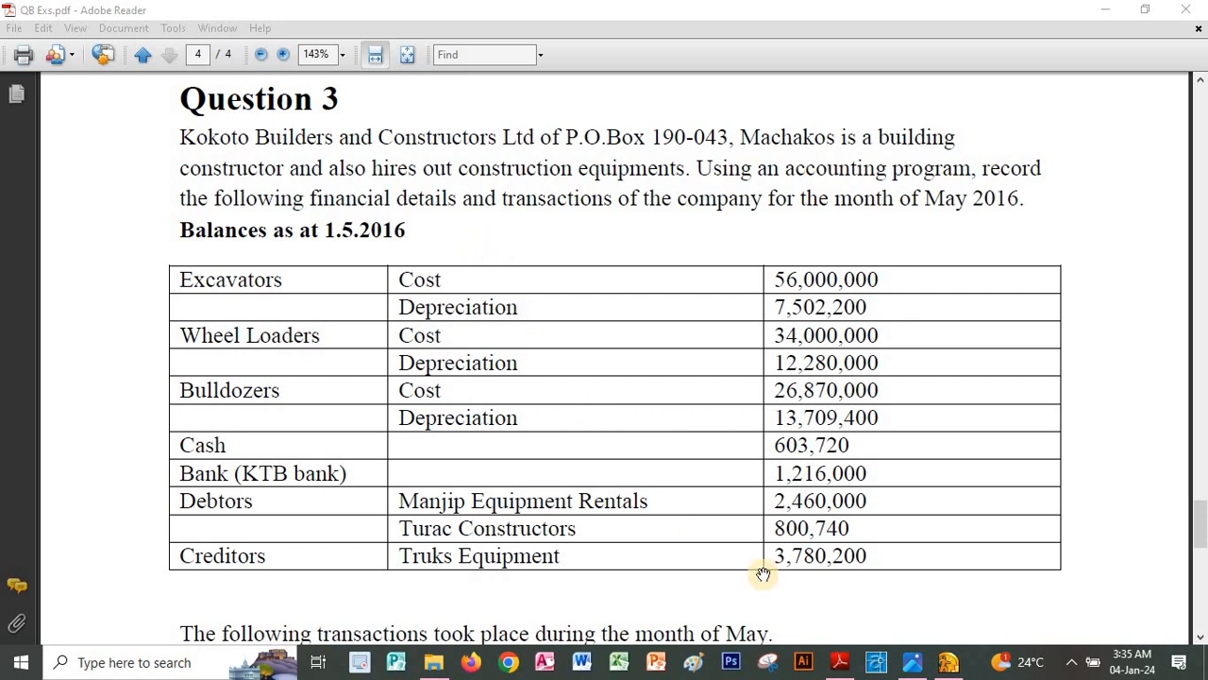
# Step: In QuickBooks, skip the EasyStep Interview and set the company name to Kokoto Builders and Constructors, copied from the PDF question
pyautogui.click(949, 665)
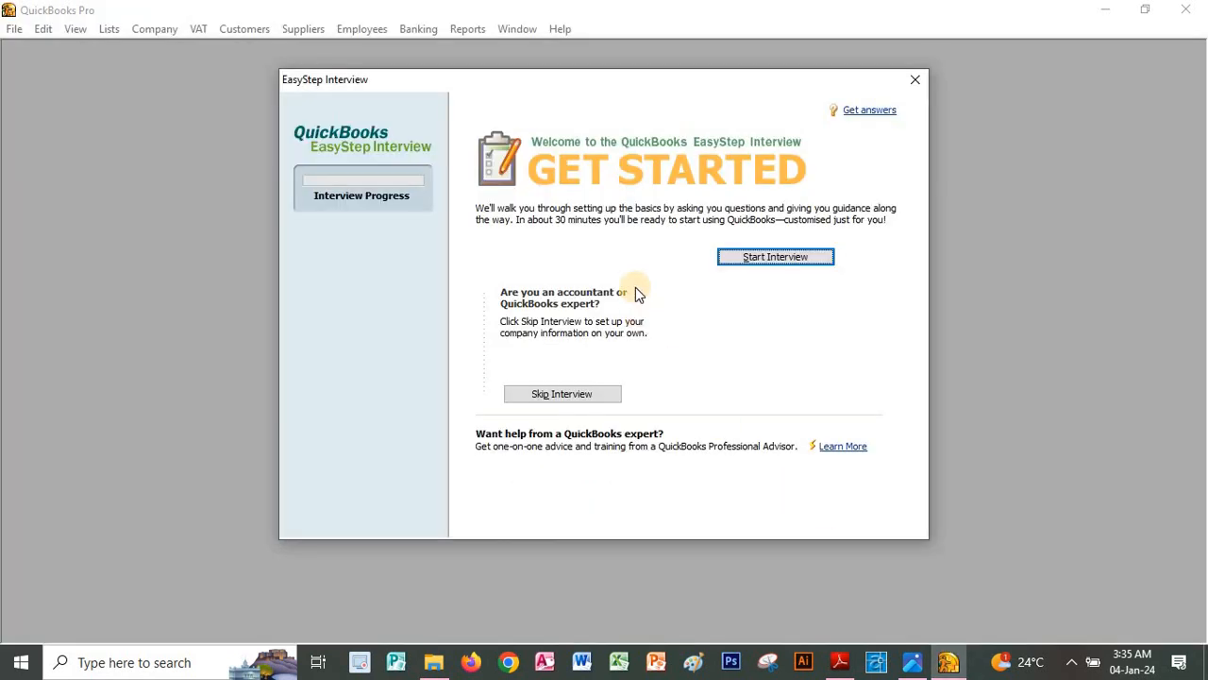
pyautogui.click(557, 397)
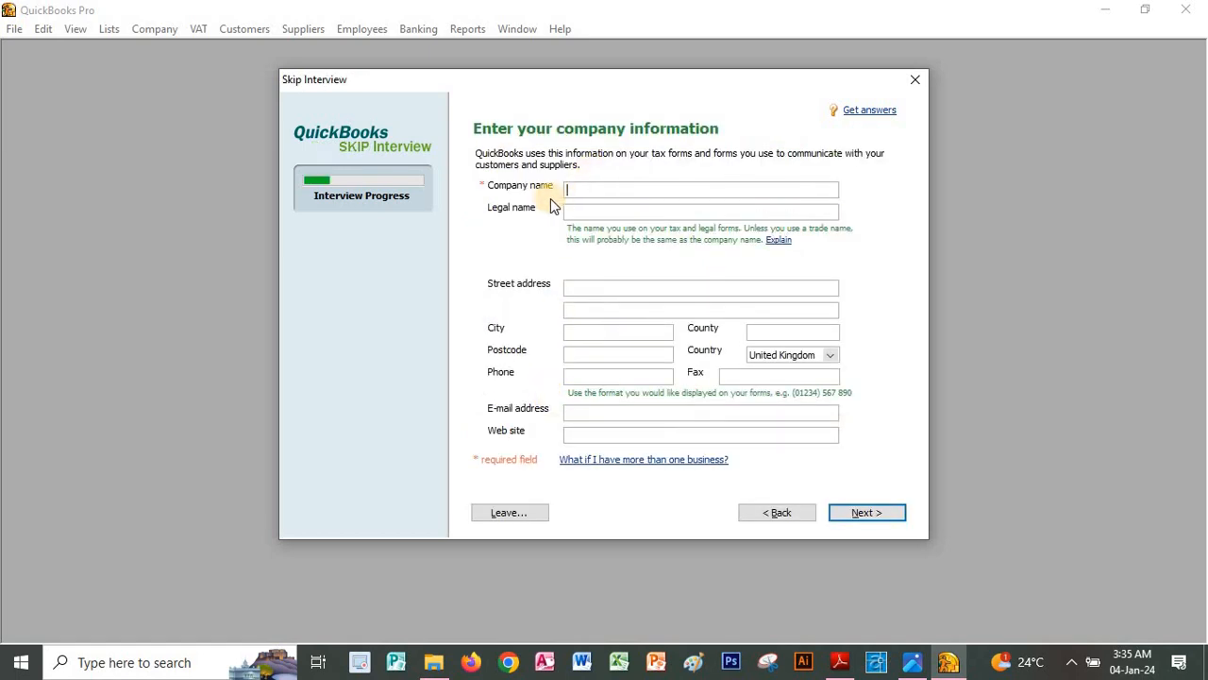
pyautogui.hotkey('alt', 'Tab')
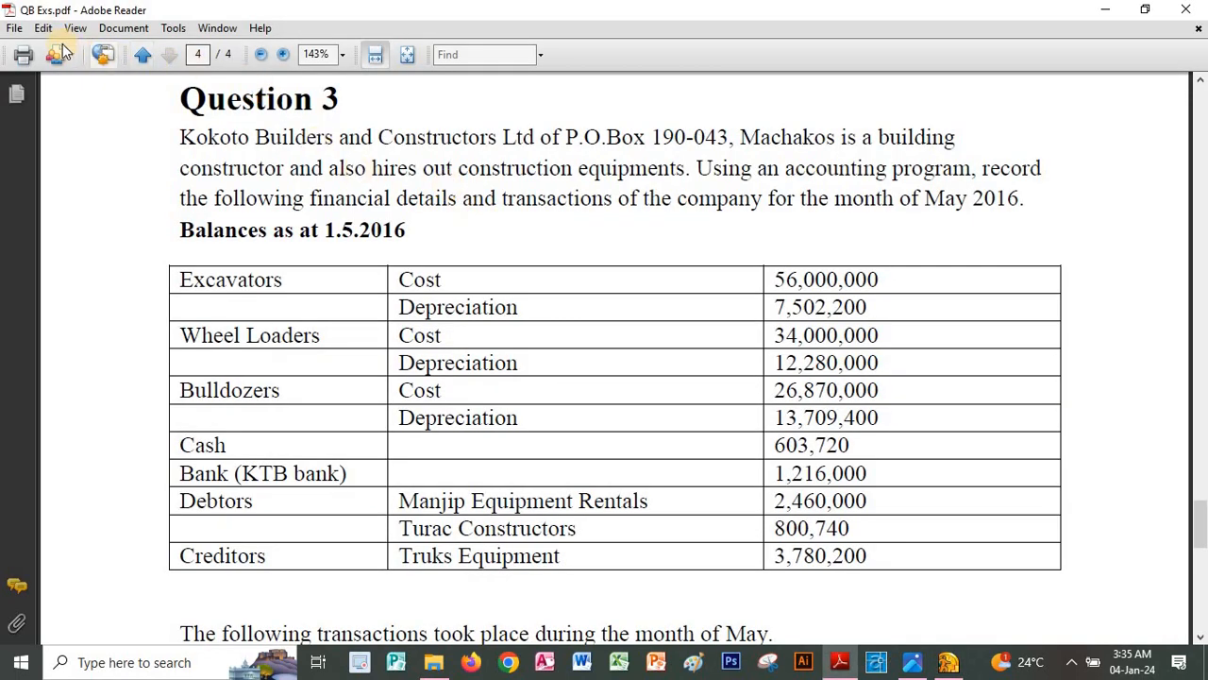
pyautogui.click(168, 31)
pyautogui.moveTo(195, 48)
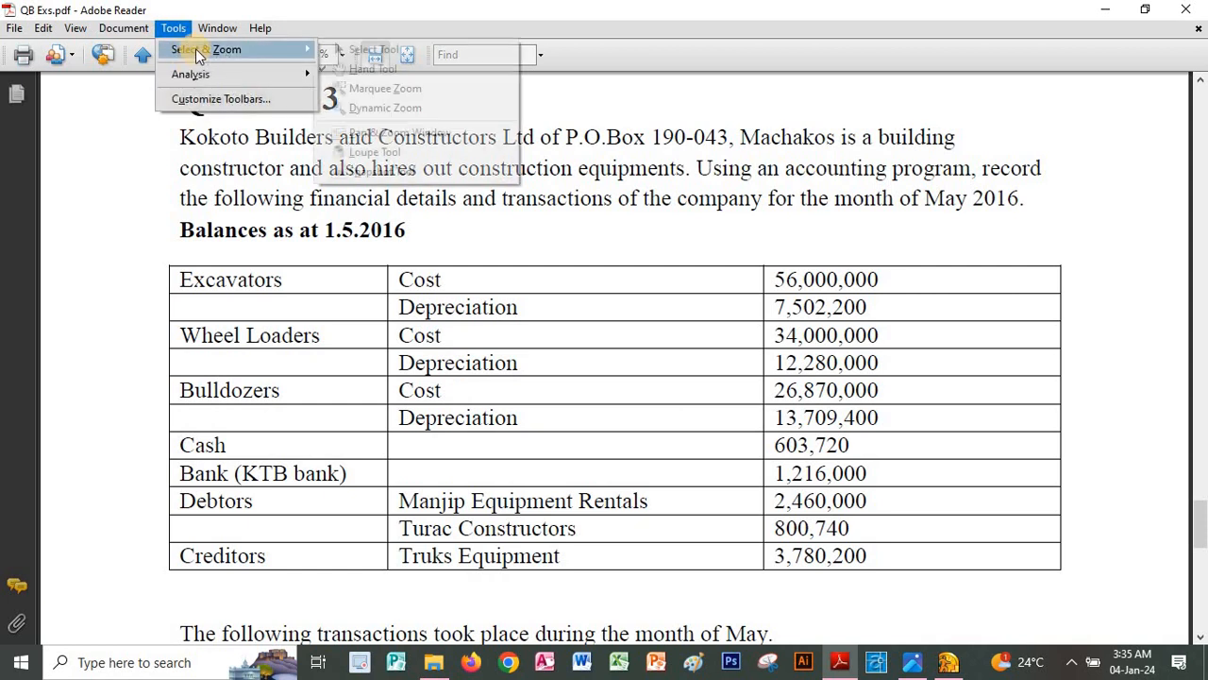
pyautogui.click(354, 49)
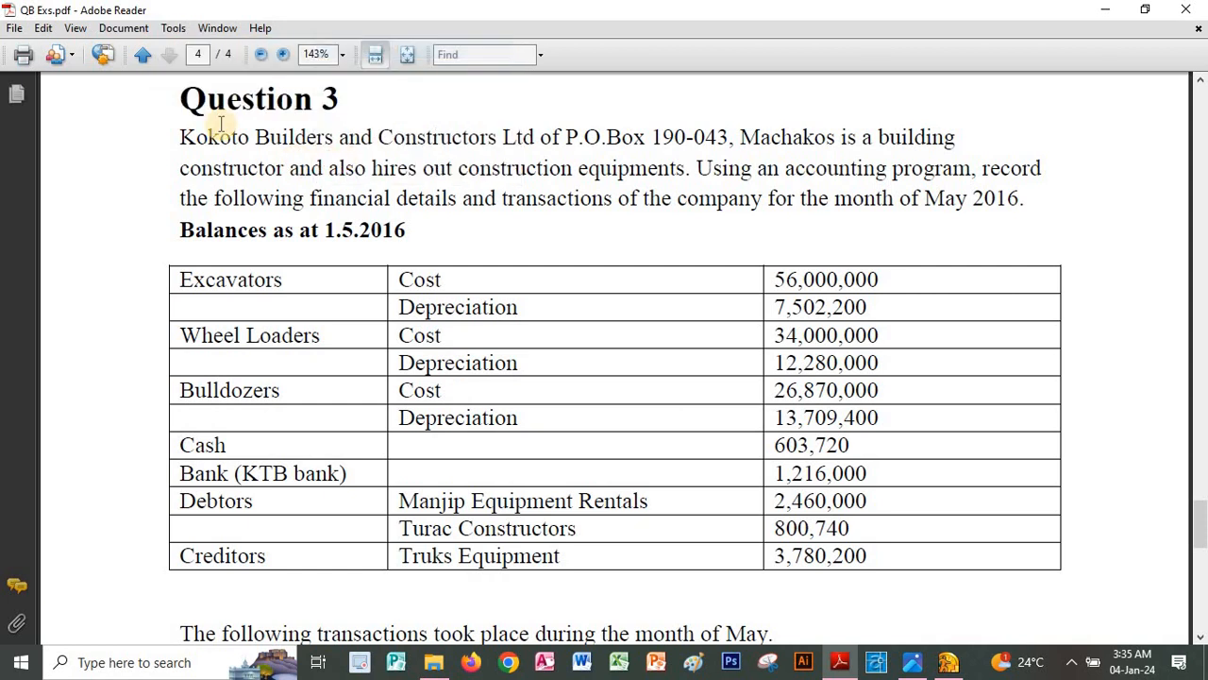
pyautogui.moveTo(186, 137); pyautogui.dragTo(418, 142)
pyautogui.hotkey('ctrl', 'c')
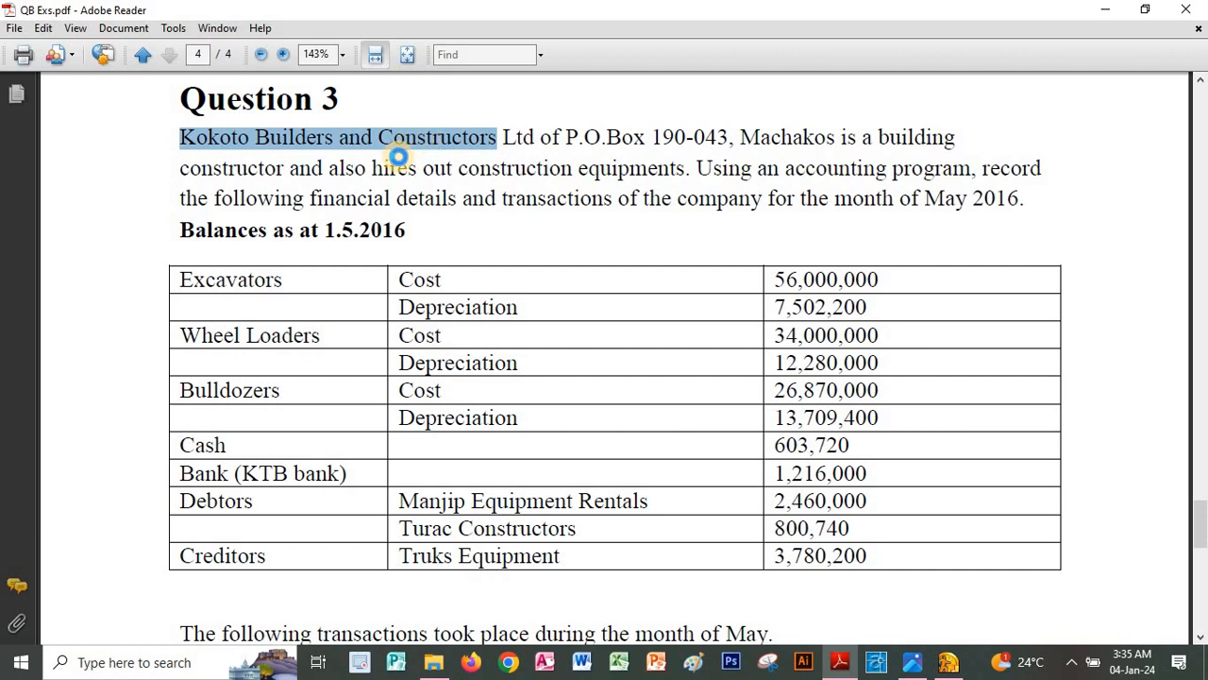
pyautogui.hotkey('alt', 'Tab')
pyautogui.hotkey('ctrl', 'v')
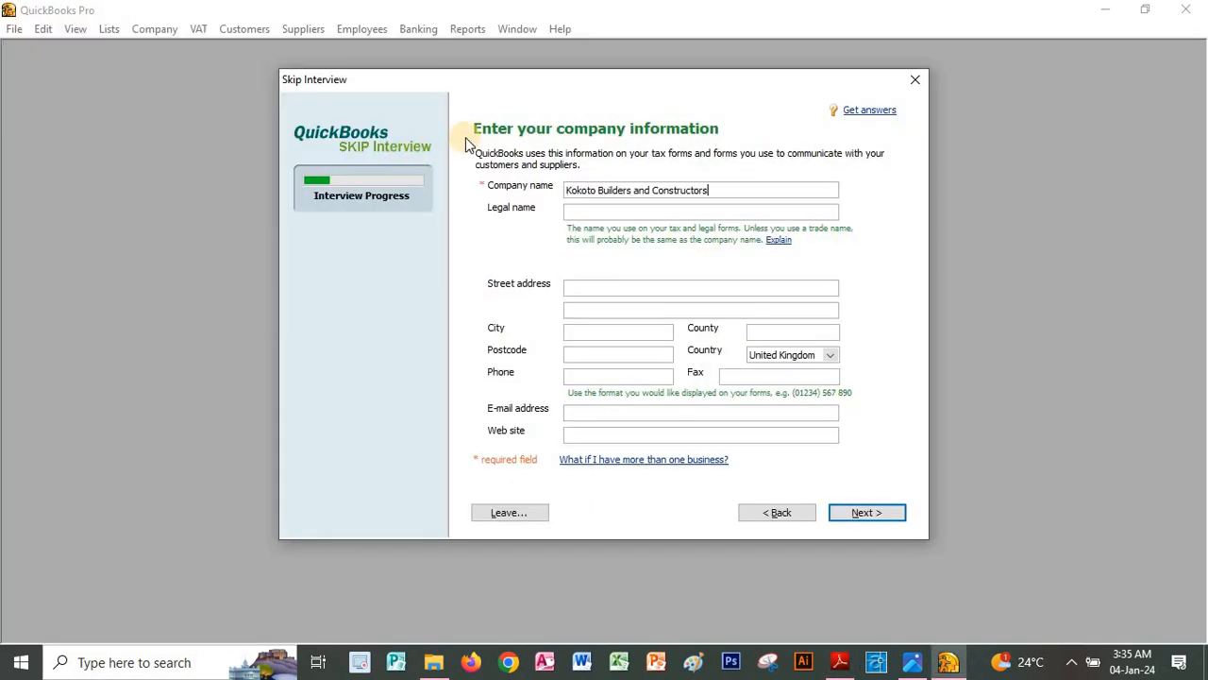
# Step: Copy the company's P.O. Box address text from the PDF question into the street address of the company information
pyautogui.hotkey('alt', 'Tab')
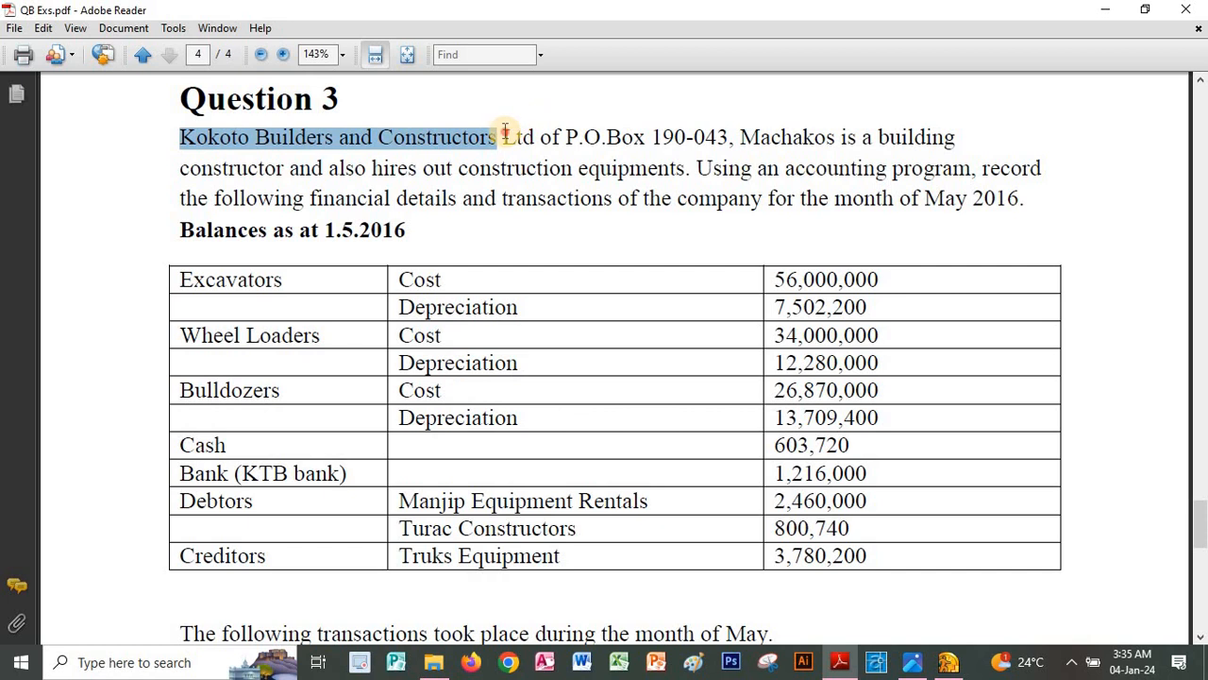
pyautogui.moveTo(502, 137); pyautogui.dragTo(722, 144)
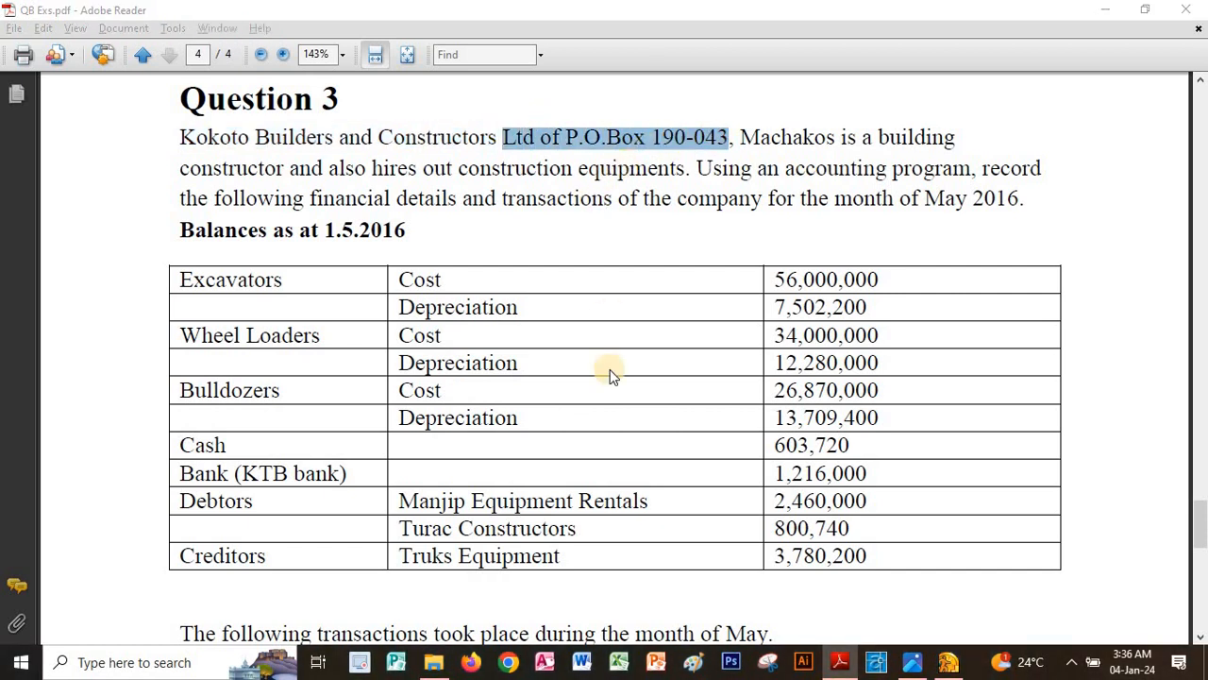
pyautogui.hotkey('alt', 'Tab')
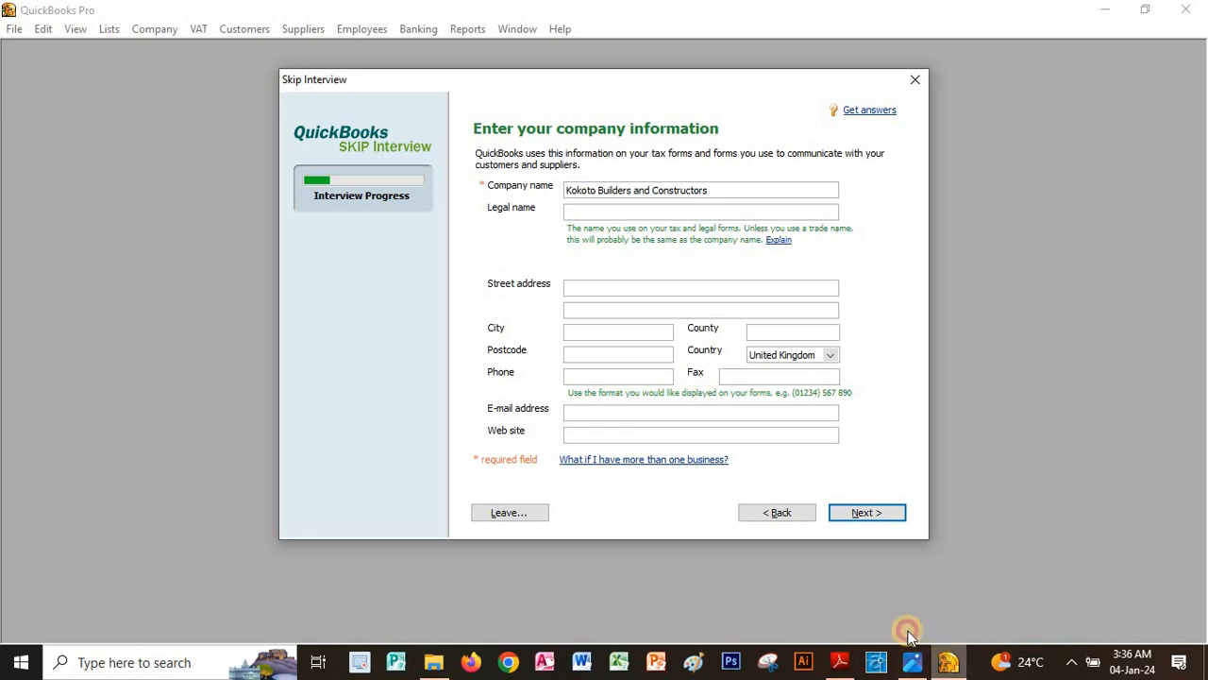
pyautogui.click(600, 285)
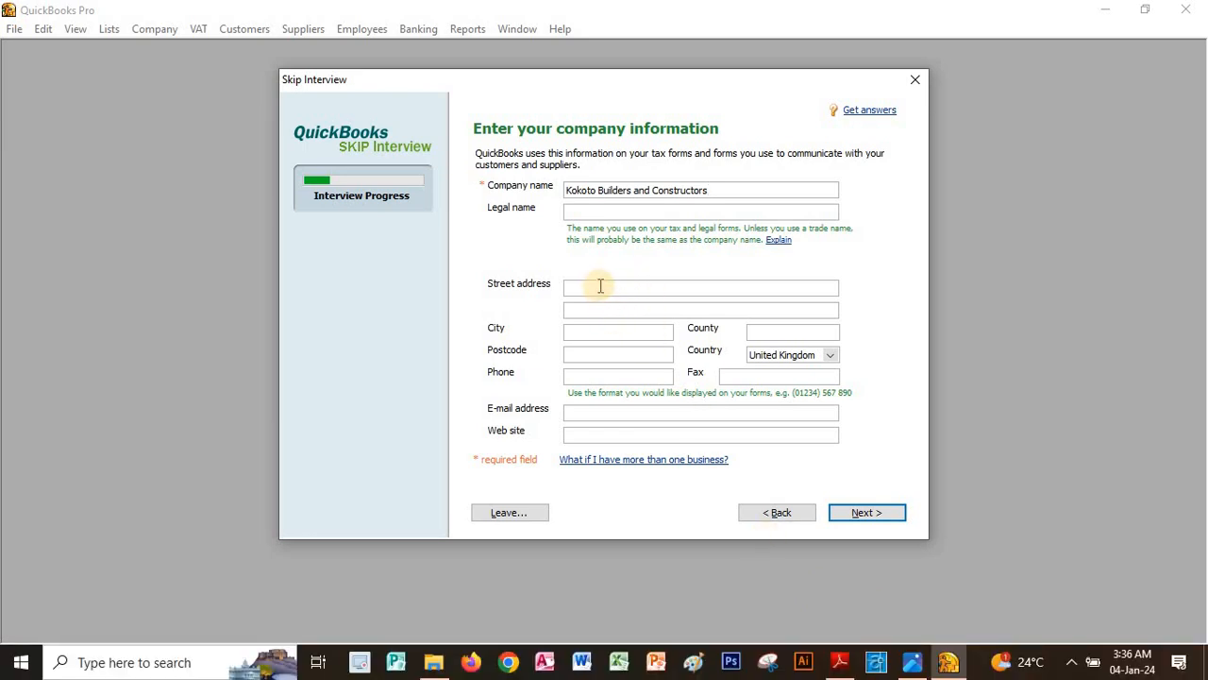
pyautogui.hotkey('ctrl', 'v')
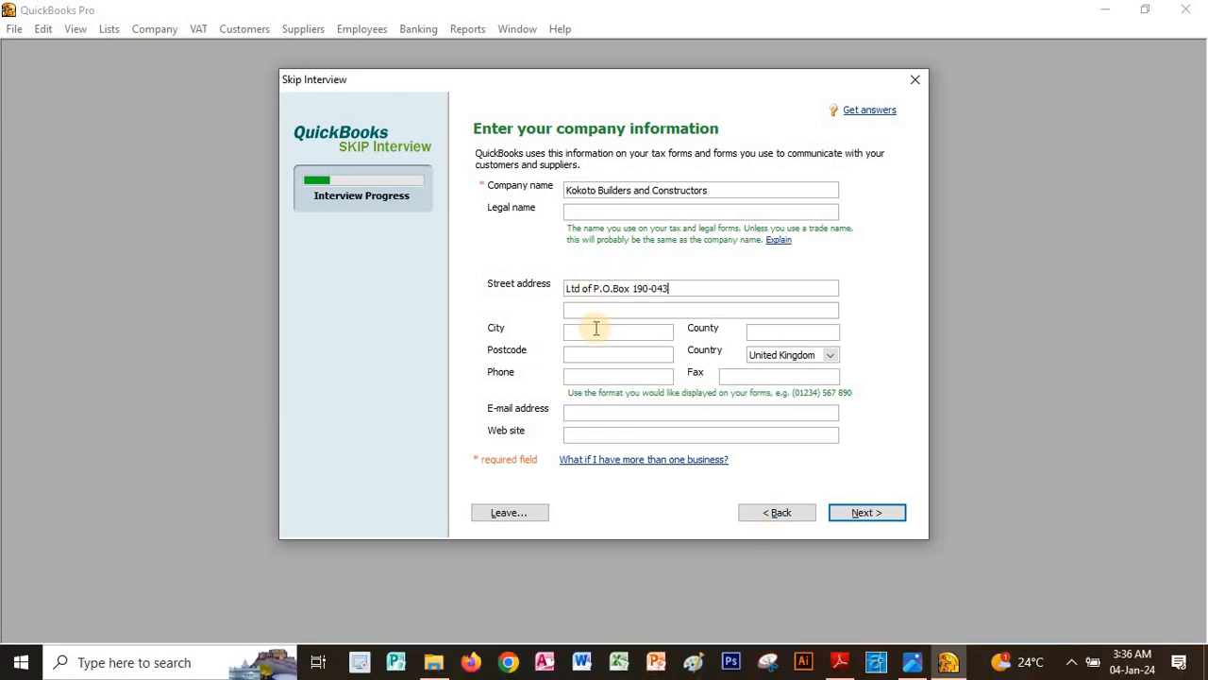
pyautogui.hotkey('alt', 'Tab')
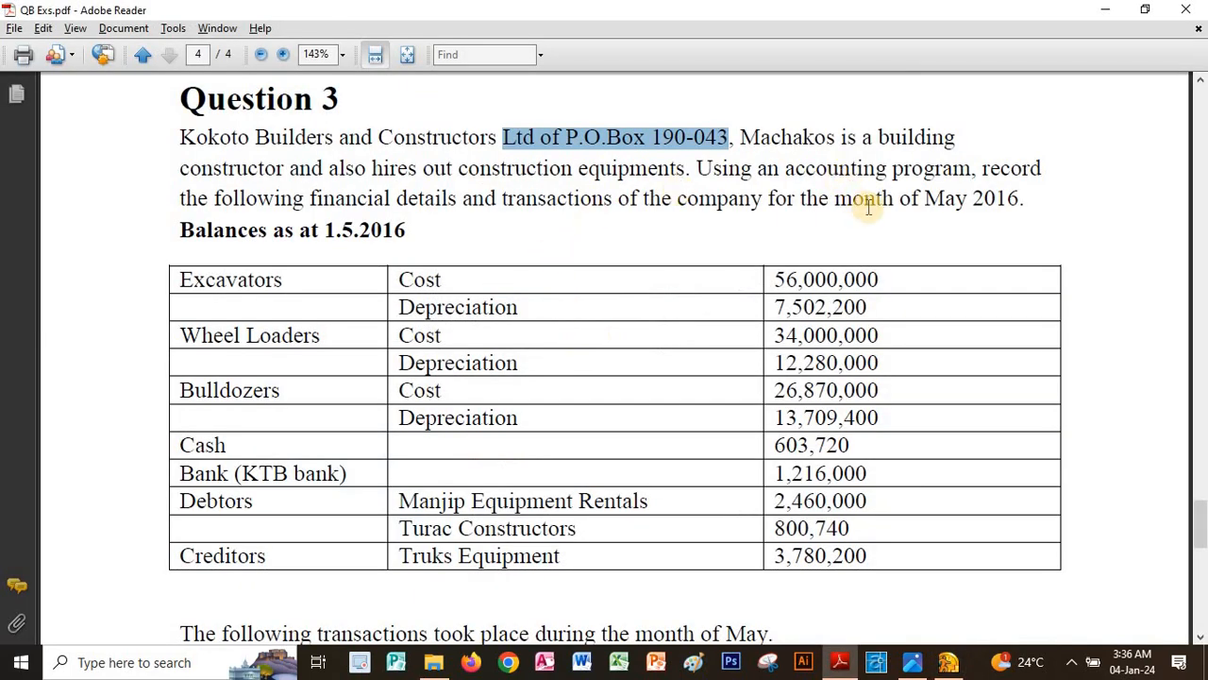
pyautogui.hotkey('alt', 'Tab')
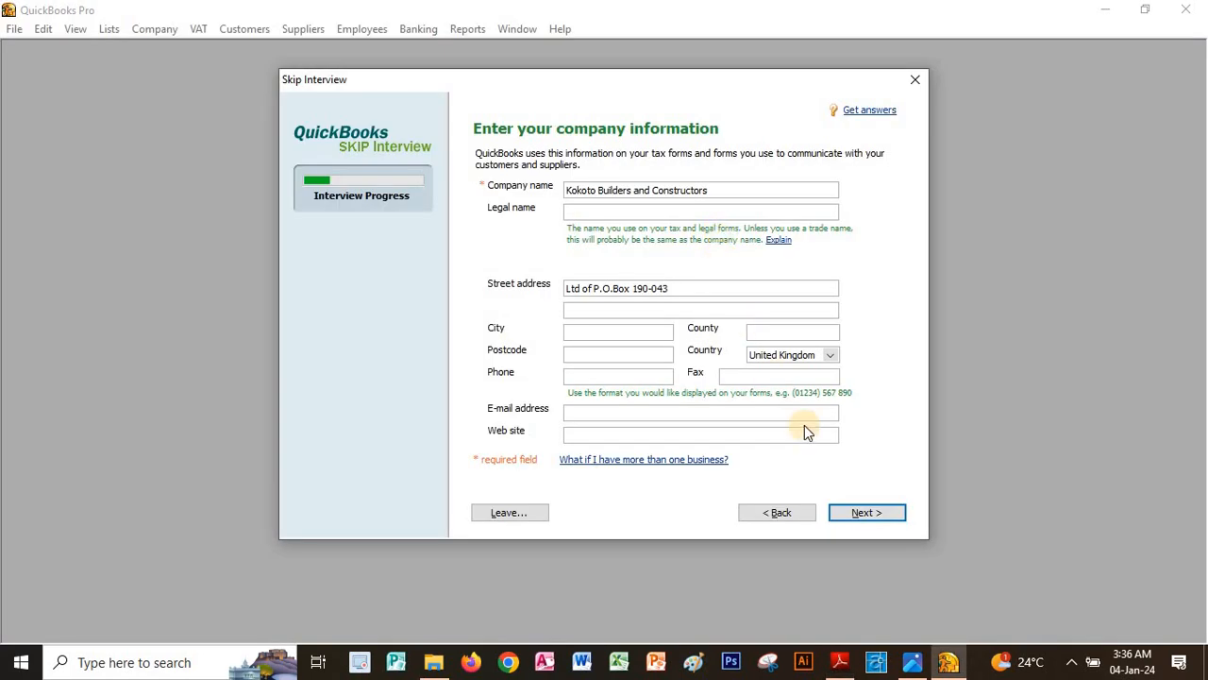
pyautogui.hotkey('alt', 'Tab')
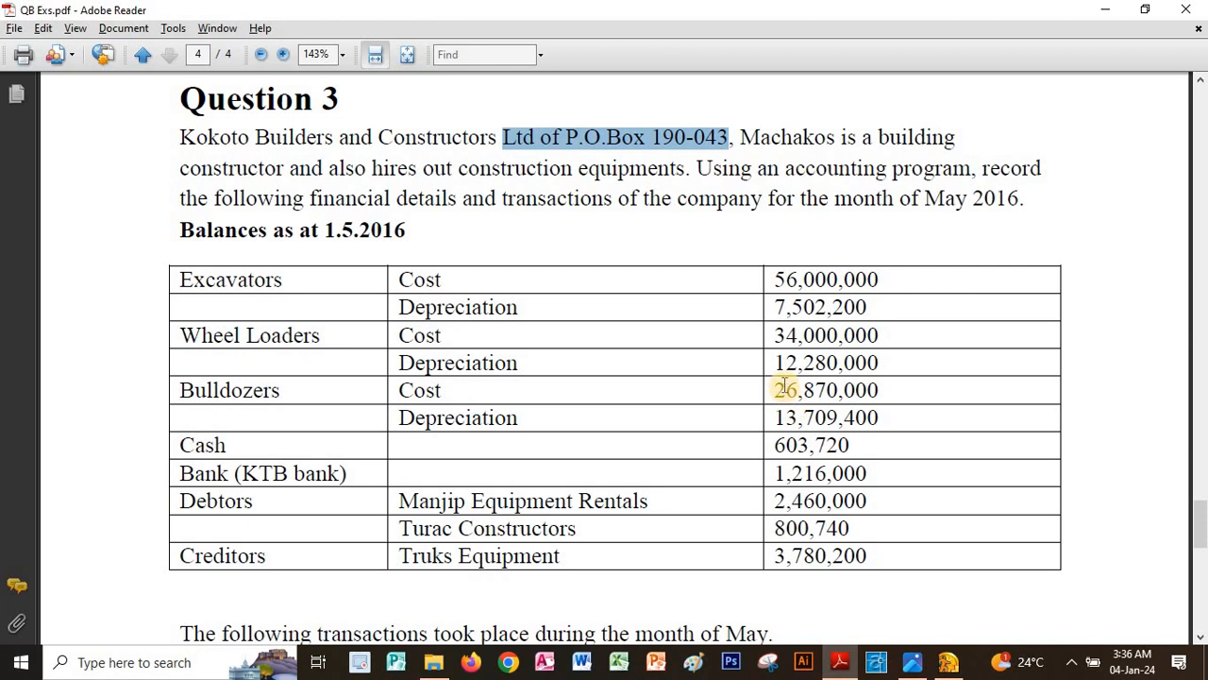
pyautogui.hotkey('alt', 'Tab')
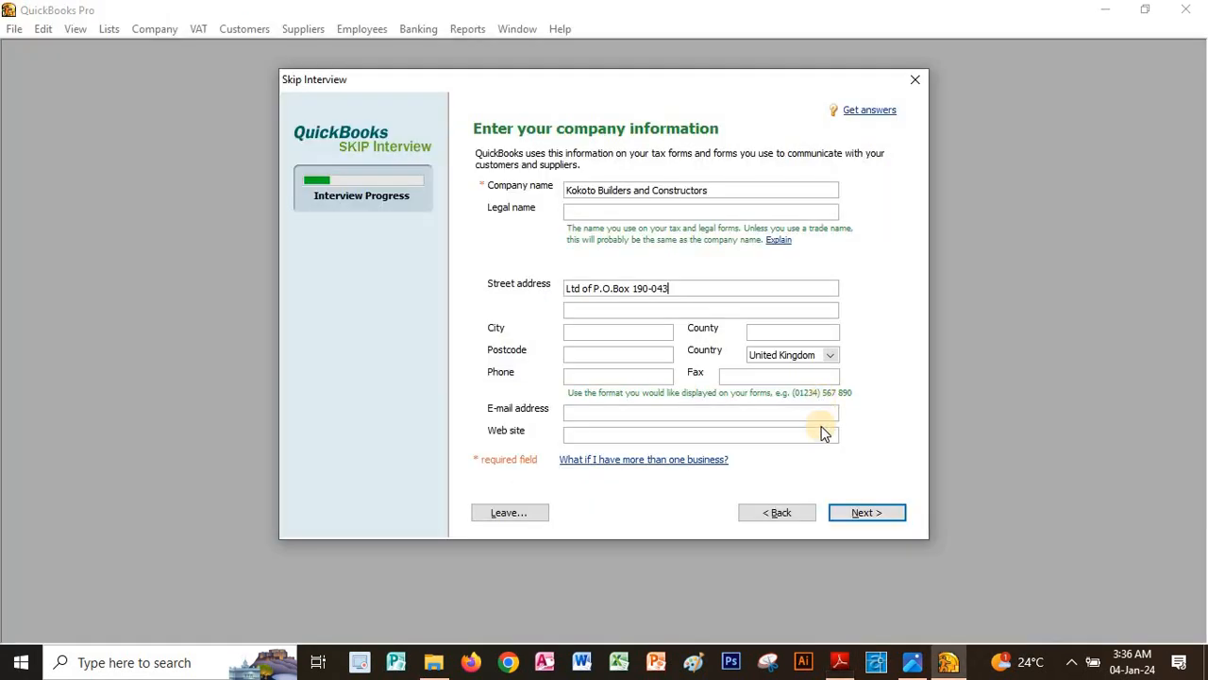
# Step: Complete the setup questions with Other/None as company organisation and January as the first month of the financial year
pyautogui.click(847, 511)
pyautogui.click(555, 380)
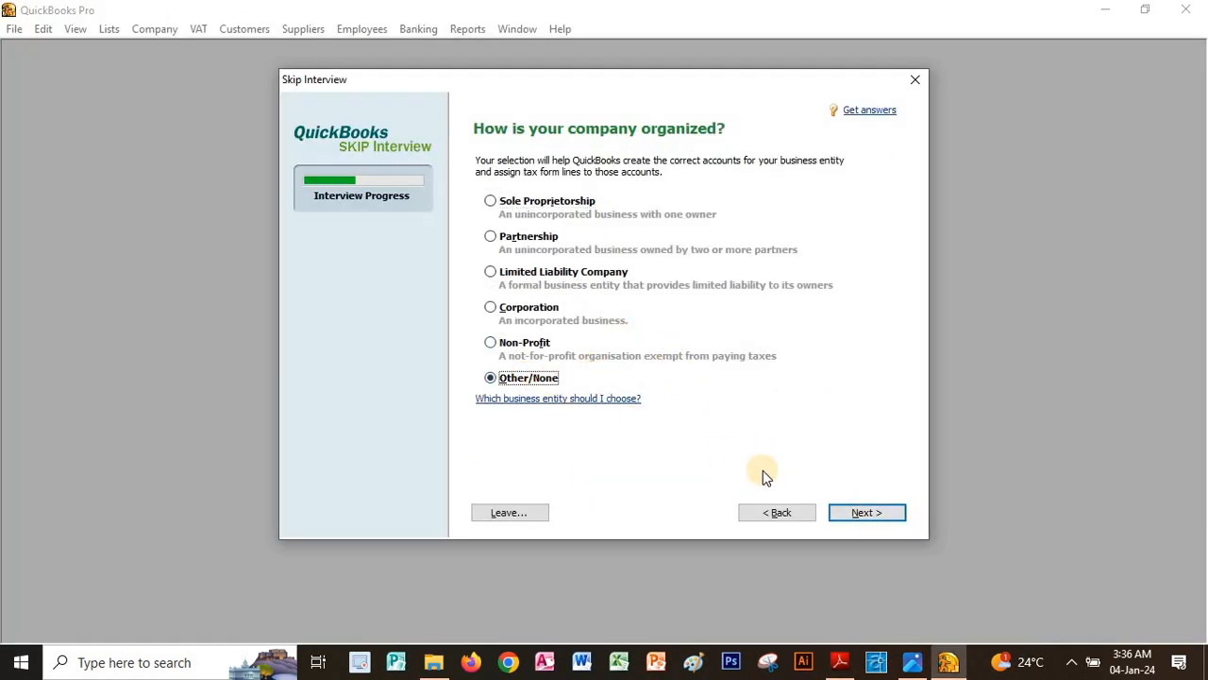
pyautogui.click(848, 510)
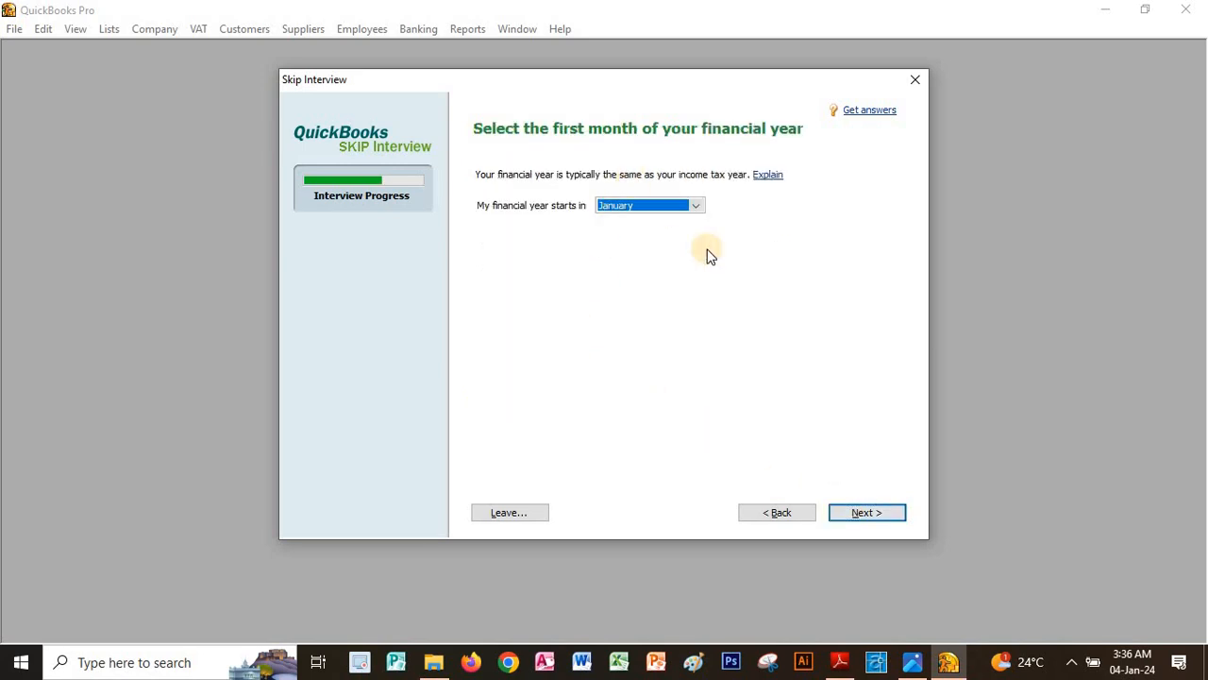
pyautogui.click(845, 507)
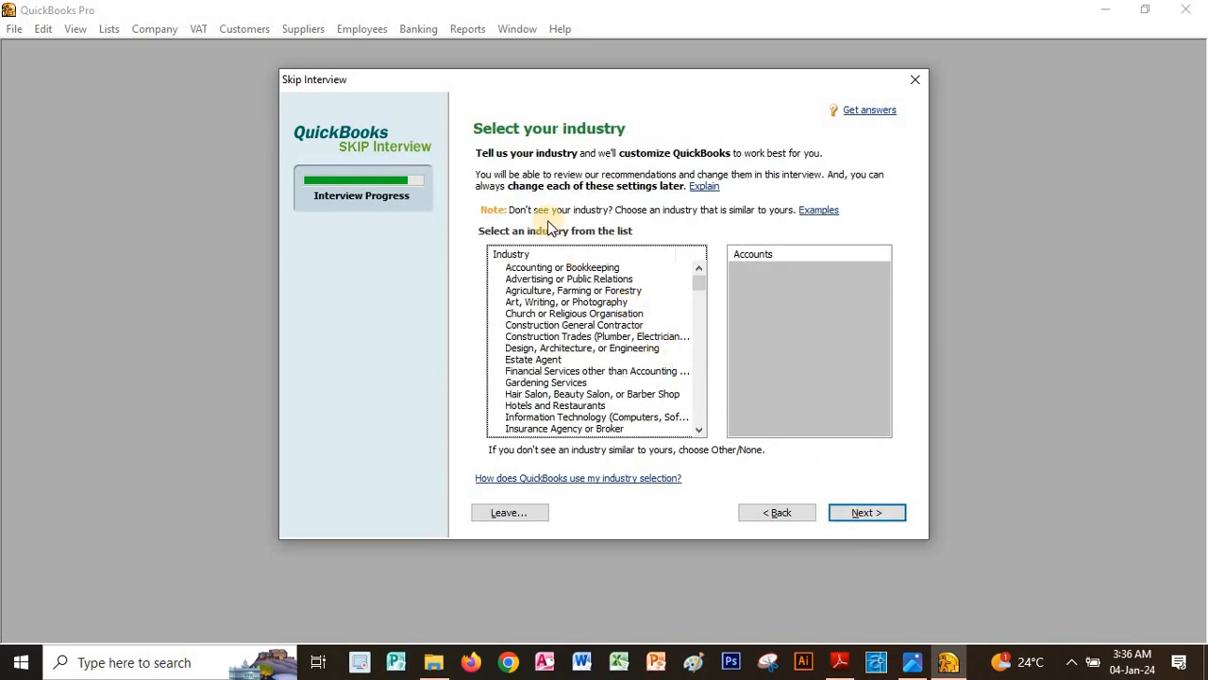
pyautogui.click(836, 513)
# Step: Try to create the company file in MyCompFiles under the name Kokoto Builders and Constructors
pyautogui.click(853, 509)
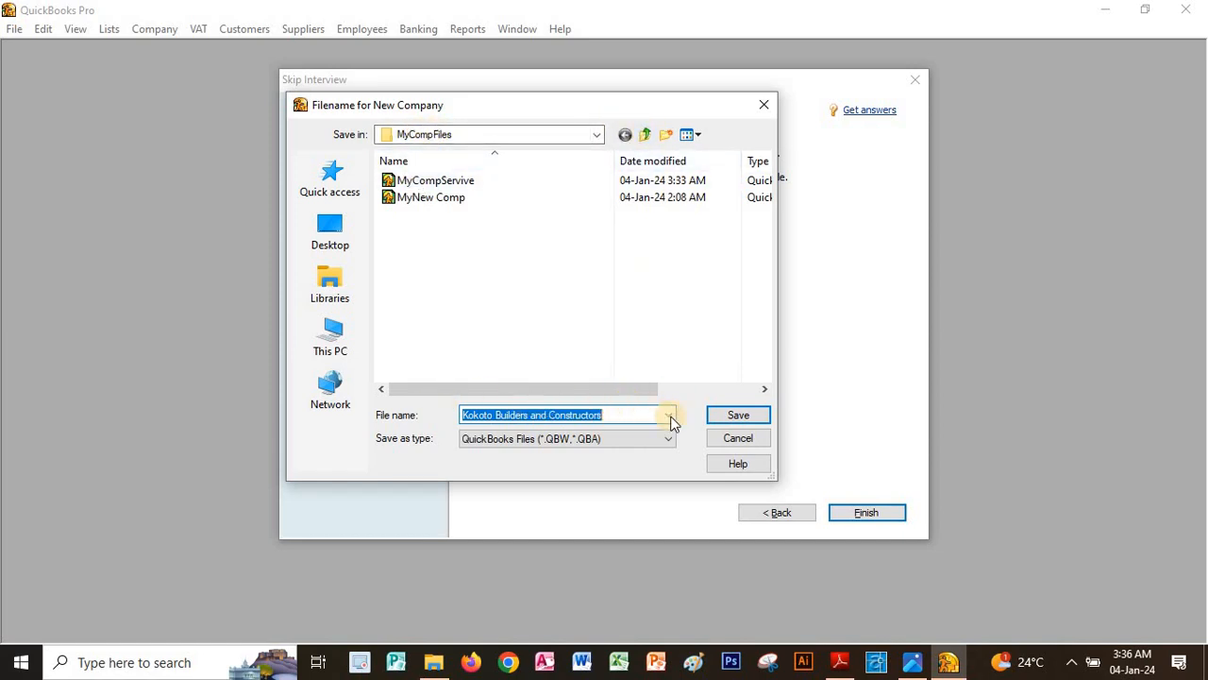
pyautogui.click(720, 414)
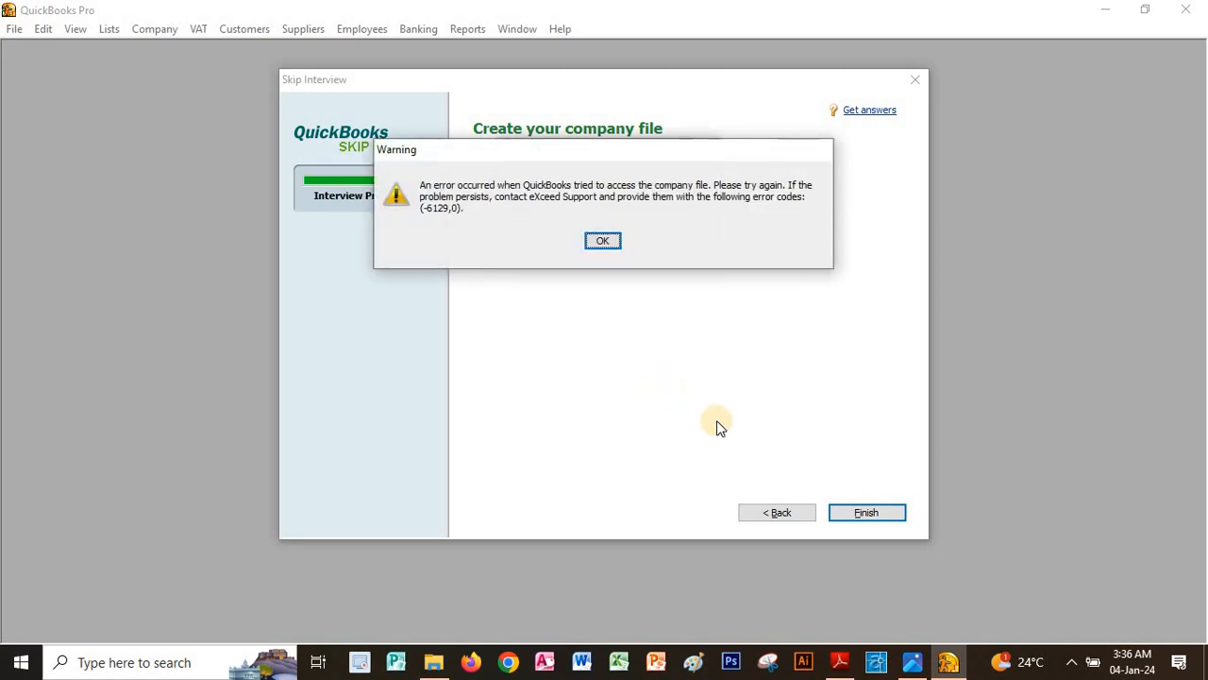
pyautogui.click(603, 241)
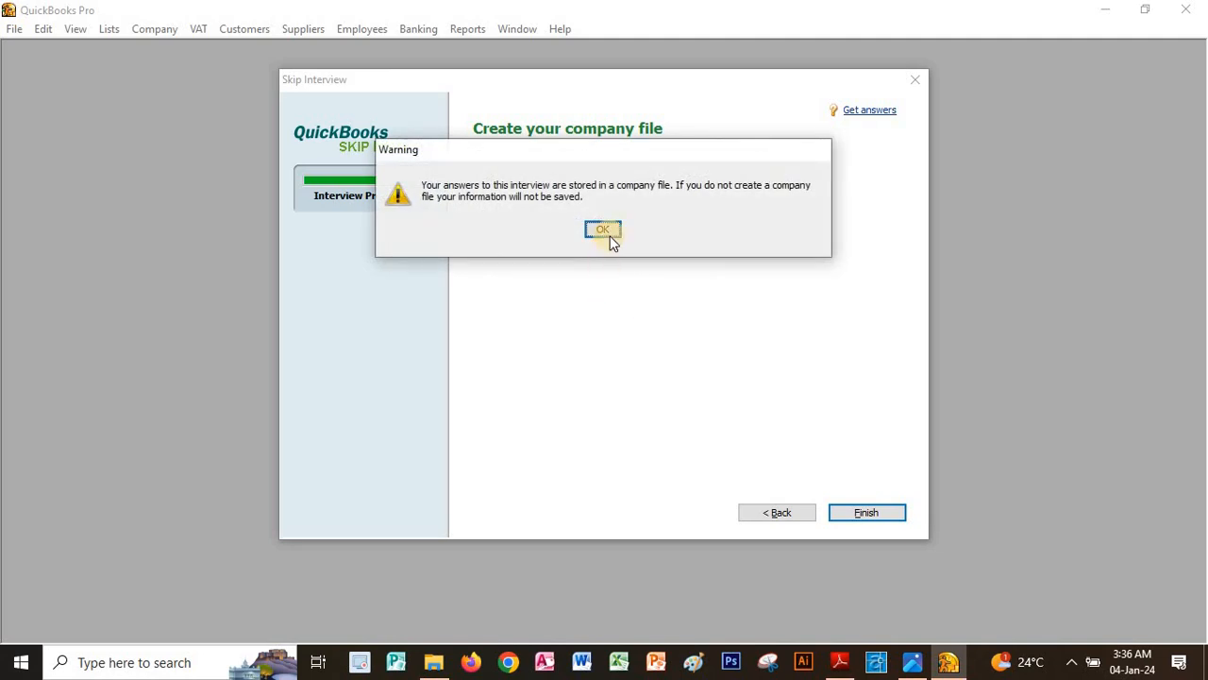
pyautogui.click(610, 231)
# Step: Create the company file in the MyCompFiles folder under the name Kokoto Builders and Constructors2
pyautogui.click(855, 512)
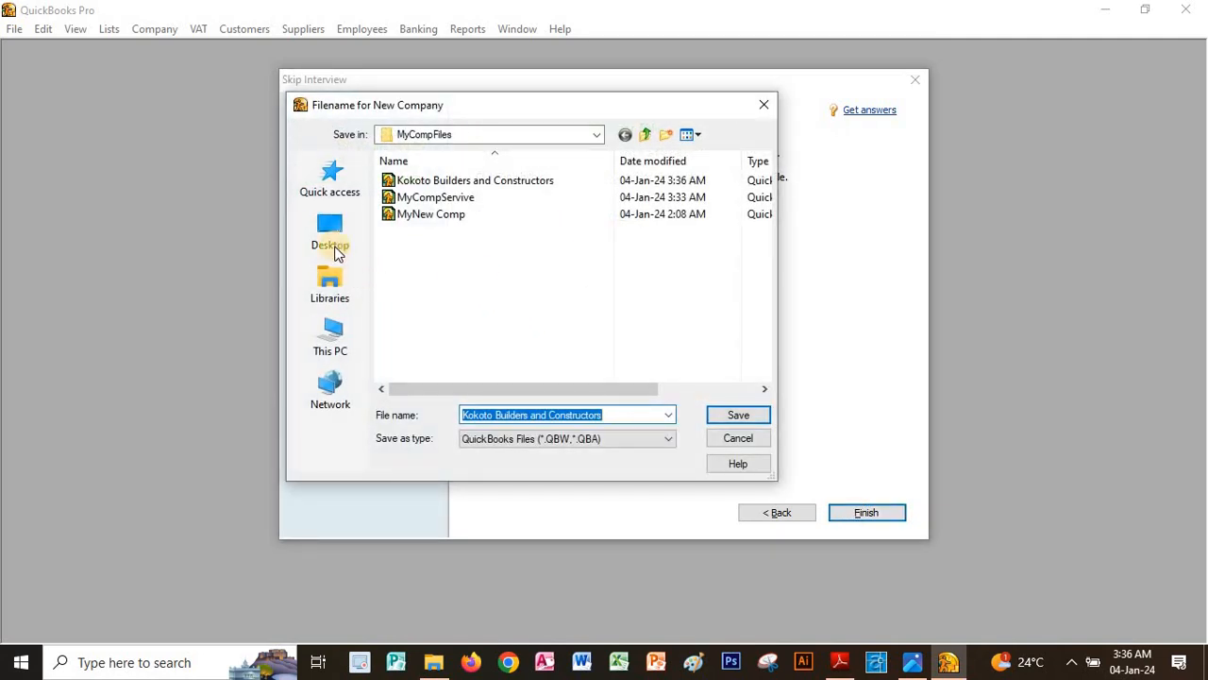
pyautogui.click(645, 135)
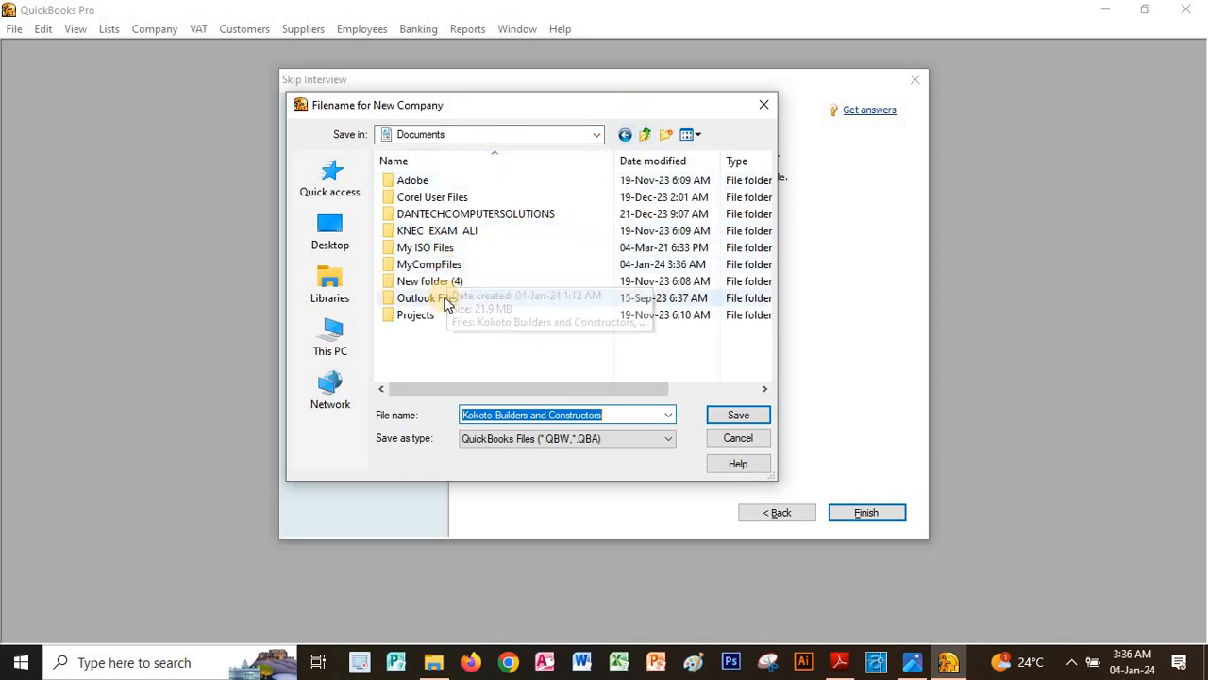
pyautogui.click(440, 265)
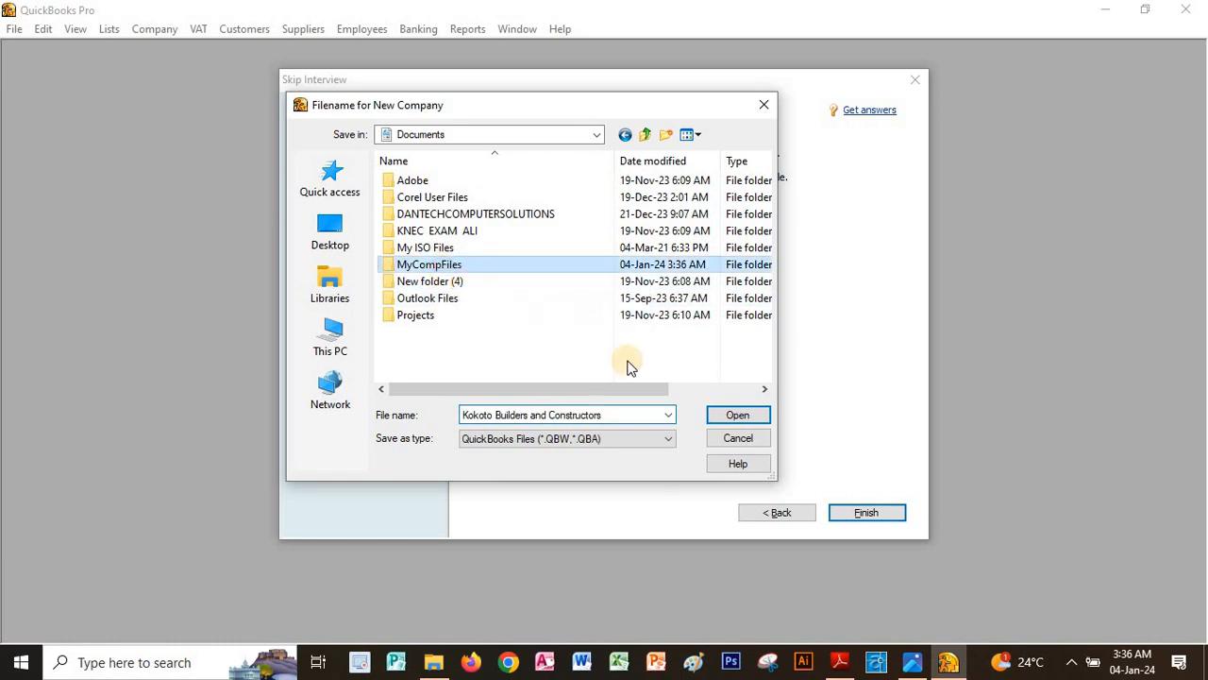
pyautogui.click(734, 417)
pyautogui.click(722, 416)
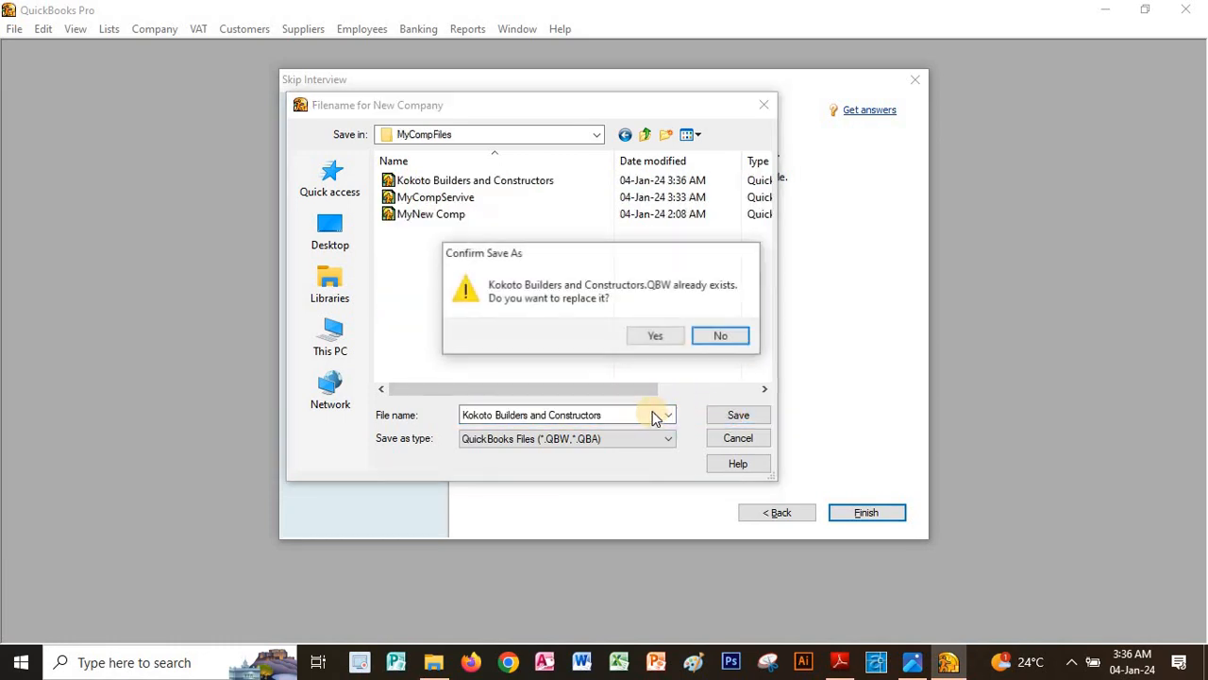
pyautogui.click(717, 337)
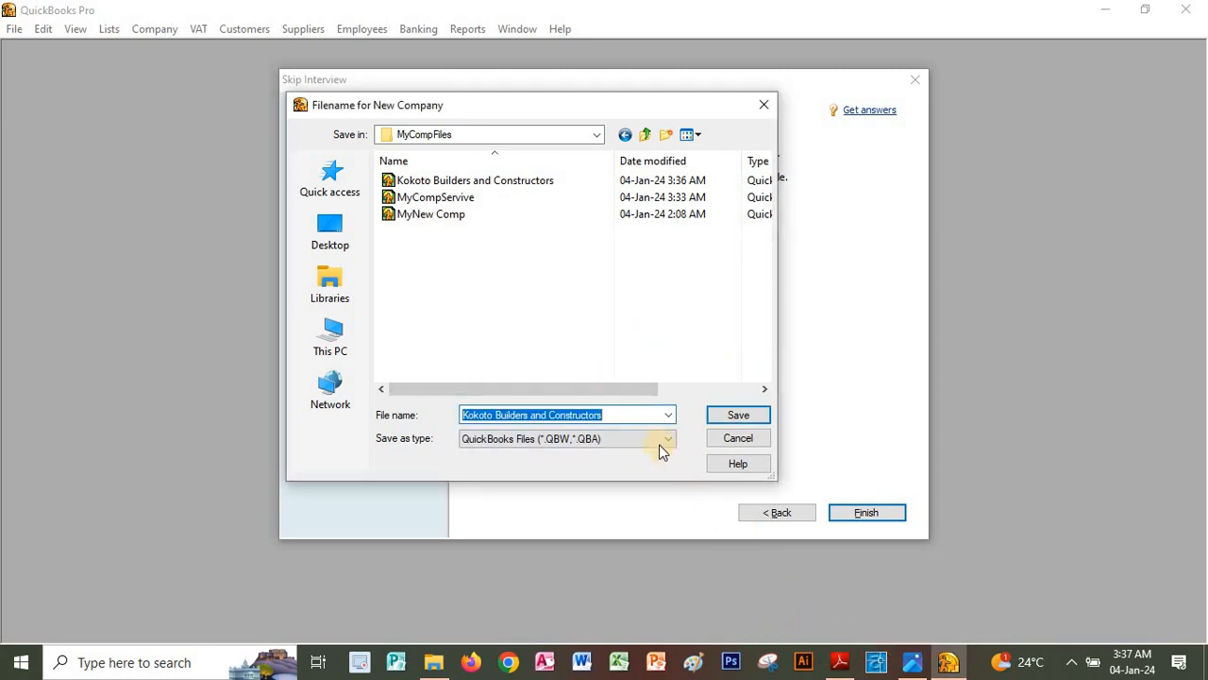
pyautogui.click(641, 415)
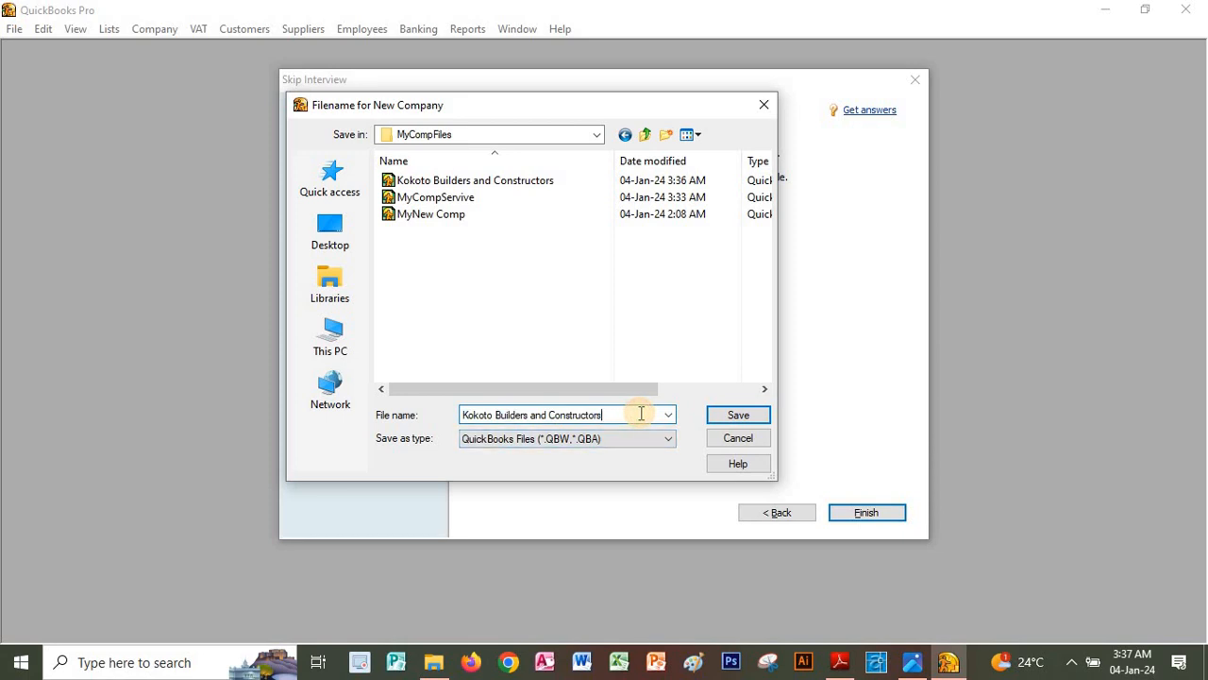
pyautogui.write('2')
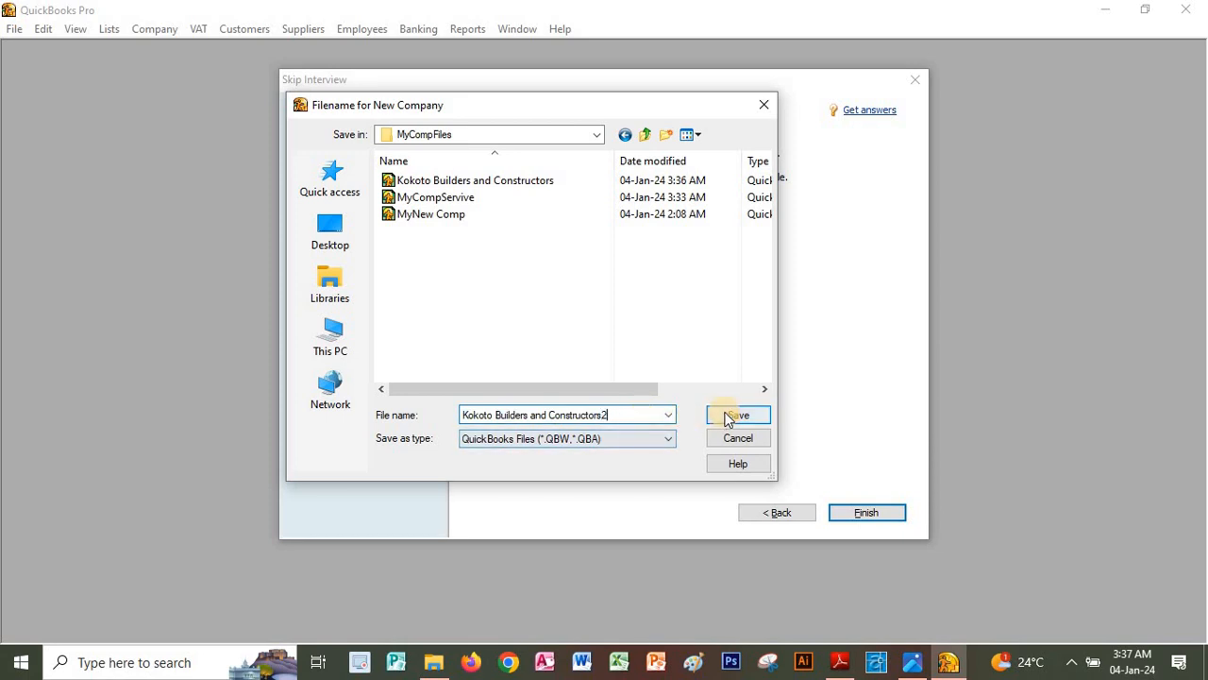
pyautogui.click(717, 415)
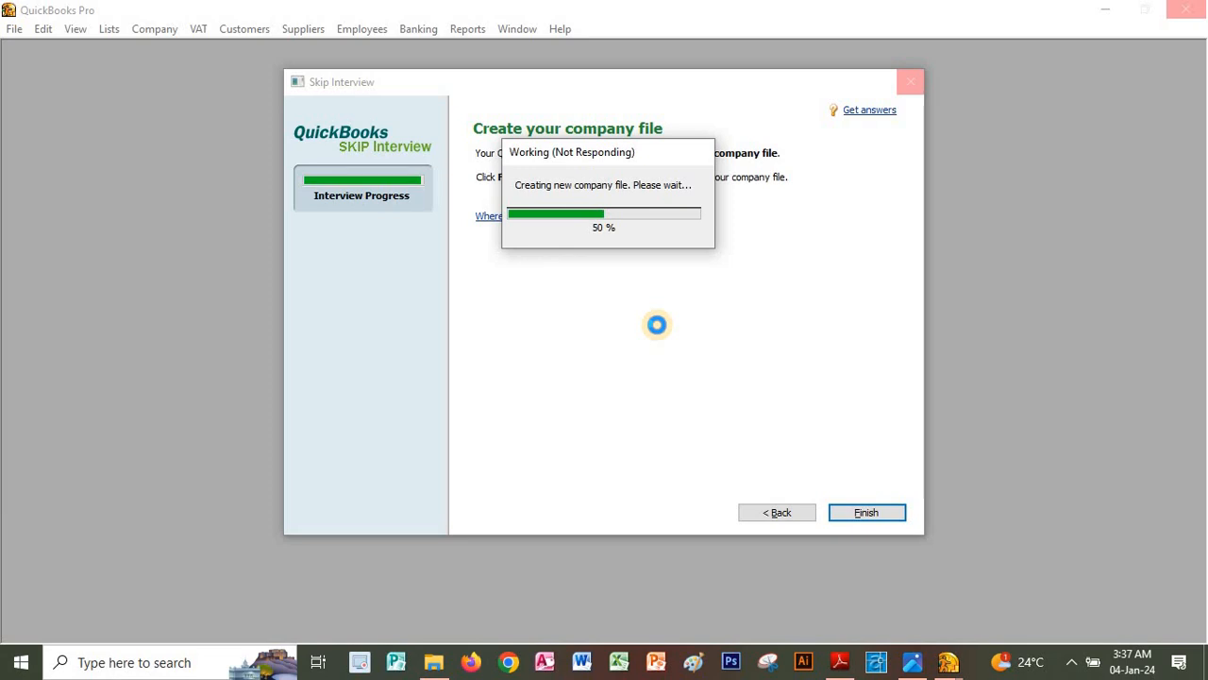
# Step: Switch to the PDF question and examine the opening balances' date and the Excavators entry
pyautogui.click(839, 662)
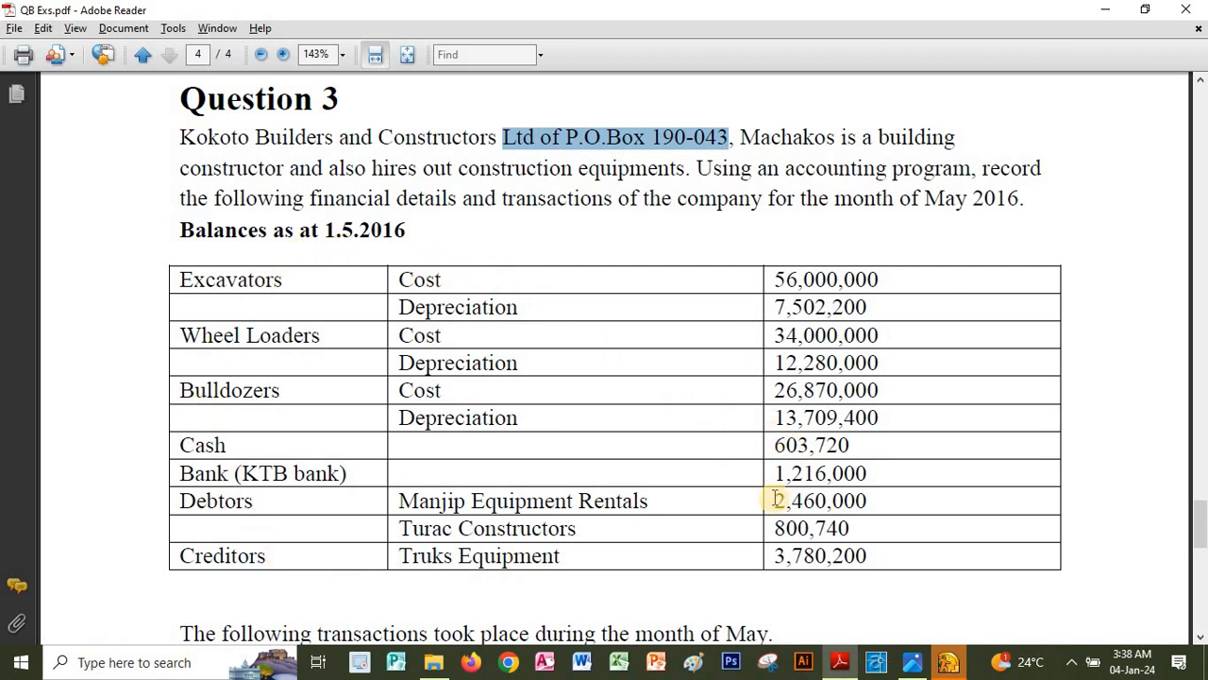
pyautogui.click(328, 230)
pyautogui.moveTo(328, 229); pyautogui.dragTo(415, 229)
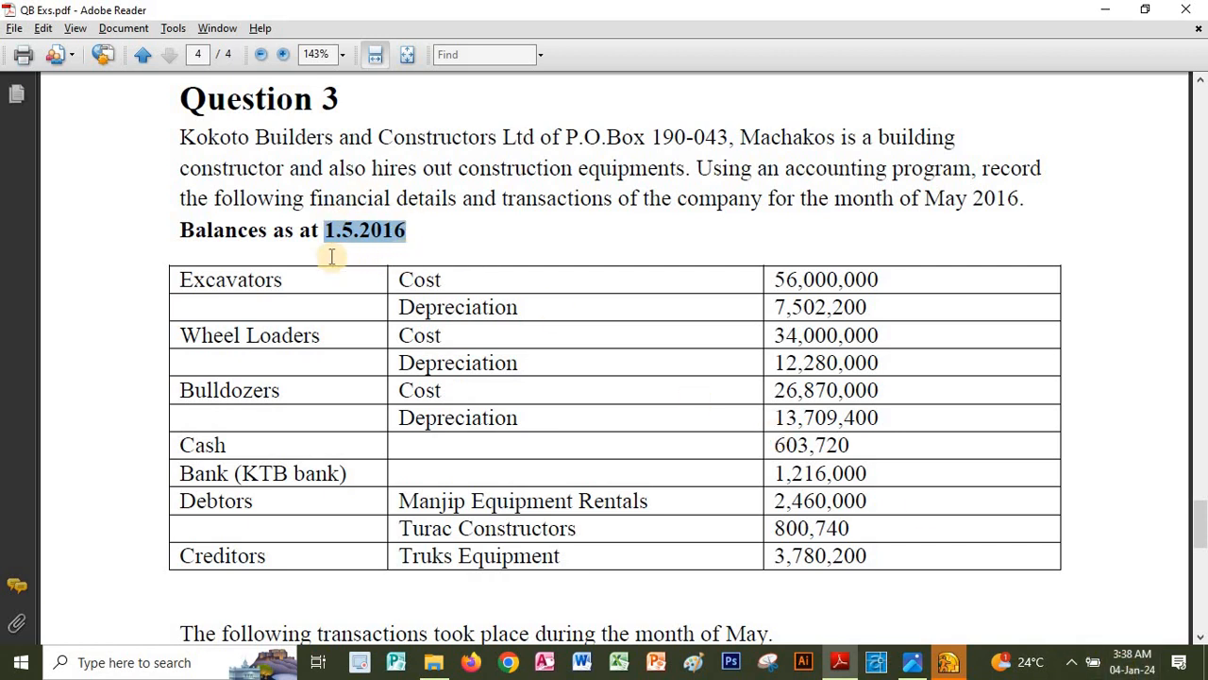
pyautogui.doubleClick(256, 279)
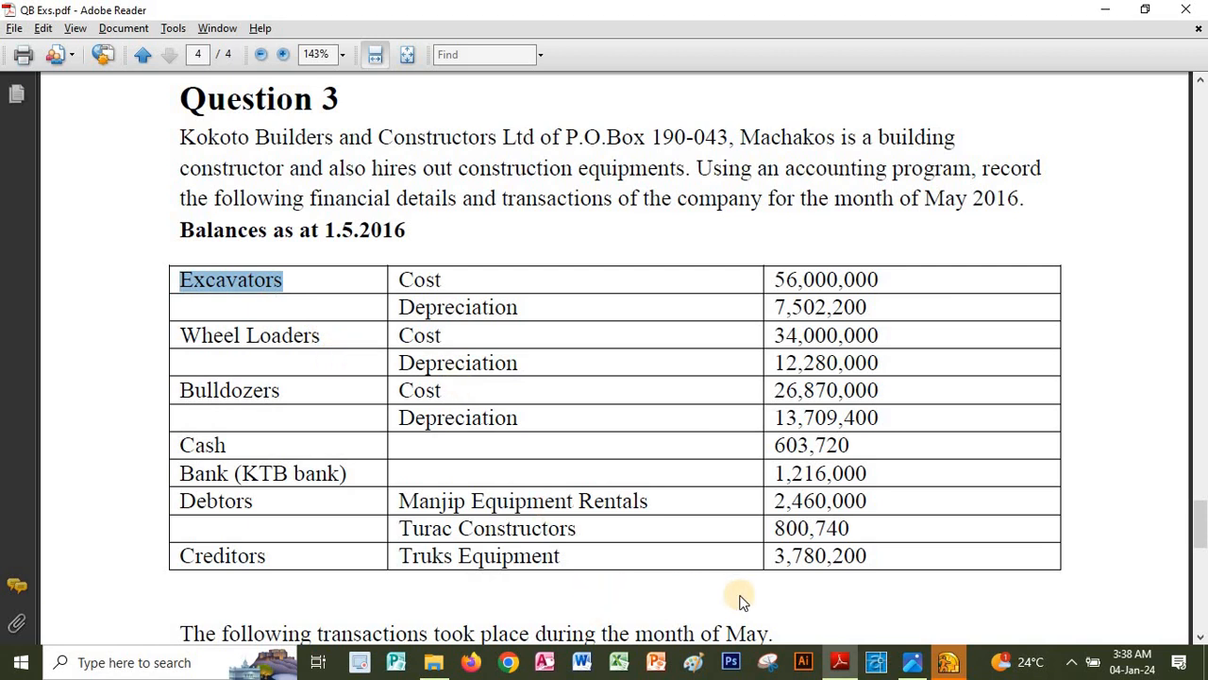
pyautogui.click(946, 664)
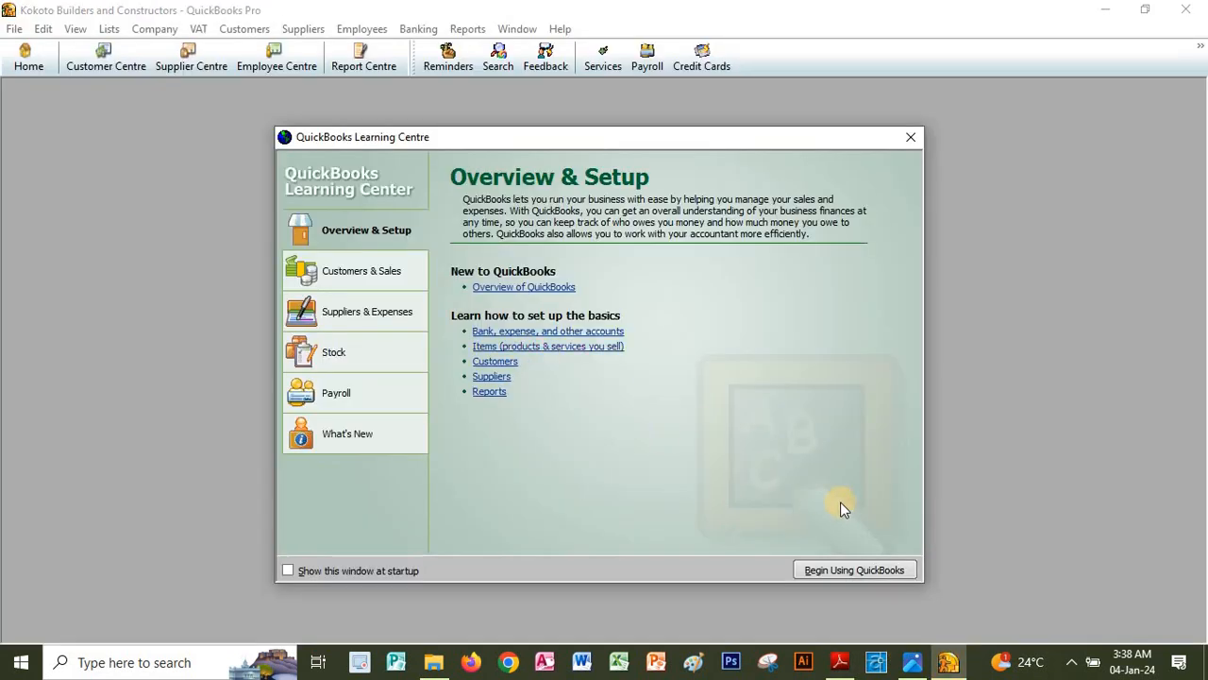
pyautogui.hotkey('alt', 'Tab')
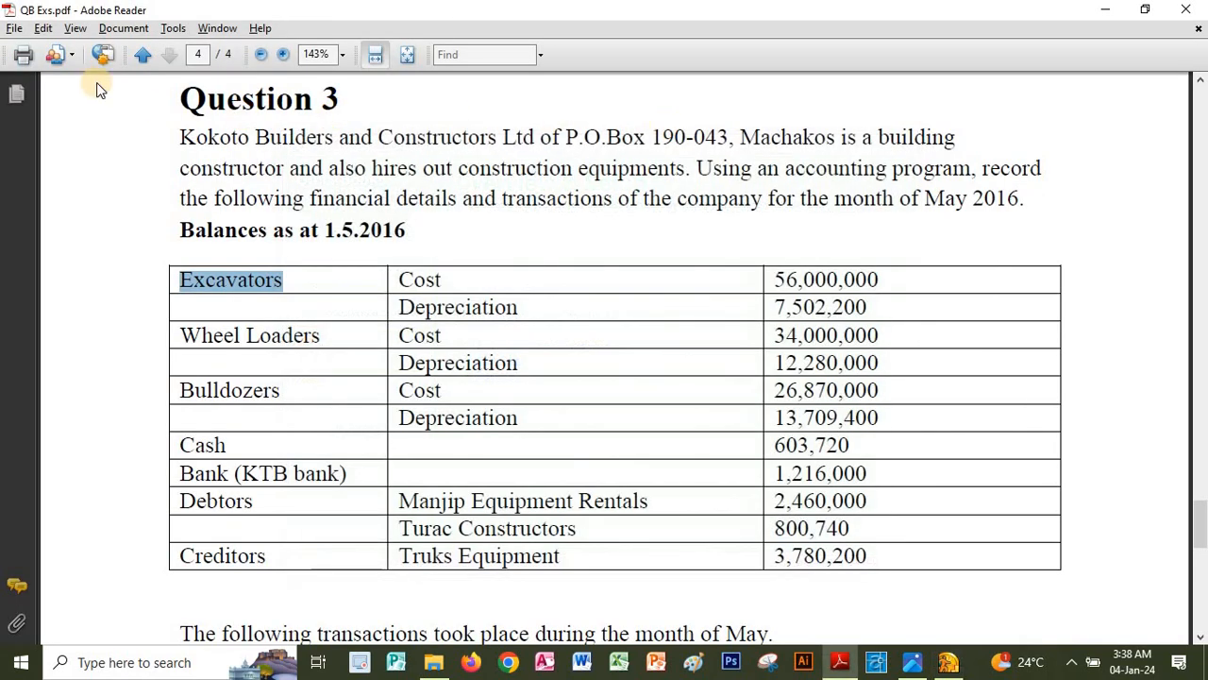
# Step: Switch back to QuickBooks, narrow the Home window to free space beside it, and open the Trial Balance report
pyautogui.click(946, 665)
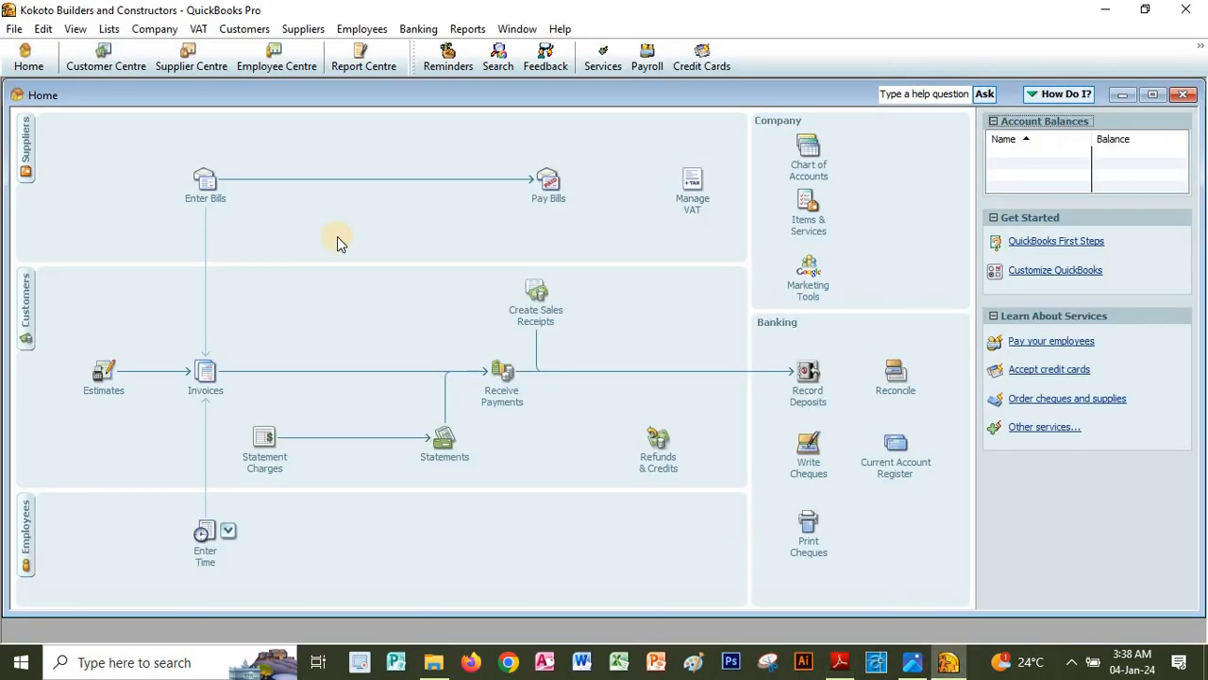
pyautogui.moveTo(10, 199); pyautogui.dragTo(329, 244)
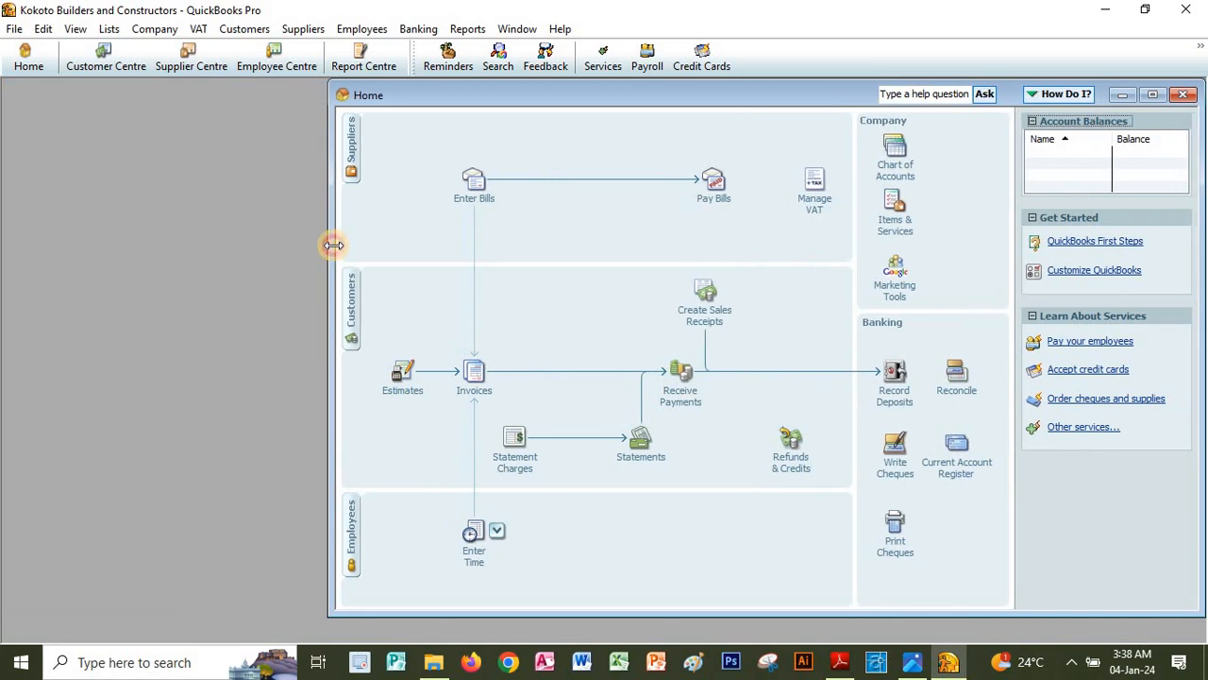
pyautogui.click(464, 29)
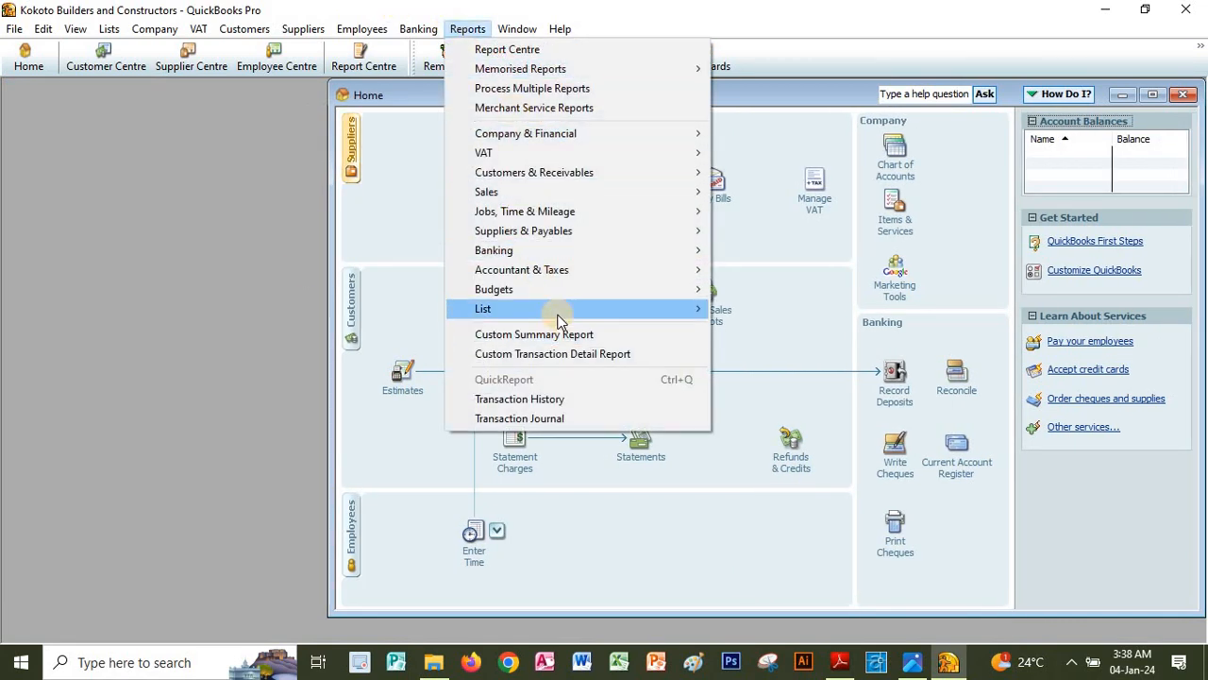
pyautogui.moveTo(558, 316)
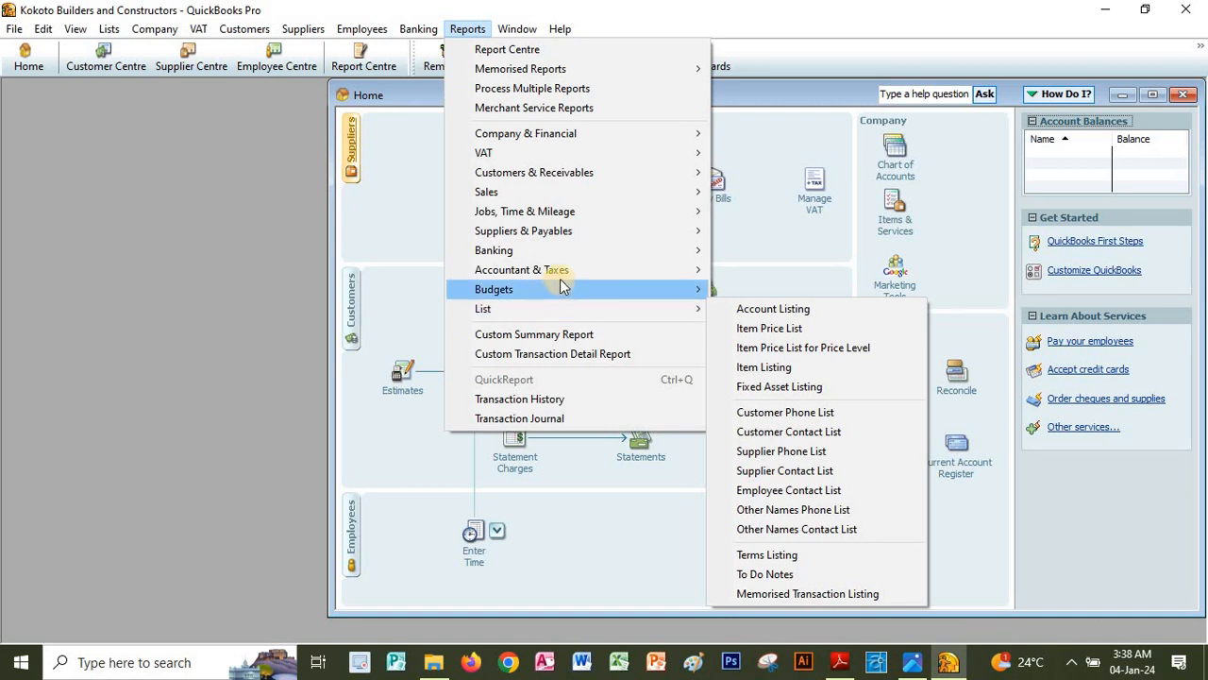
pyautogui.moveTo(566, 270)
pyautogui.click(747, 271)
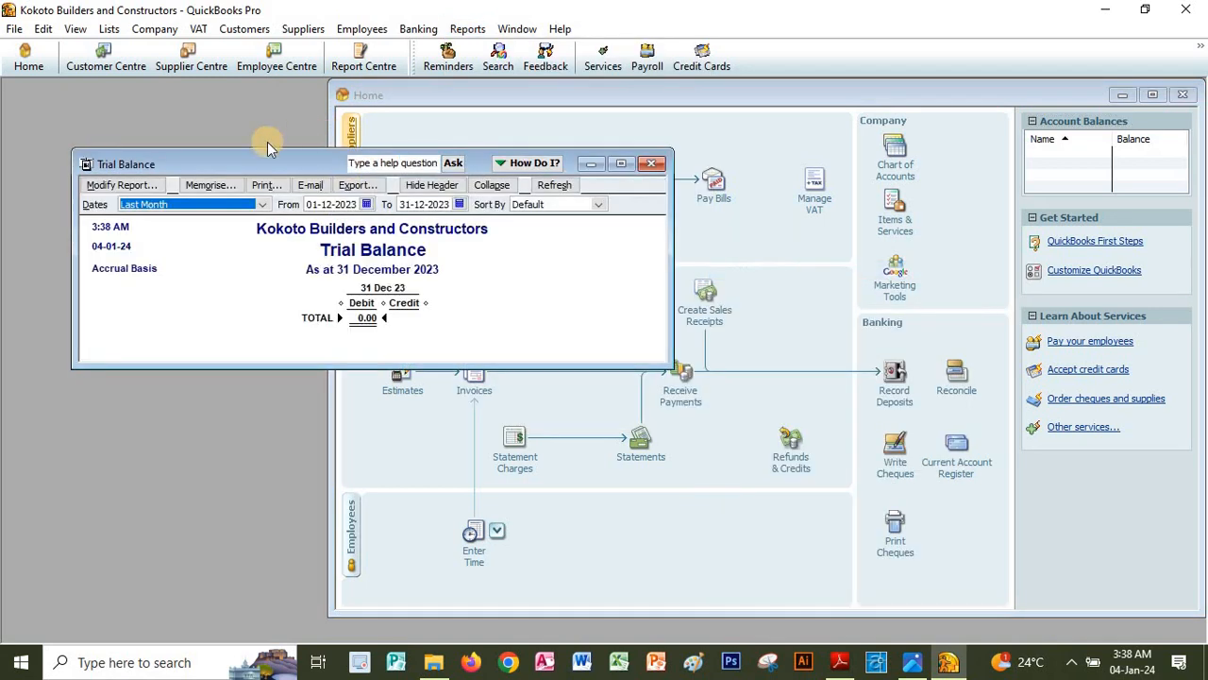
# Step: Set the Trial Balance report's dates to All and move its window into the free space beside the Home window
pyautogui.click(241, 205)
pyautogui.scroll(2, 151, 219)
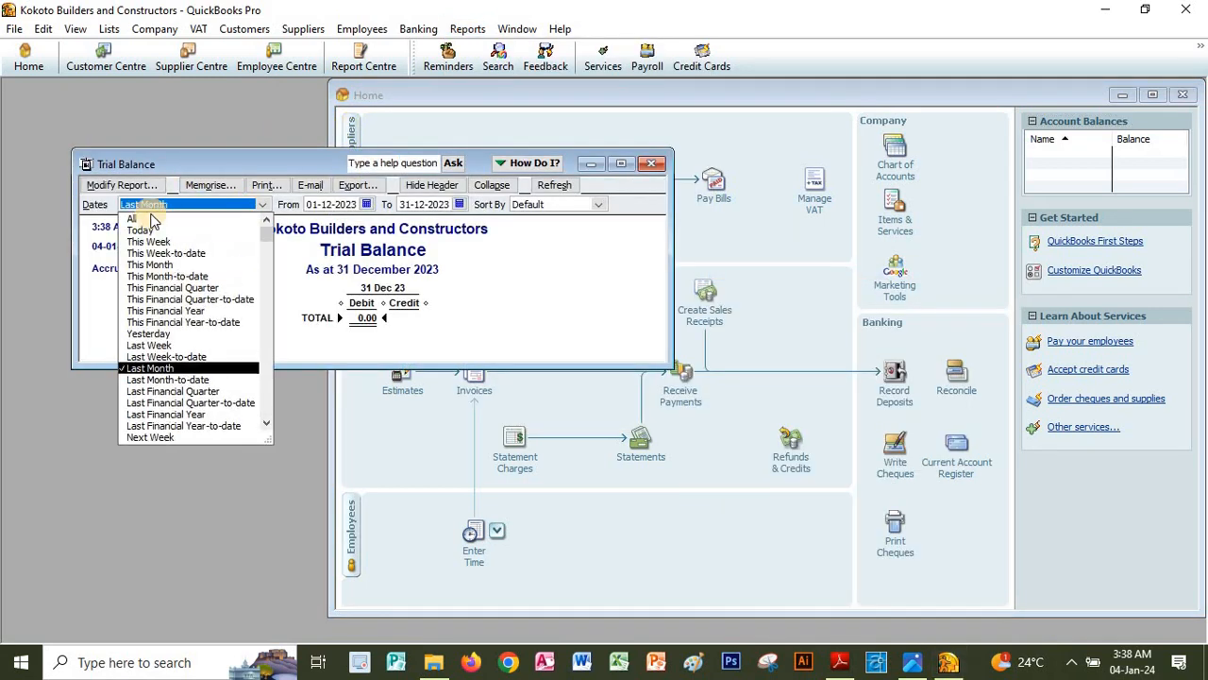
pyautogui.click(141, 218)
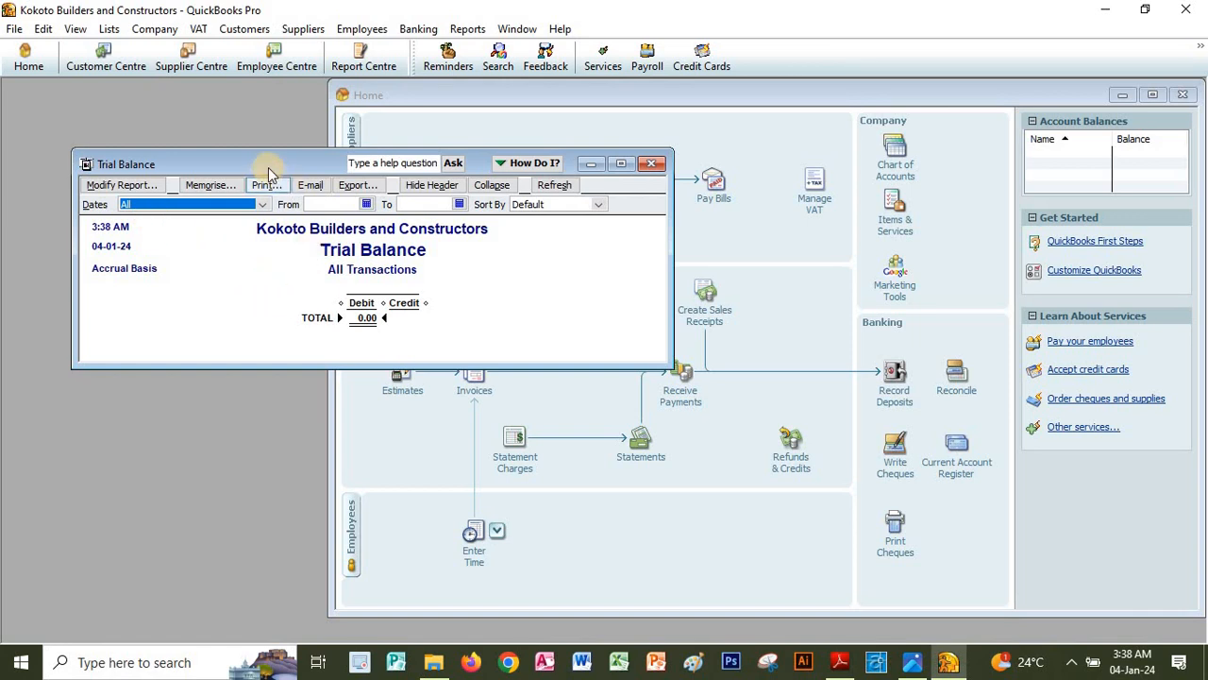
pyautogui.moveTo(225, 163); pyautogui.dragTo(163, 151)
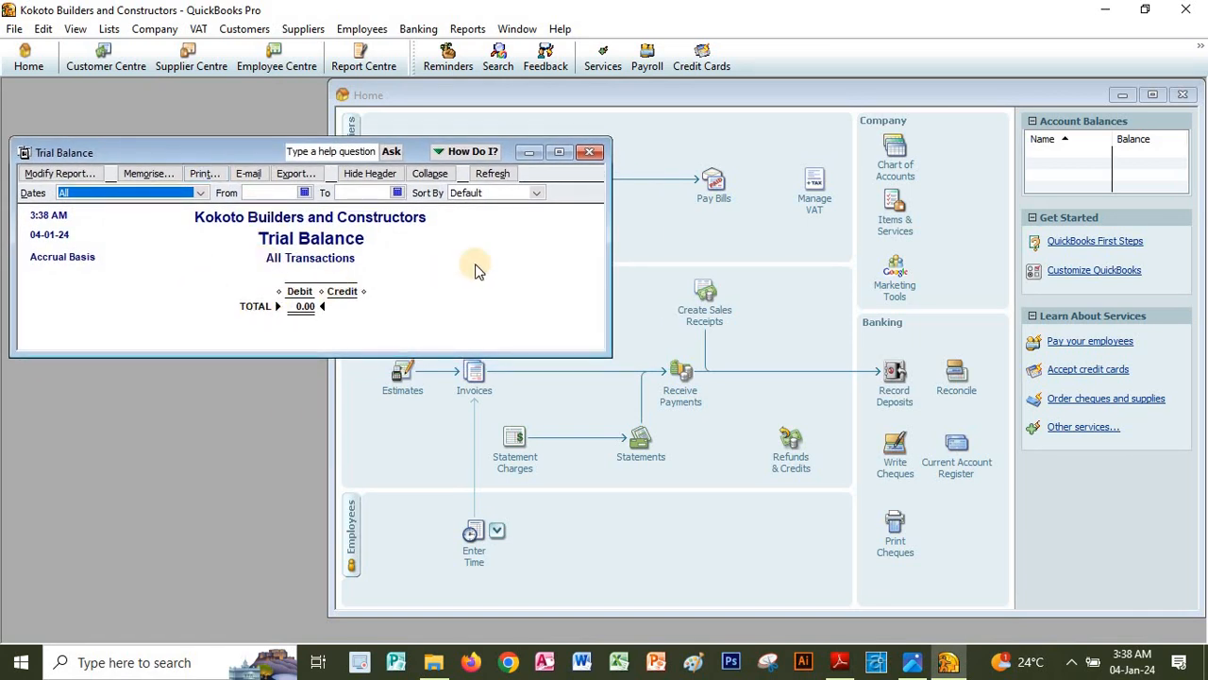
# Step: Start a new Fixed Asset account in the Chart of Accounts and name it Excavators
pyautogui.click(894, 175)
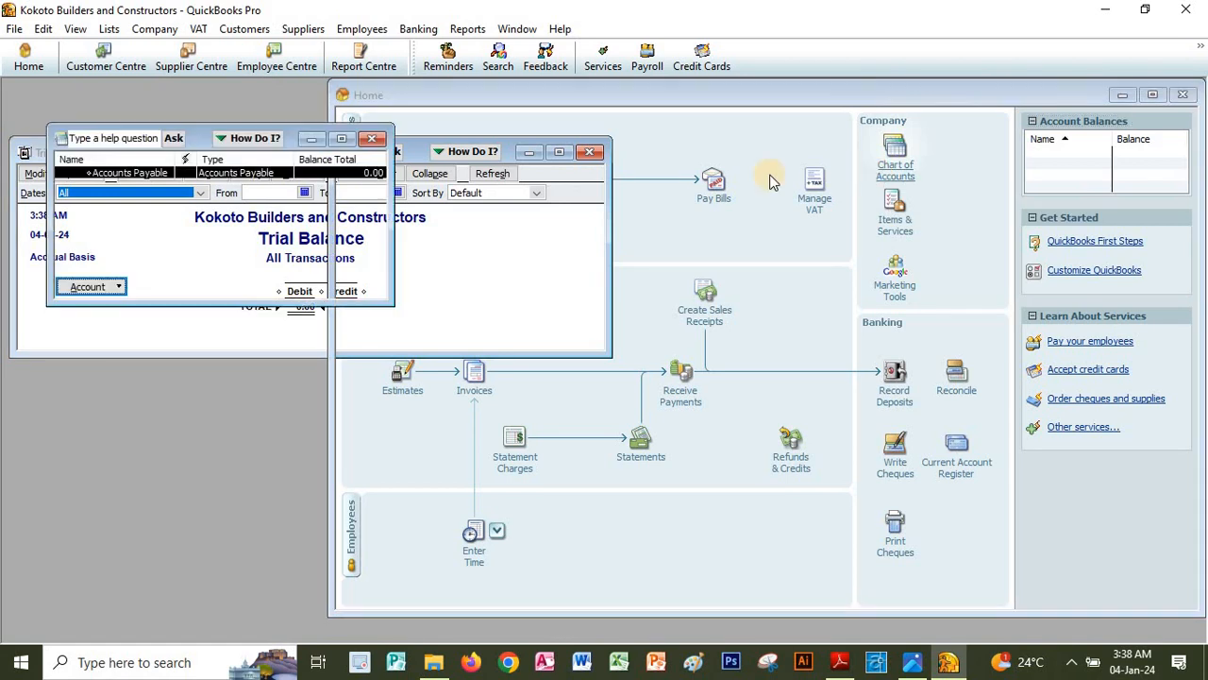
pyautogui.click(107, 287)
pyautogui.click(99, 309)
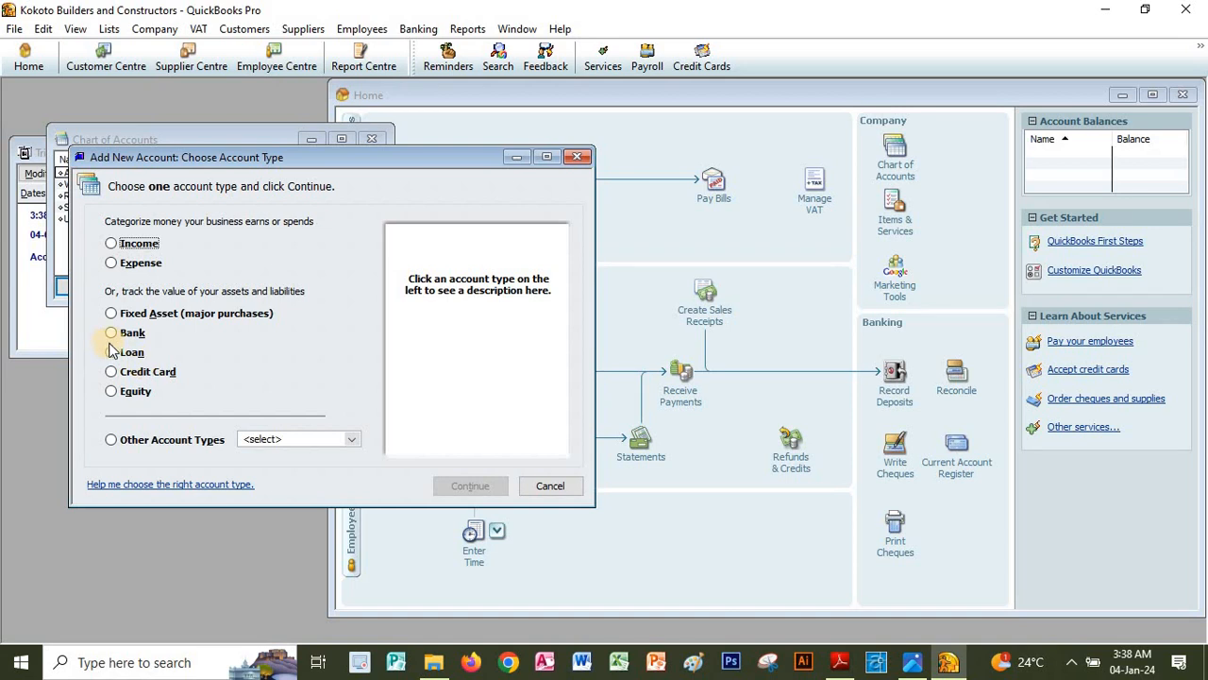
pyautogui.click(112, 314)
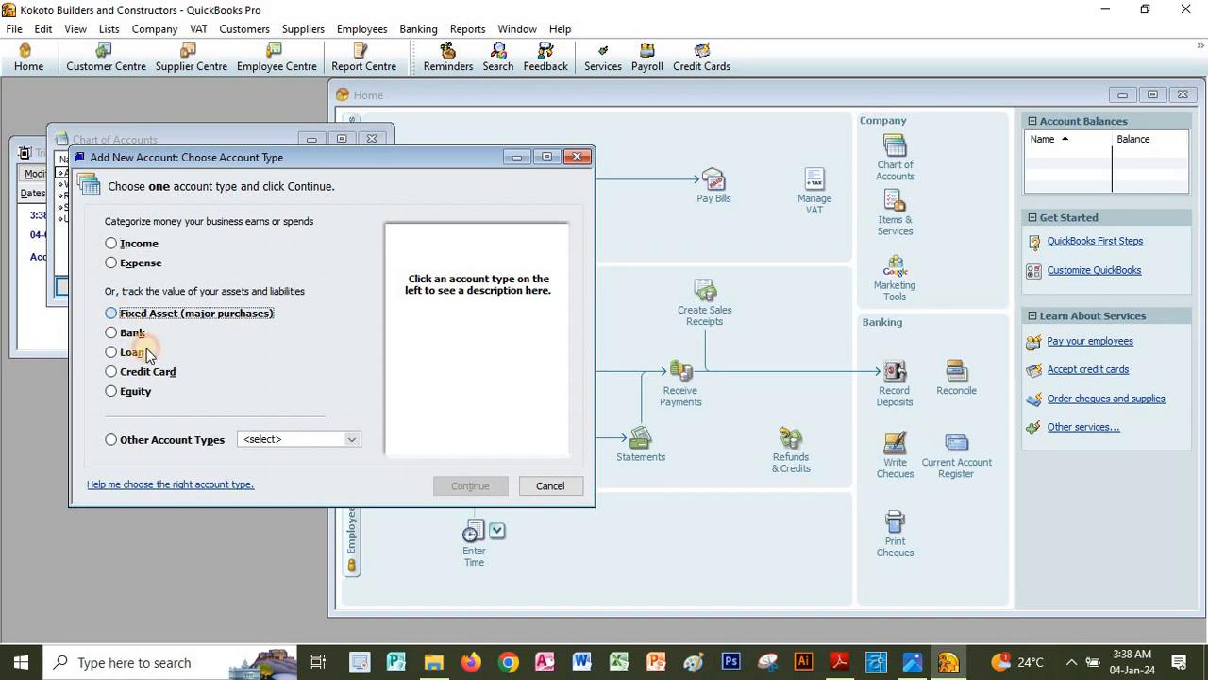
pyautogui.click(439, 485)
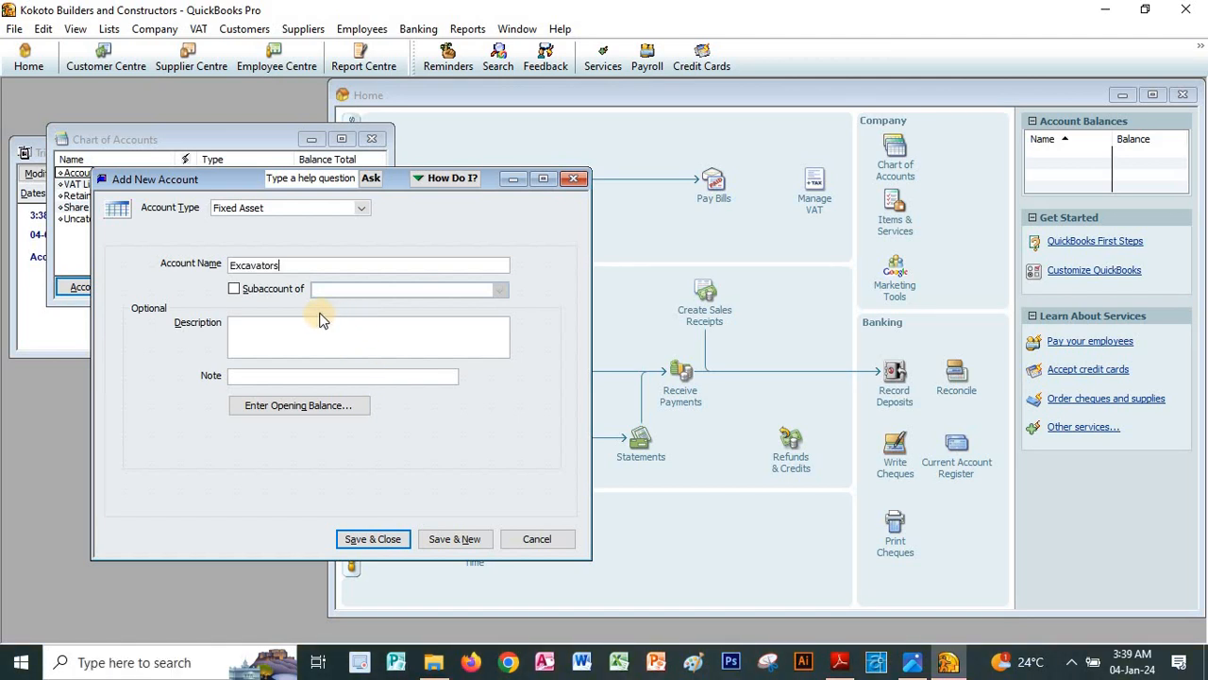
# Step: Give Excavators the PDF's cost of 56,000,000 as opening balance as of 04-01-2024, and save the account
pyautogui.click(312, 408)
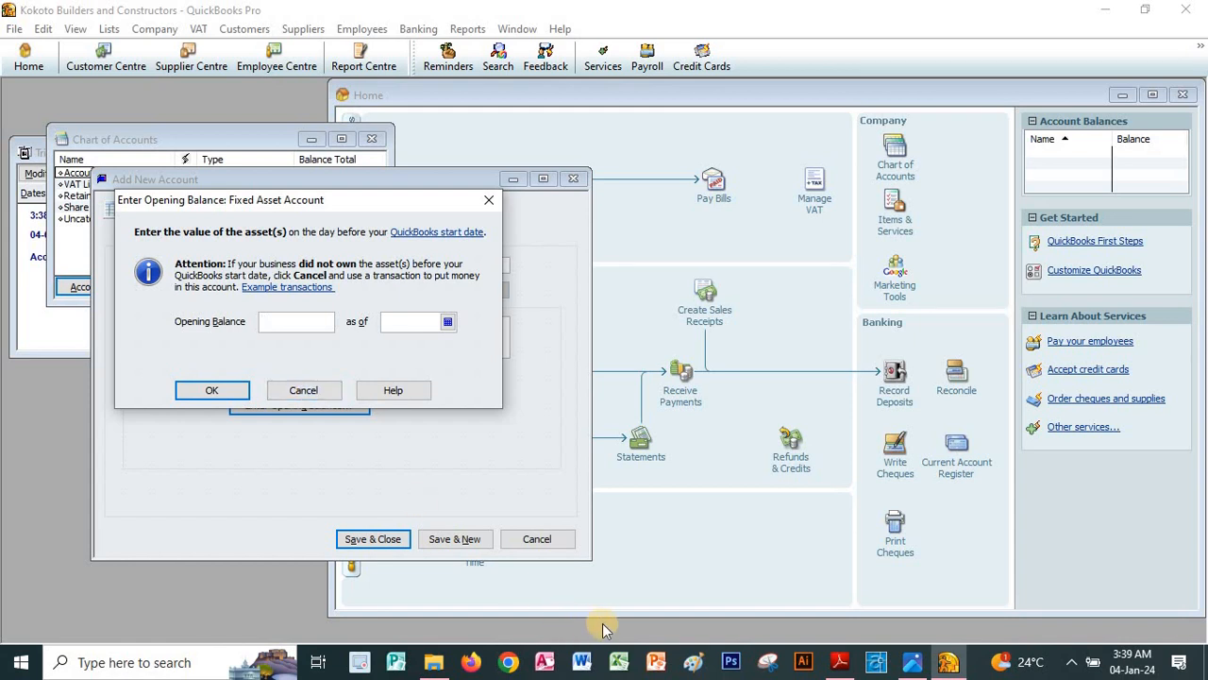
pyautogui.click(847, 663)
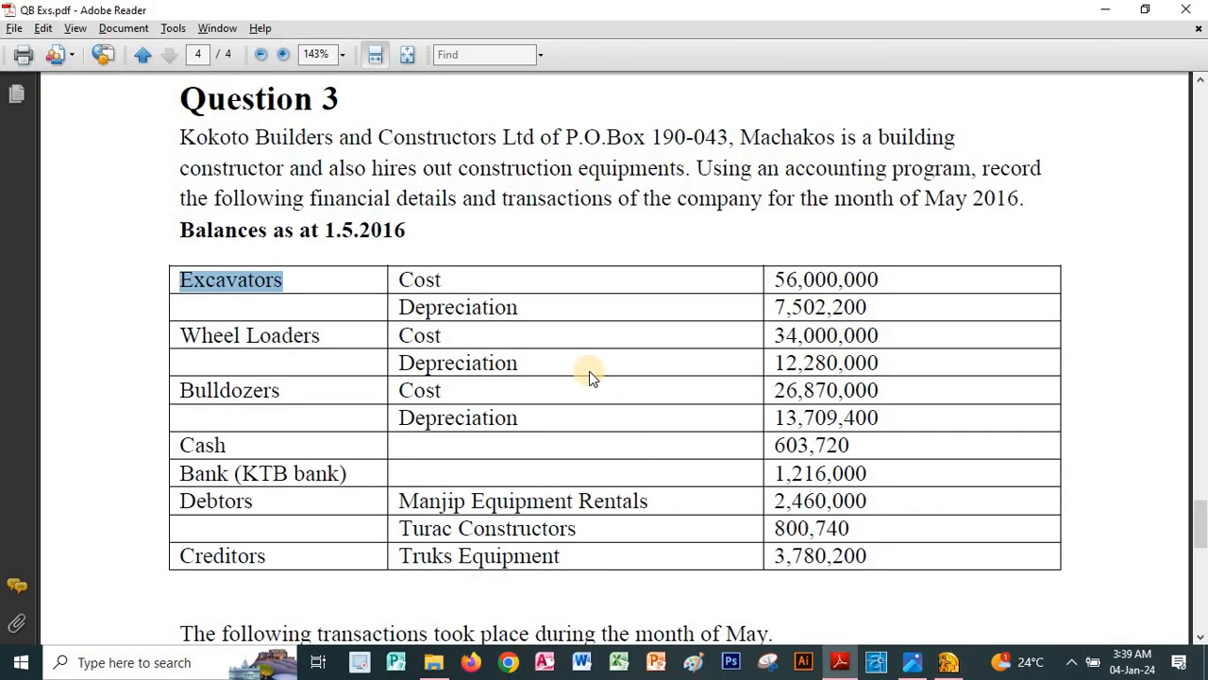
pyautogui.moveTo(786, 278); pyautogui.dragTo(827, 279)
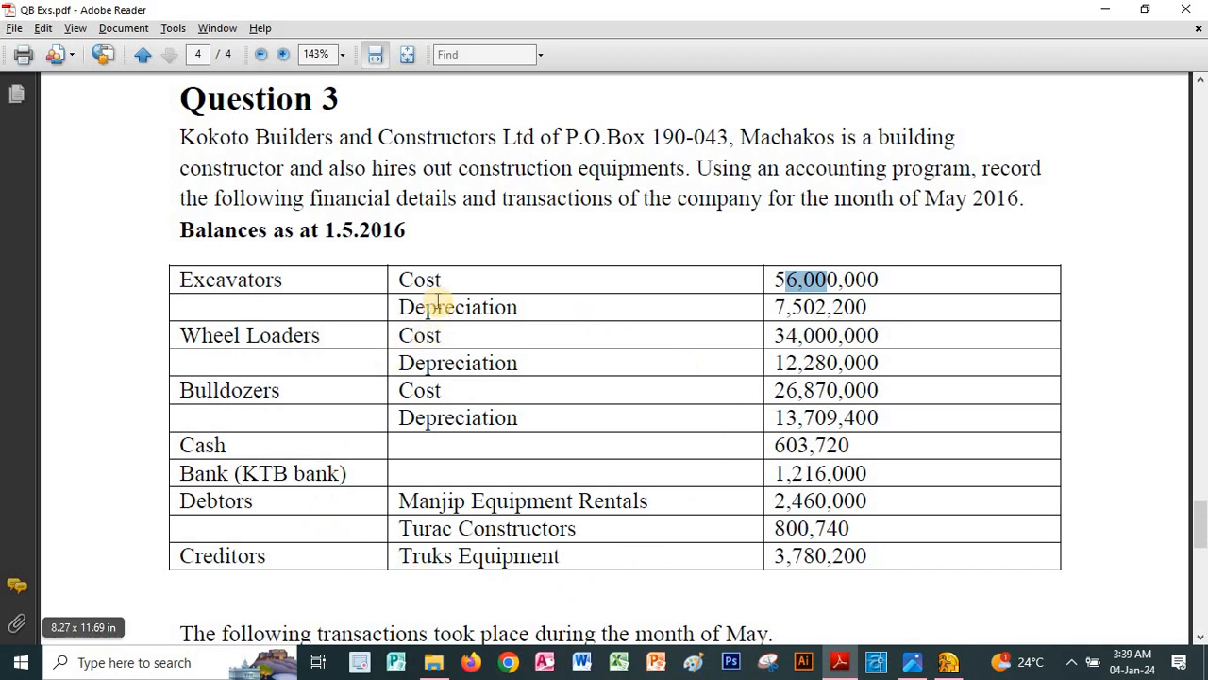
pyautogui.click(325, 230)
pyautogui.moveTo(364, 231); pyautogui.dragTo(416, 236)
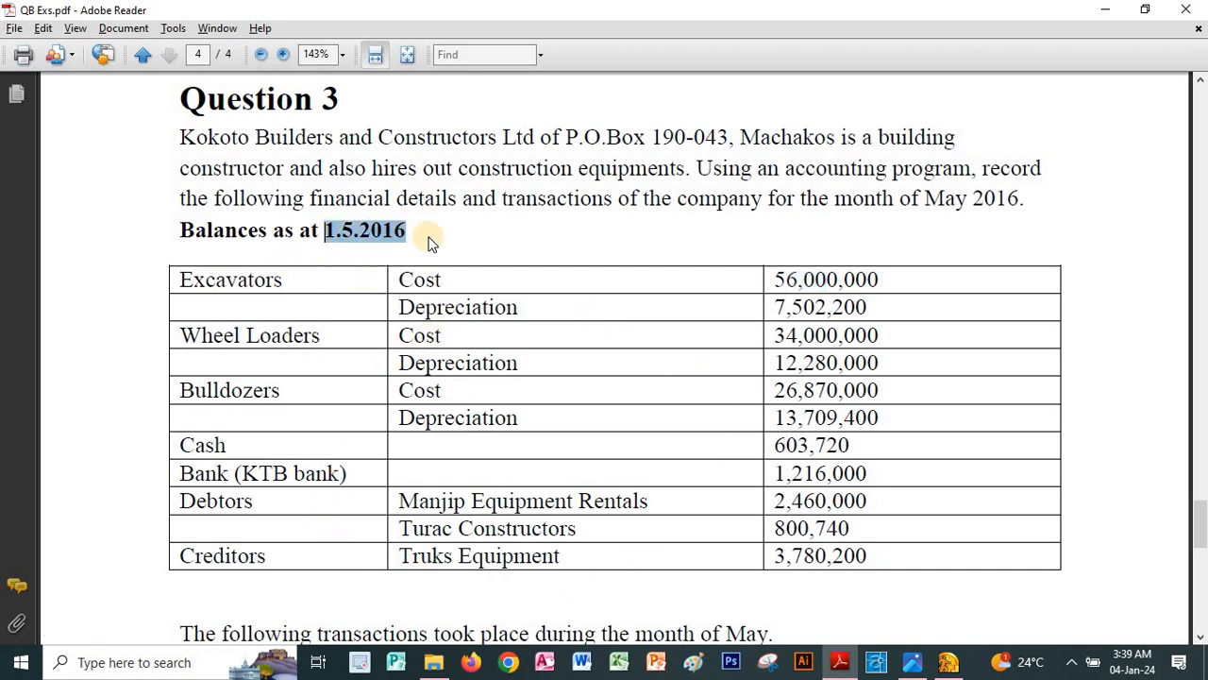
pyautogui.moveTo(770, 278); pyautogui.dragTo(881, 276)
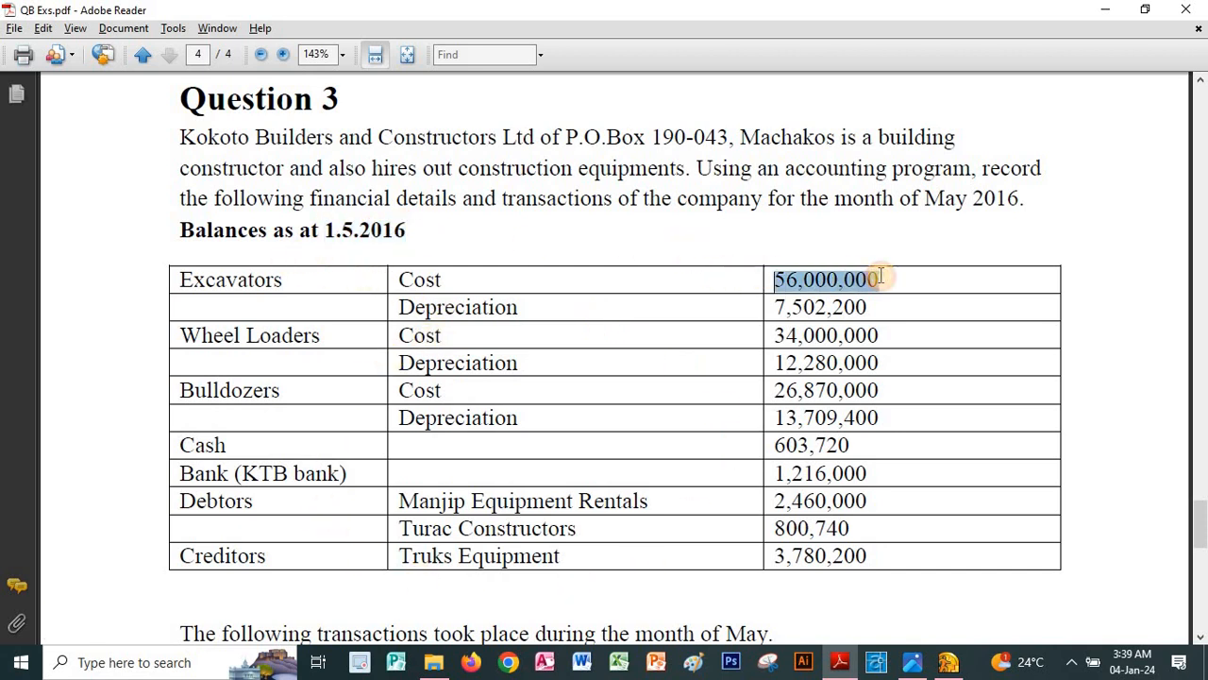
pyautogui.hotkey('alt', 'Tab')
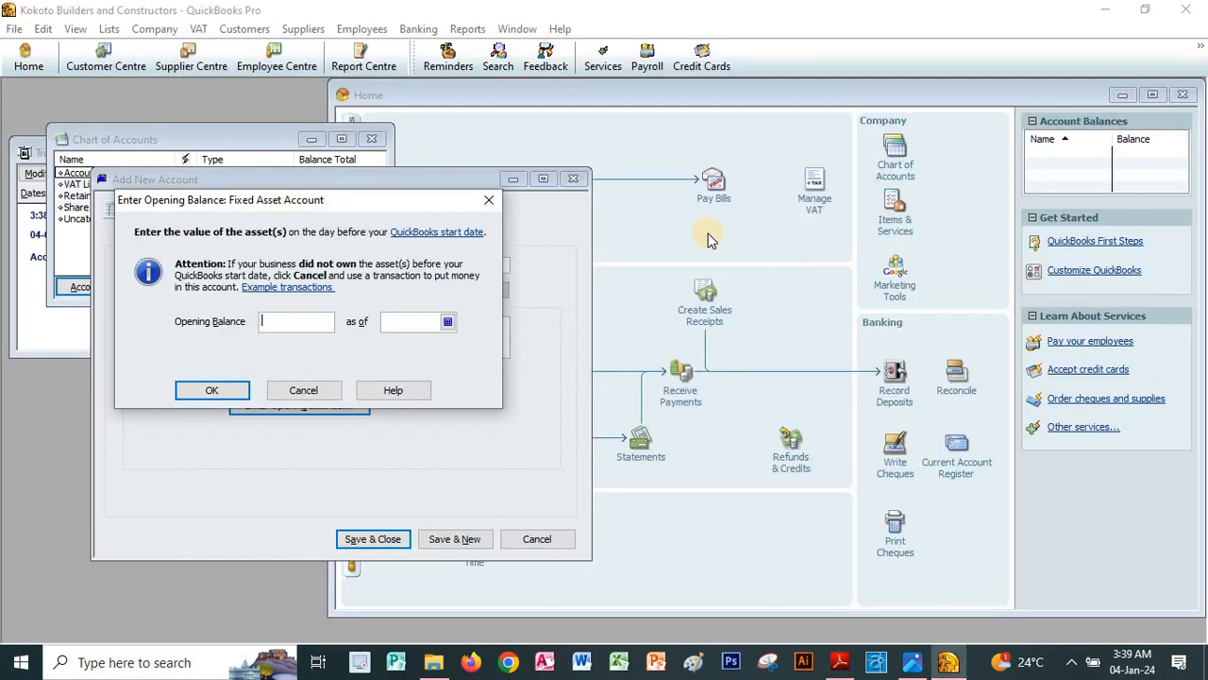
pyautogui.click(447, 324)
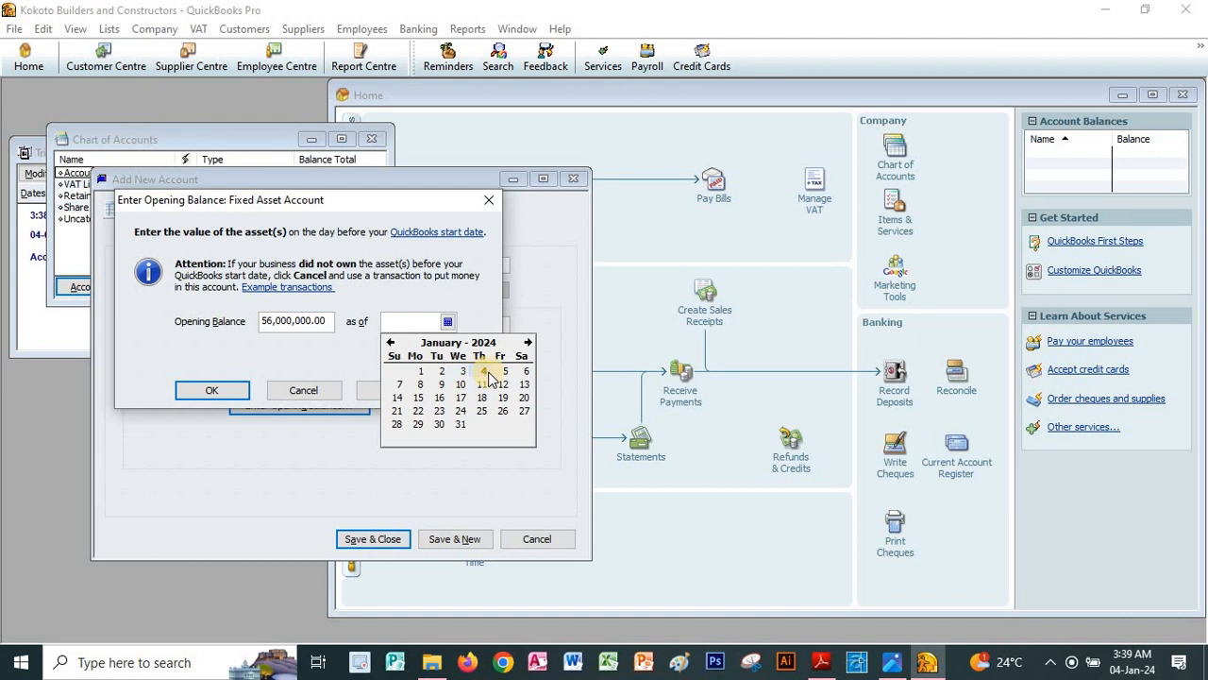
pyautogui.click(484, 371)
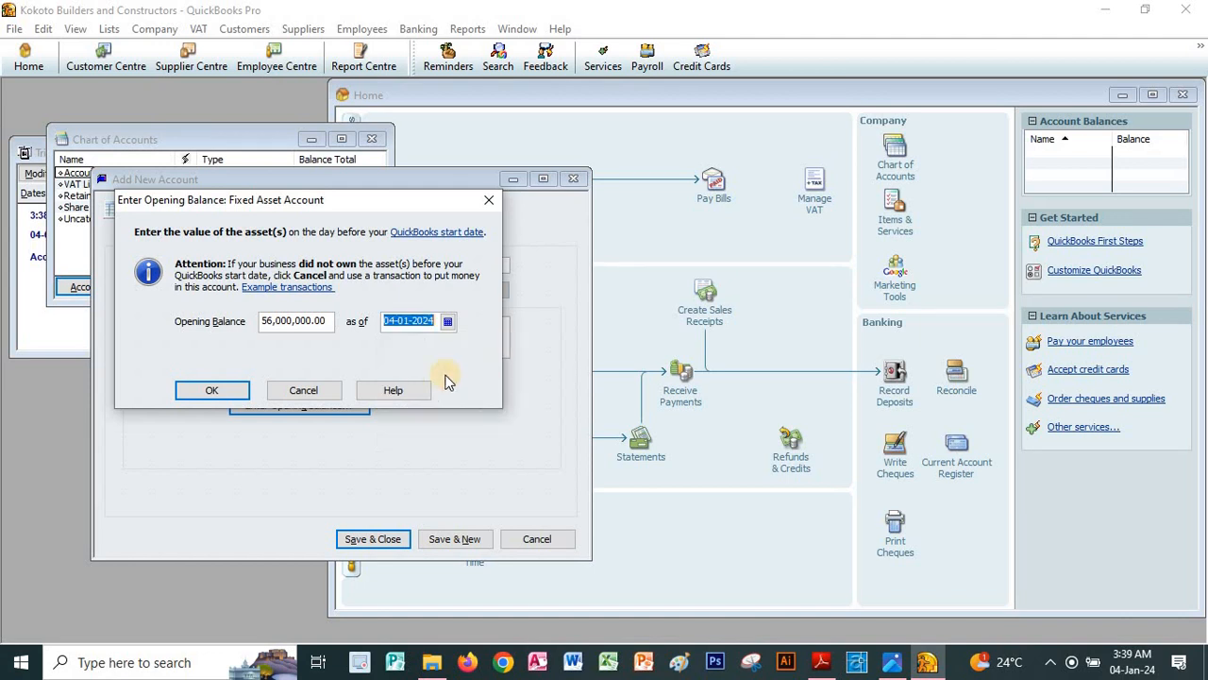
pyautogui.click(236, 390)
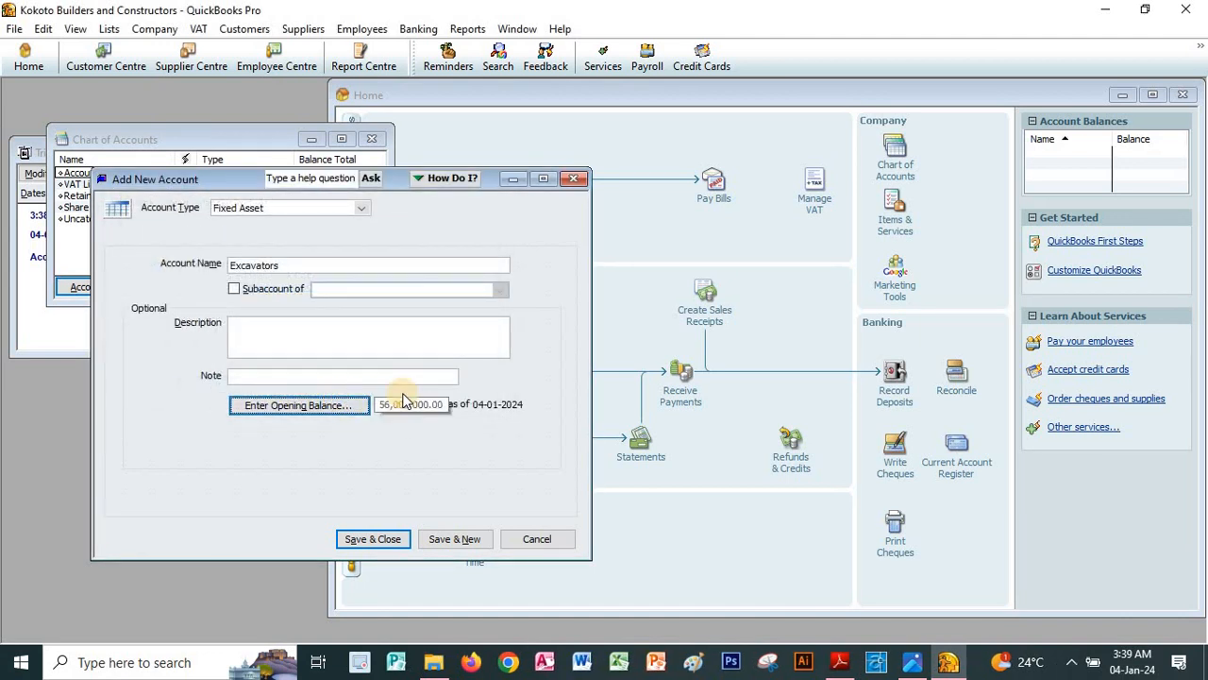
pyautogui.click(379, 536)
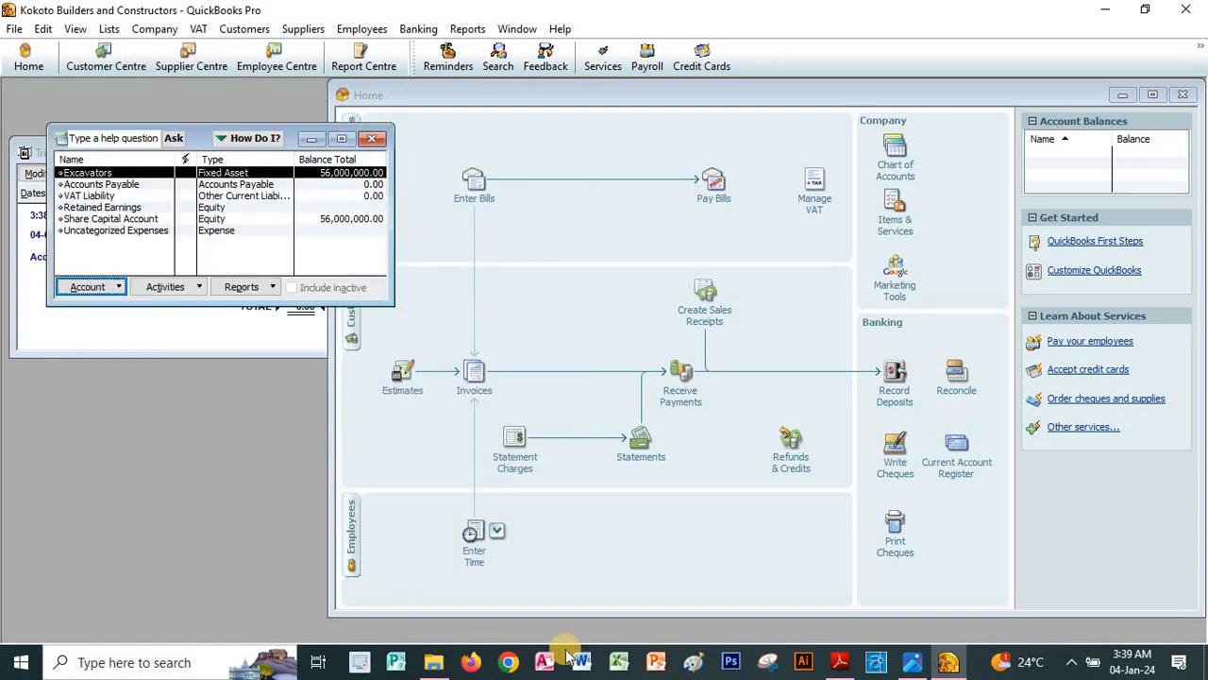
# Step: Consult the PDF question for the next asset and start a new Fixed Asset account named Wheel Loaders in QuickBooks
pyautogui.click(839, 664)
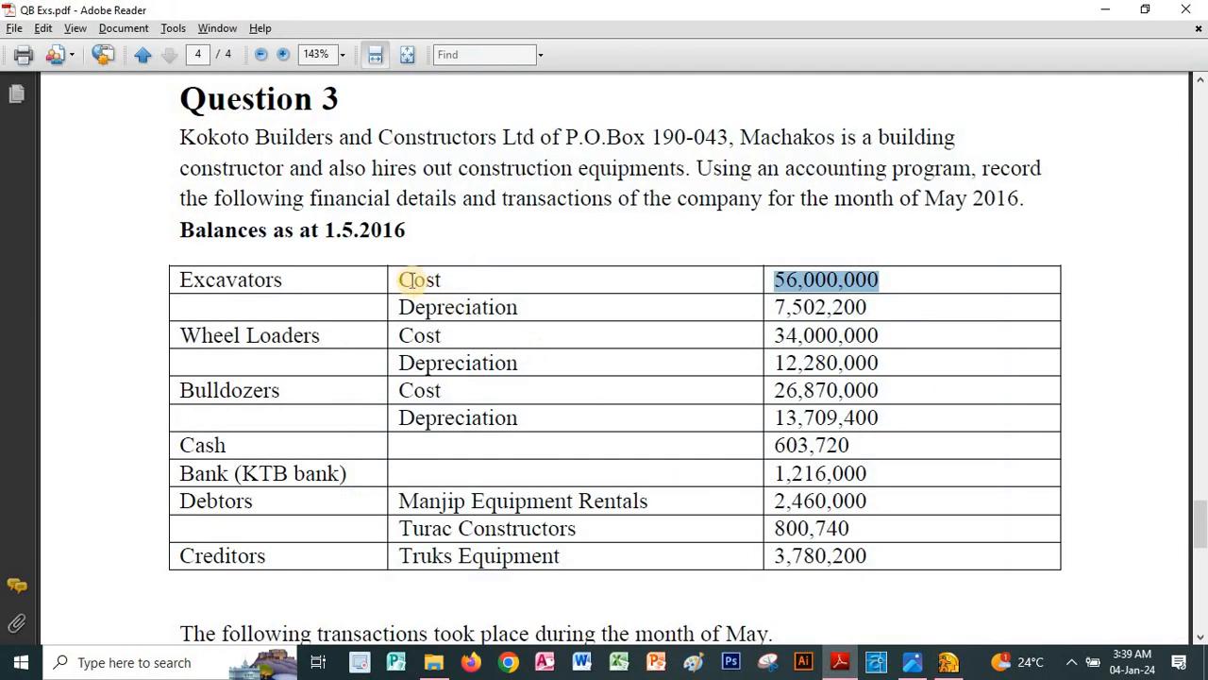
pyautogui.moveTo(325, 230); pyautogui.dragTo(405, 242)
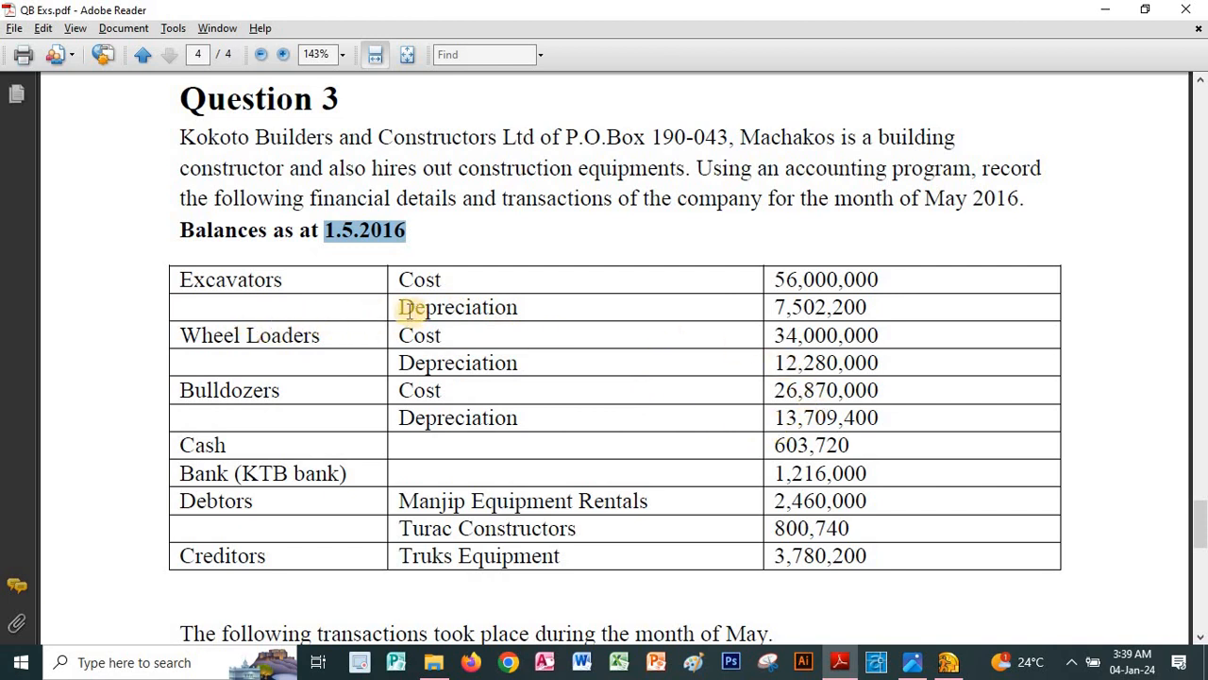
pyautogui.moveTo(413, 308); pyautogui.dragTo(453, 315)
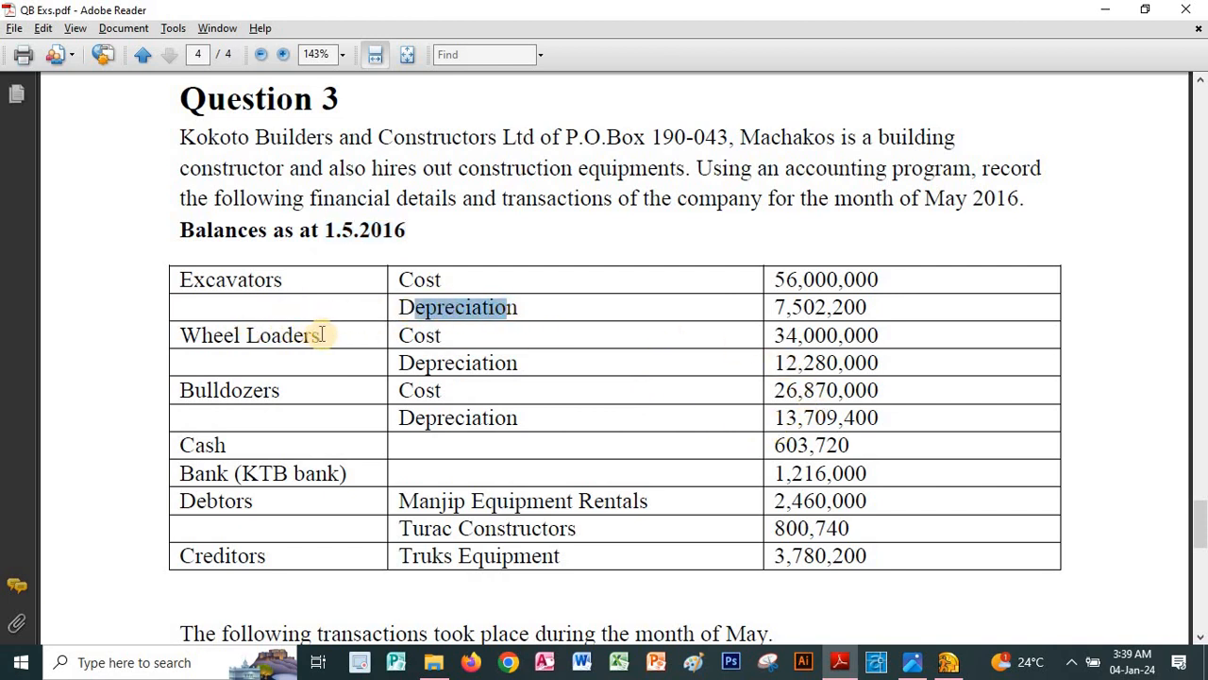
pyautogui.moveTo(322, 334); pyautogui.dragTo(185, 336)
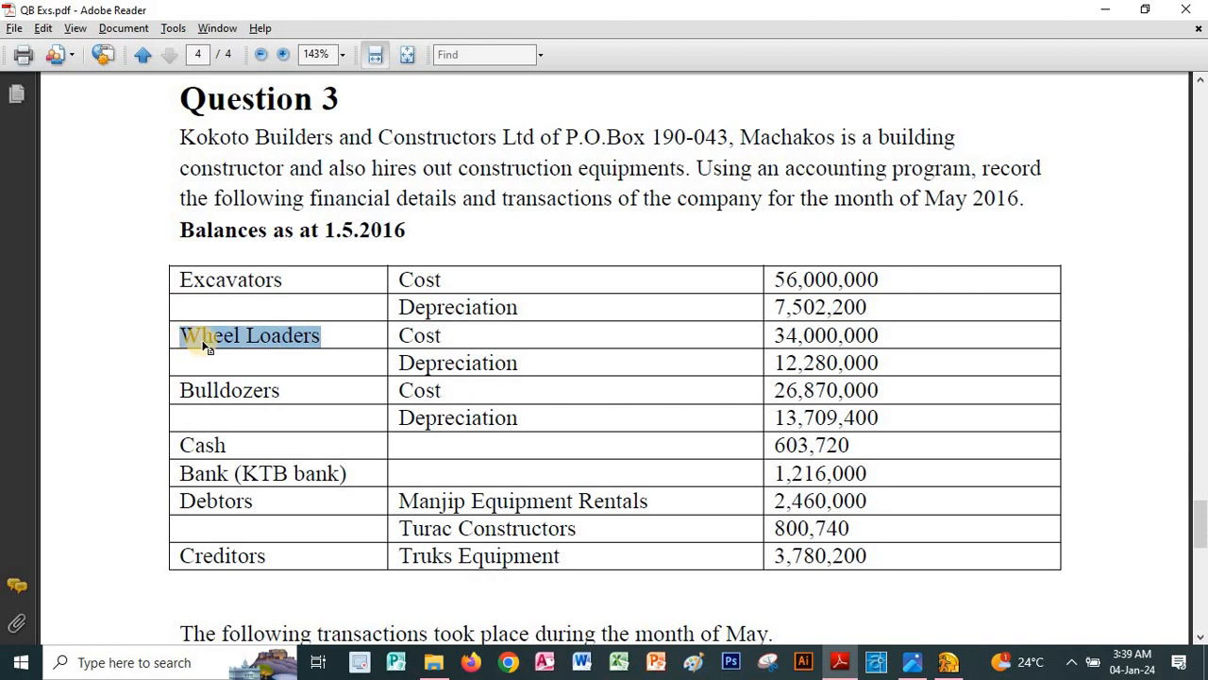
pyautogui.click(951, 665)
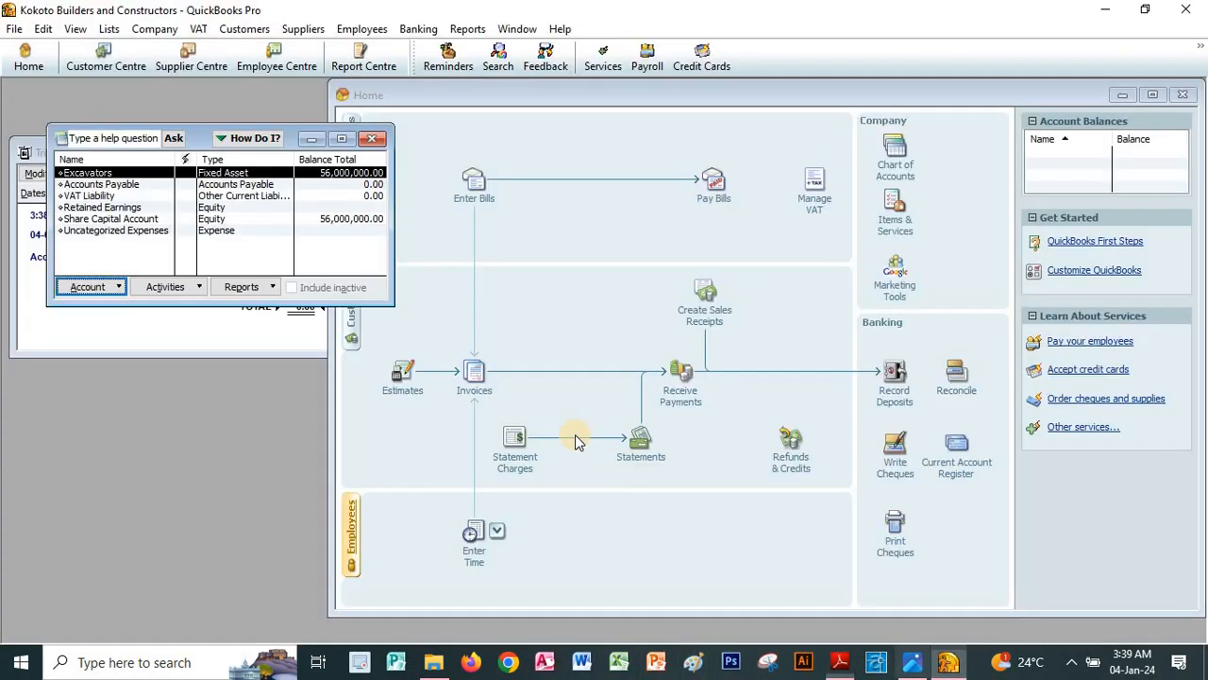
pyautogui.click(91, 288)
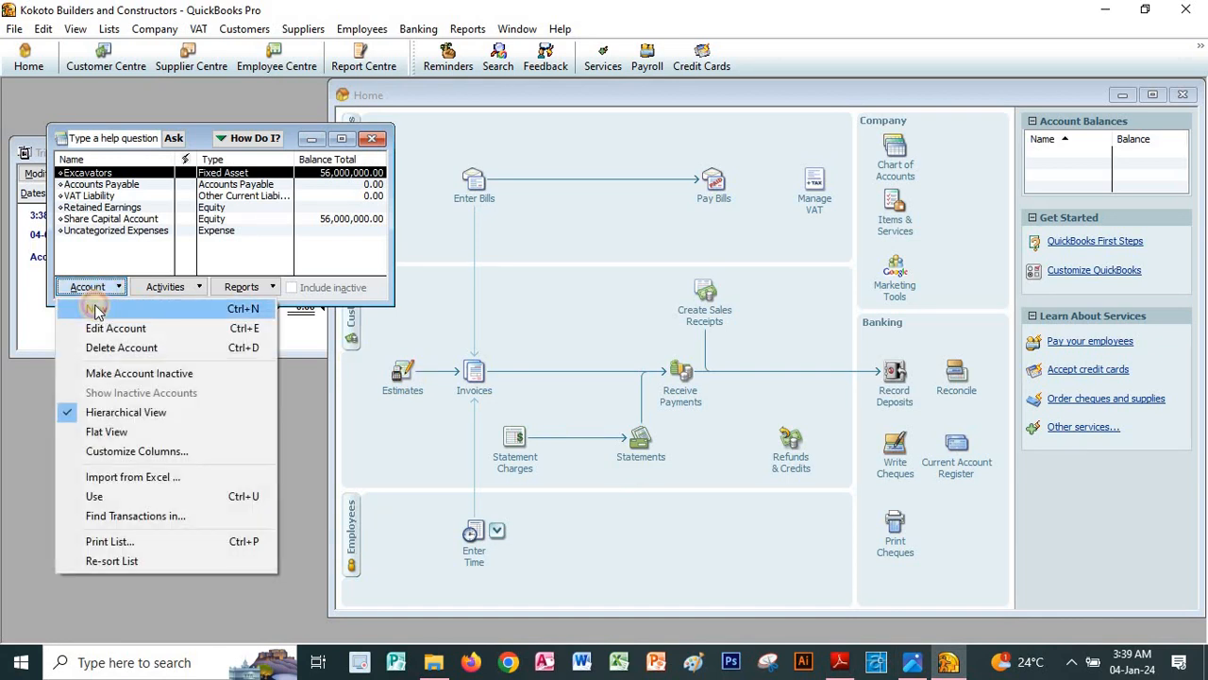
pyautogui.click(97, 308)
pyautogui.click(113, 314)
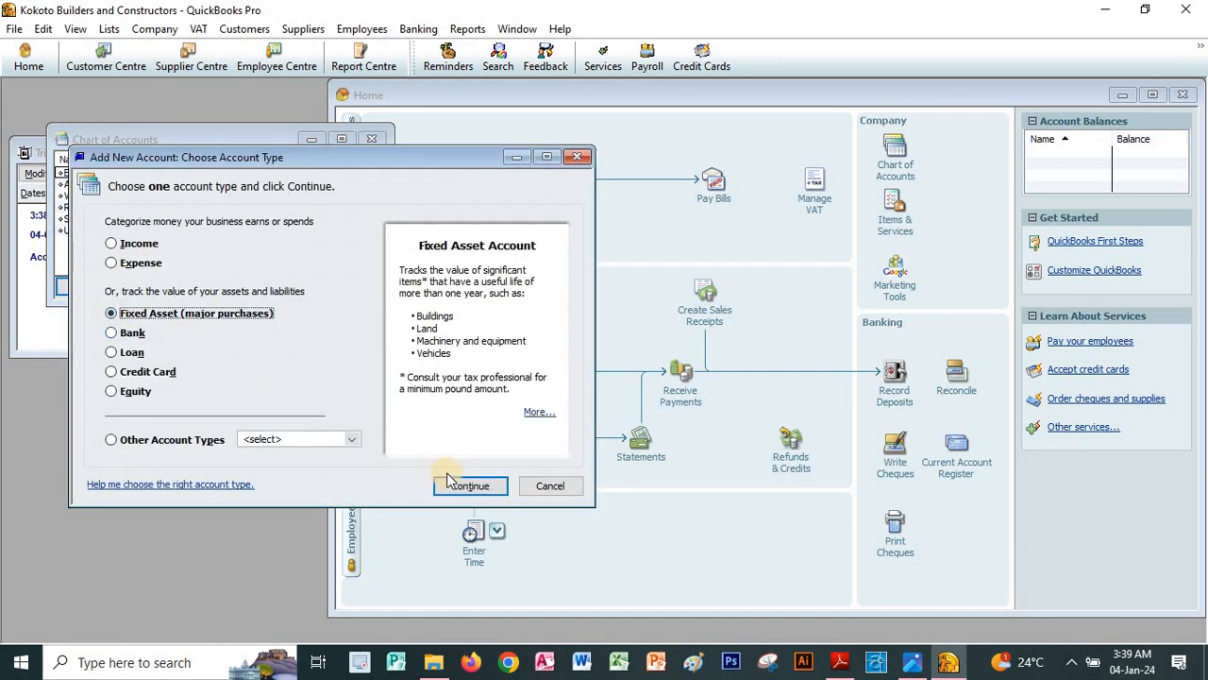
pyautogui.click(464, 485)
pyautogui.write('Wheel Loaders')
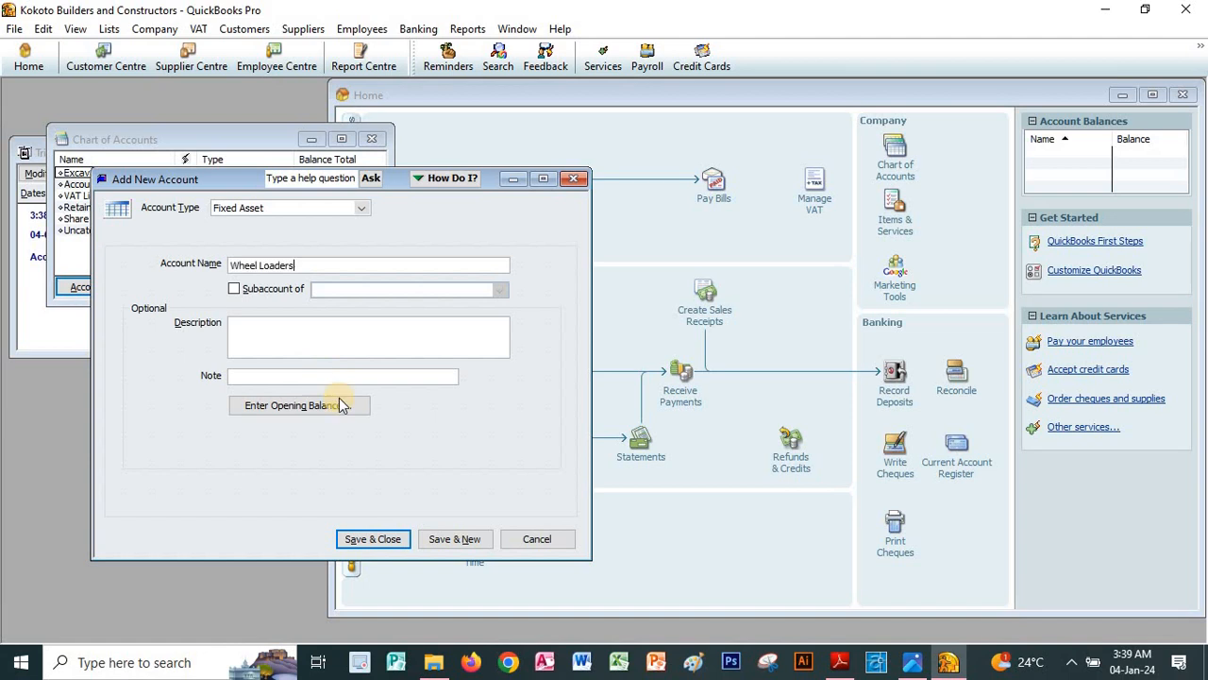
# Step: Give Wheel Loaders the PDF's cost of 34,000,000 as opening balance as of 04-01-2024, and save it, continuing with a new account
pyautogui.click(308, 406)
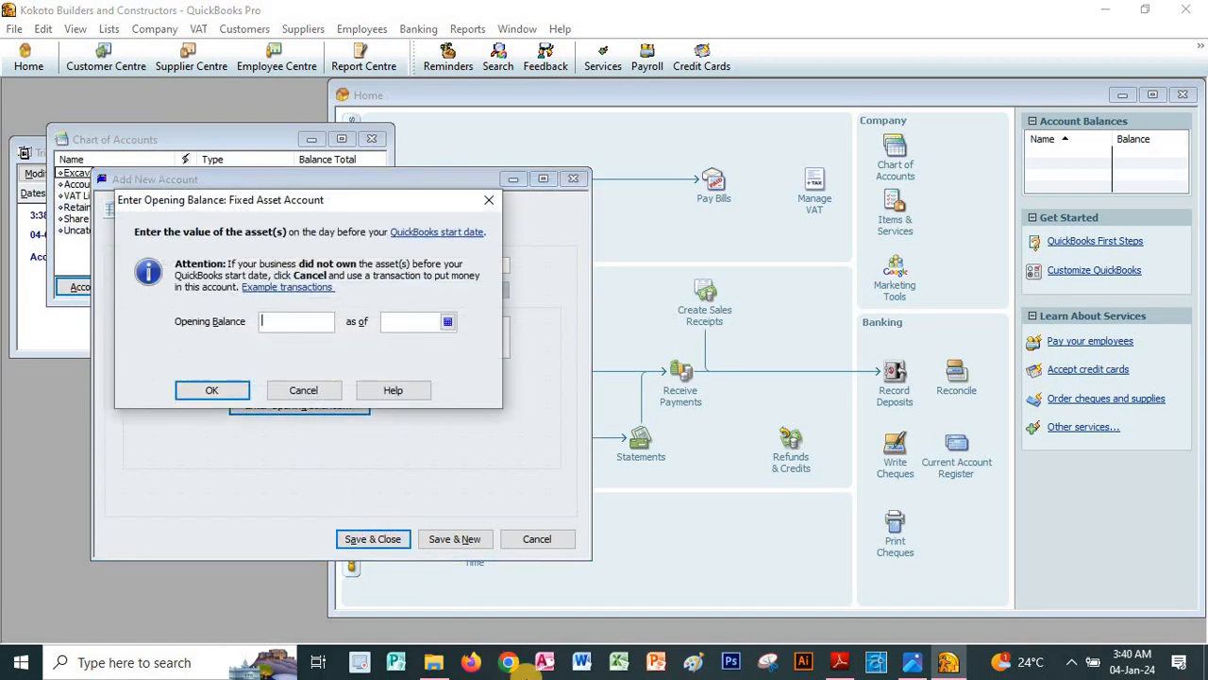
pyautogui.click(840, 662)
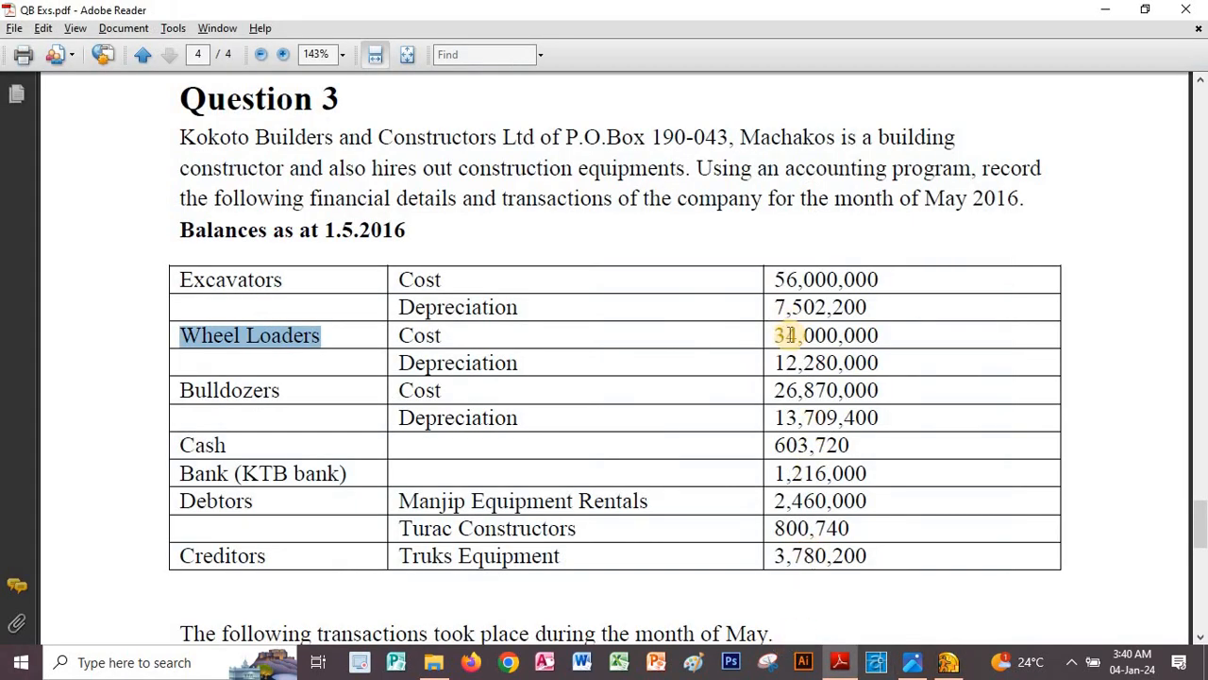
pyautogui.moveTo(774, 335); pyautogui.dragTo(886, 335)
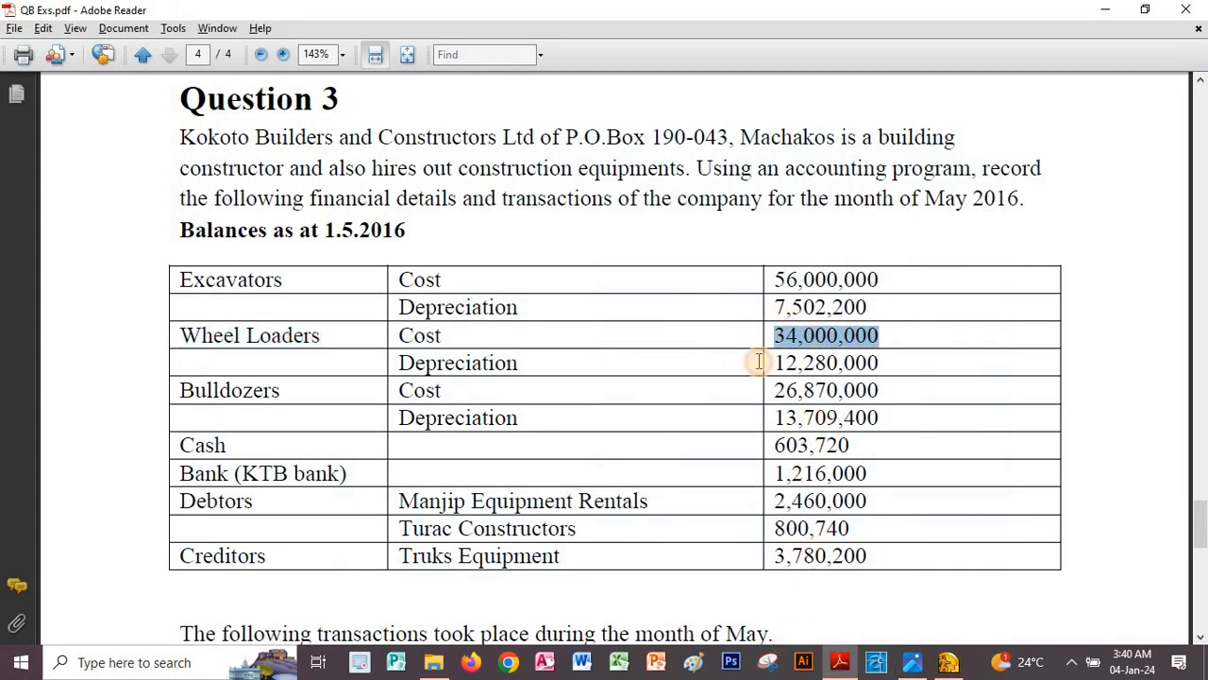
pyautogui.hotkey('alt', 'Tab')
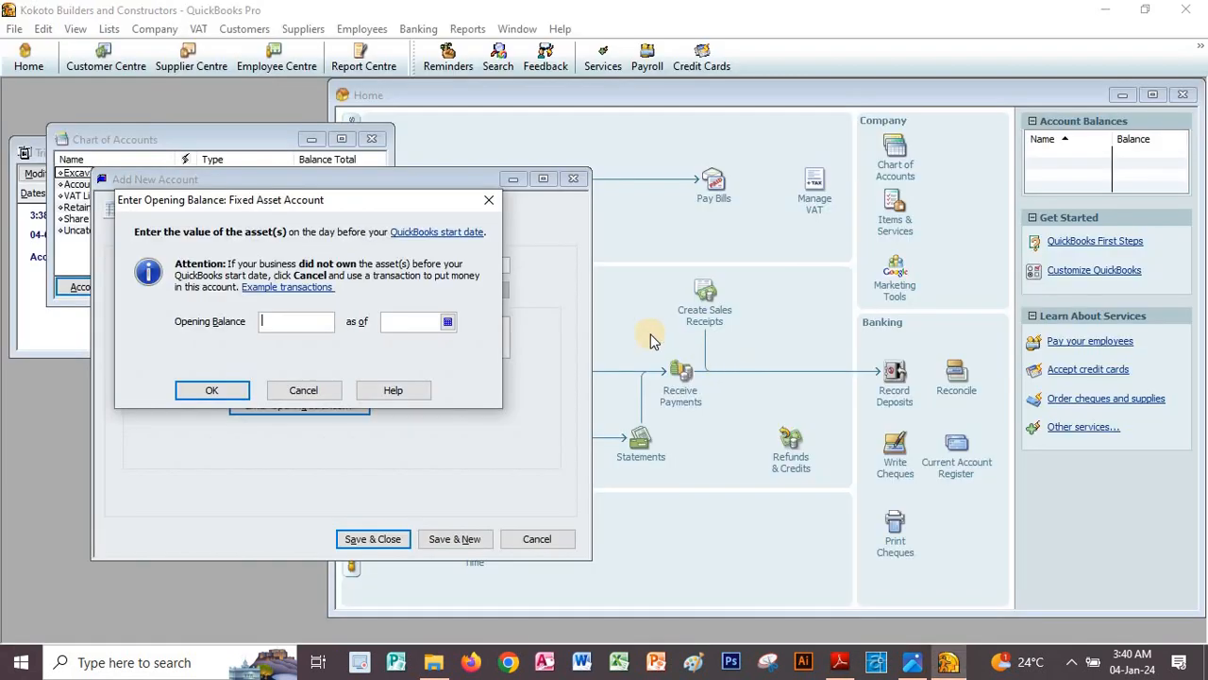
pyautogui.click(450, 322)
pyautogui.click(481, 369)
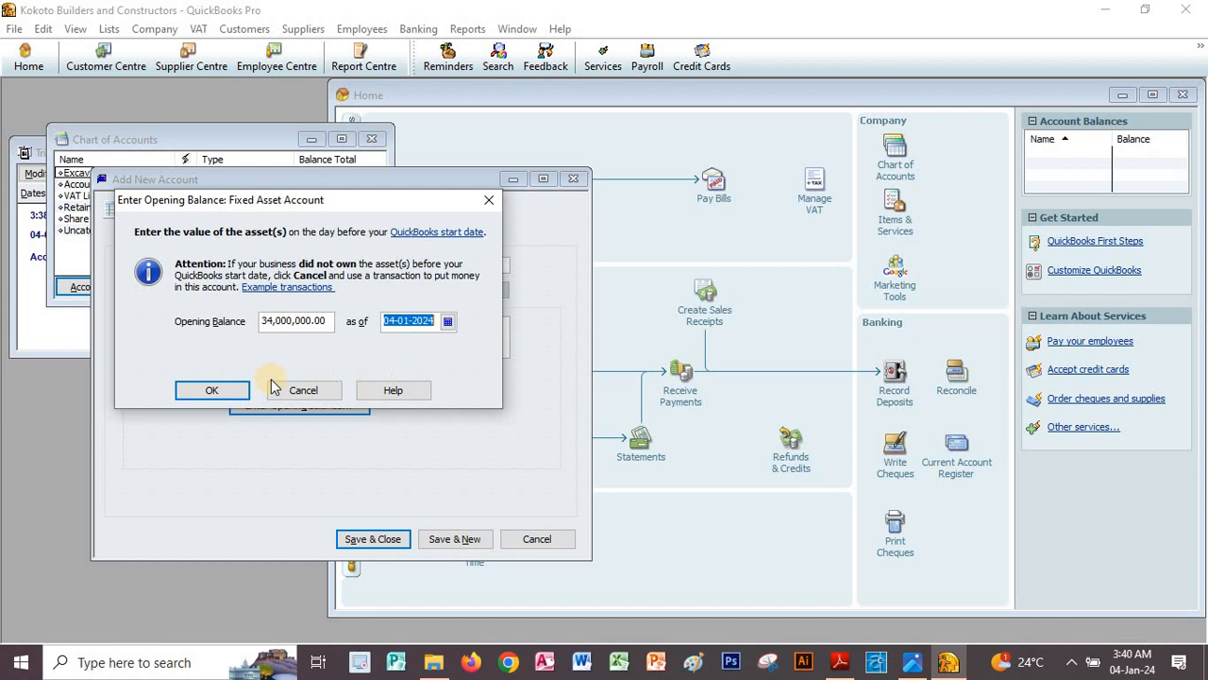
pyautogui.click(200, 391)
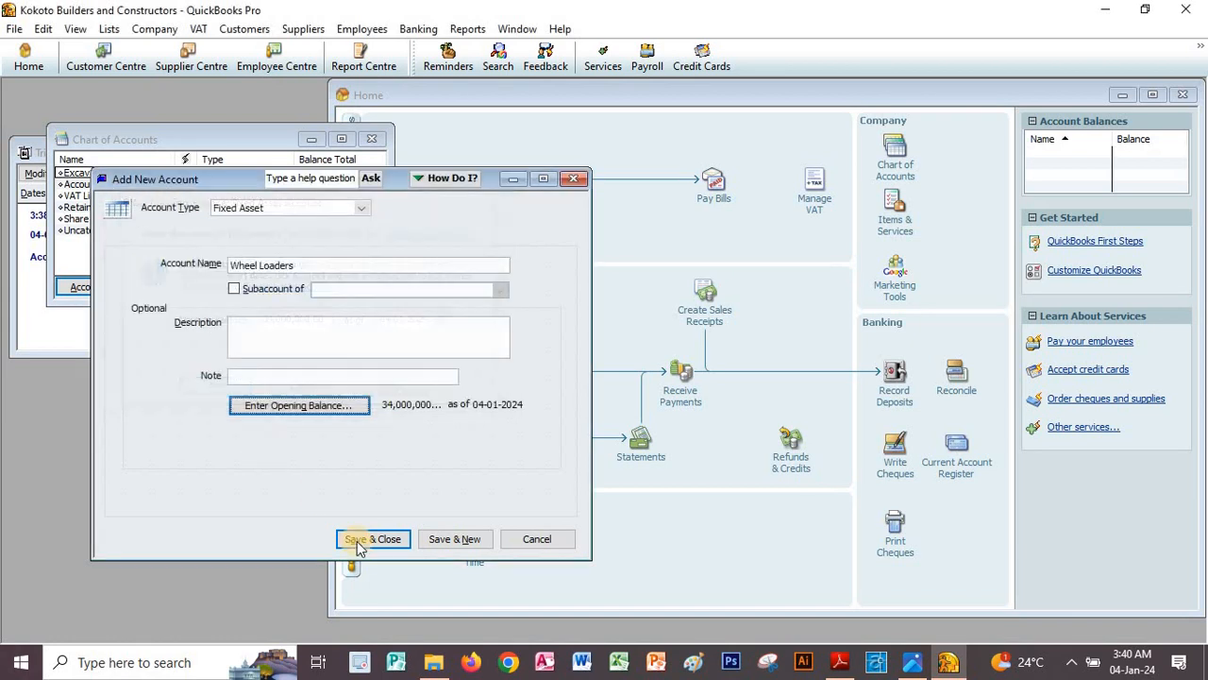
pyautogui.click(444, 540)
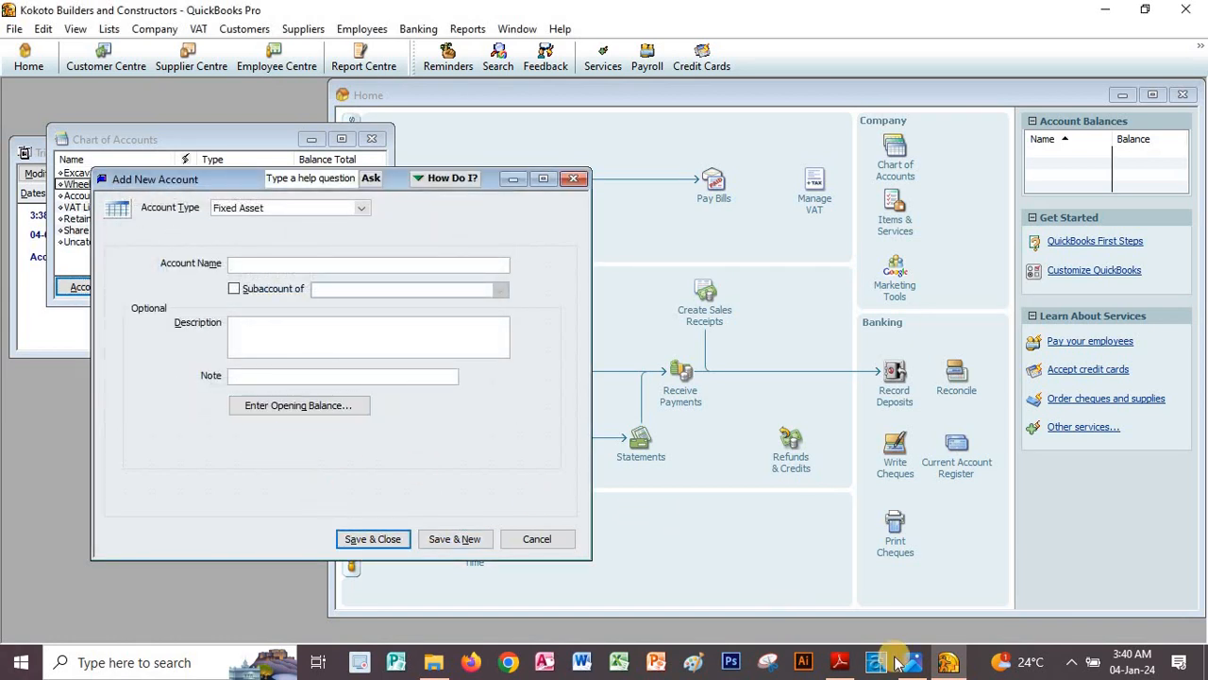
# Step: Copy the next asset's name from the PDF question and name the new Fixed Asset account Bulldozers in QuickBooks
pyautogui.click(839, 661)
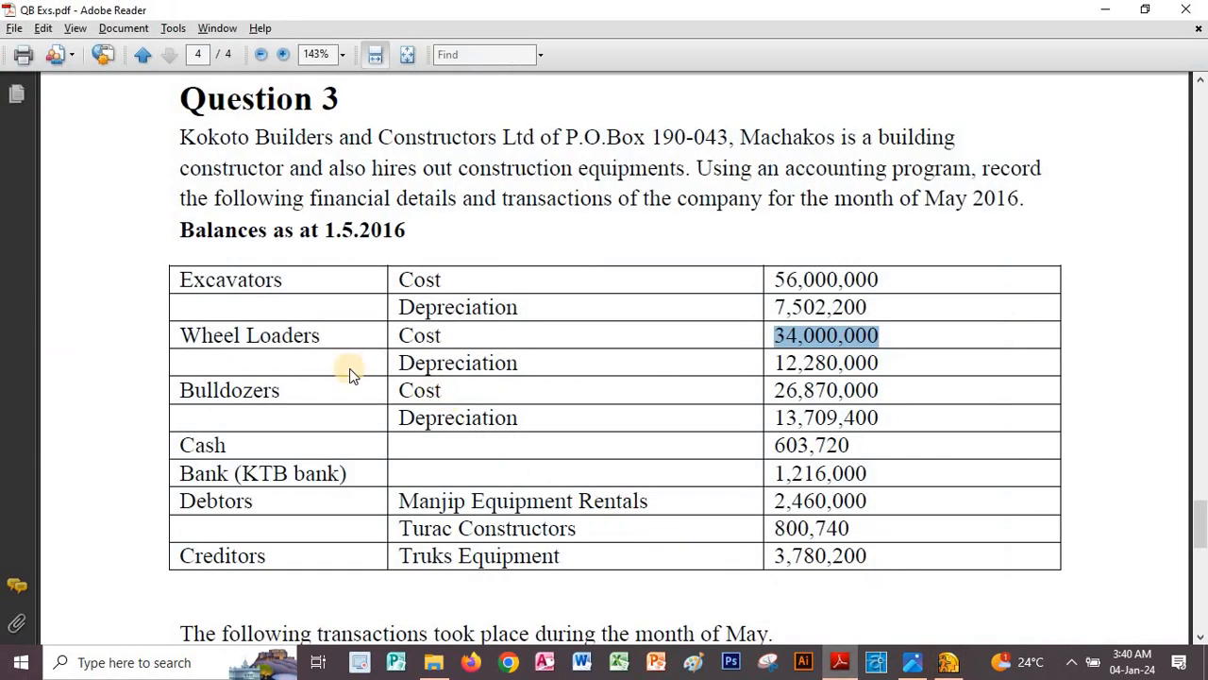
pyautogui.moveTo(179, 391); pyautogui.dragTo(315, 400)
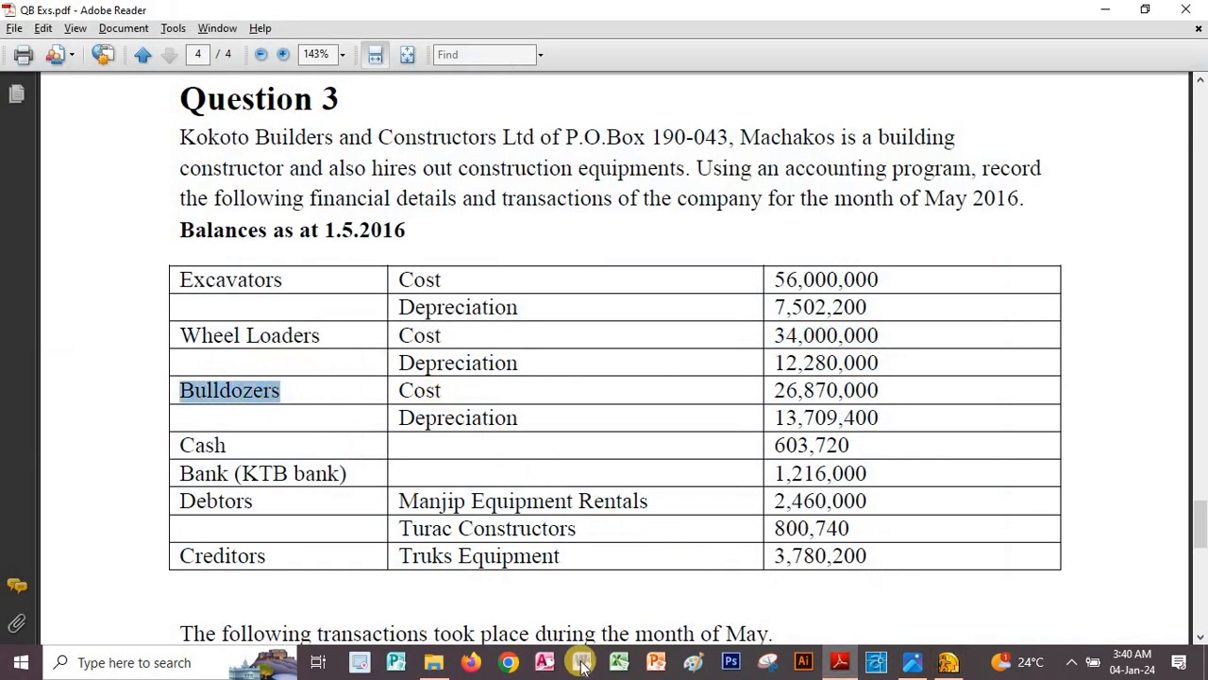
pyautogui.click(946, 666)
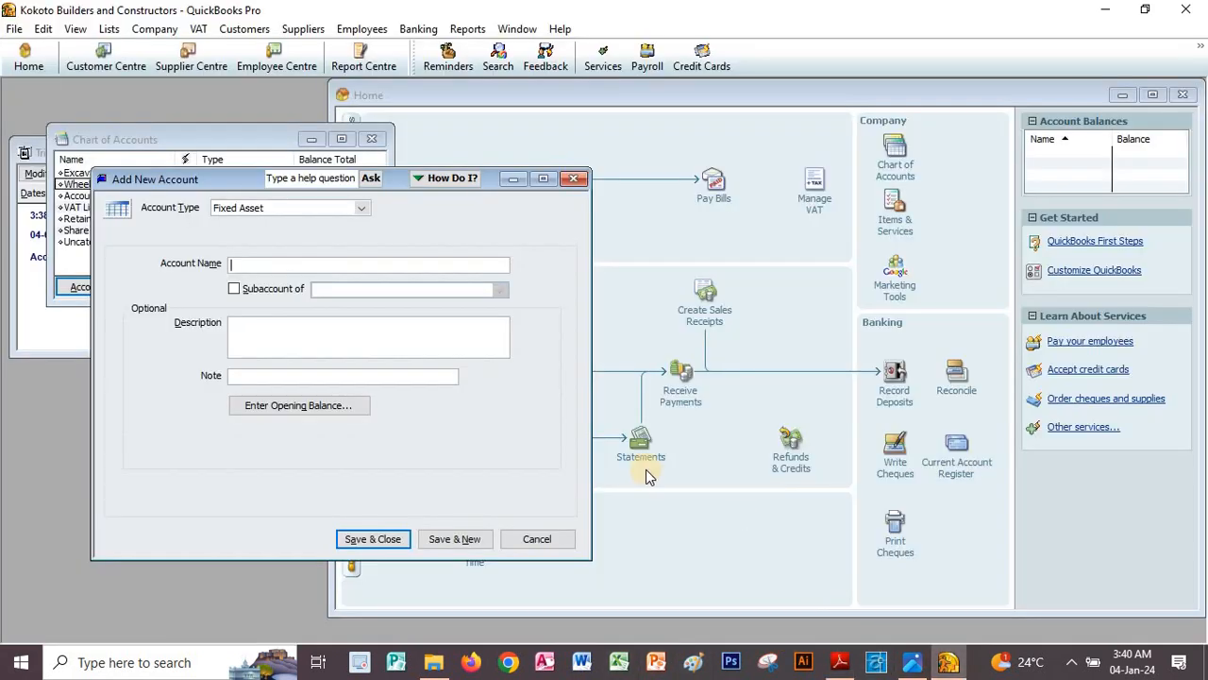
# Step: Give Bulldozers the PDF's cost of 26,870,000 as opening balance as of 04-01-2024, and save the account
pyautogui.click(281, 405)
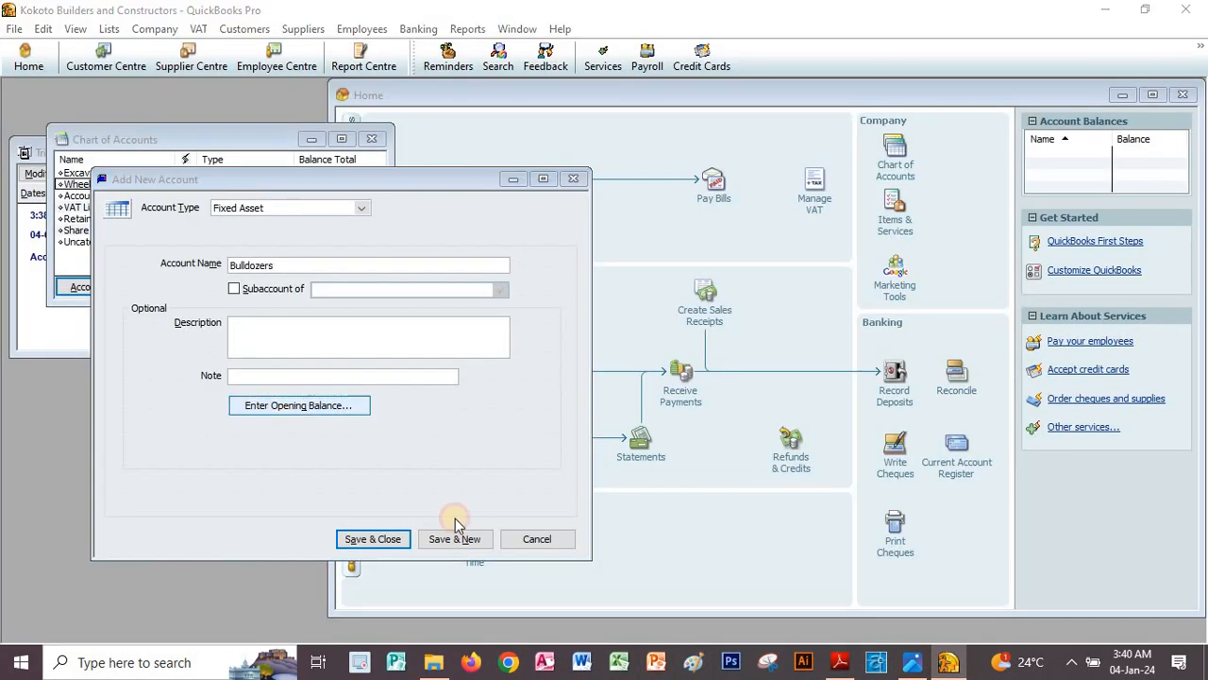
pyautogui.hotkey('alt', 'Tab')
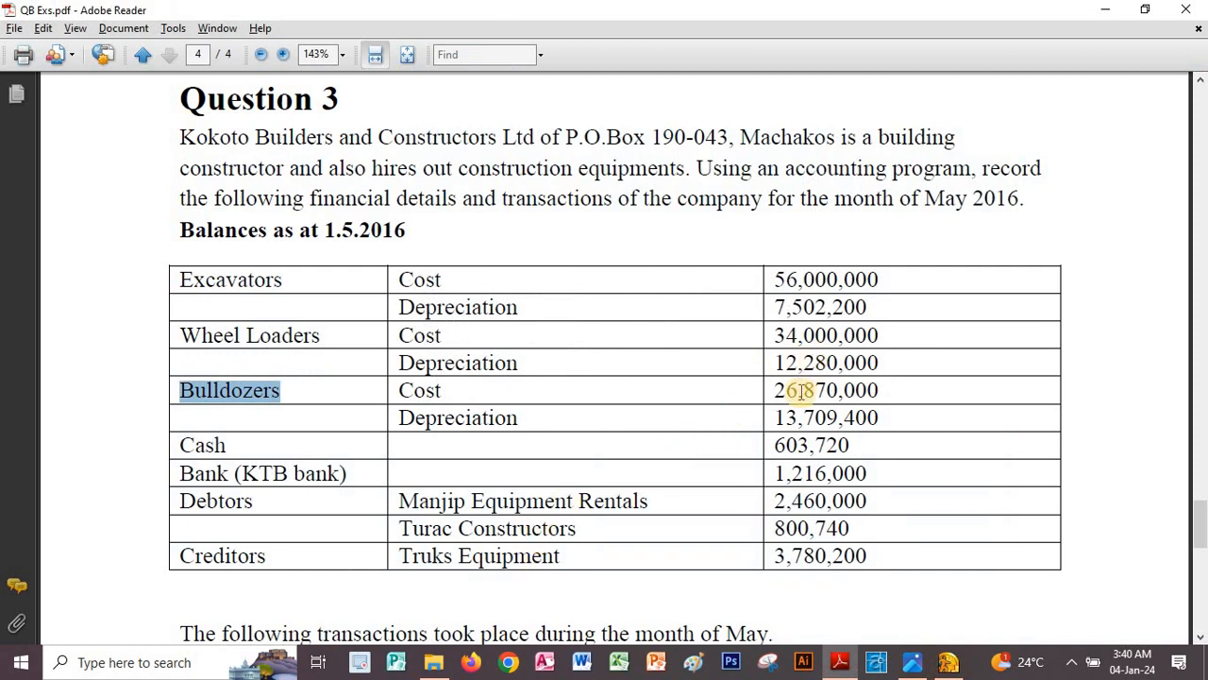
pyautogui.moveTo(772, 388); pyautogui.dragTo(879, 388)
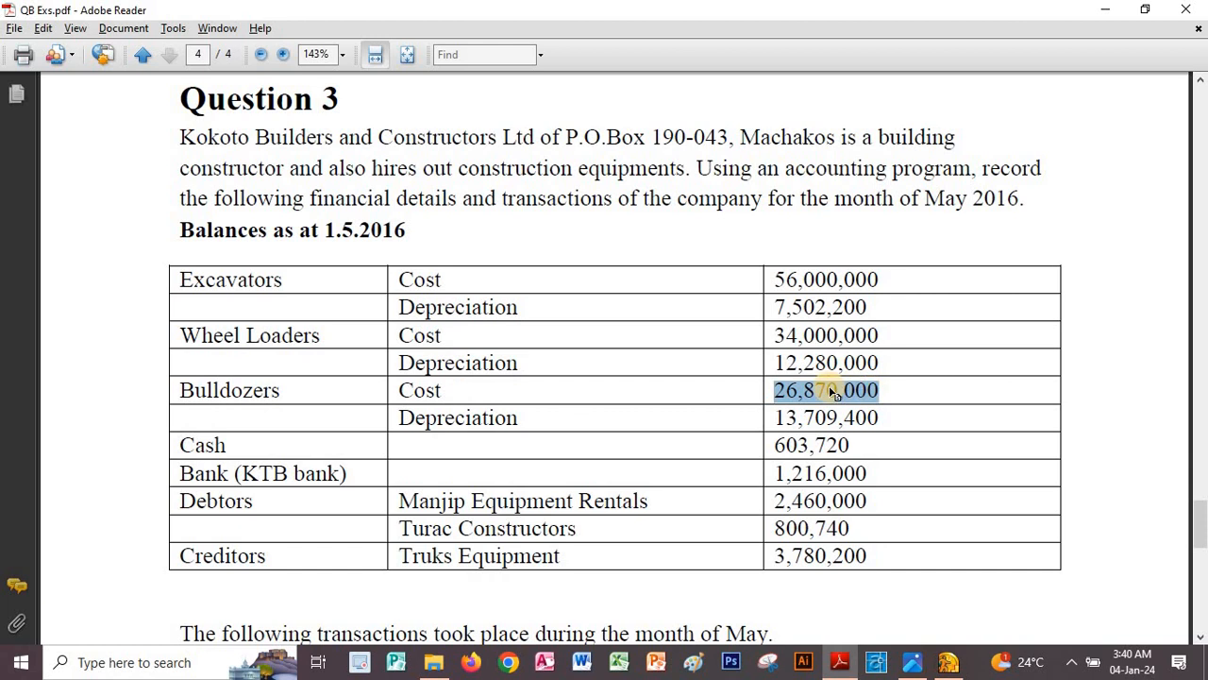
pyautogui.hotkey('alt', 'Tab')
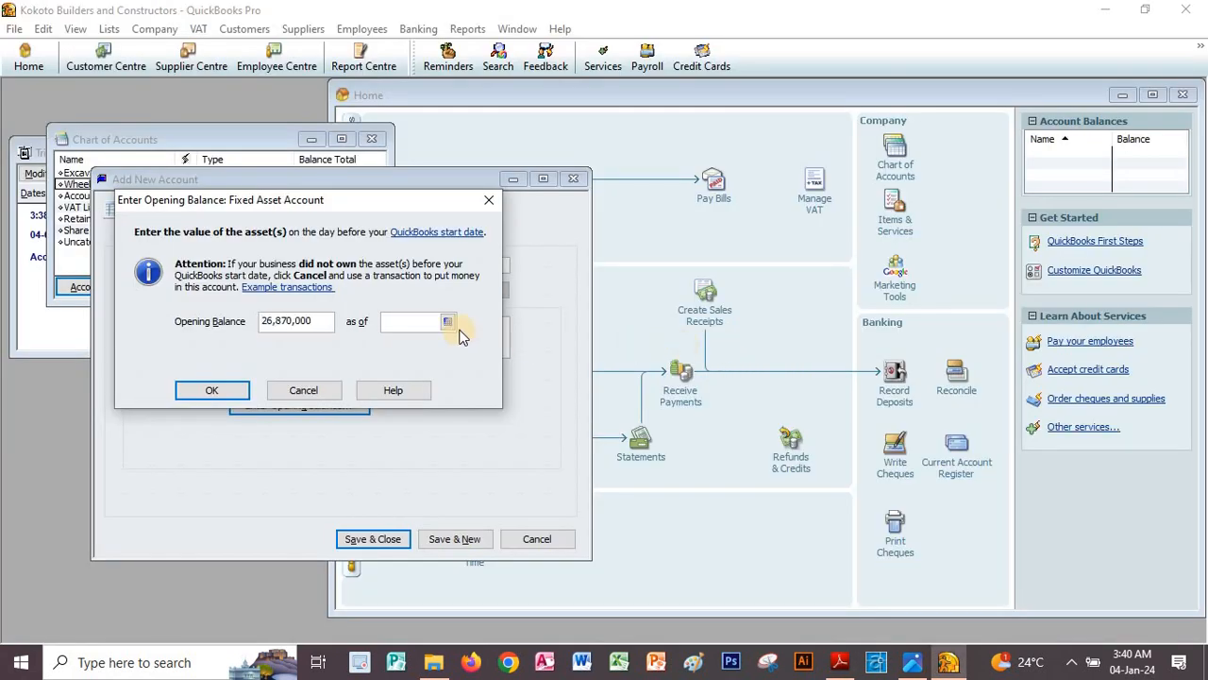
pyautogui.click(452, 322)
pyautogui.click(481, 373)
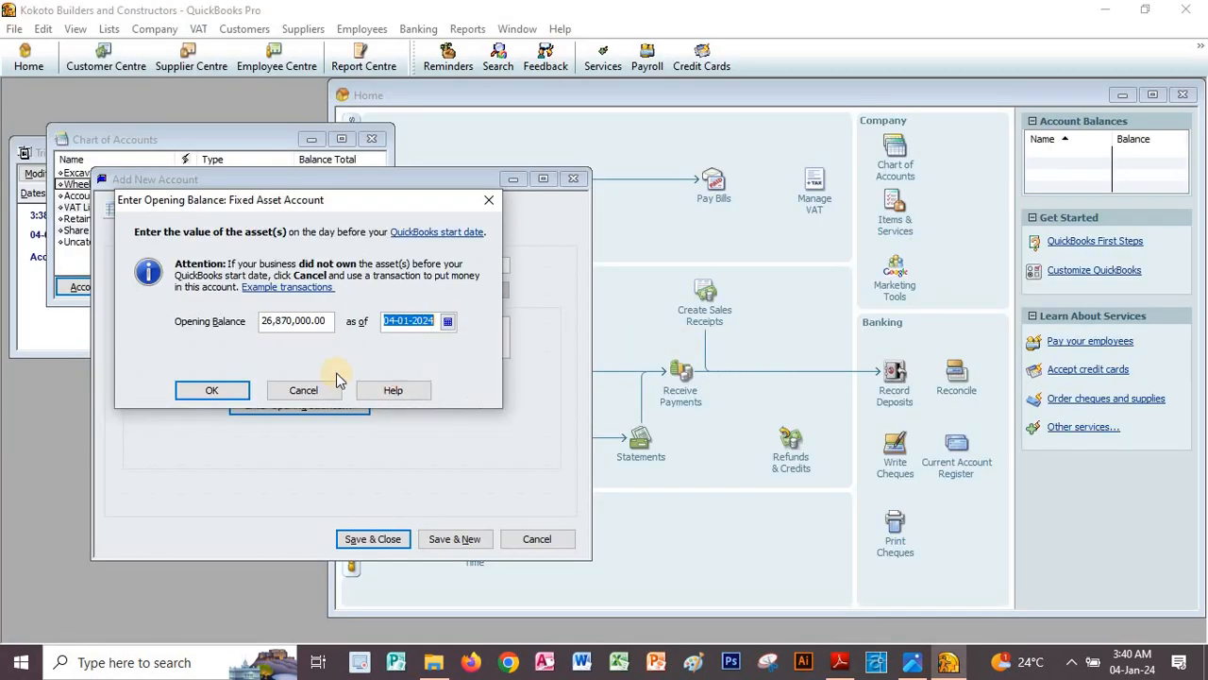
pyautogui.click(217, 391)
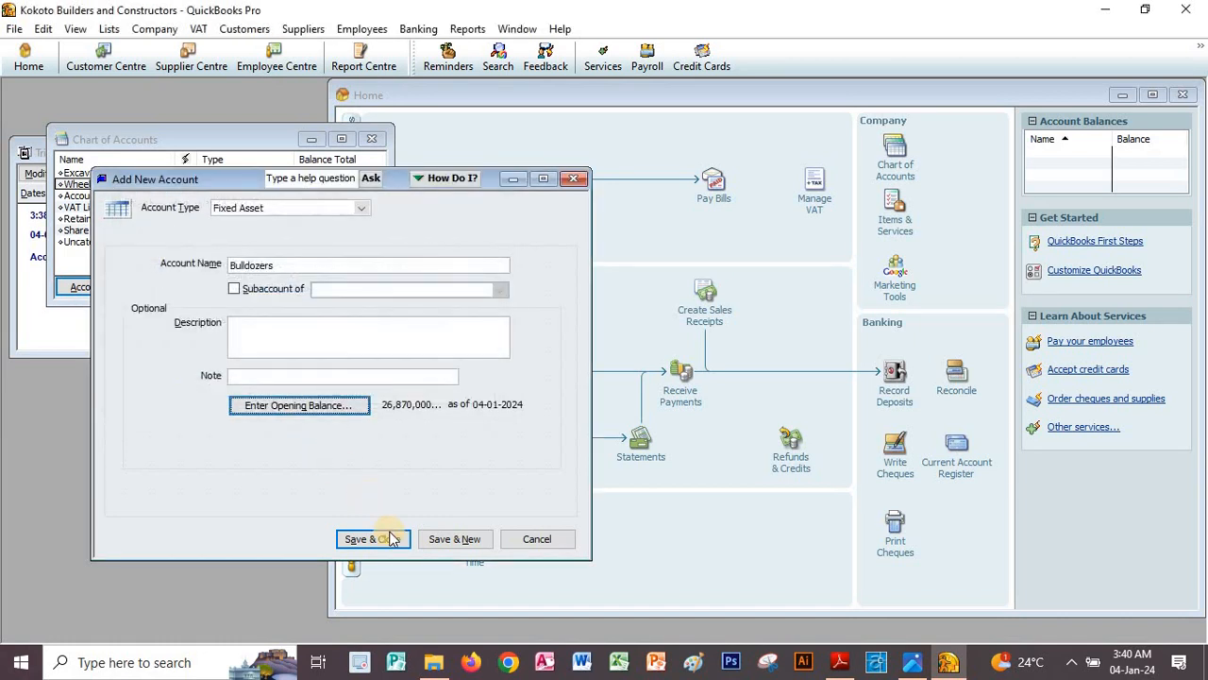
# Step: Copy the Cash entry's name from the PDF and start an Other Current Asset account named Cash in QuickBooks
pyautogui.hotkey('alt', 'Tab')
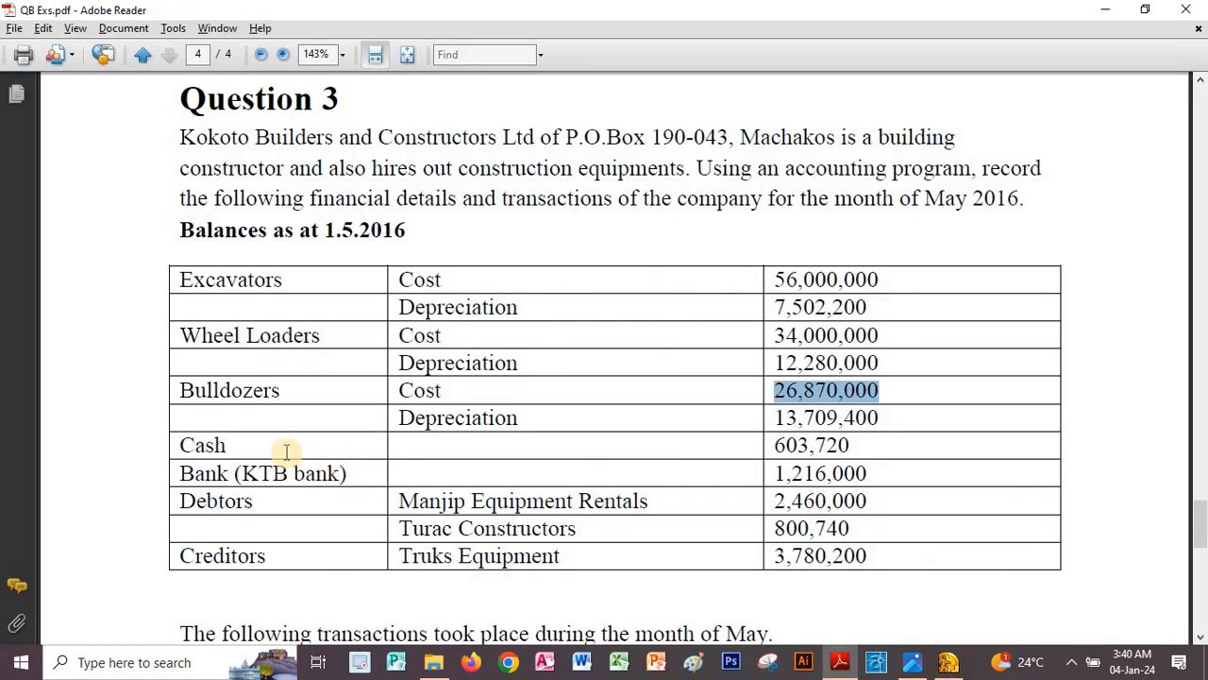
pyautogui.doubleClick(208, 453)
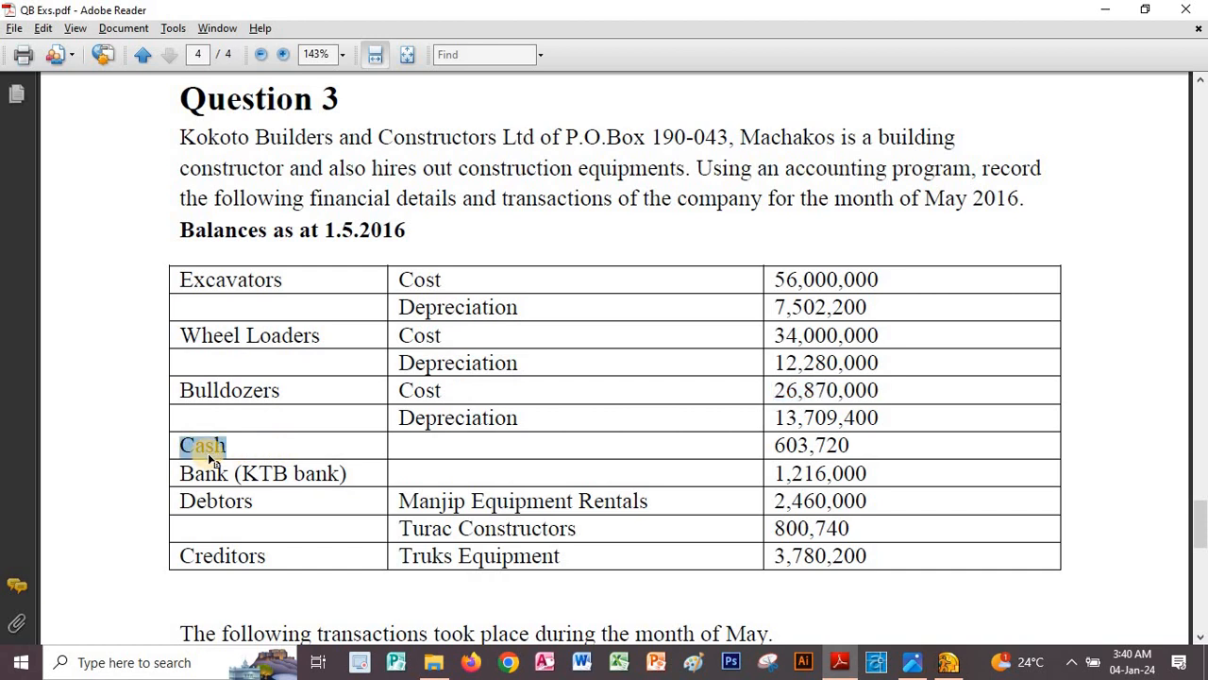
pyautogui.hotkey('alt', 'Tab')
pyautogui.click(362, 209)
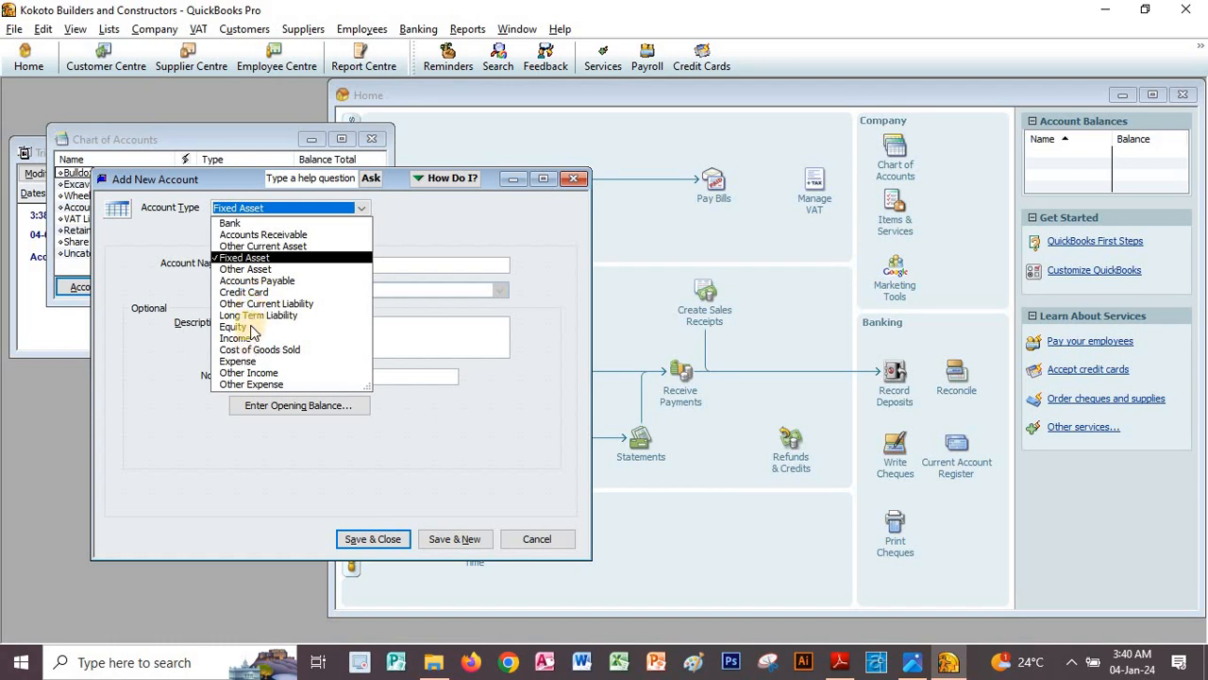
pyautogui.click(263, 245)
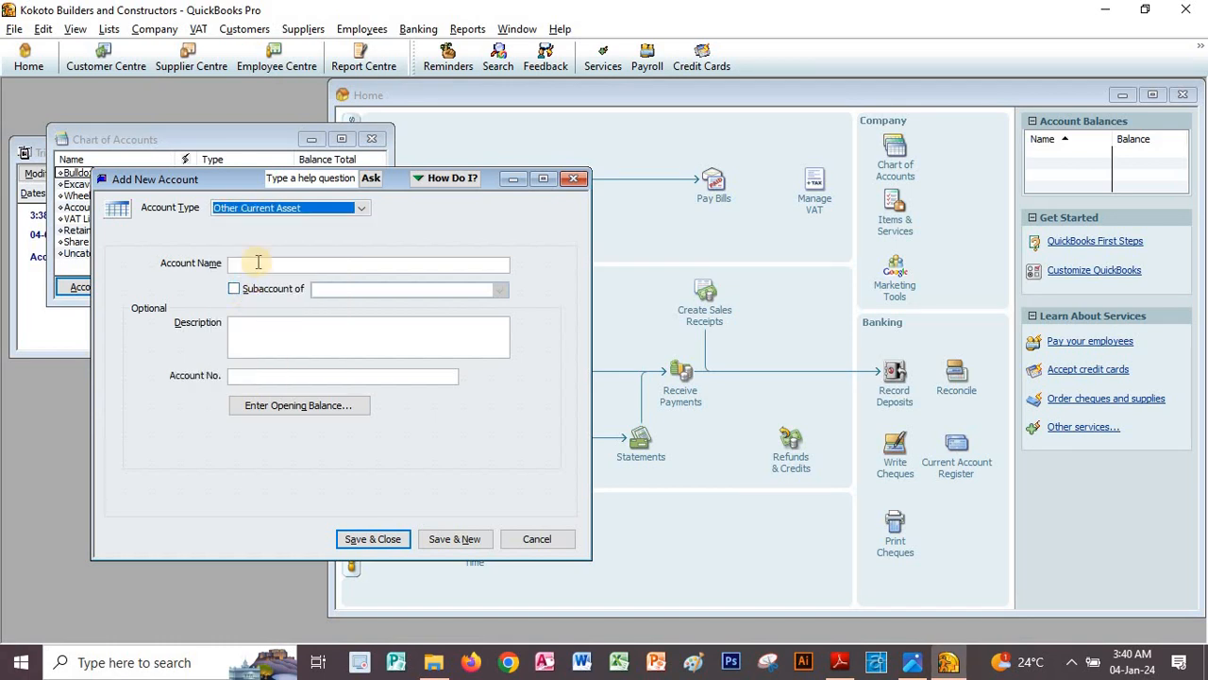
pyautogui.click(257, 264)
pyautogui.write('Cash')
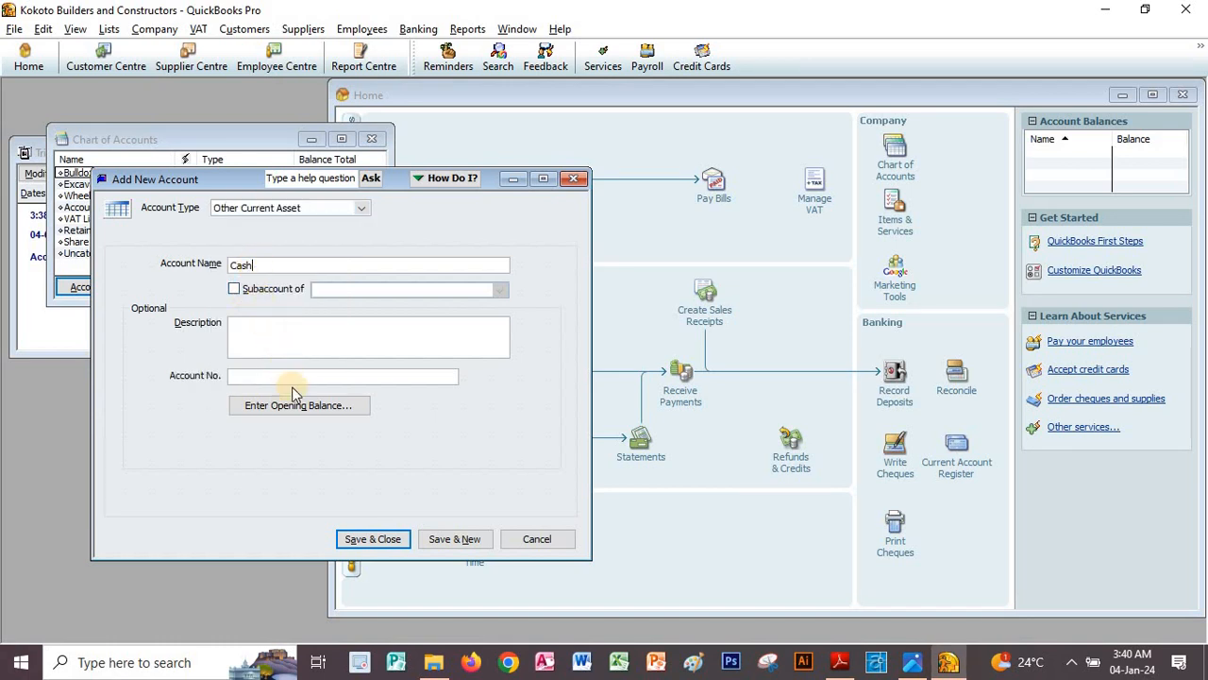
# Step: Give Cash the PDF's balance of 603,720 as opening balance as of 04-01-2024, and save it, continuing with a new account
pyautogui.click(257, 406)
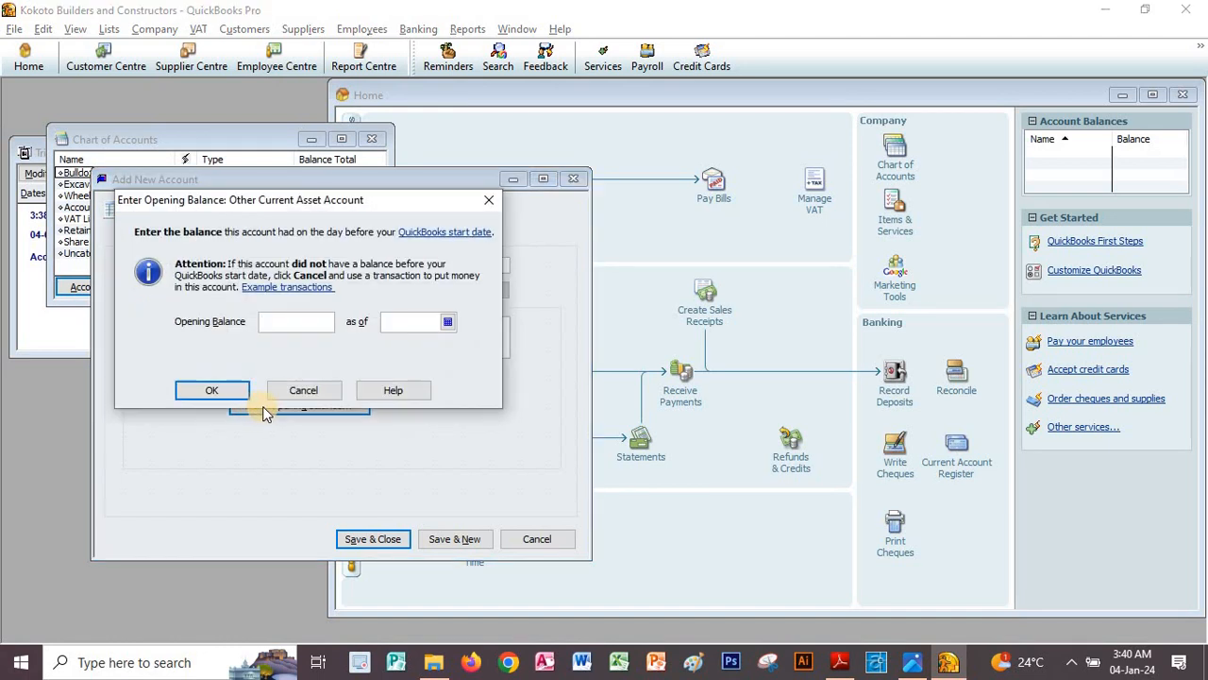
pyautogui.hotkey('alt', 'Tab')
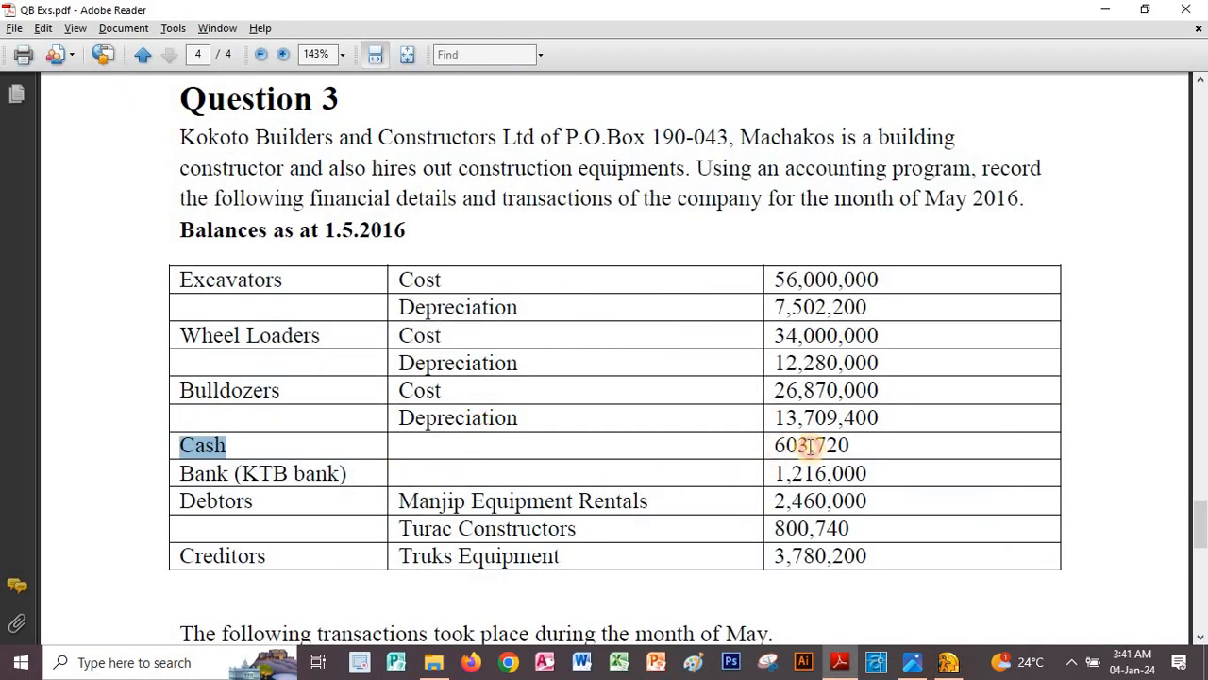
pyautogui.moveTo(776, 446); pyautogui.dragTo(854, 446)
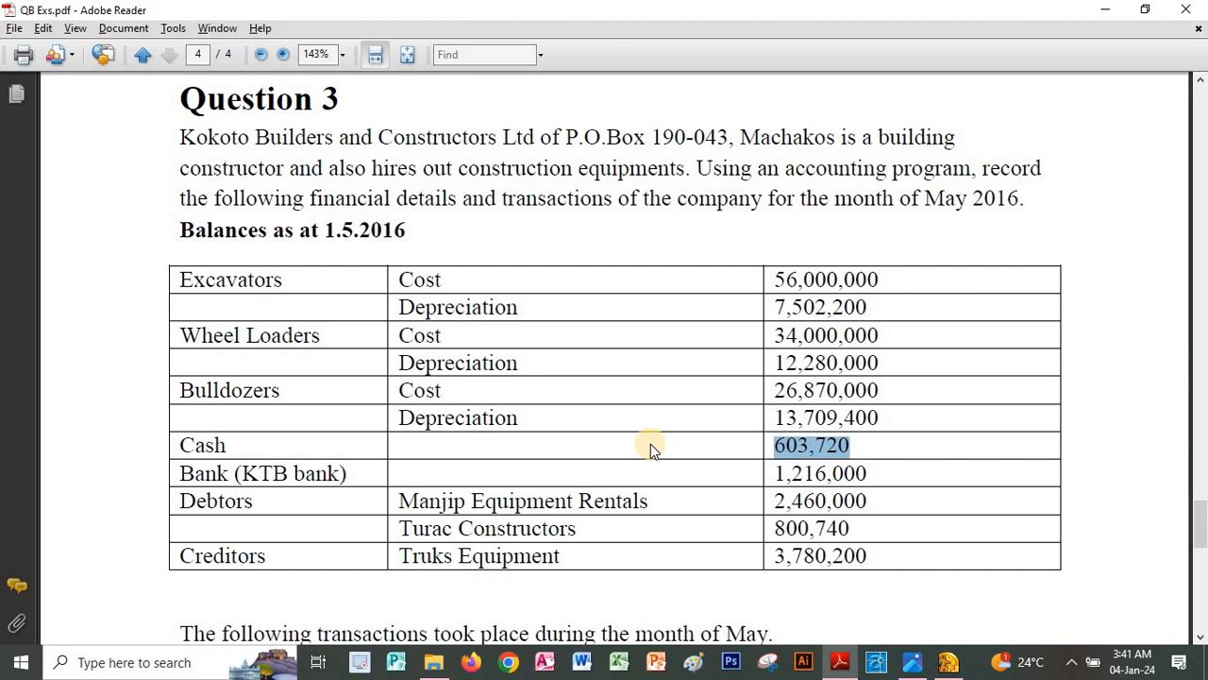
pyautogui.hotkey('alt', 'Tab')
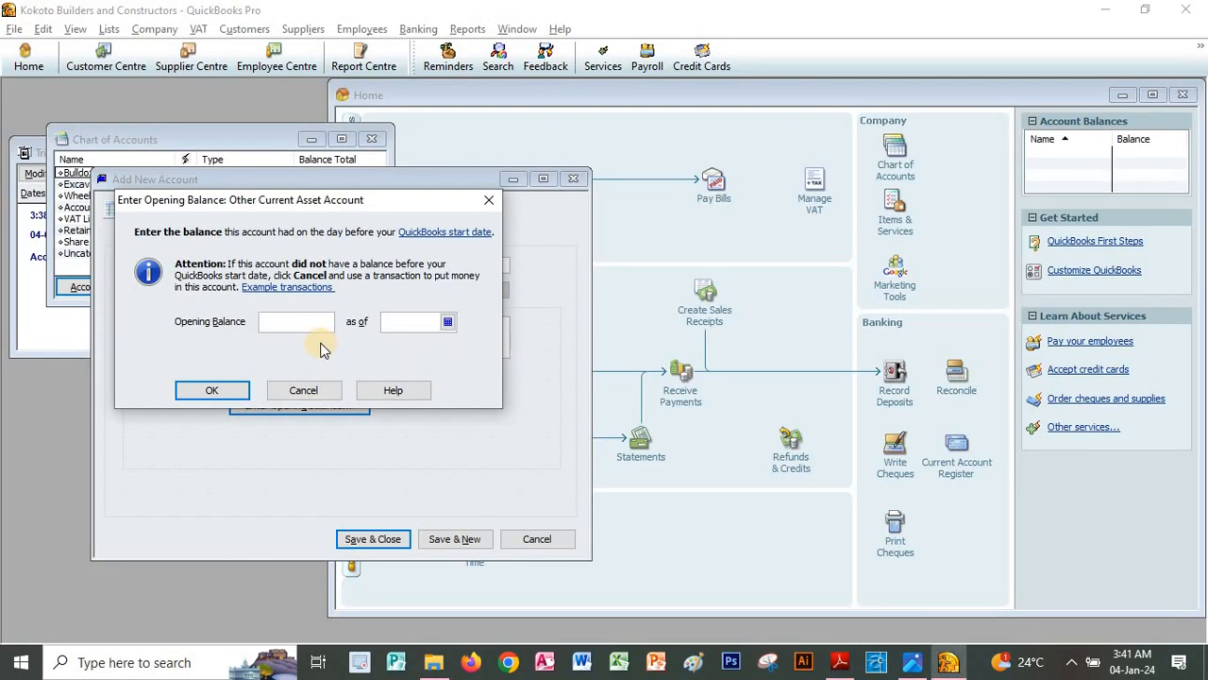
pyautogui.click(448, 326)
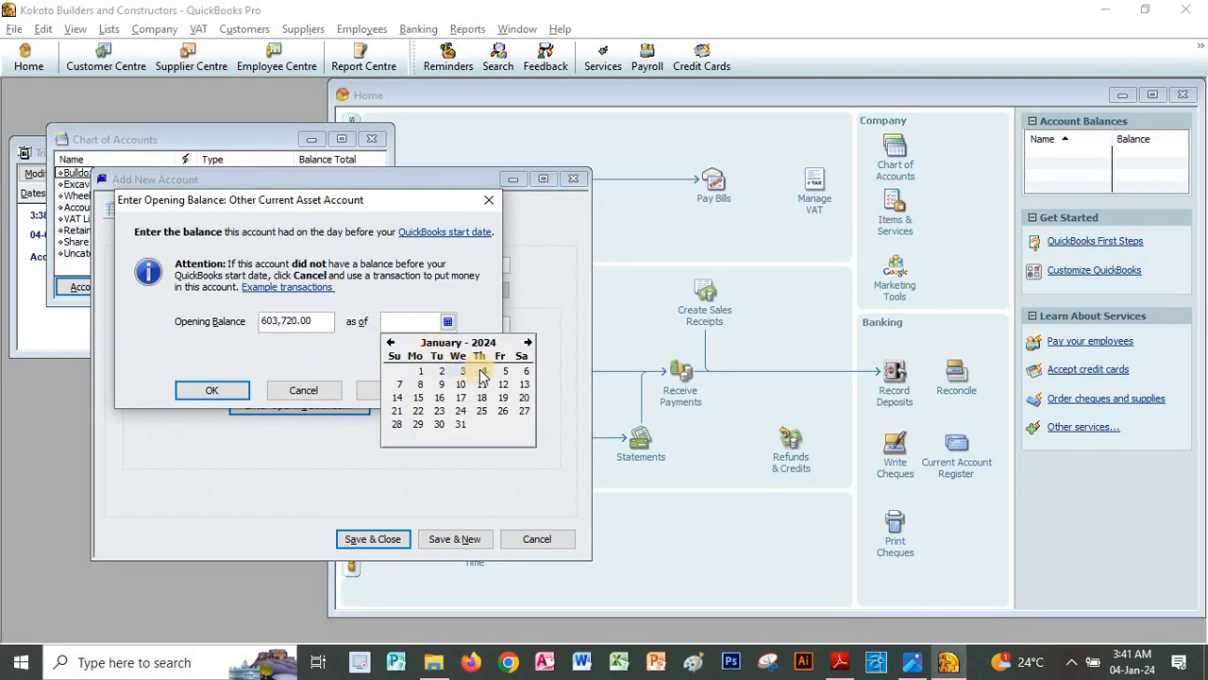
pyautogui.click(481, 377)
pyautogui.click(214, 389)
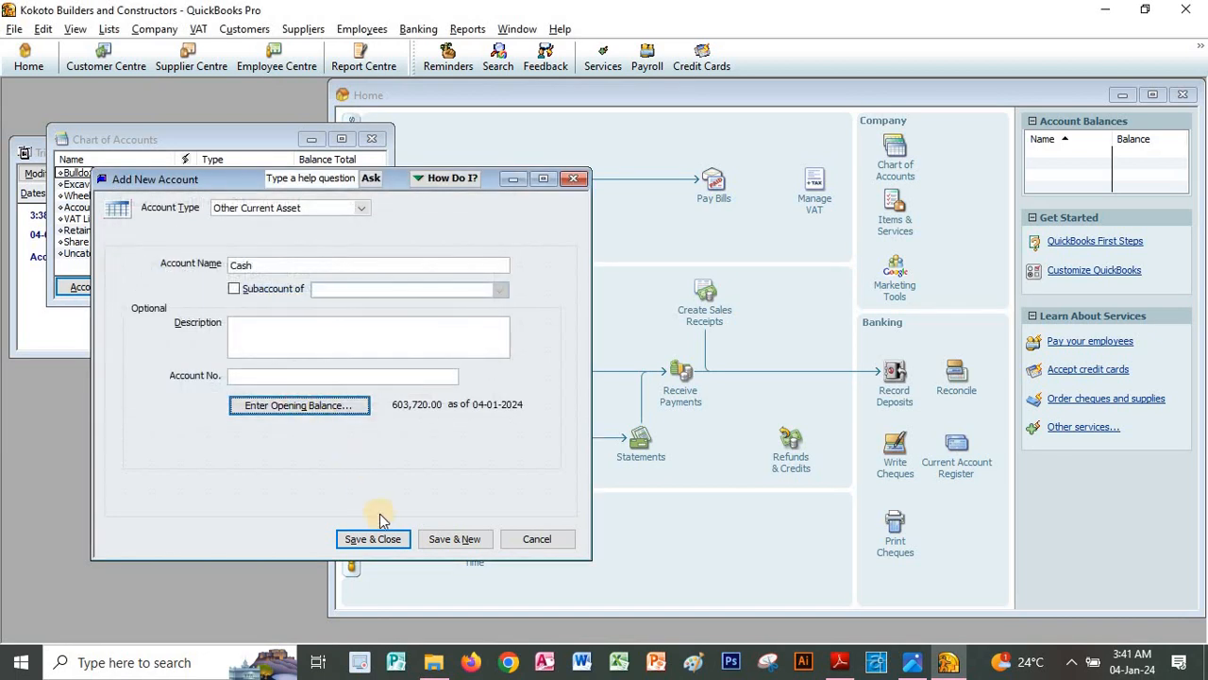
pyautogui.click(439, 539)
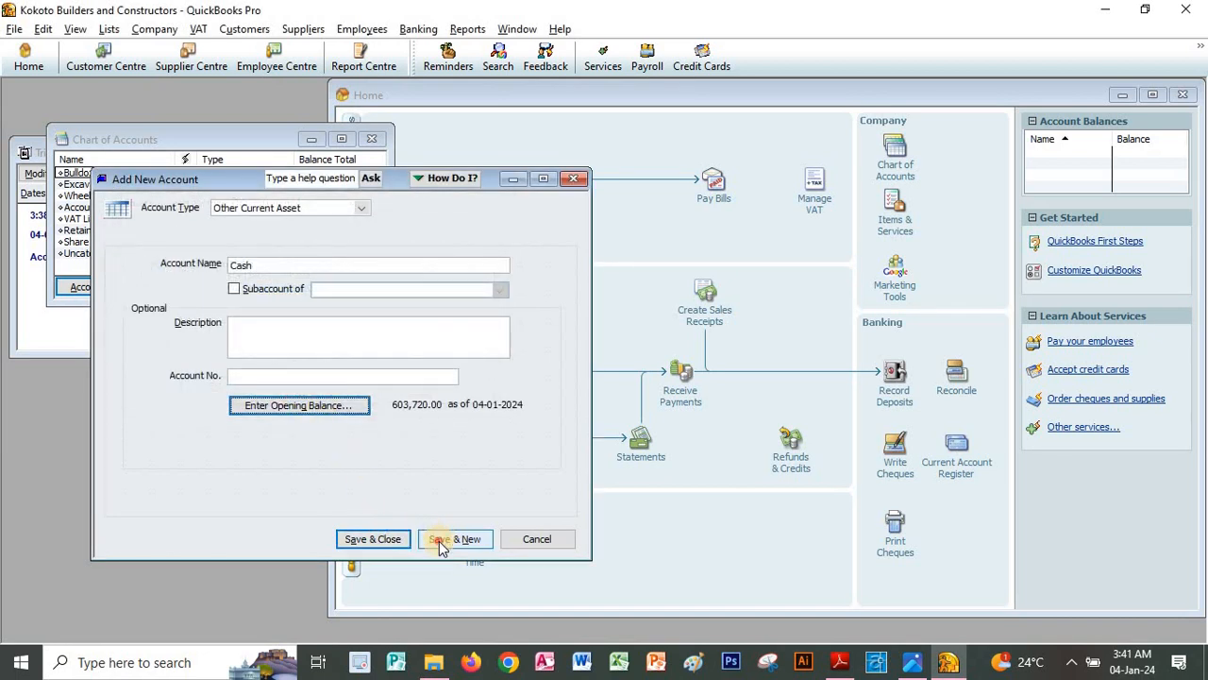
# Step: Copy the bank entry's name from the PDF and set up a Bank-type account named Bank (KTB bank) in QuickBooks
pyautogui.hotkey('alt', 'Tab')
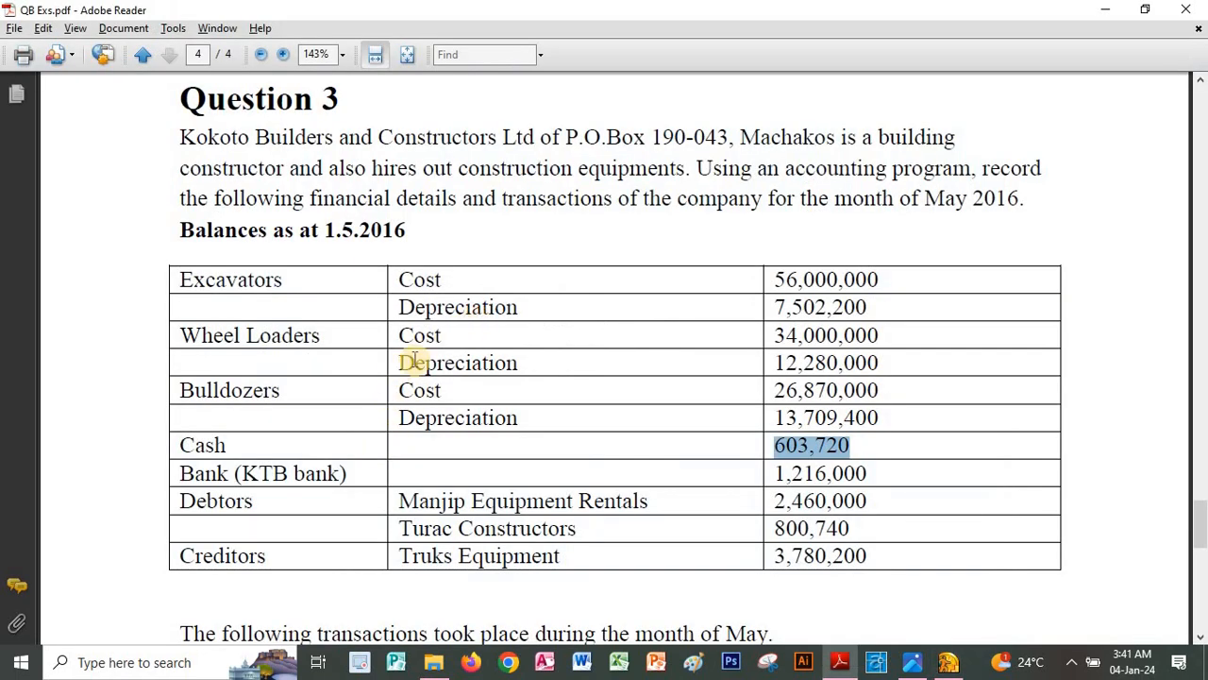
pyautogui.moveTo(179, 473); pyautogui.dragTo(346, 472)
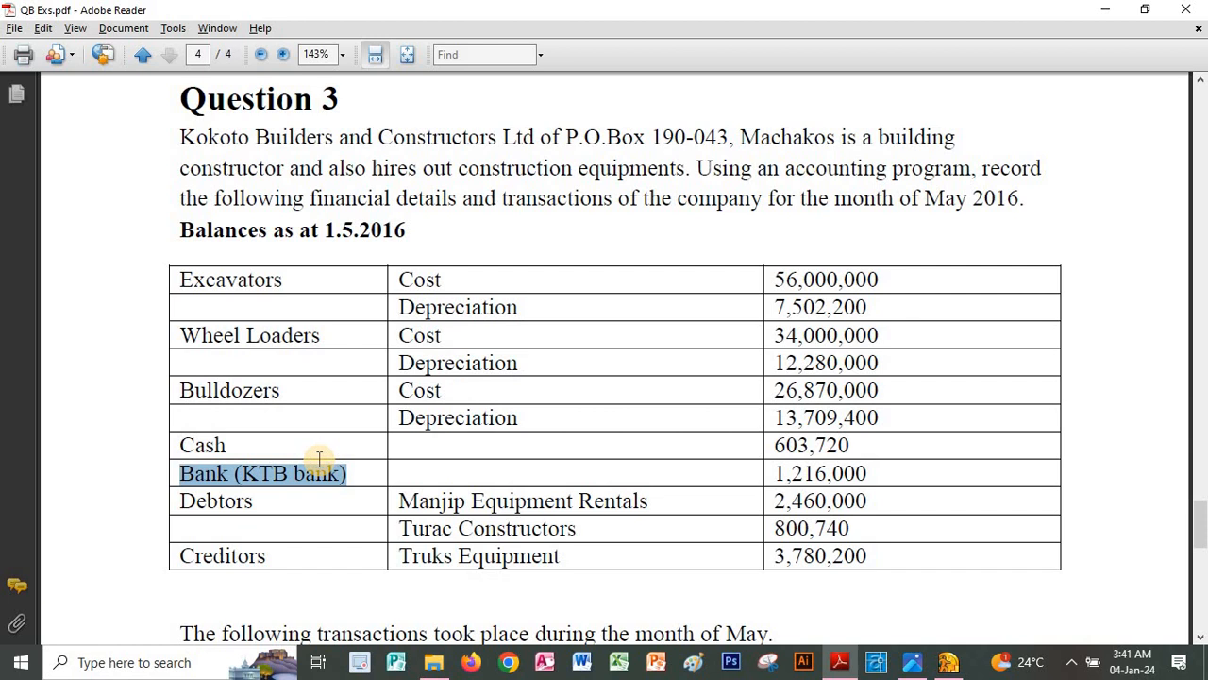
pyautogui.hotkey('alt', 'Tab')
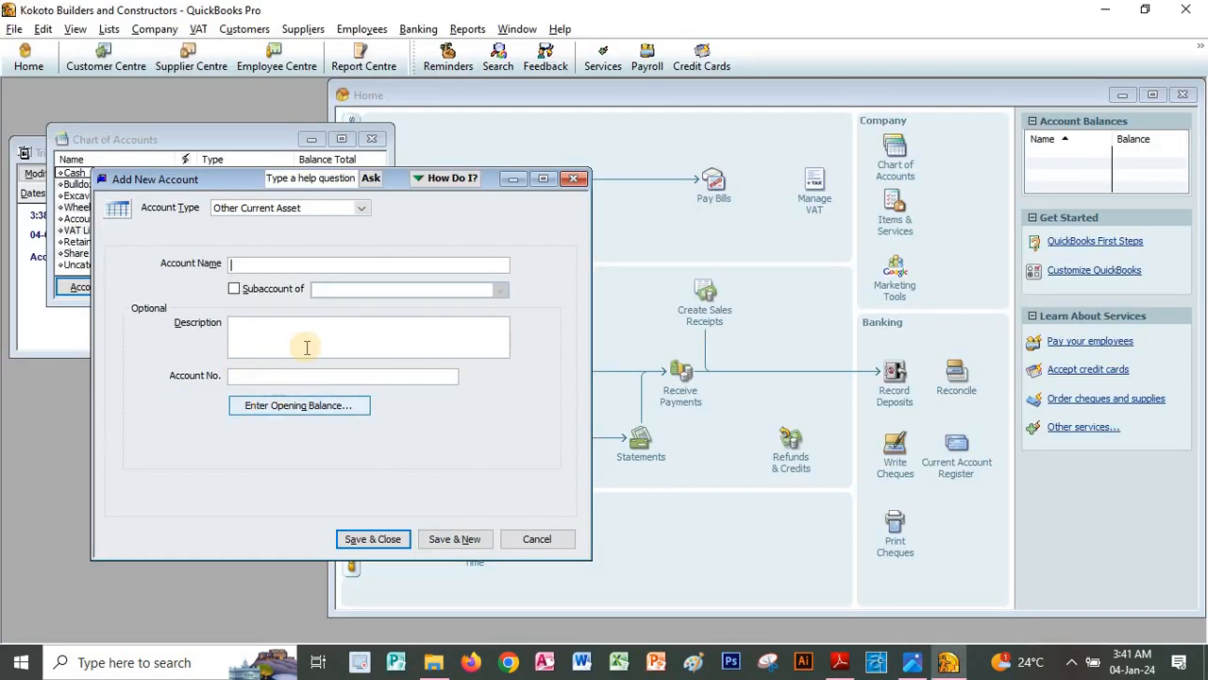
pyautogui.click(362, 210)
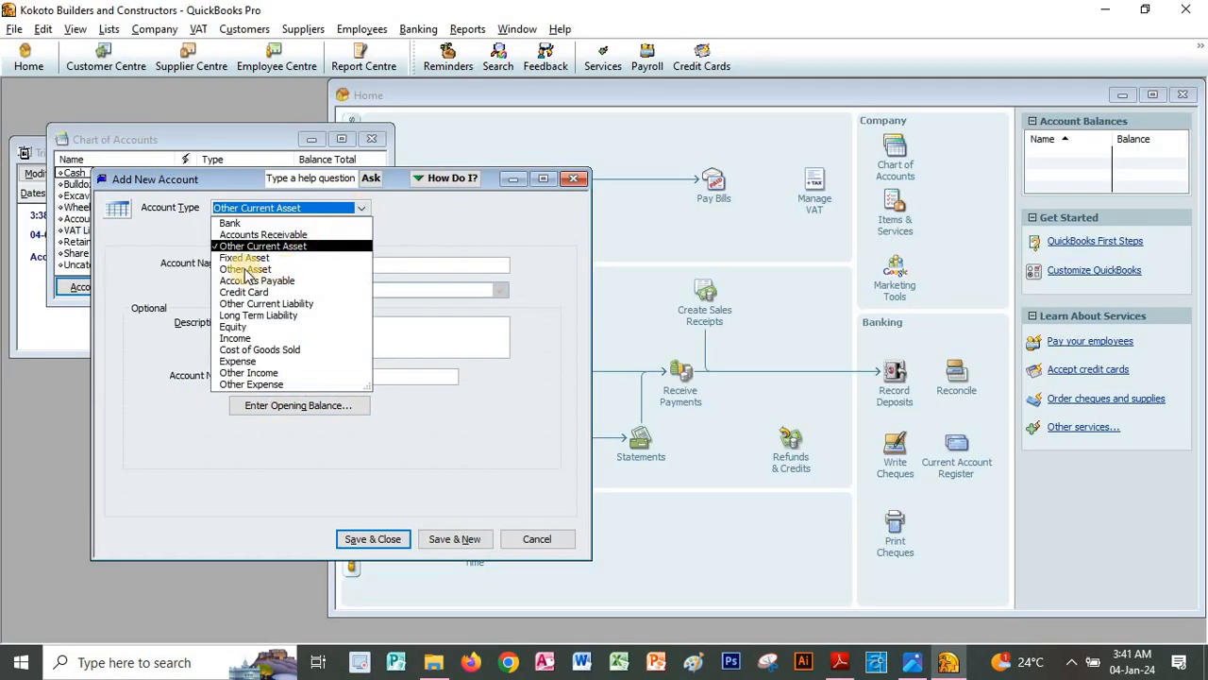
pyautogui.click(234, 223)
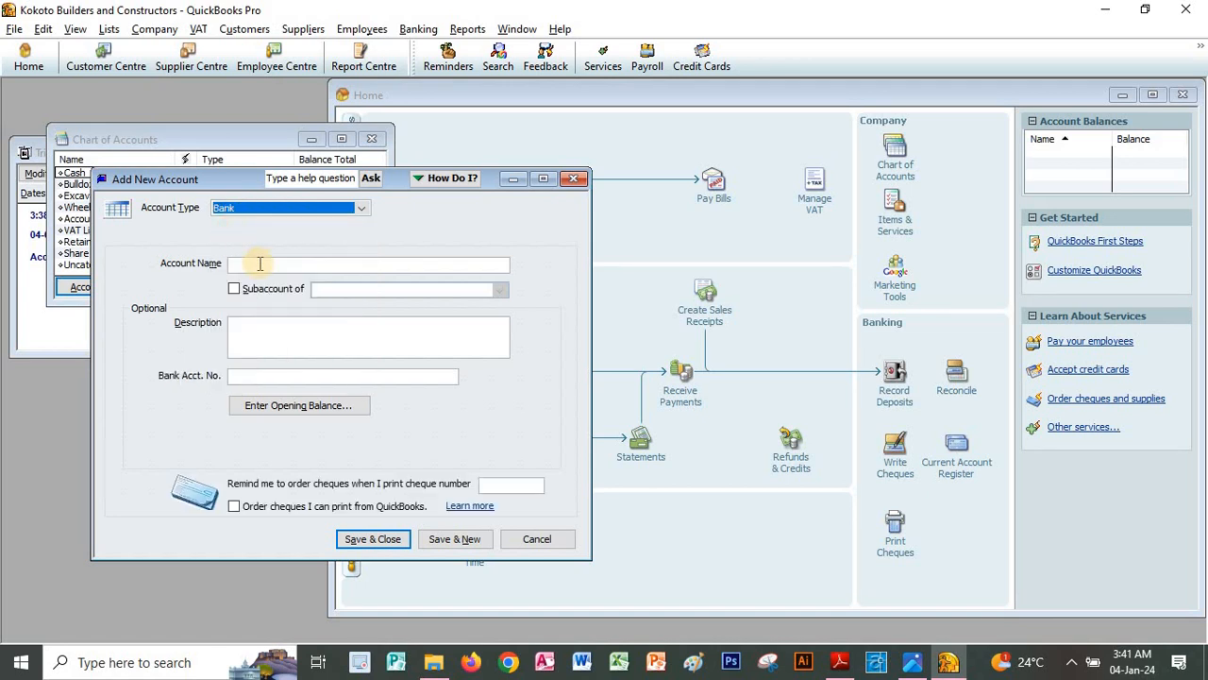
pyautogui.click(259, 264)
pyautogui.write('Bank (KTB bank)')
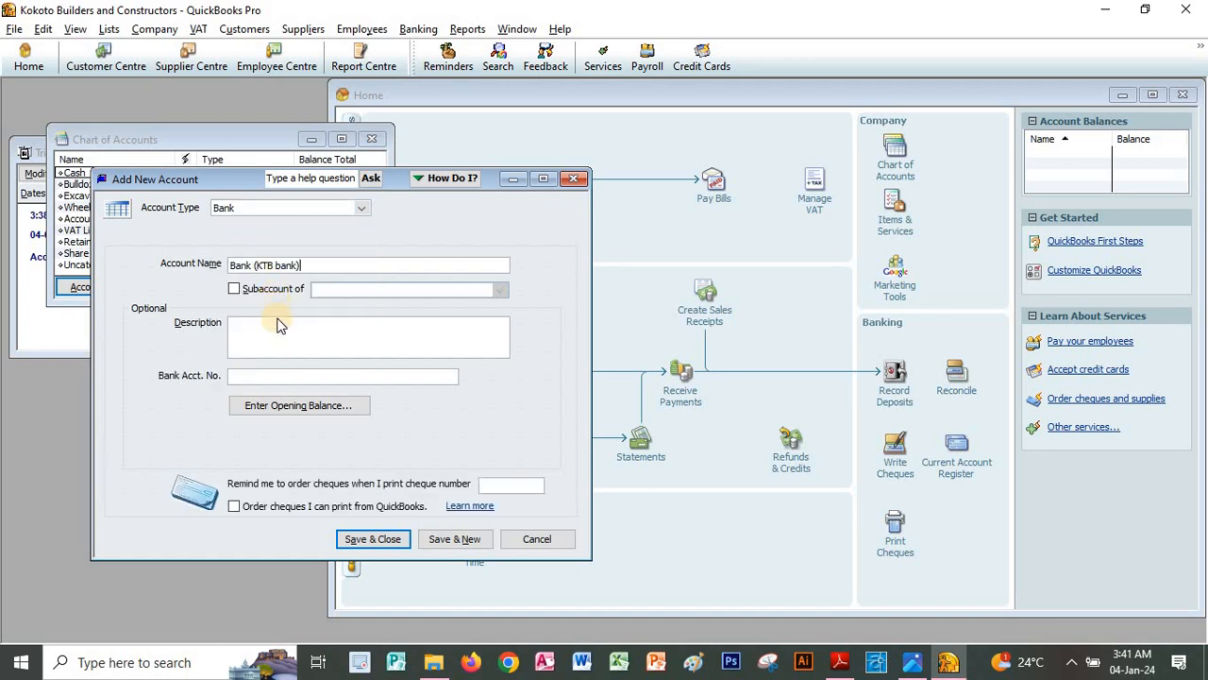
# Step: Give Bank (KTB bank) the PDF's balance of 1,216,000 as opening balance as of 04-01-2024, and save it, continuing with a new account
pyautogui.click(284, 407)
pyautogui.hotkey('alt', 'Tab')
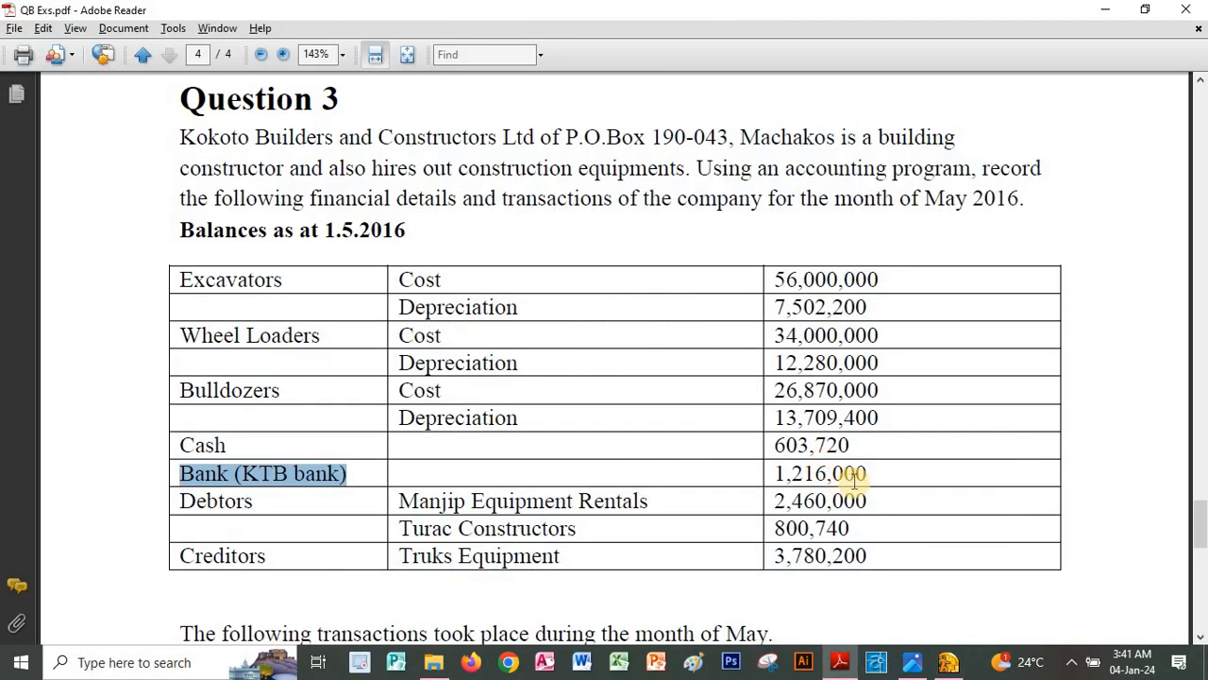
pyautogui.moveTo(865, 474); pyautogui.dragTo(740, 477)
pyautogui.hotkey('alt', 'Tab')
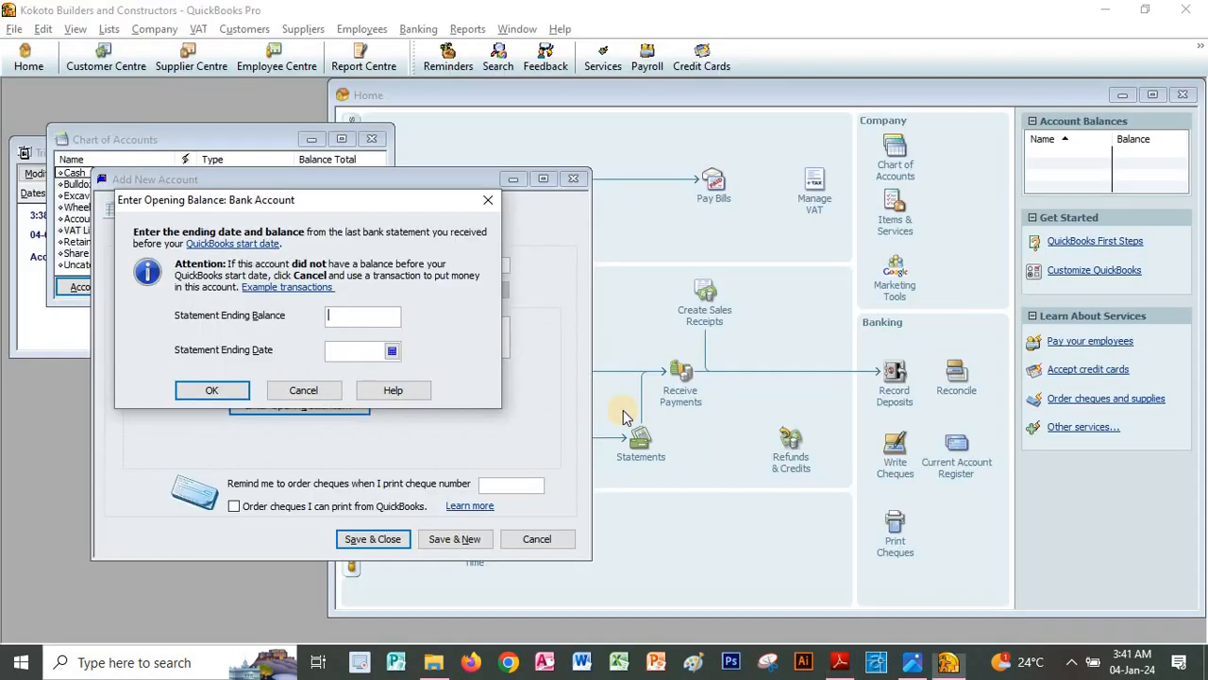
pyautogui.click(392, 352)
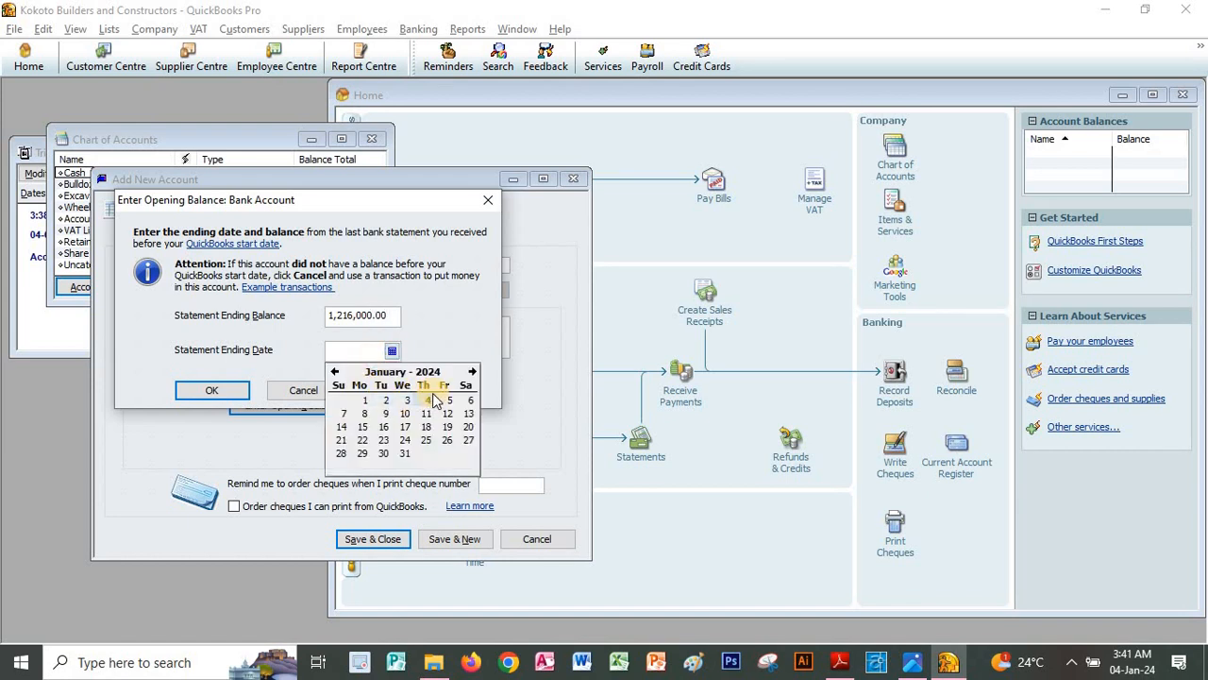
pyautogui.click(425, 401)
pyautogui.click(232, 390)
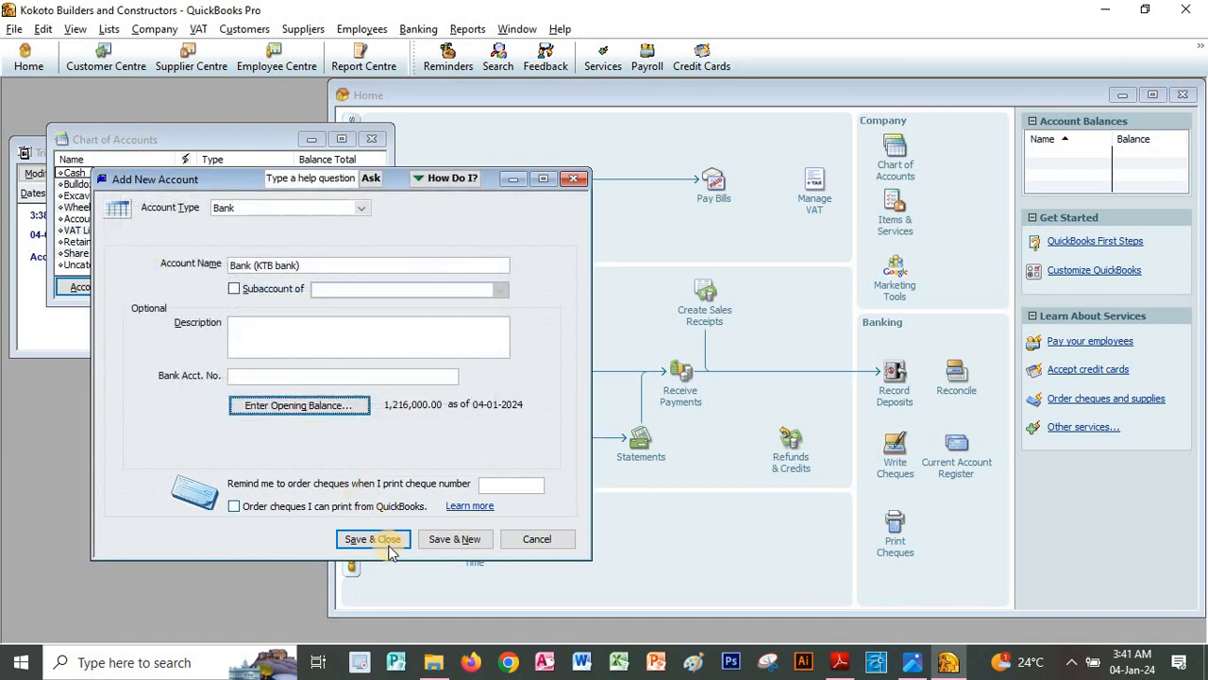
# Step: Examine the Debtors and Creditors entries in the PDF and compare them with the May 1 transaction involving Turac Constructors
pyautogui.hotkey('alt', 'Tab')
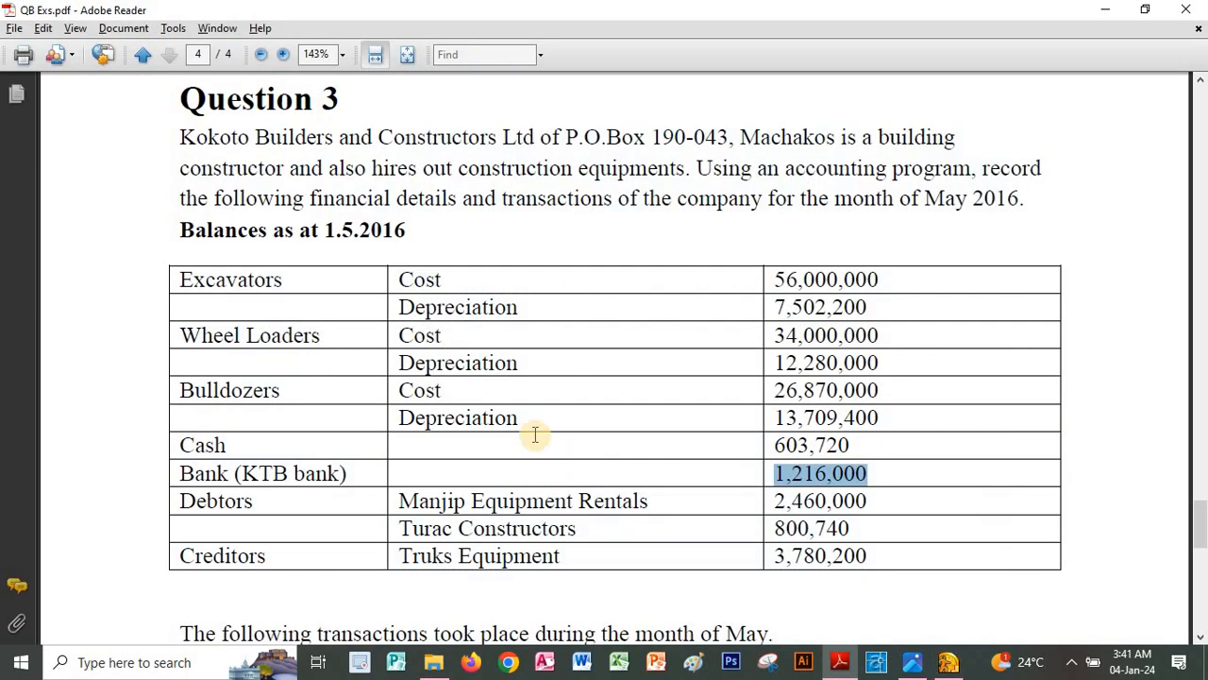
pyautogui.doubleClick(216, 501)
pyautogui.doubleClick(223, 558)
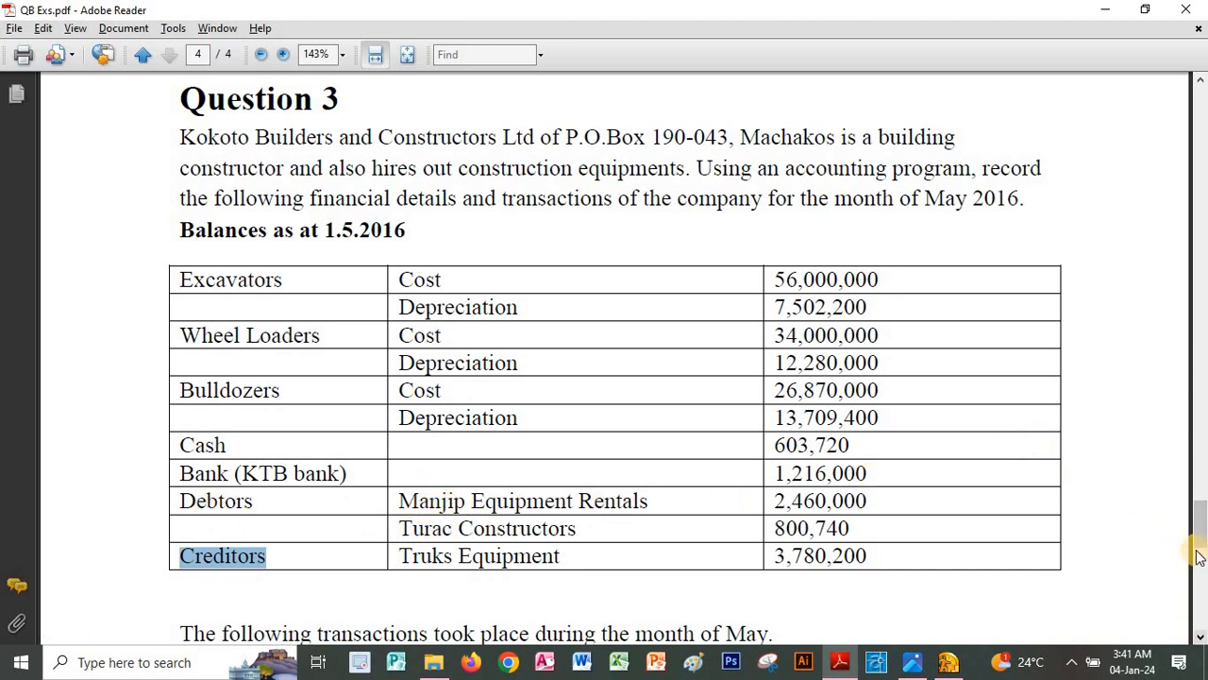
pyautogui.click(1198, 638)
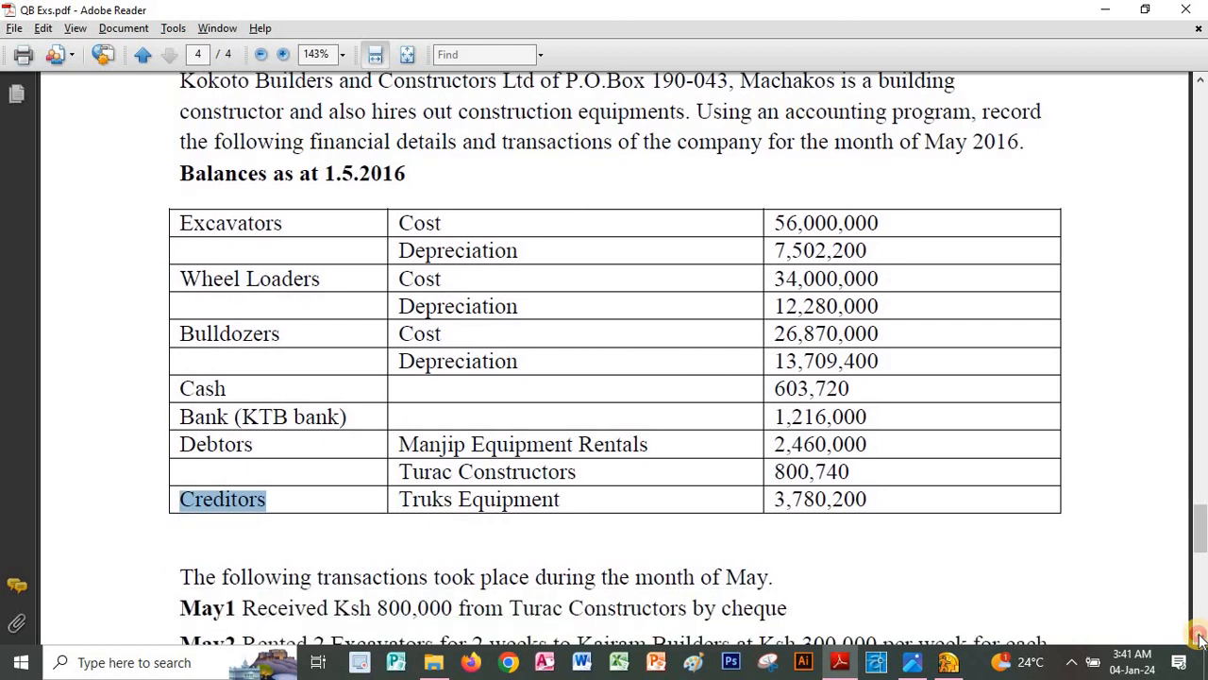
pyautogui.click(1200, 639)
pyautogui.click(1199, 639)
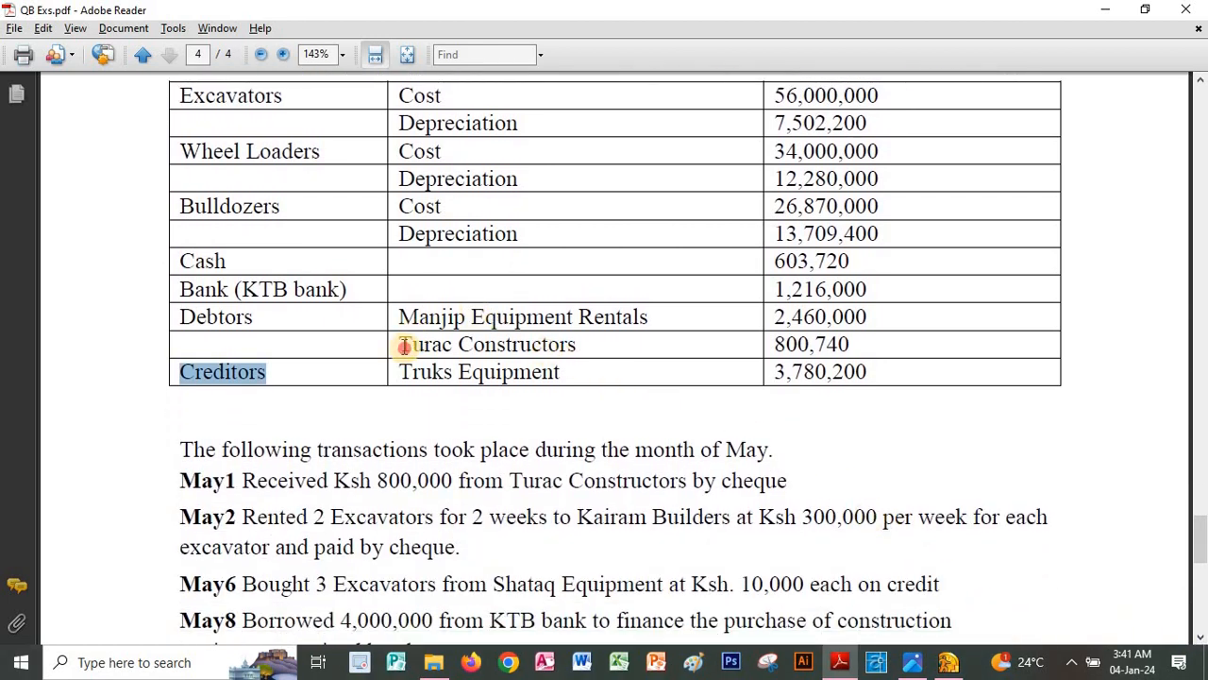
pyautogui.moveTo(404, 346); pyautogui.dragTo(578, 344)
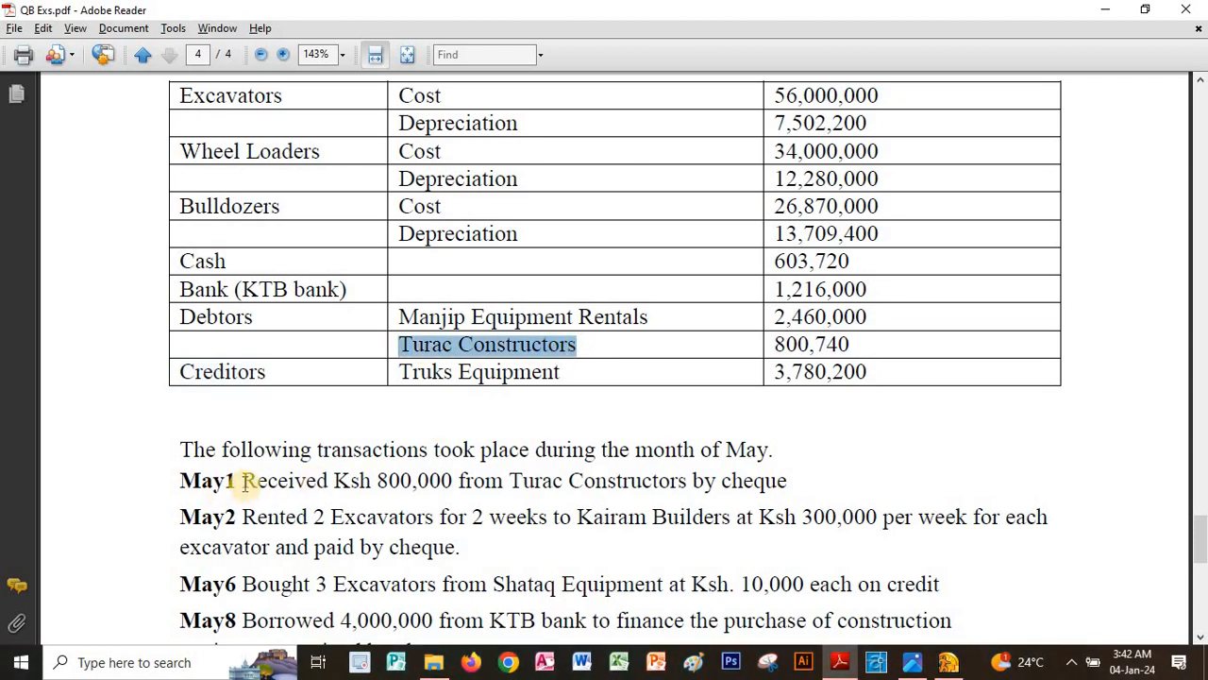
pyautogui.moveTo(243, 482); pyautogui.dragTo(547, 482)
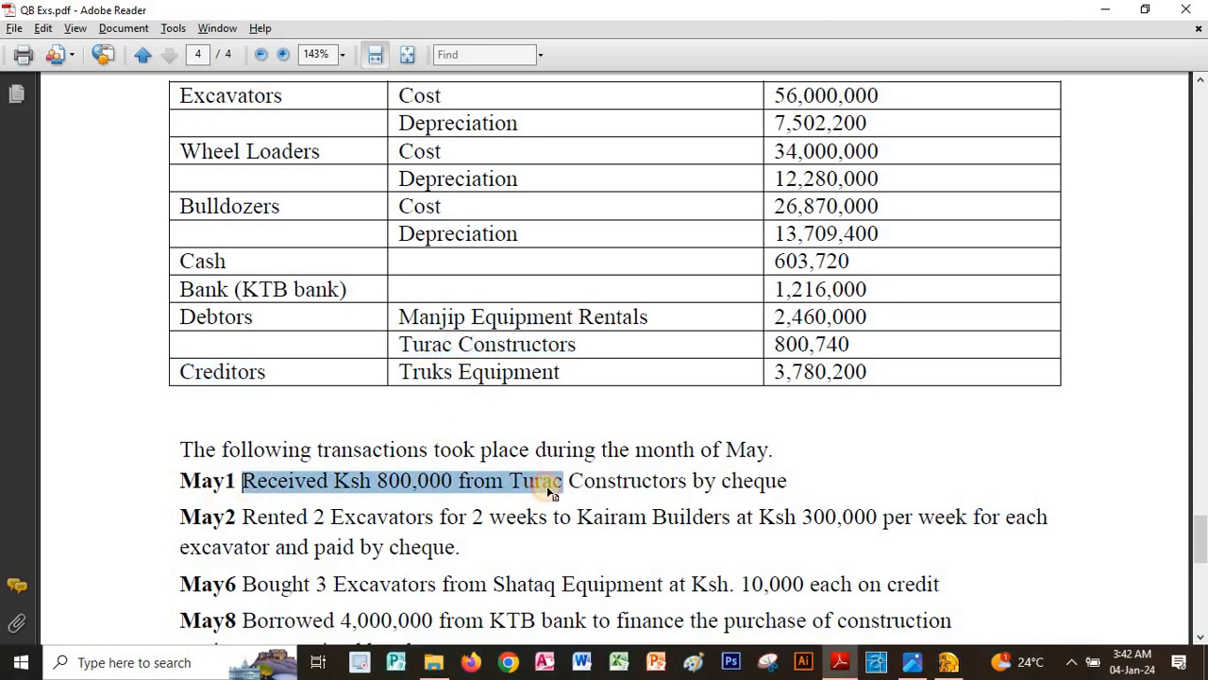
pyautogui.doubleClick(614, 484)
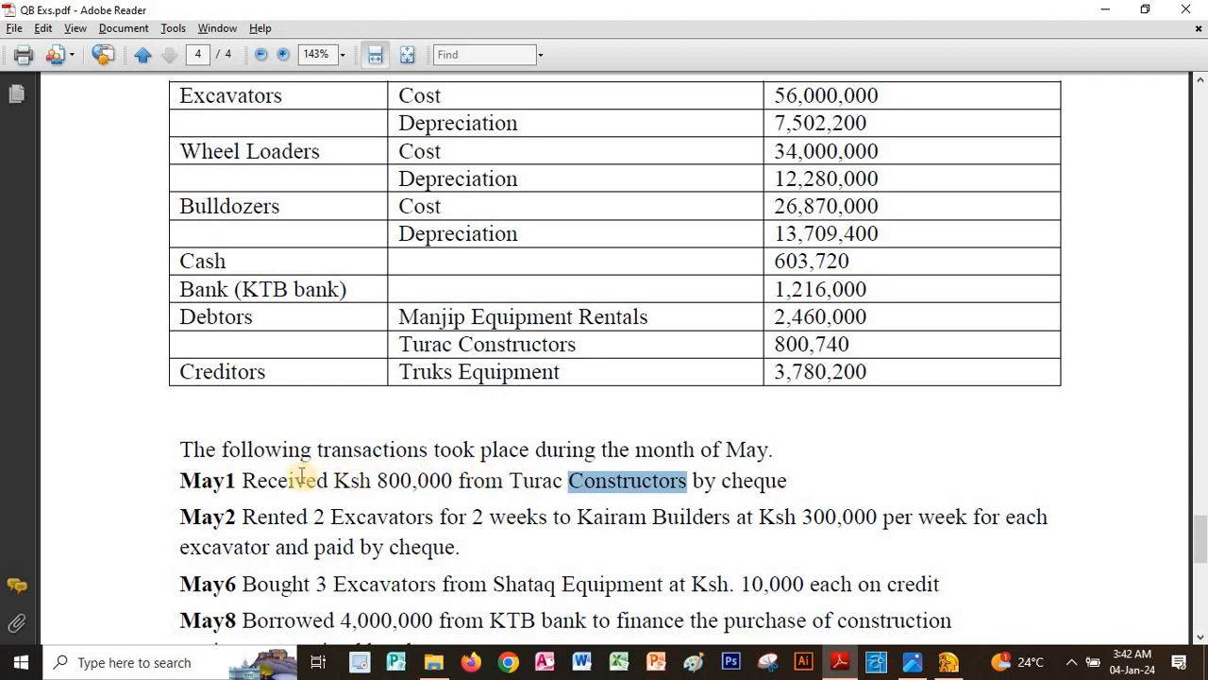
pyautogui.tripleClick(543, 480)
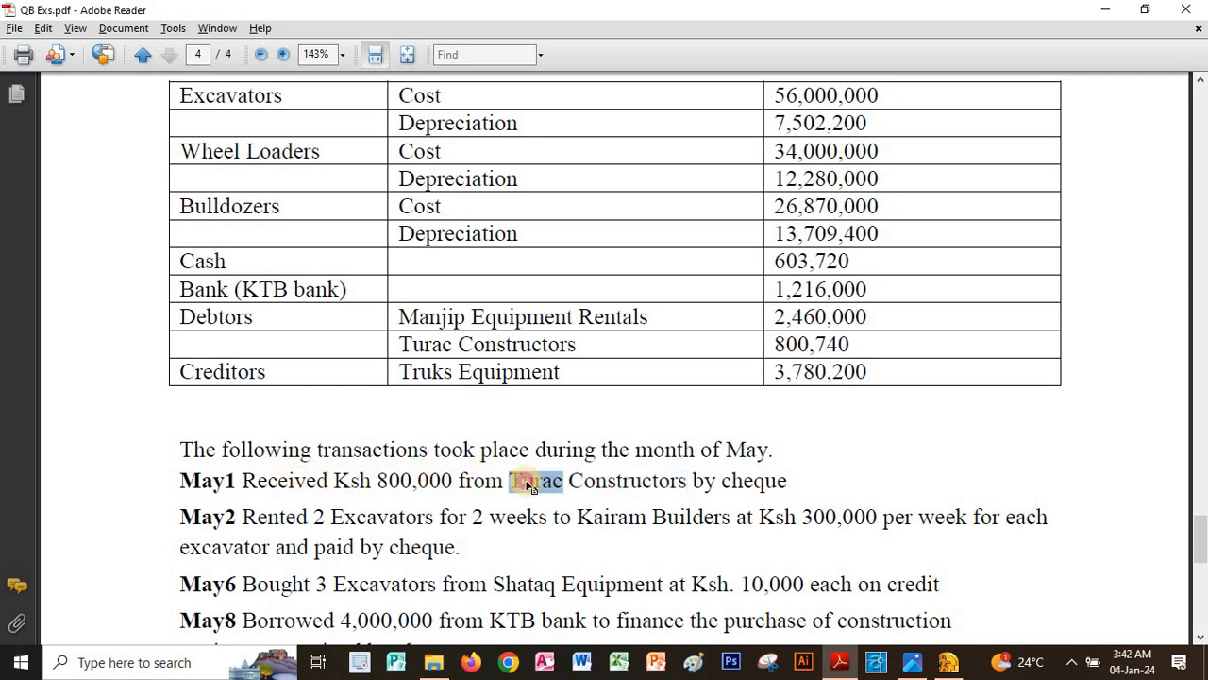
pyautogui.doubleClick(193, 317)
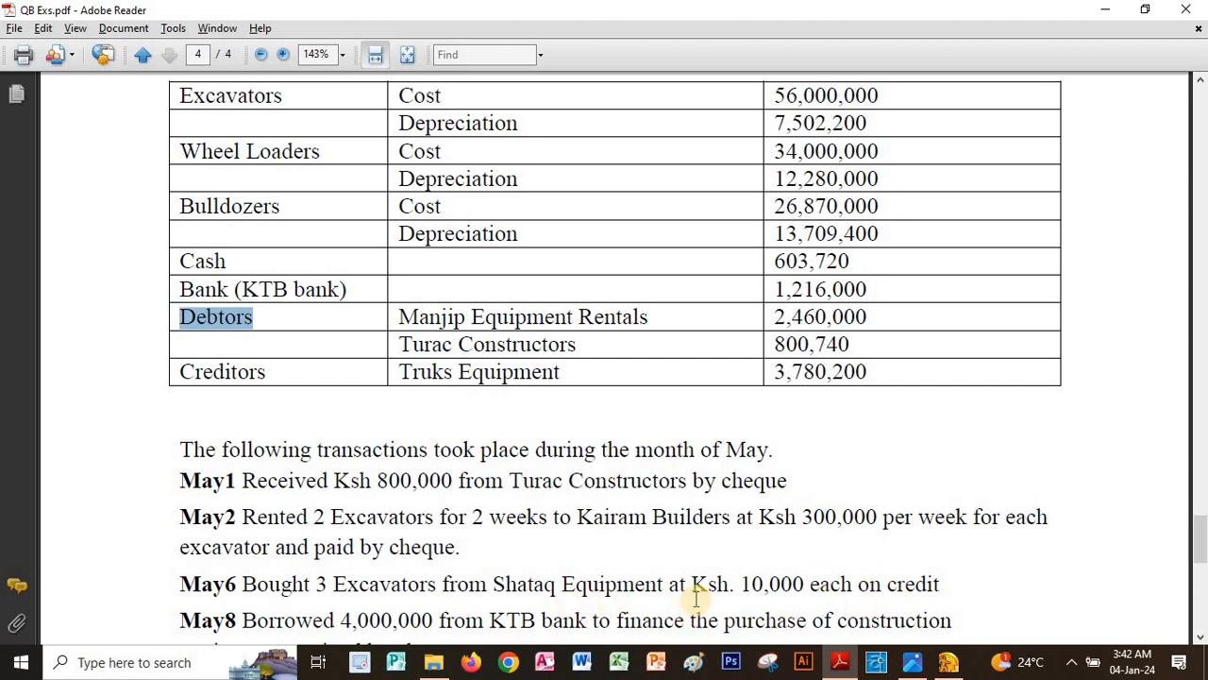
# Step: Read through the May transactions in the PDF for further dealings with the debtors, up to the May 12 Manjip entry
pyautogui.click(1197, 639)
pyautogui.click(1197, 639)
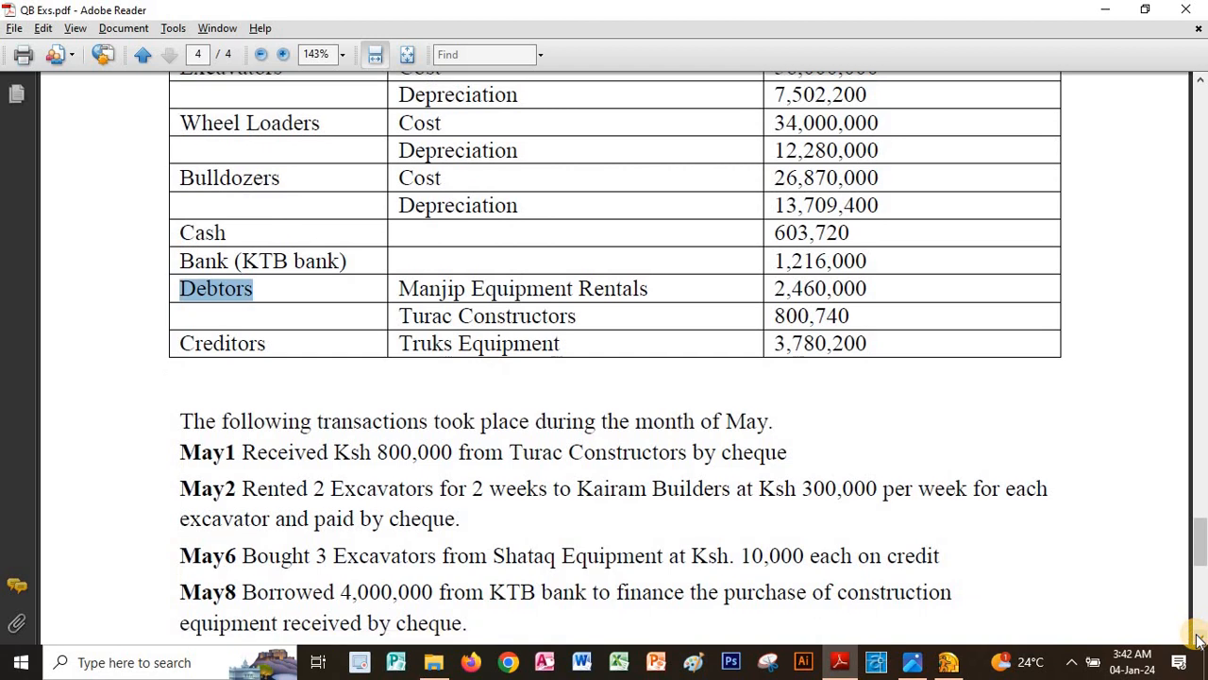
pyautogui.click(1197, 639)
pyautogui.click(1197, 639)
pyautogui.click(1197, 639)
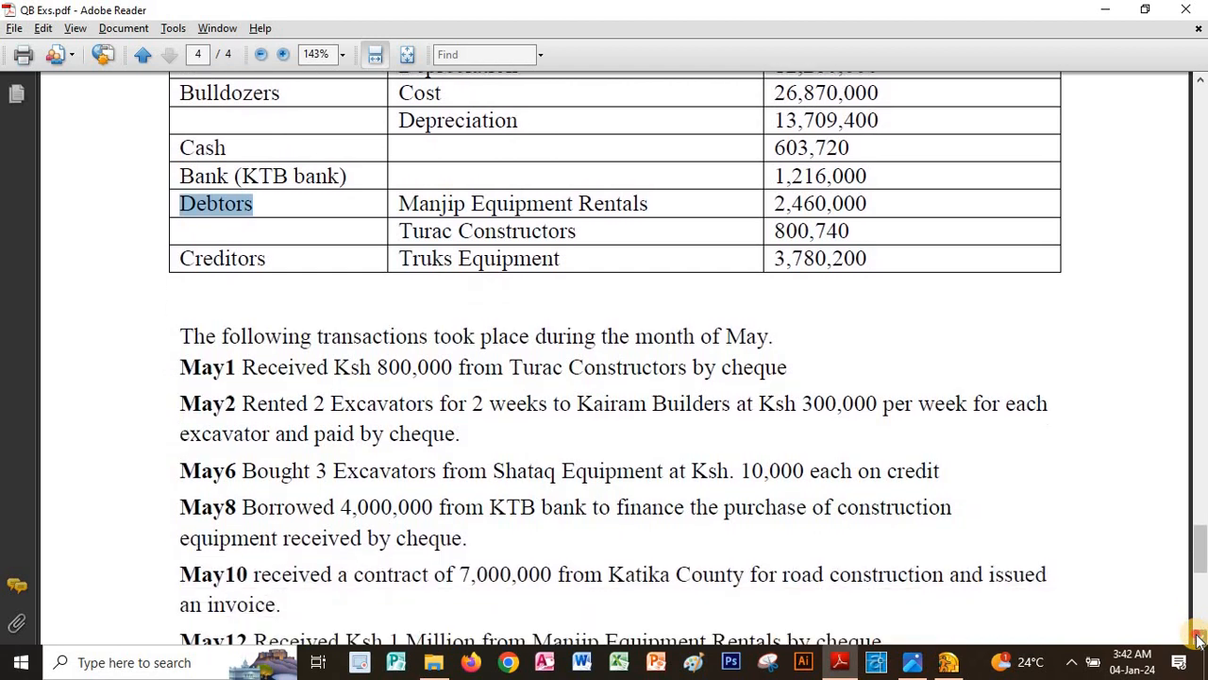
pyautogui.click(1197, 640)
pyautogui.click(1197, 639)
pyautogui.click(1197, 639)
pyautogui.click(1197, 639)
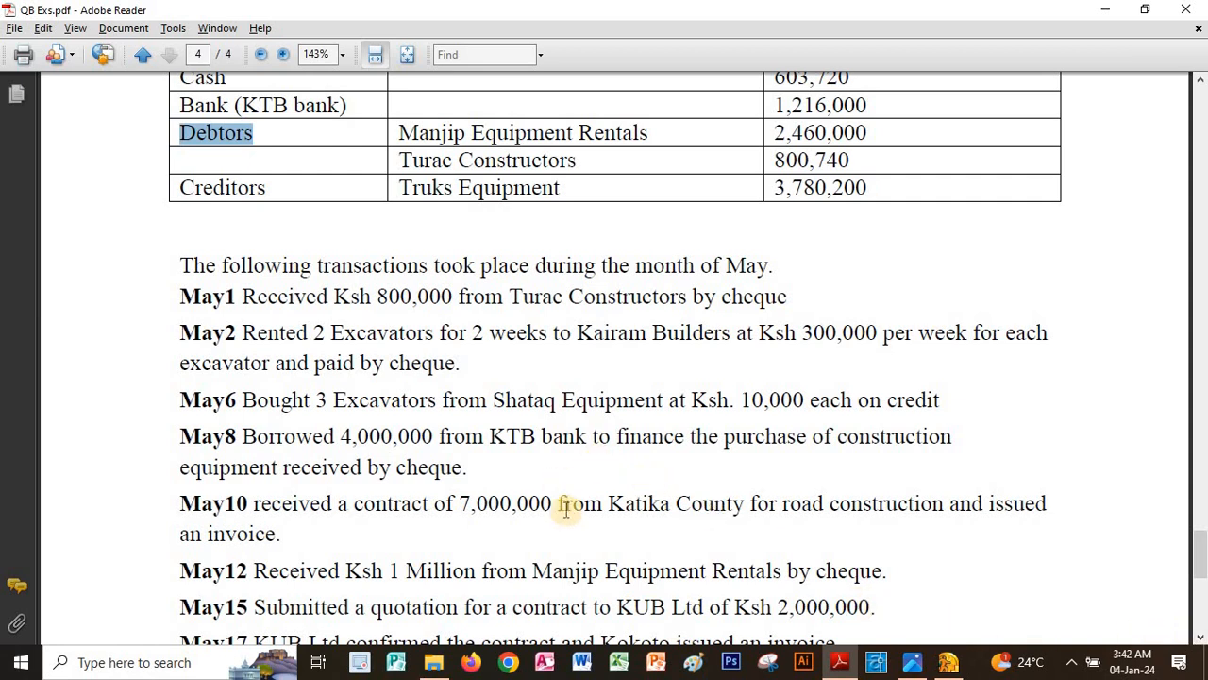
pyautogui.doubleClick(544, 571)
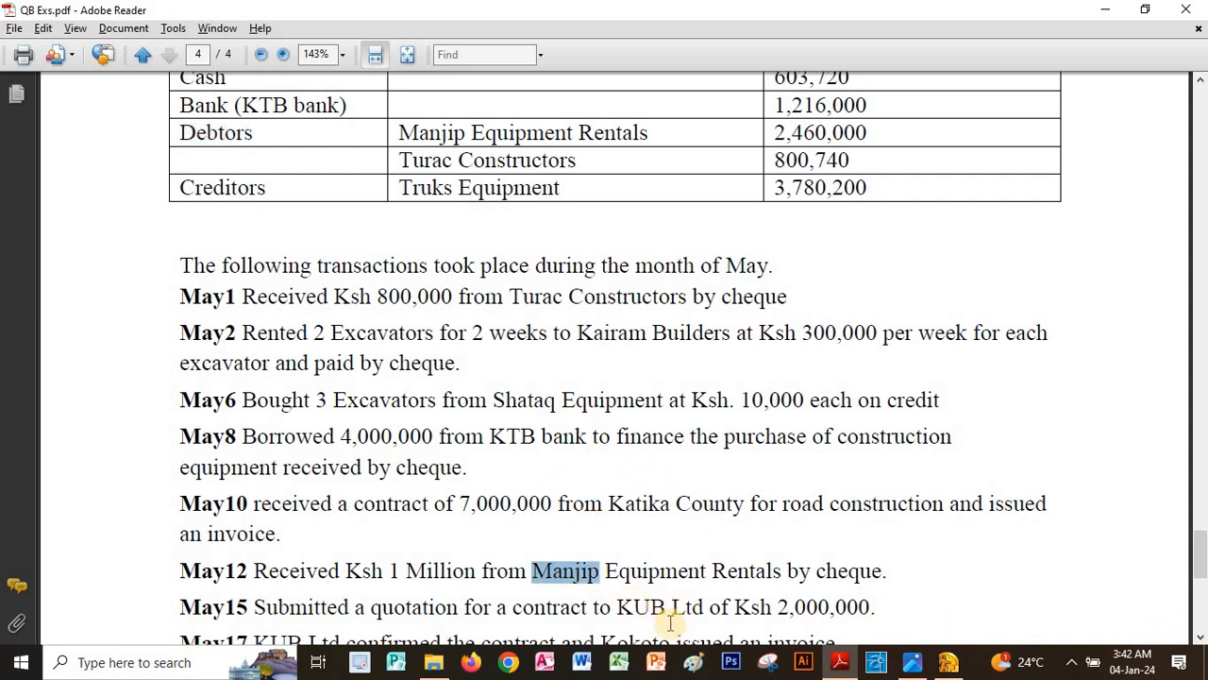
# Step: Copy the Debtors heading from the PDF, and close the blank new account form and the Chart of Accounts in QuickBooks
pyautogui.doubleClick(225, 134)
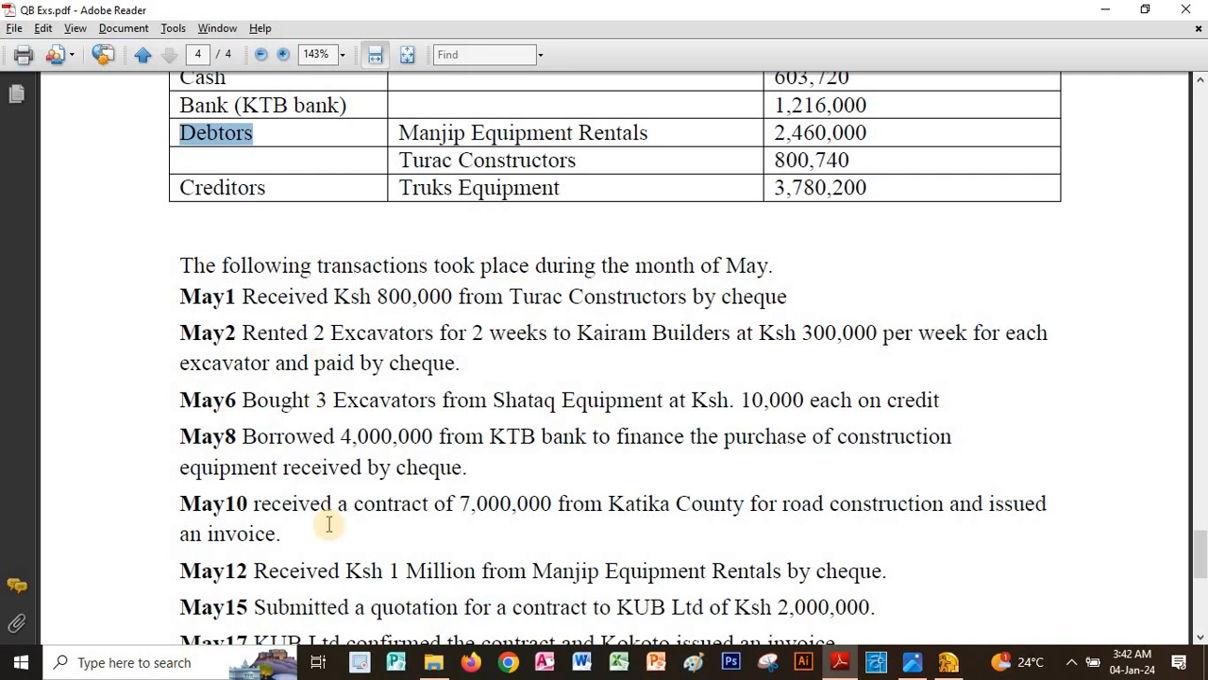
pyautogui.click(947, 661)
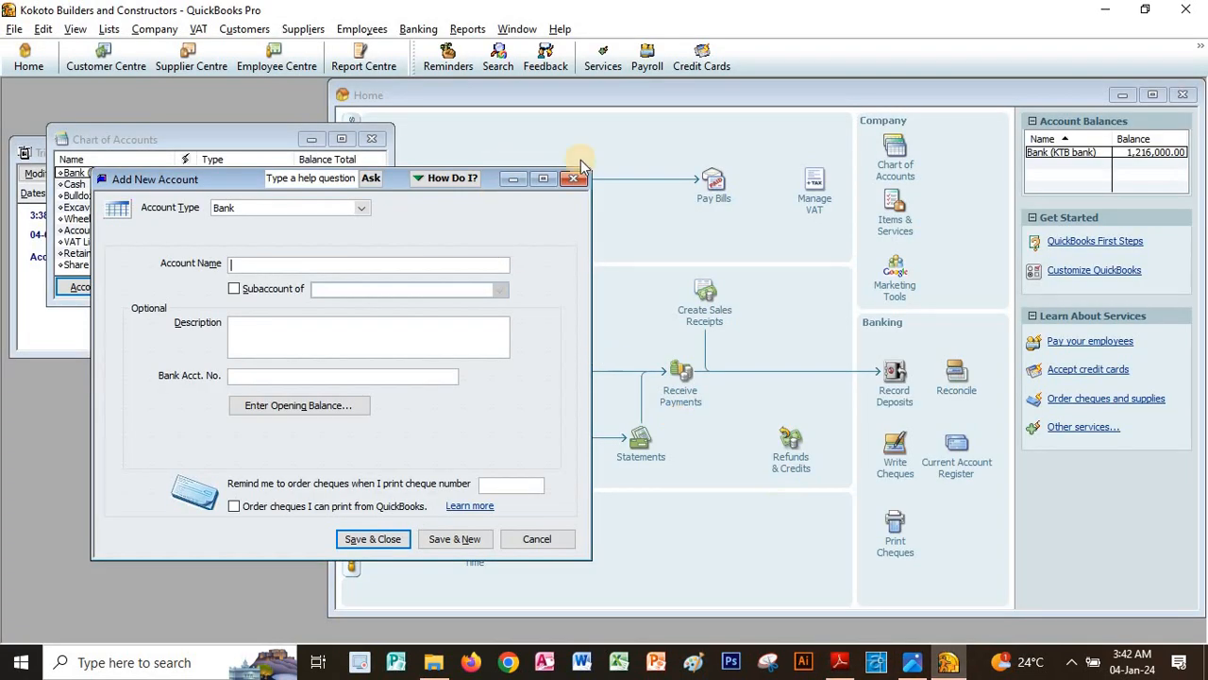
pyautogui.click(575, 179)
pyautogui.click(375, 142)
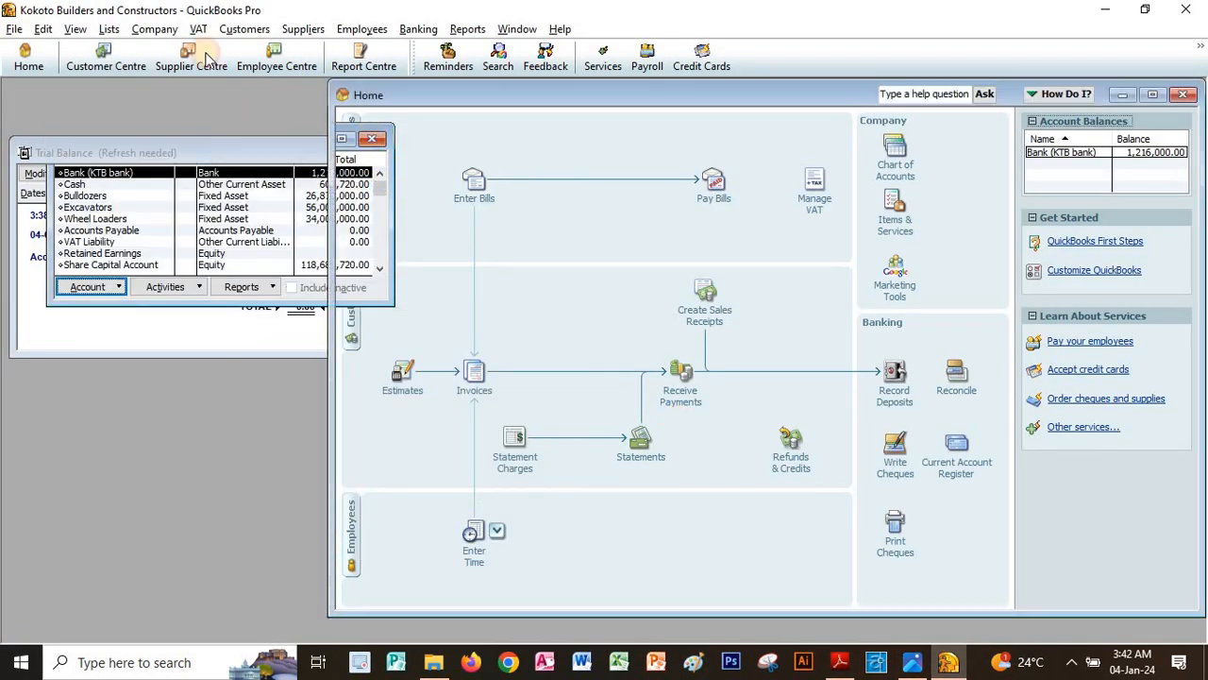
# Step: Open the Customer Centre and start a new customer with the copied name Debtors
pyautogui.click(111, 29)
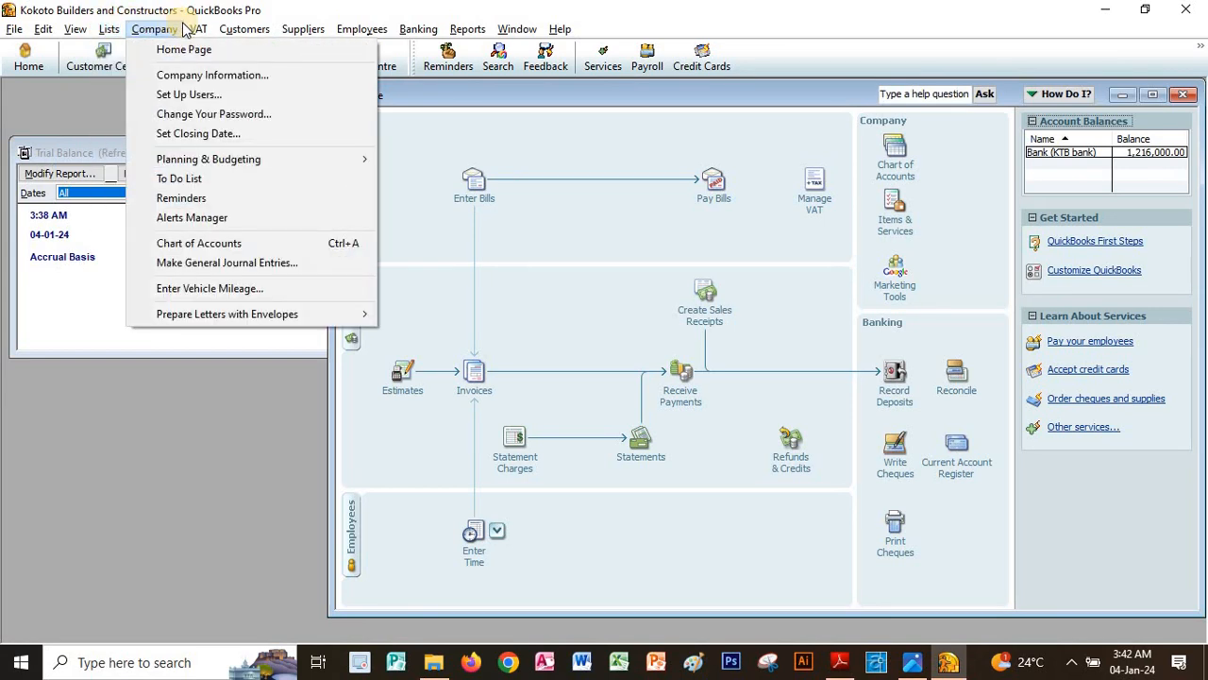
pyautogui.click(255, 49)
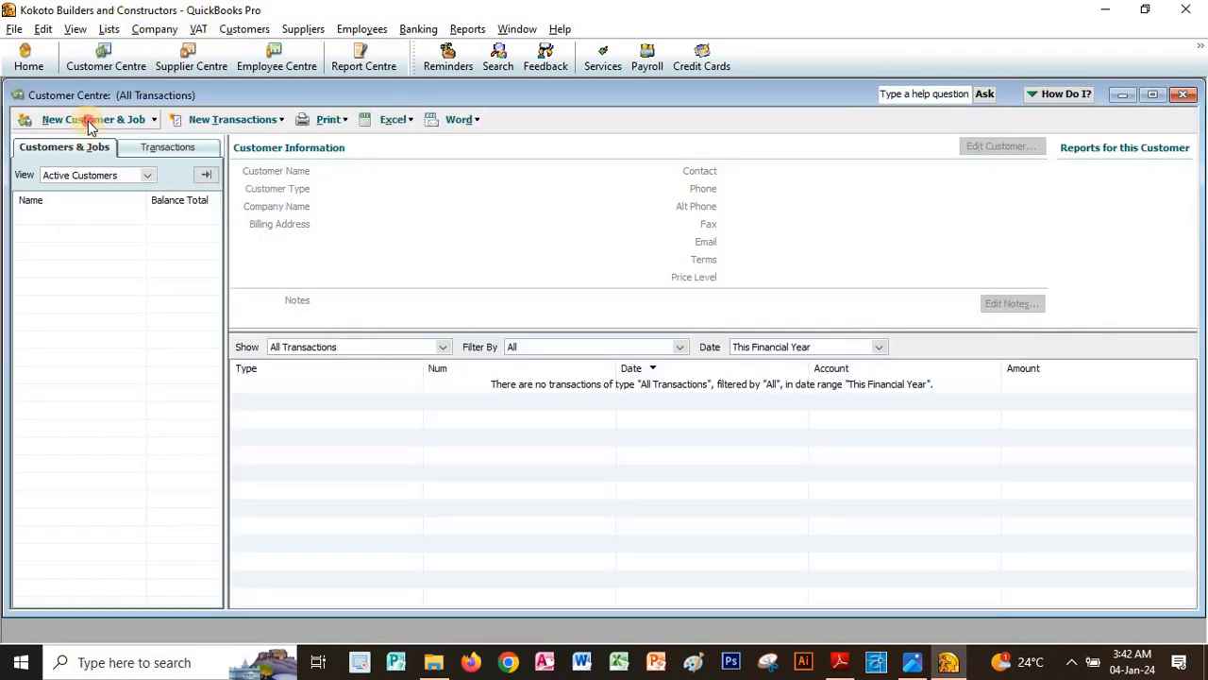
pyautogui.click(88, 121)
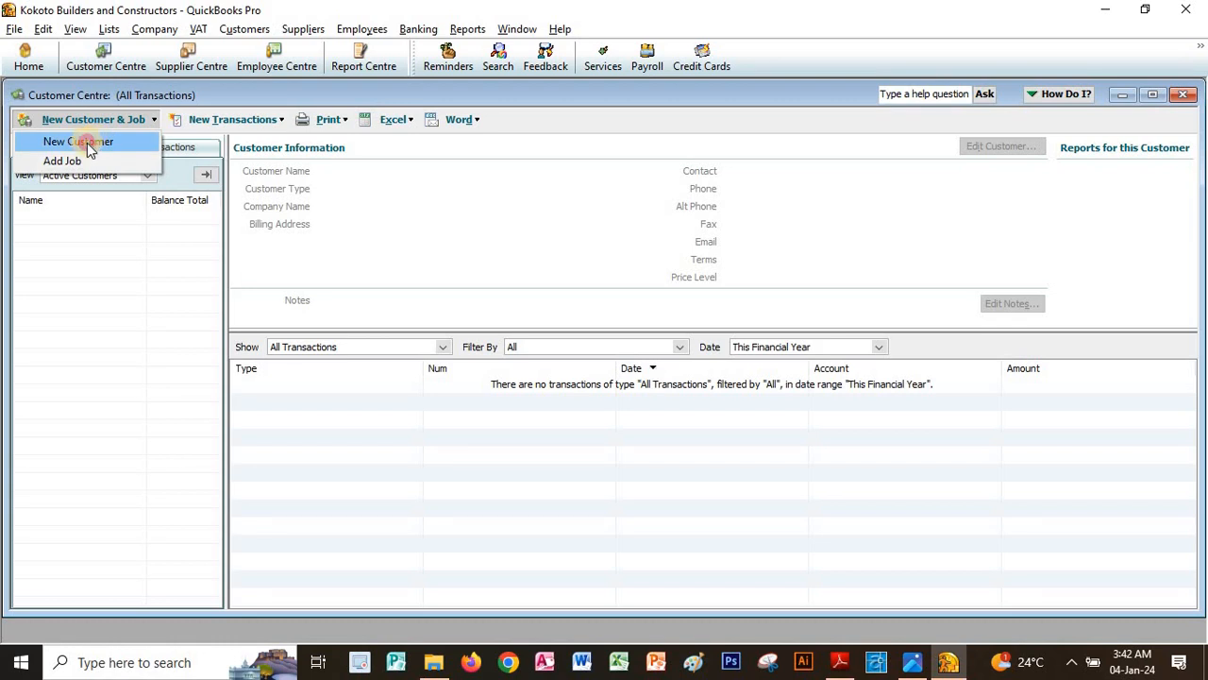
pyautogui.click(87, 143)
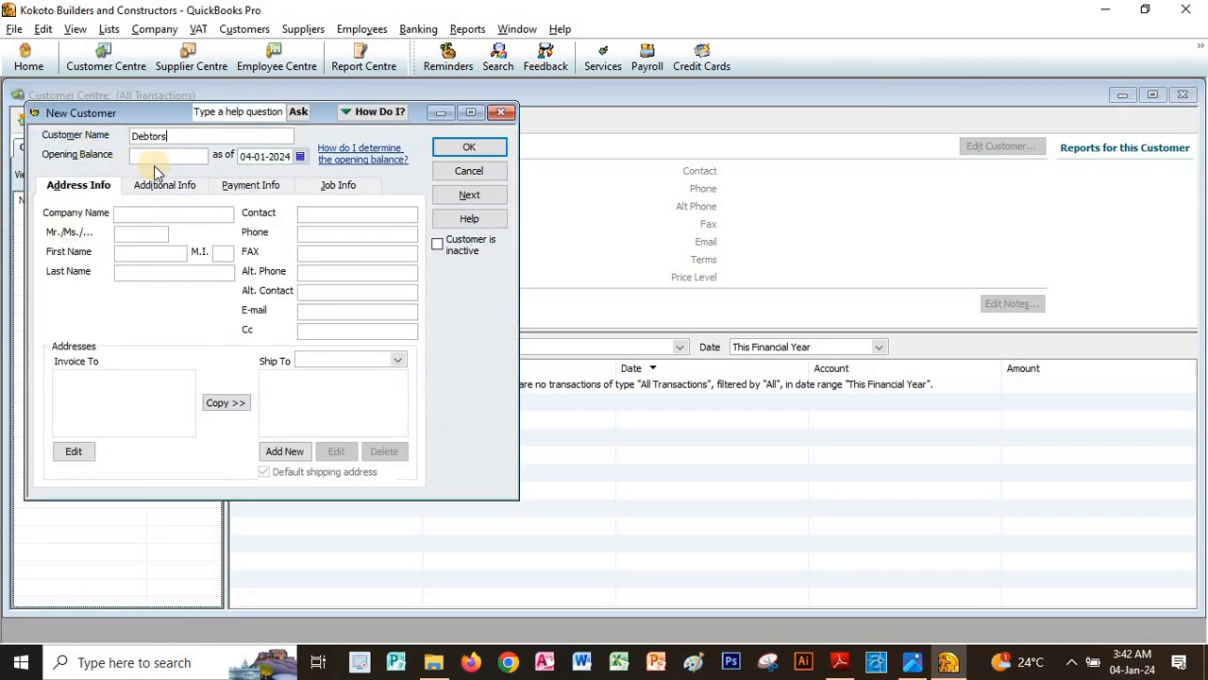
pyautogui.click(154, 135)
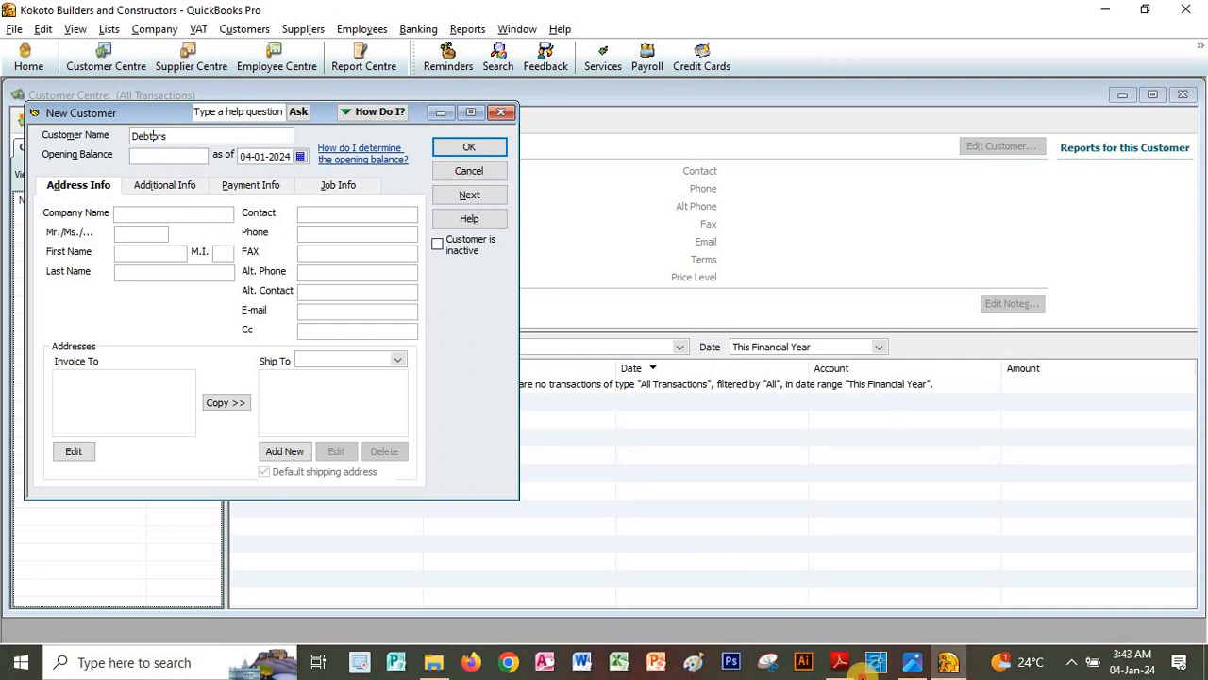
# Step: Copy the first debtor's name from the PDF and rename the new QuickBooks customer as Manjip Equipment Rentals
pyautogui.click(841, 664)
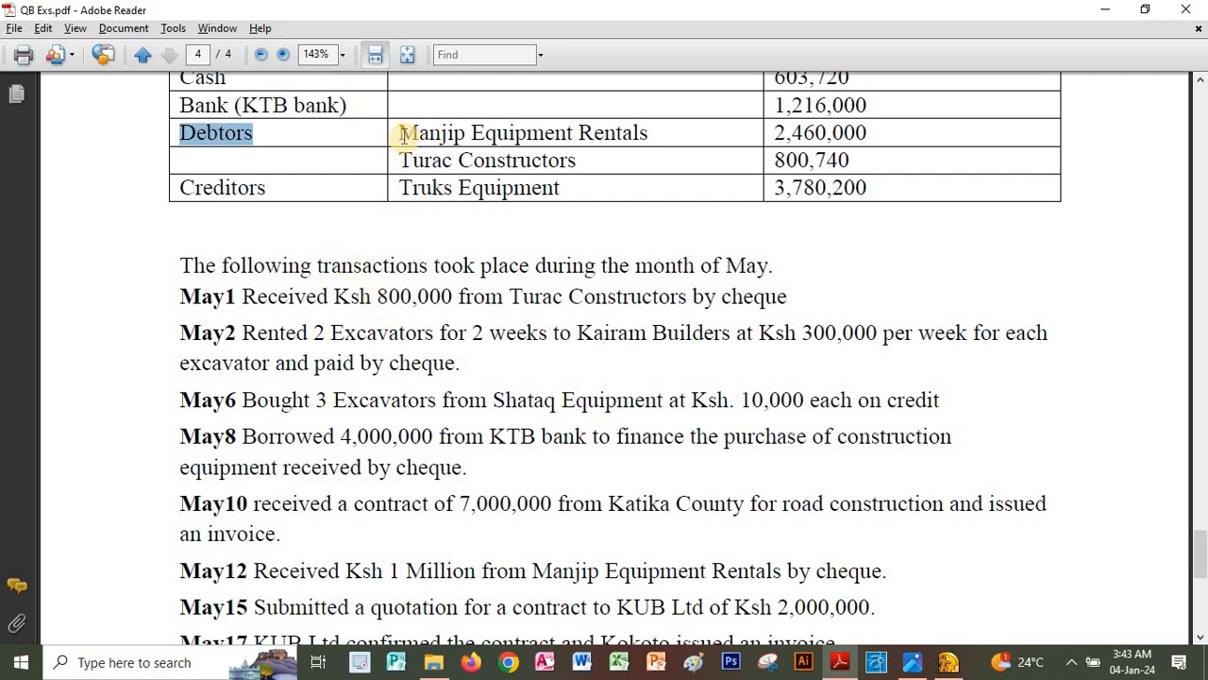
pyautogui.moveTo(391, 133); pyautogui.dragTo(614, 132)
pyautogui.hotkey('ctrl', 'c')
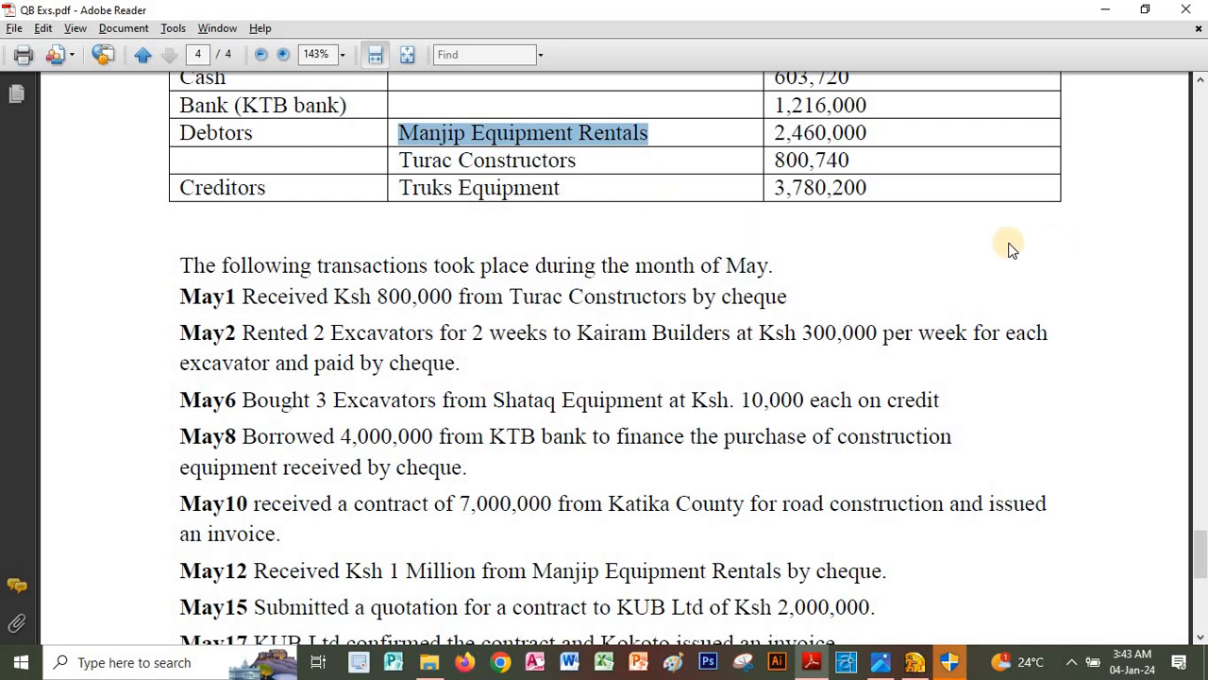
pyautogui.click(1200, 84)
pyautogui.scroll(5, 1201, 84)
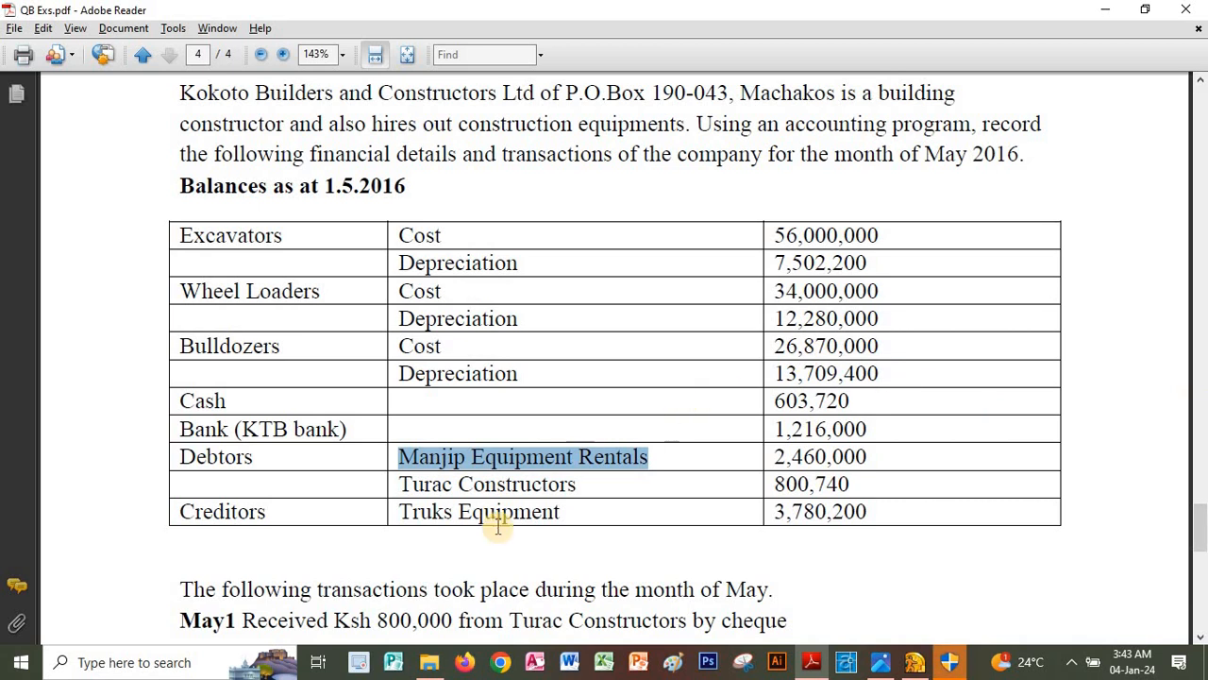
pyautogui.click(846, 662)
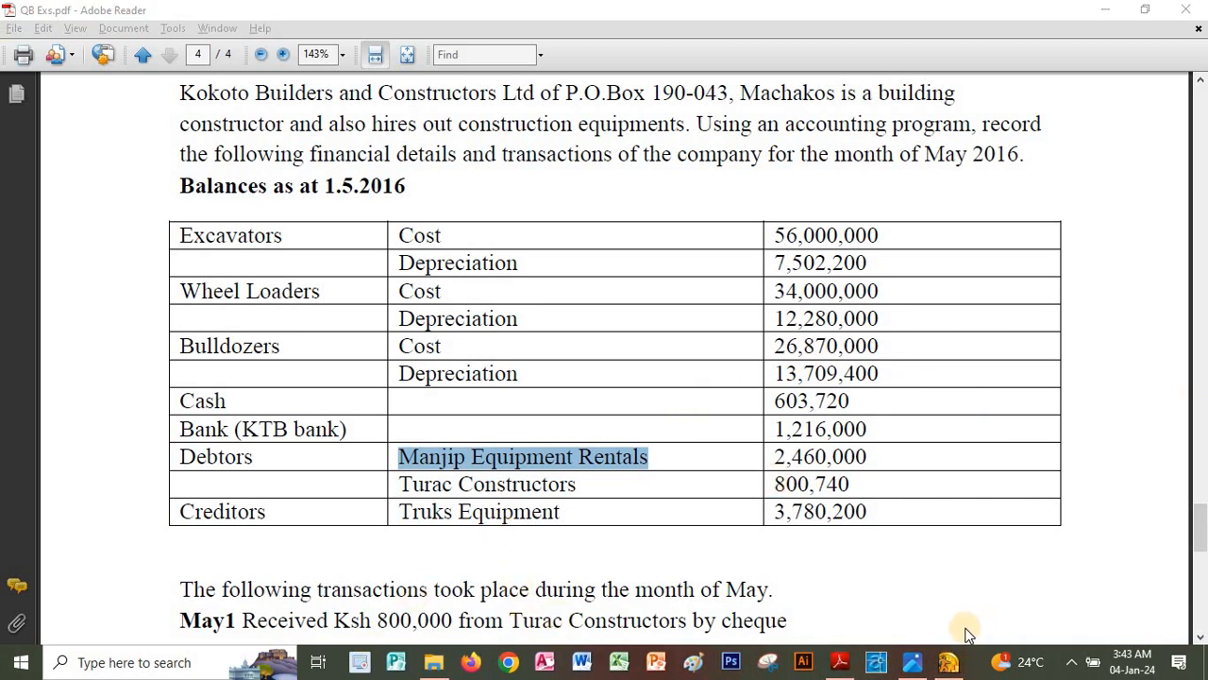
pyautogui.click(949, 663)
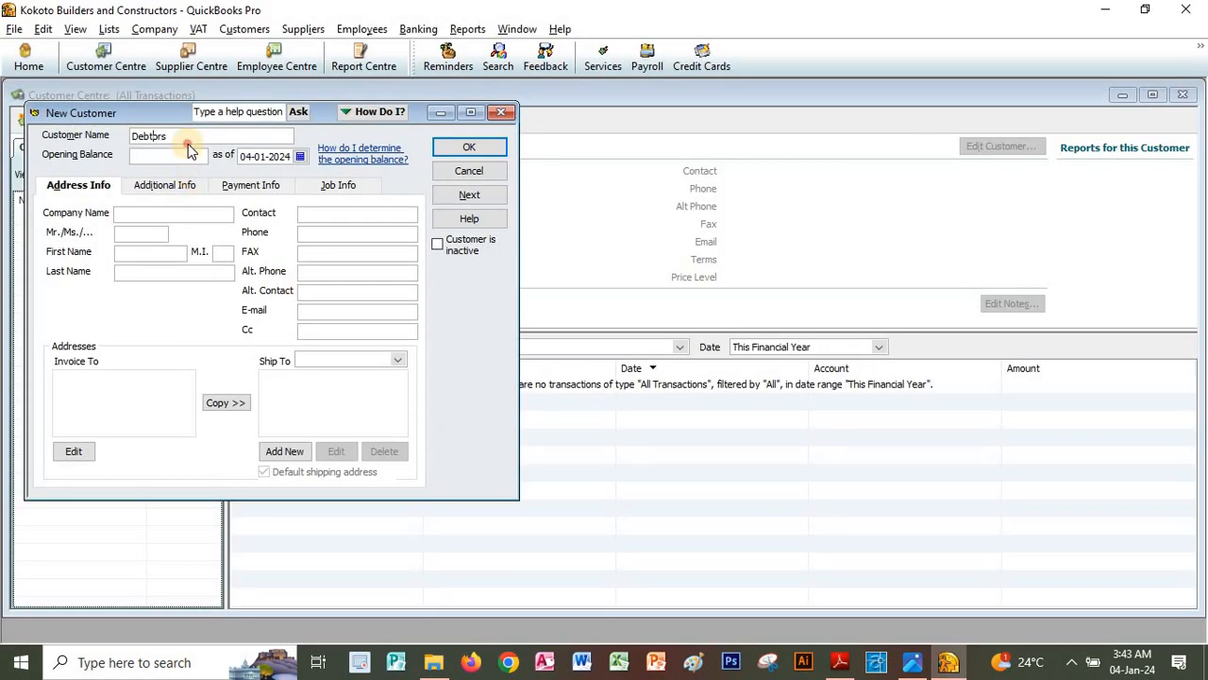
pyautogui.hotkey('ctrl', 'v')
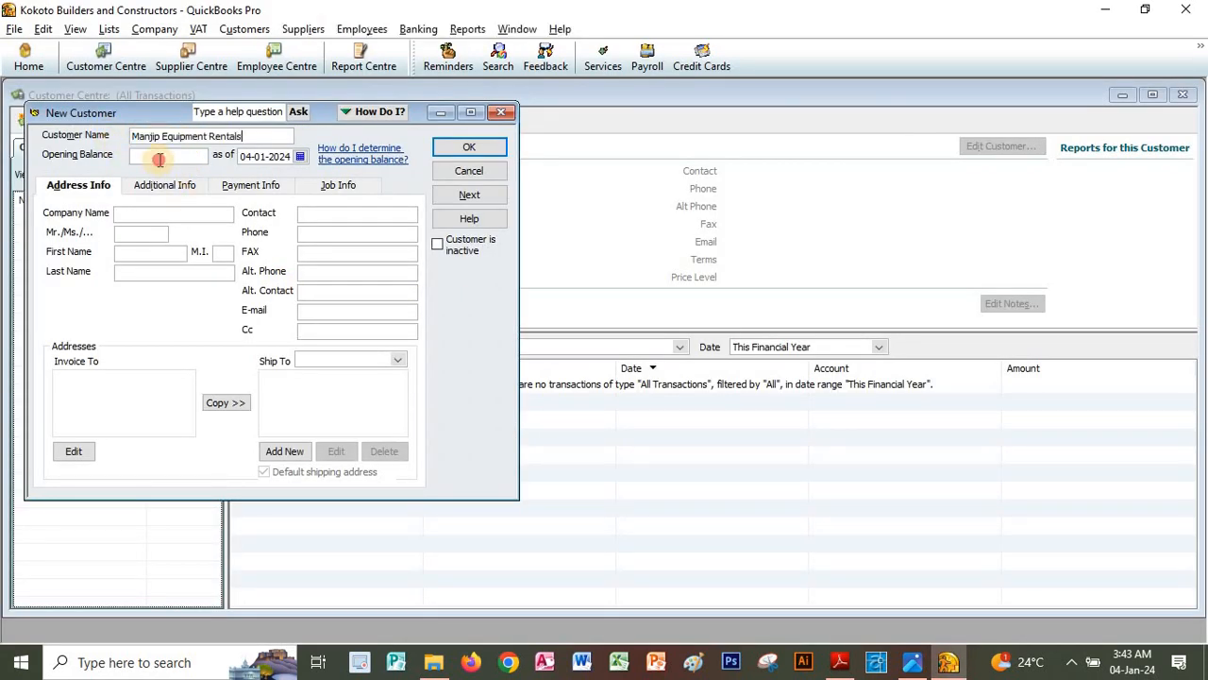
# Step: Copy Manjip Equipment Rentals' balance from the PDF and enter 2,460,000 as the customer's opening balance in QuickBooks
pyautogui.click(912, 662)
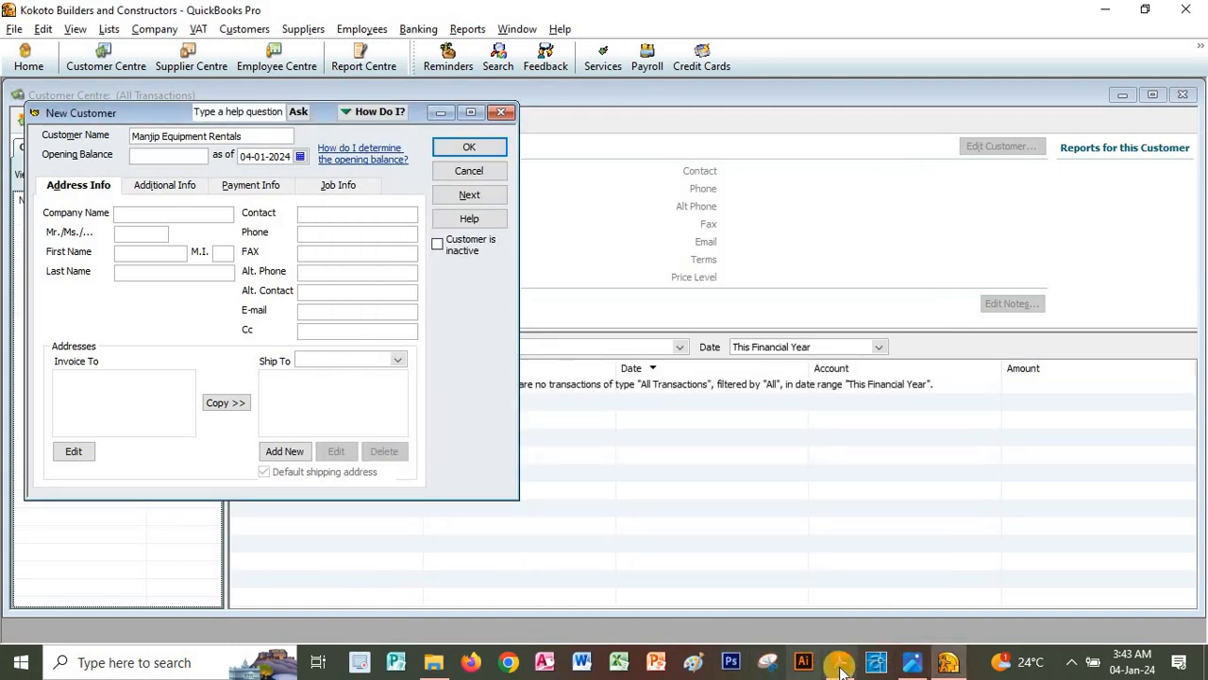
pyautogui.click(840, 663)
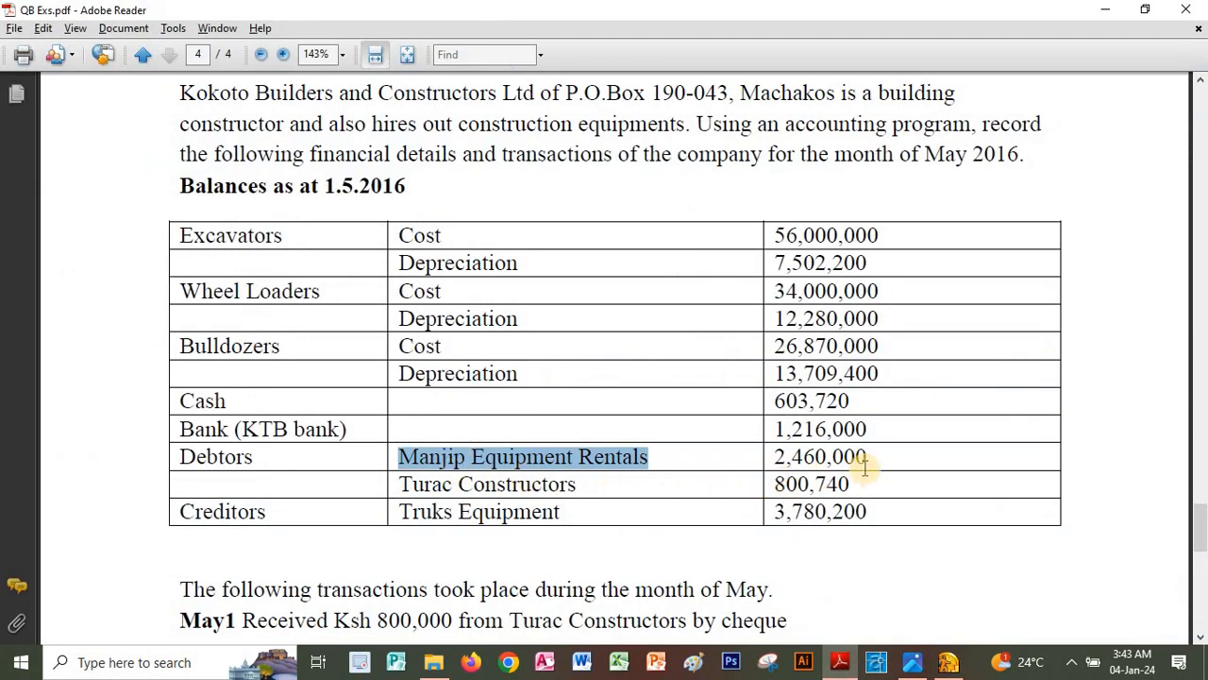
pyautogui.moveTo(866, 457); pyautogui.dragTo(766, 456)
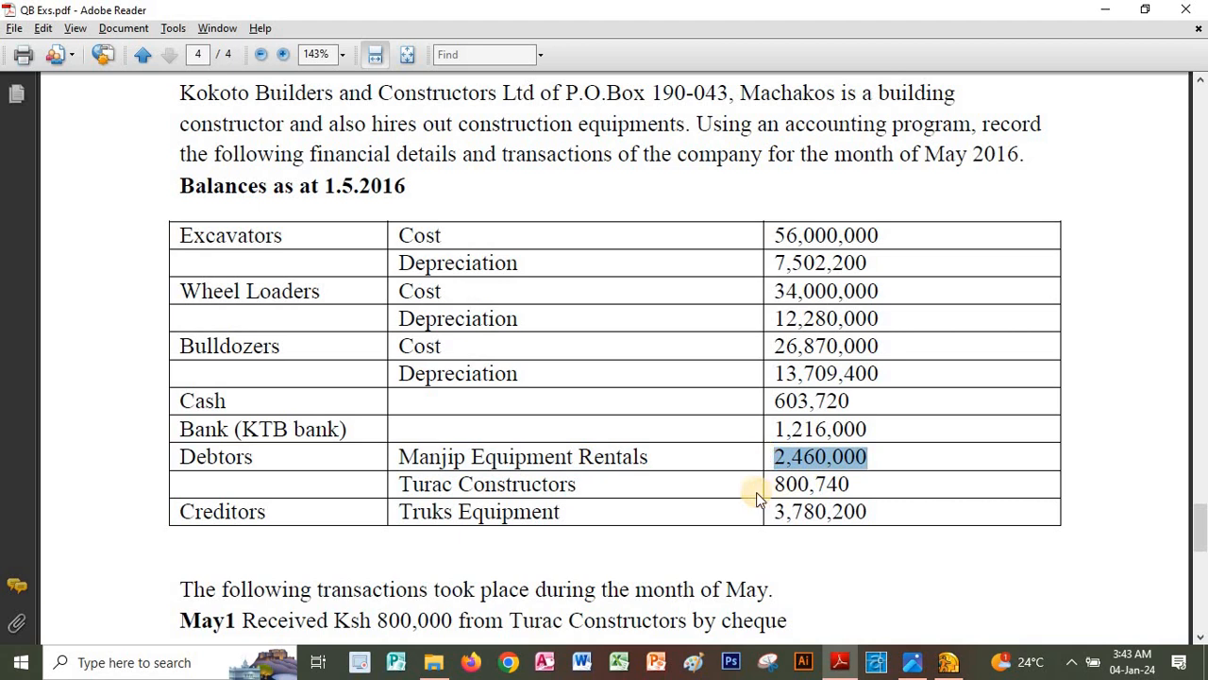
pyautogui.click(840, 662)
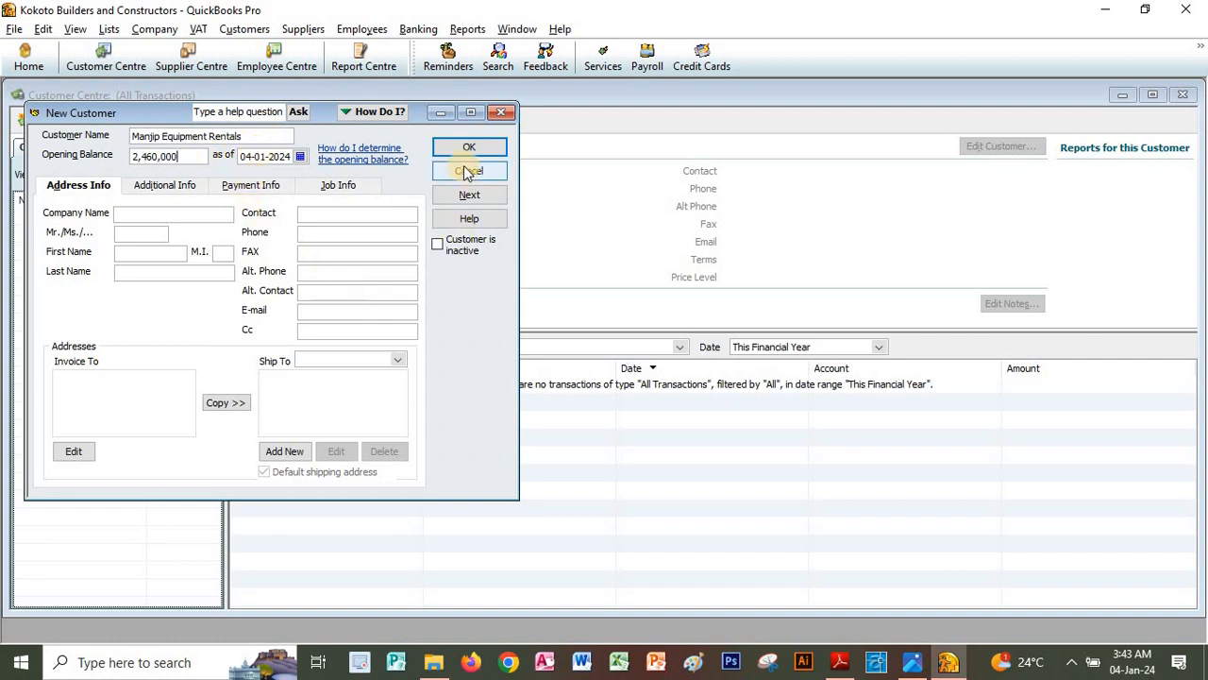
# Step: Save Manjip Equipment Rentals, start another customer, and name it Turac Constructors using the name copied from the PDF
pyautogui.click(469, 195)
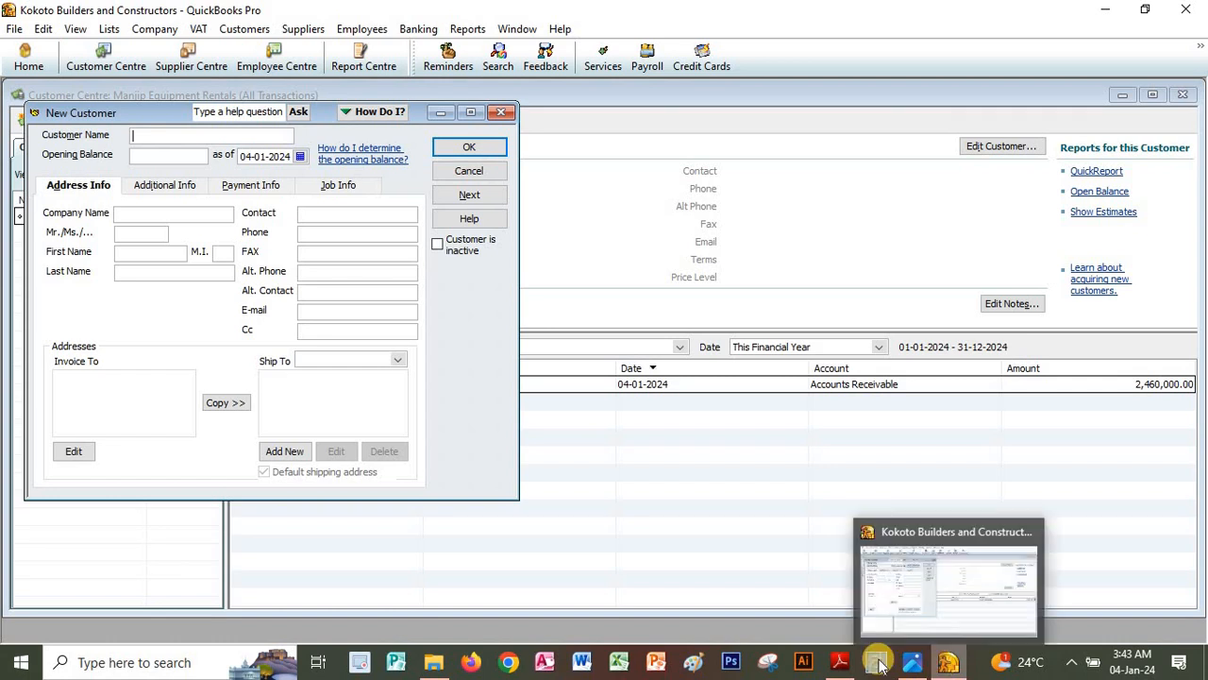
pyautogui.click(840, 662)
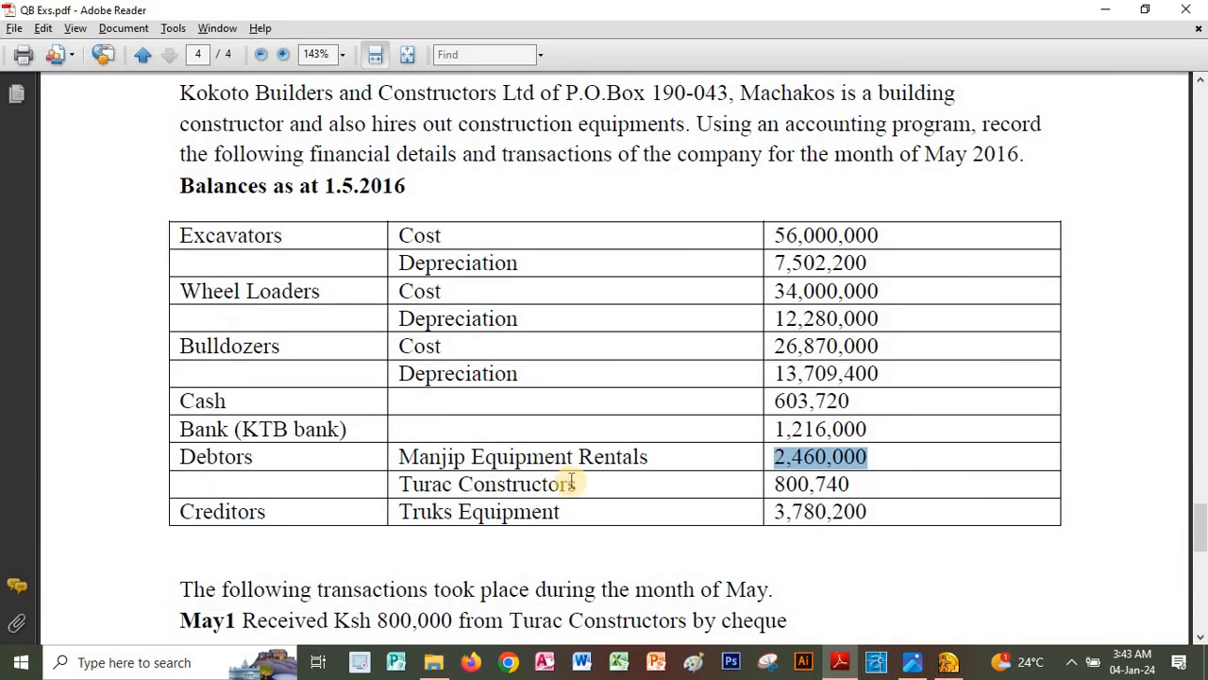
pyautogui.moveTo(577, 484); pyautogui.dragTo(400, 485)
pyautogui.hotkey('ctrl', 'c')
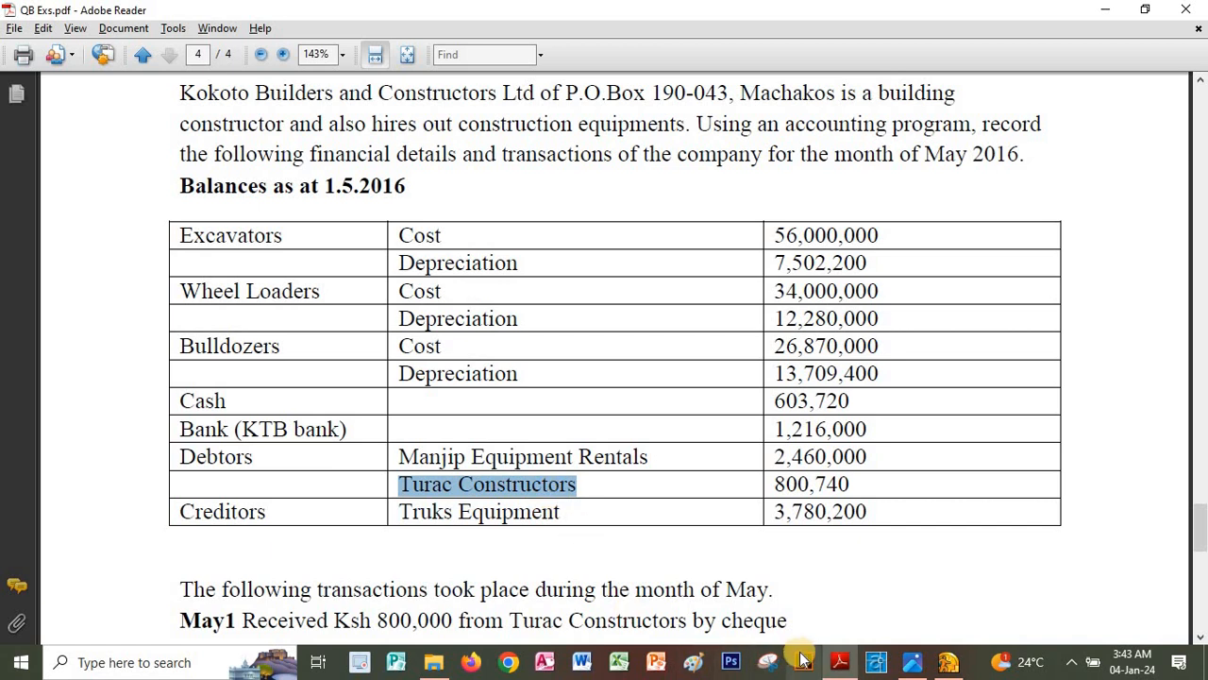
pyautogui.click(944, 663)
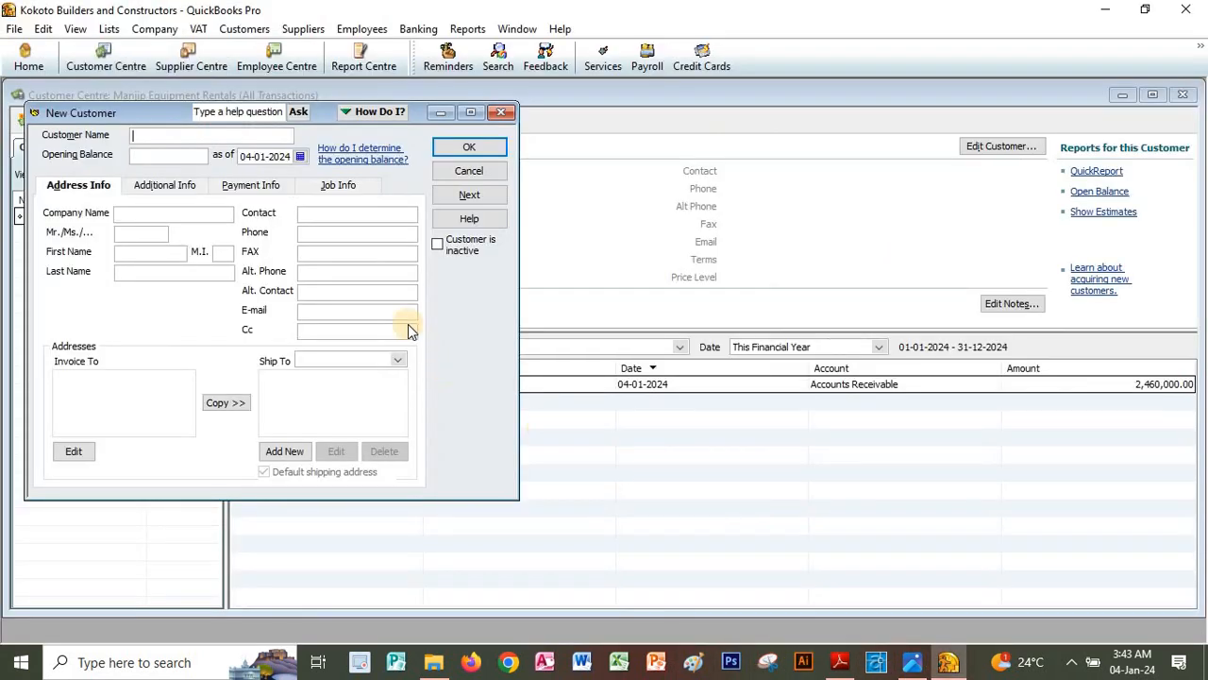
pyautogui.hotkey('ctrl', 'v')
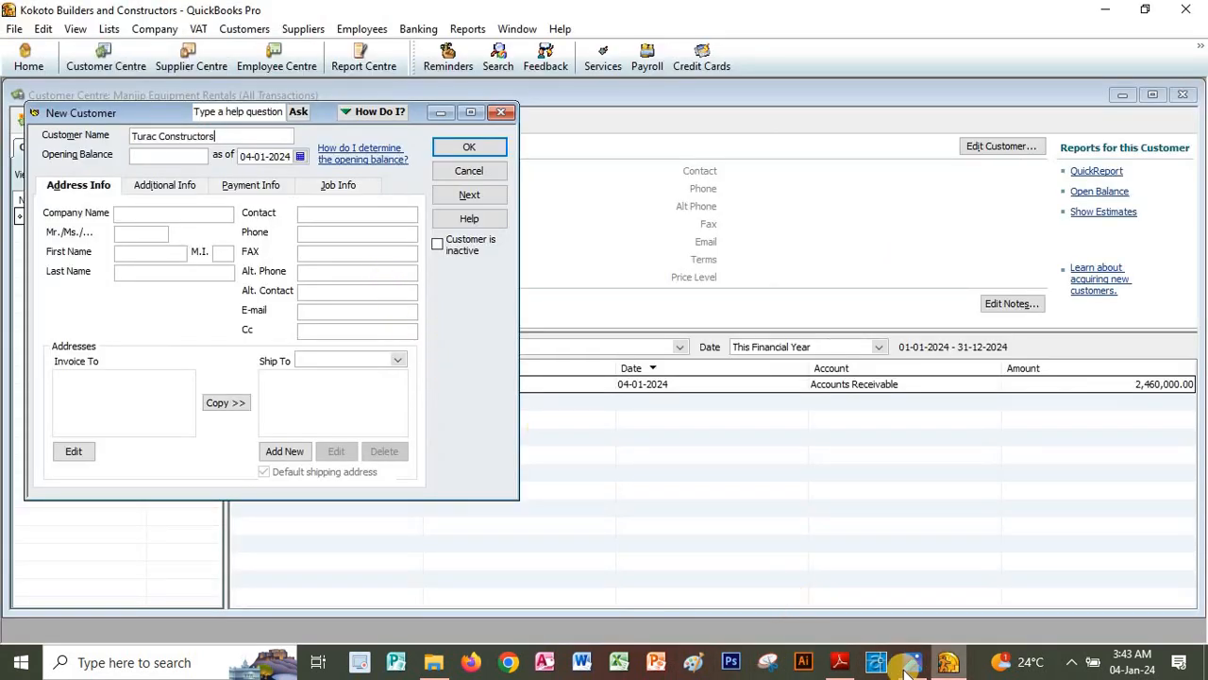
# Step: Copy Turac Constructors' balance from the PDF, enter 800,740 as the QuickBooks opening balance, save the customer and close the Customer Centre
pyautogui.click(849, 665)
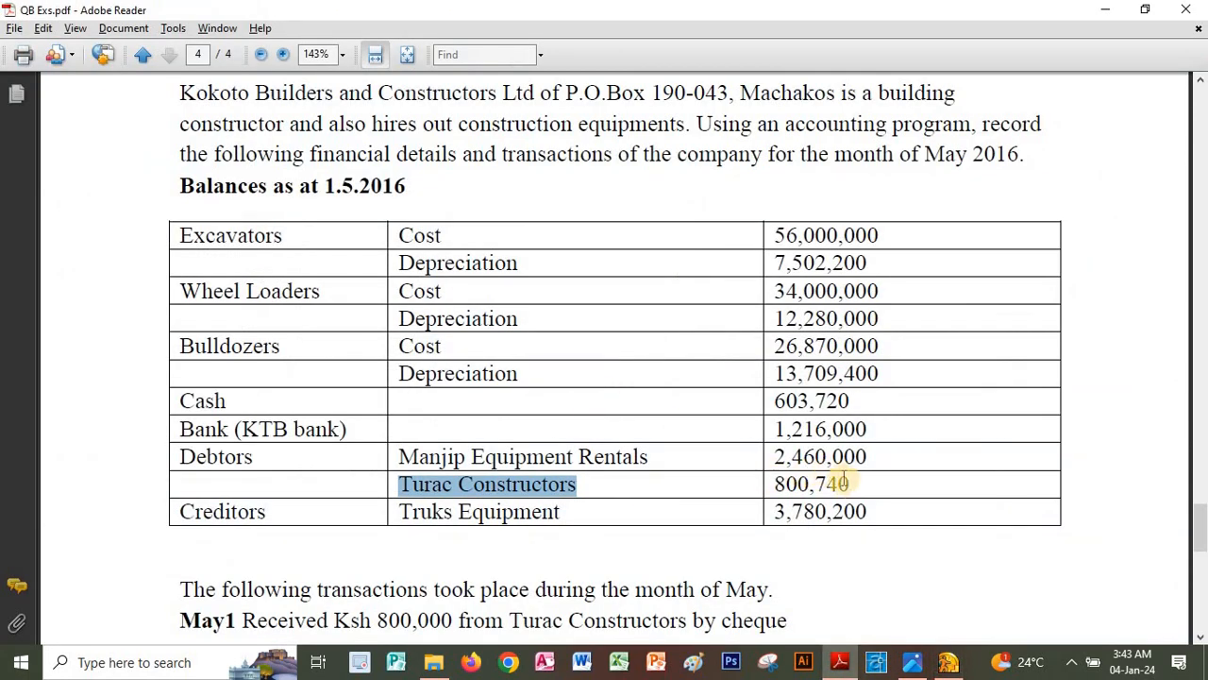
pyautogui.moveTo(845, 483); pyautogui.dragTo(763, 481)
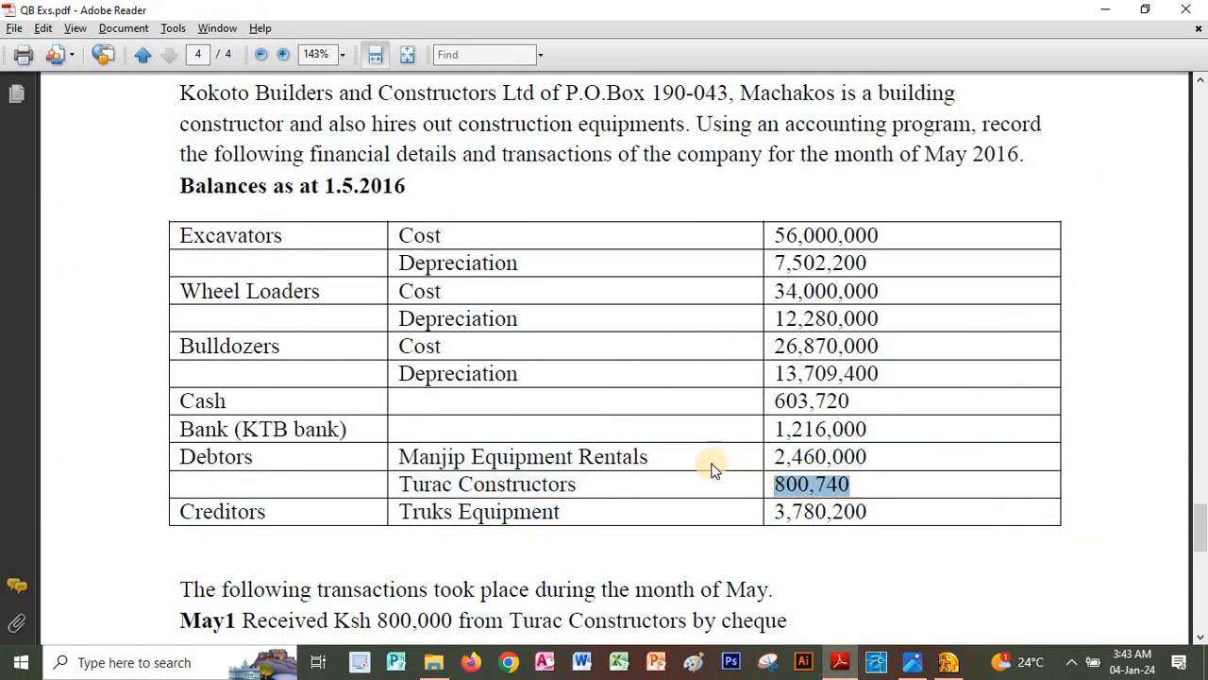
pyautogui.click(949, 661)
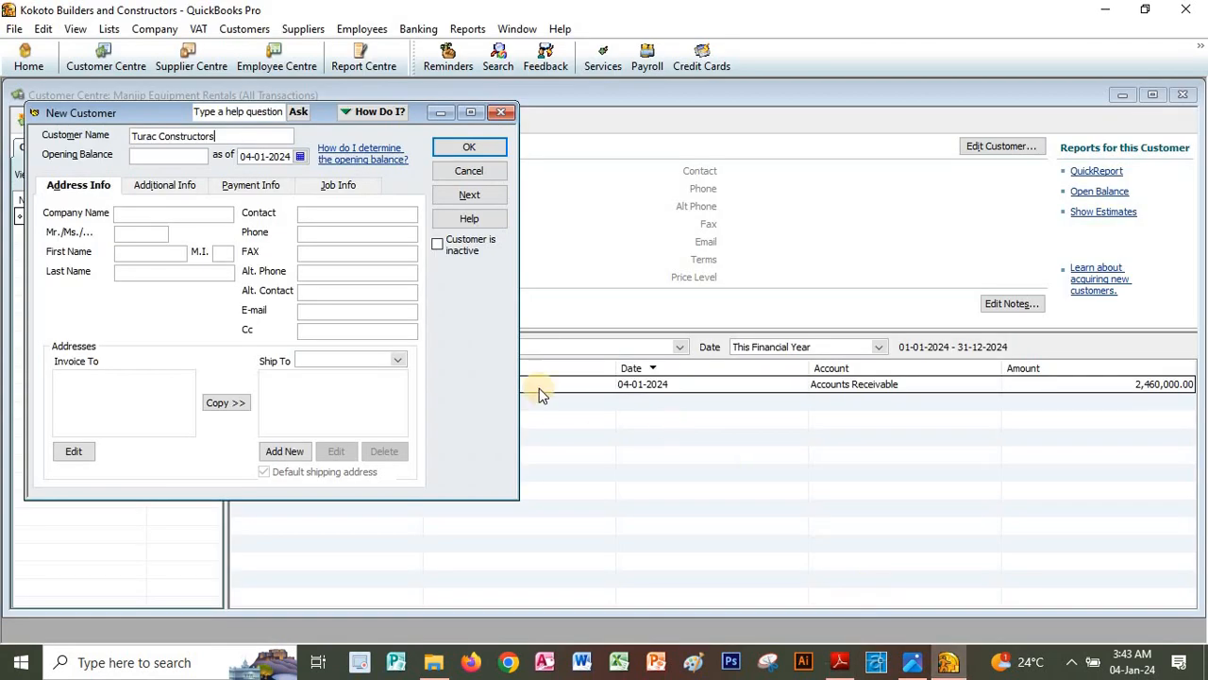
pyautogui.click(443, 148)
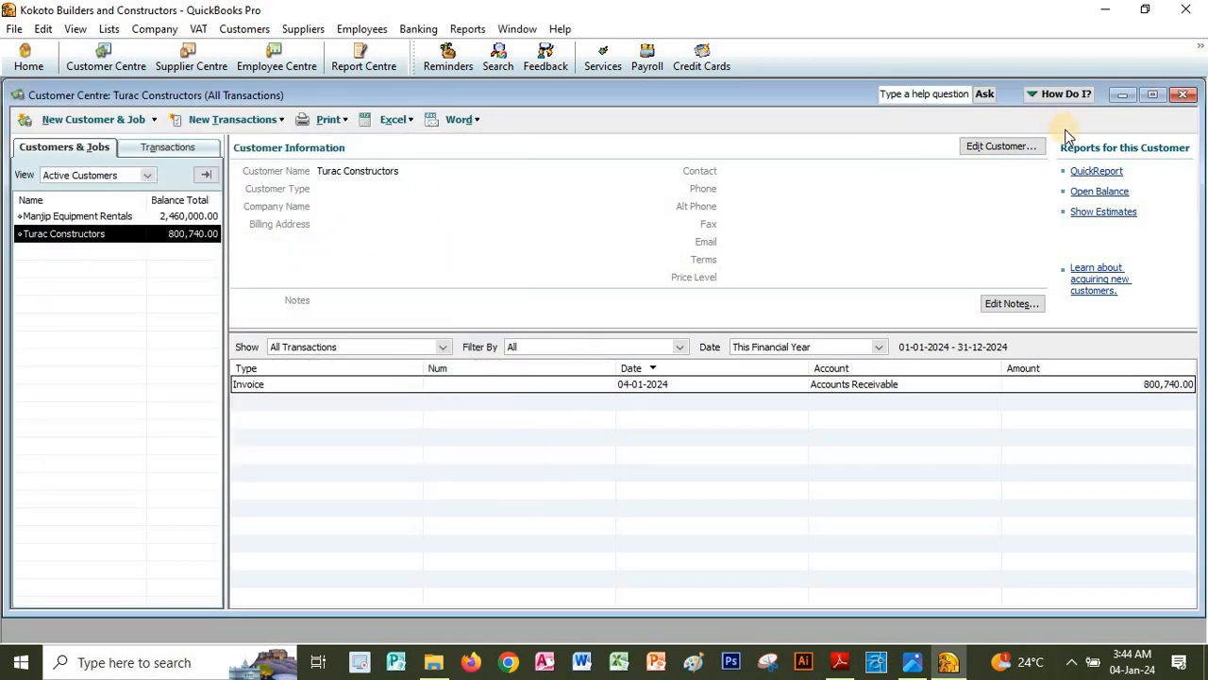
pyautogui.click(1184, 95)
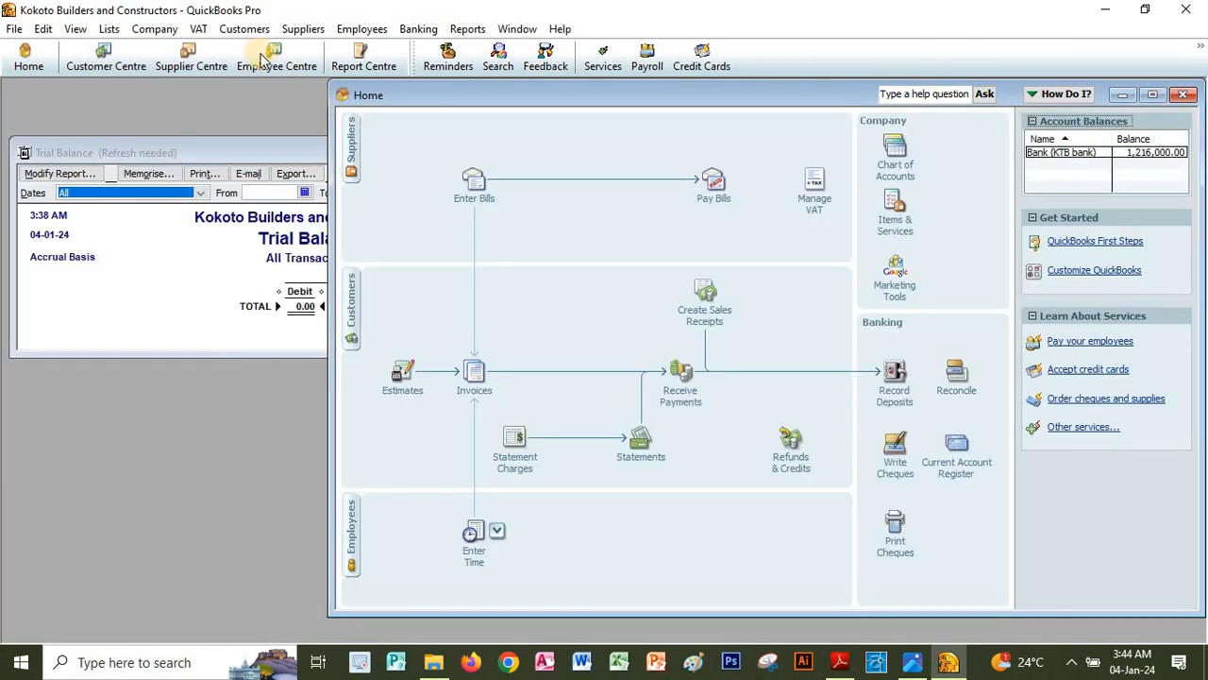
# Step: Start a new supplier in the Supplier Centre and name it Truks Equipment using the creditor name copied from the PDF
pyautogui.click(187, 56)
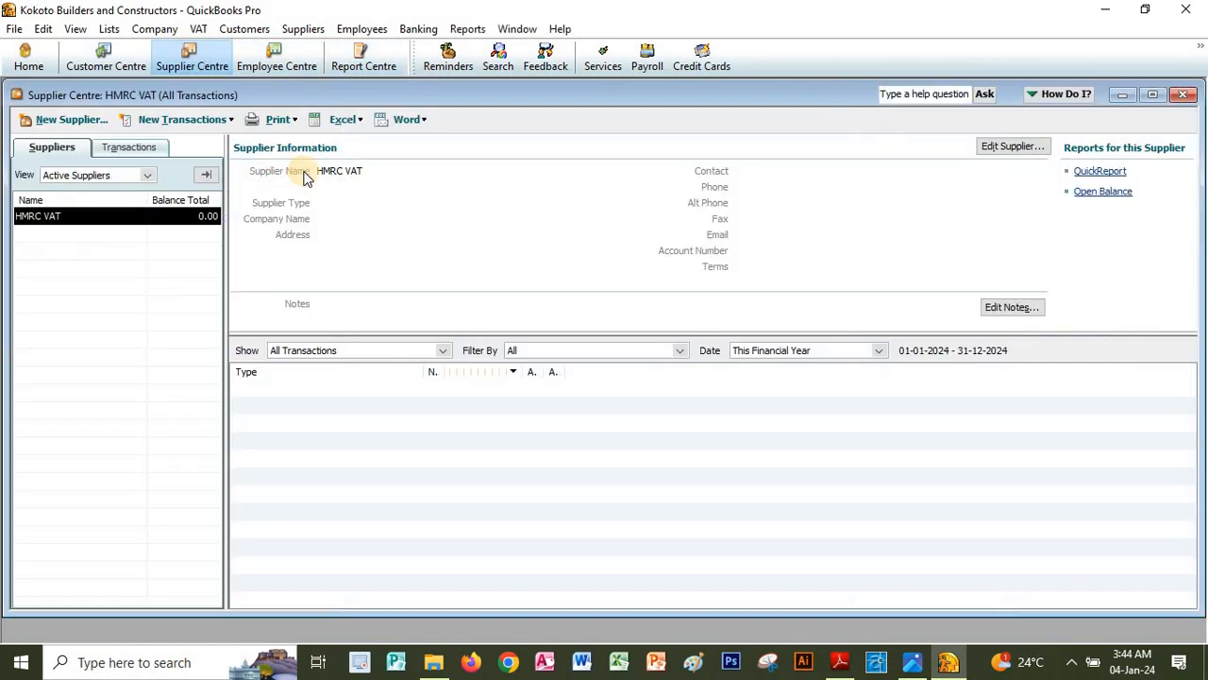
pyautogui.click(69, 120)
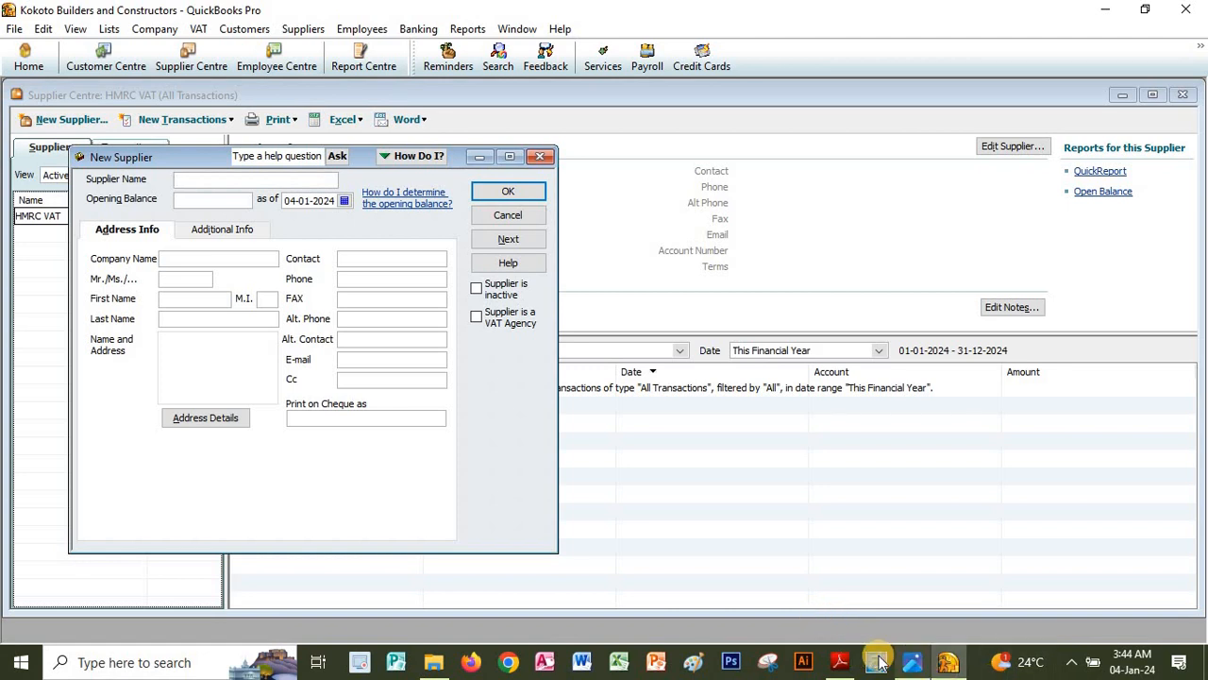
pyautogui.click(842, 662)
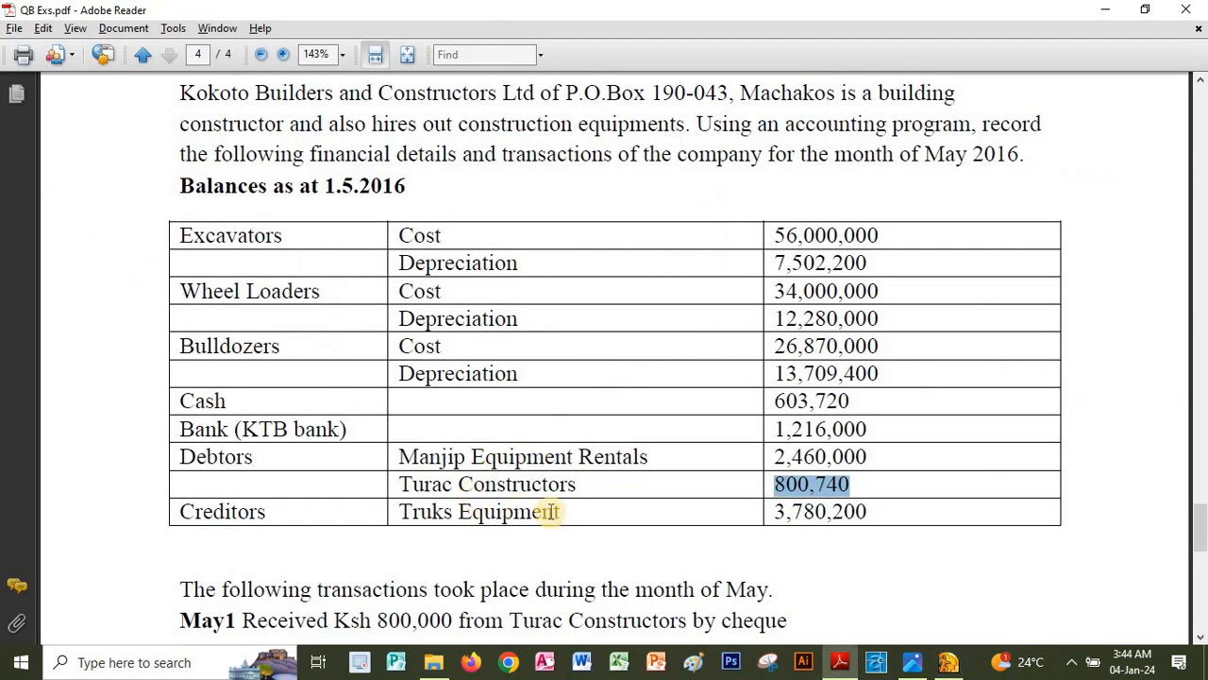
pyautogui.moveTo(563, 510); pyautogui.dragTo(399, 511)
pyautogui.hotkey('ctrl', 'c')
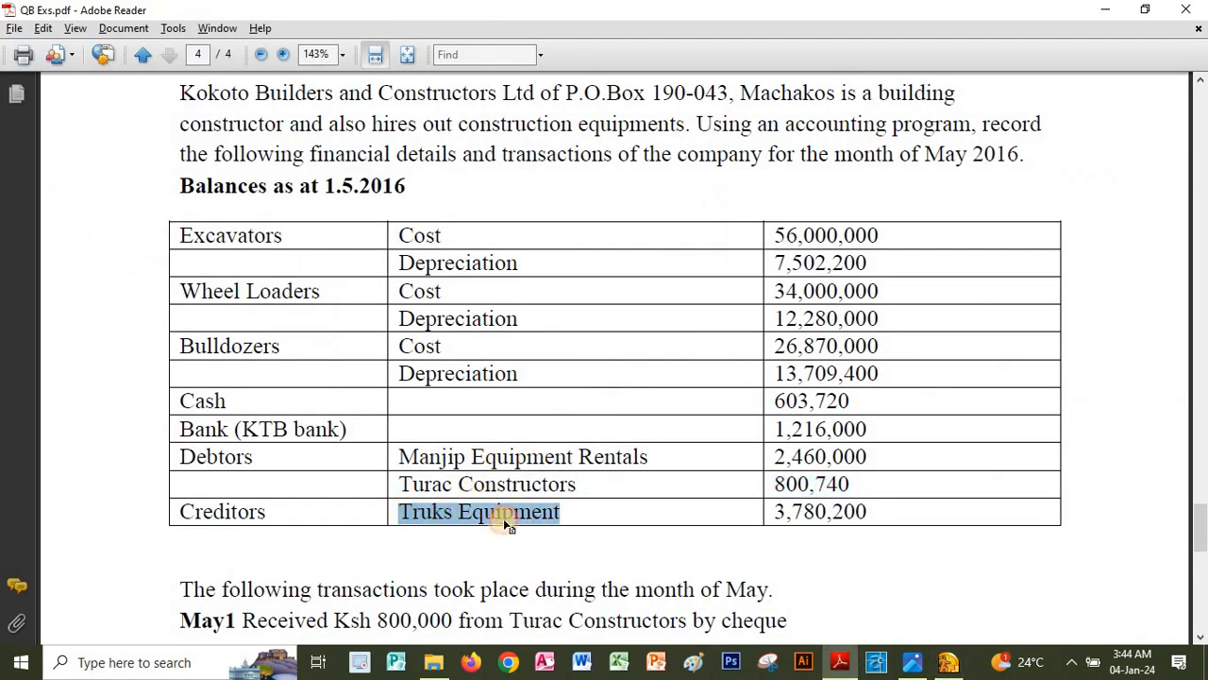
pyautogui.click(837, 663)
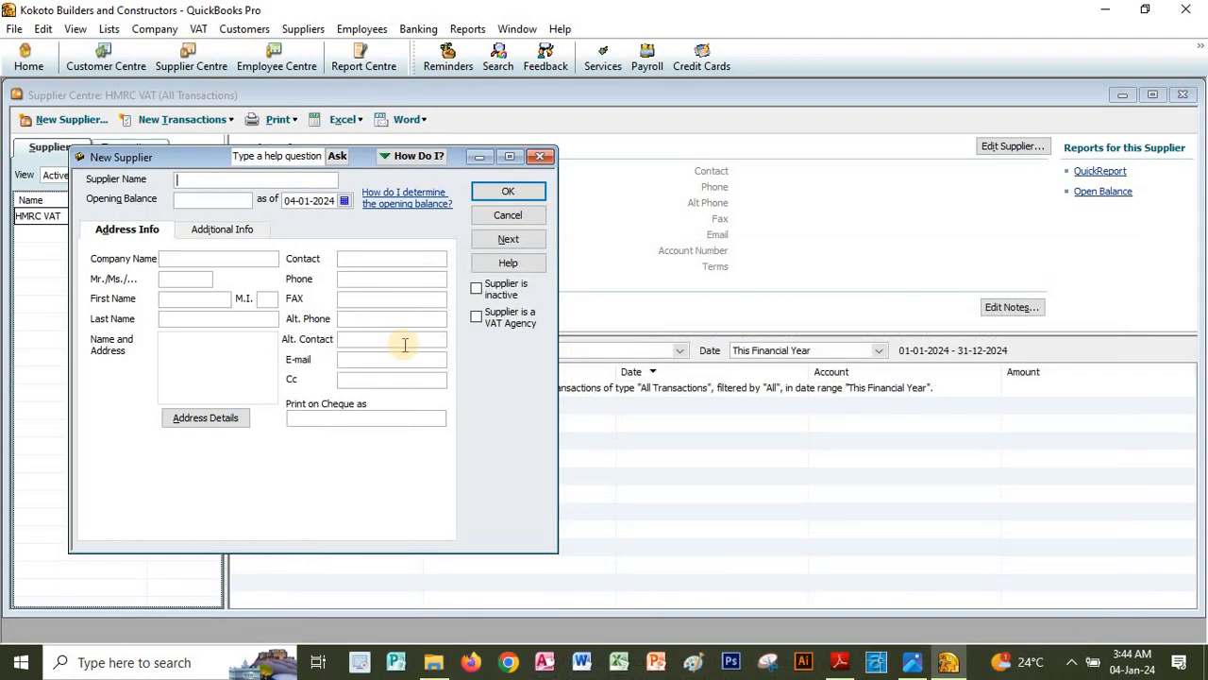
pyautogui.hotkey('ctrl', 'v')
# Step: Copy the Truks Equipment balance from the PDF, enter 780,200 as the supplier's opening balance, save it and close the Supplier Centre
pyautogui.click(839, 663)
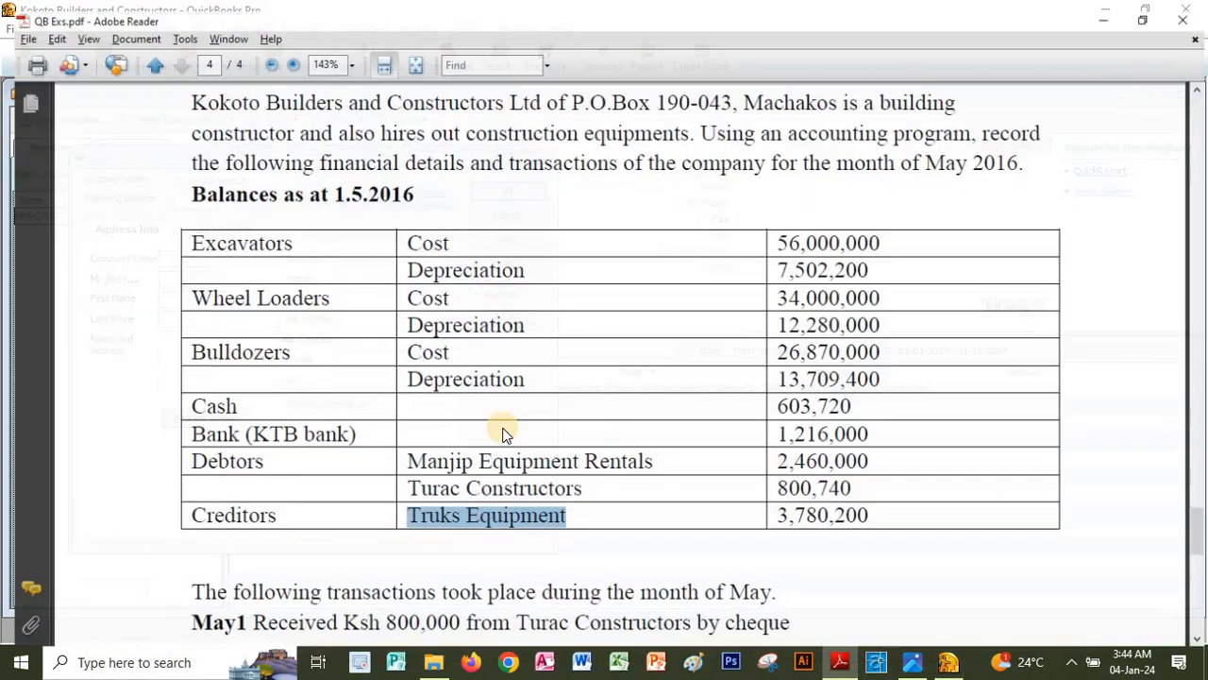
pyautogui.moveTo(866, 511); pyautogui.dragTo(782, 510)
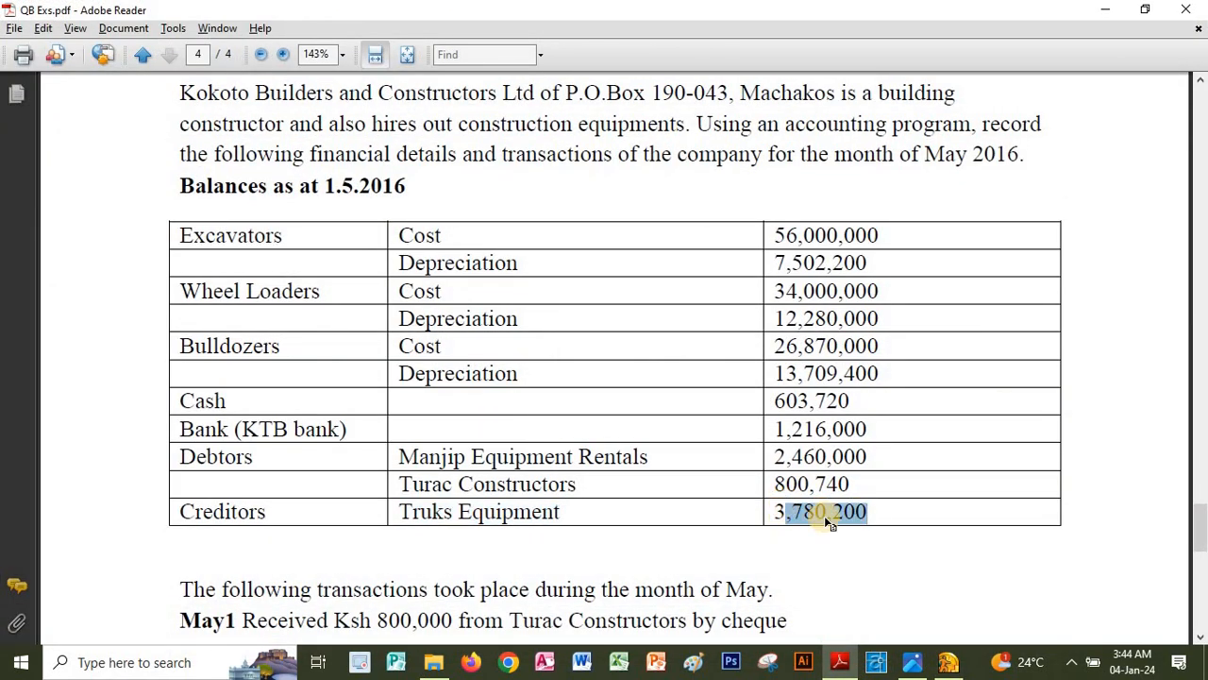
pyautogui.click(843, 663)
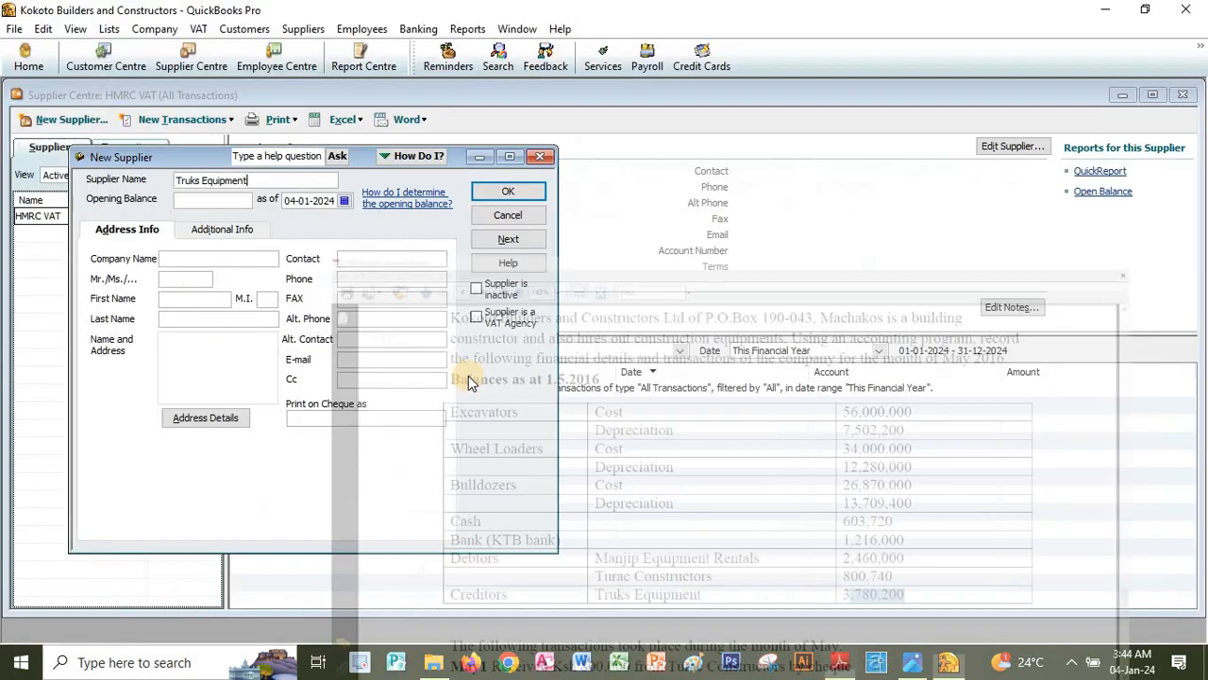
pyautogui.click(253, 201)
pyautogui.write(',780,200')
pyautogui.click(495, 195)
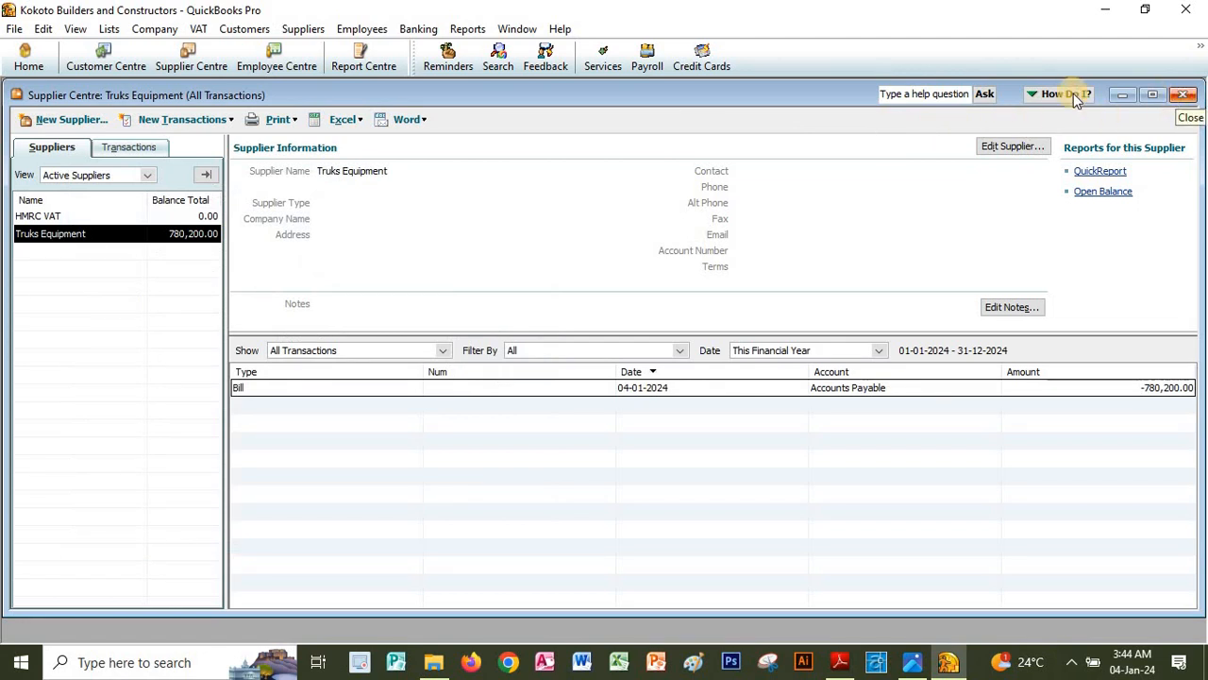
pyautogui.click(1183, 94)
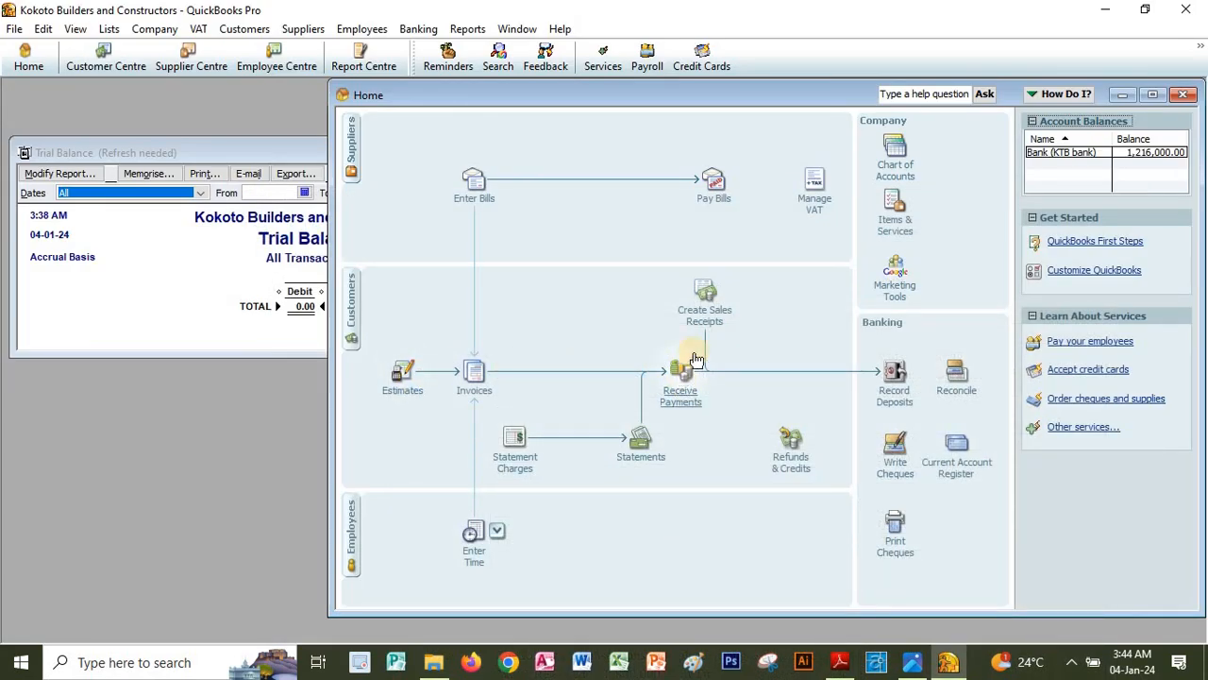
# Step: Refresh the Trial Balance report and turn off the refresh question for all reports and graphs
pyautogui.click(155, 279)
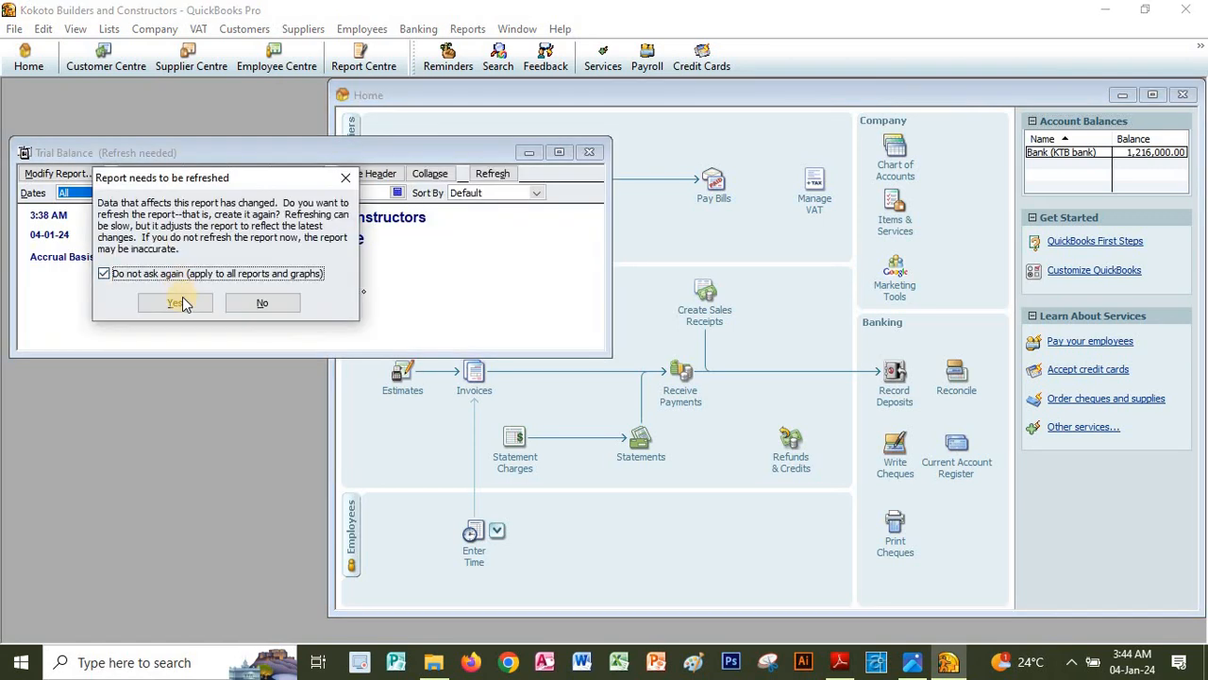
pyautogui.click(106, 270)
pyautogui.click(176, 299)
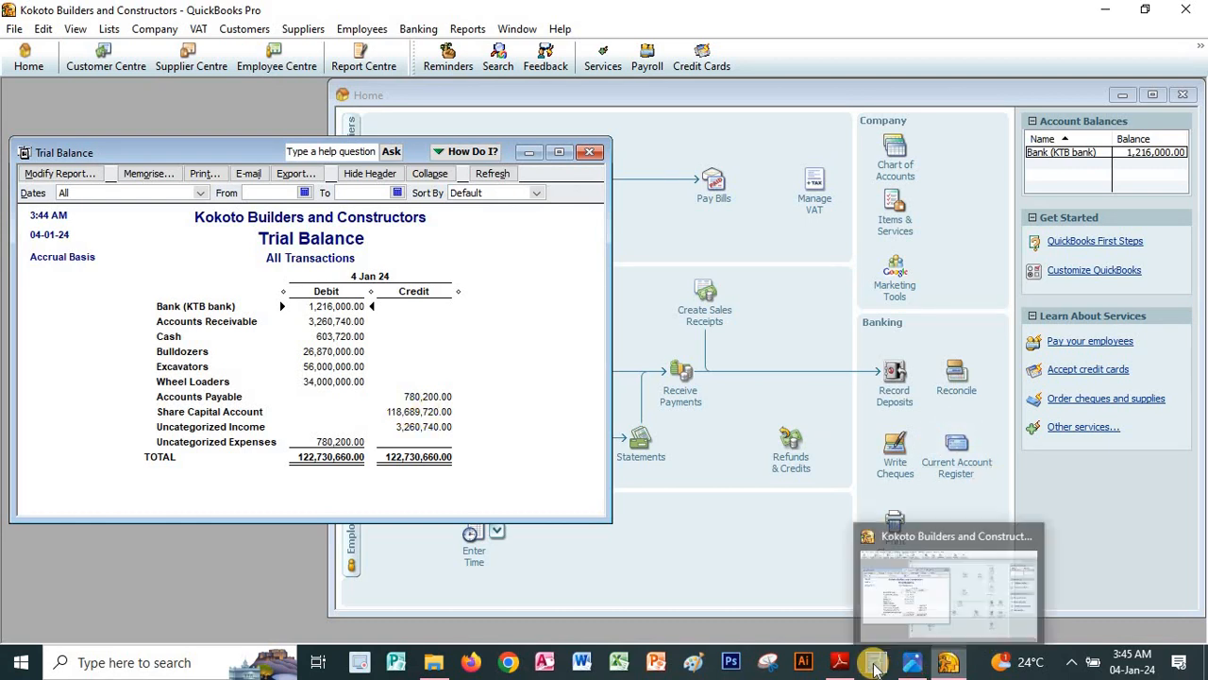
# Step: Review the Excavators depreciation entry in the PDF, and open the Chart of Accounts in QuickBooks
pyautogui.click(837, 663)
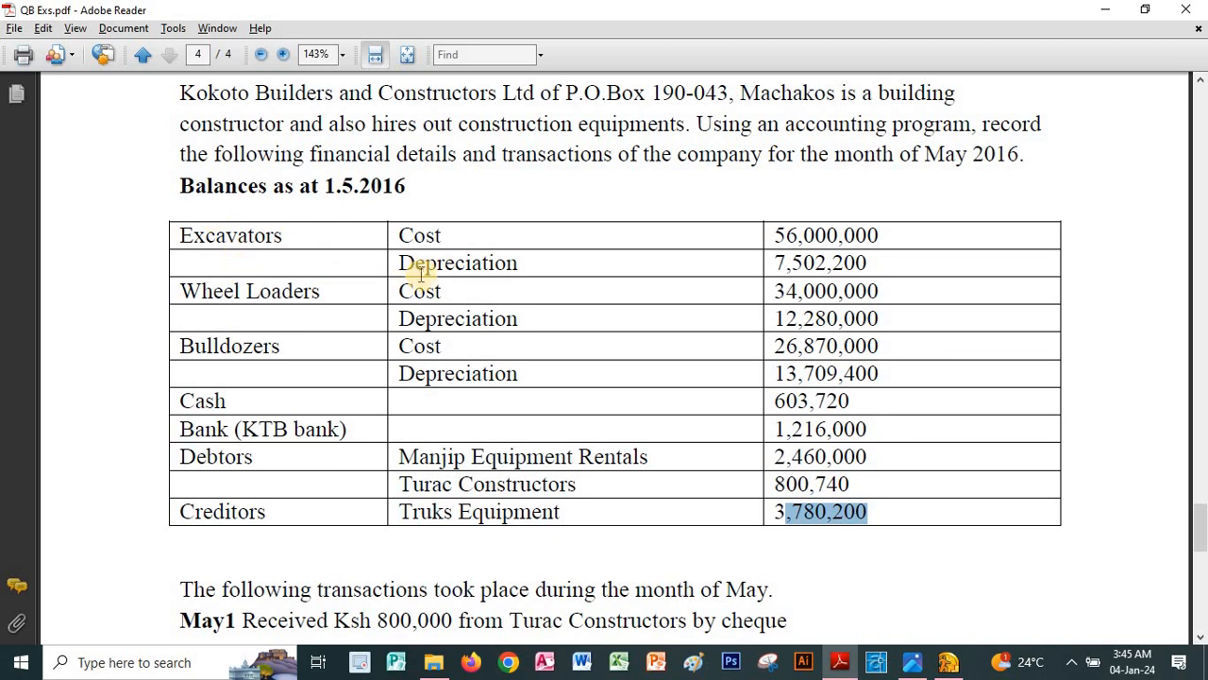
pyautogui.moveTo(400, 263); pyautogui.dragTo(514, 264)
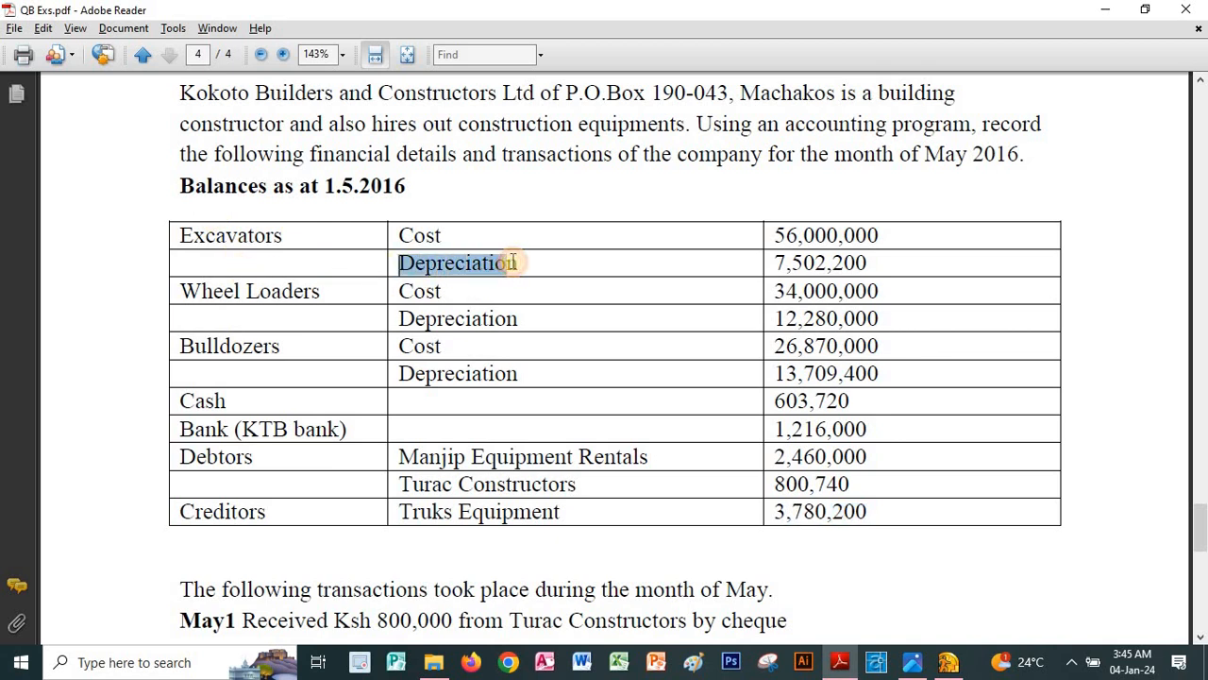
pyautogui.doubleClick(236, 243)
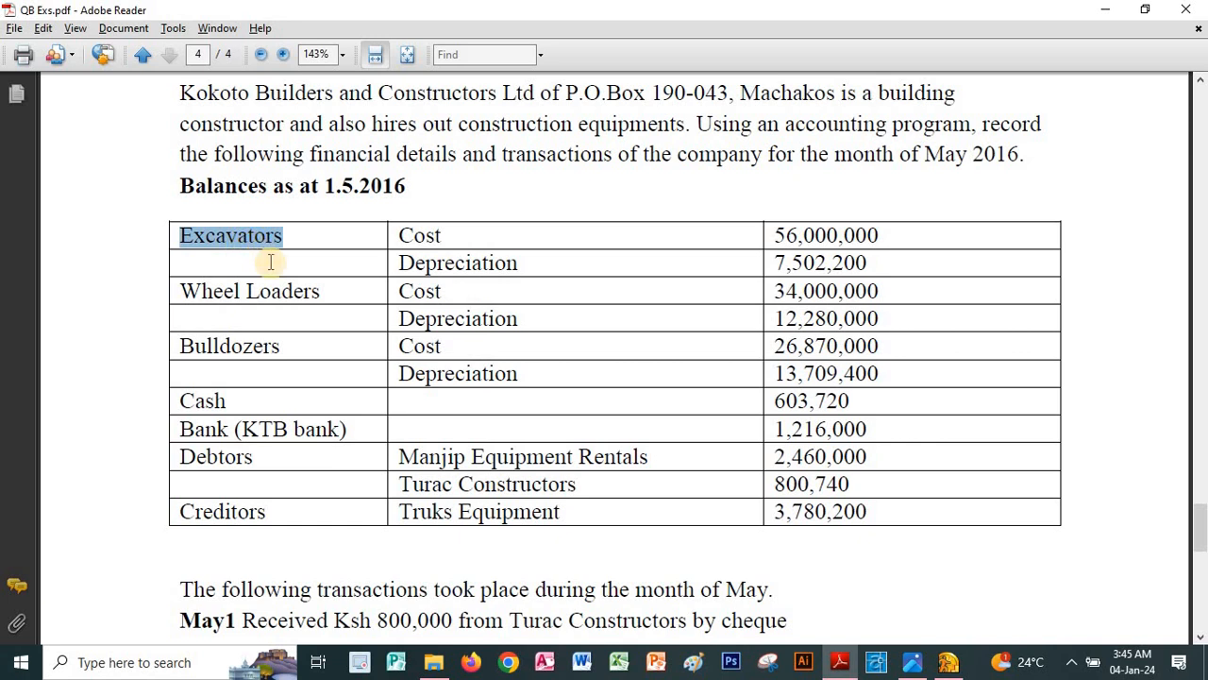
pyautogui.click(949, 664)
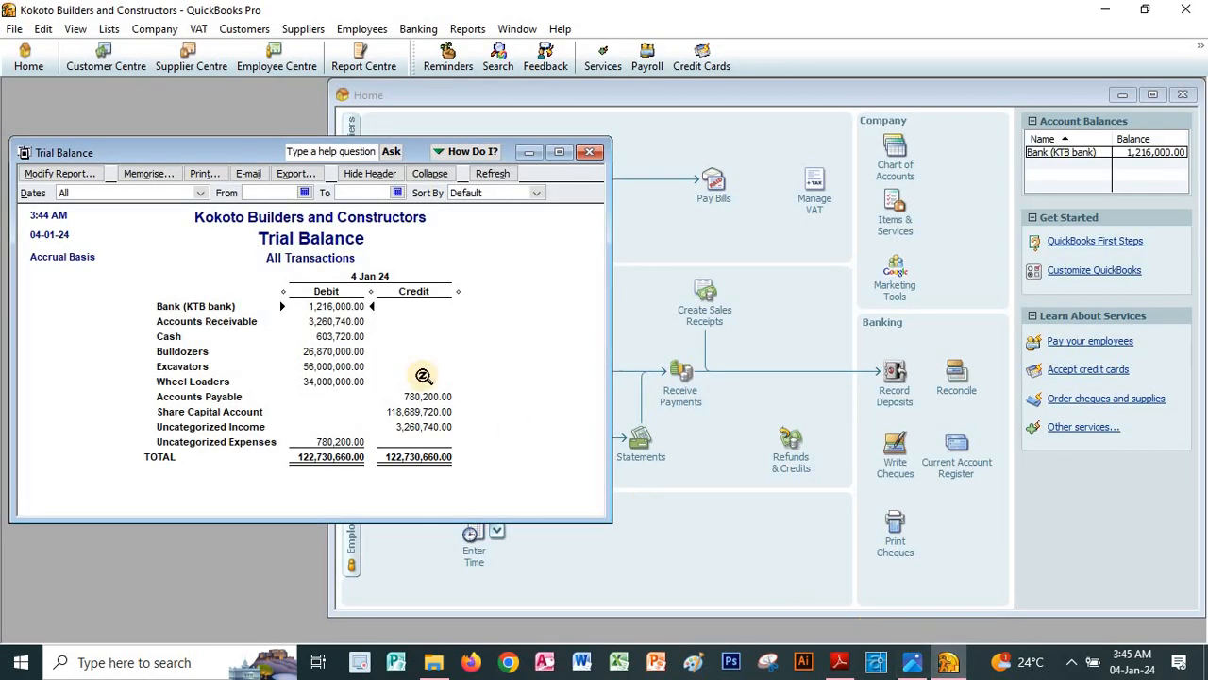
pyautogui.click(634, 228)
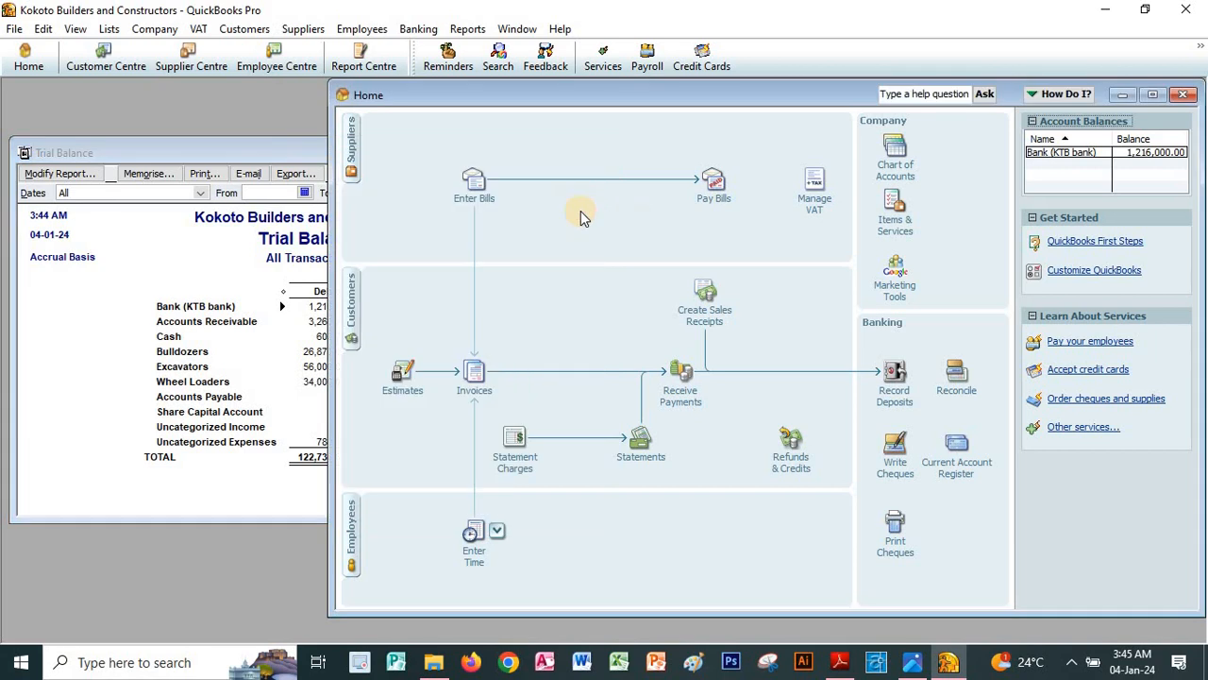
pyautogui.click(895, 168)
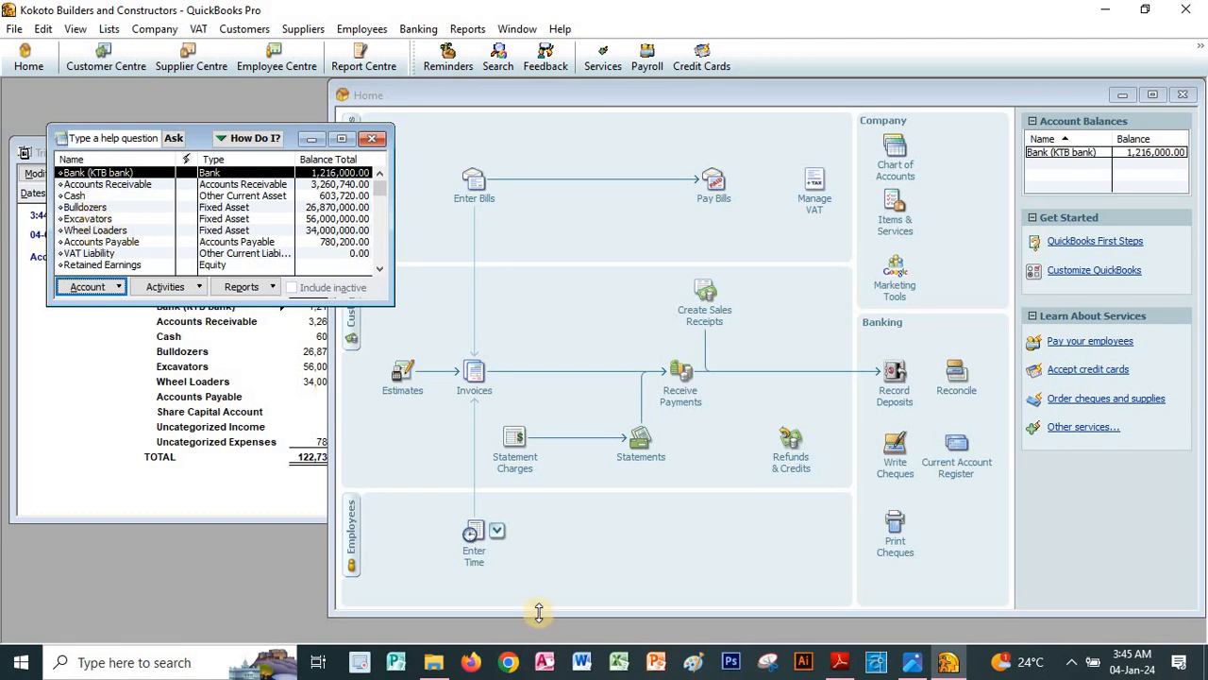
# Step: Recheck the balances table in the PDF and open the register of the Excavators fixed asset account in QuickBooks
pyautogui.click(840, 663)
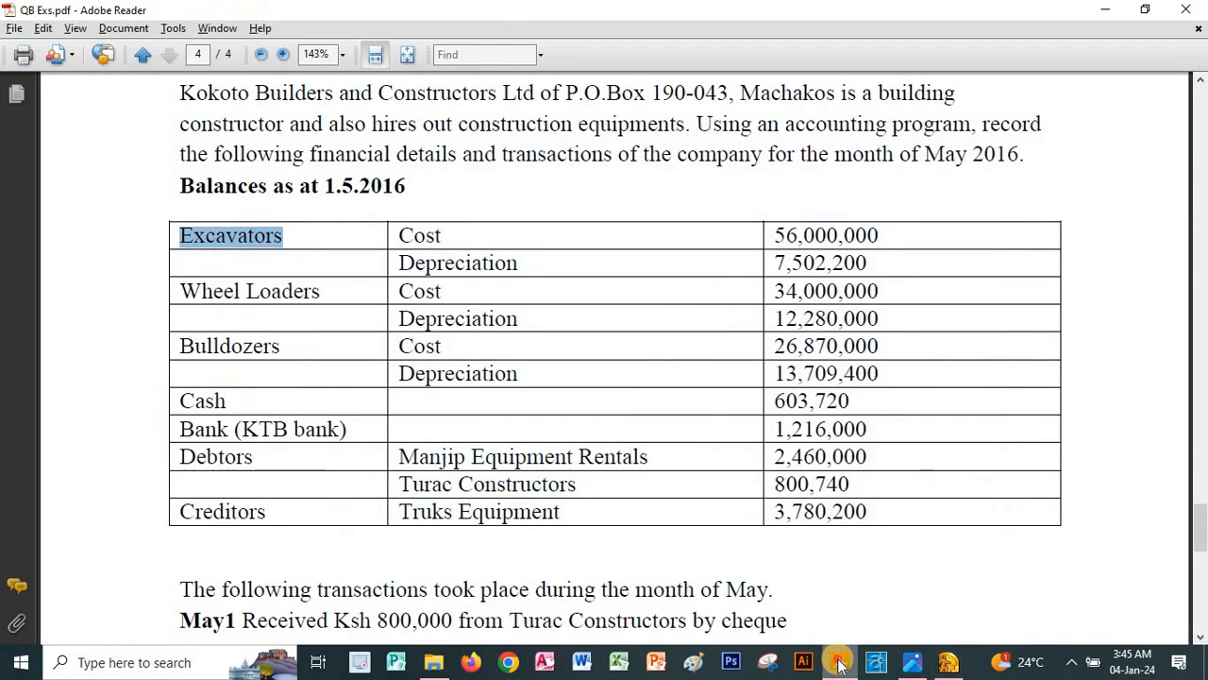
pyautogui.hotkey('alt', 'Tab')
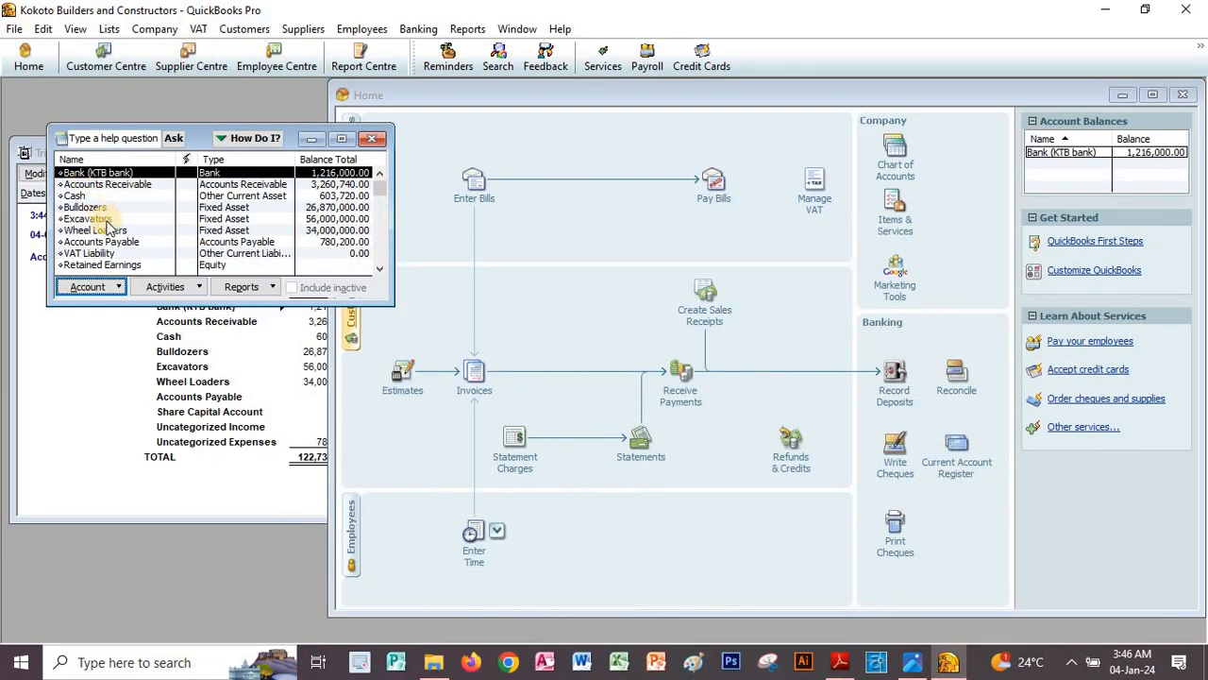
pyautogui.click(106, 219)
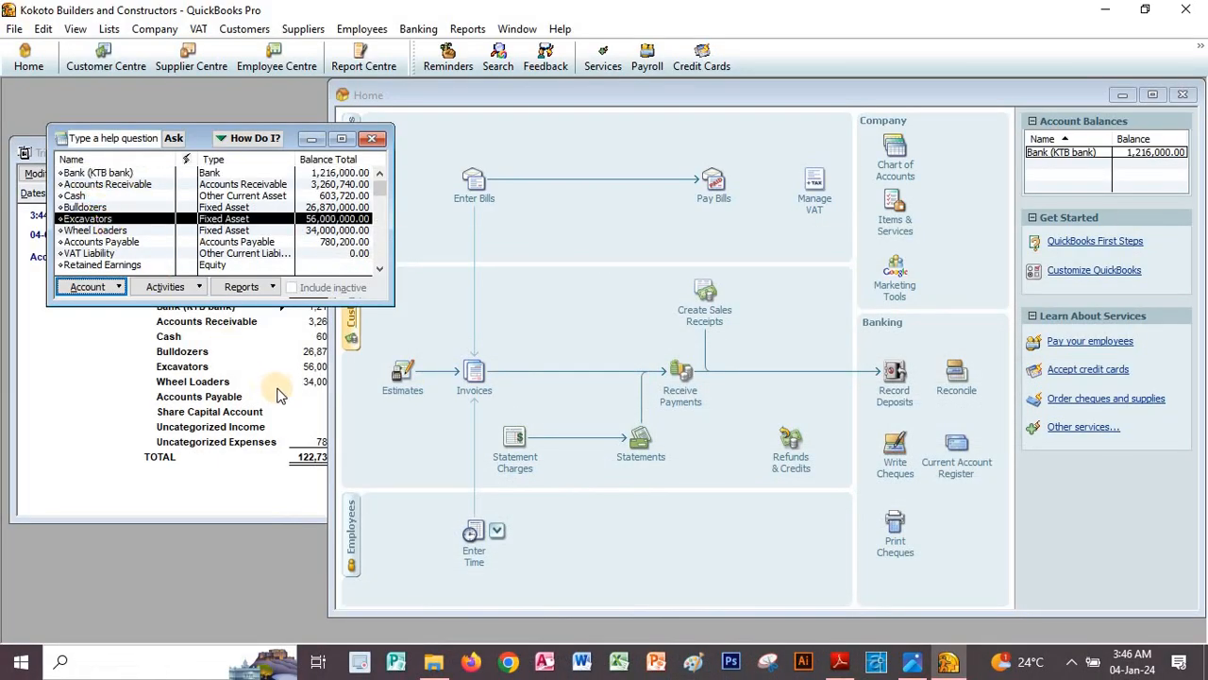
pyautogui.click(196, 289)
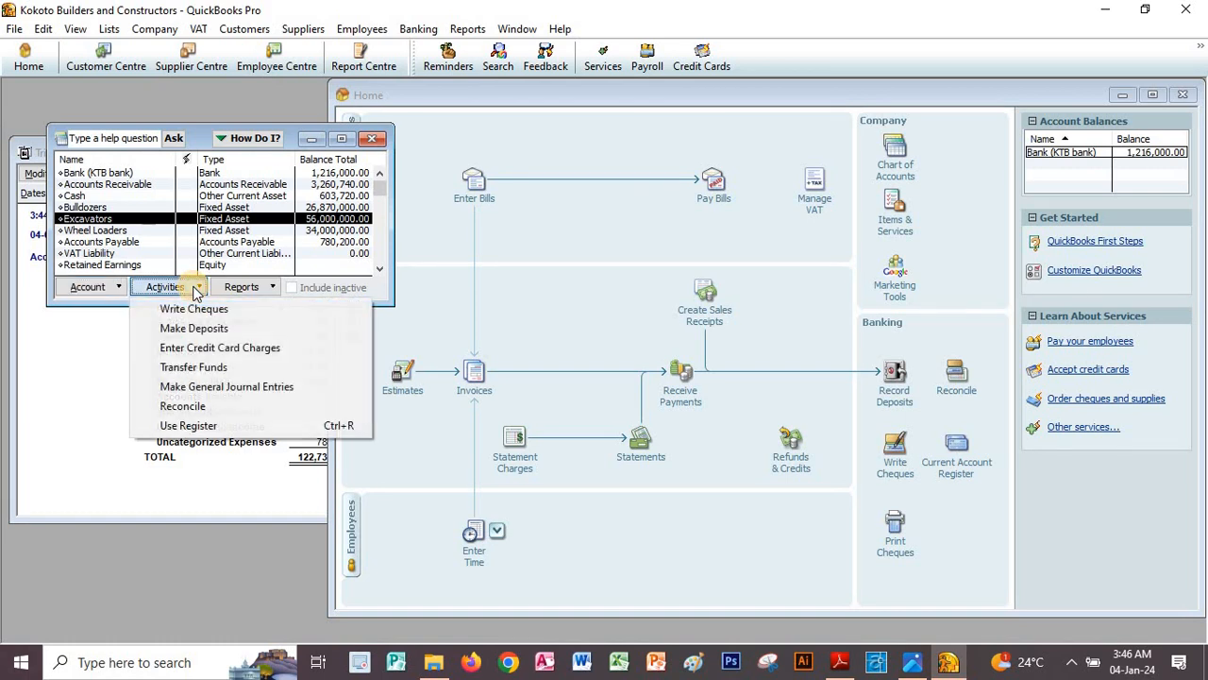
pyautogui.click(211, 425)
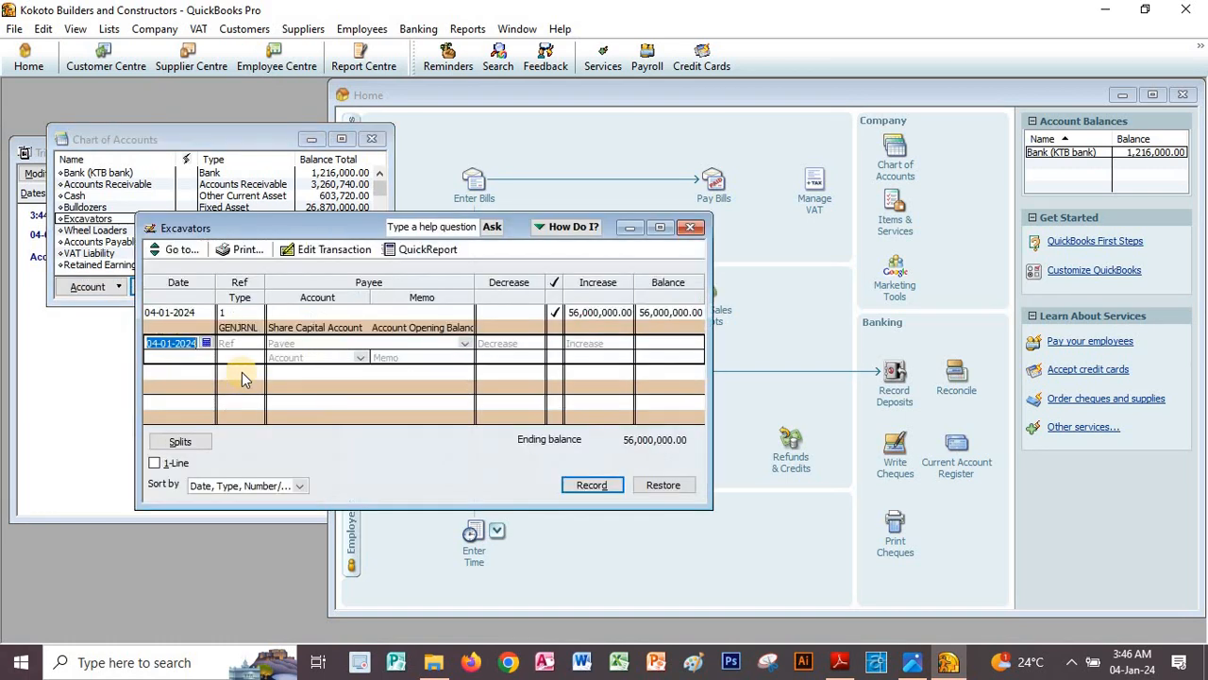
# Step: Create a new expense account named Excavators Dep and assign it to the blank entry in the Excavators register
pyautogui.click(360, 357)
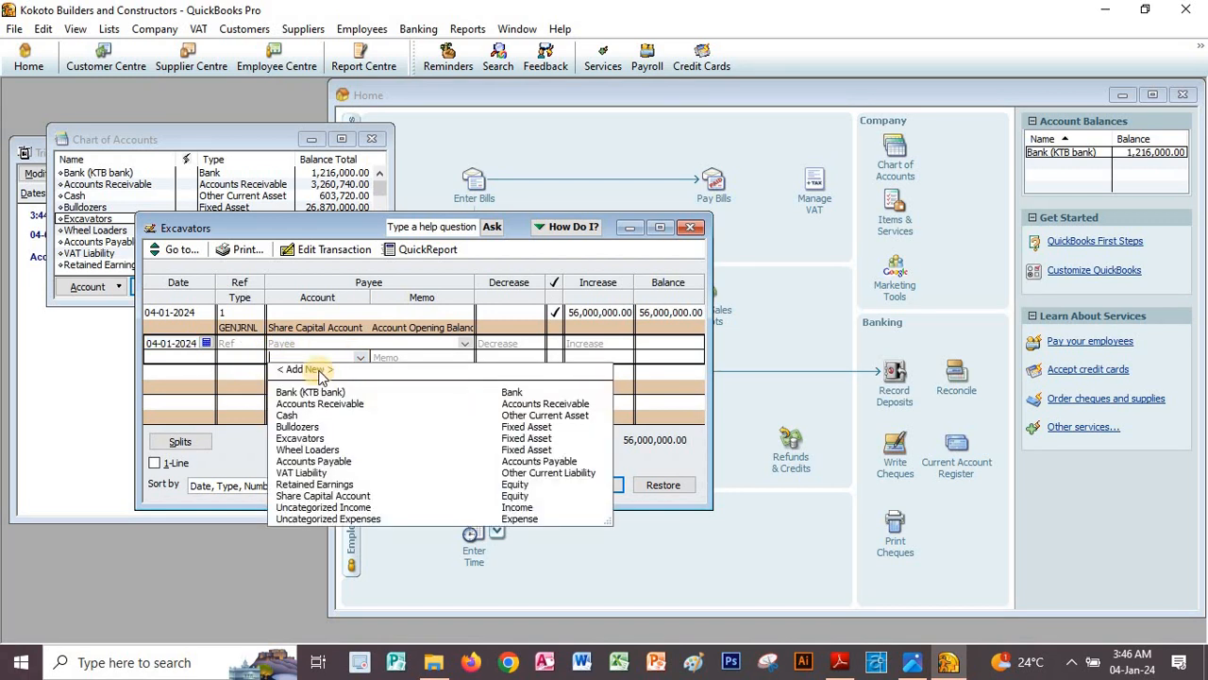
pyautogui.click(316, 369)
pyautogui.click(204, 197)
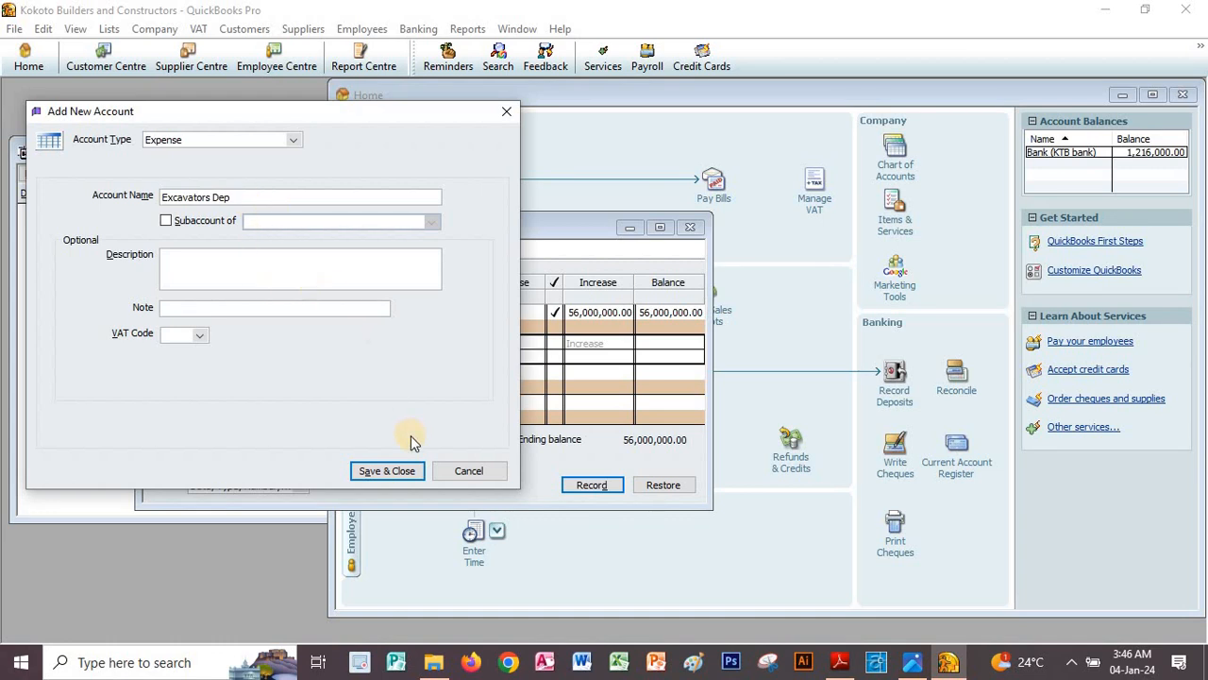
pyautogui.click(390, 471)
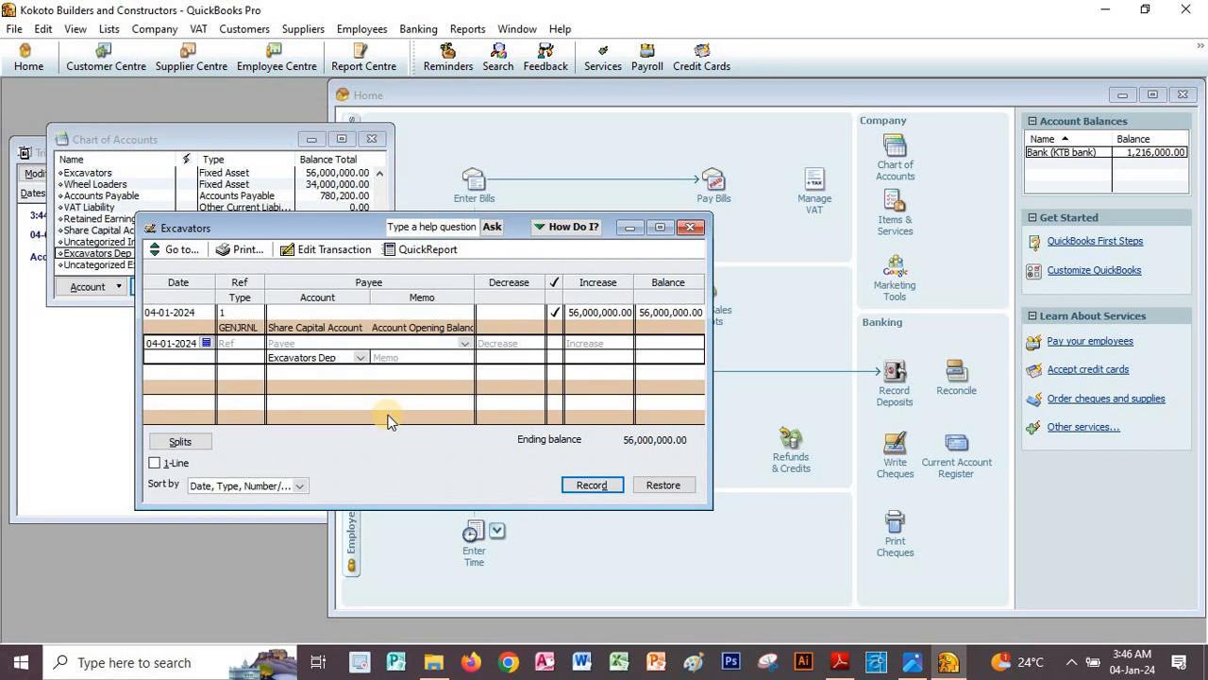
# Step: Copy the Excavators depreciation from the PDF, record it as a decrease of 7,502,200 in the Excavators register, and close the register
pyautogui.click(496, 342)
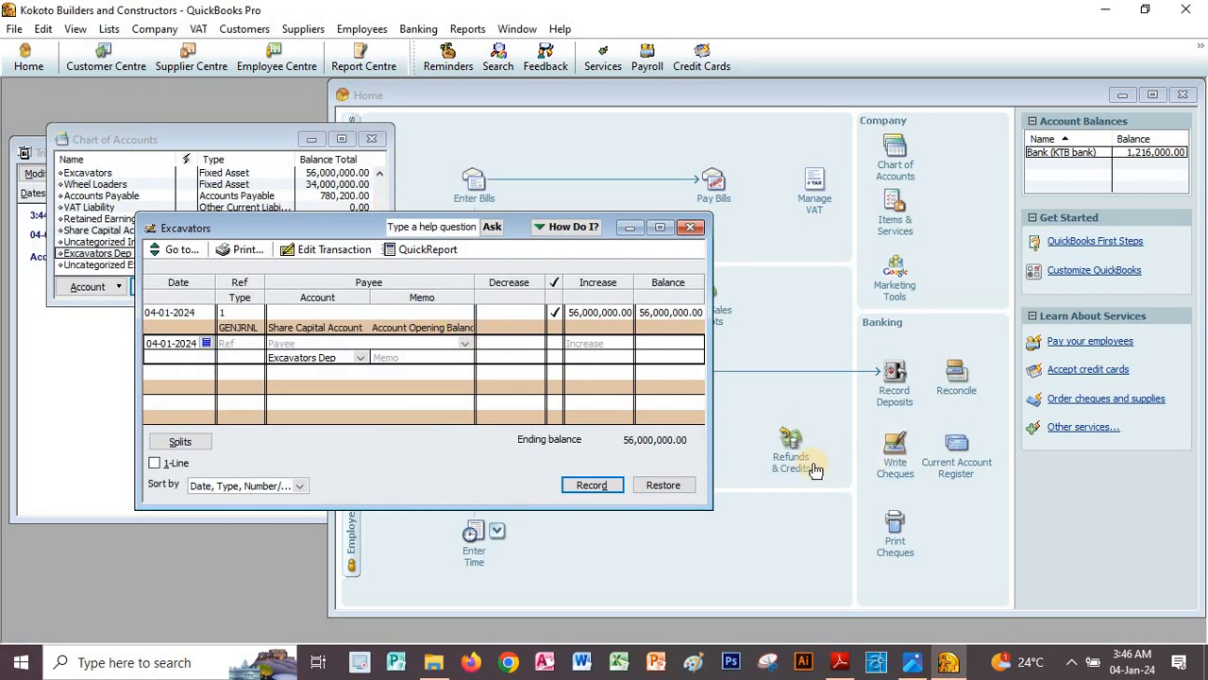
pyautogui.click(850, 664)
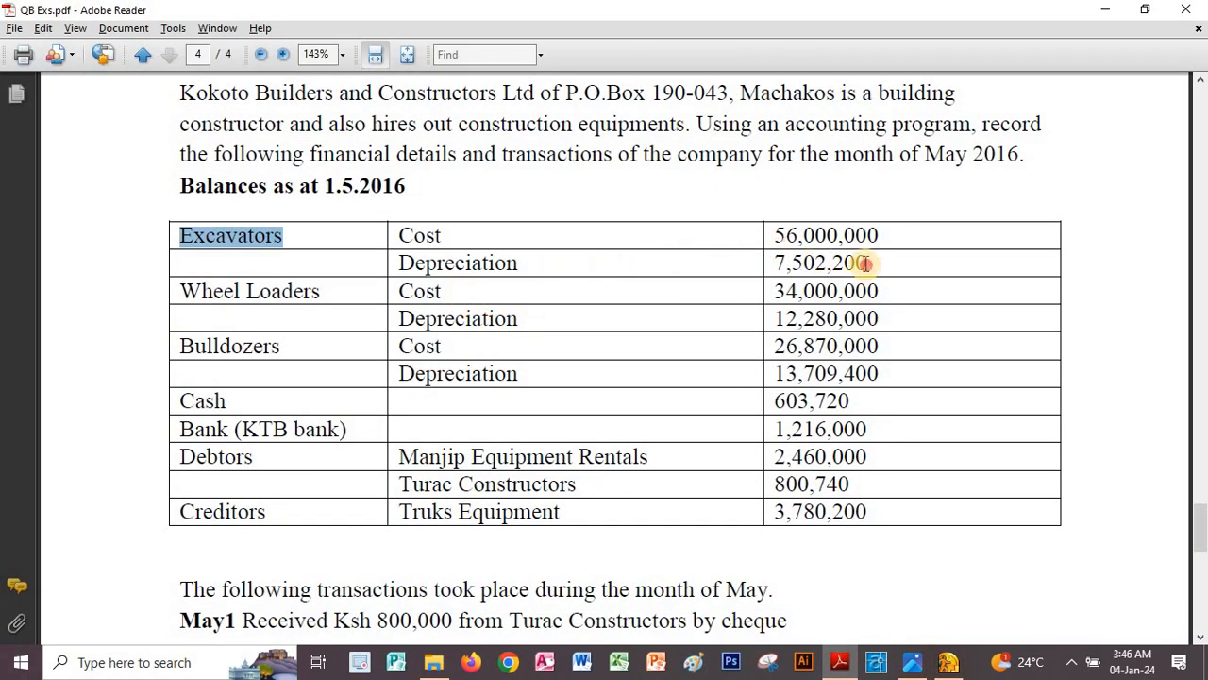
pyautogui.moveTo(865, 264); pyautogui.dragTo(760, 280)
pyautogui.hotkey('ctrl', 'c')
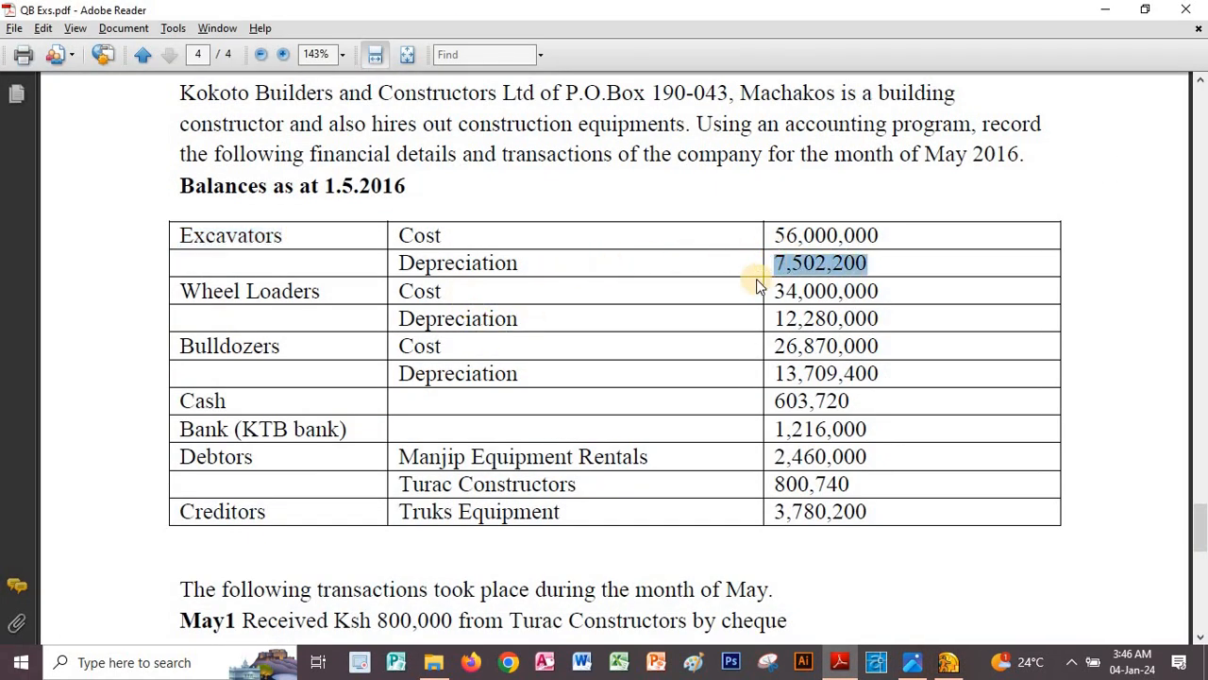
pyautogui.click(951, 663)
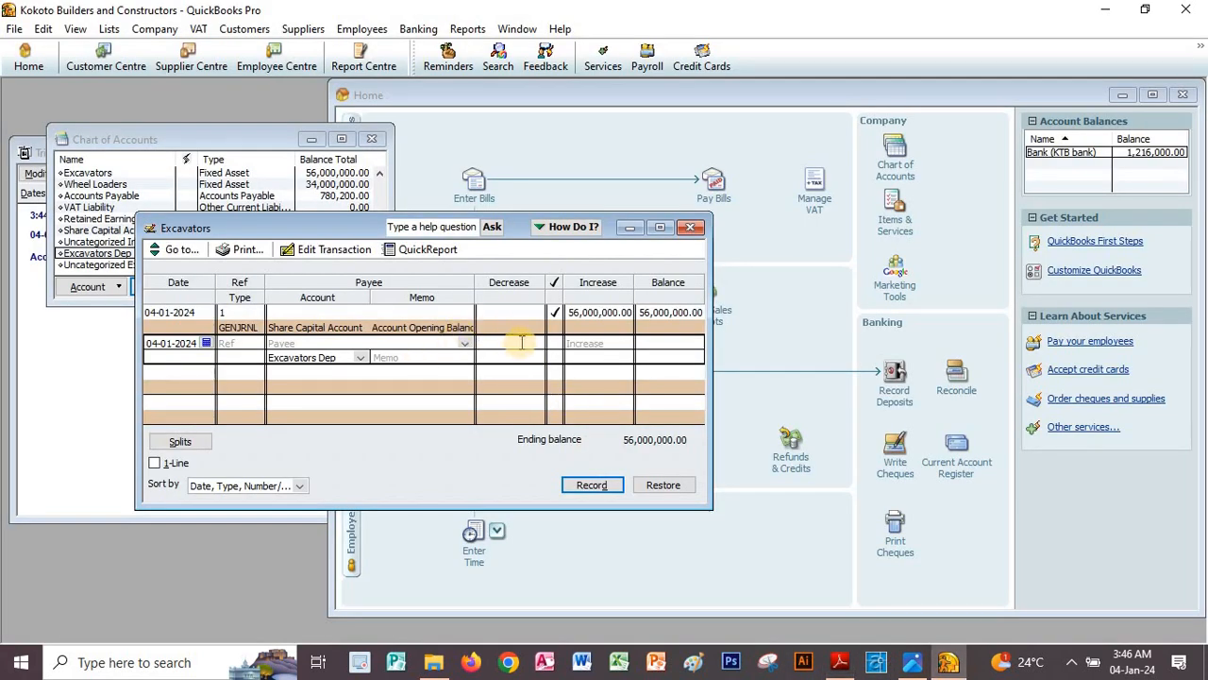
pyautogui.click(521, 342)
pyautogui.hotkey('ctrl', 'v')
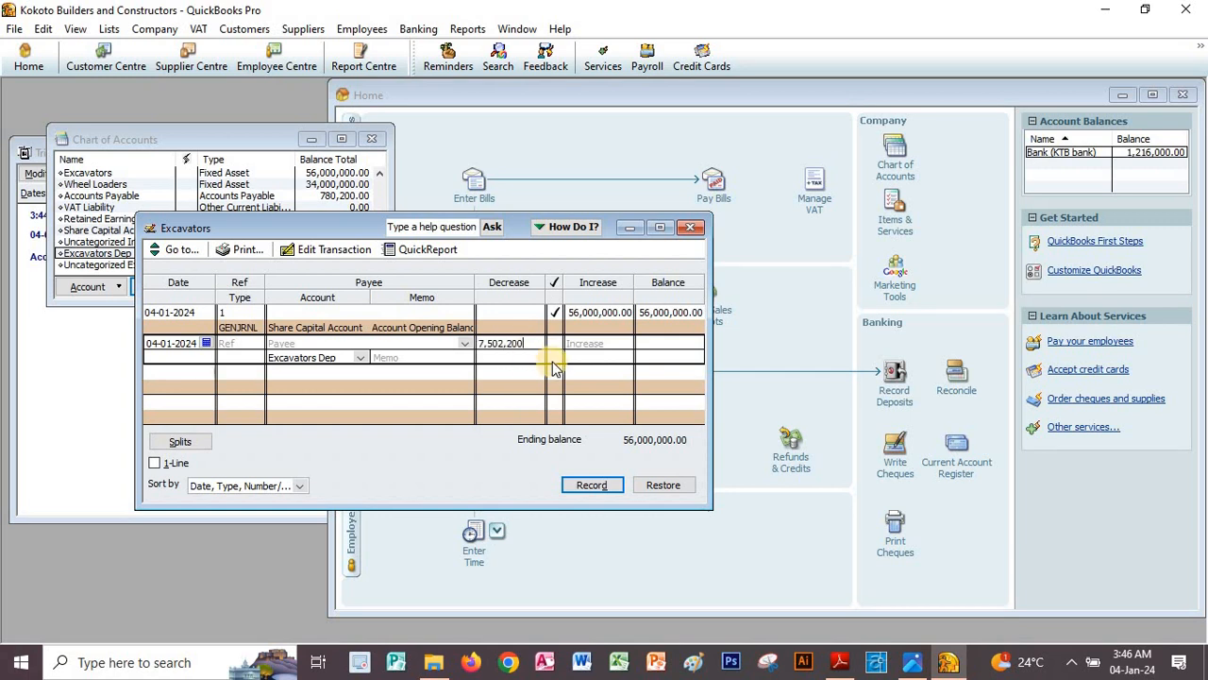
pyautogui.click(587, 486)
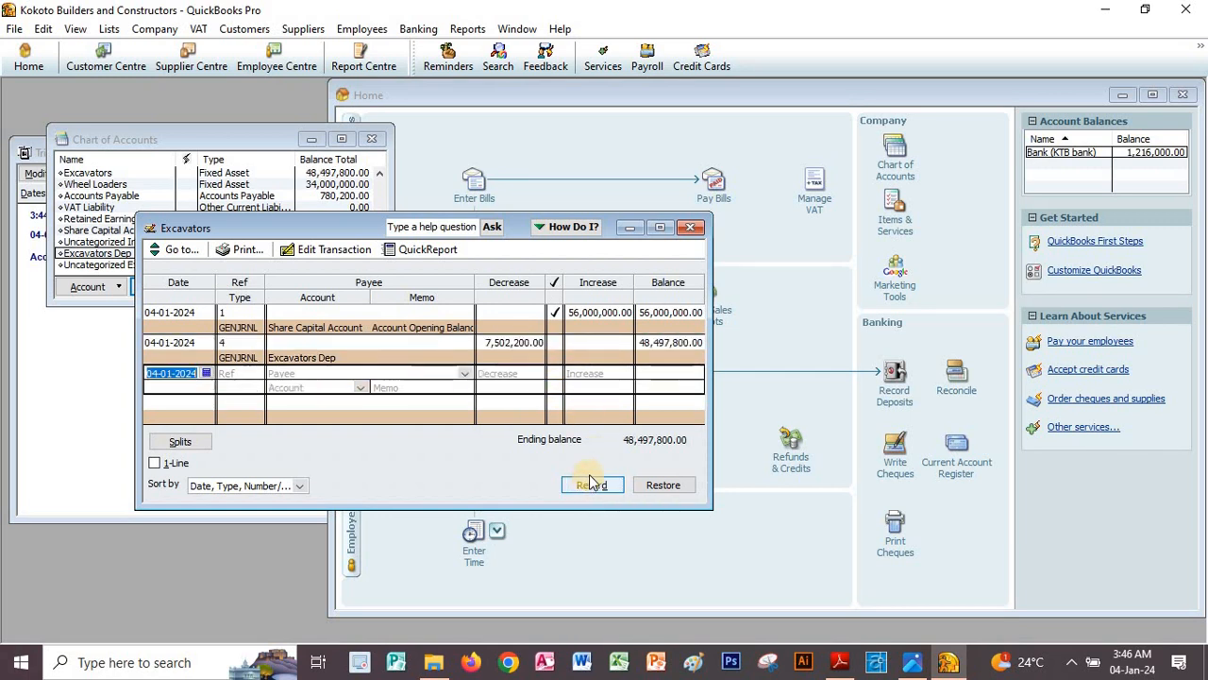
pyautogui.click(685, 232)
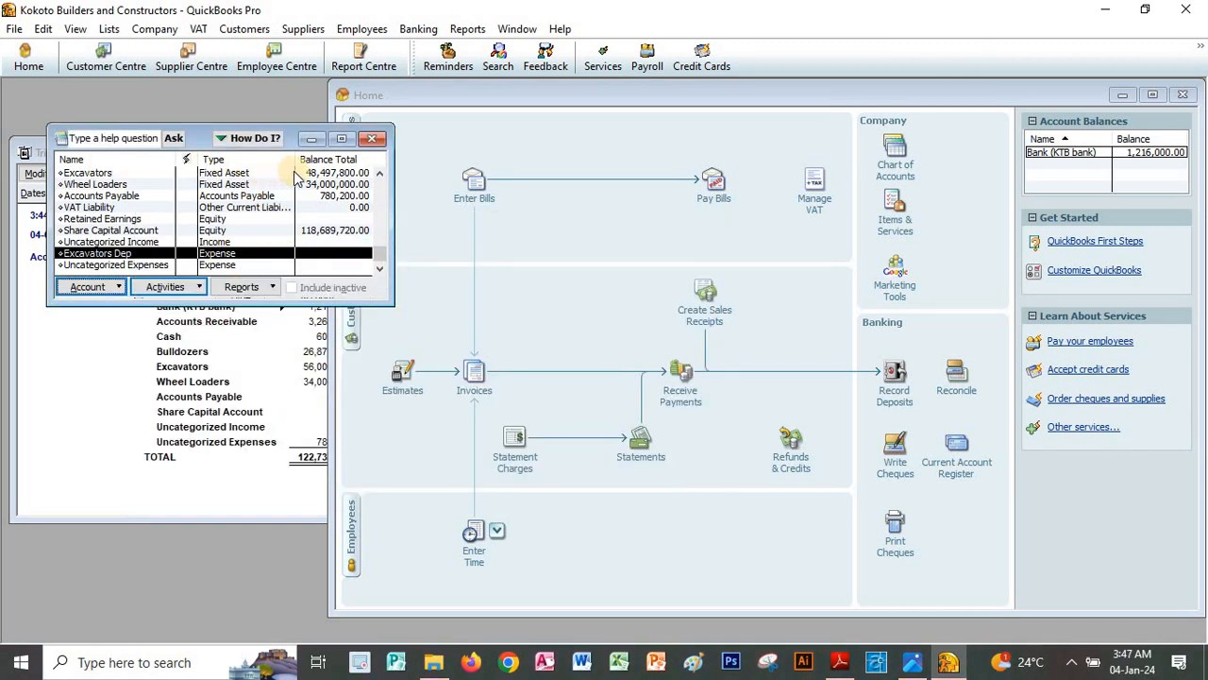
# Step: Reopen the Excavators register from the Chart of Accounts to review the recorded depreciation, and close it
pyautogui.click(326, 174)
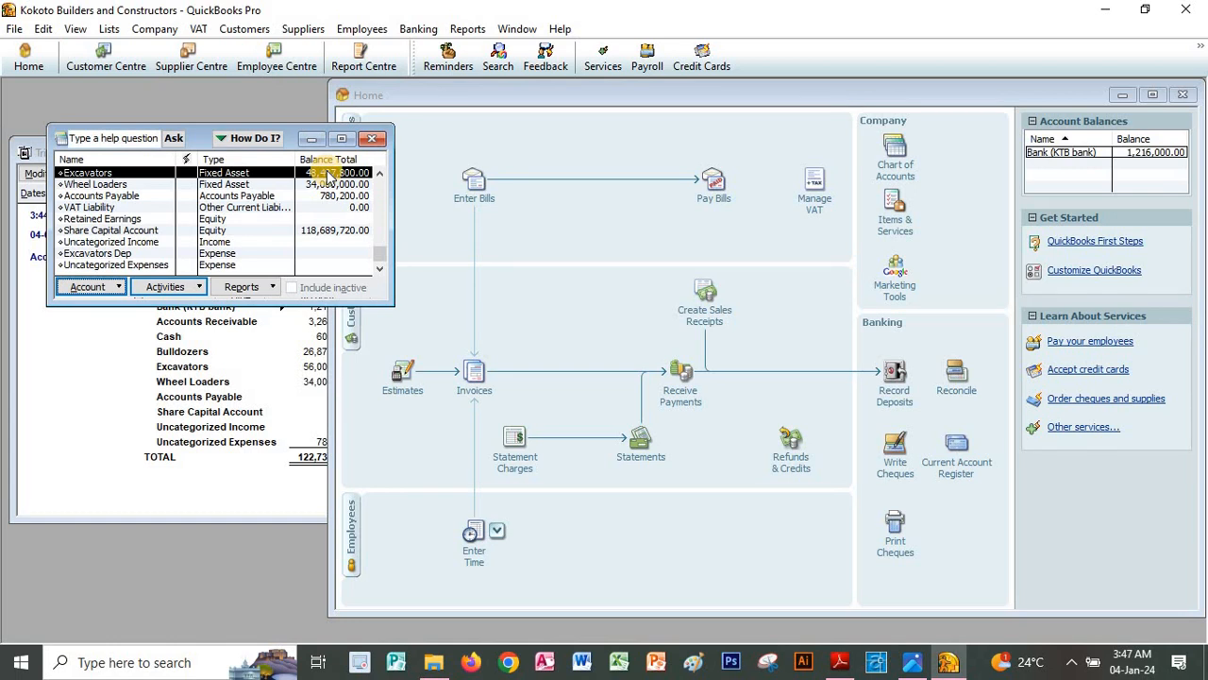
pyautogui.doubleClick(327, 175)
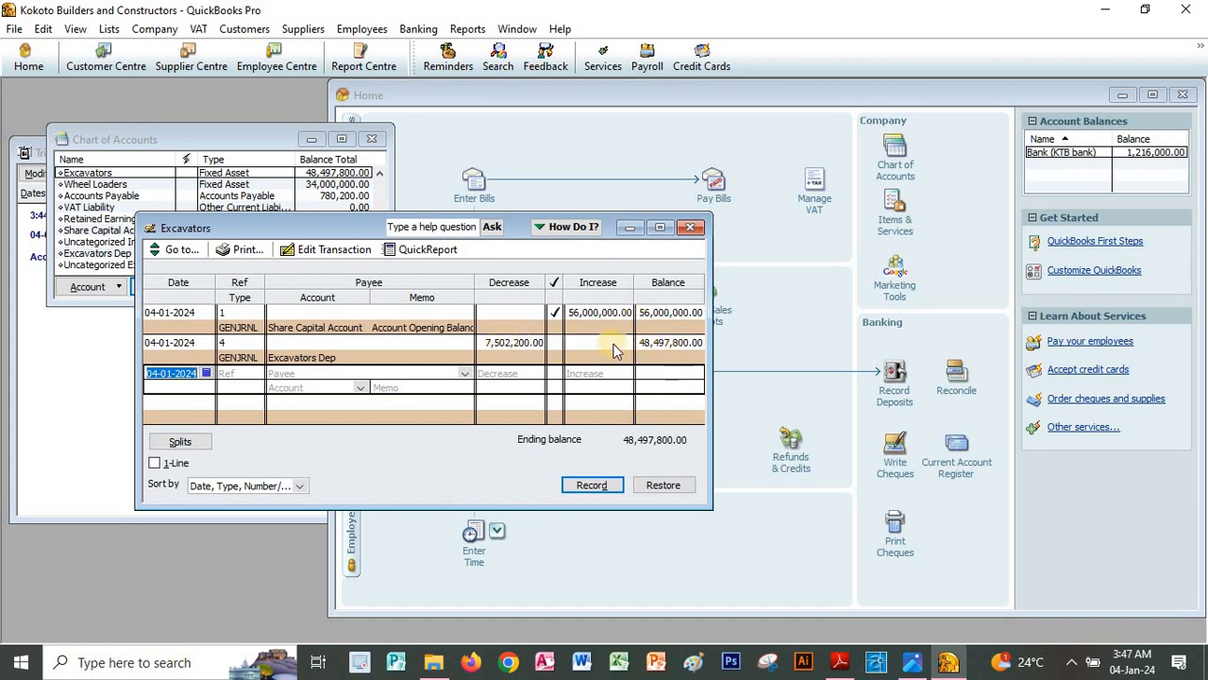
pyautogui.click(690, 228)
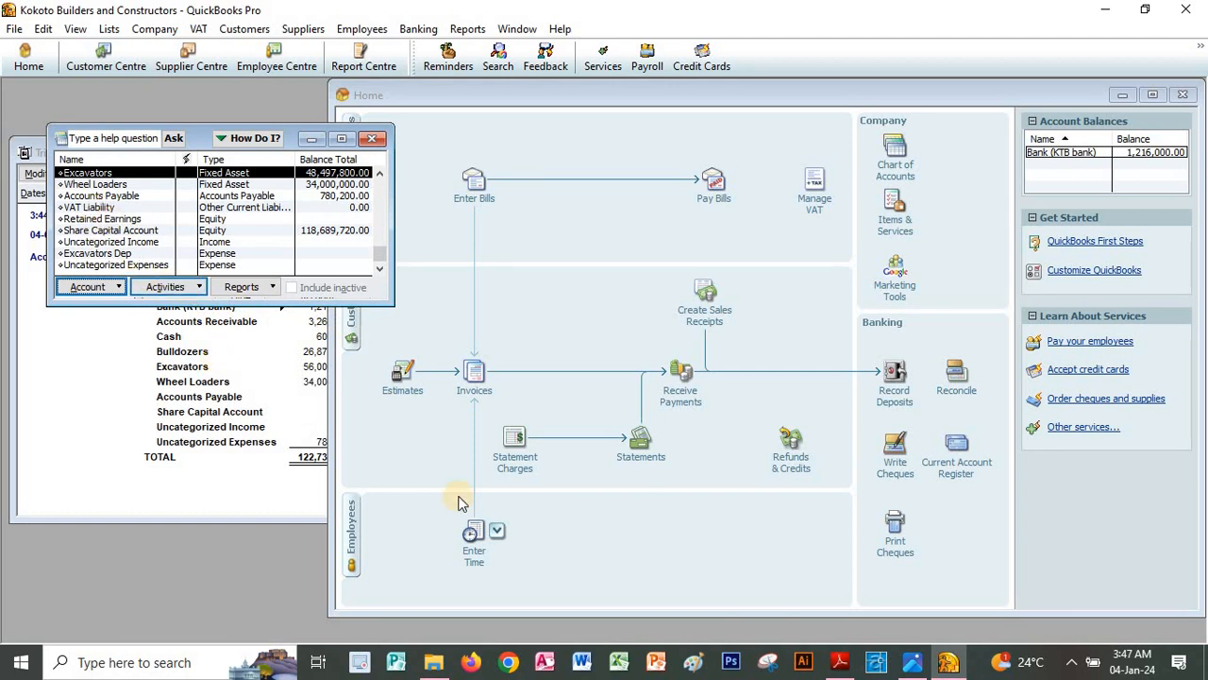
# Step: Select the Wheel Loaders name in the PDF balances table and open the Wheel Loaders account register in QuickBooks
pyautogui.click(840, 660)
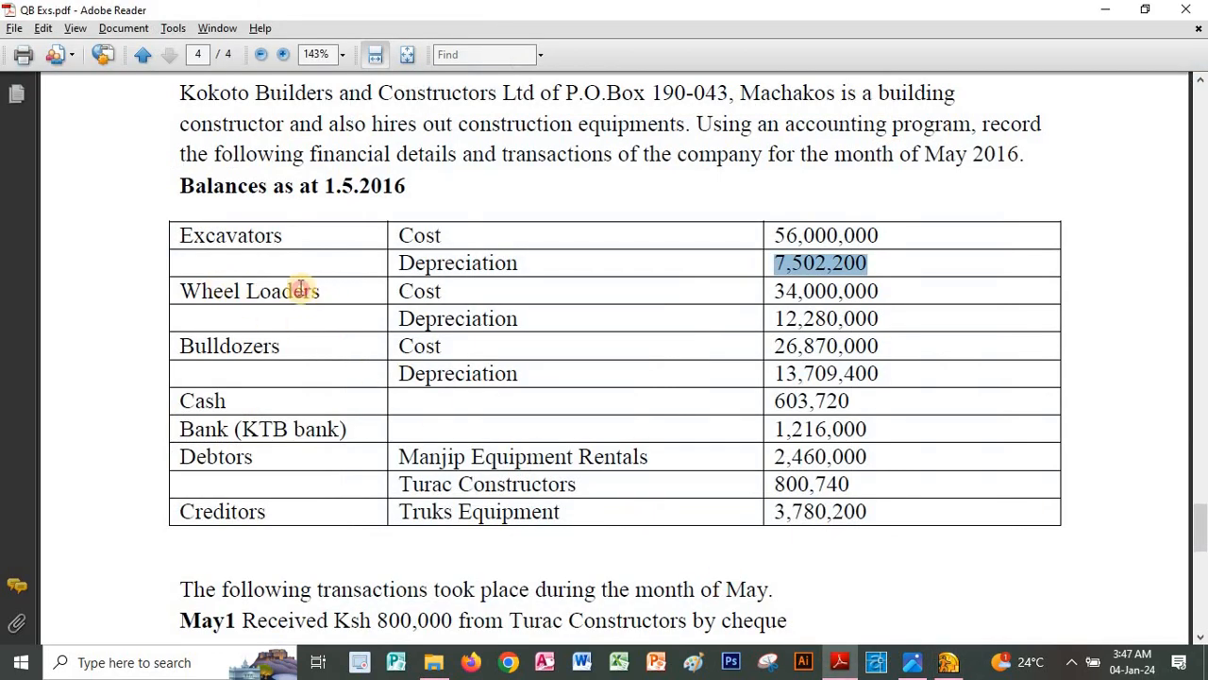
pyautogui.moveTo(313, 290); pyautogui.dragTo(184, 291)
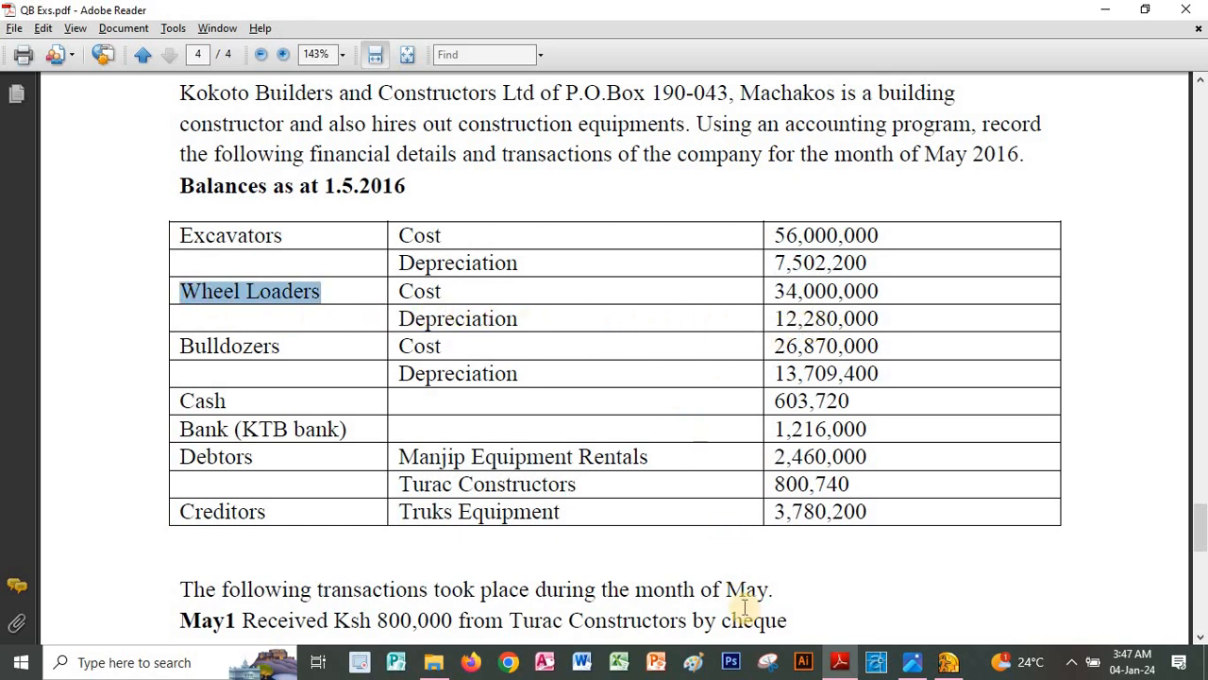
pyautogui.click(951, 662)
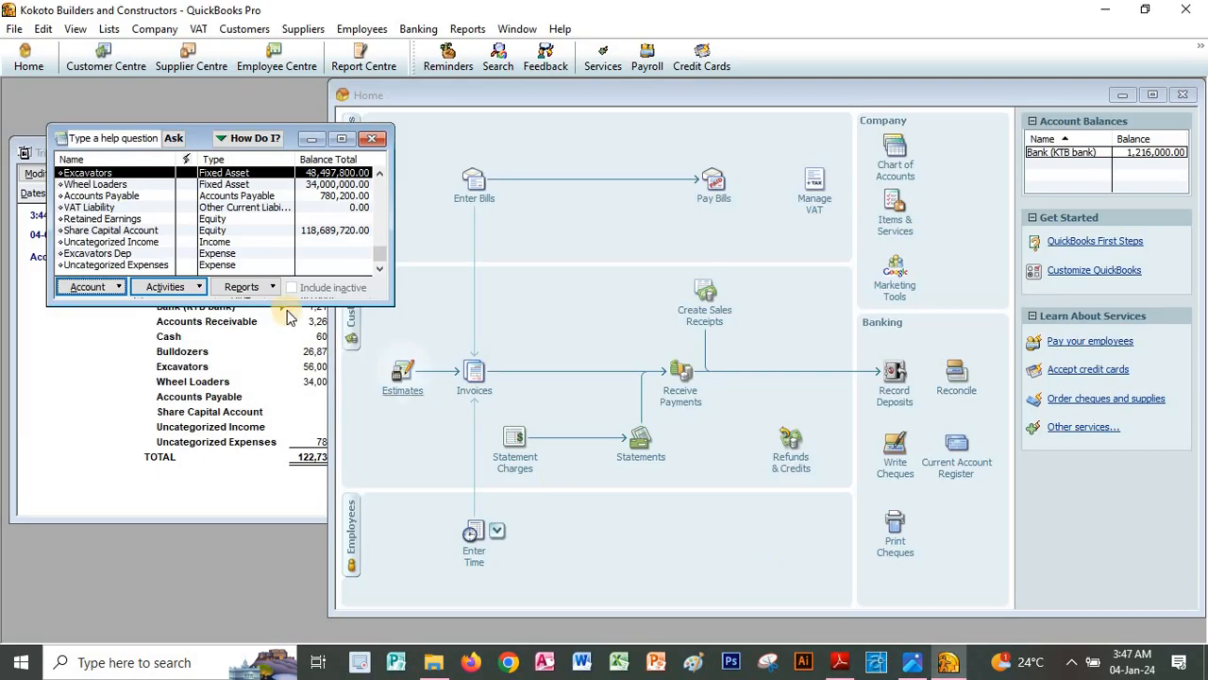
pyautogui.click(97, 185)
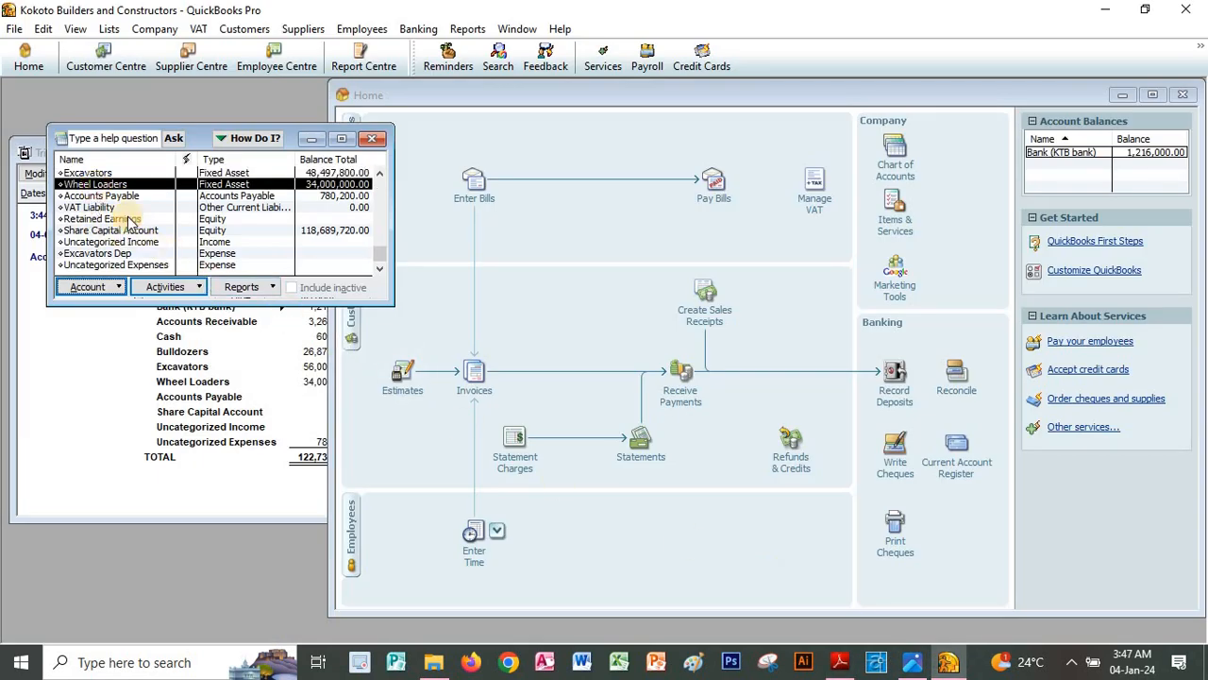
pyautogui.click(198, 292)
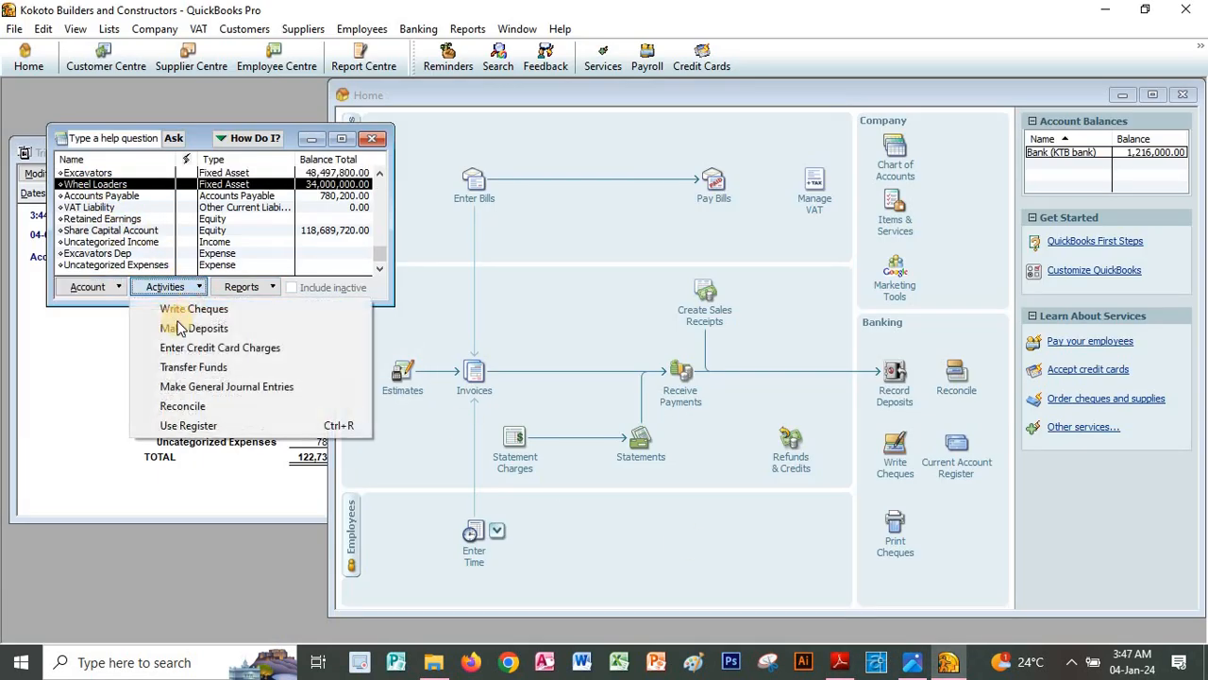
pyautogui.click(194, 424)
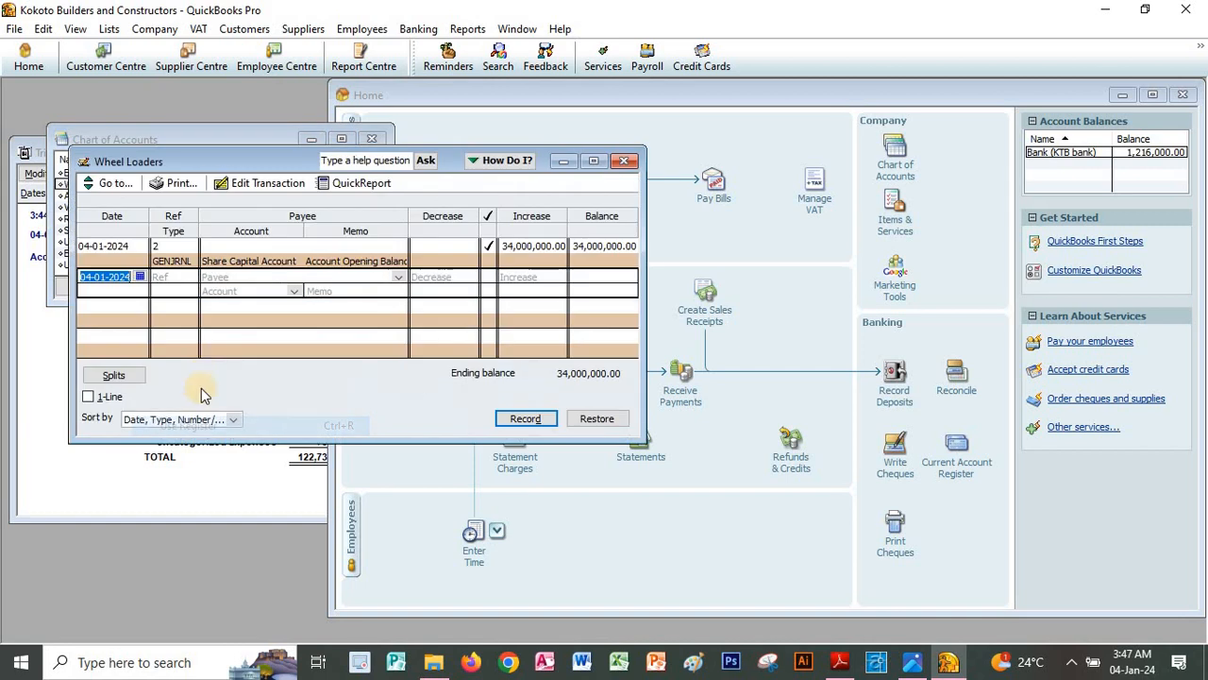
# Step: Create a new expense account named Wheel Loaders Dep for the blank entry in the Wheel Loaders register
pyautogui.click(294, 290)
pyautogui.click(237, 303)
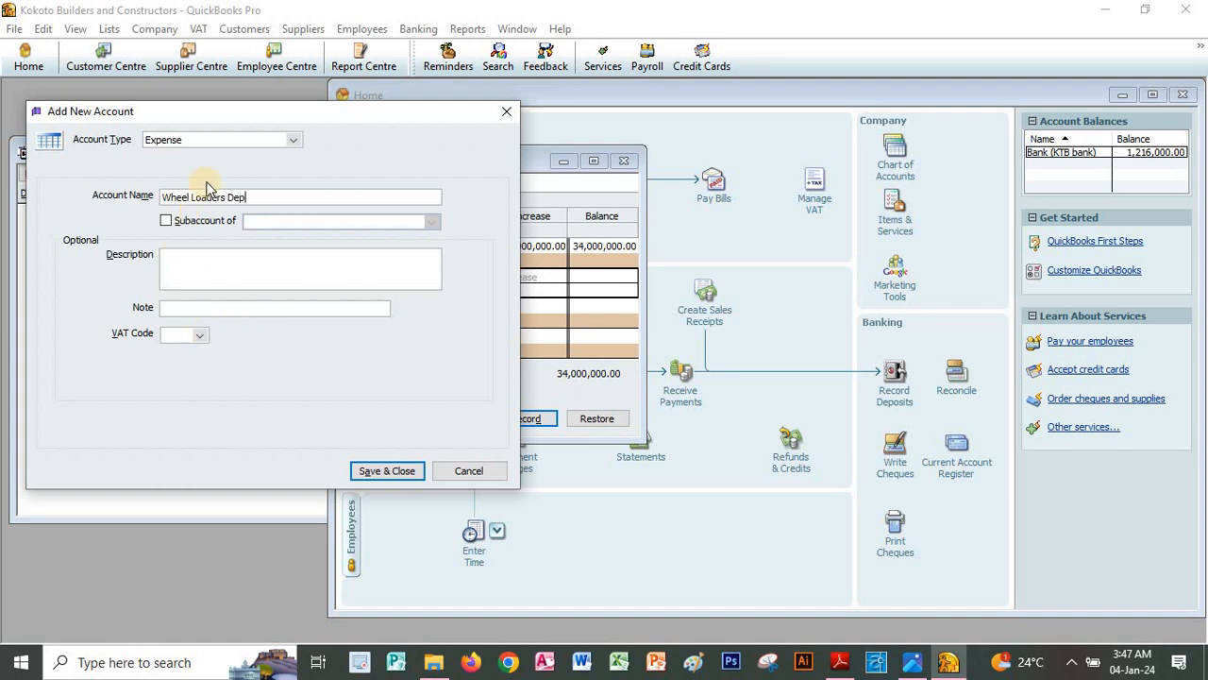
pyautogui.click(382, 471)
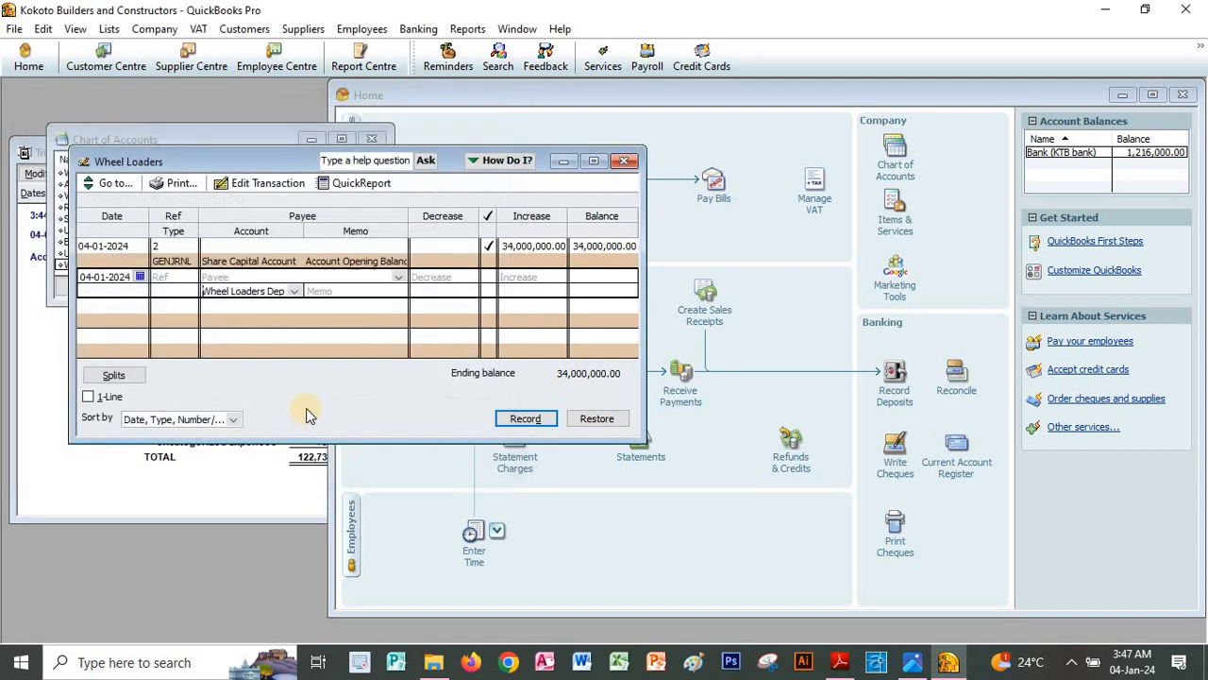
# Step: Copy the Wheel Loaders depreciation from the PDF, record it as a decrease of 12,280,000 in the register, and close the register
pyautogui.click(444, 272)
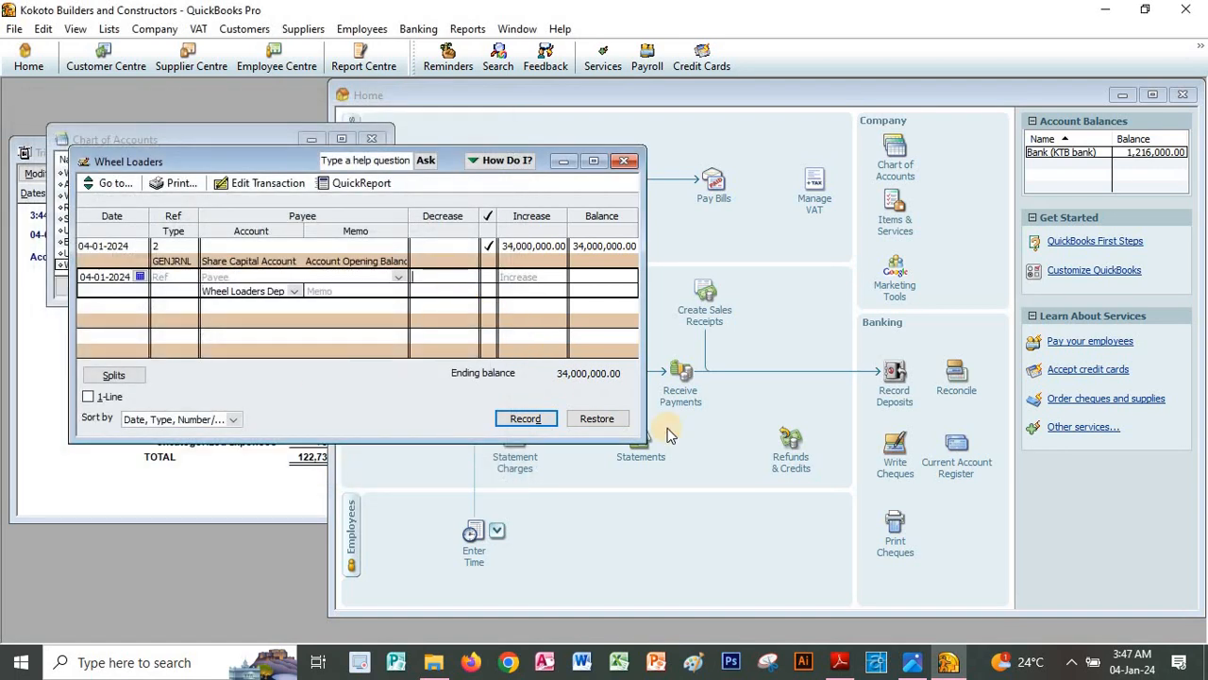
pyautogui.click(841, 663)
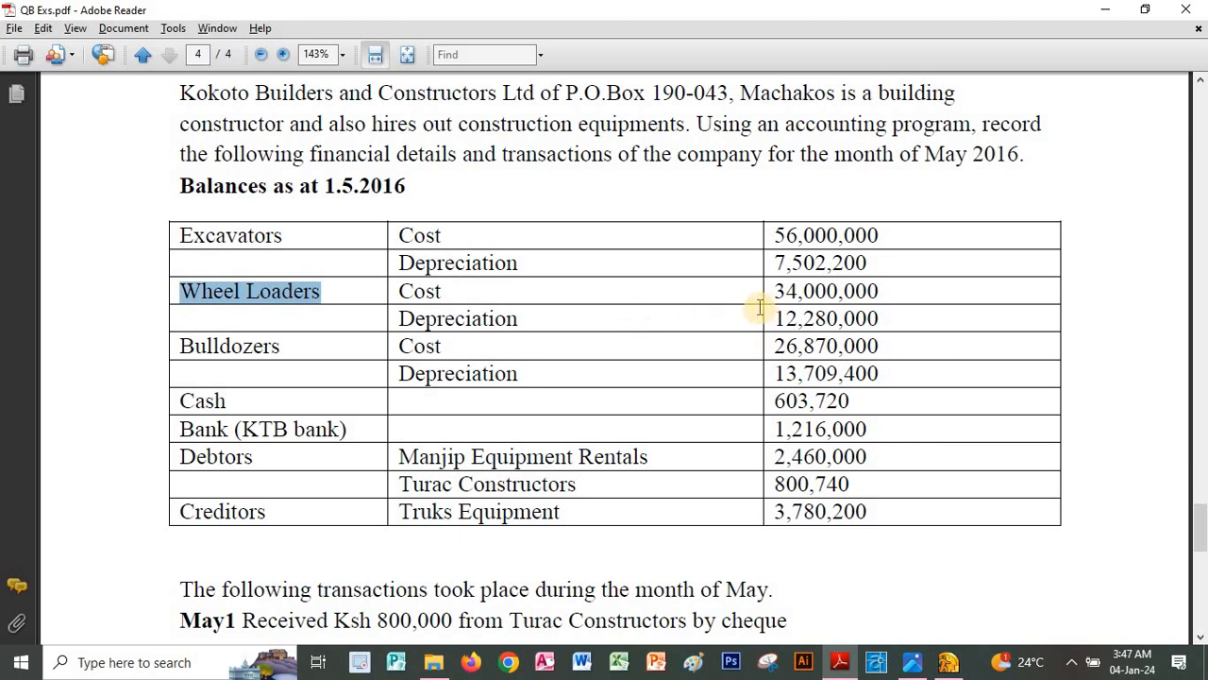
pyautogui.moveTo(878, 318); pyautogui.dragTo(773, 318)
pyautogui.hotkey('ctrl', 'c')
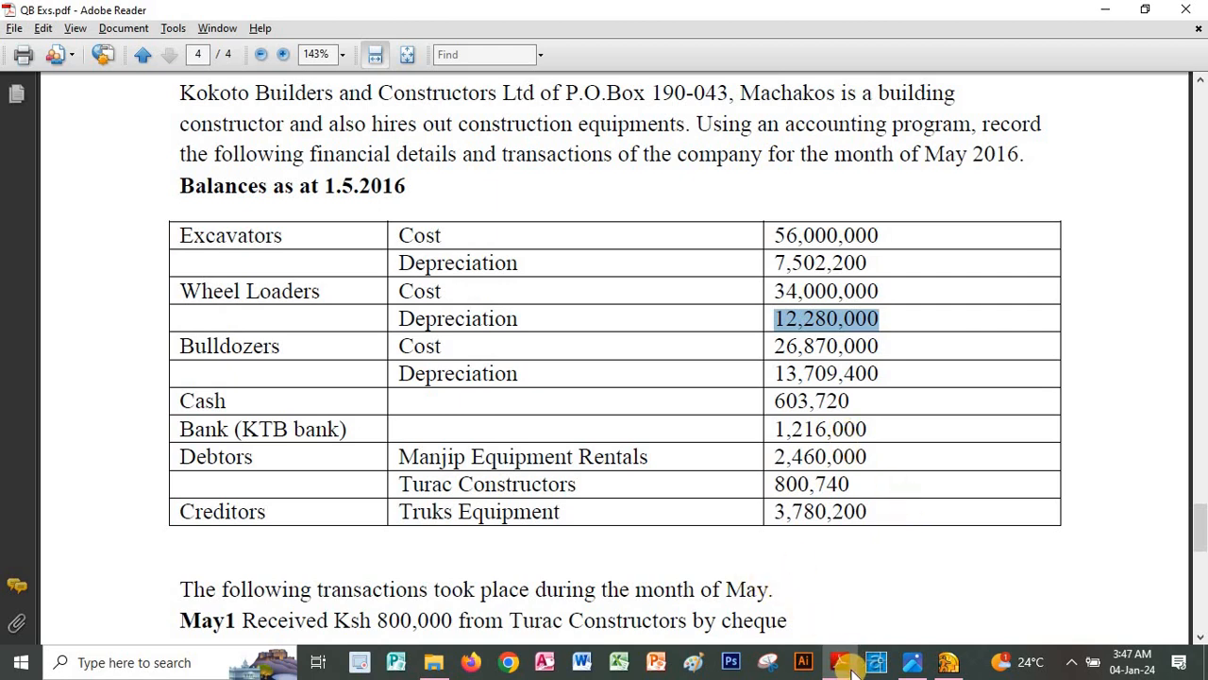
pyautogui.hotkey('alt', 'Tab')
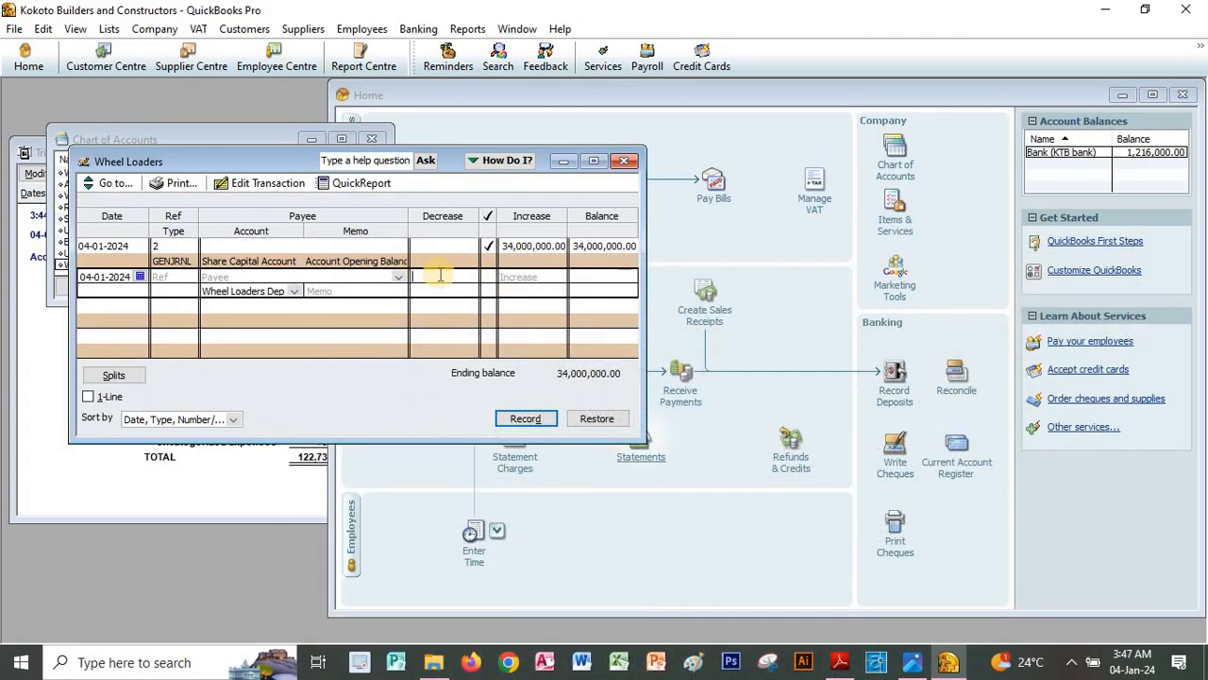
pyautogui.hotkey('ctrl', 'v')
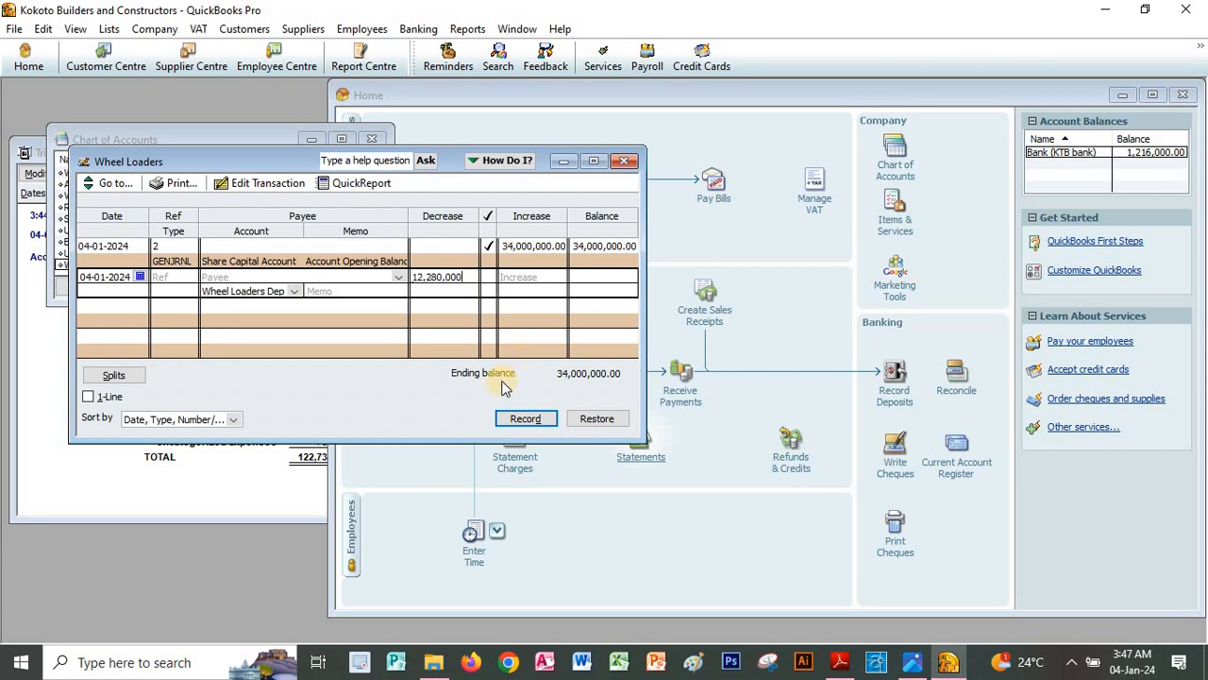
pyautogui.click(525, 418)
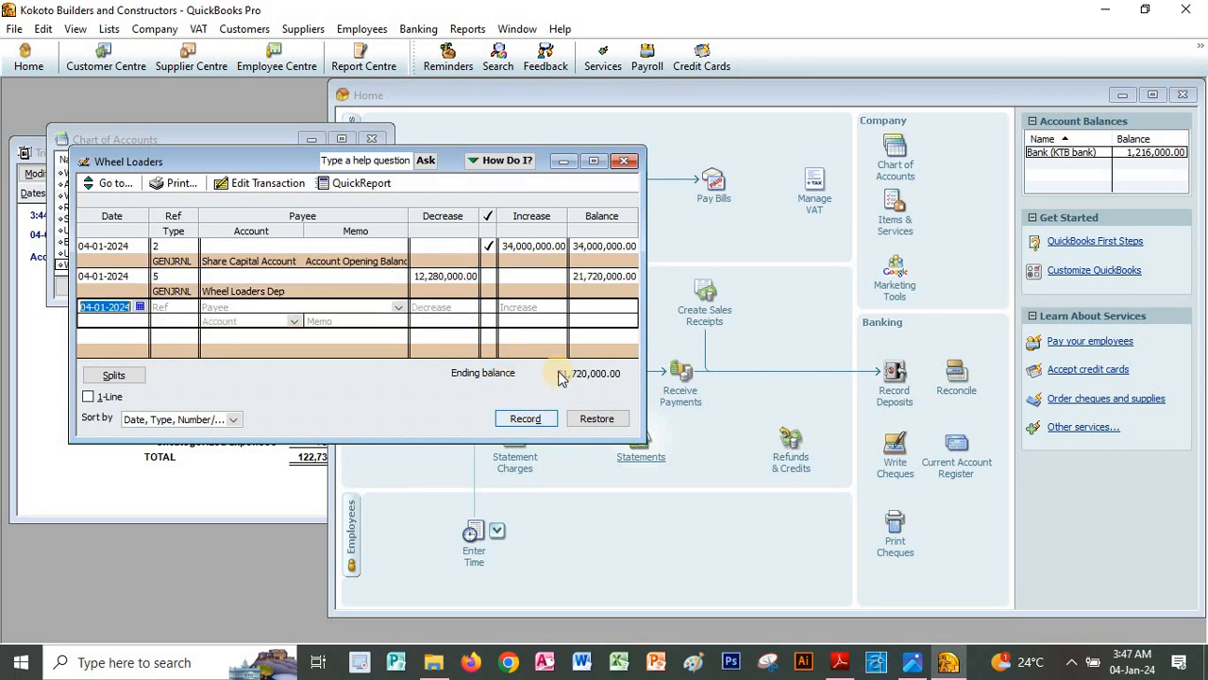
pyautogui.click(624, 160)
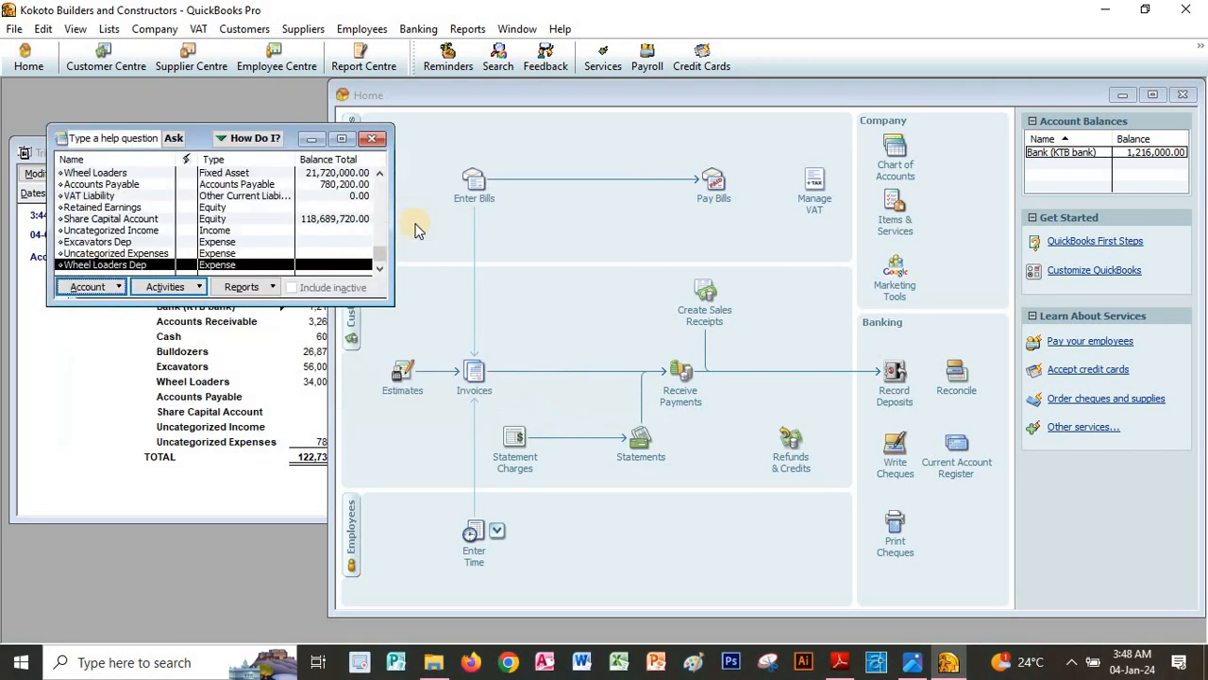
# Step: Select the Bulldozers name in the PDF, then enlarge the Chart of Accounts in QuickBooks and open the Bulldozers register
pyautogui.click(835, 664)
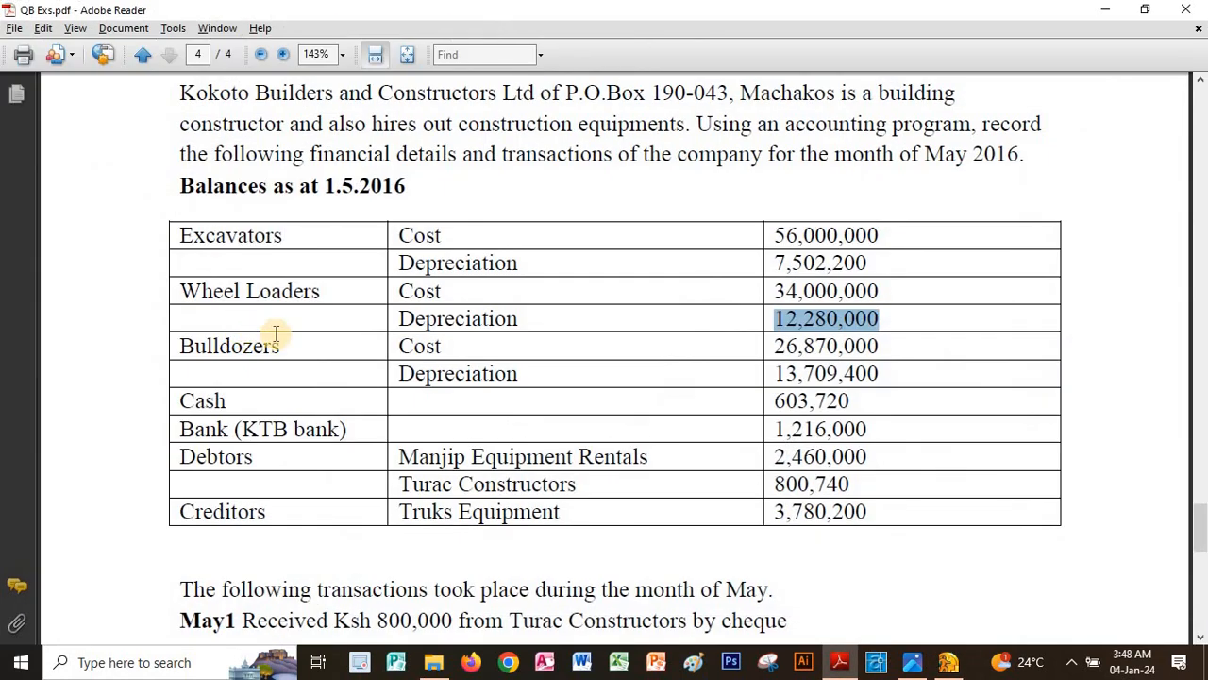
pyautogui.doubleClick(243, 351)
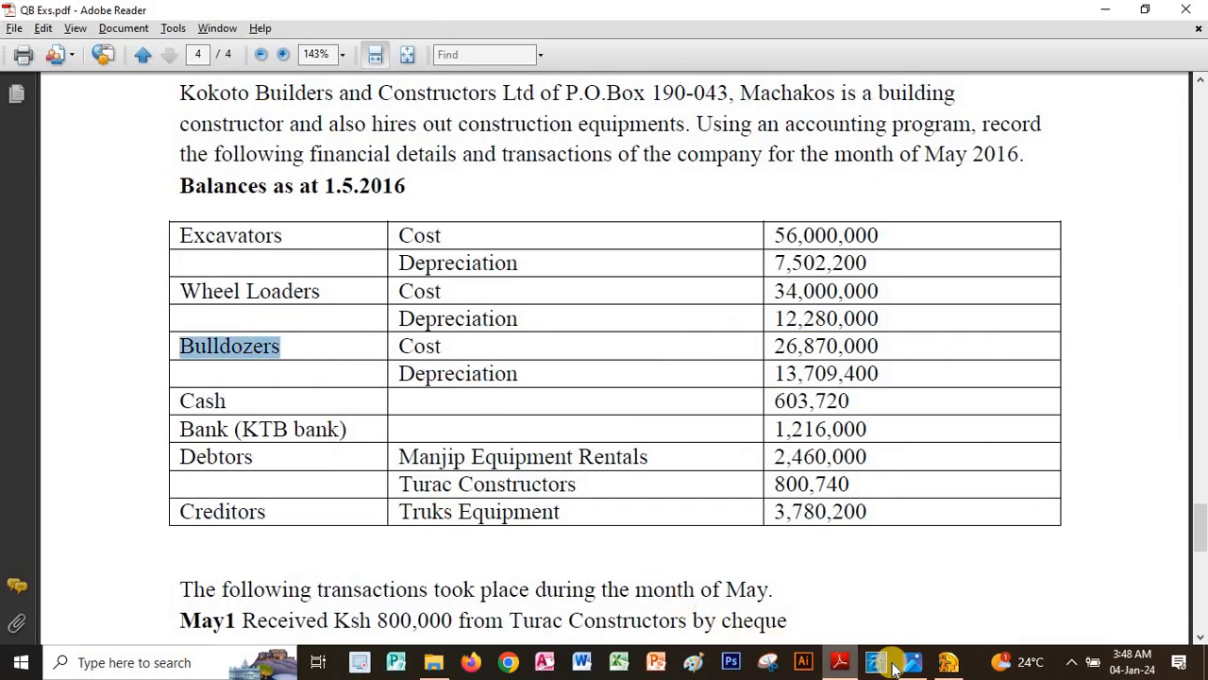
pyautogui.click(947, 662)
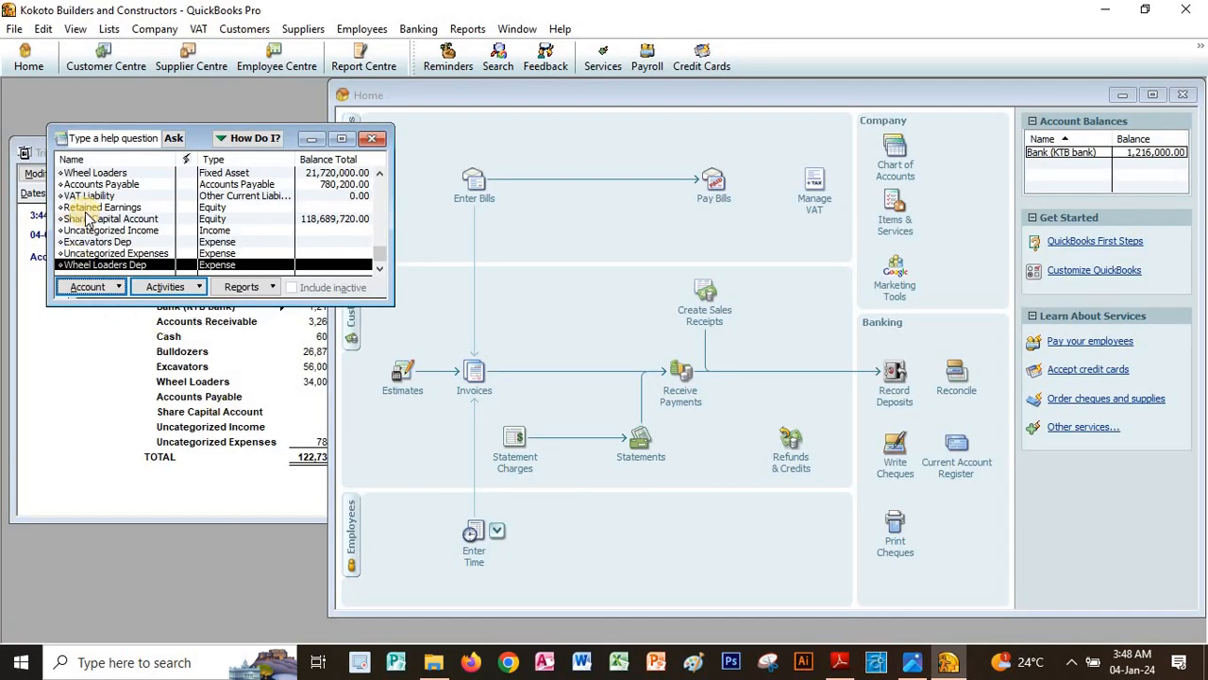
pyautogui.moveTo(260, 307); pyautogui.dragTo(260, 413)
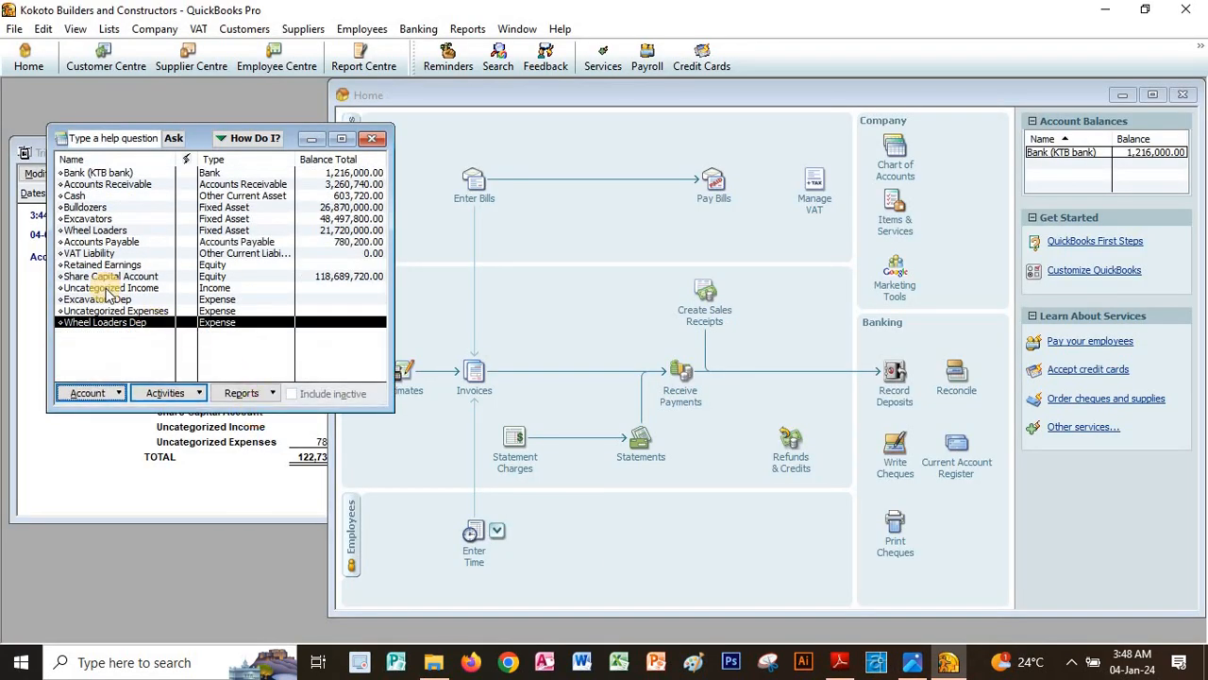
pyautogui.click(95, 207)
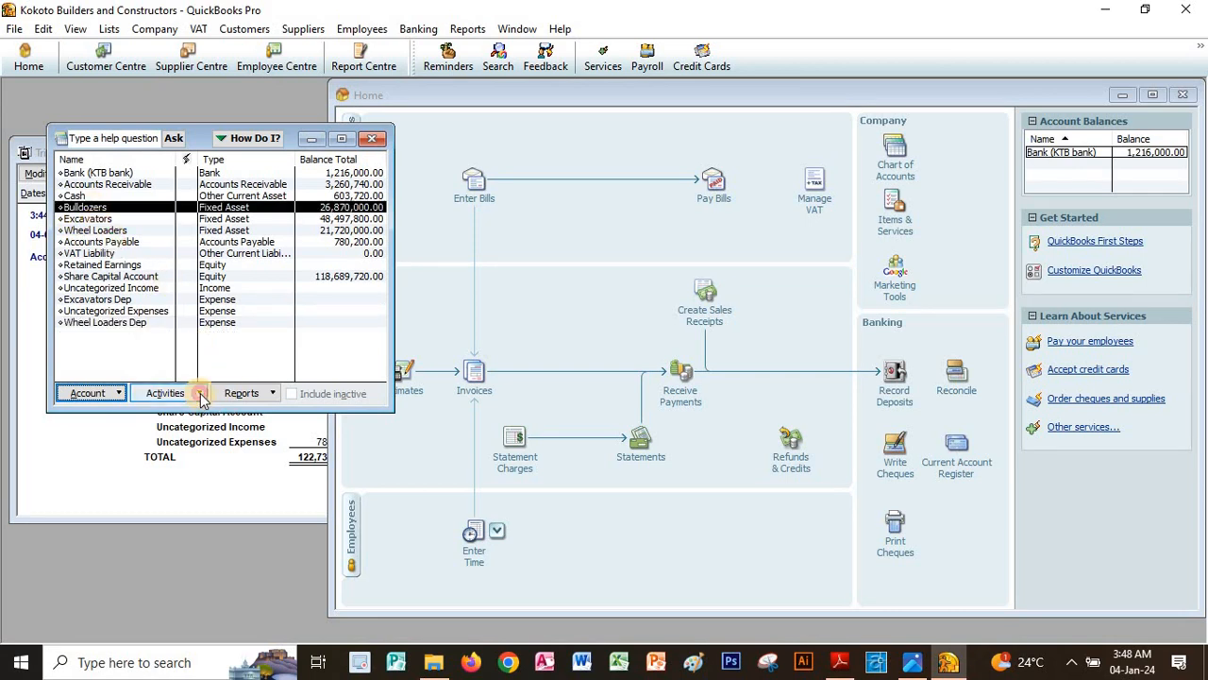
pyautogui.click(166, 393)
pyautogui.click(187, 531)
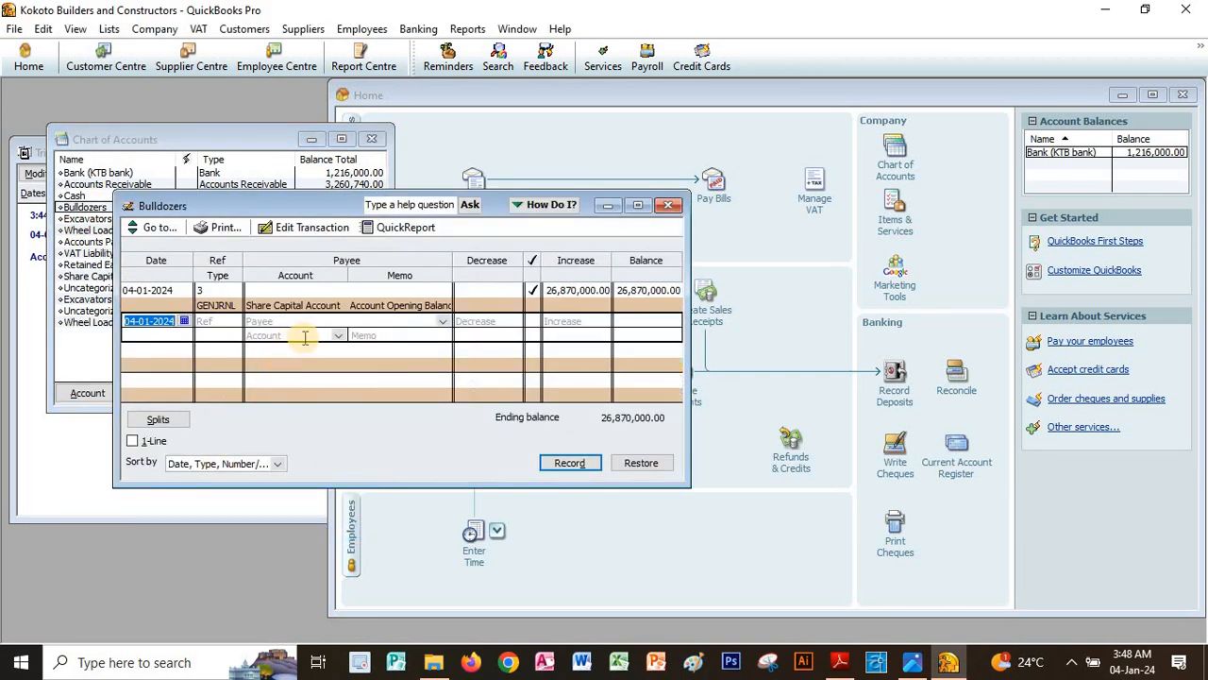
# Step: Create a new expense account named Bulldozers Dep for the blank entry in the Bulldozers register
pyautogui.click(337, 342)
pyautogui.click(294, 347)
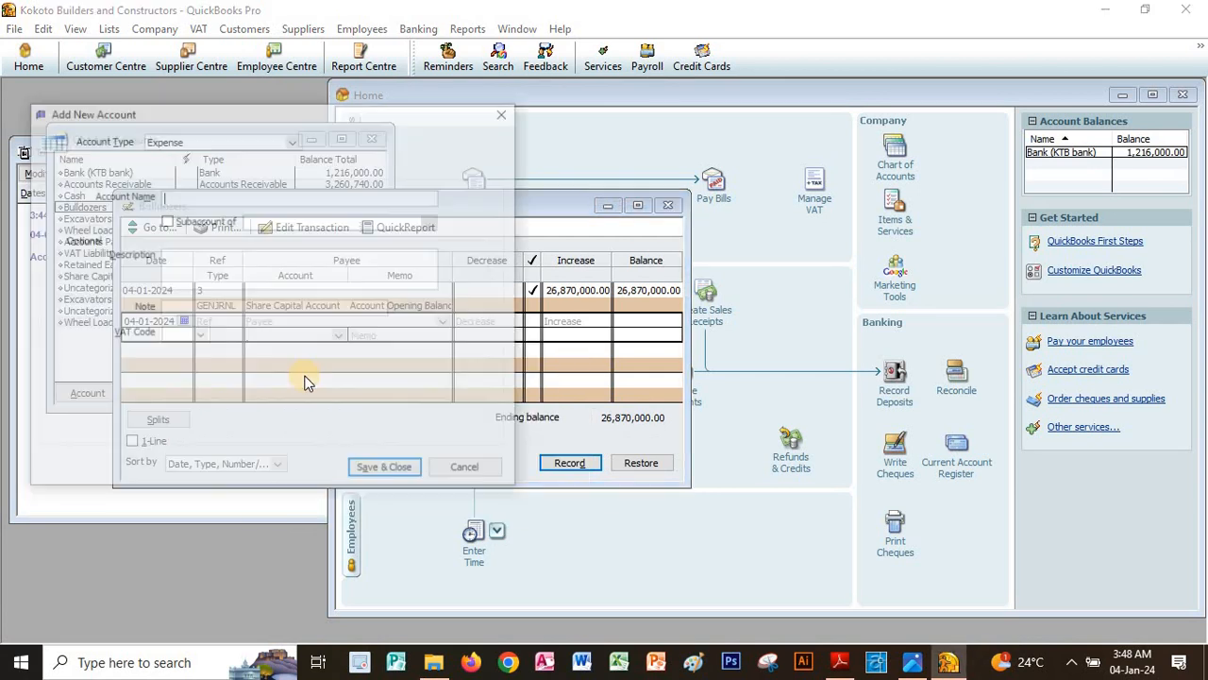
pyautogui.write('Bulldozers Dep')
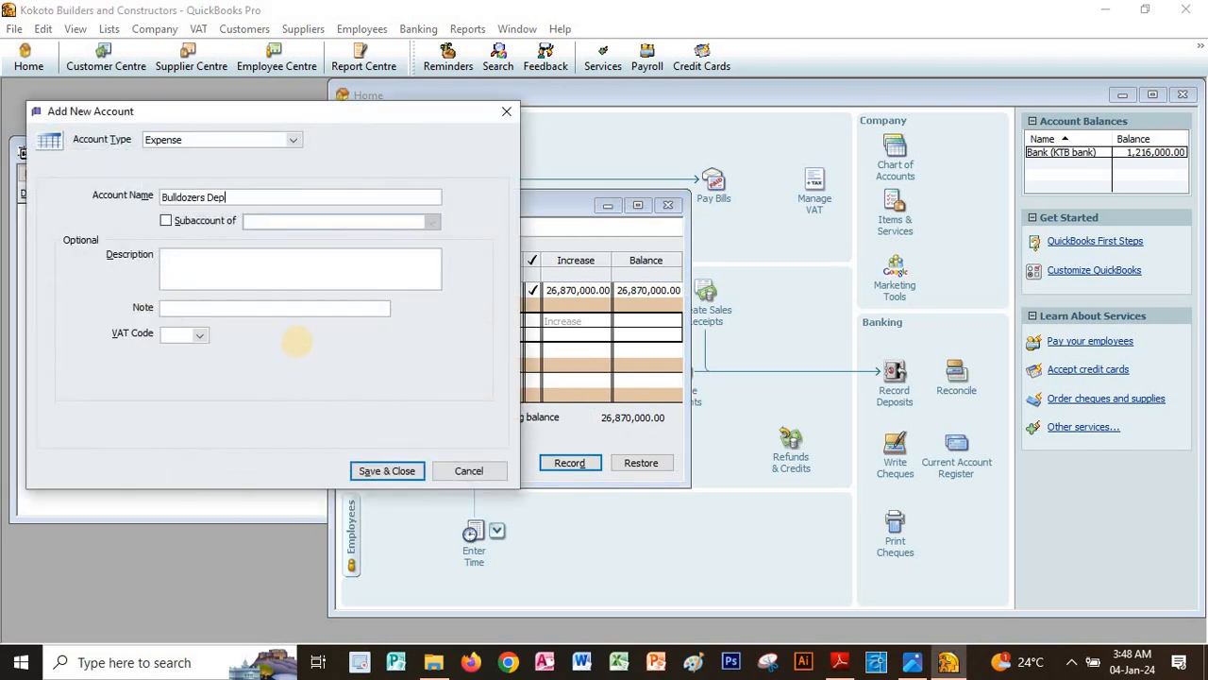
pyautogui.click(372, 472)
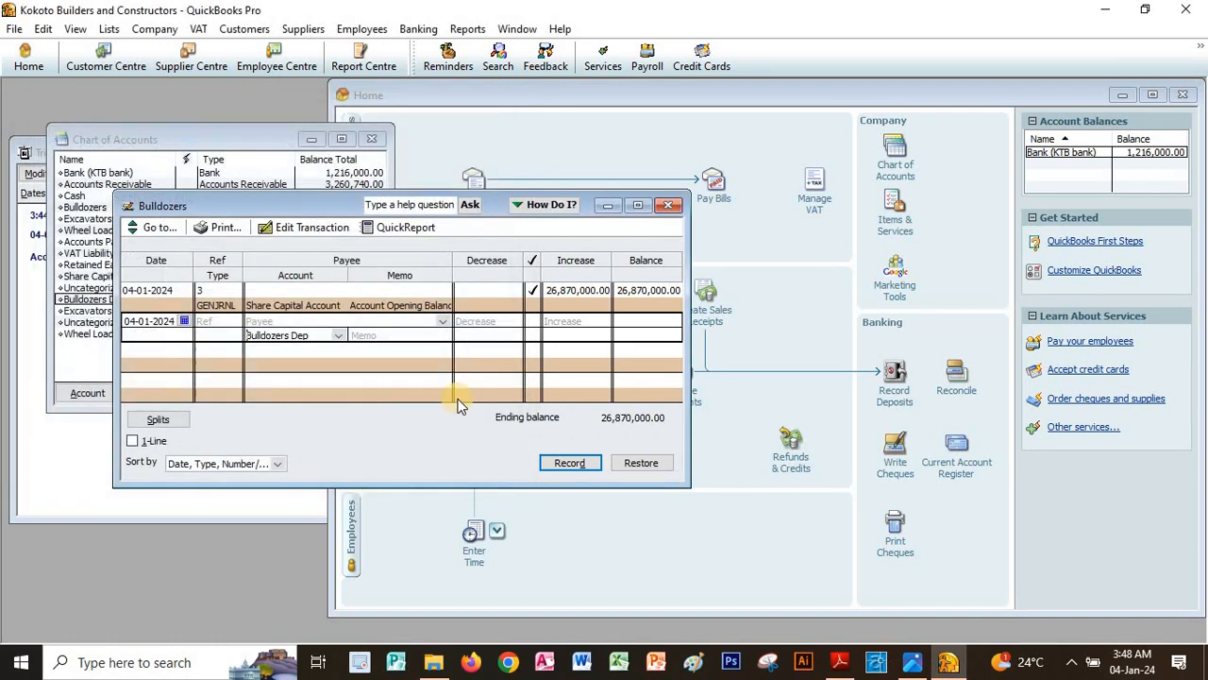
# Step: Copy the Bulldozers depreciation from the PDF, record it as a decrease of 13,709,400 in the register, and close the register
pyautogui.click(490, 340)
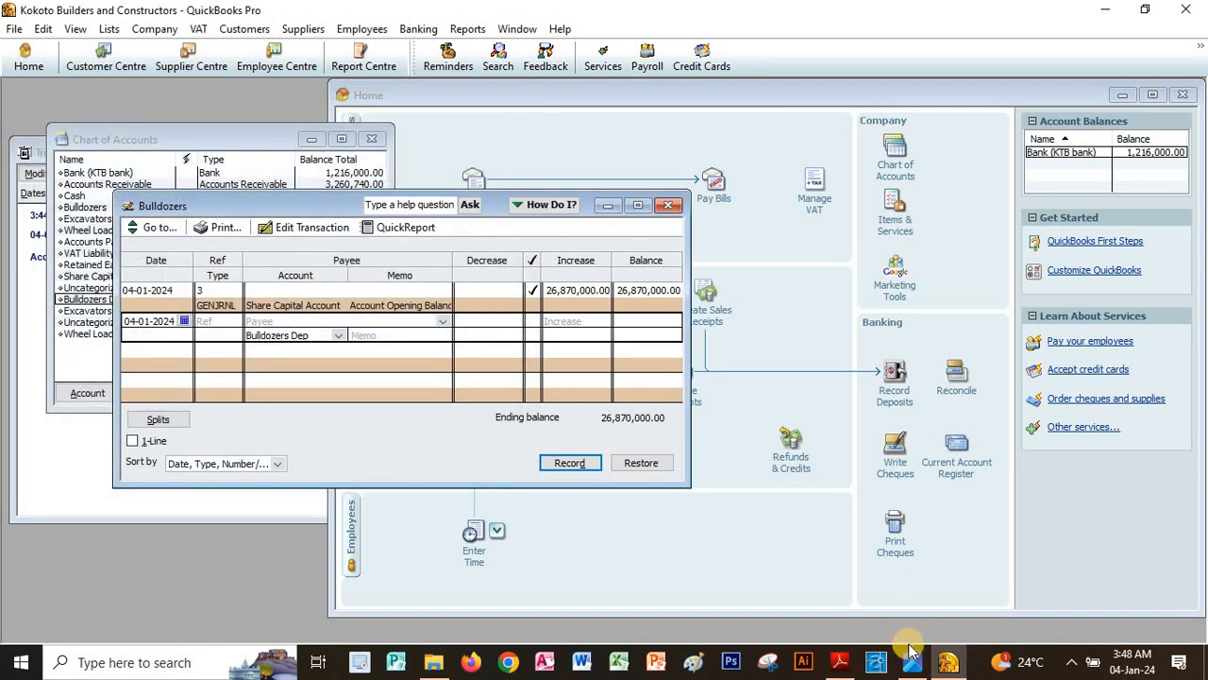
pyautogui.click(839, 661)
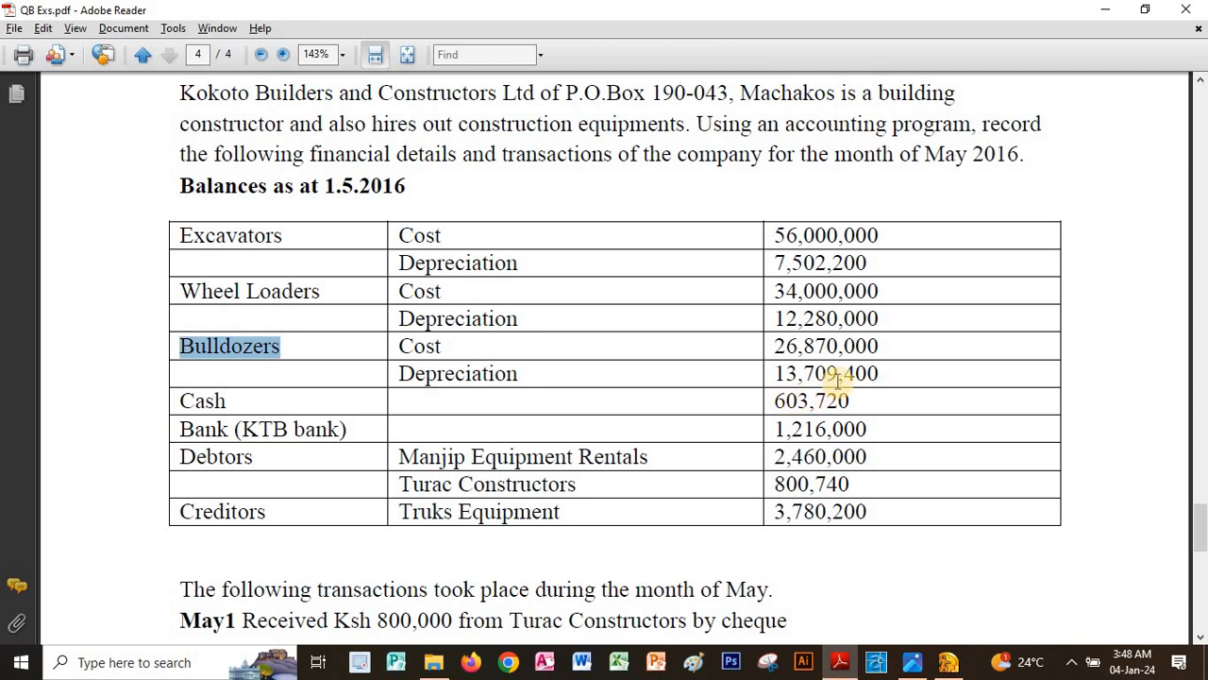
pyautogui.moveTo(875, 375); pyautogui.dragTo(757, 400)
pyautogui.hotkey('ctrl', 'c')
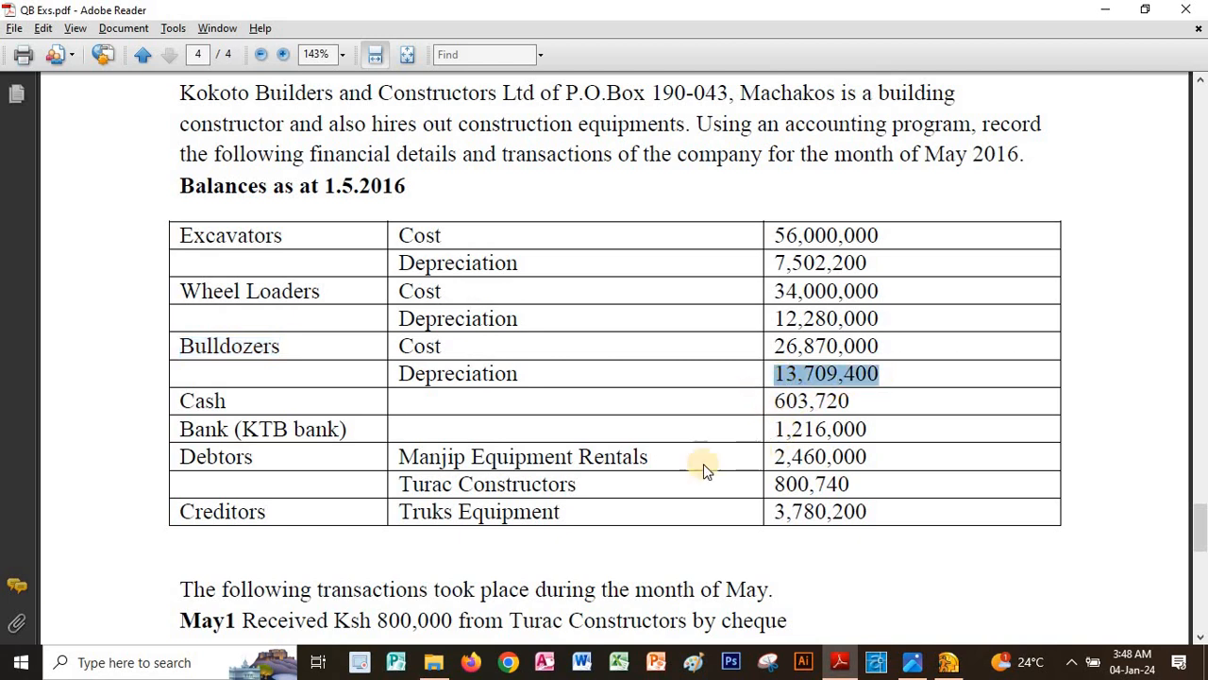
pyautogui.click(839, 666)
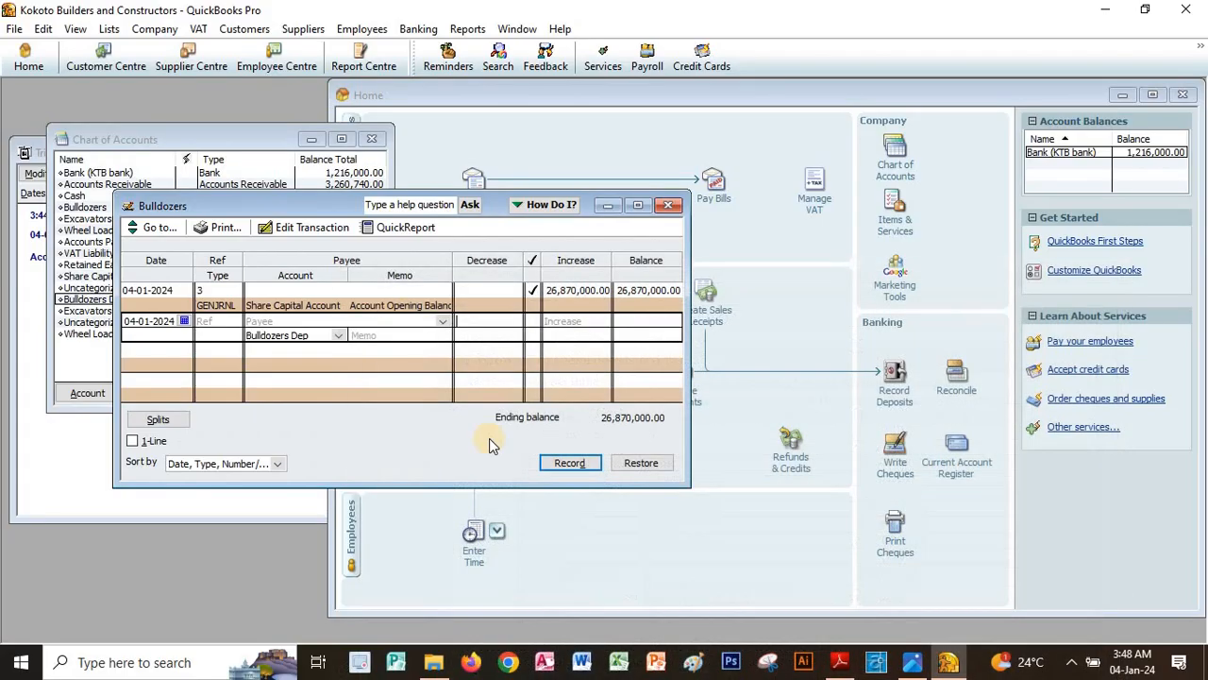
pyautogui.click(486, 320)
pyautogui.hotkey('ctrl', 'v')
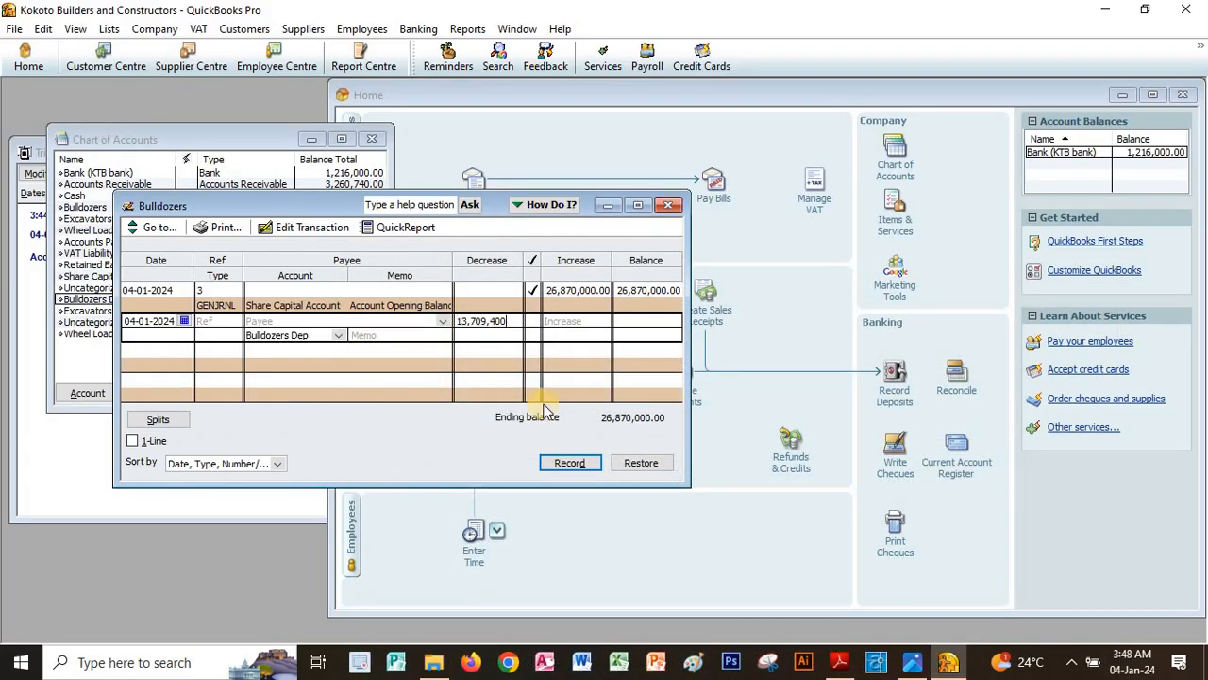
pyautogui.click(566, 463)
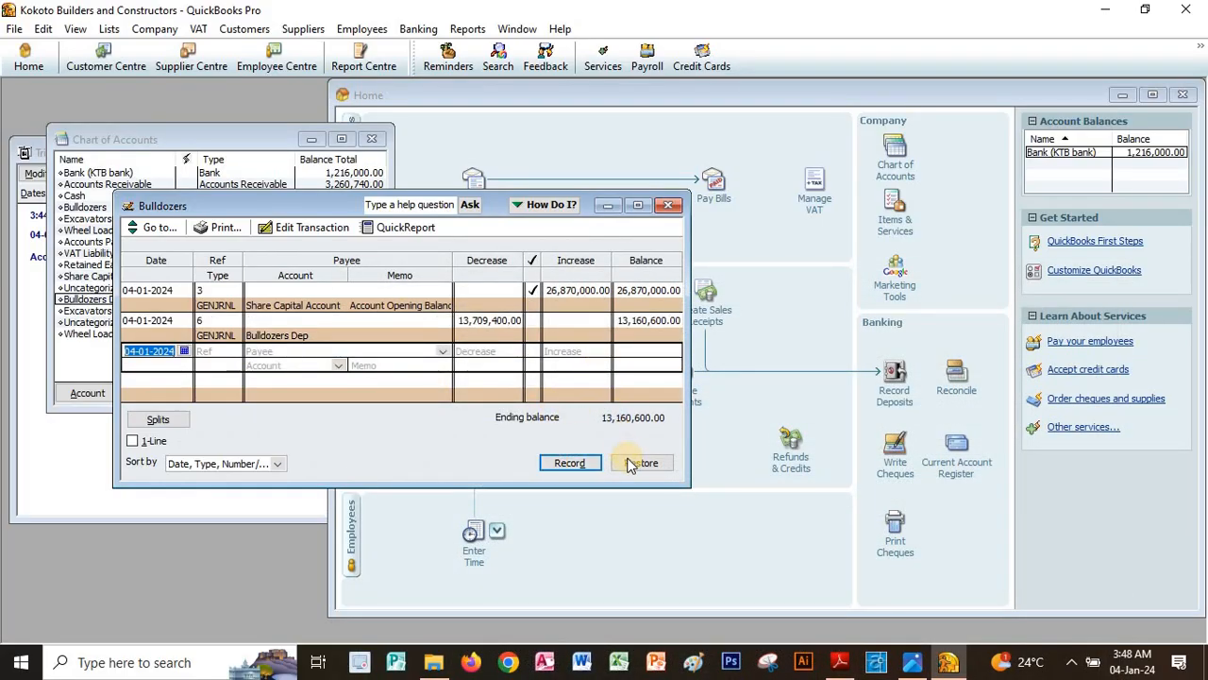
pyautogui.click(670, 206)
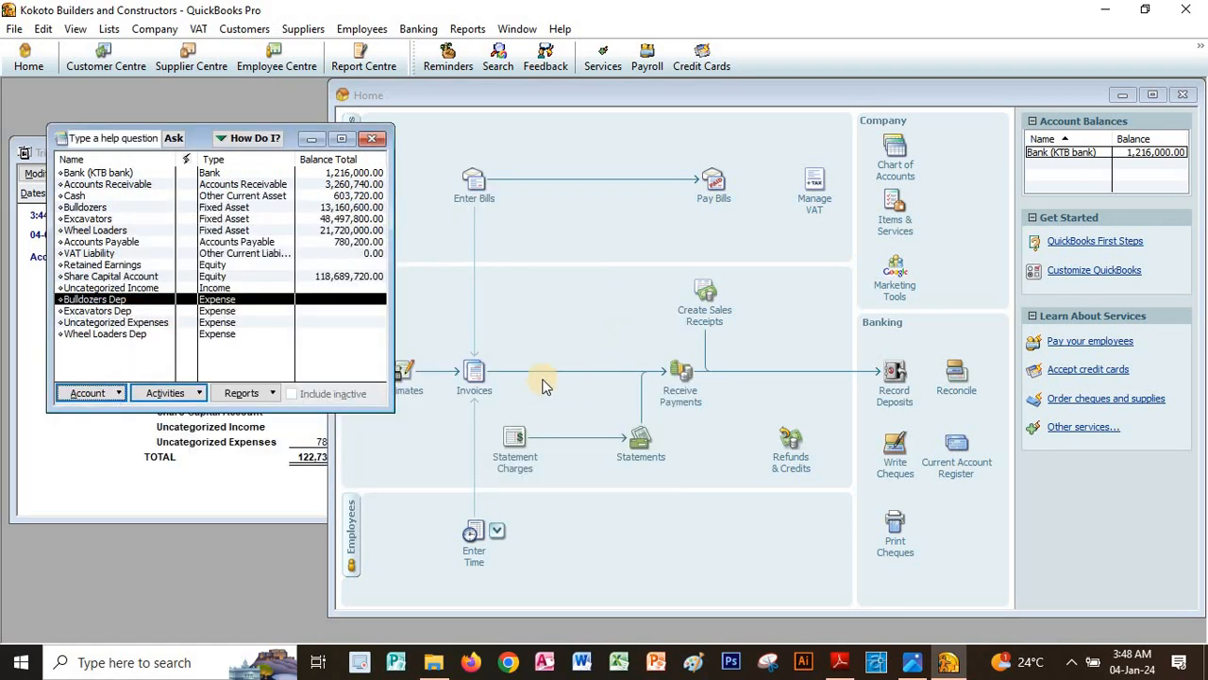
# Step: Review the Debtors and Creditors rows and the May 1 transaction in the PDF exercise
pyautogui.click(839, 661)
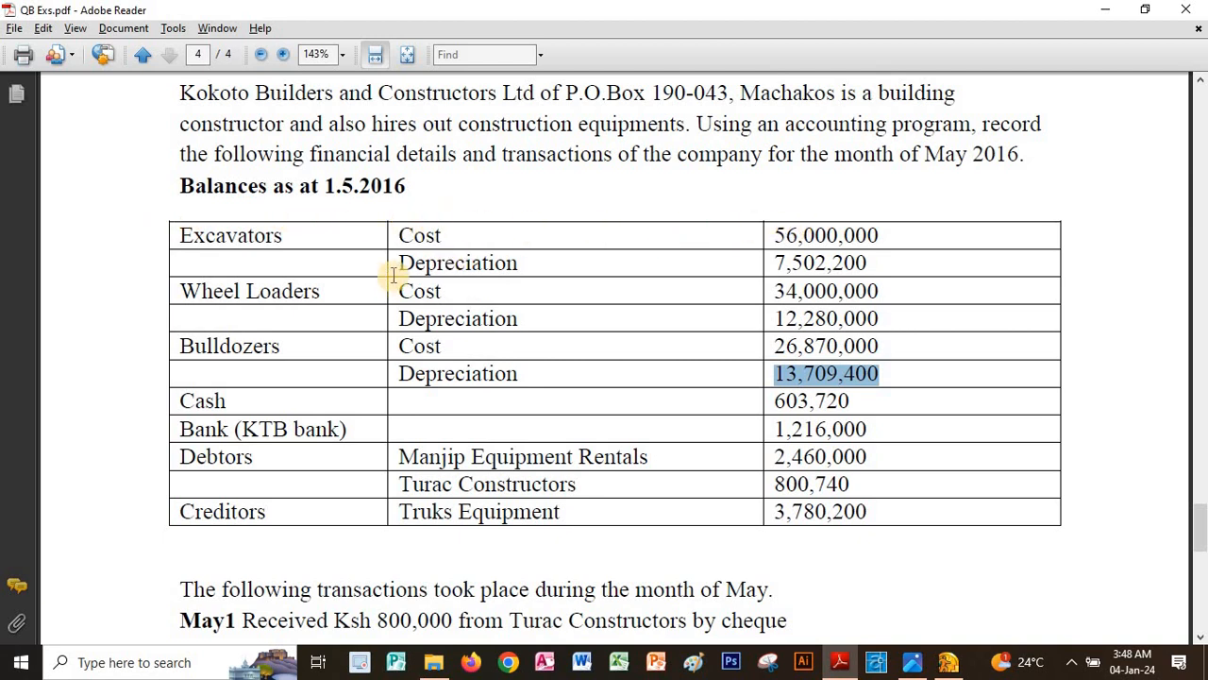
pyautogui.doubleClick(229, 456)
pyautogui.doubleClick(232, 511)
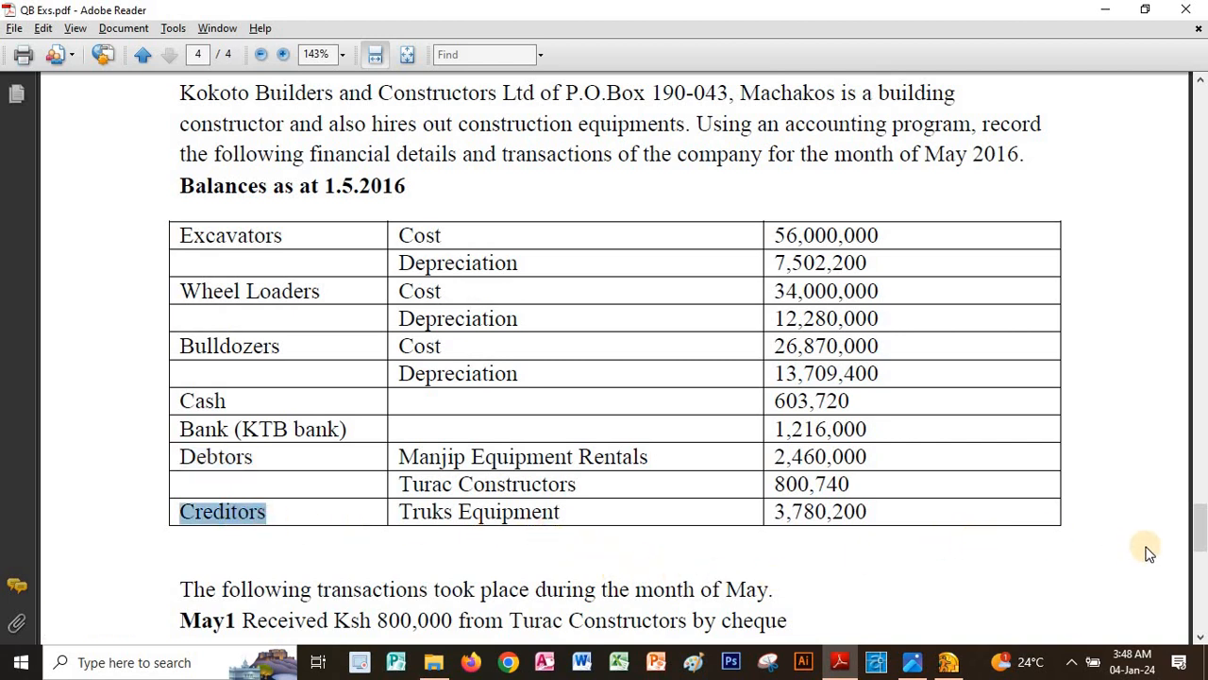
pyautogui.moveTo(1199, 638); pyautogui.dragTo(1199, 638)
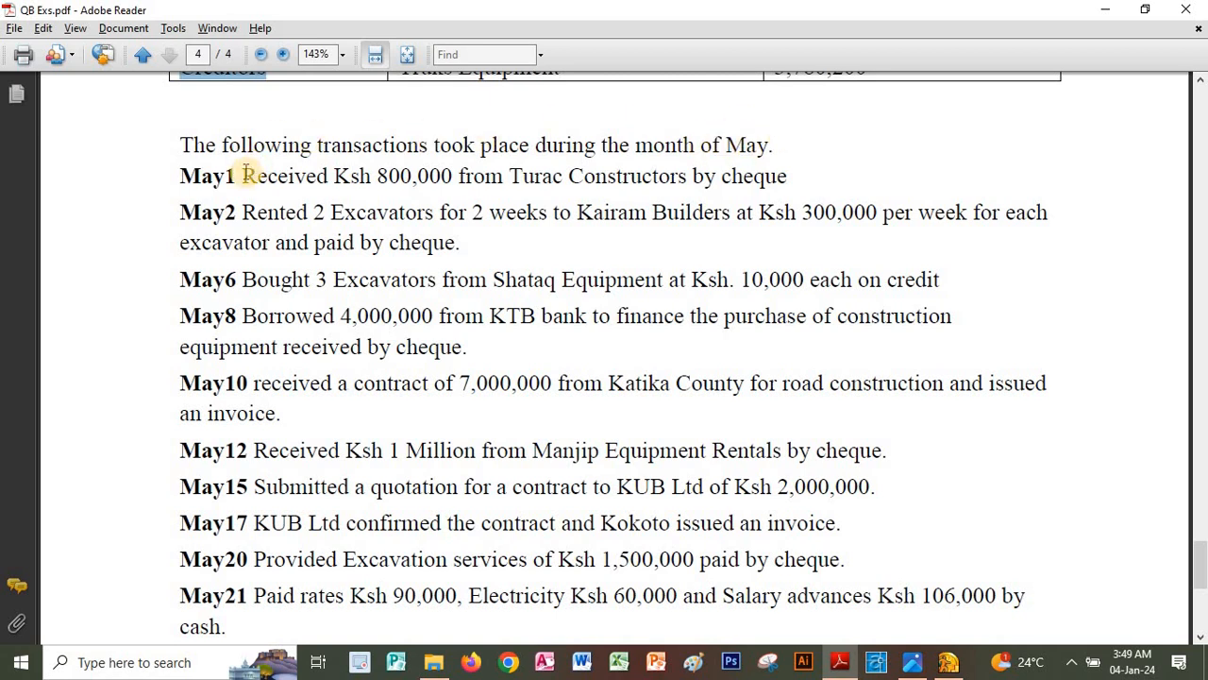
pyautogui.moveTo(244, 175); pyautogui.dragTo(325, 173)
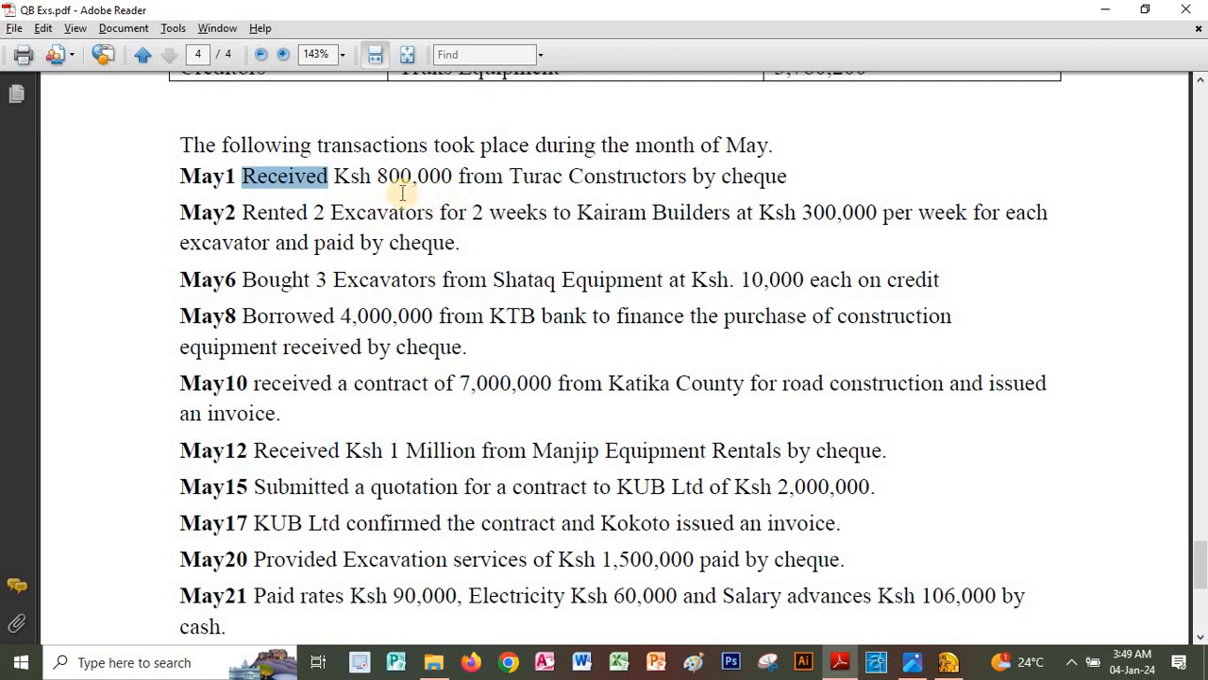
pyautogui.click(516, 176)
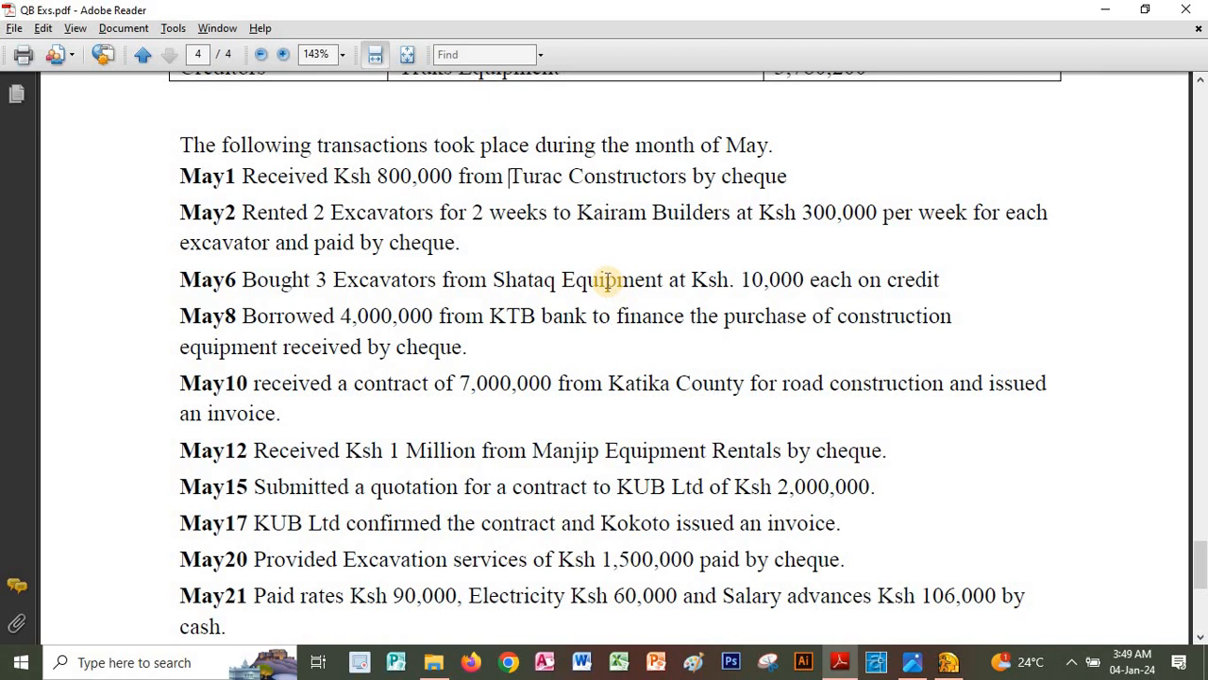
# Step: Switch to QuickBooks, close the Chart of Accounts, and start a customer payment received from Turac Constructors
pyautogui.click(944, 664)
pyautogui.click(372, 140)
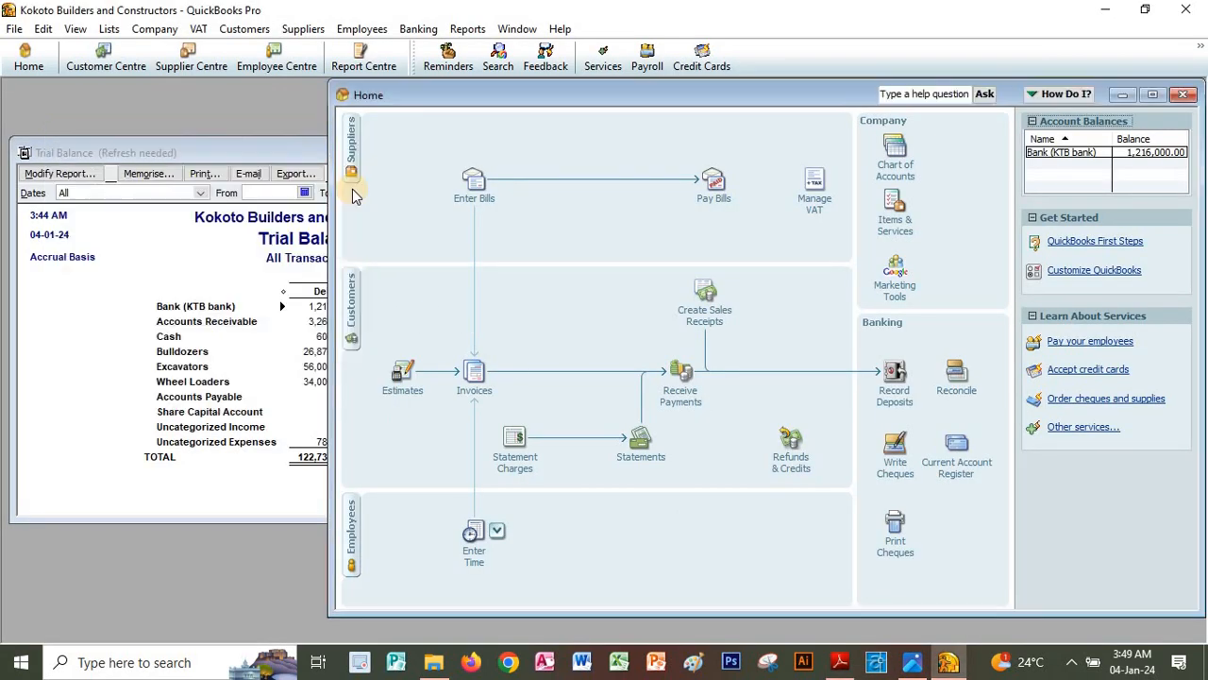
pyautogui.click(670, 395)
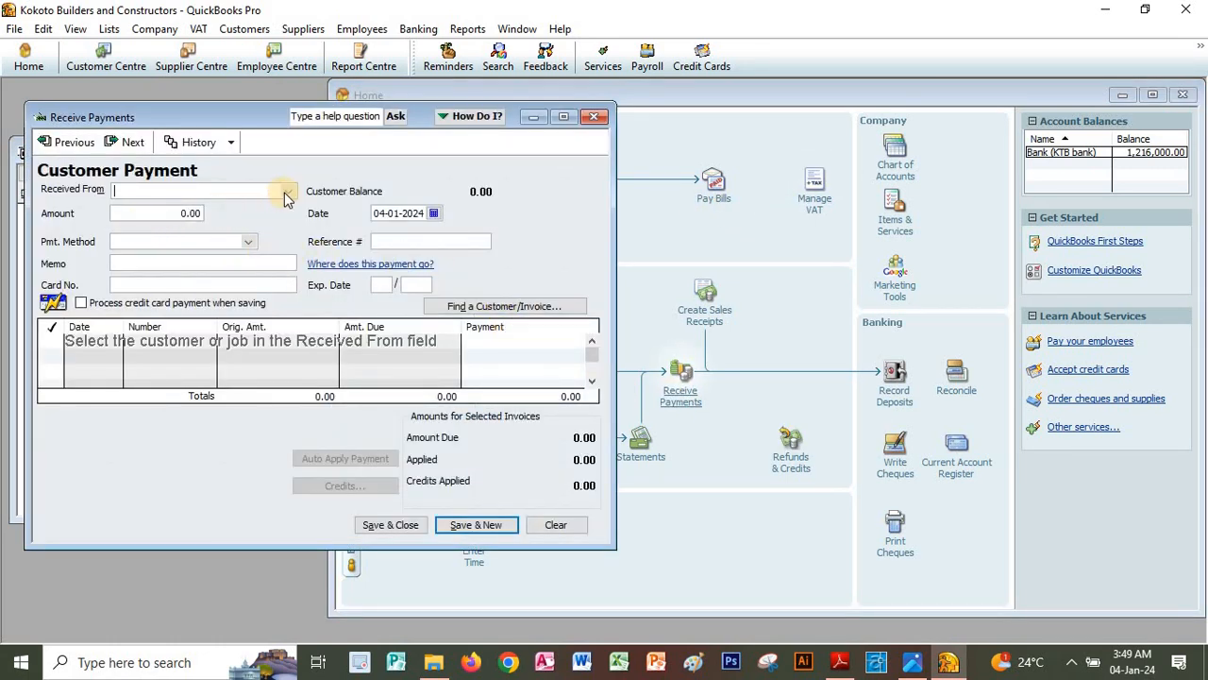
pyautogui.click(286, 193)
pyautogui.click(151, 240)
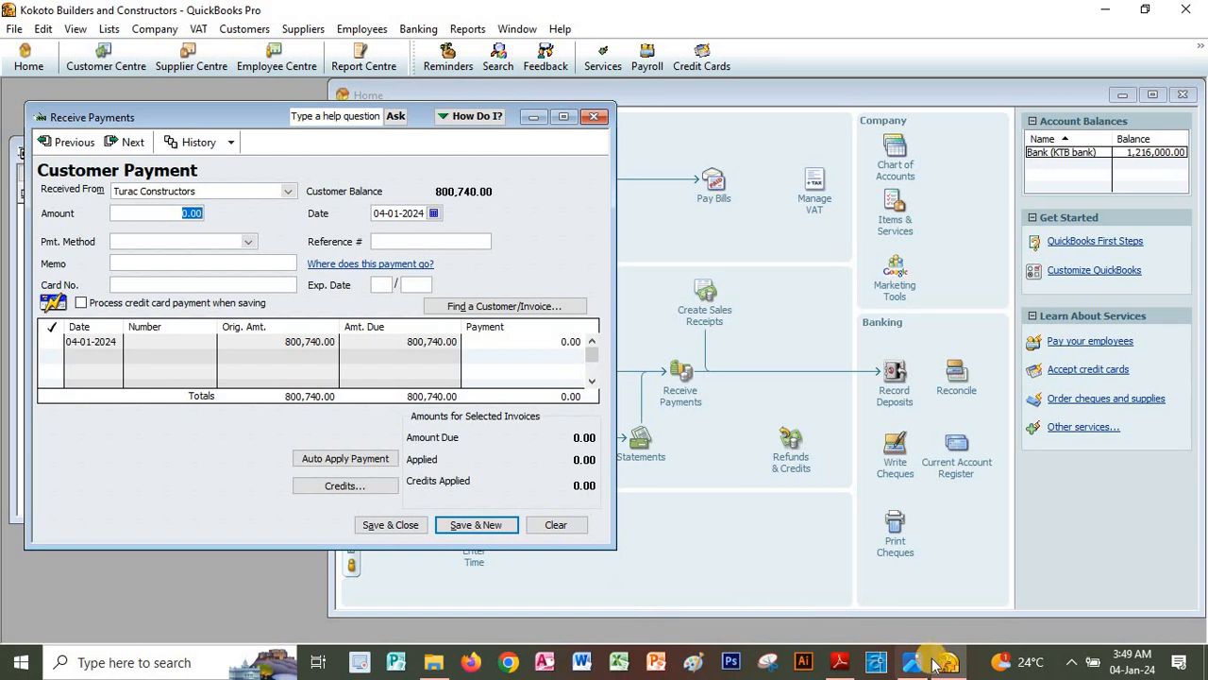
# Step: Copy the May 1 receipt amount from the PDF and enter 800,000 as the Turac Constructors payment amount
pyautogui.click(840, 662)
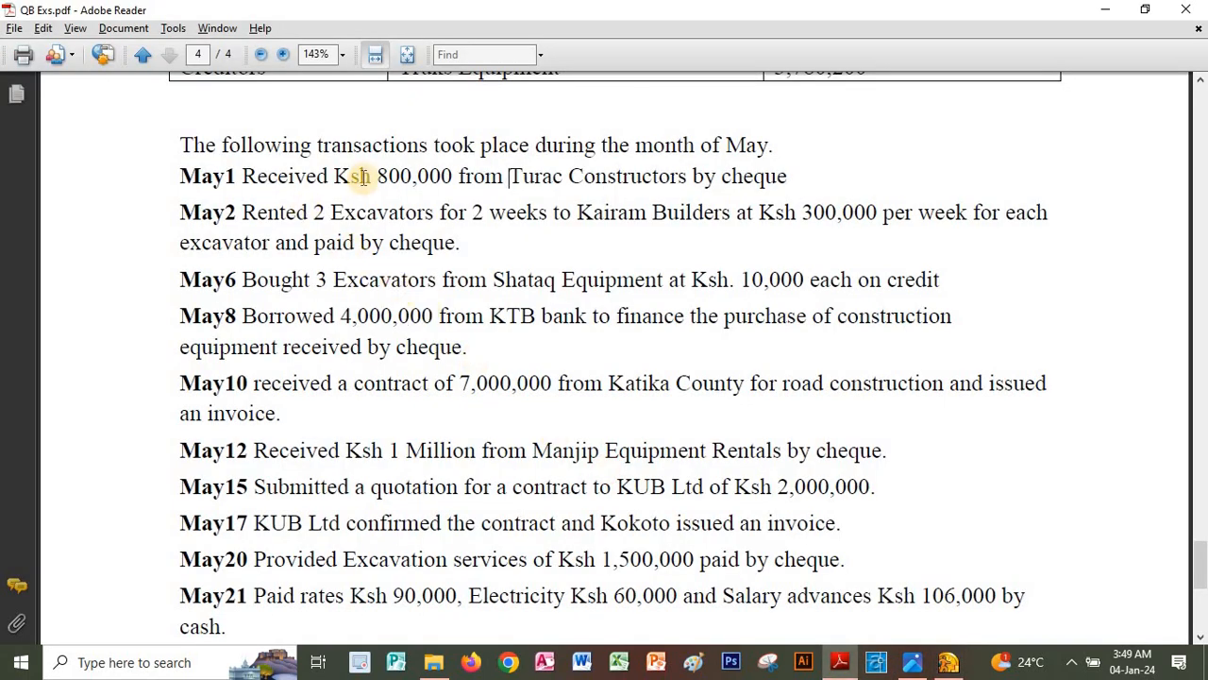
pyautogui.moveTo(378, 175); pyautogui.dragTo(450, 176)
pyautogui.hotkey('ctrl', 'c')
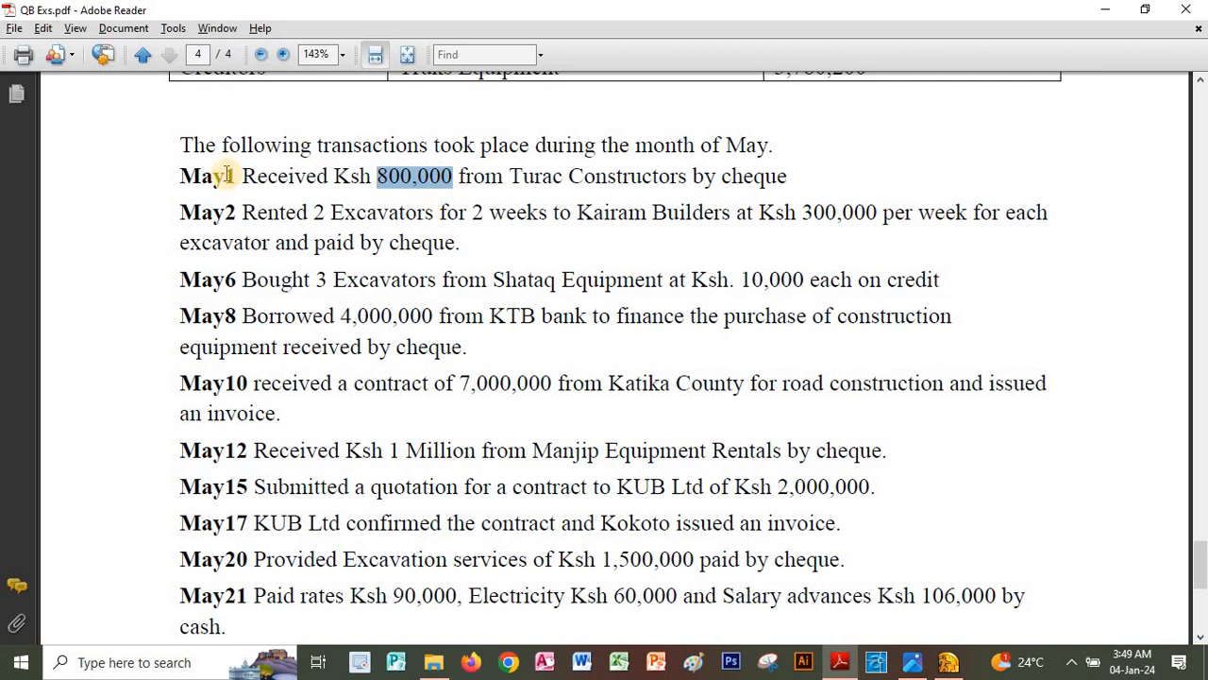
pyautogui.click(953, 664)
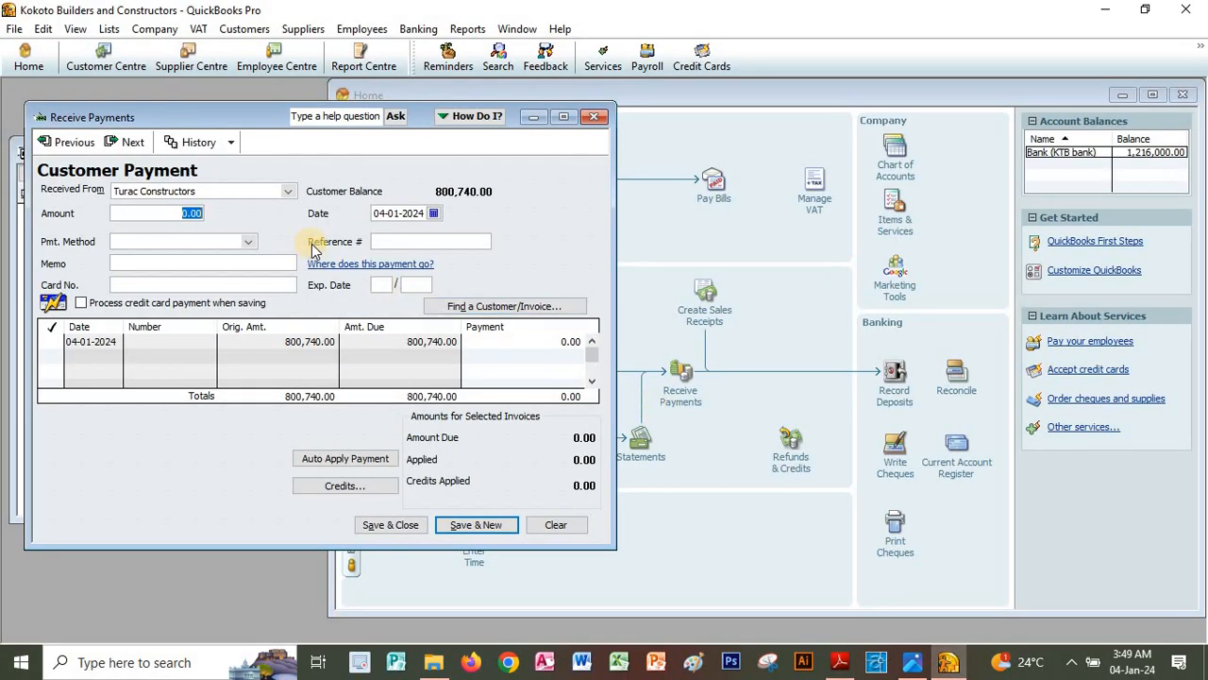
pyautogui.hotkey('ctrl', 'v')
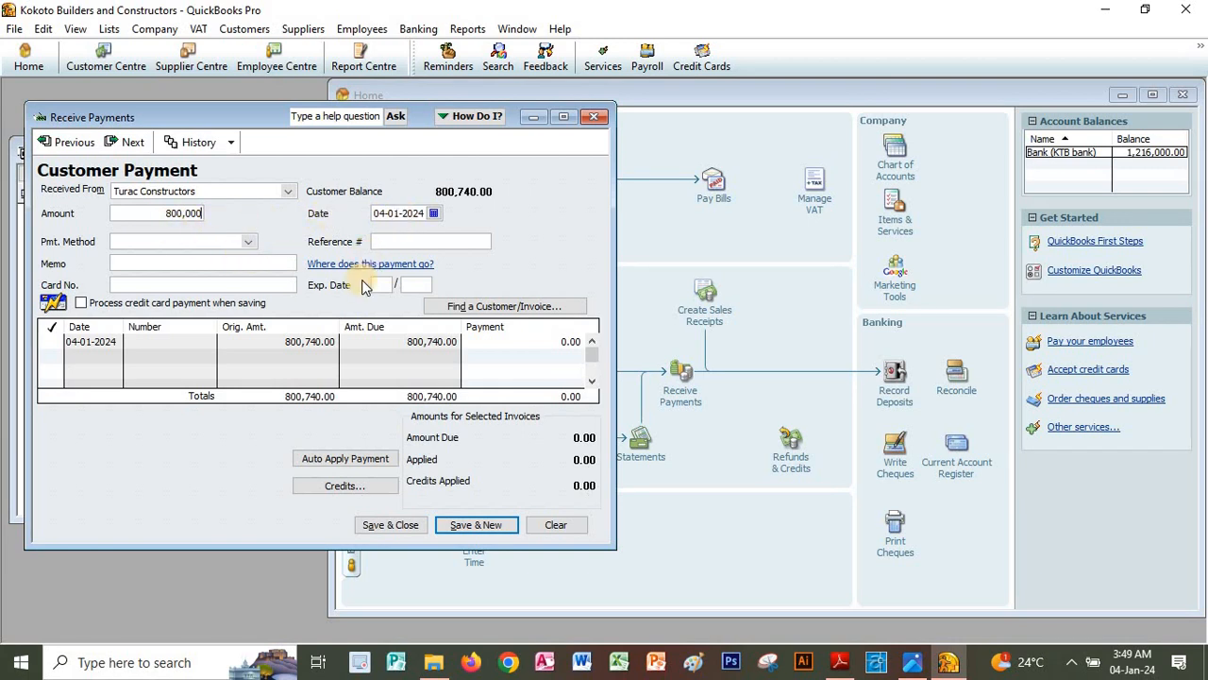
# Step: Check the May 1 payment method in the PDF, set the customer payment's method to Cheque, and save and close it
pyautogui.hotkey('alt', 'Tab')
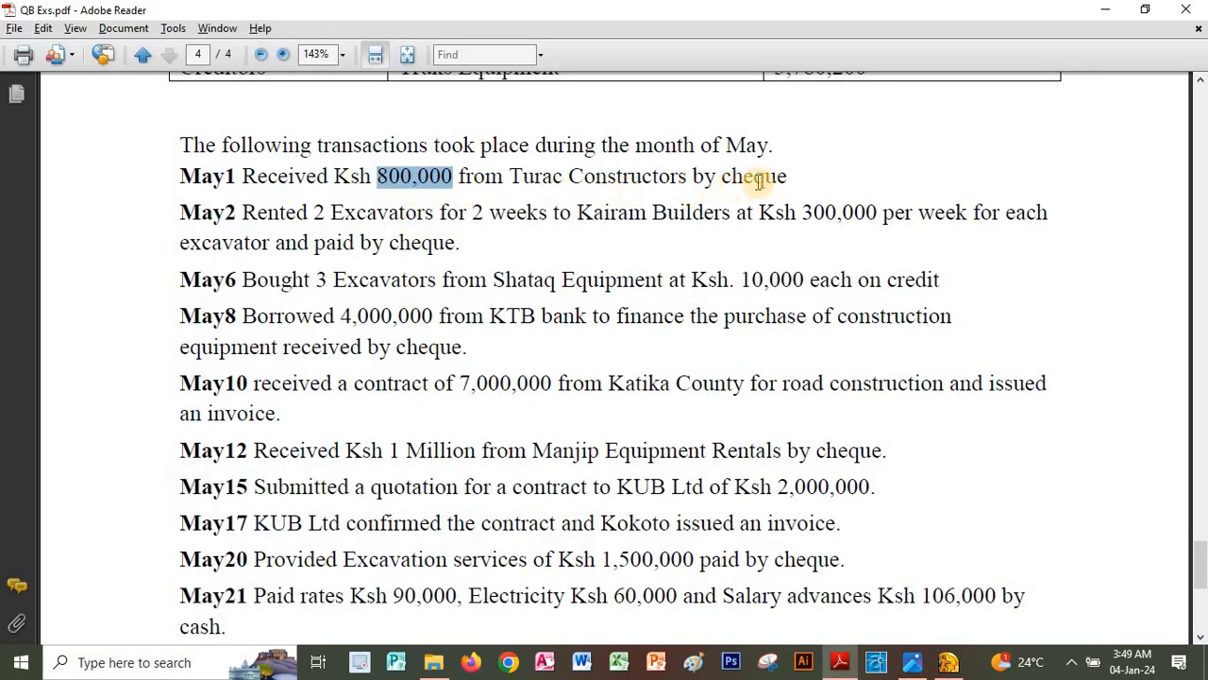
pyautogui.click(949, 662)
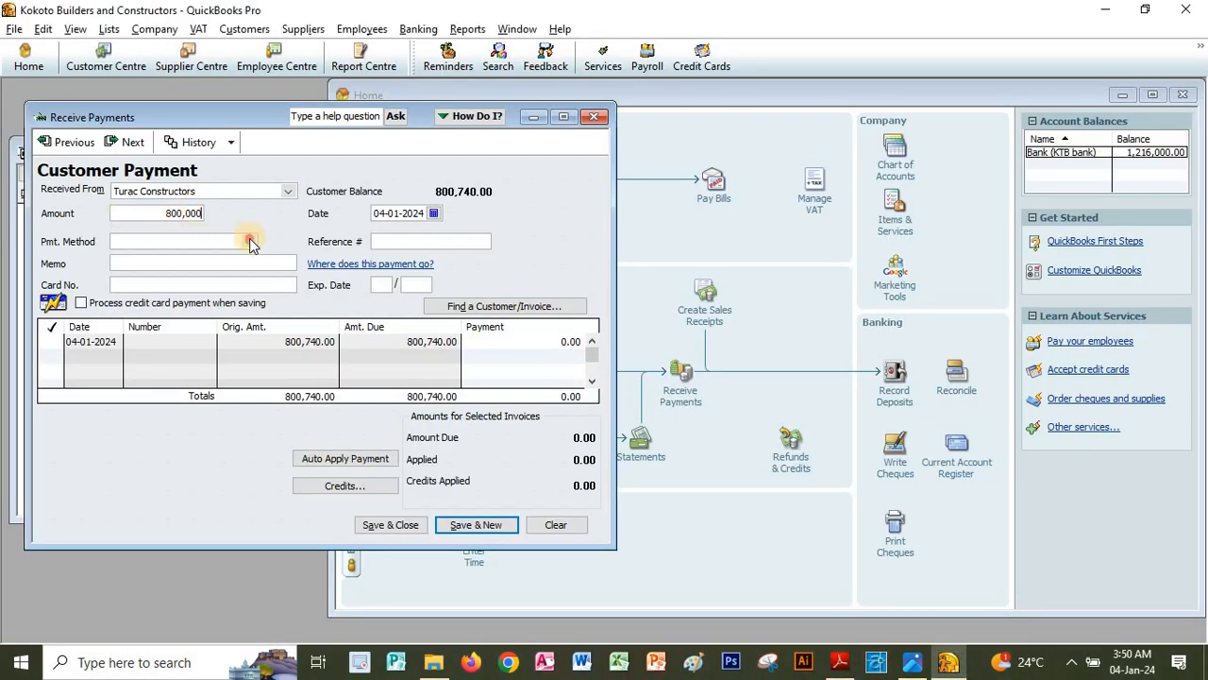
pyautogui.write('800,000')
pyautogui.click(249, 242)
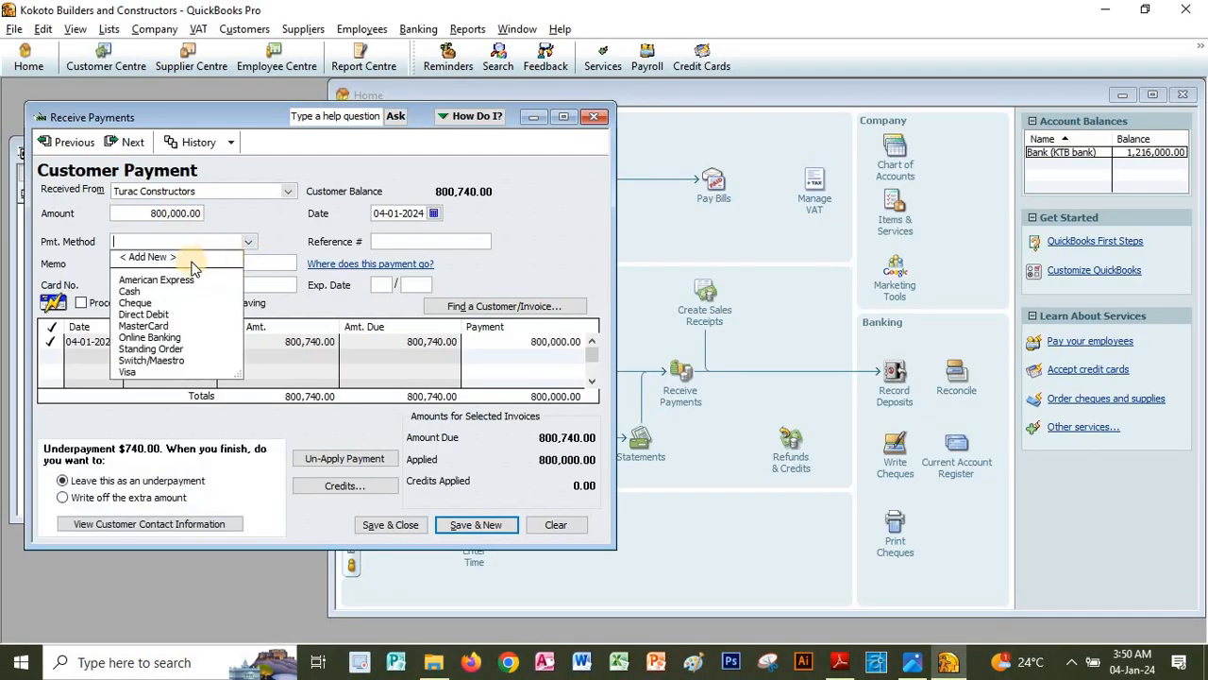
pyautogui.click(135, 303)
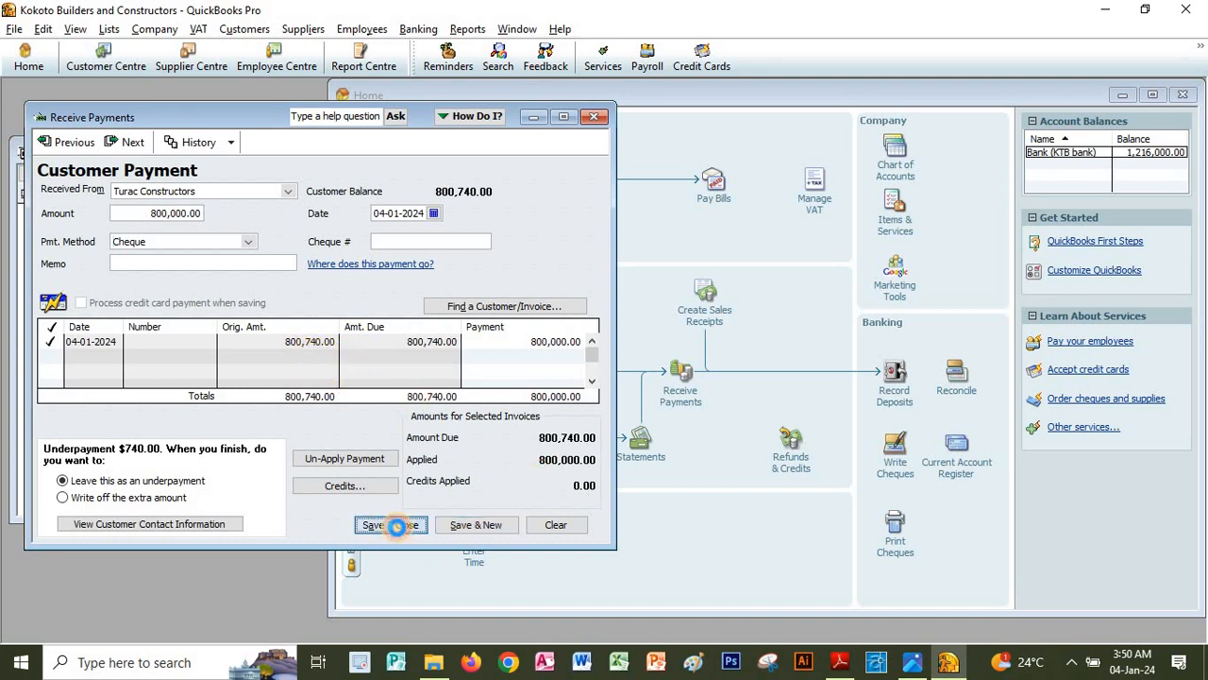
pyautogui.click(393, 524)
# Step: Copy the text "Rented 2 Excavators" from the May 2 transaction in the PDF
pyautogui.hotkey('alt', 'Tab')
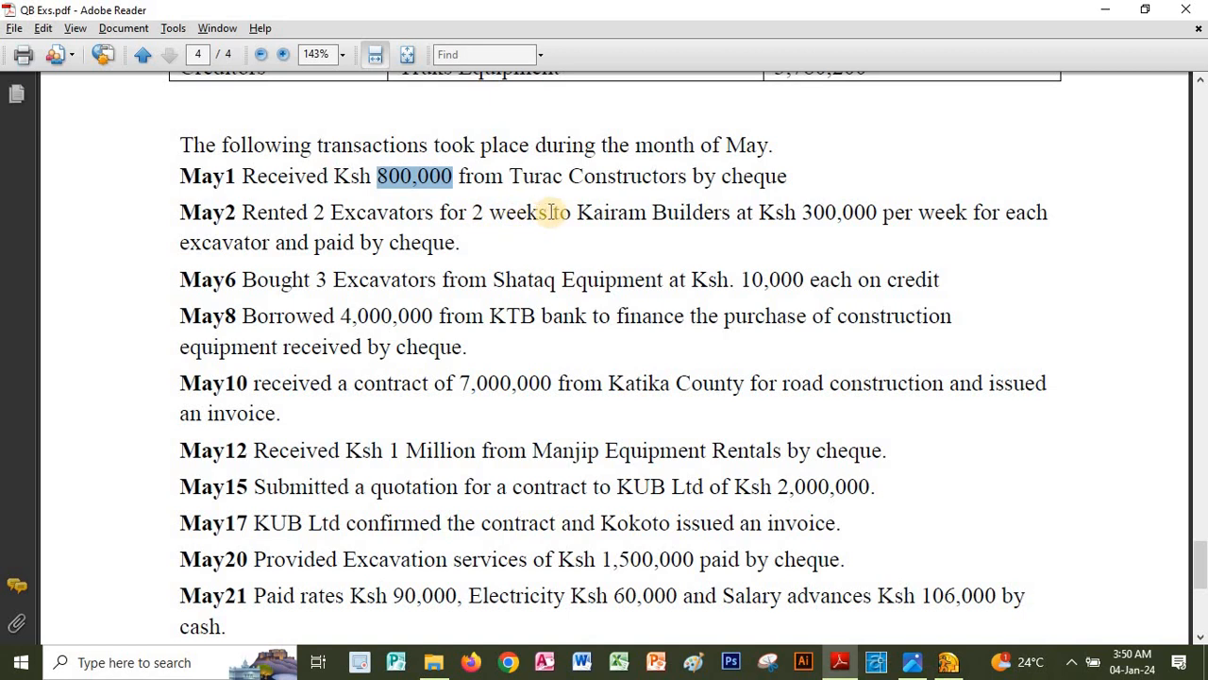
pyautogui.click(335, 209)
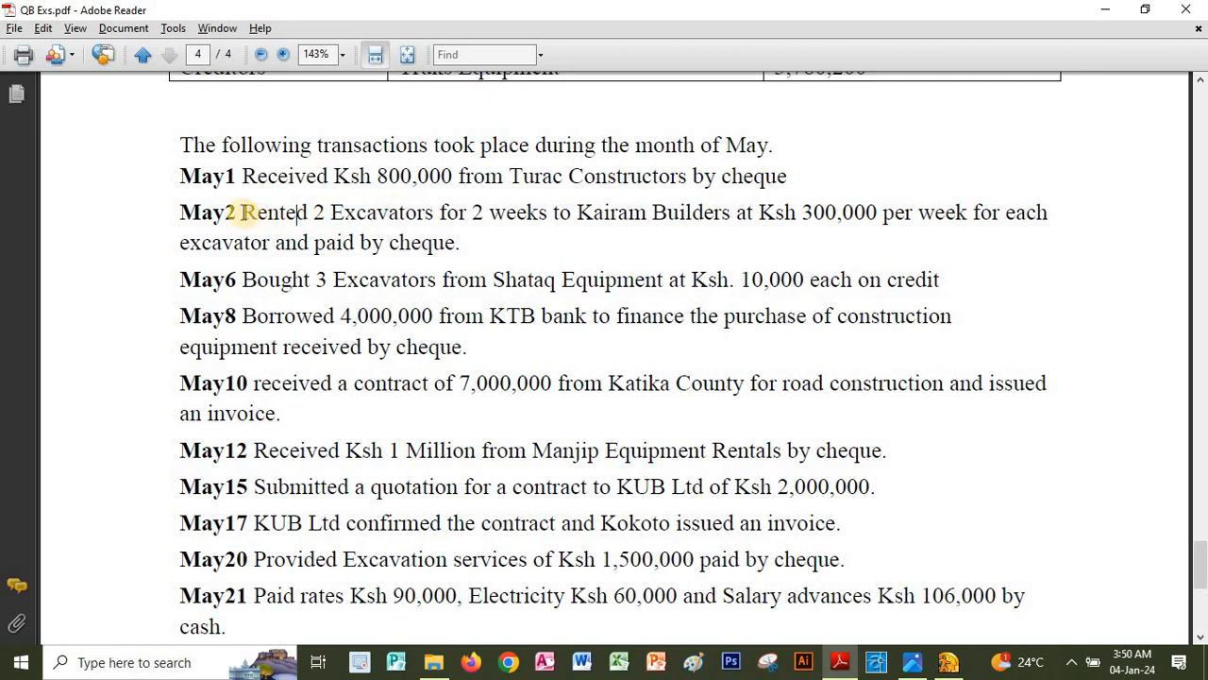
pyautogui.moveTo(243, 212); pyautogui.dragTo(361, 213)
pyautogui.hotkey('ctrl', 'c')
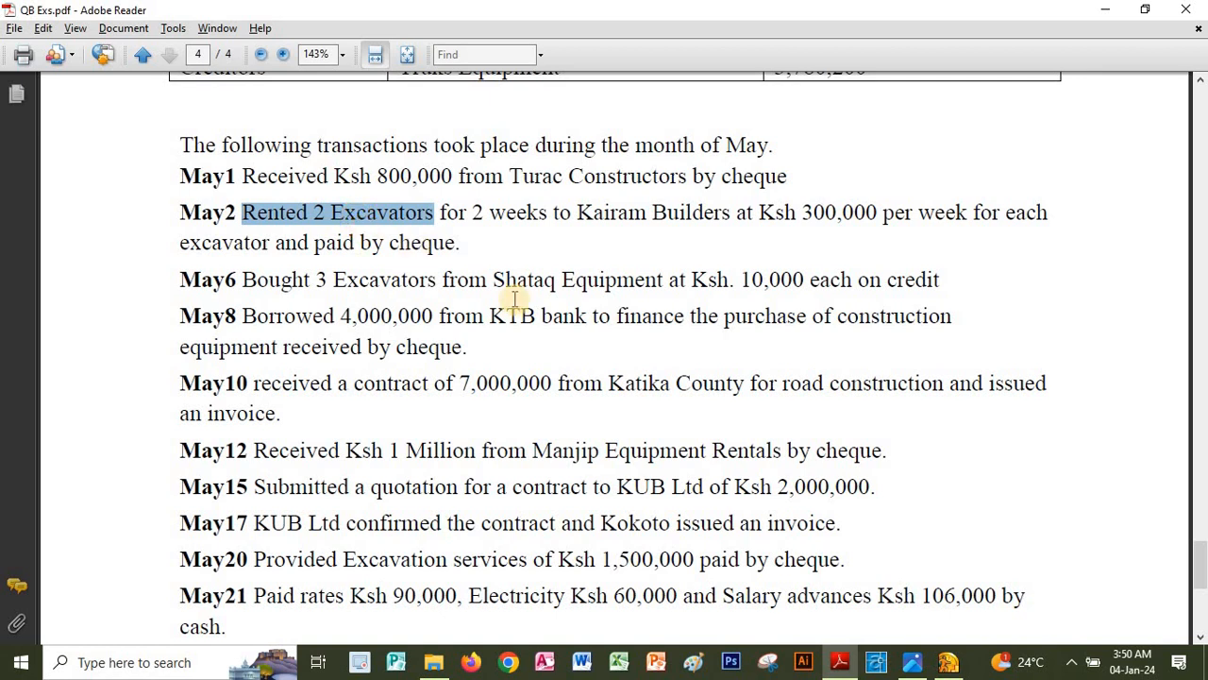
# Step: Switch to QuickBooks, start a new sales receipt, and begin adding a new item of type Service to its first line
pyautogui.hotkey('alt', 'Tab')
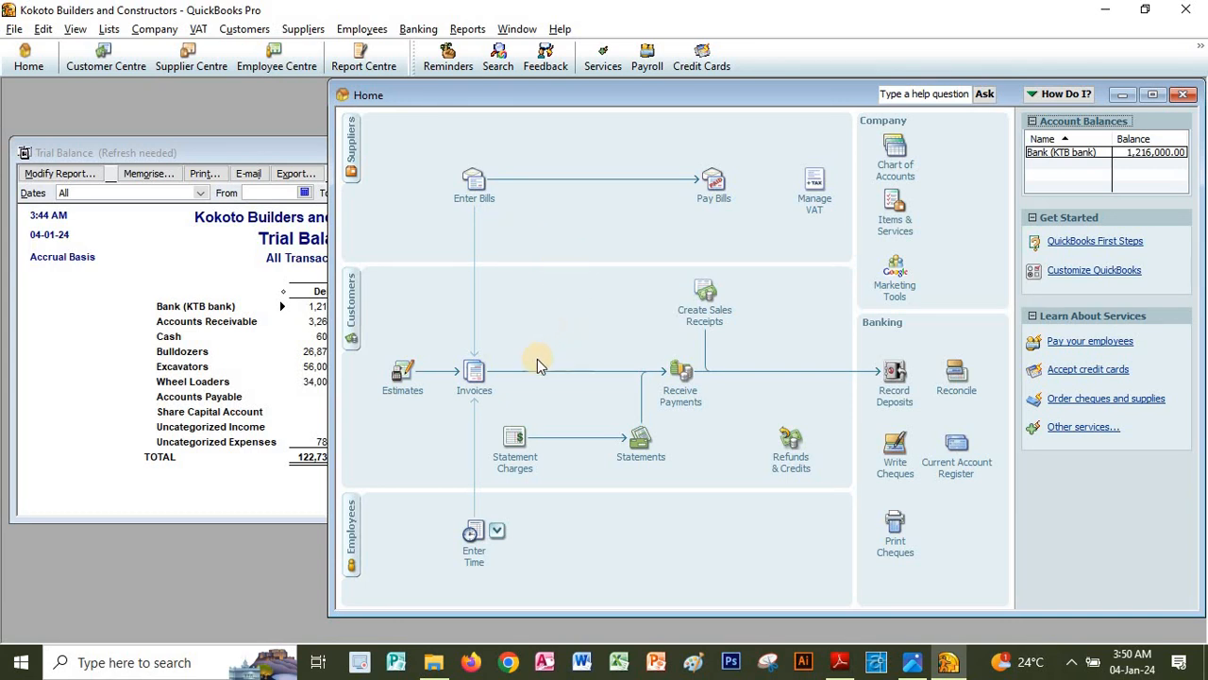
pyautogui.click(699, 316)
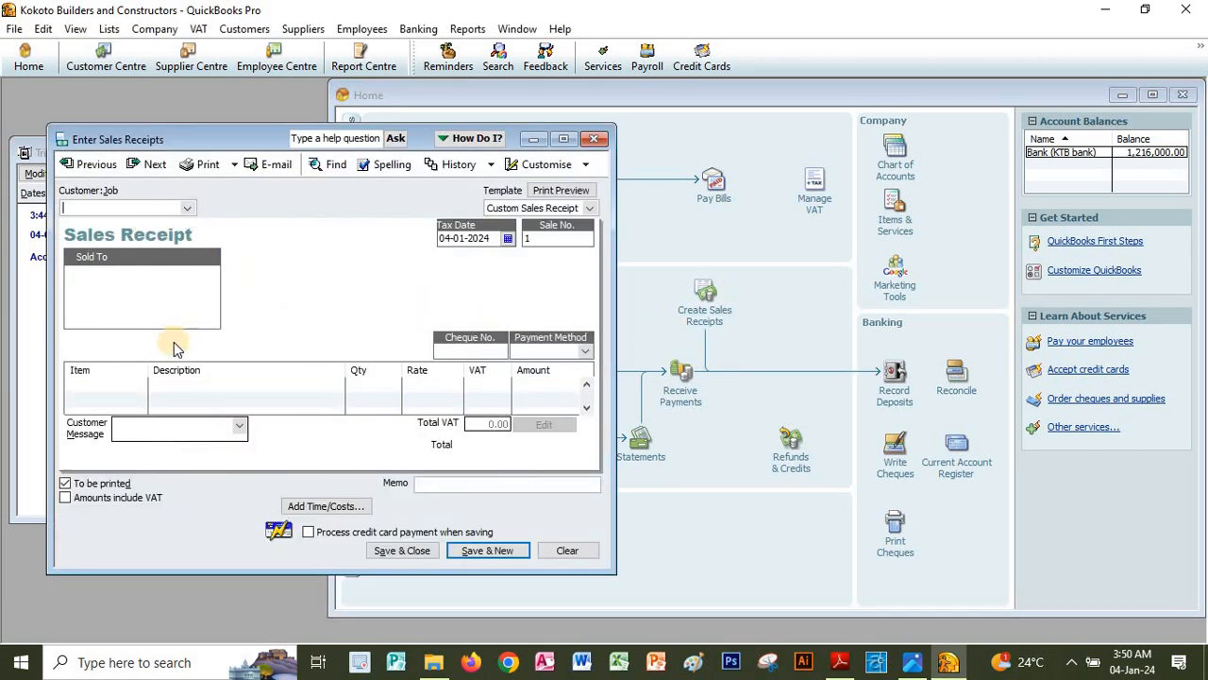
pyautogui.click(141, 384)
pyautogui.click(141, 385)
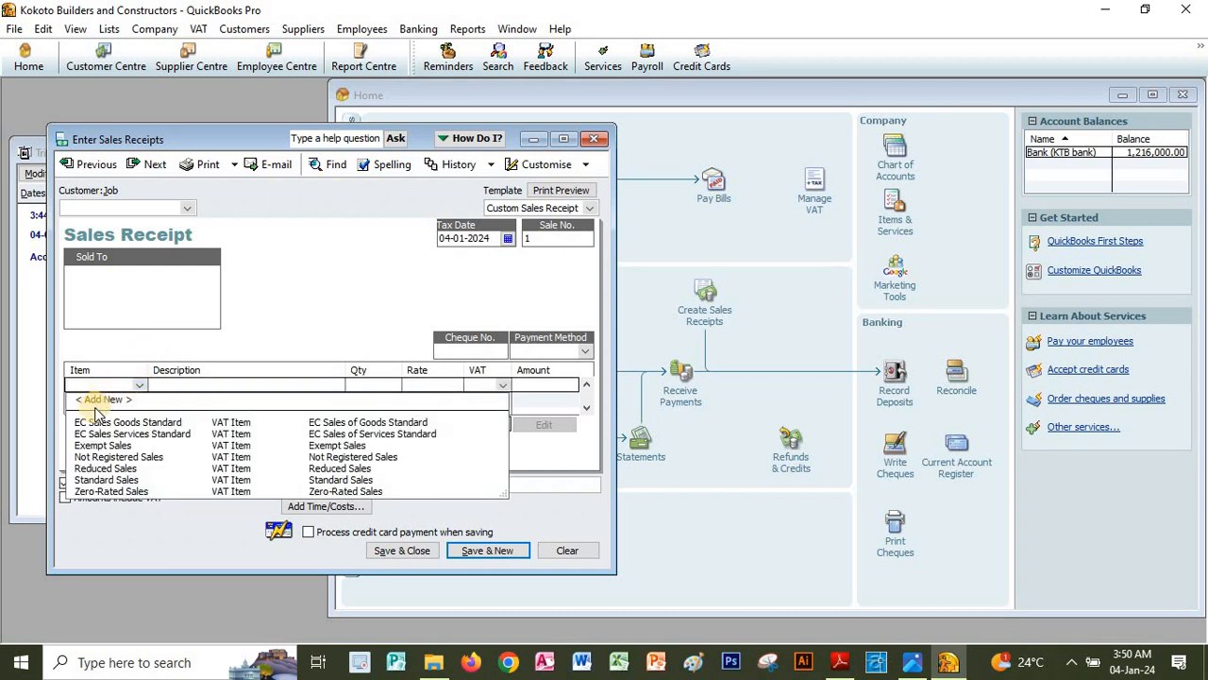
pyautogui.click(98, 399)
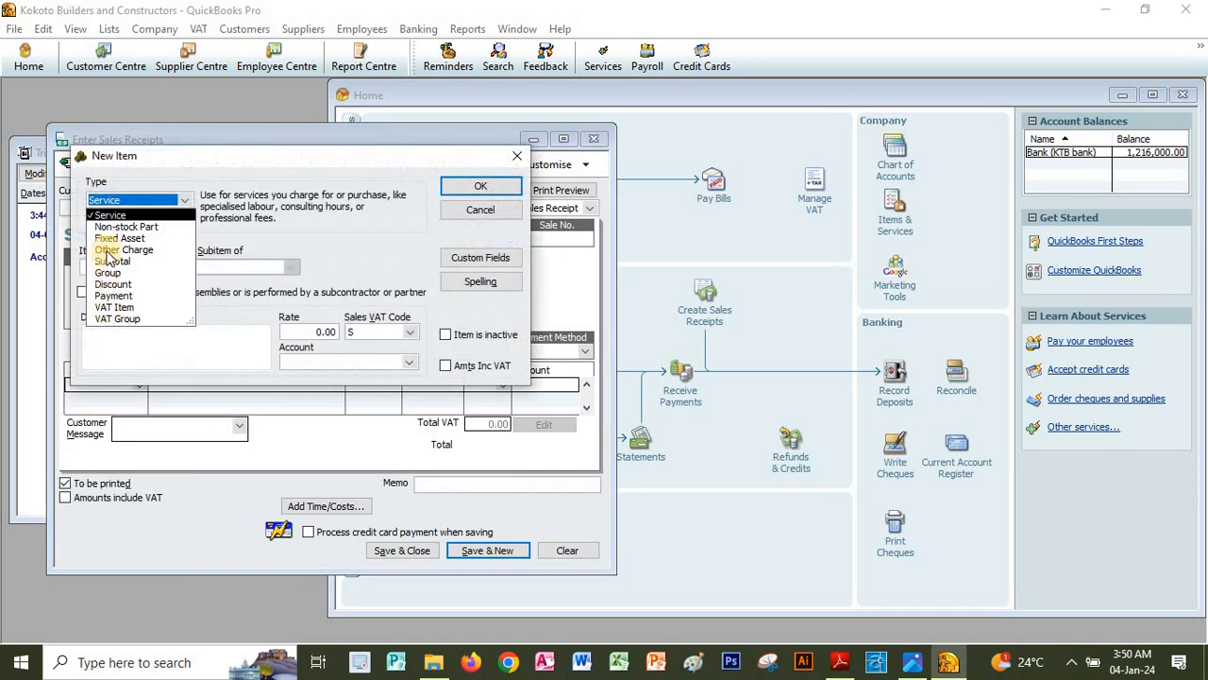
pyautogui.click(109, 216)
pyautogui.click(123, 269)
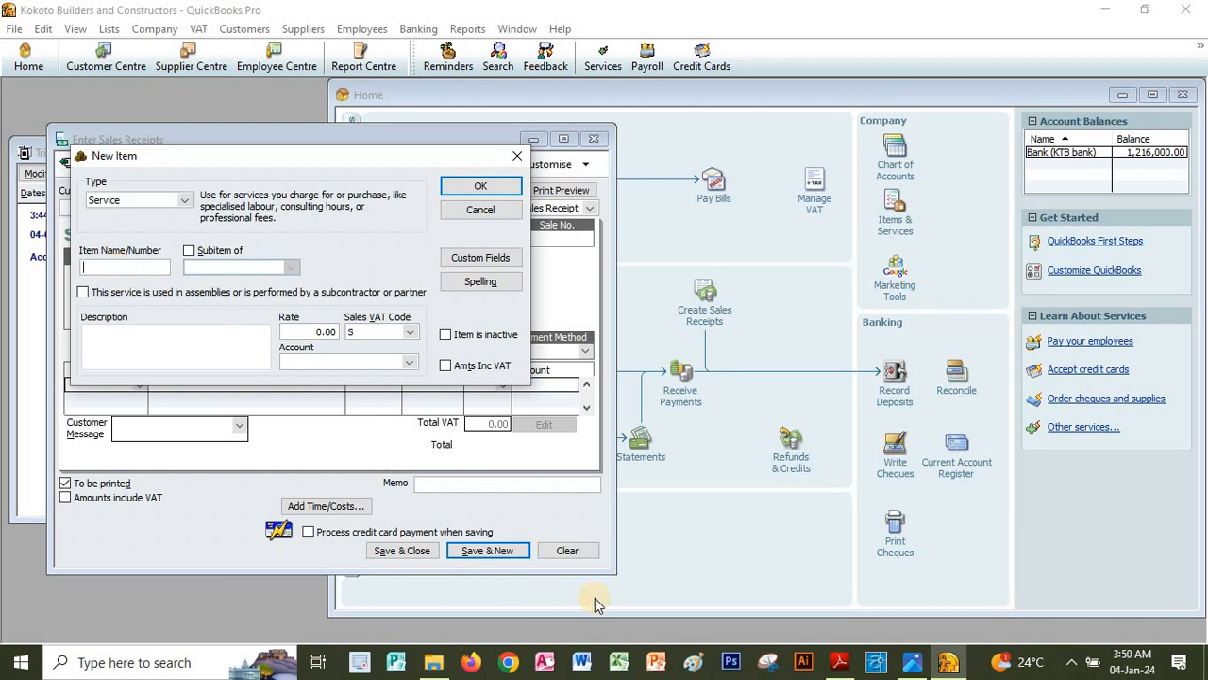
# Step: Recheck the May 2 rental wording in the PDF and name the new service item Renting Excavators
pyautogui.click(946, 666)
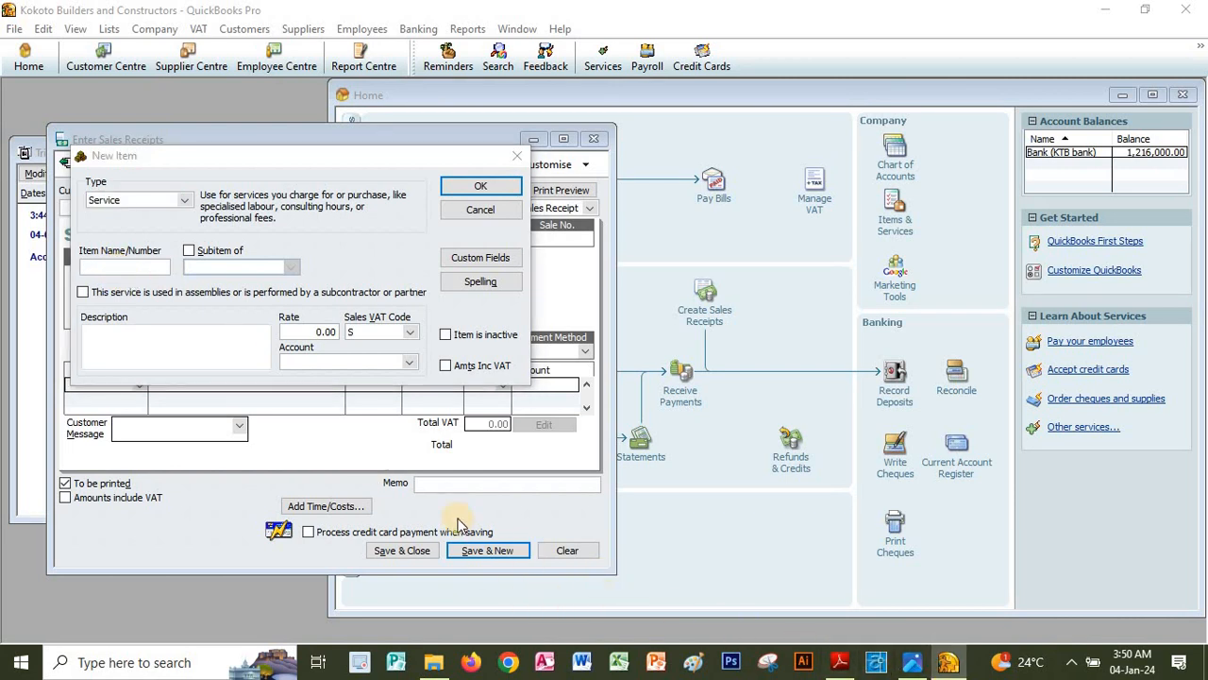
pyautogui.click(840, 661)
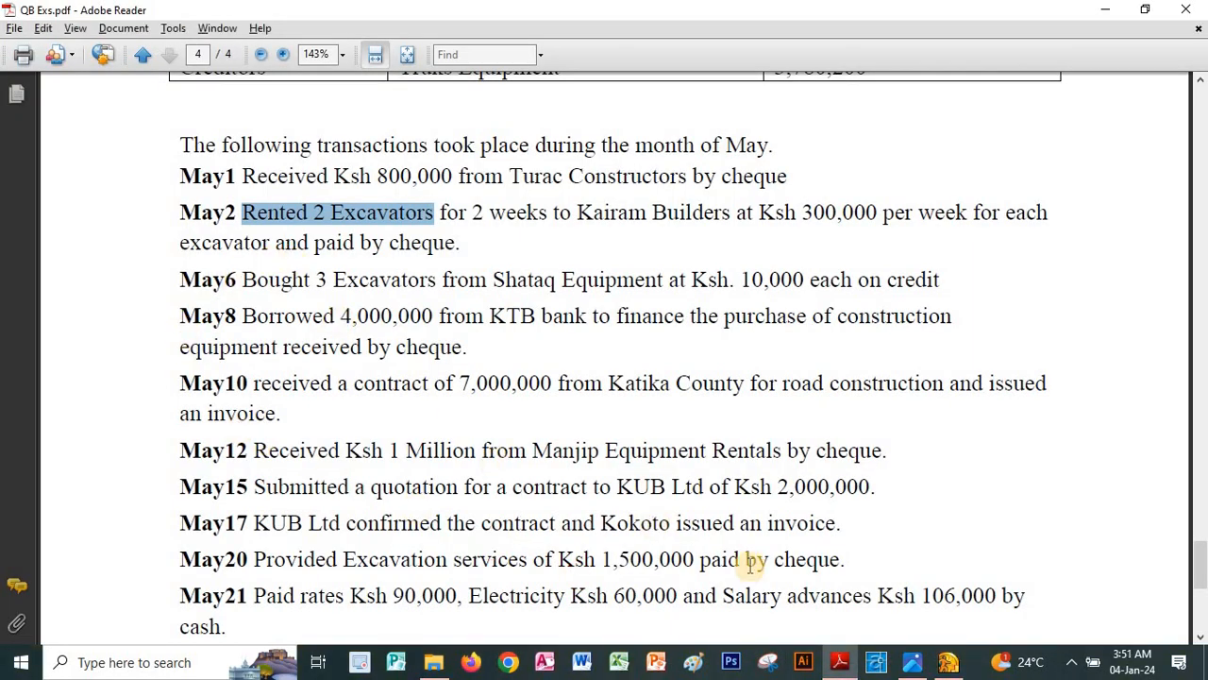
pyautogui.click(947, 665)
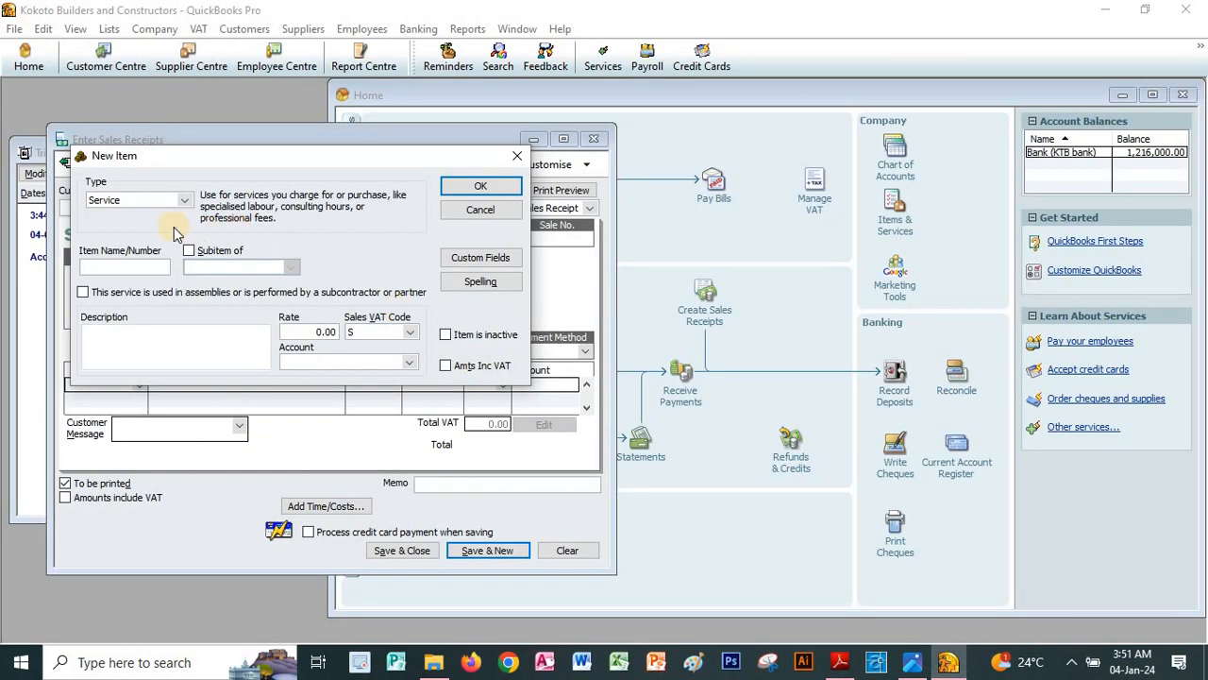
pyautogui.hotkey('ctrl', 'v')
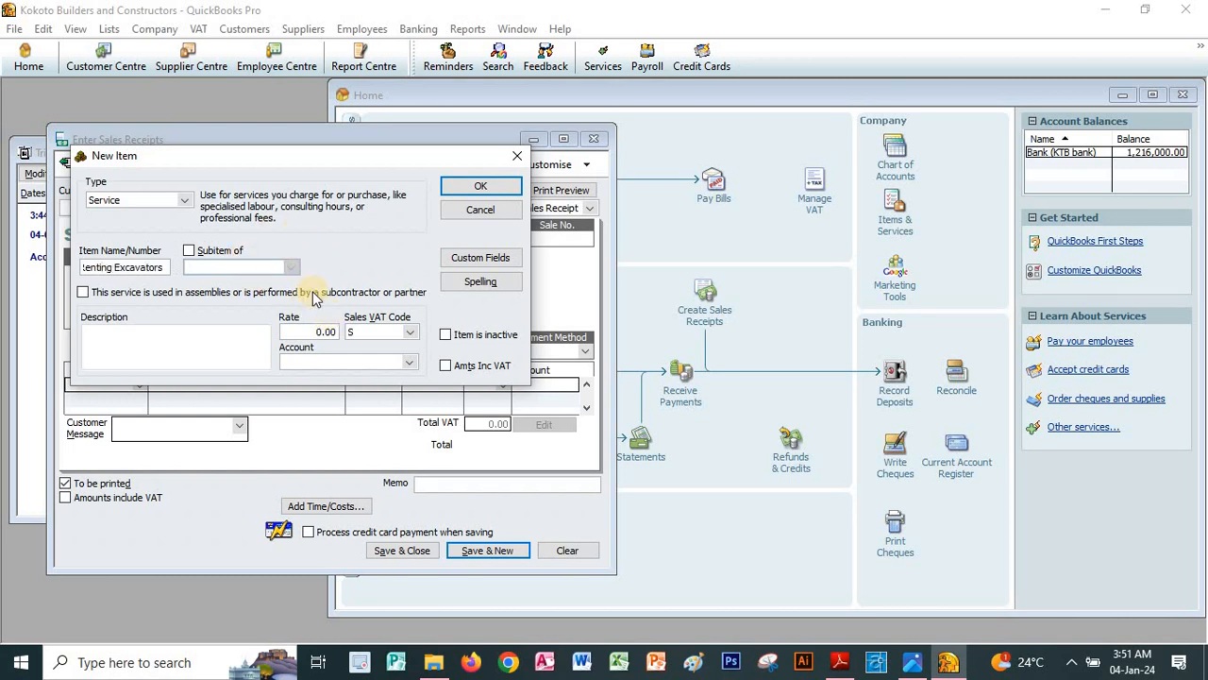
# Step: Copy the May 2 weekly rate of 300,000 from the PDF into the item's rate and set its sales VAT code to E
pyautogui.click(322, 331)
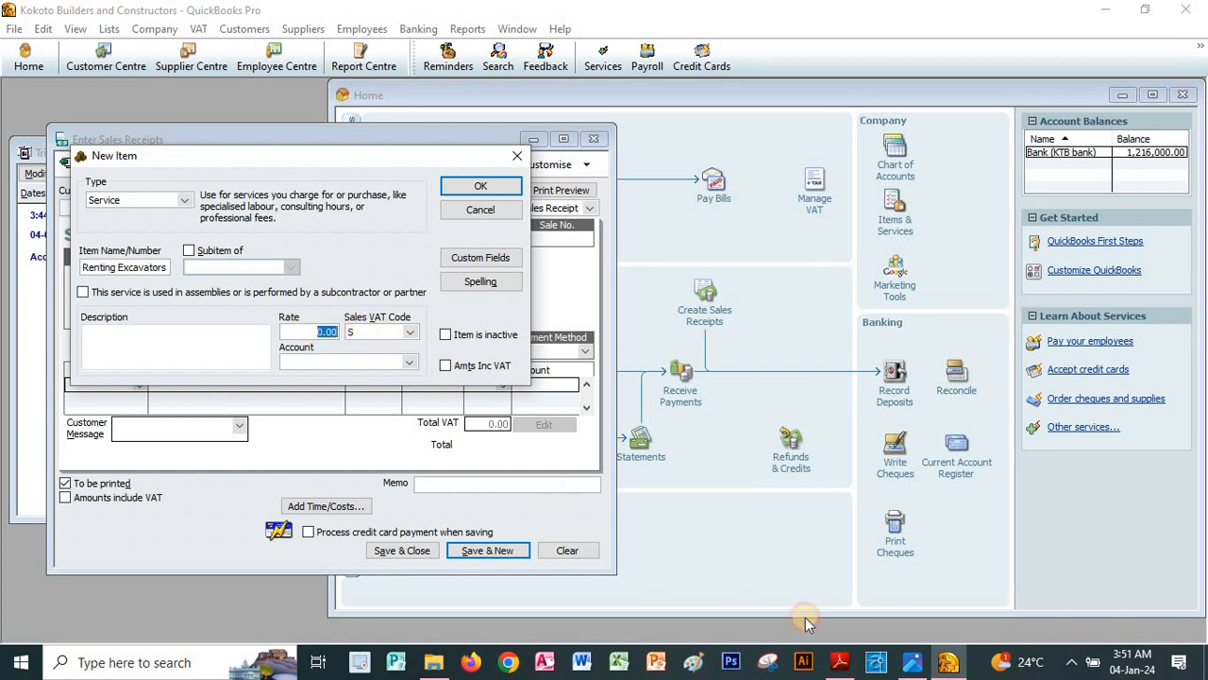
pyautogui.click(841, 662)
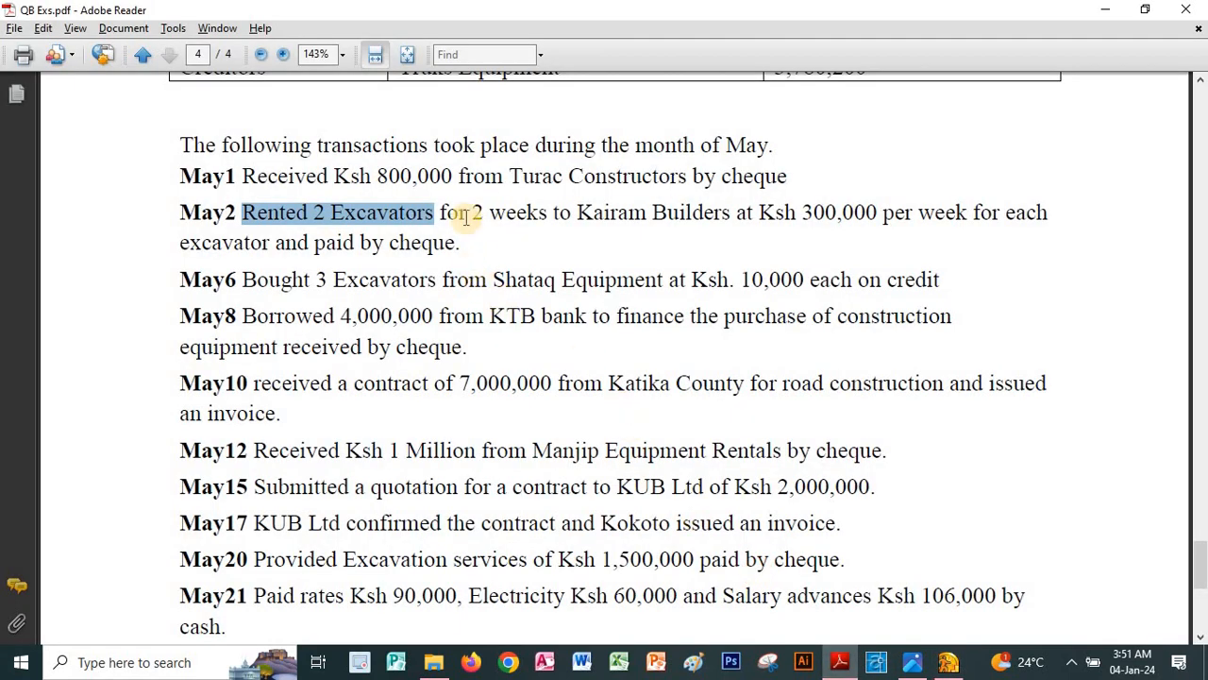
pyautogui.moveTo(801, 211); pyautogui.dragTo(879, 211)
pyautogui.hotkey('ctrl', 'c')
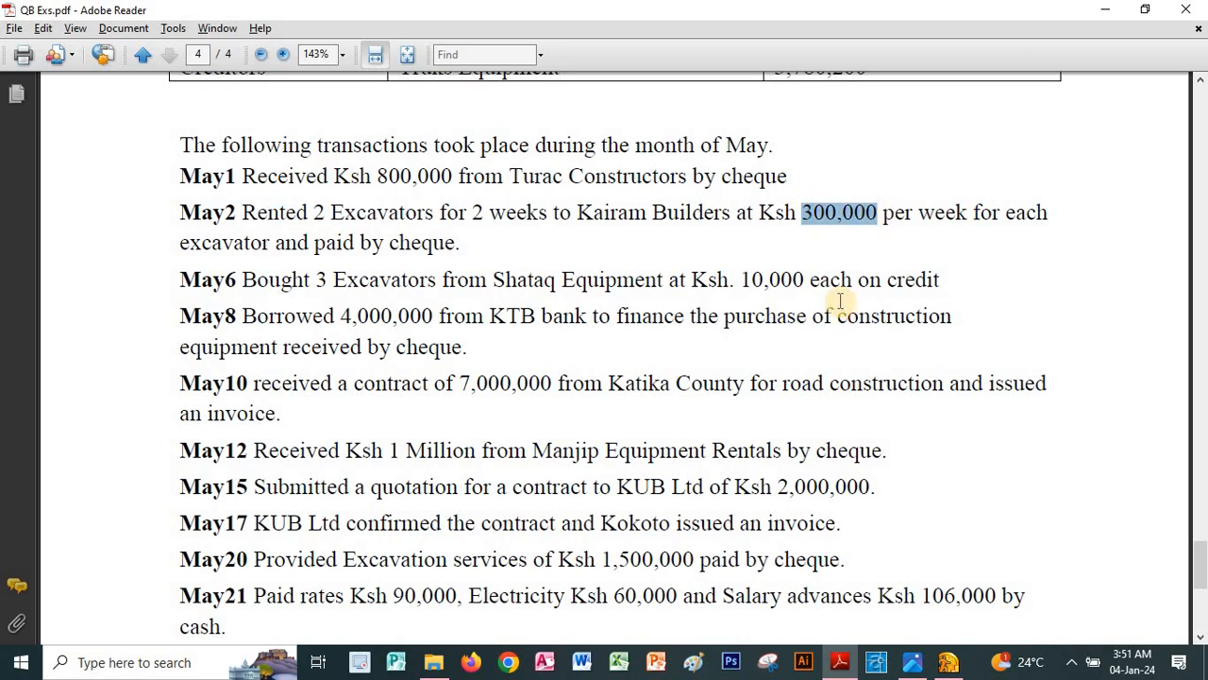
pyautogui.click(947, 661)
pyautogui.hotkey('ctrl', 'v')
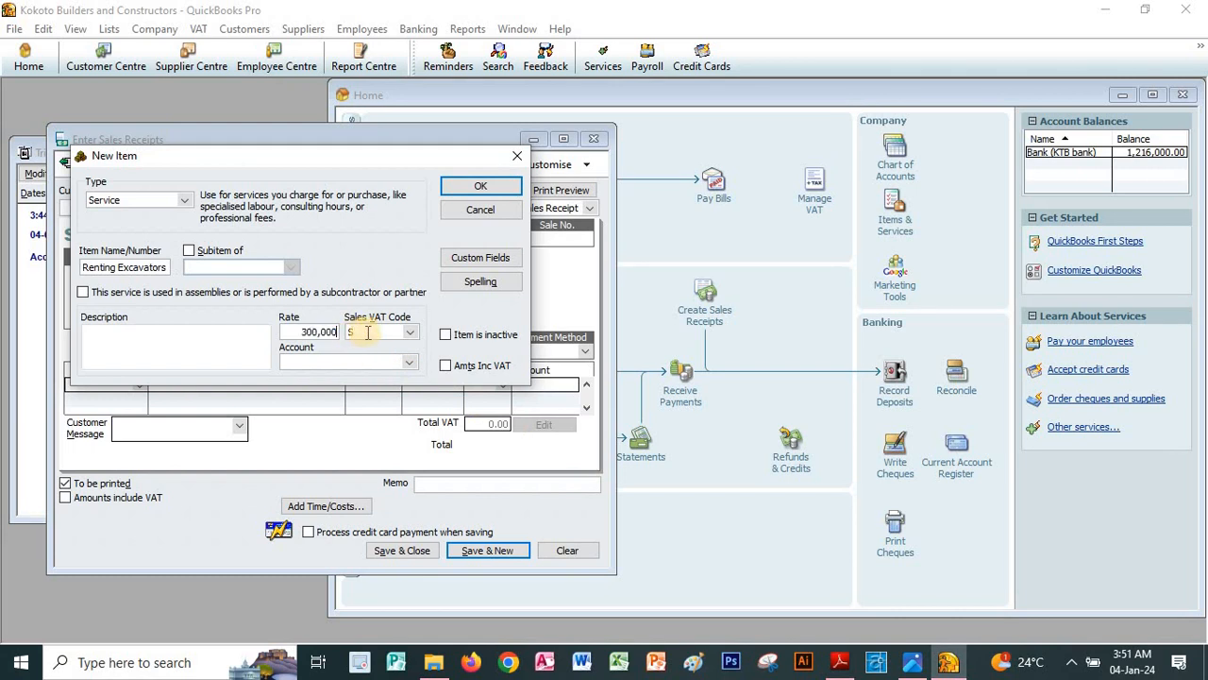
pyautogui.click(409, 331)
pyautogui.click(410, 370)
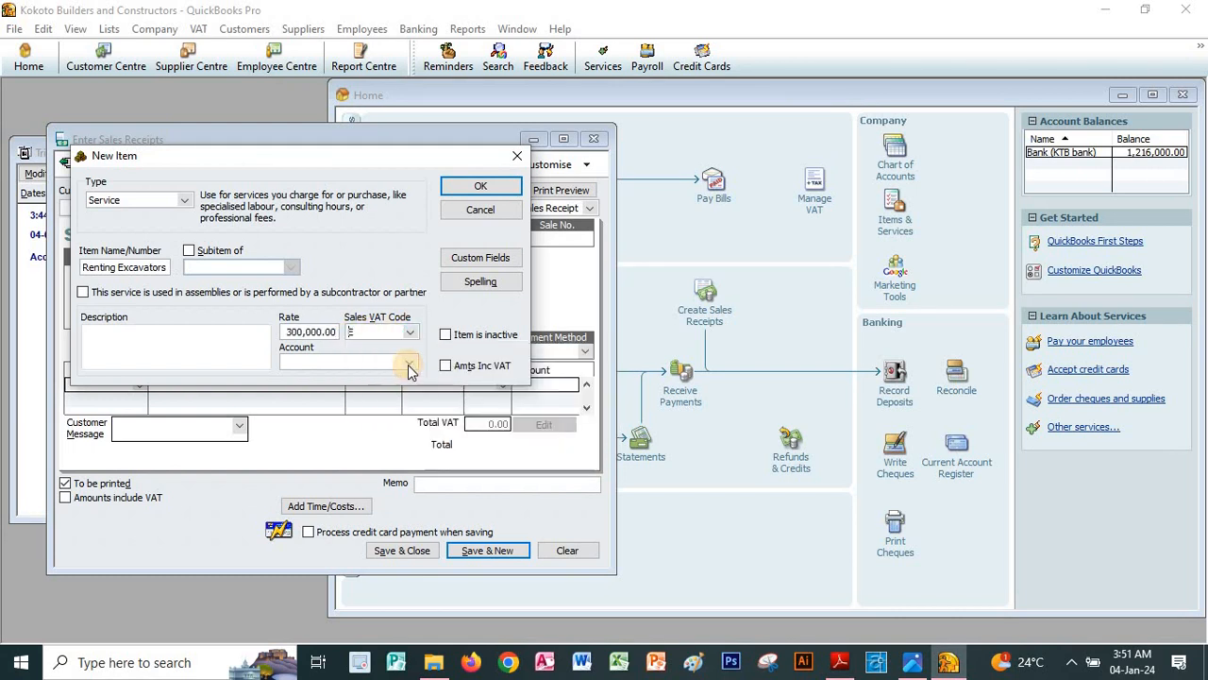
# Step: Create an Income account named Renting Excavators Income, using the copied item name, assign it to the item, and save the item
pyautogui.click(410, 363)
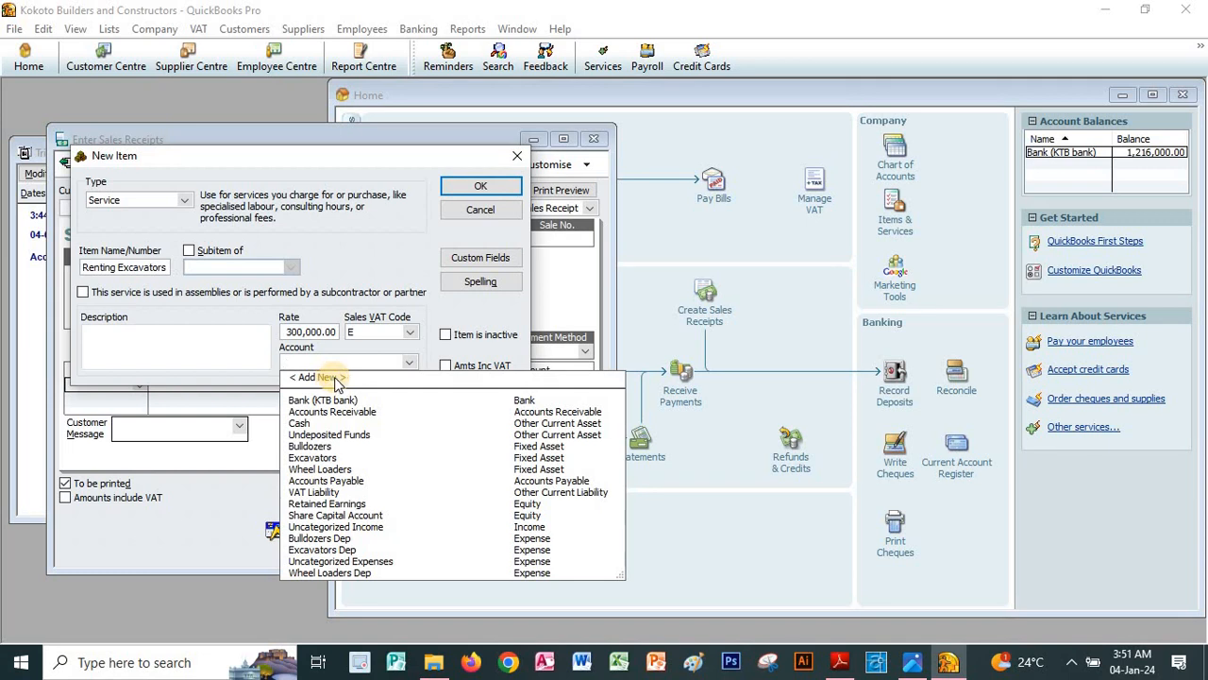
pyautogui.click(86, 267)
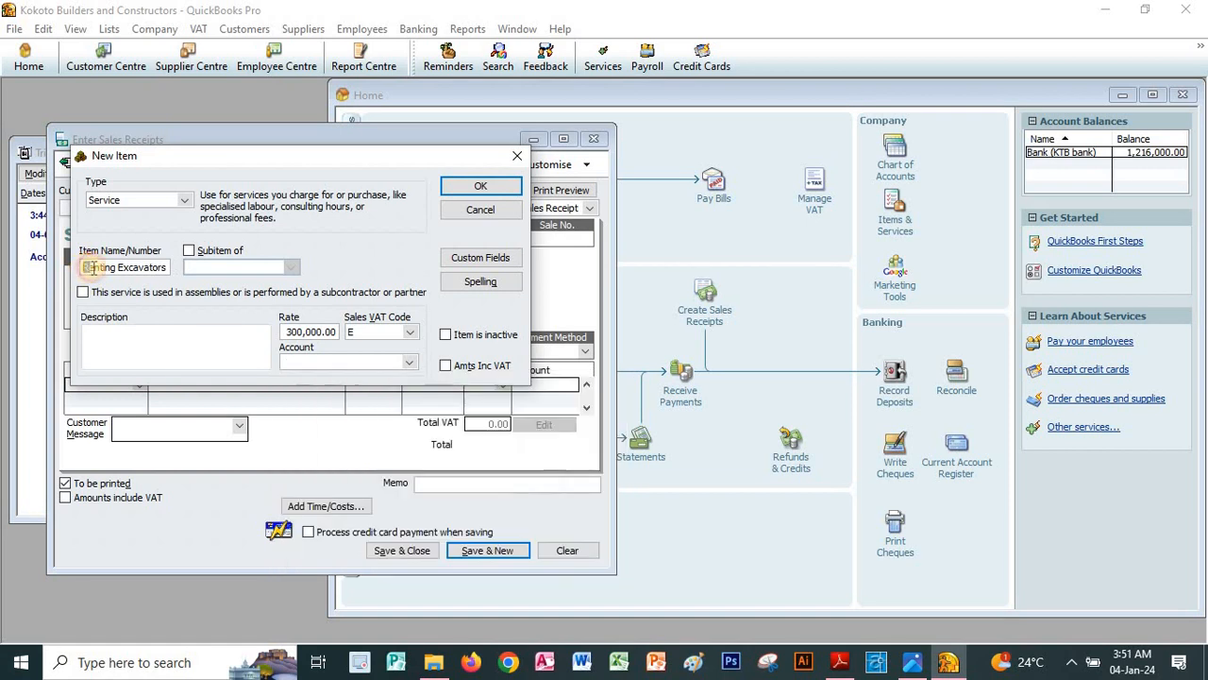
pyautogui.moveTo(86, 267); pyautogui.dragTo(46, 270)
pyautogui.hotkey('ctrl', 'c')
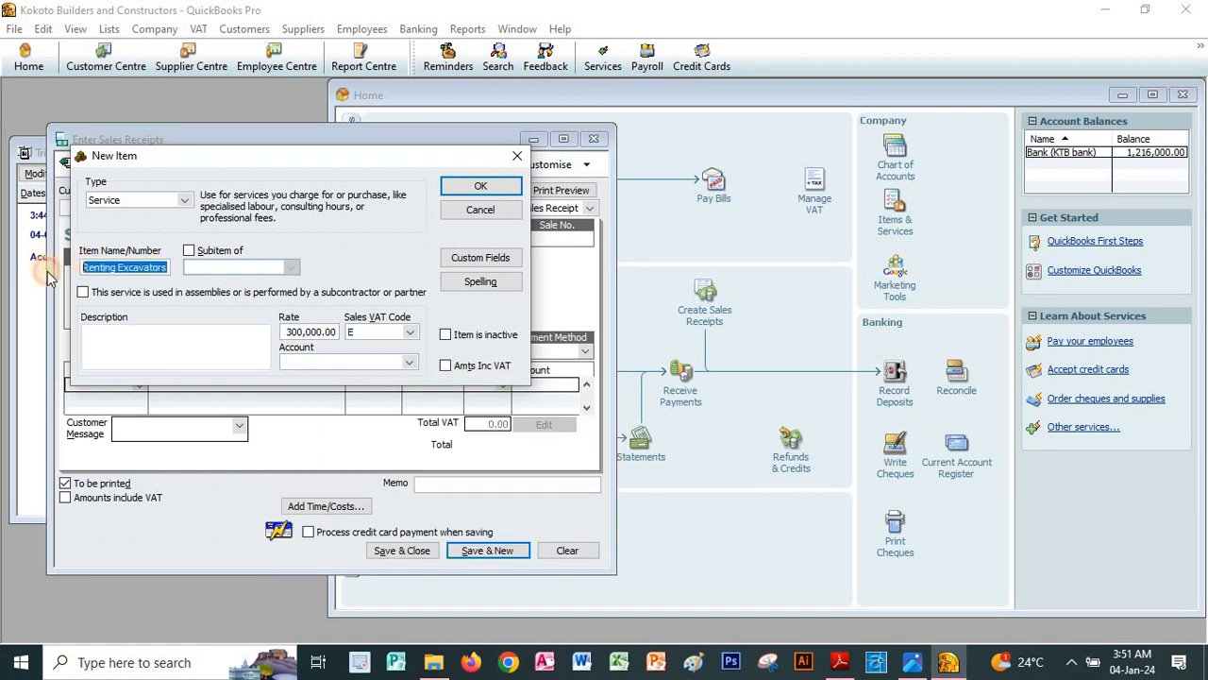
pyautogui.click(412, 363)
pyautogui.click(313, 376)
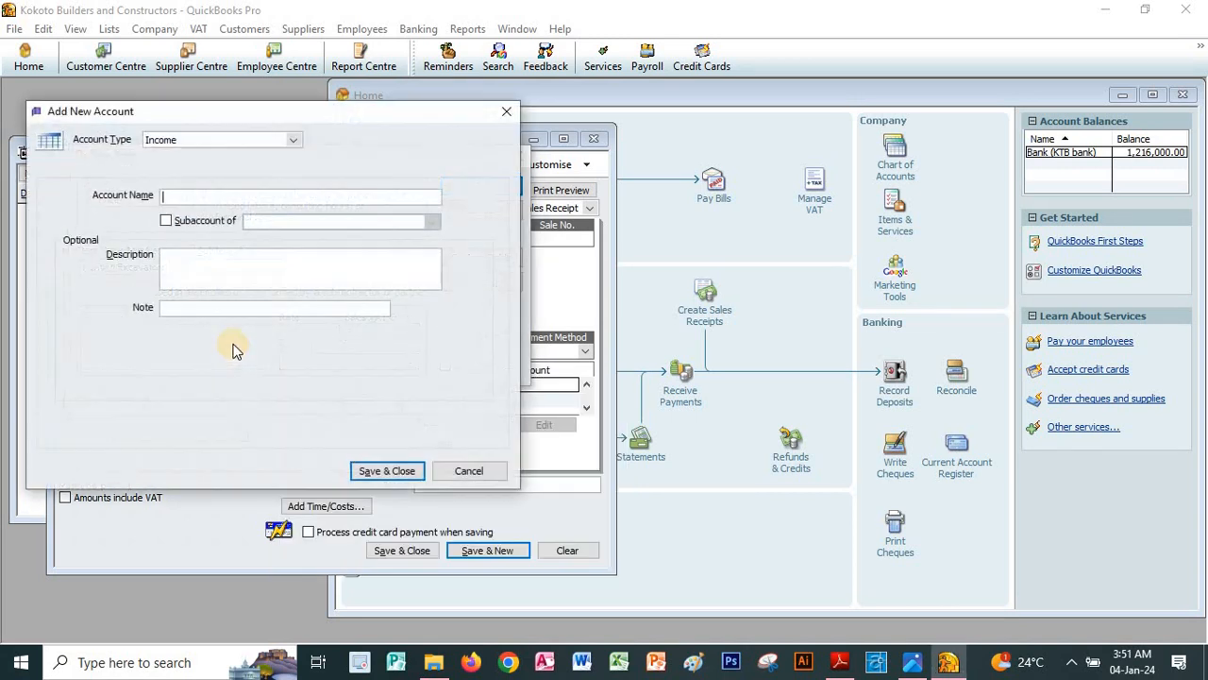
pyautogui.hotkey('ctrl', 'v')
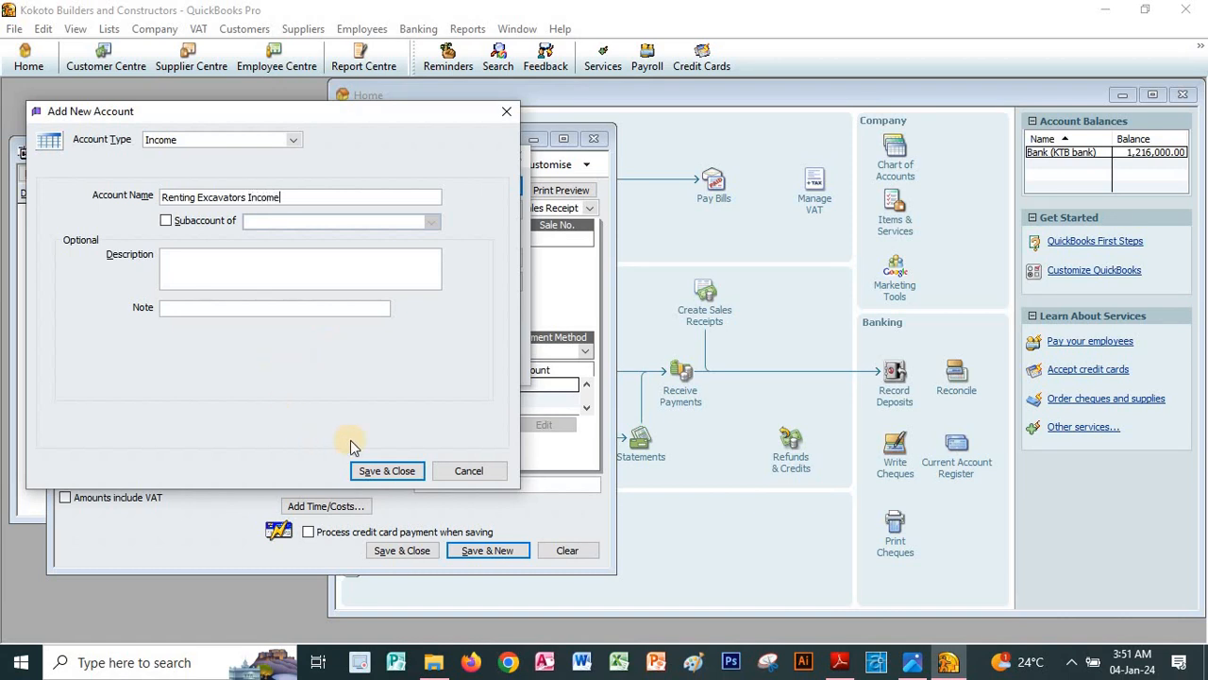
pyautogui.click(389, 470)
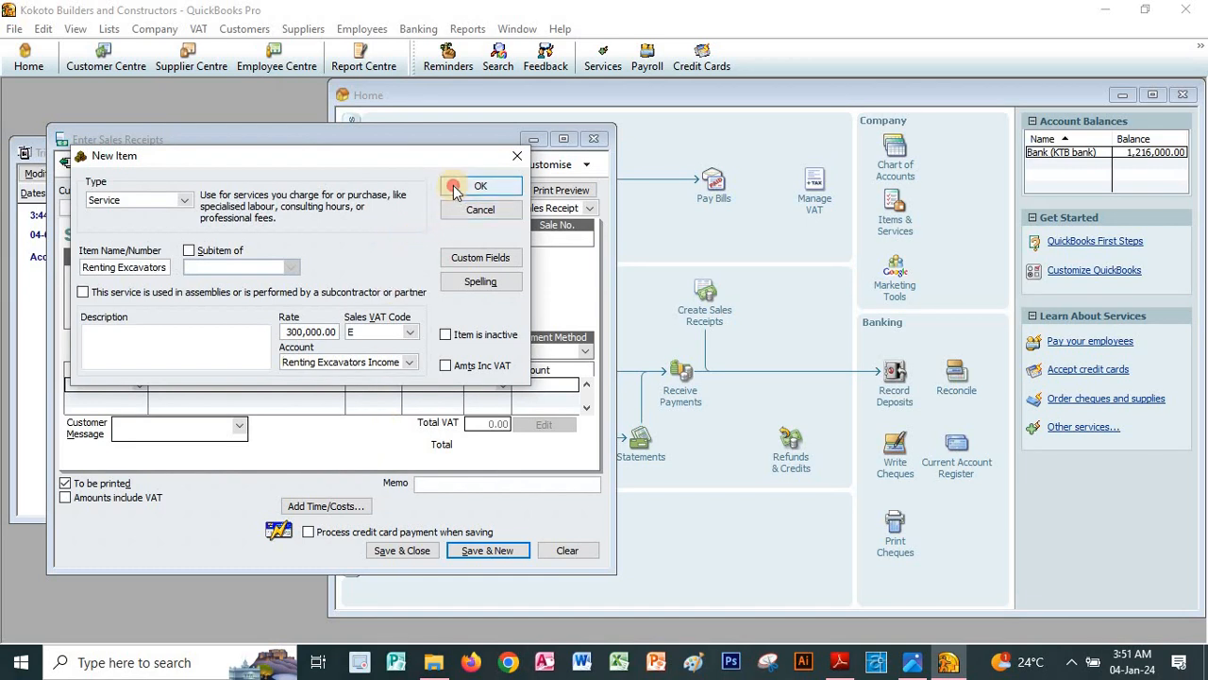
pyautogui.press('Return')
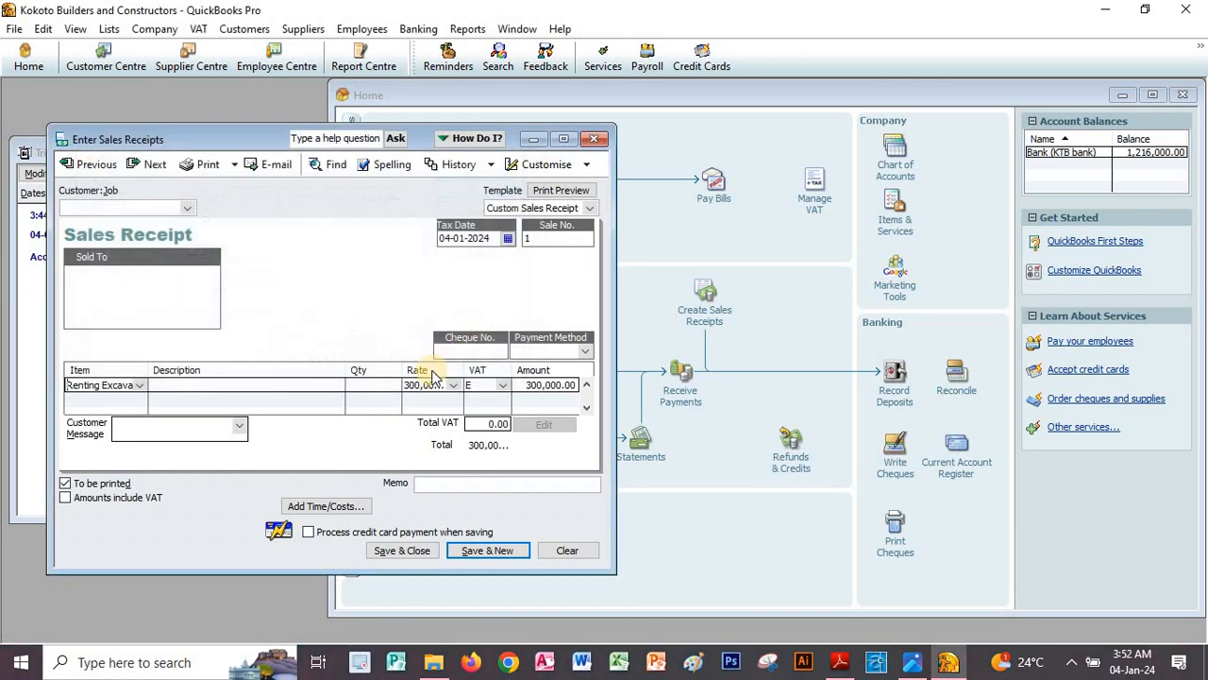
# Step: Set the Renting Excavators quantity to 2 on the sales receipt, then save and close the receipt
pyautogui.click(365, 383)
pyautogui.write('2')
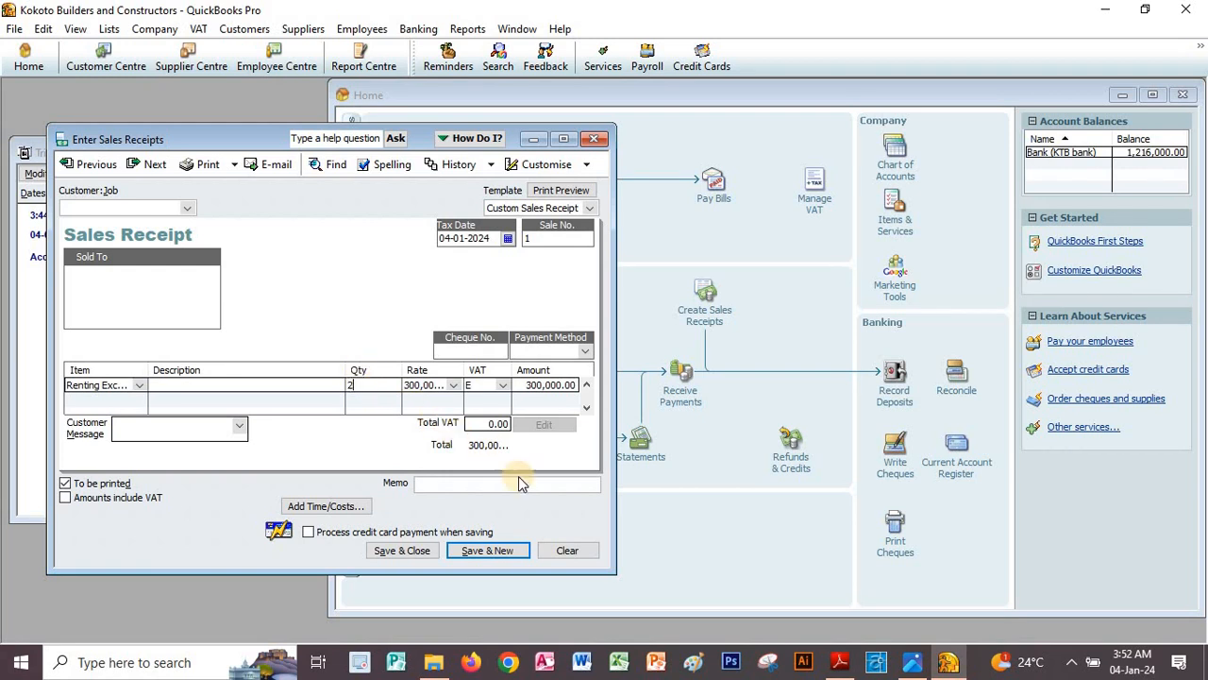
pyautogui.click(402, 550)
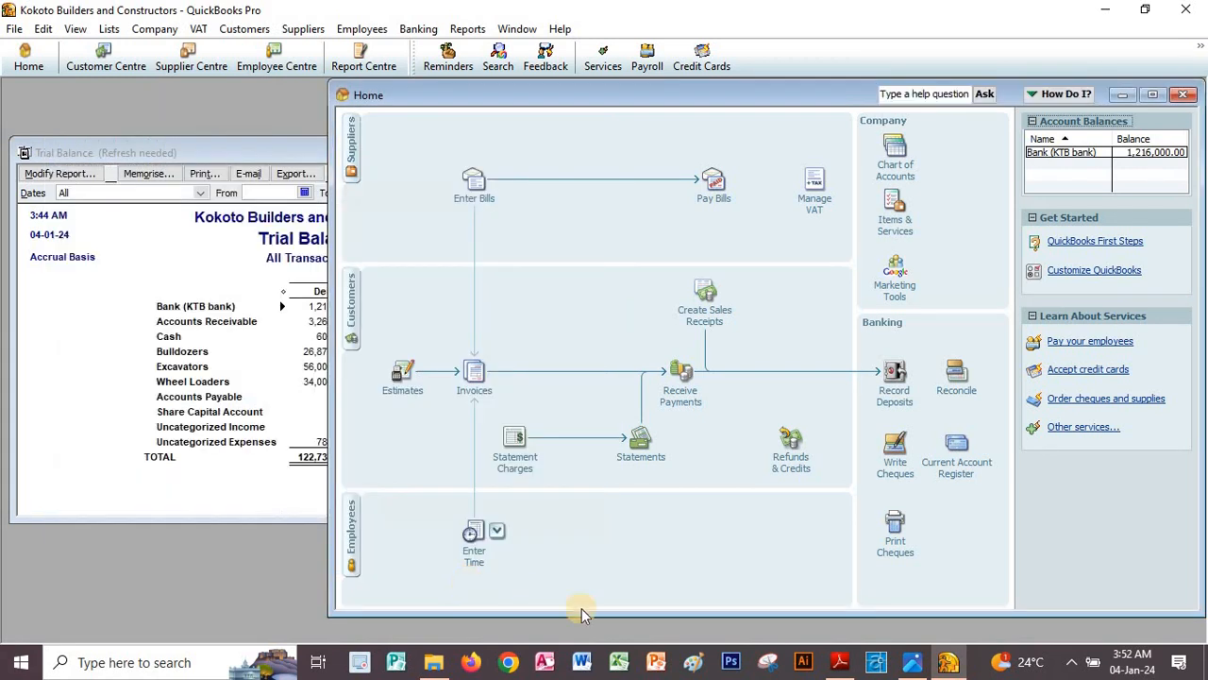
pyautogui.click(839, 662)
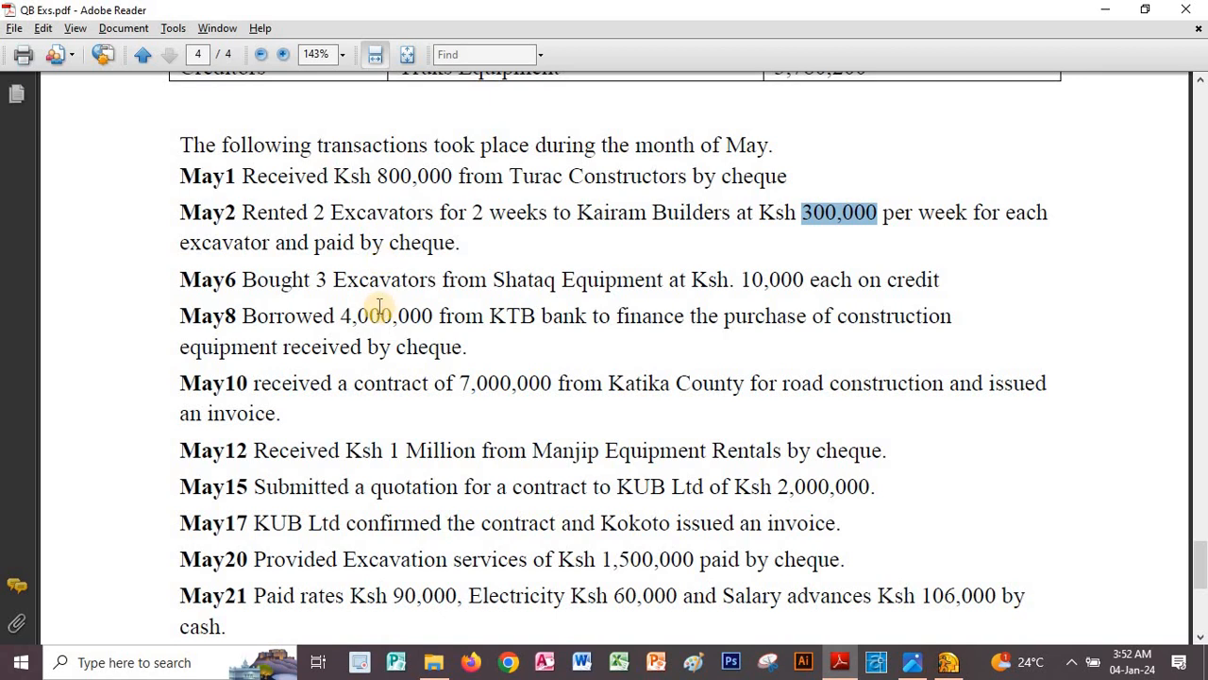
pyautogui.hotkey('alt', 'Tab')
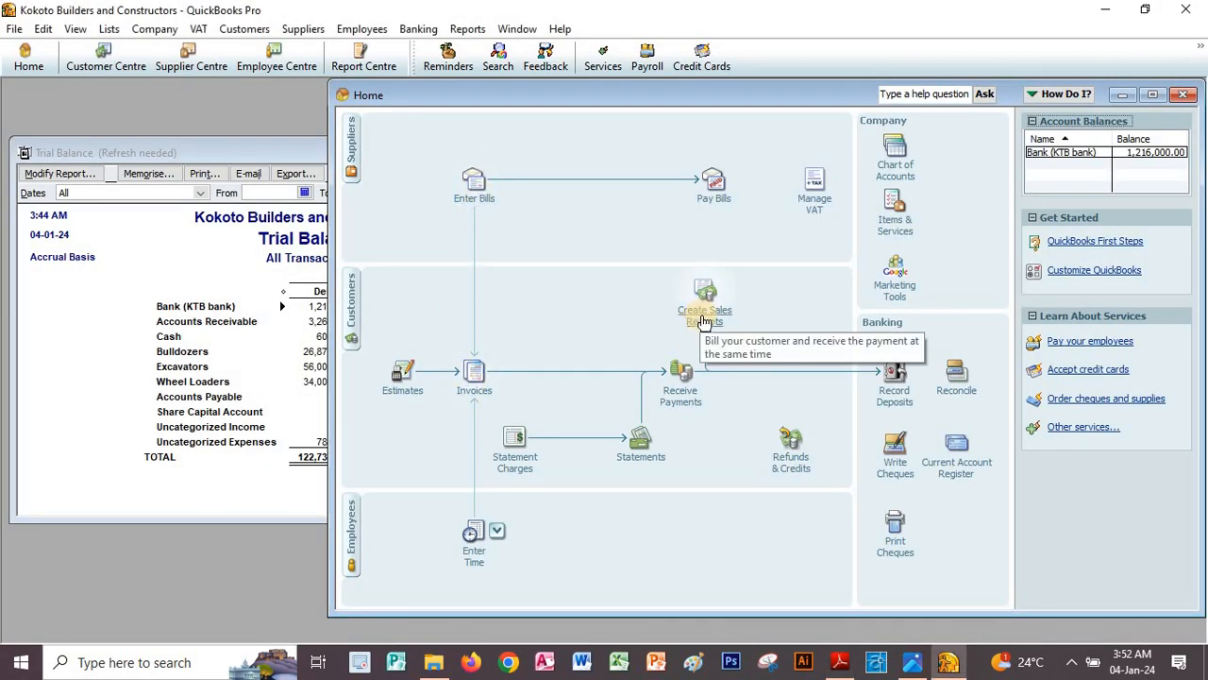
pyautogui.click(474, 378)
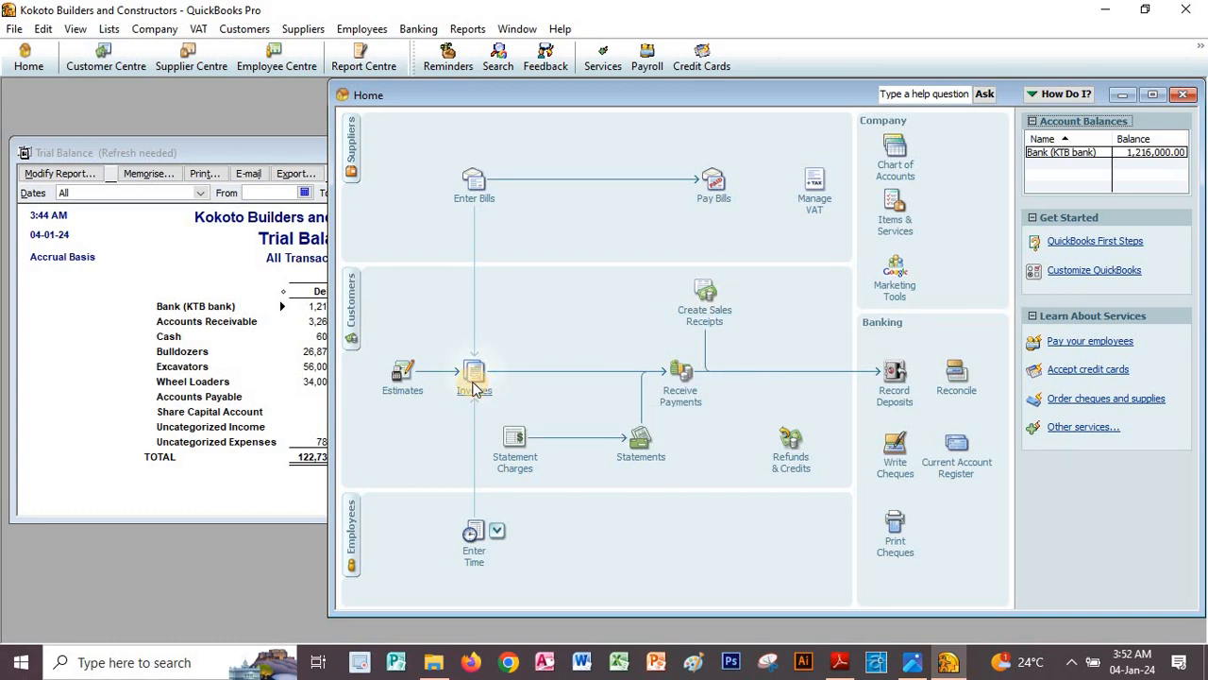
pyautogui.click(671, 205)
pyautogui.click(678, 375)
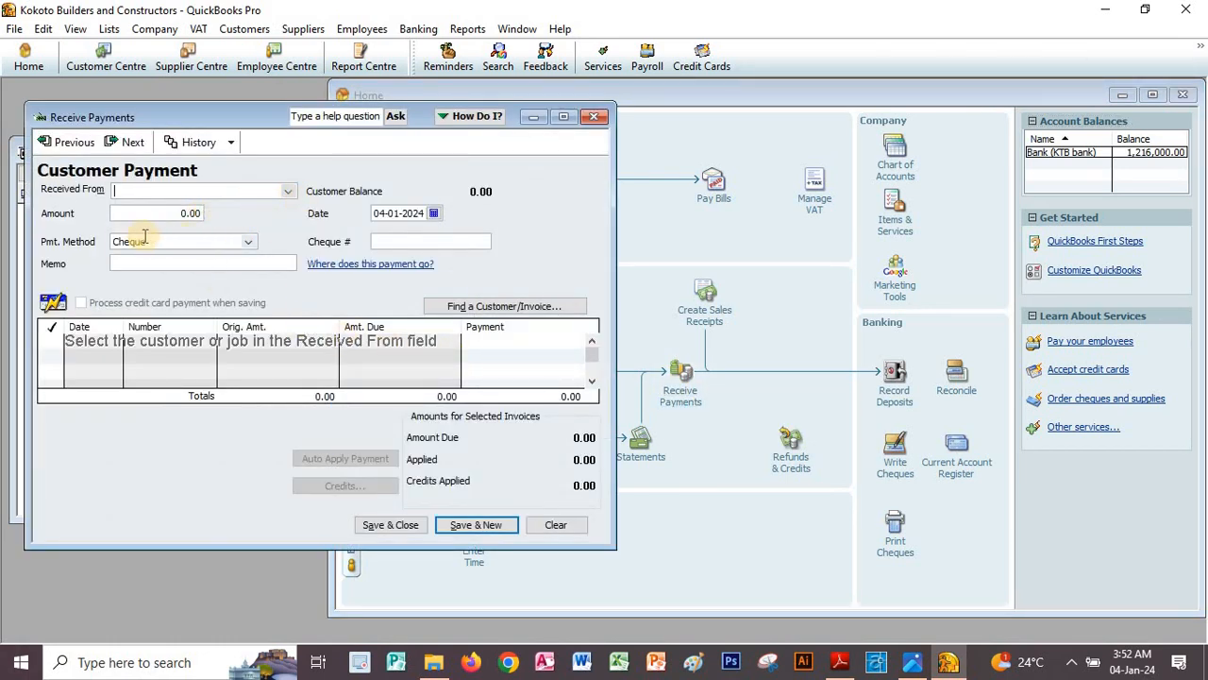
pyautogui.click(594, 116)
pyautogui.click(602, 217)
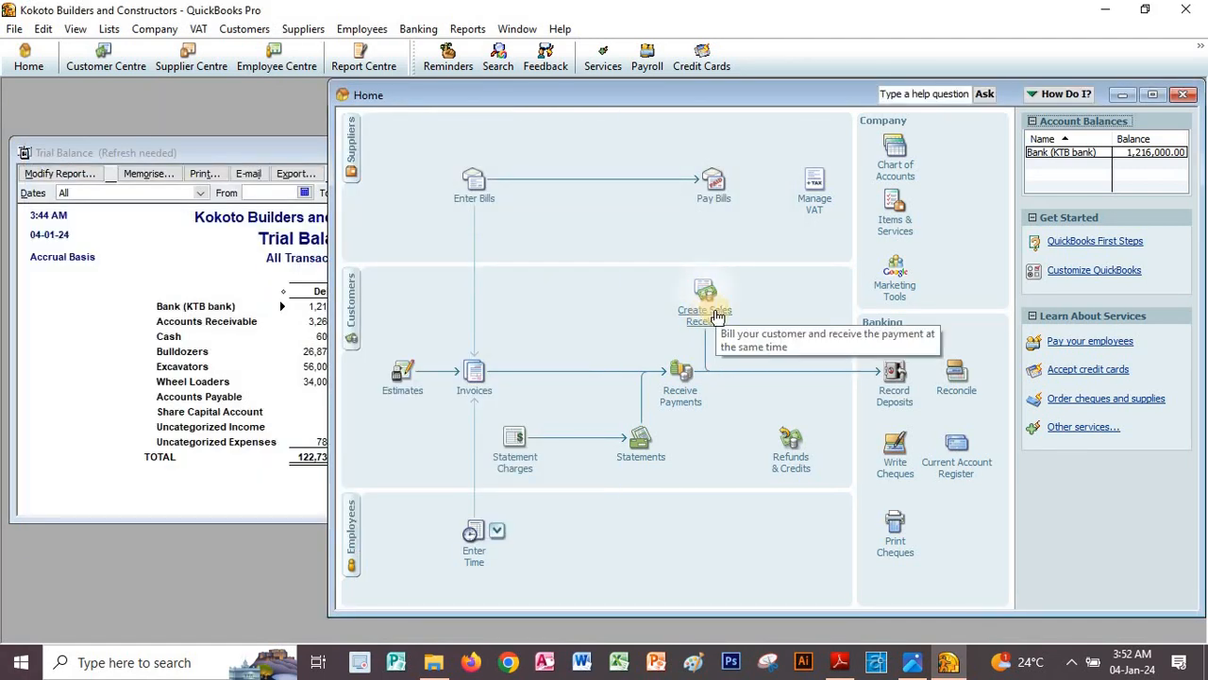
# Step: Check the payment method of the May 2 excavator rental in the PDF and return to QuickBooks
pyautogui.click(839, 662)
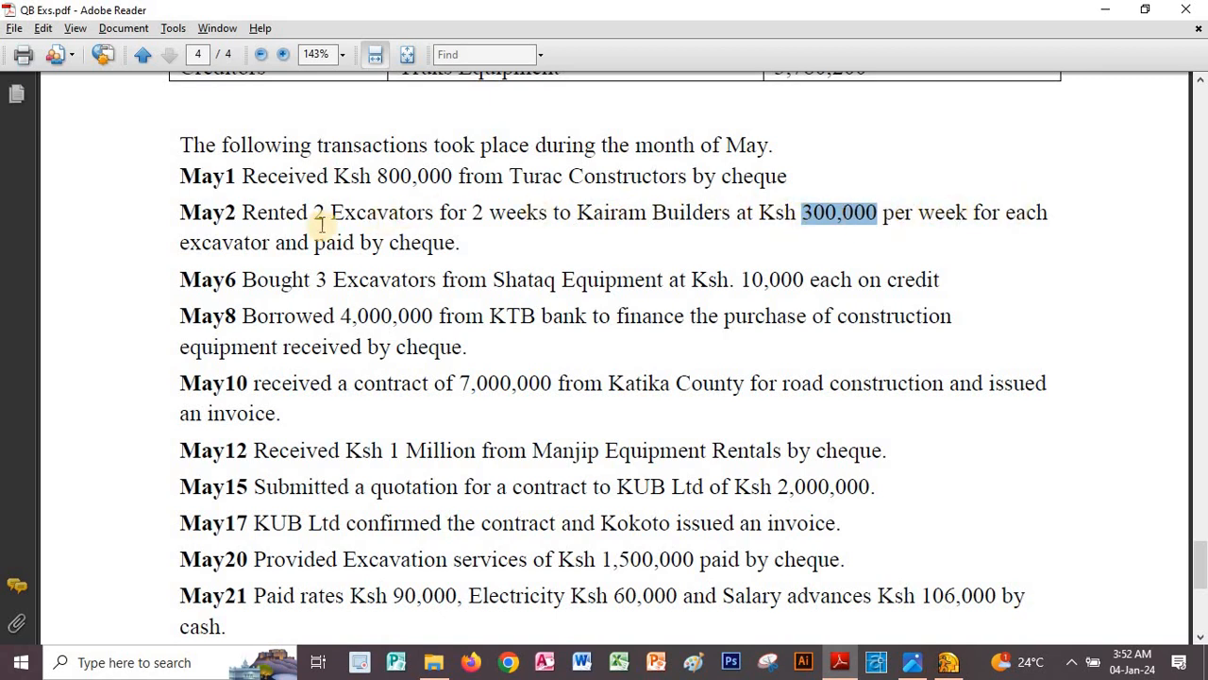
pyautogui.moveTo(322, 245); pyautogui.dragTo(429, 246)
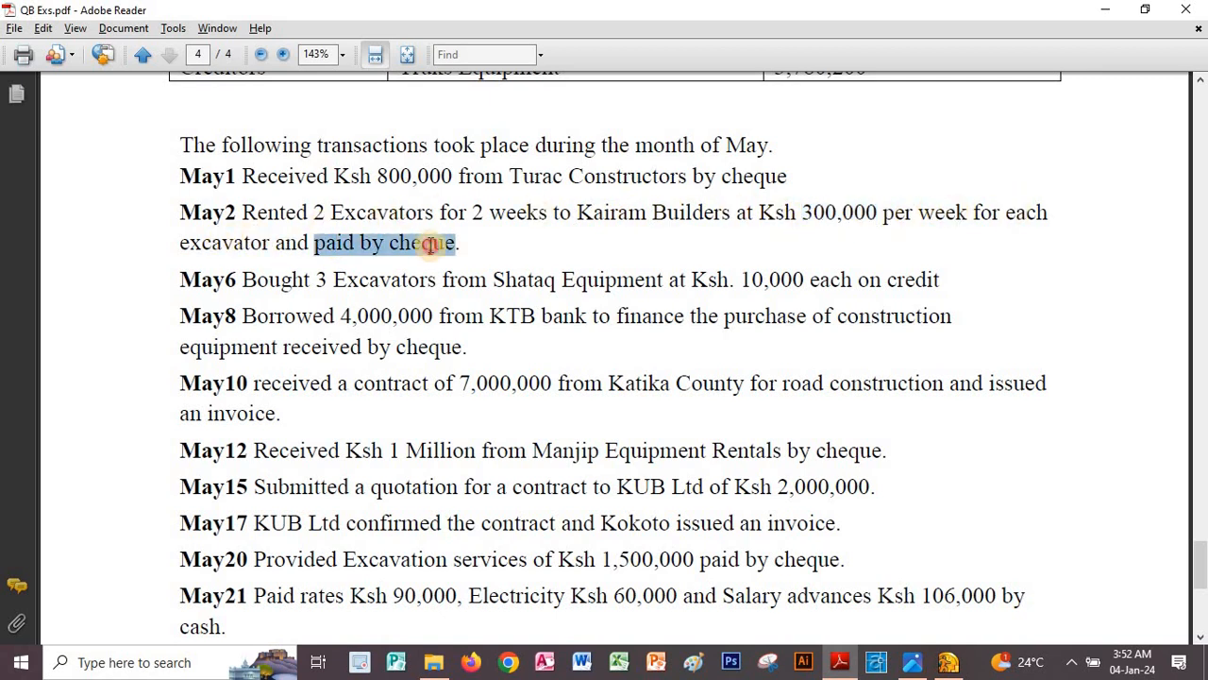
pyautogui.click(830, 666)
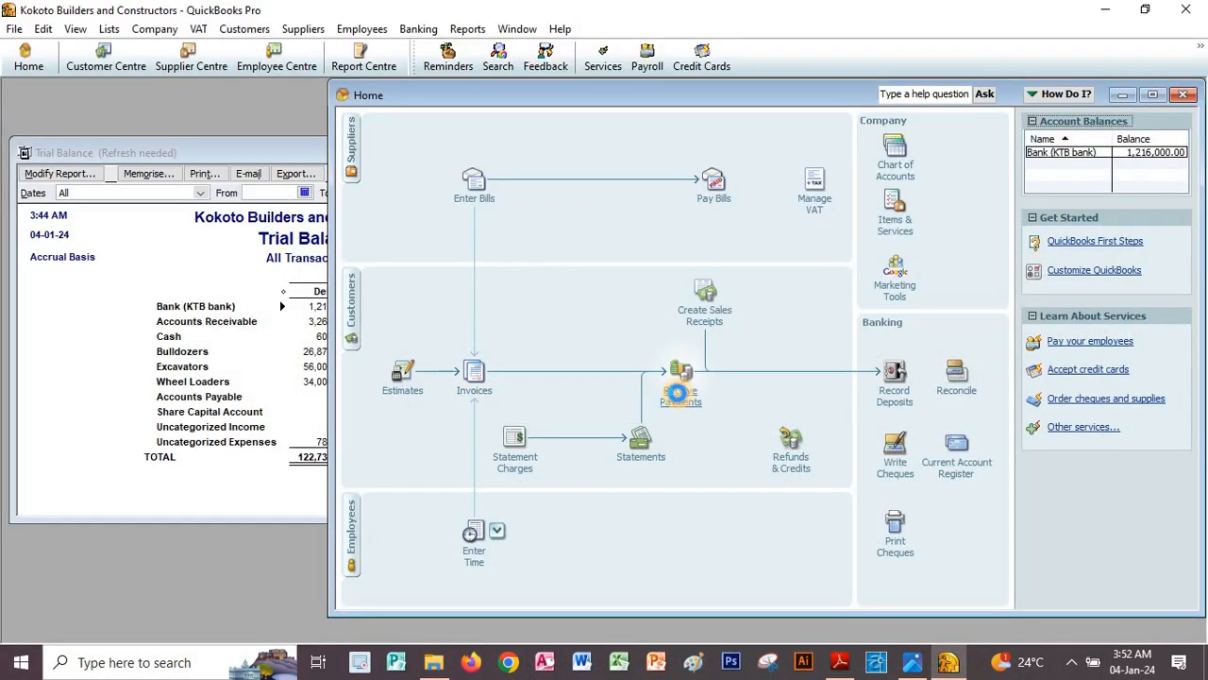
pyautogui.click(687, 387)
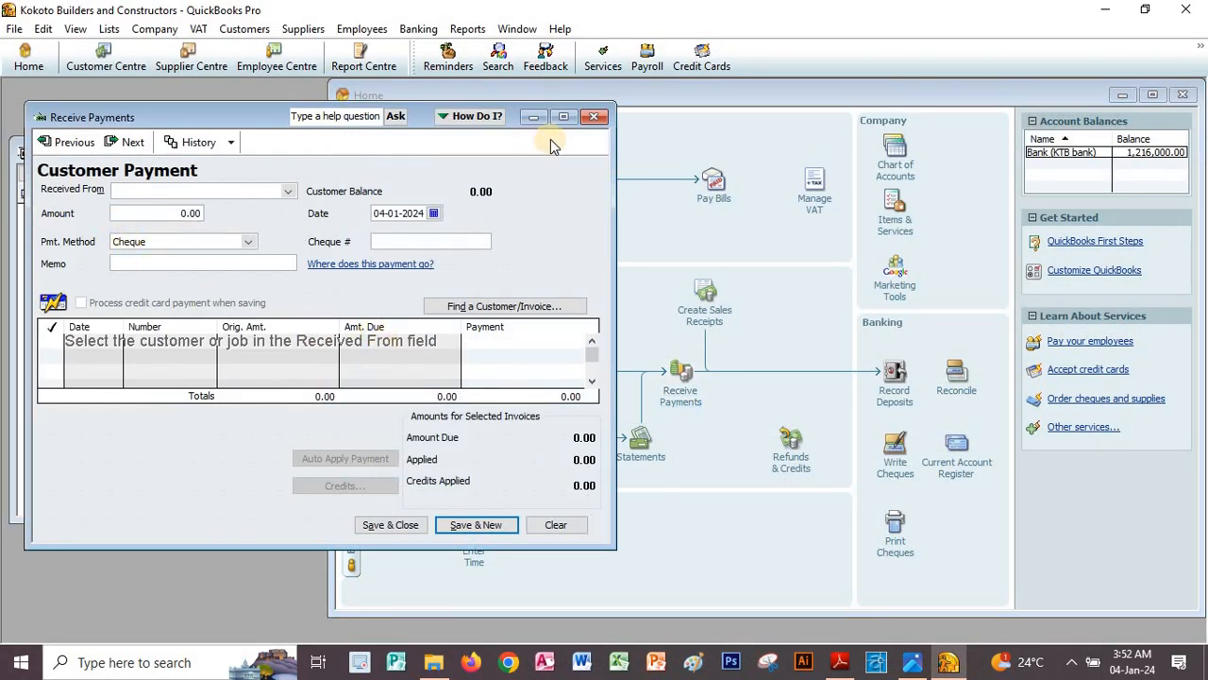
pyautogui.click(594, 116)
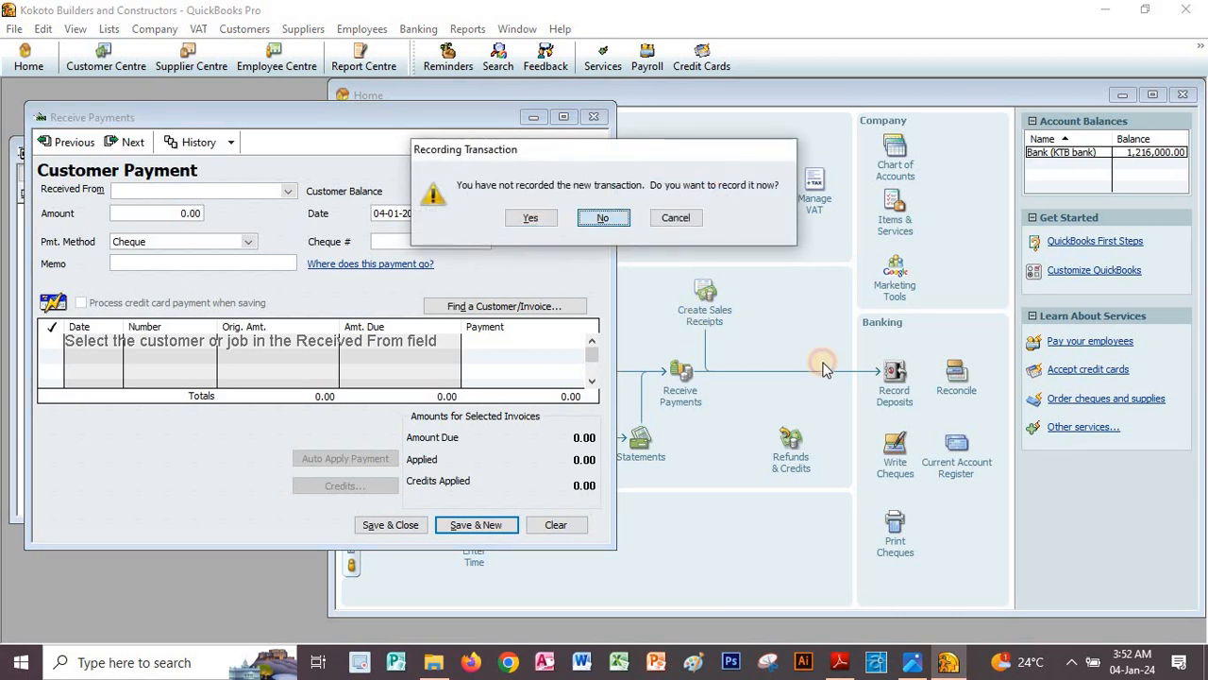
pyautogui.click(604, 218)
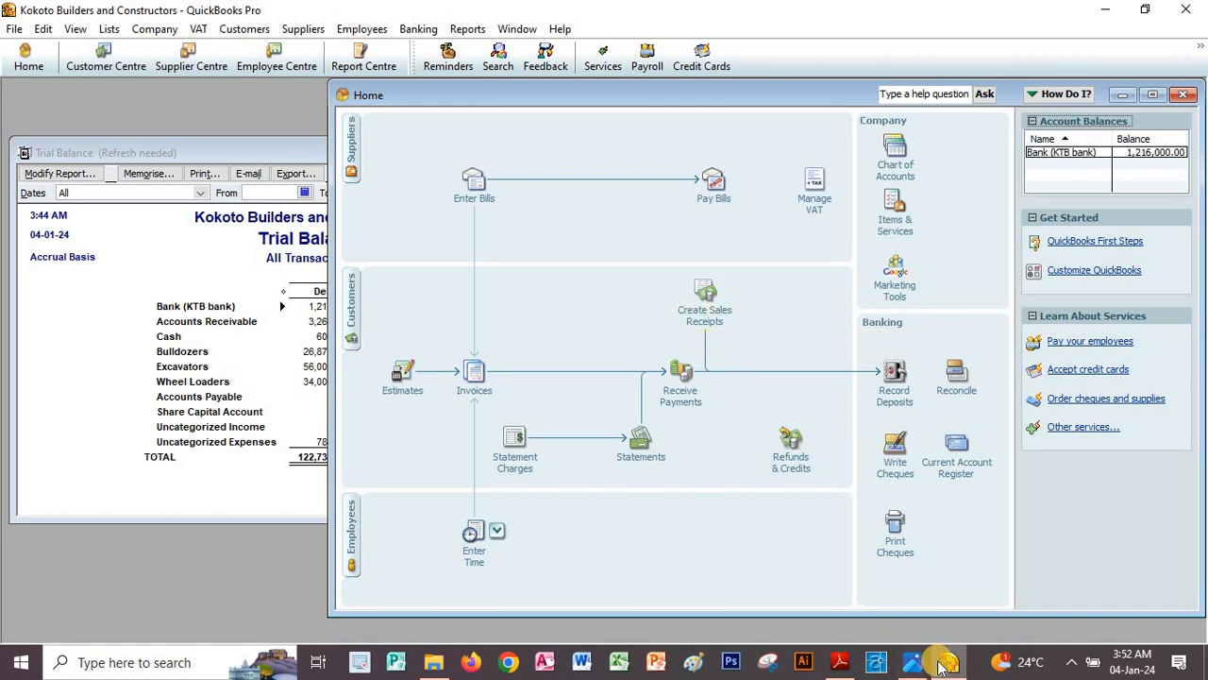
pyautogui.click(840, 664)
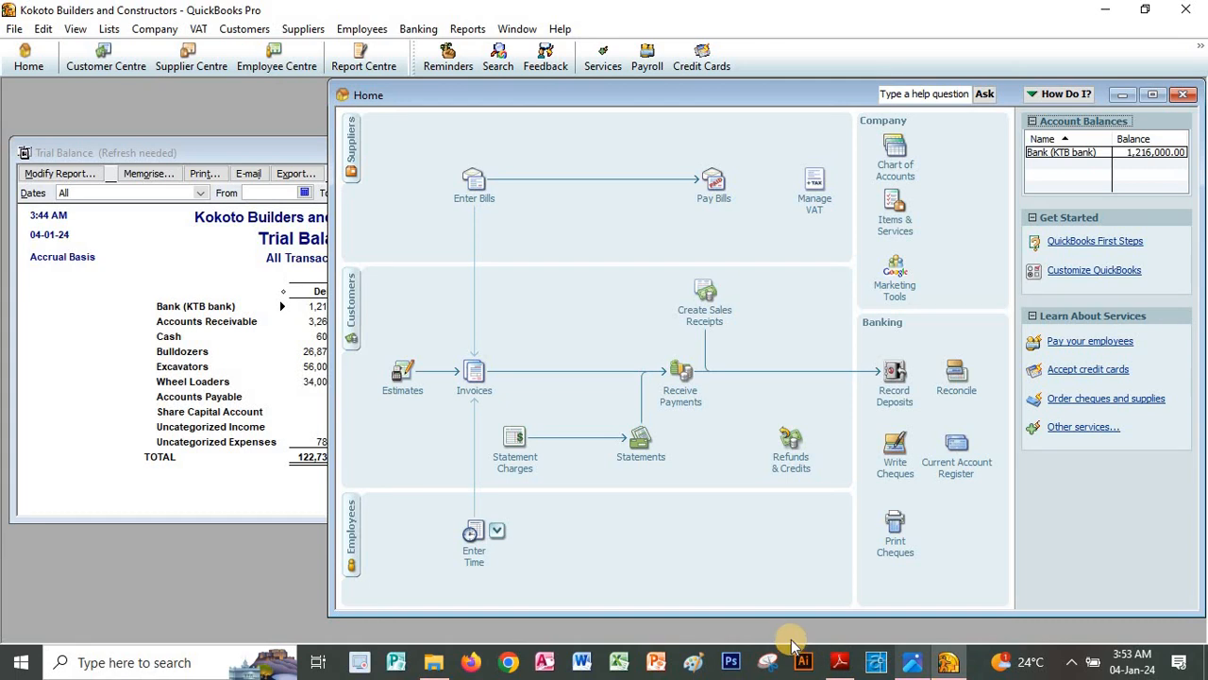
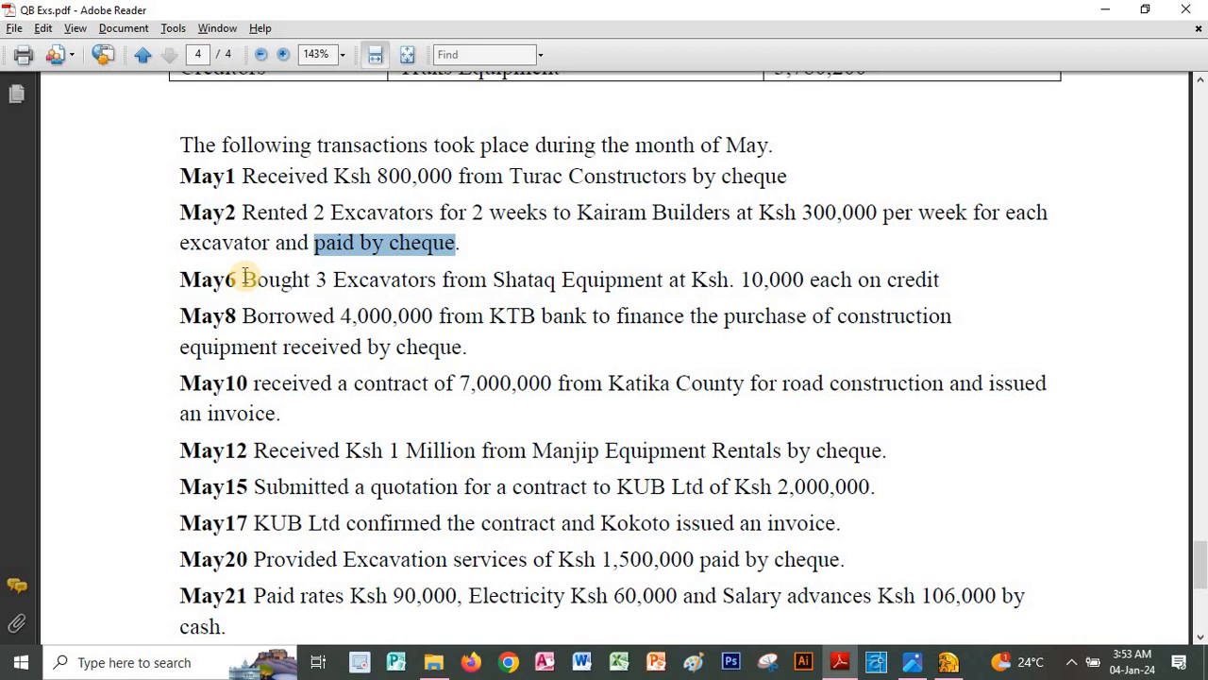
# Step: Review the May 6 excavator purchase in the PDF, then switch to QuickBooks and start a new supplier bill
pyautogui.moveTo(243, 277); pyautogui.dragTo(415, 283)
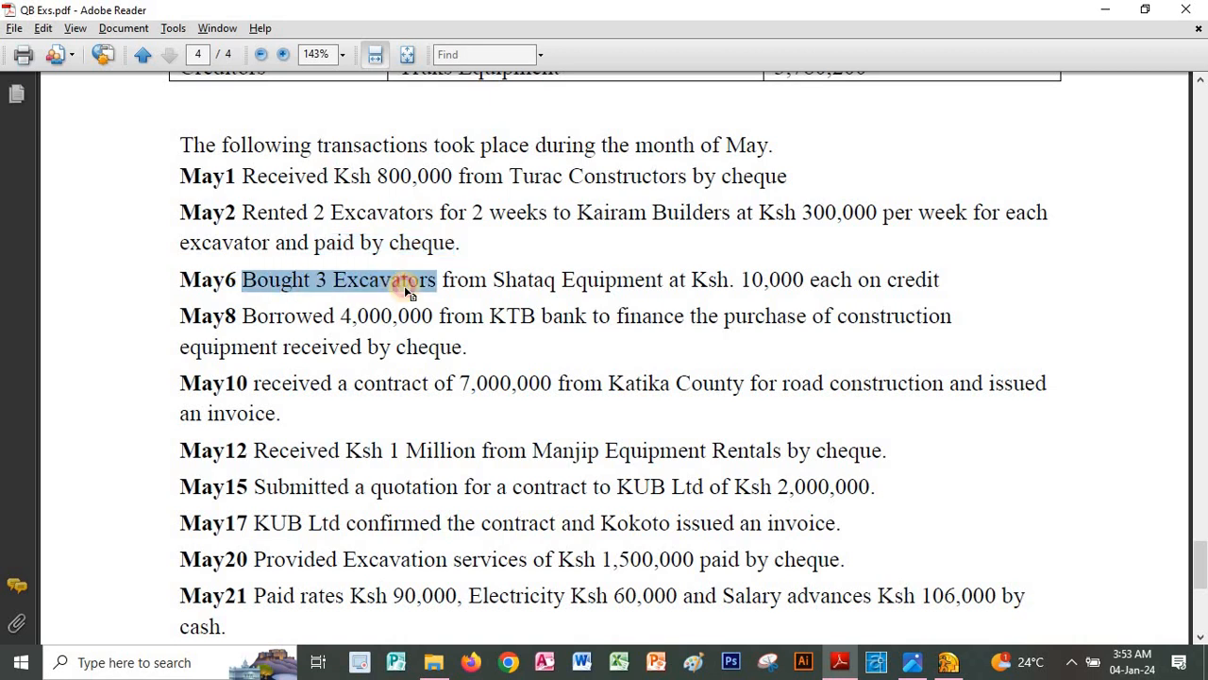
pyautogui.moveTo(493, 279); pyautogui.dragTo(664, 281)
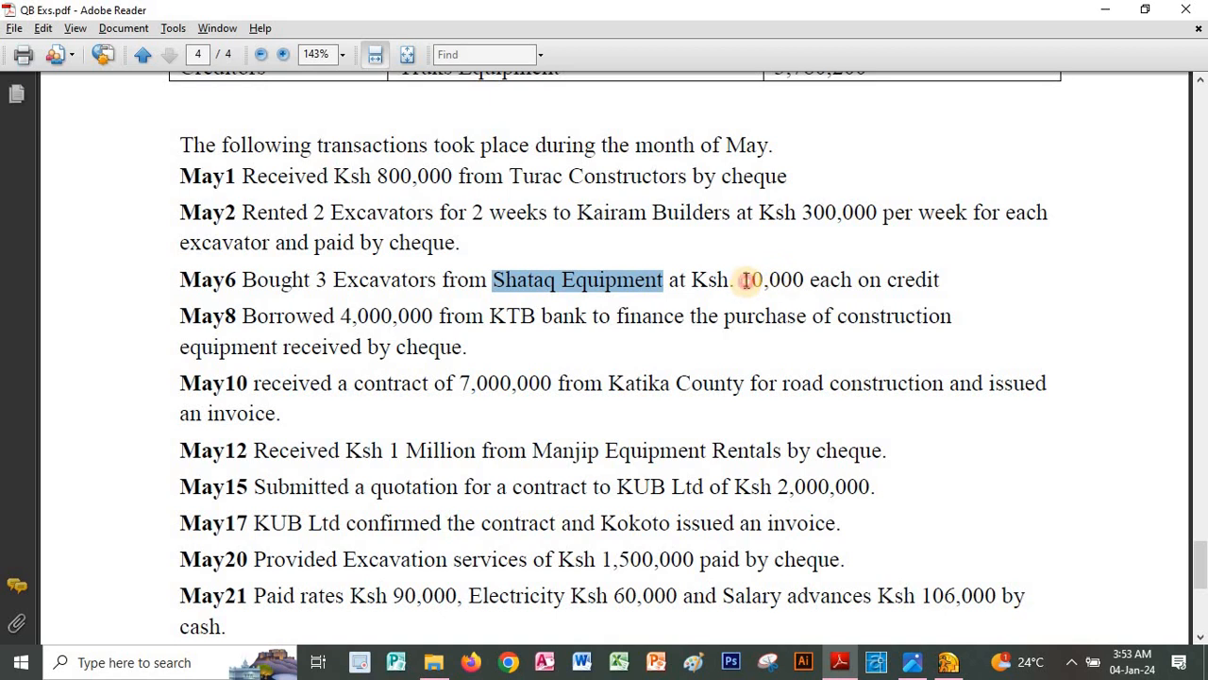
pyautogui.moveTo(742, 280); pyautogui.dragTo(807, 279)
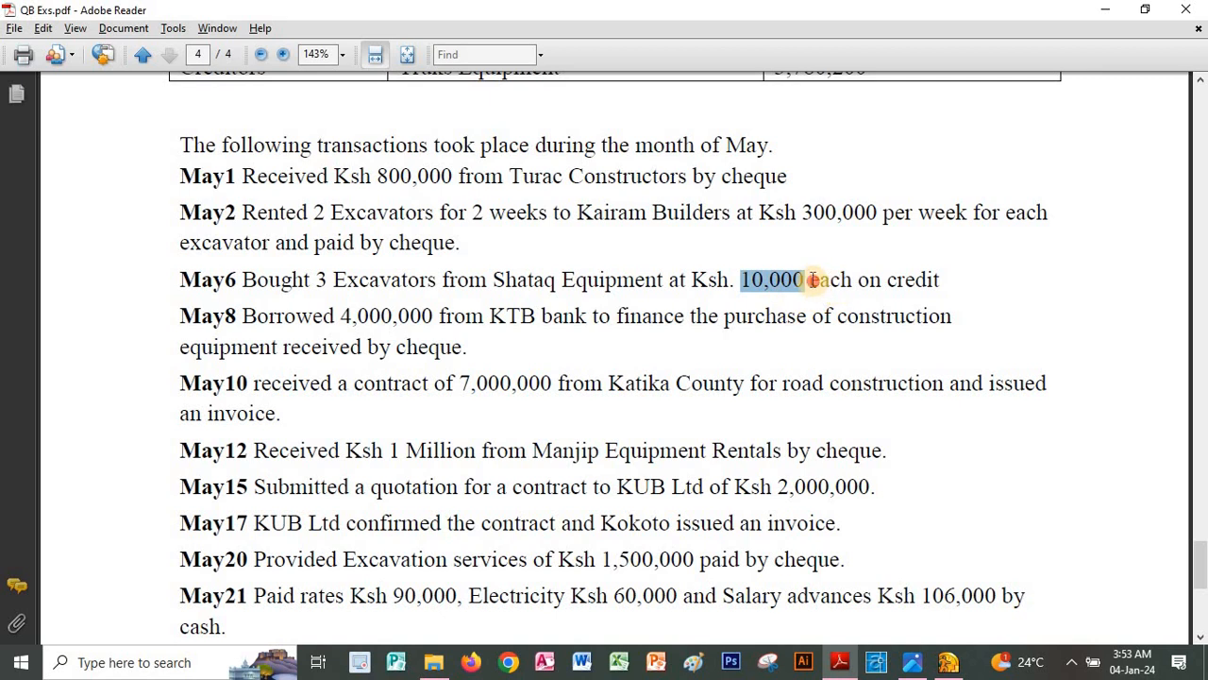
pyautogui.moveTo(812, 279); pyautogui.dragTo(940, 279)
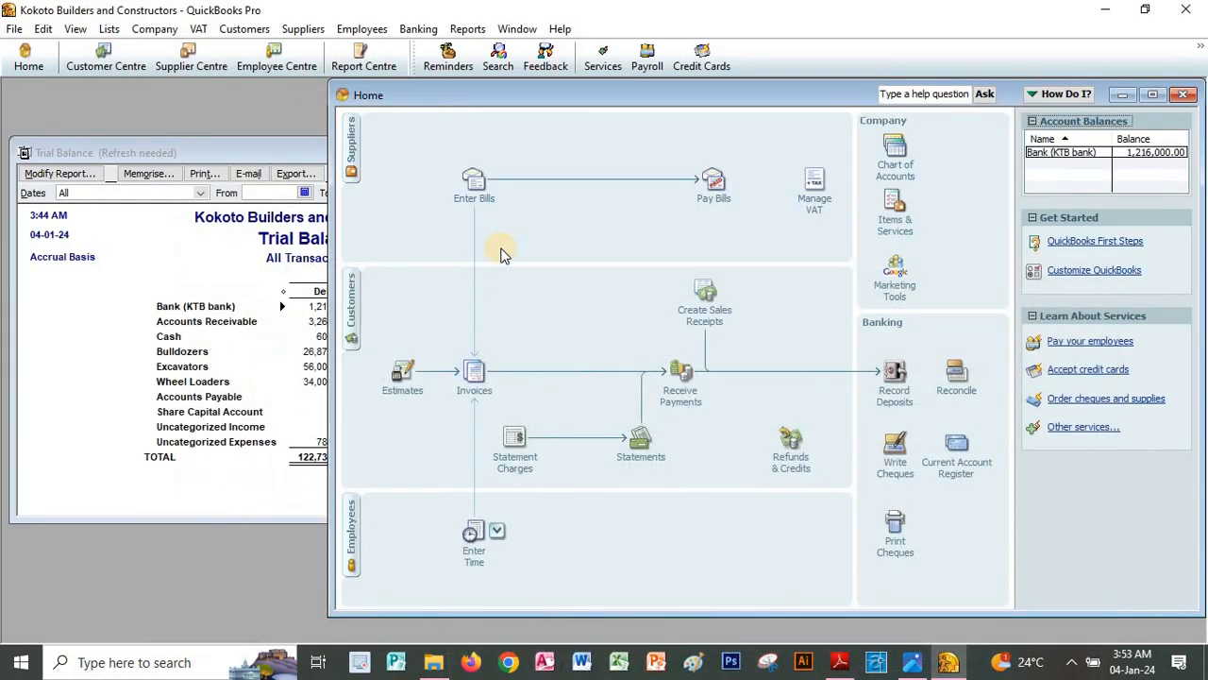
pyautogui.click(712, 194)
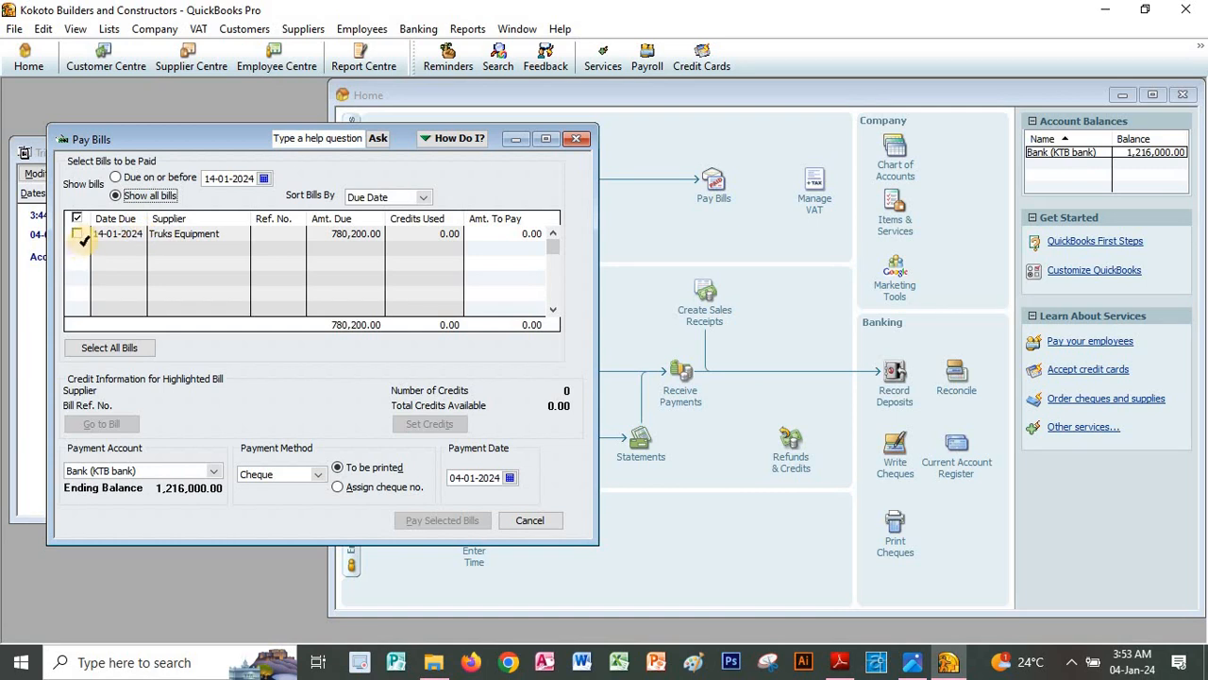
pyautogui.click(576, 139)
pyautogui.click(474, 187)
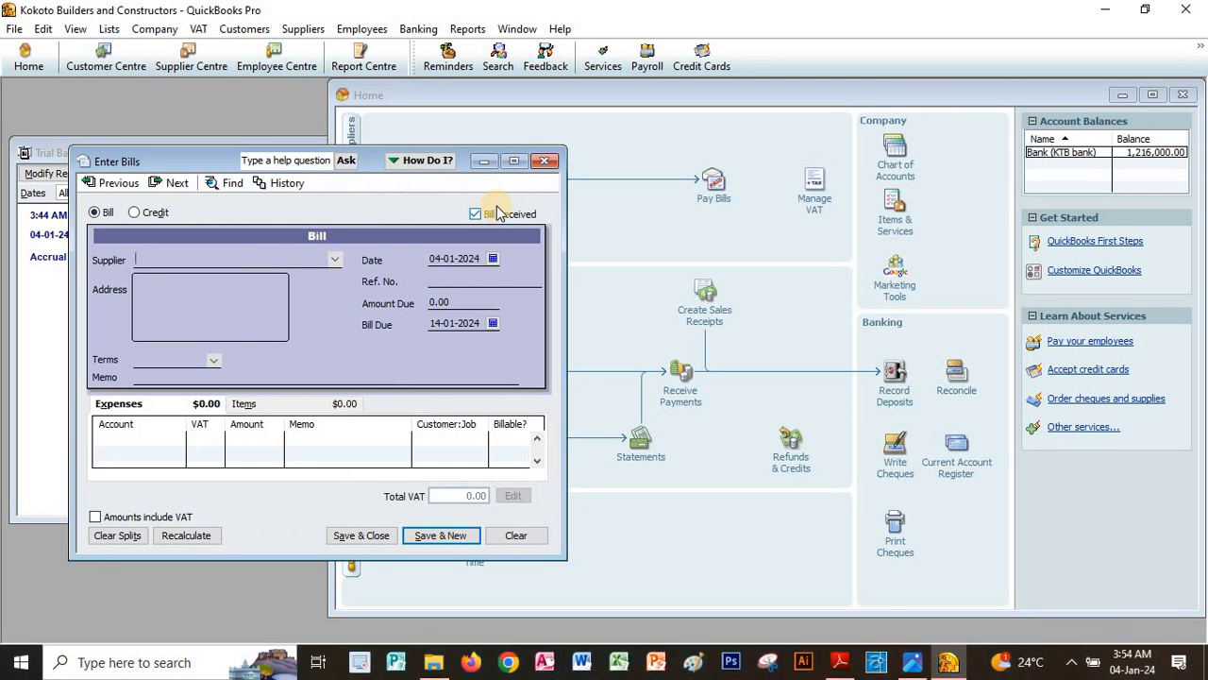
# Step: Copy the supplier name Shataq Equipment from the PDF into the bill and add it as a new supplier
pyautogui.click(839, 662)
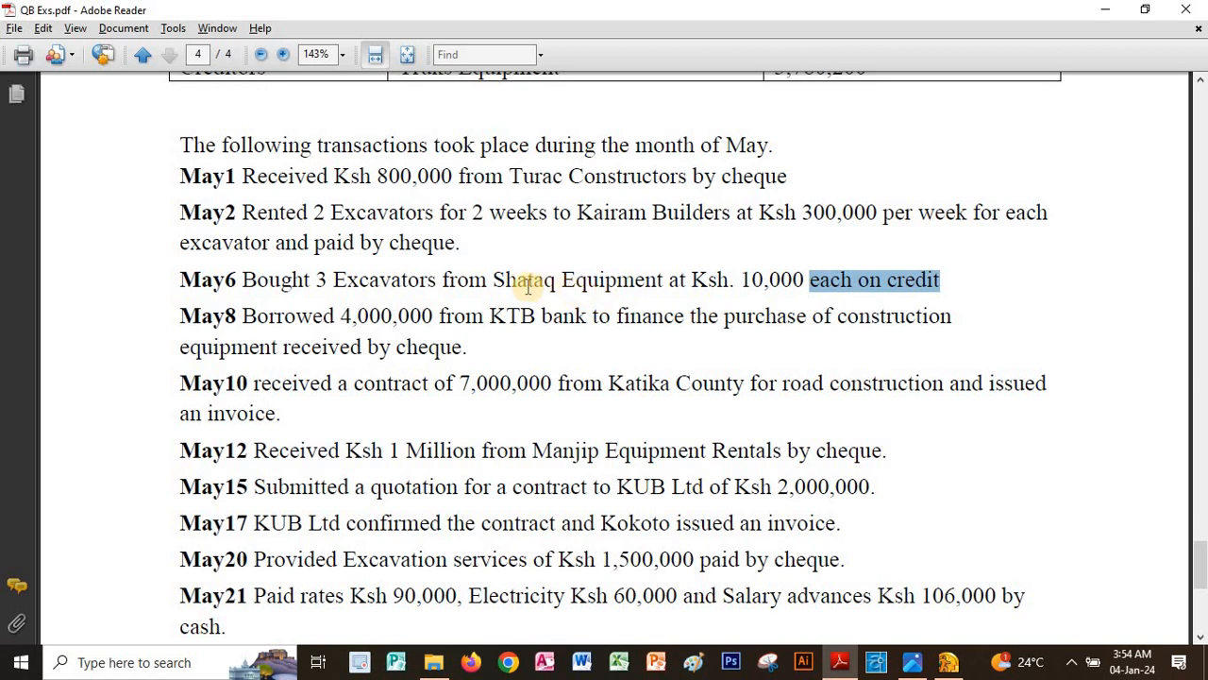
pyautogui.moveTo(493, 279); pyautogui.dragTo(622, 298)
pyautogui.hotkey('ctrl', 'c')
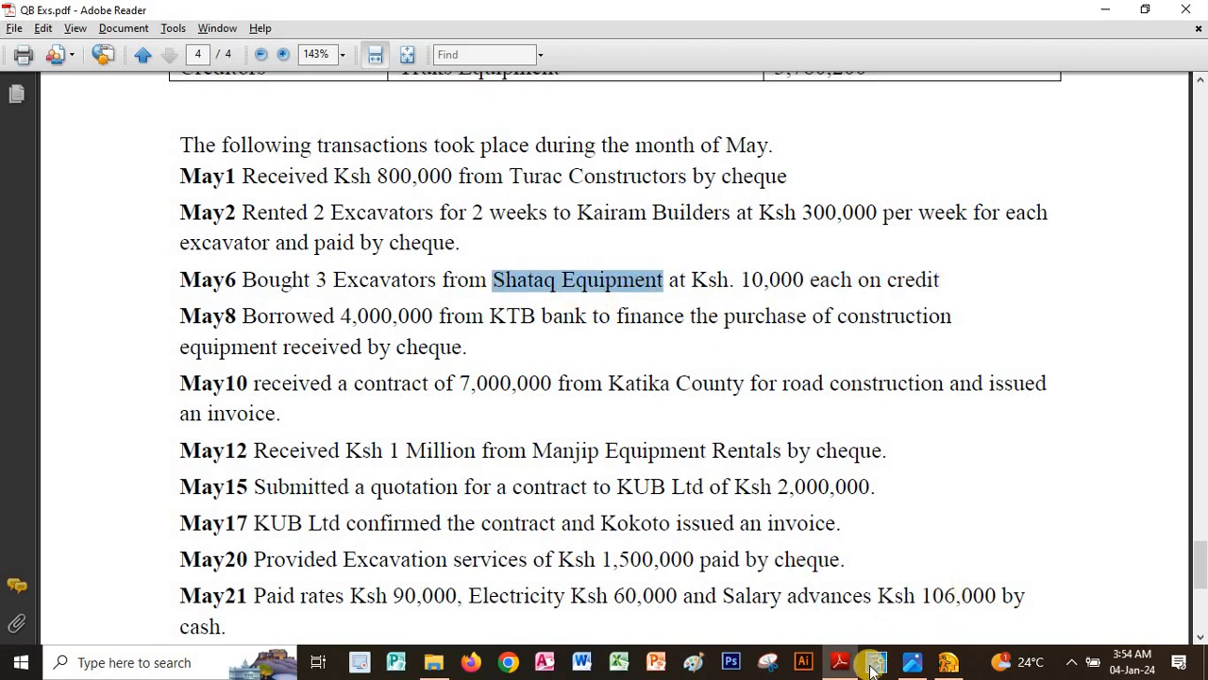
pyautogui.click(949, 665)
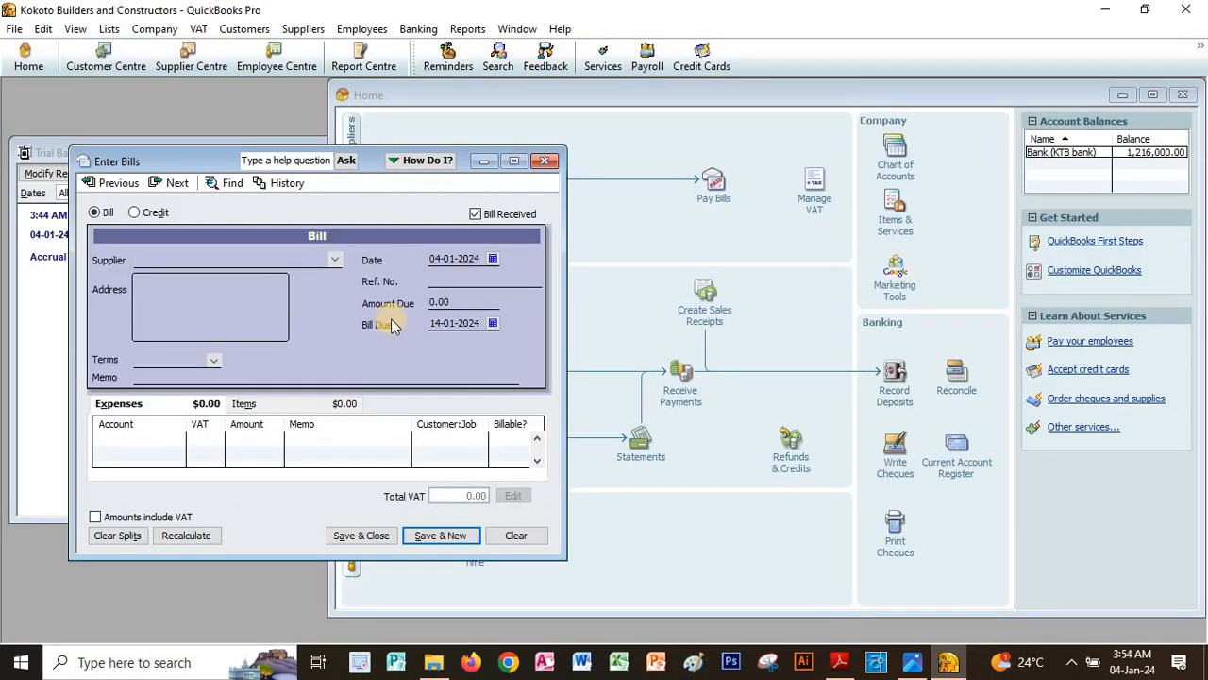
pyautogui.hotkey('ctrl', 'v')
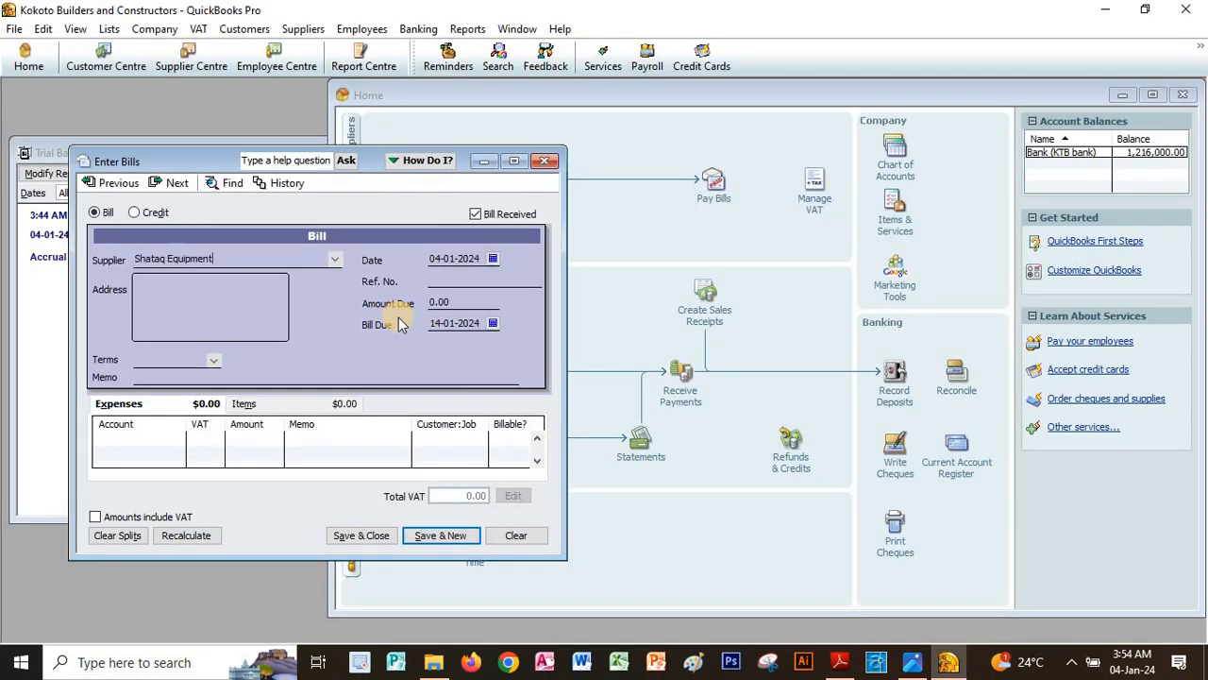
pyautogui.press('Tab')
pyautogui.click(490, 216)
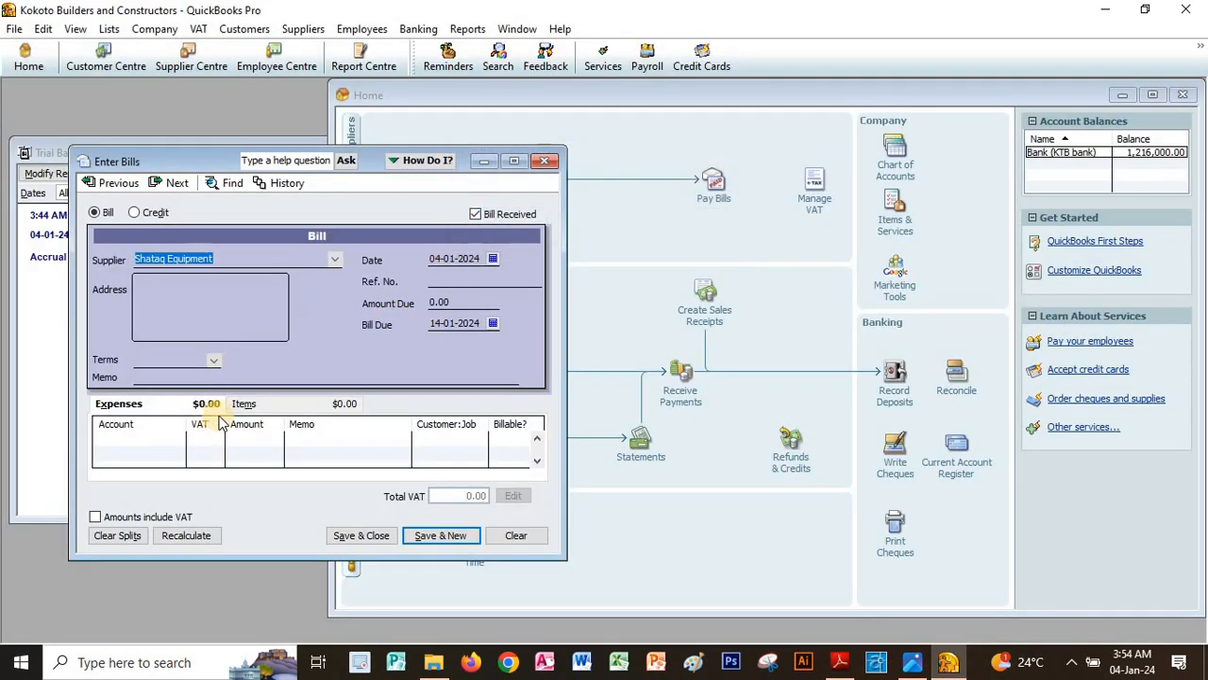
# Step: Start a new item of type Fixed Asset from the bill's item lines
pyautogui.click(255, 404)
pyautogui.click(155, 440)
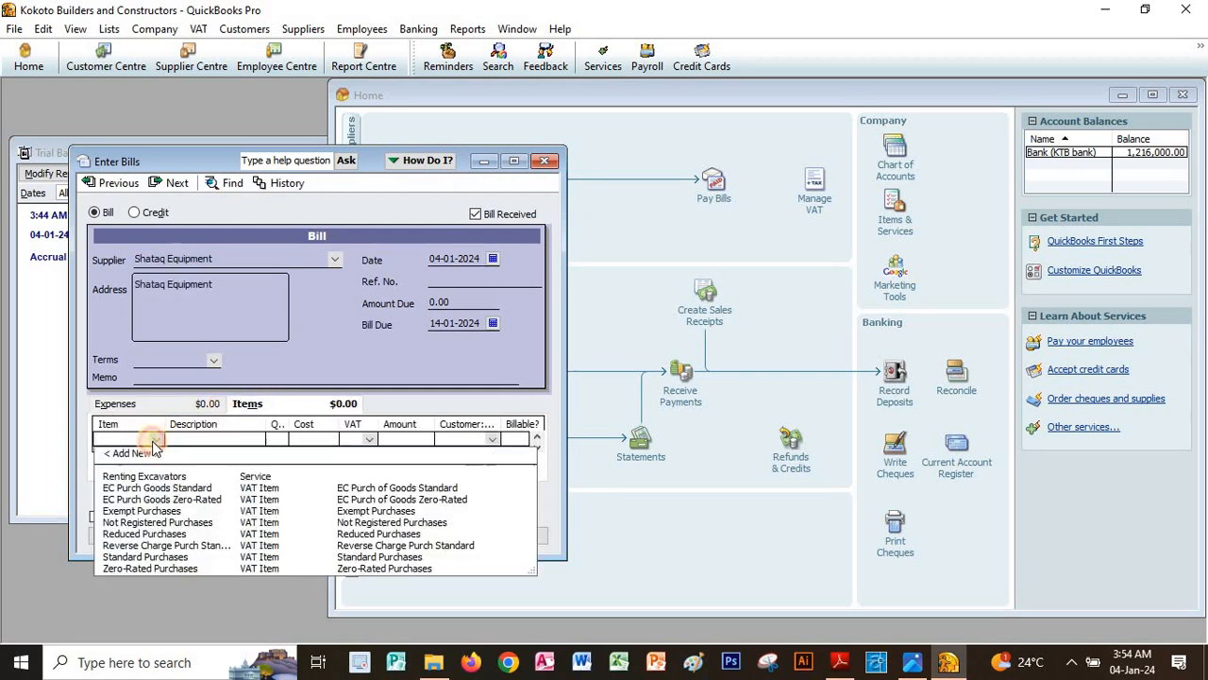
pyautogui.click(141, 454)
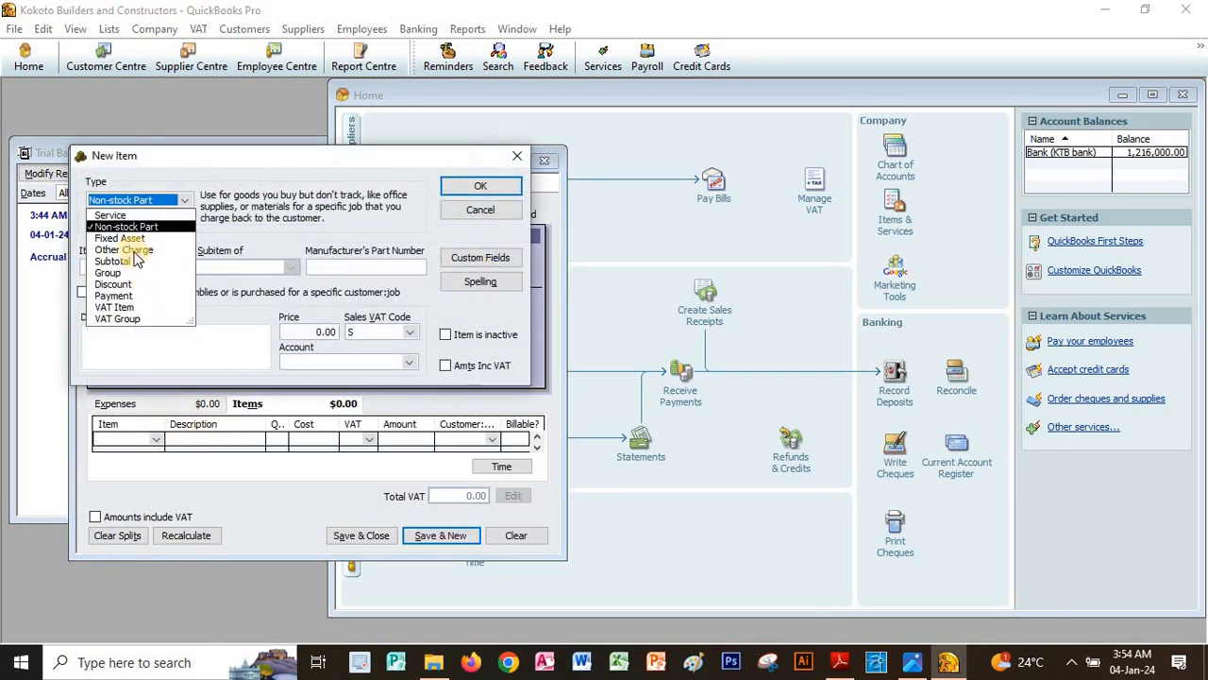
pyautogui.click(108, 237)
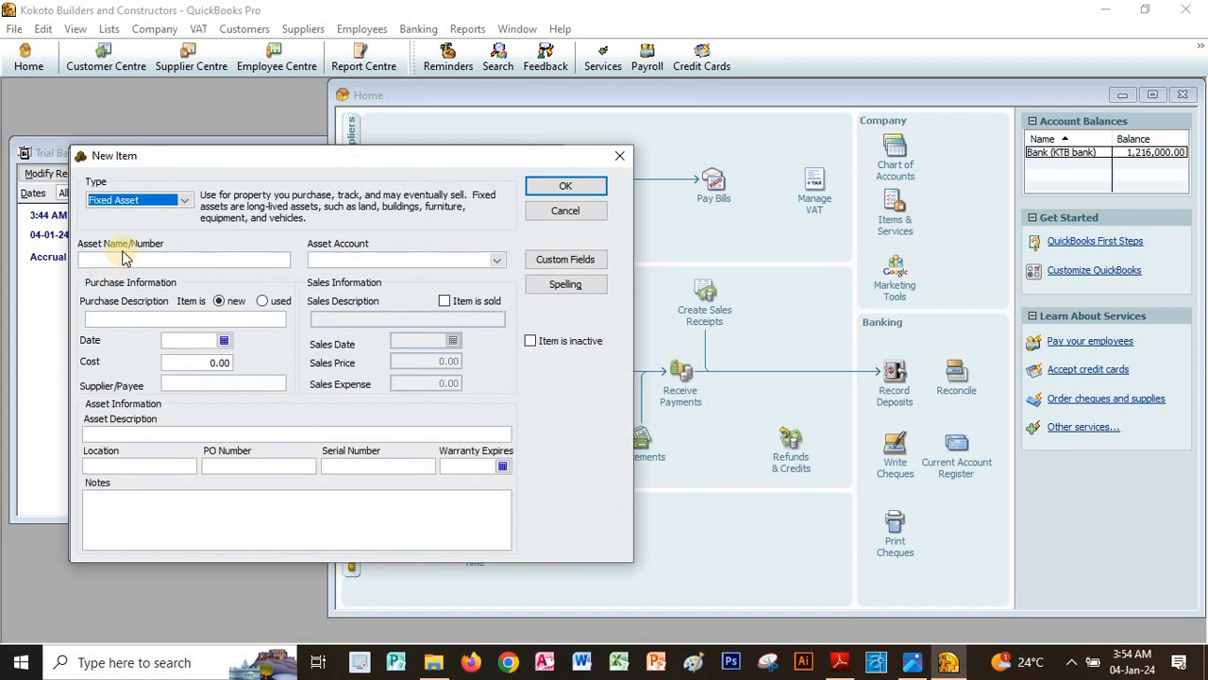
# Step: Copy Excavators from the May 6 entry in the PDF as the asset name and describe the purchase as "Excavators for business"
pyautogui.click(122, 255)
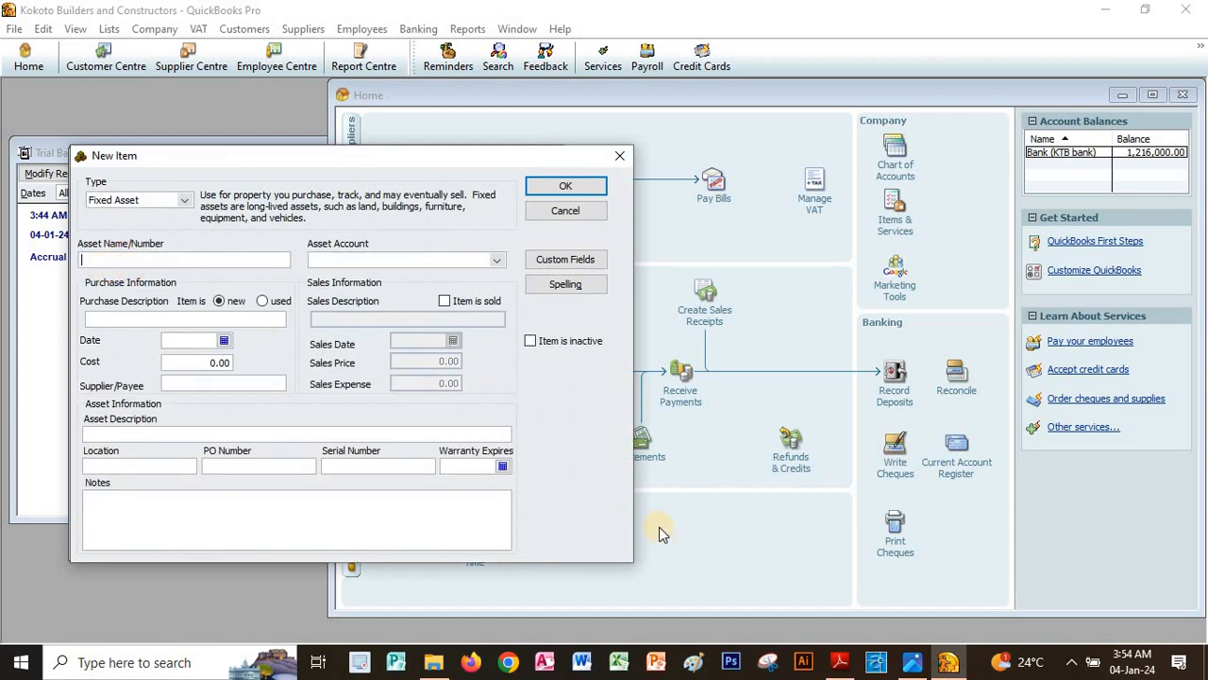
pyautogui.click(840, 662)
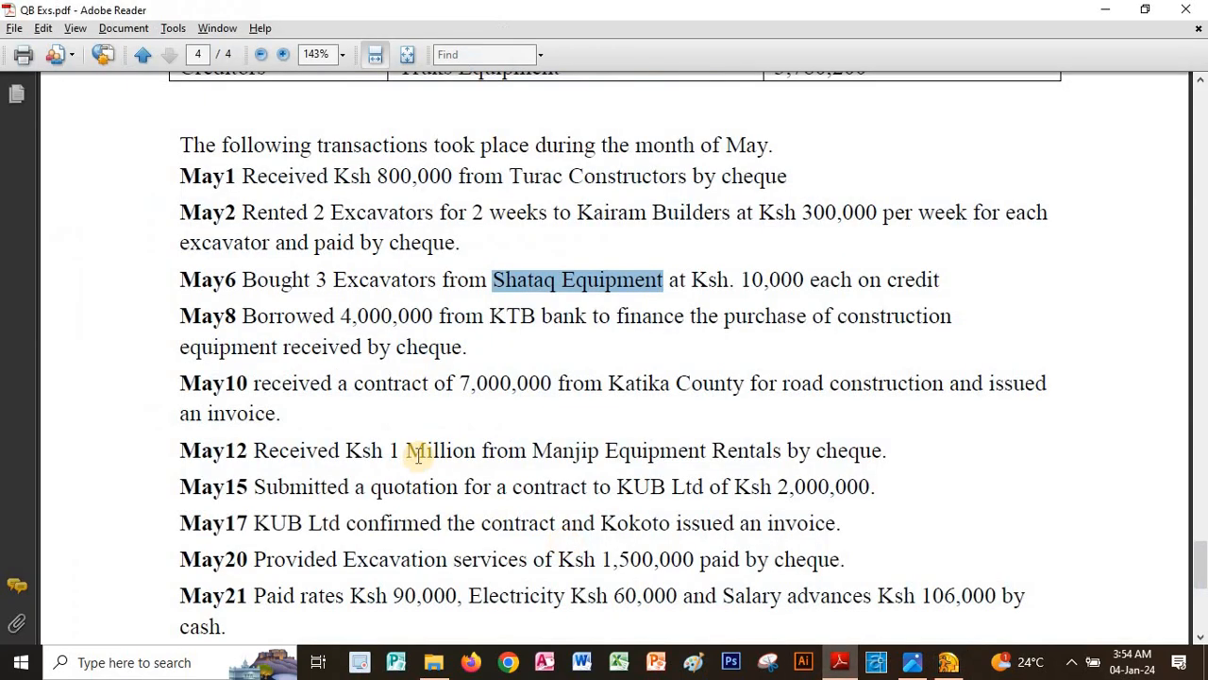
pyautogui.doubleClick(348, 280)
pyautogui.hotkey('ctrl', 'c')
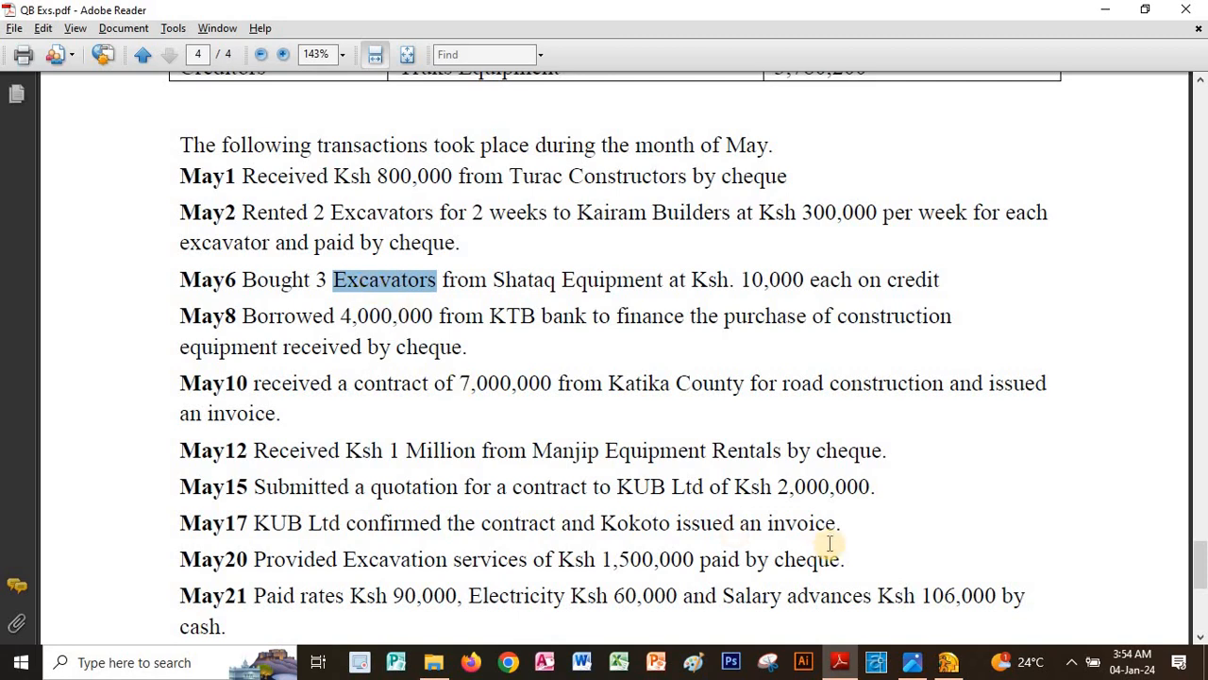
pyautogui.click(841, 664)
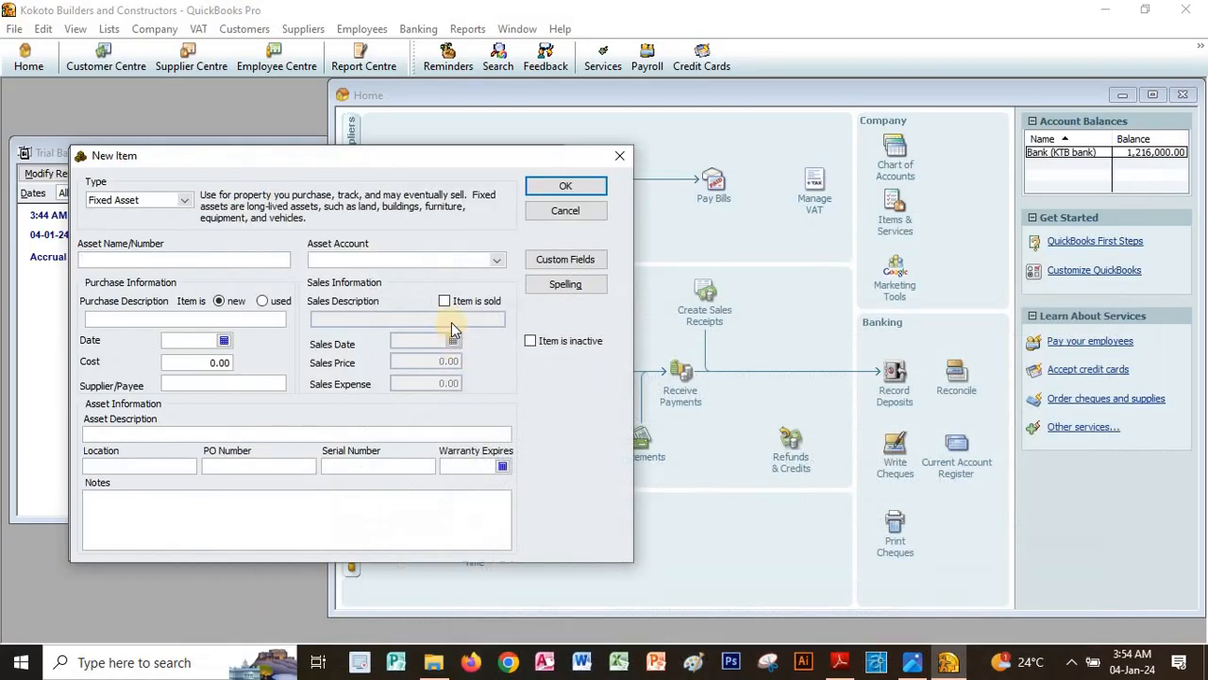
pyautogui.hotkey('ctrl', 'v')
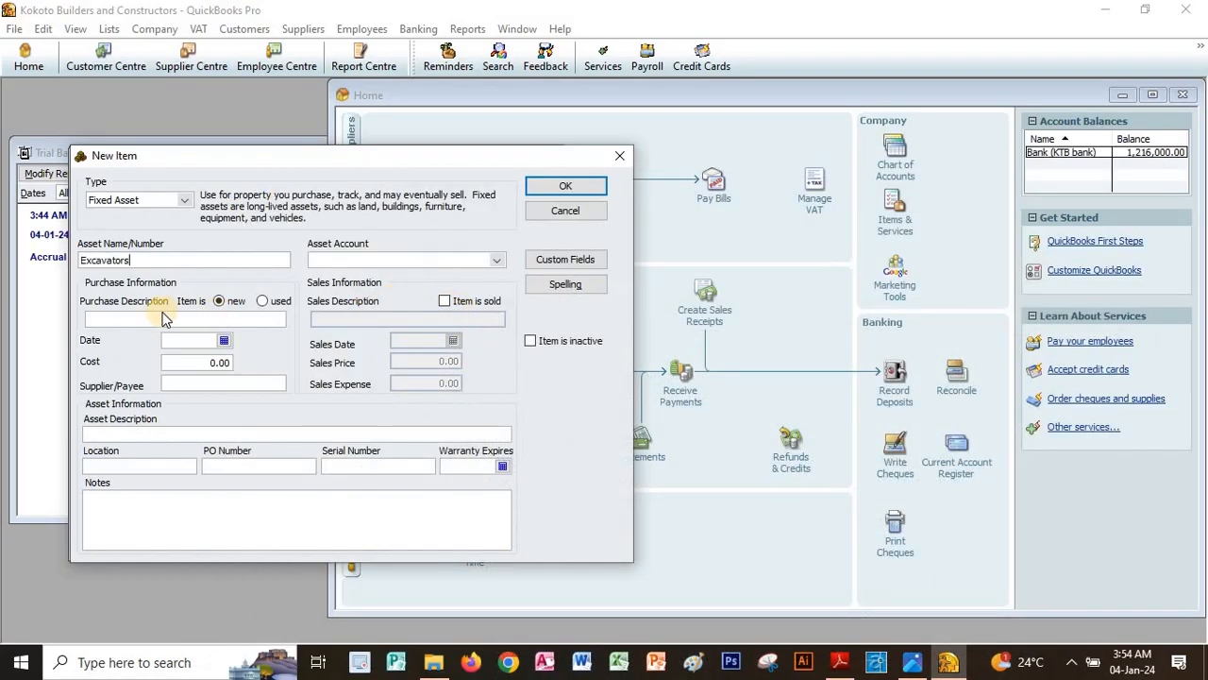
pyautogui.hotkey('ctrl', 'v')
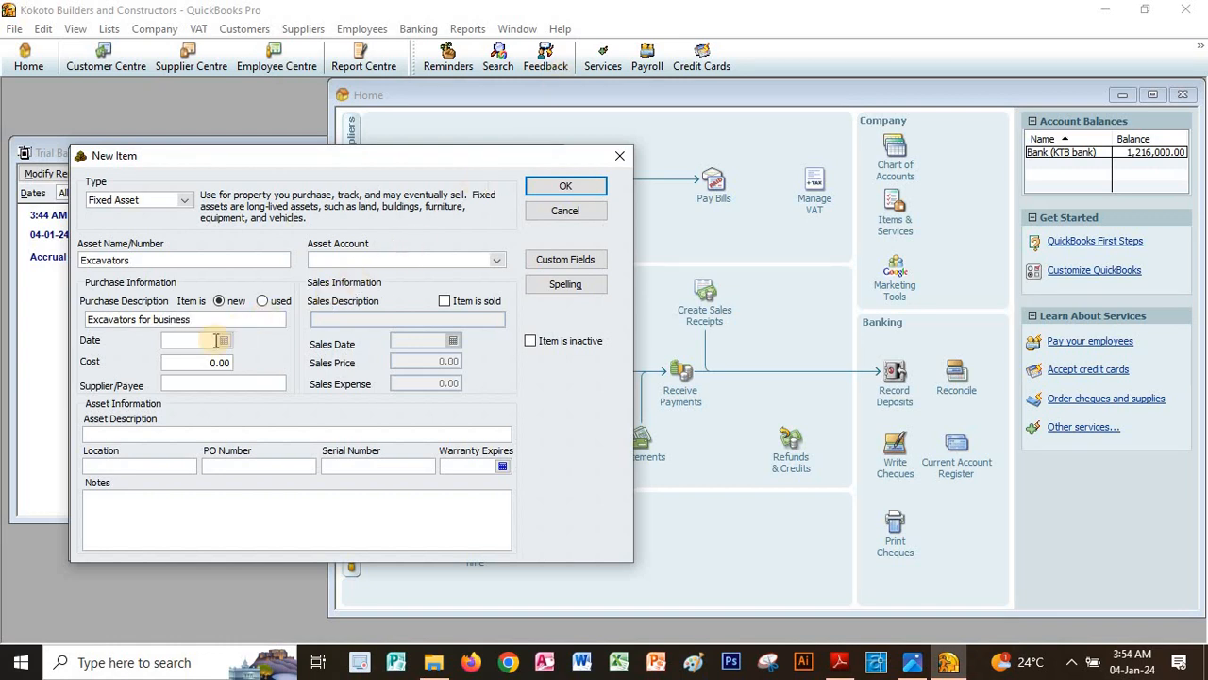
# Step: Set the Excavators item's cost to 10,000 and its purchase date to 04-01-2024
pyautogui.click(193, 363)
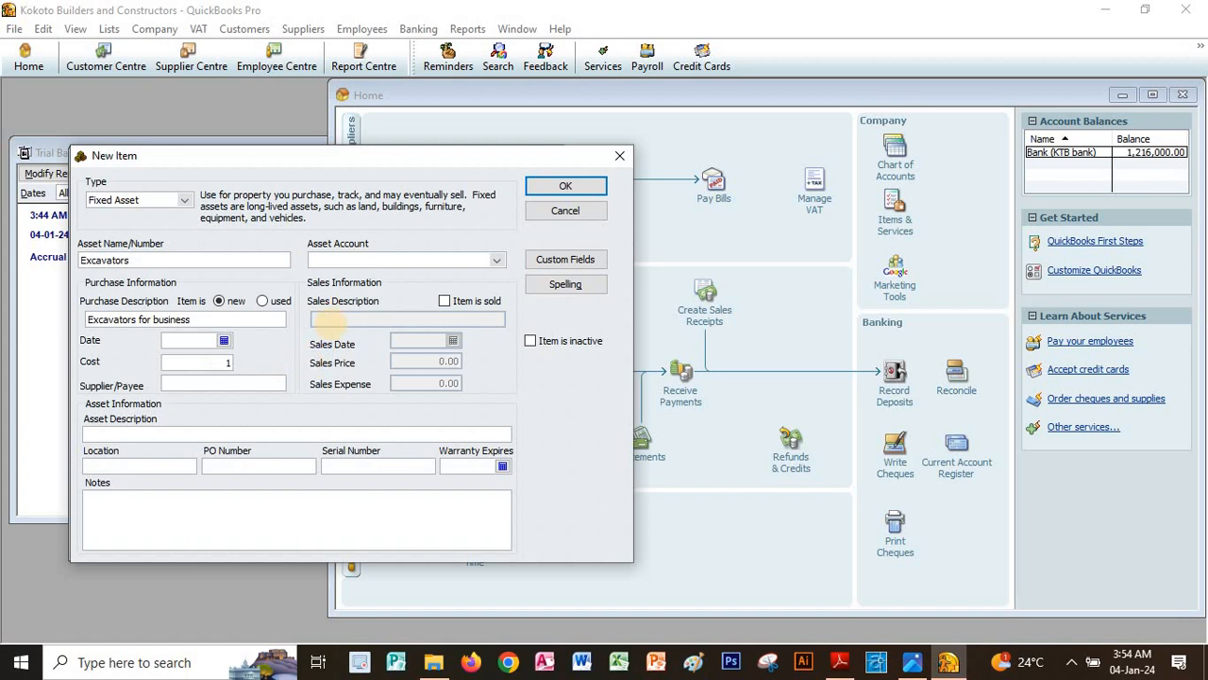
pyautogui.click(224, 340)
pyautogui.click(261, 385)
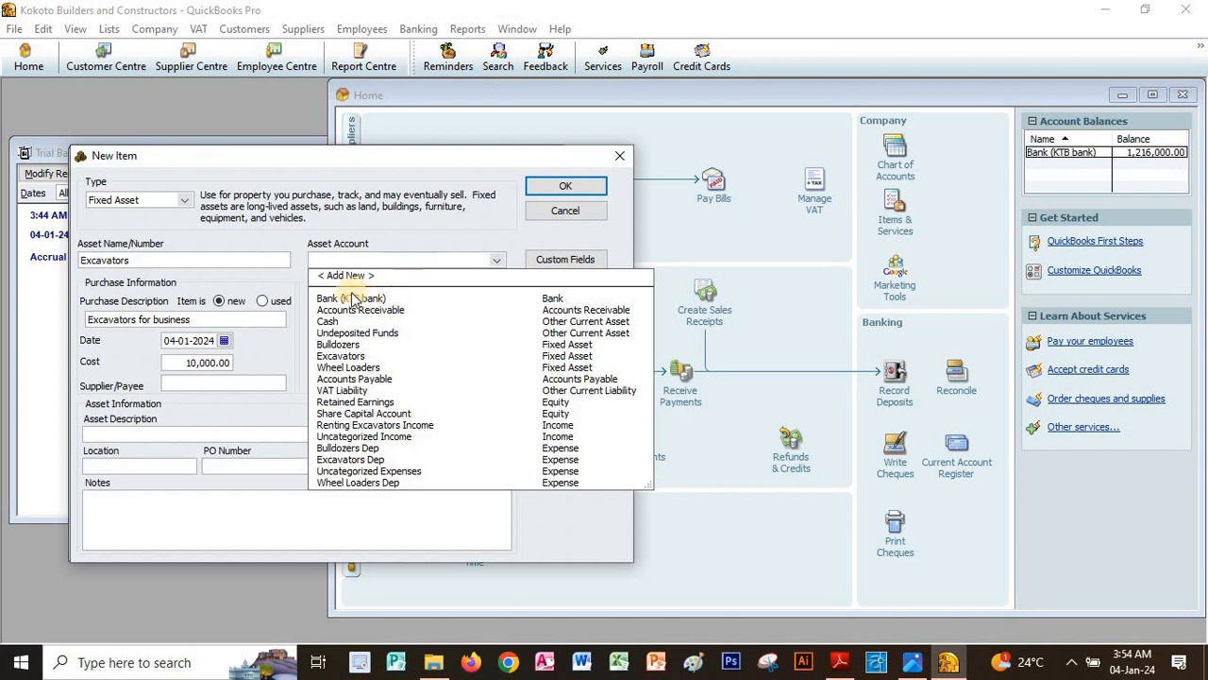
pyautogui.click(347, 276)
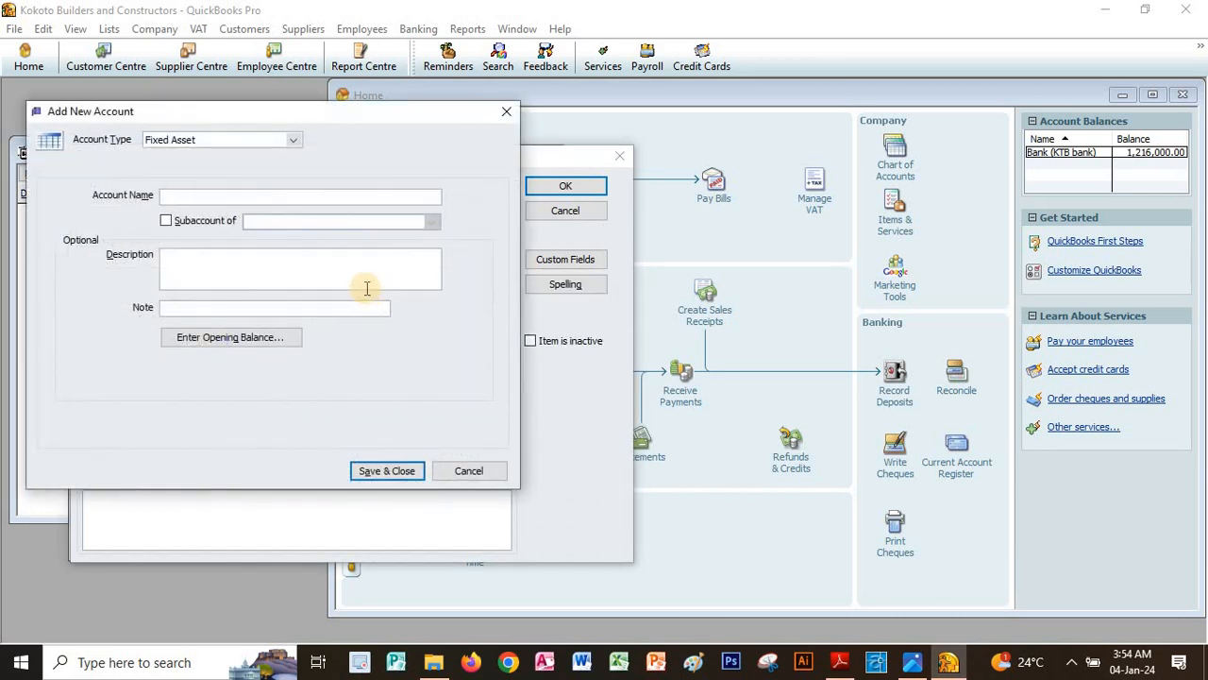
pyautogui.hotkey('ctrl', 'v')
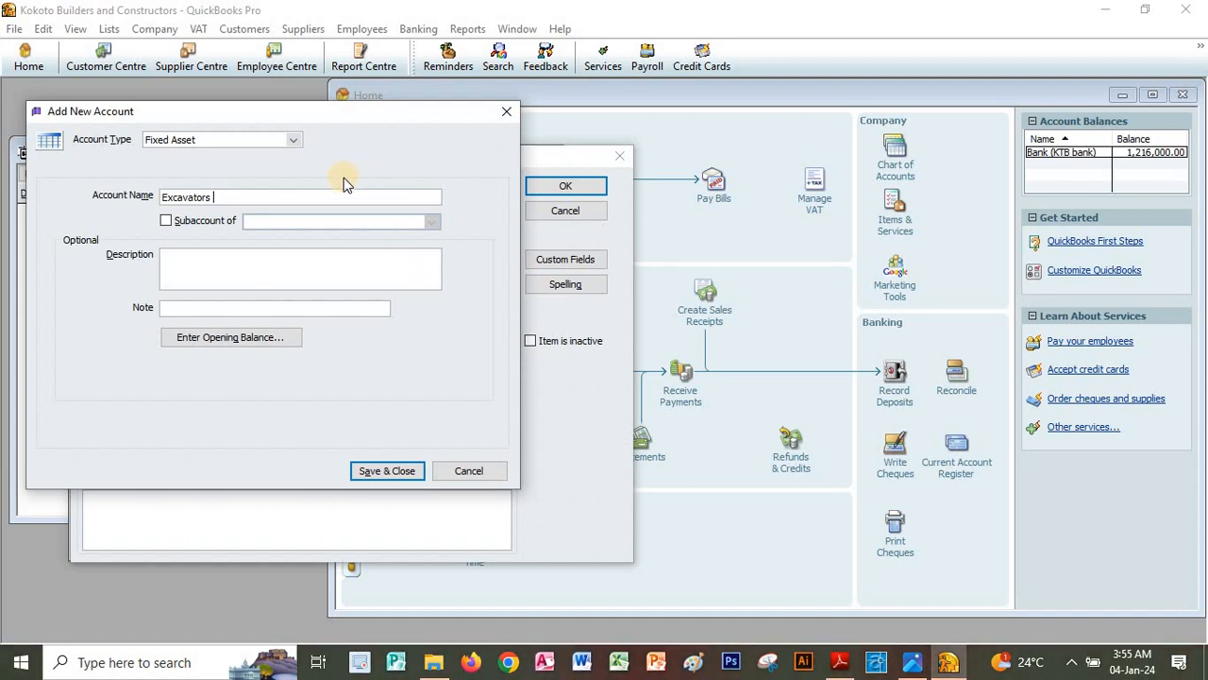
pyautogui.click(470, 471)
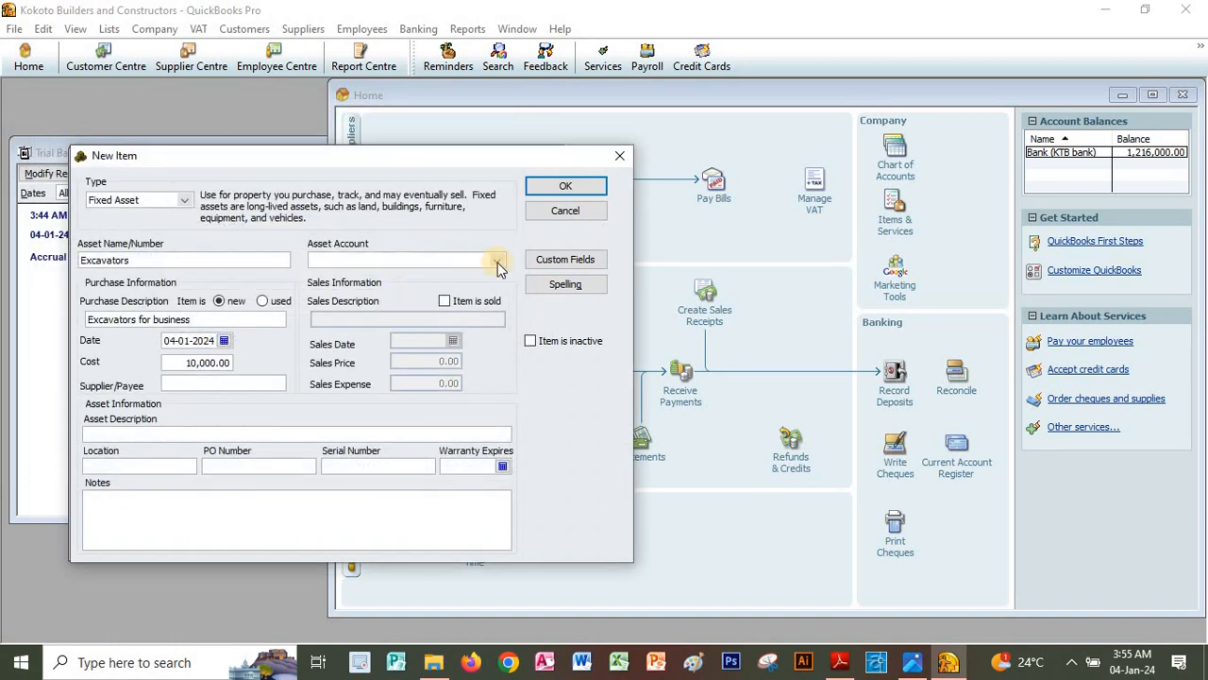
# Step: Assign the existing Excavators fixed asset account to the item and save the item
pyautogui.click(497, 261)
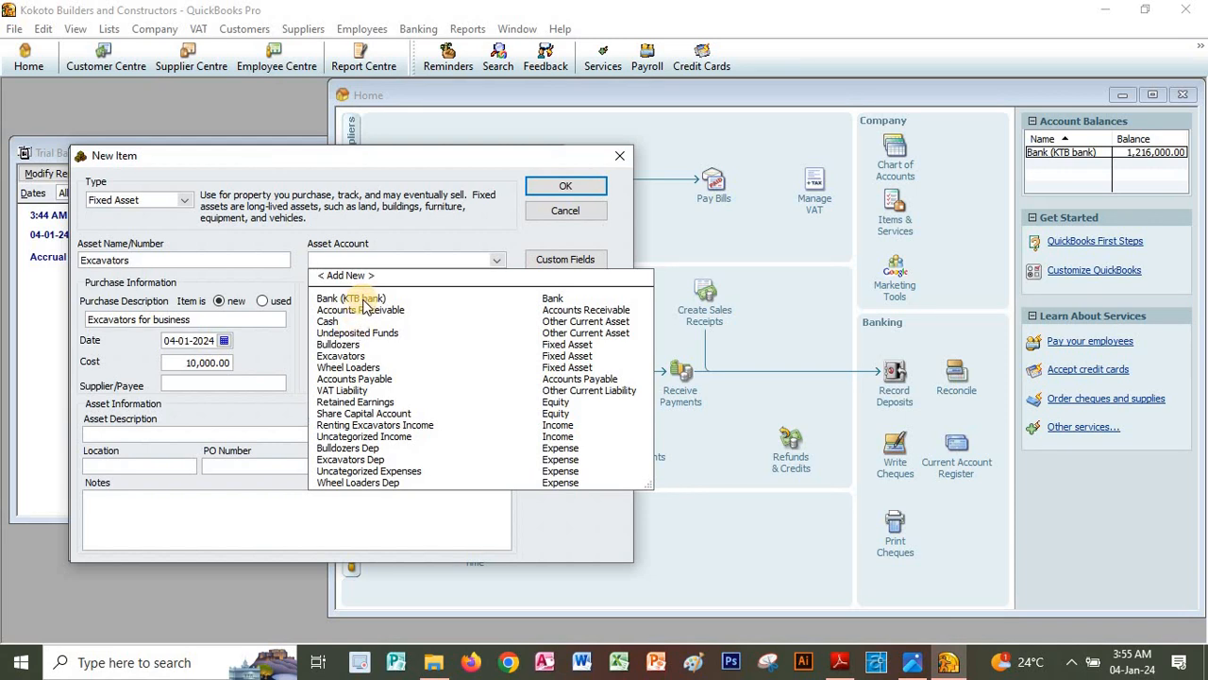
pyautogui.click(342, 356)
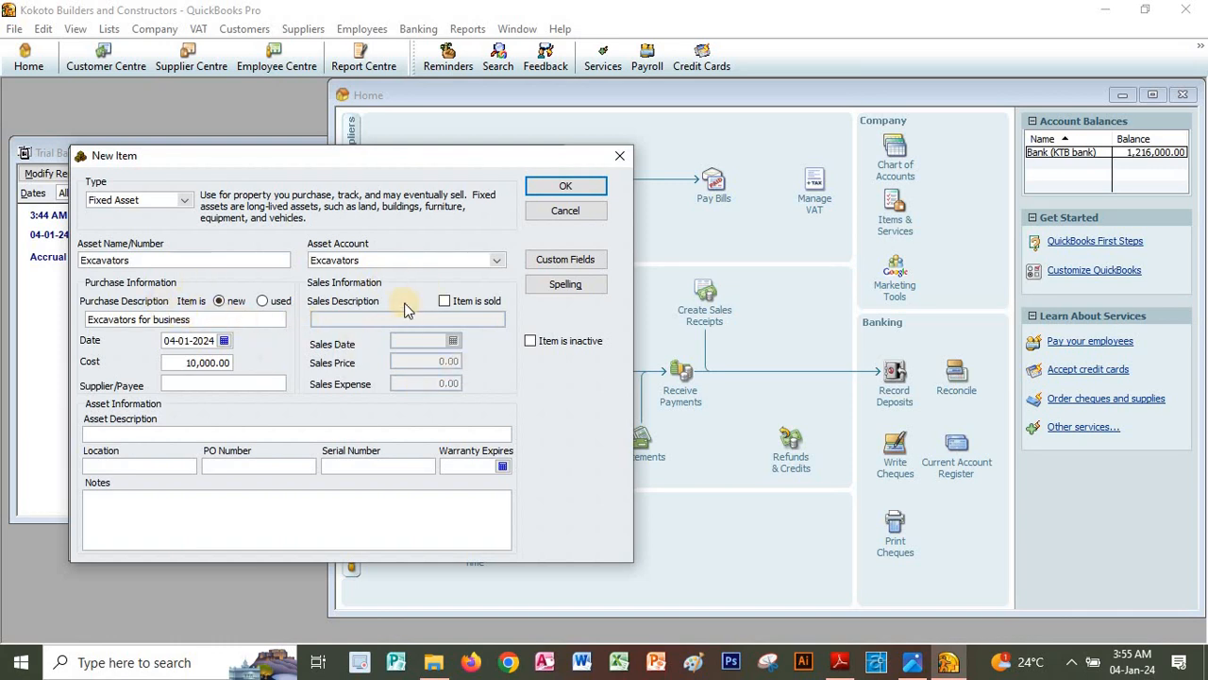
pyautogui.click(562, 187)
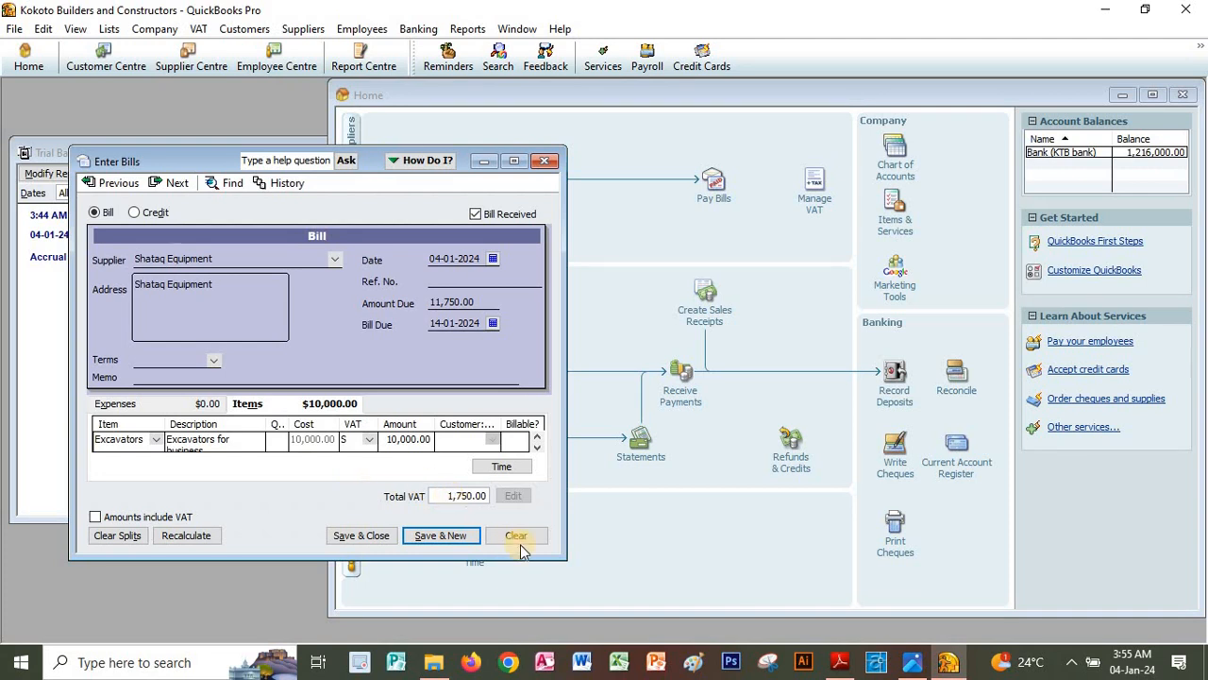
# Step: Enlarge the bill window and set the Excavators line's VAT code to E (Exempt)
pyautogui.moveTo(565, 559); pyautogui.dragTo(624, 612)
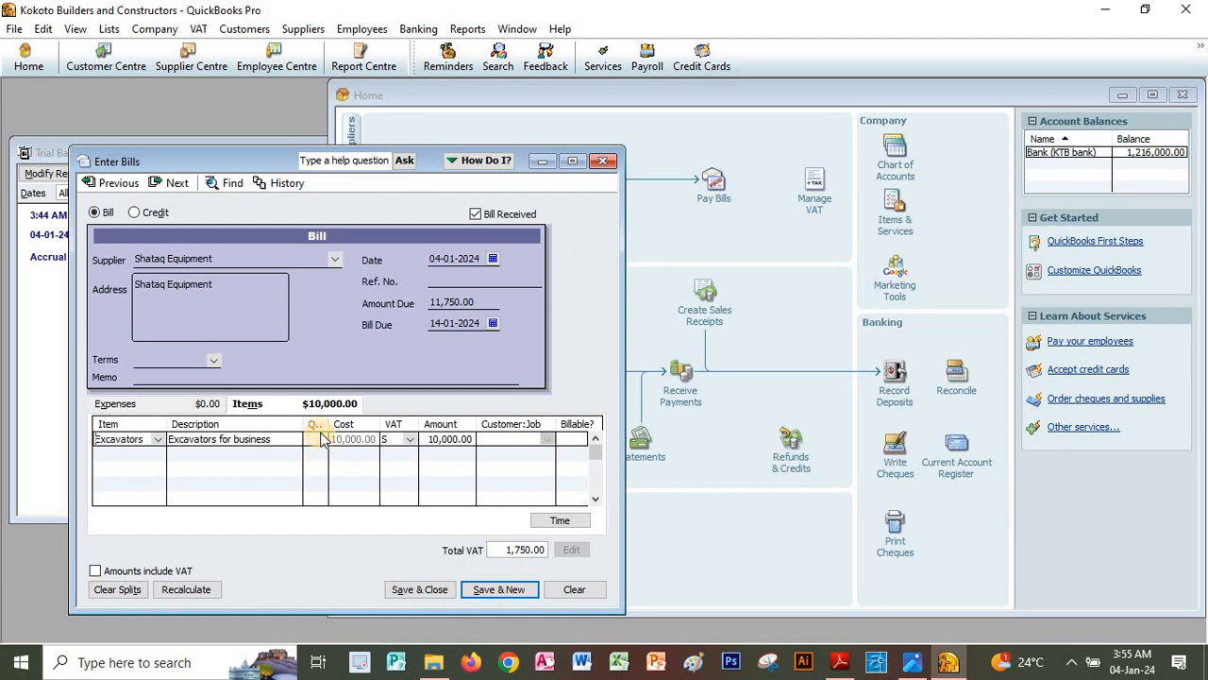
pyautogui.click(409, 444)
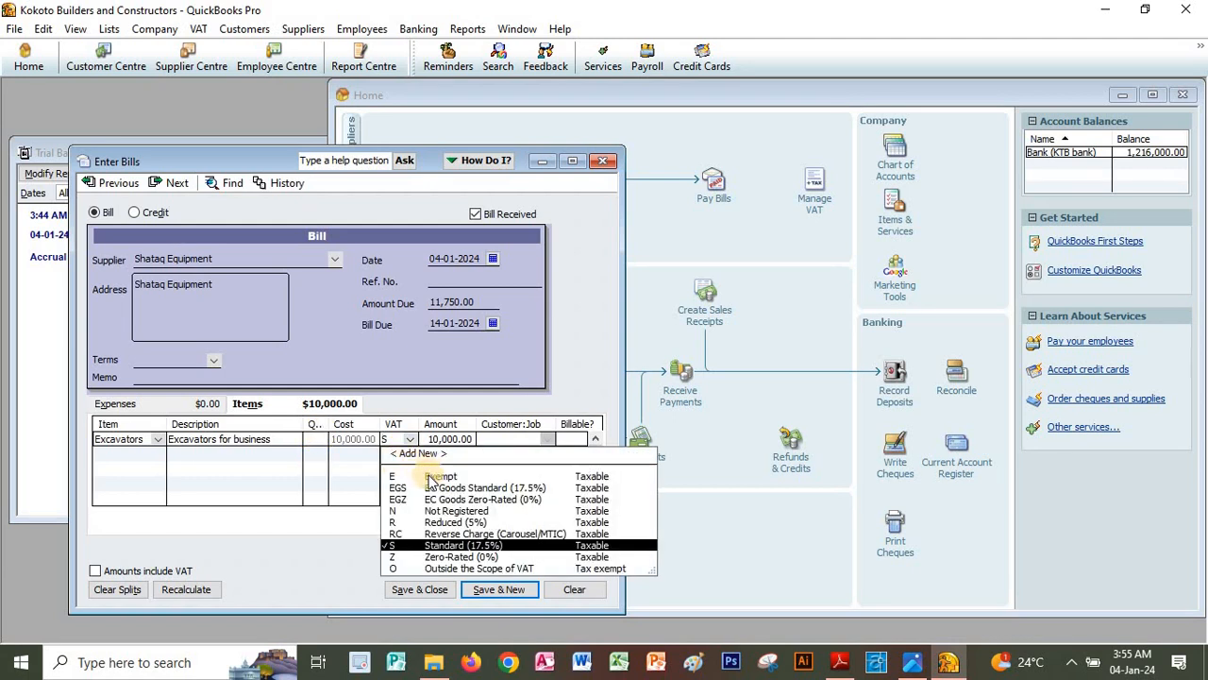
pyautogui.click(425, 474)
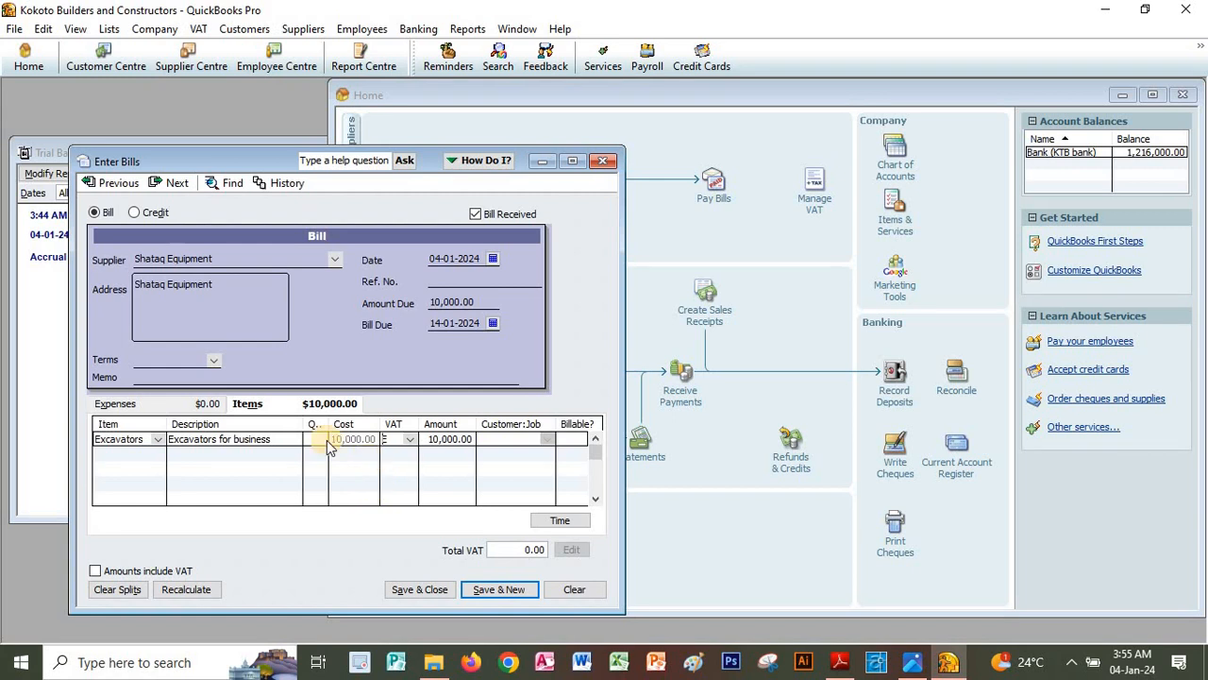
pyautogui.click(311, 439)
# Step: Add a second Excavators line to the bill, accepting repeated use of the fixed asset item
pyautogui.click(132, 455)
pyautogui.click(157, 454)
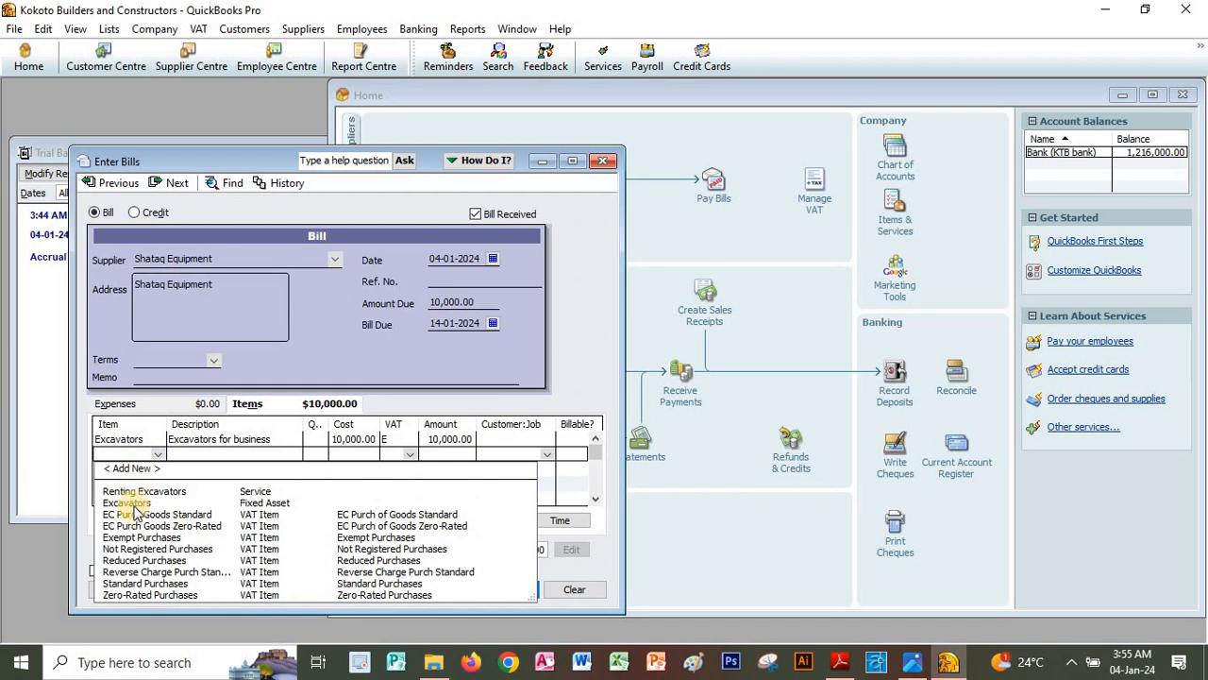
pyautogui.click(132, 503)
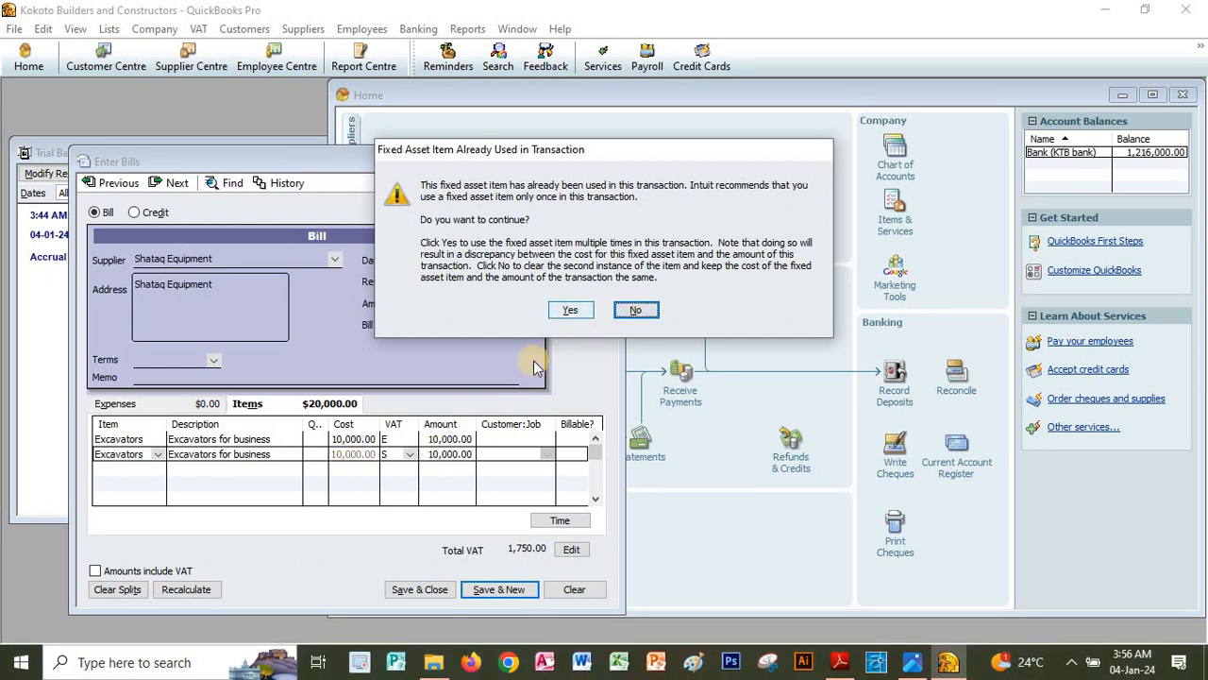
pyautogui.click(571, 310)
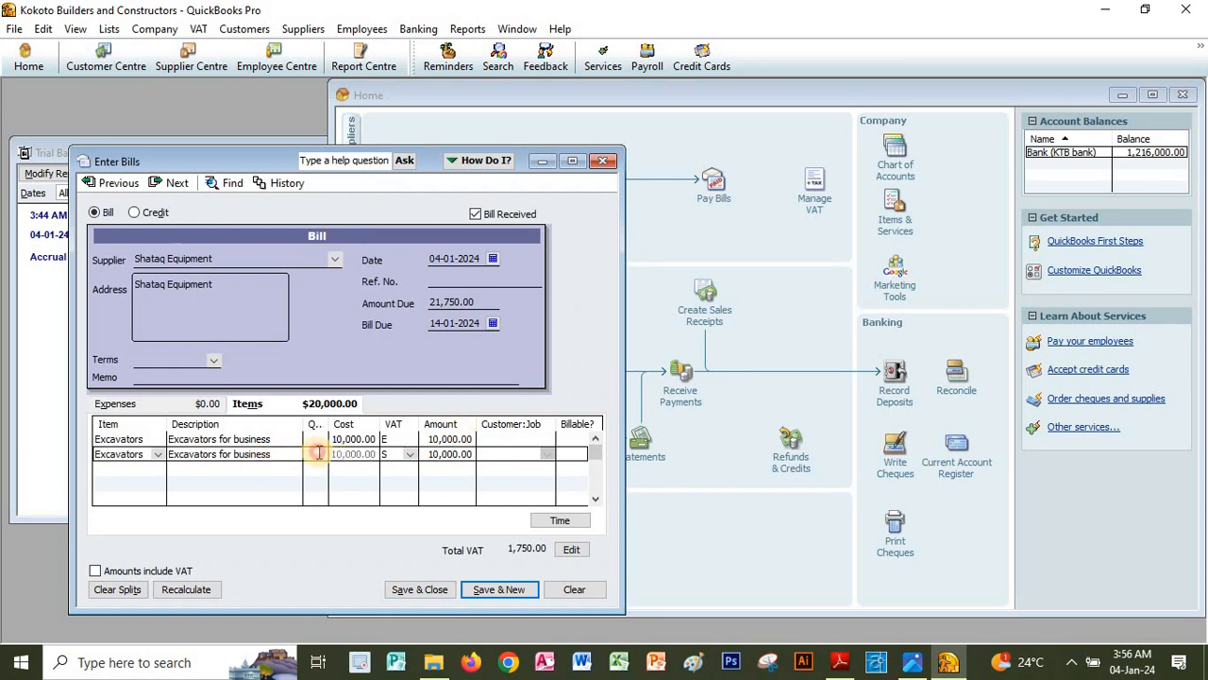
# Step: Set the second Excavators line's VAT code to E (Exempt) and add a third Excavators line to the bill
pyautogui.click(414, 455)
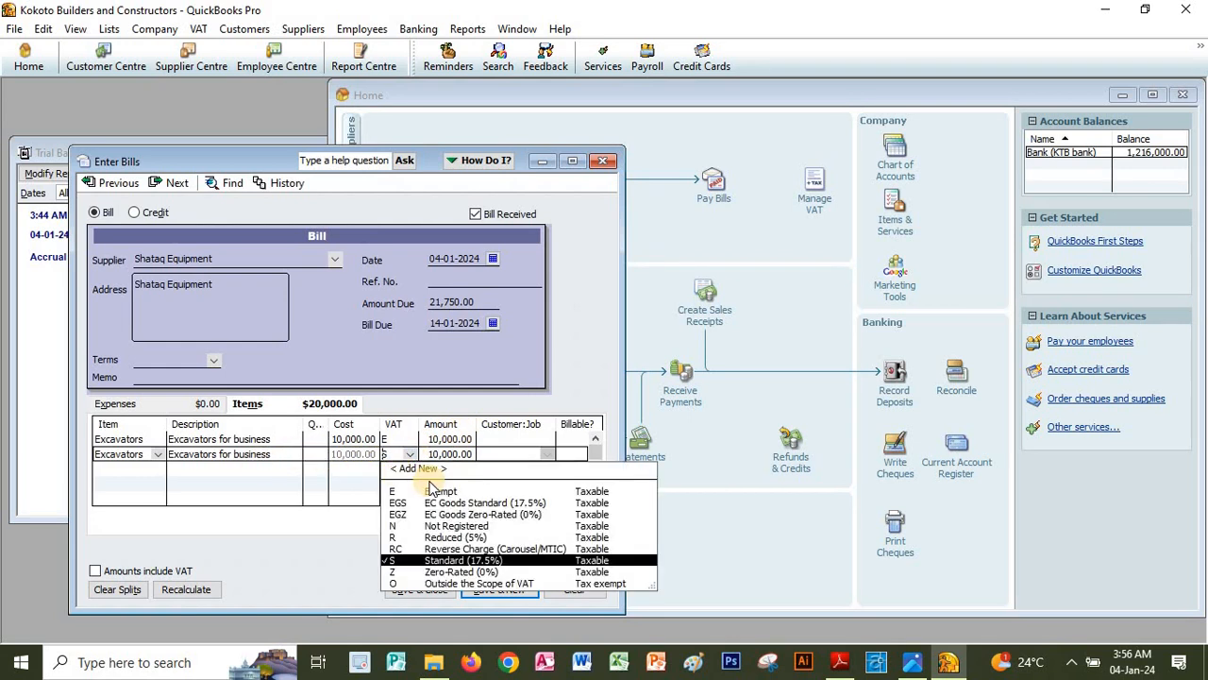
pyautogui.click(437, 491)
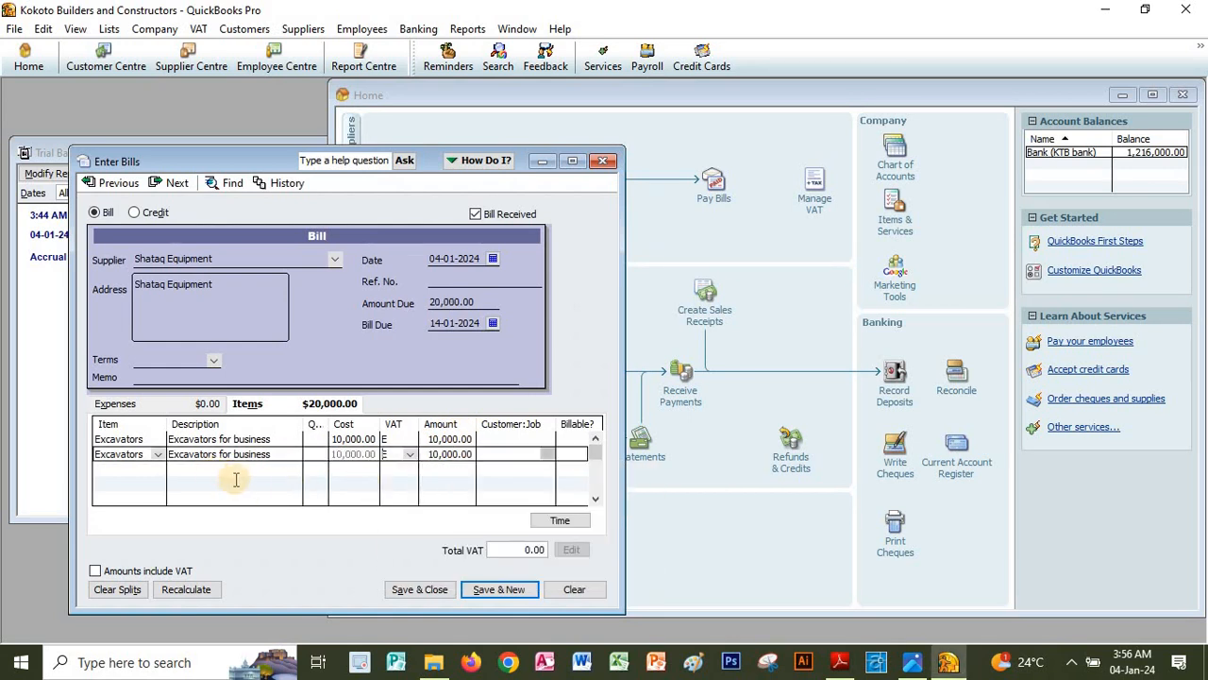
pyautogui.click(157, 471)
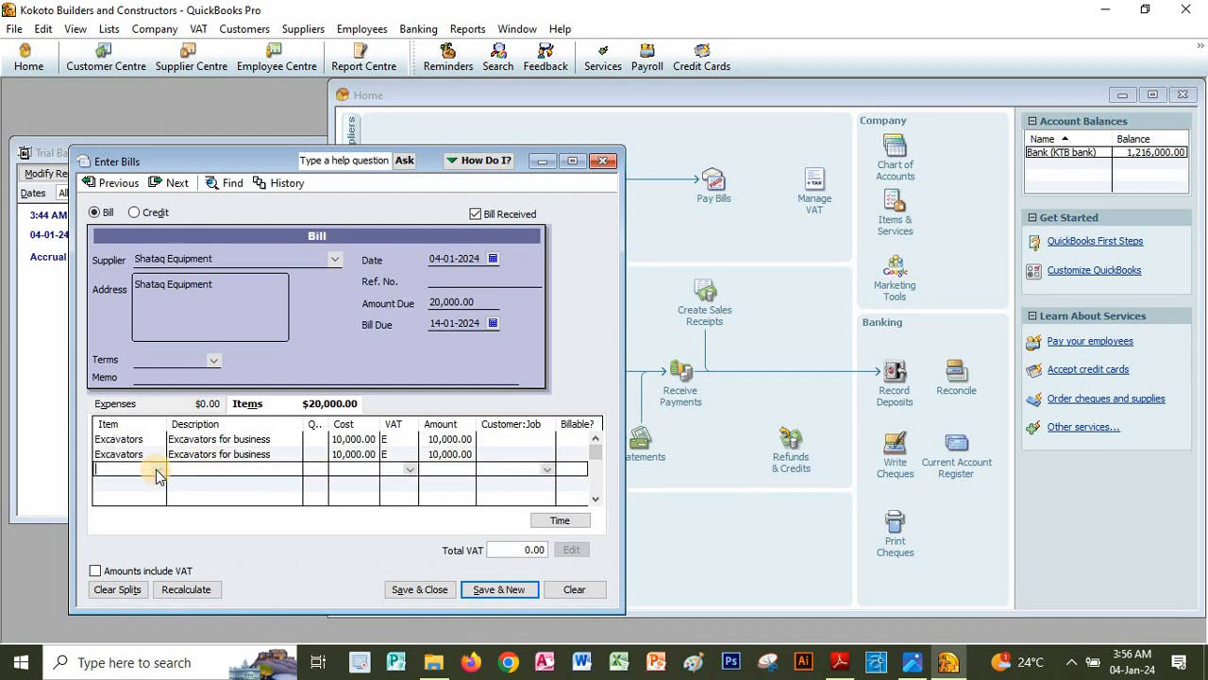
pyautogui.click(157, 469)
pyautogui.click(132, 517)
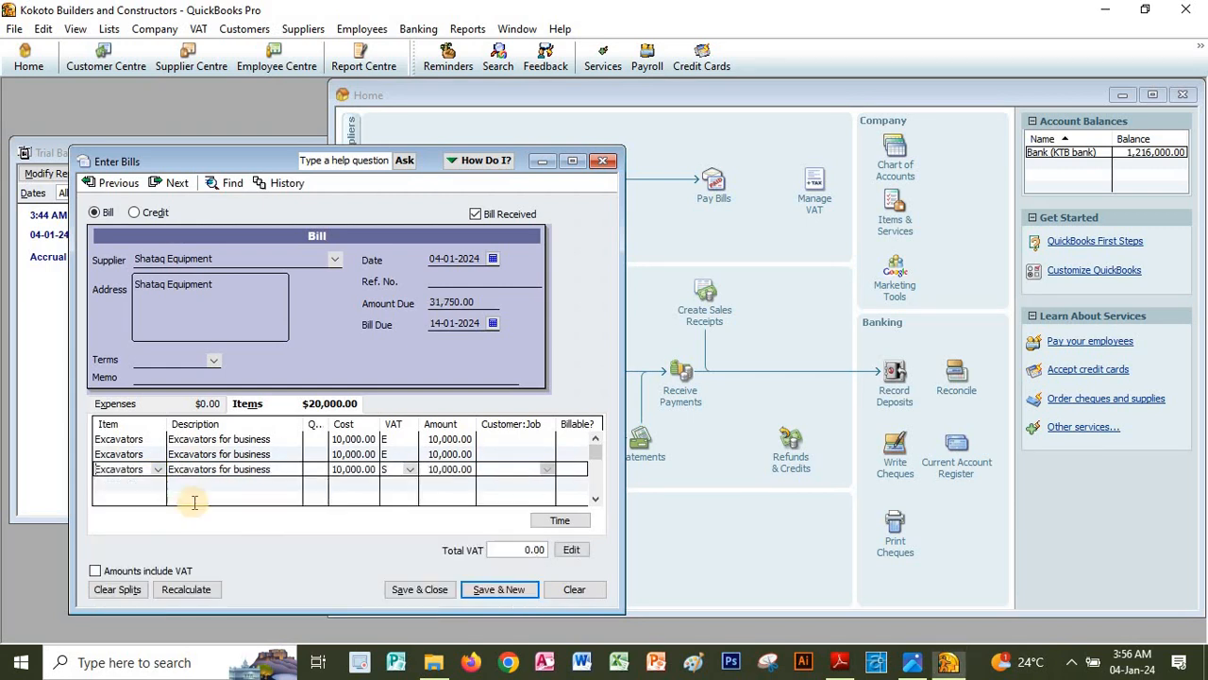
pyautogui.click(316, 439)
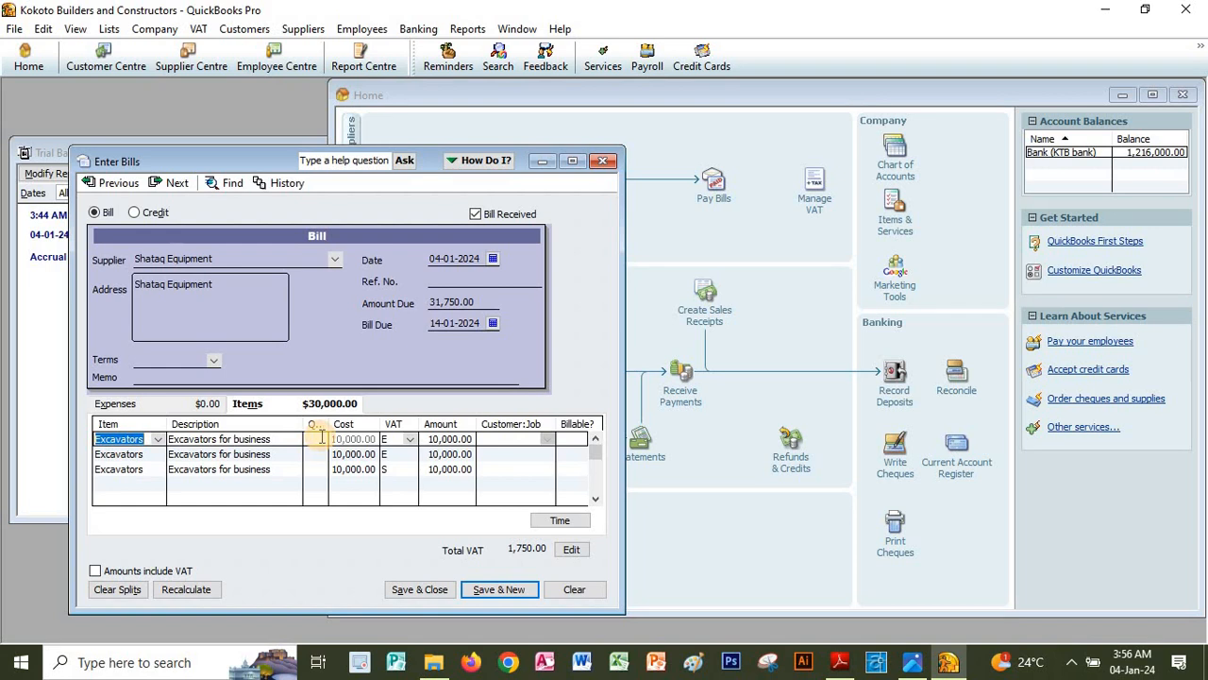
pyautogui.write('3')
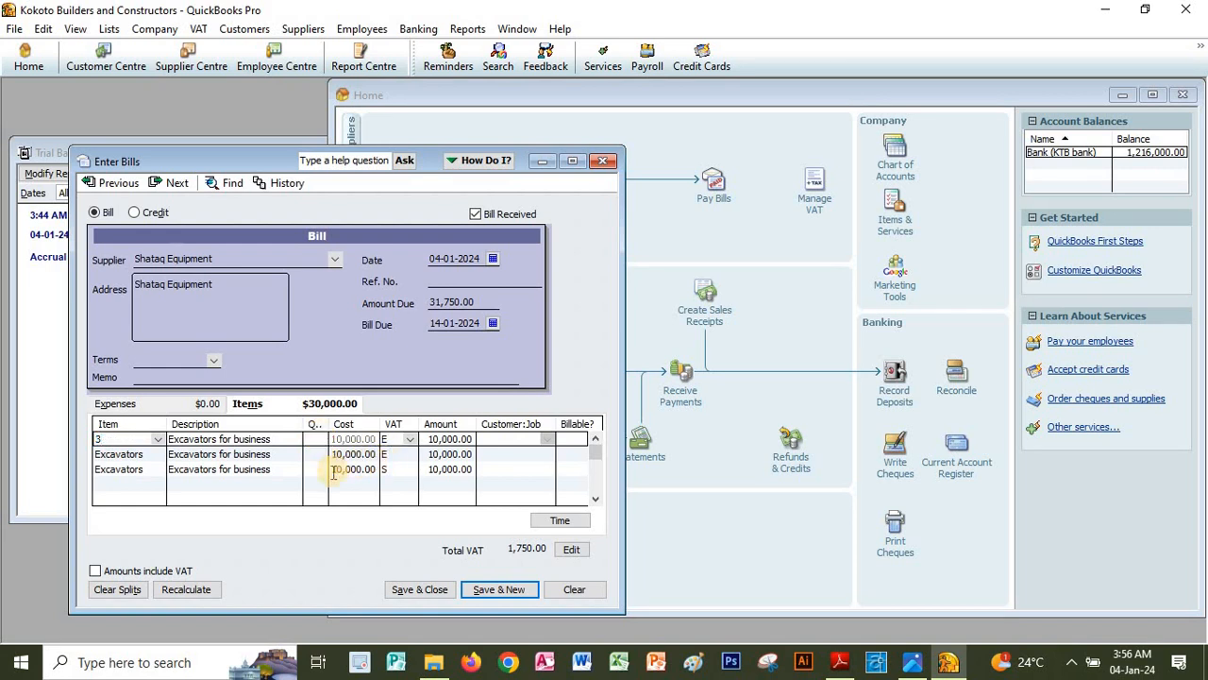
pyautogui.click(156, 440)
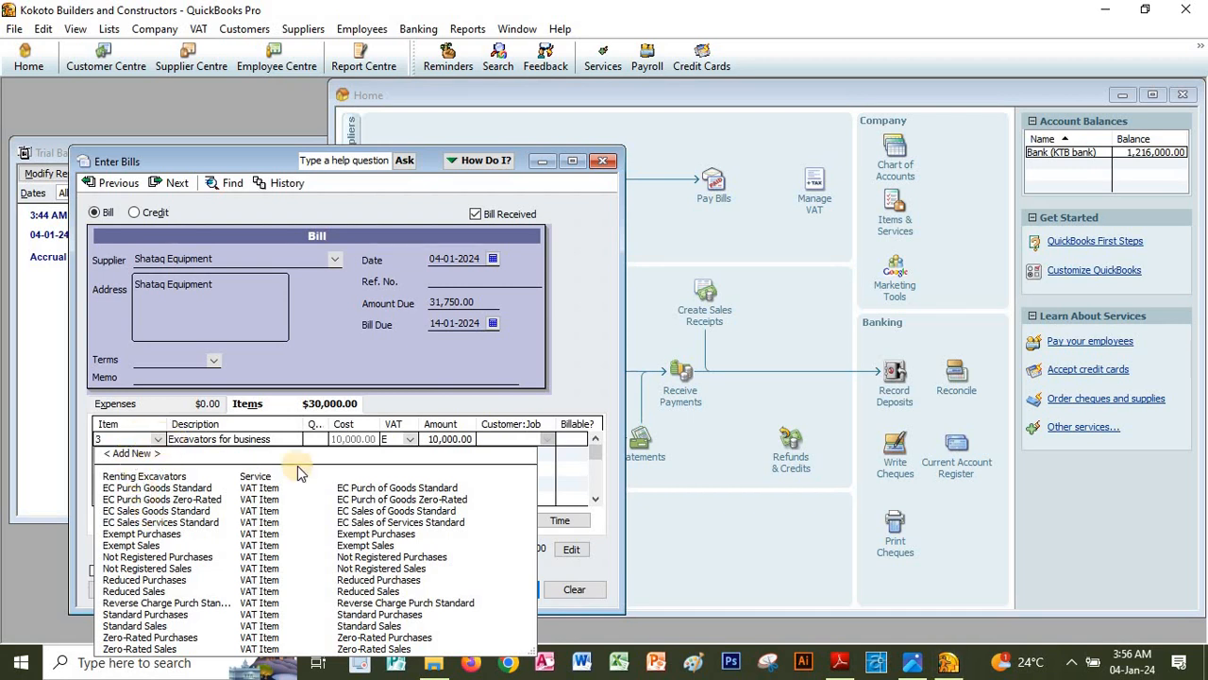
pyautogui.click(192, 441)
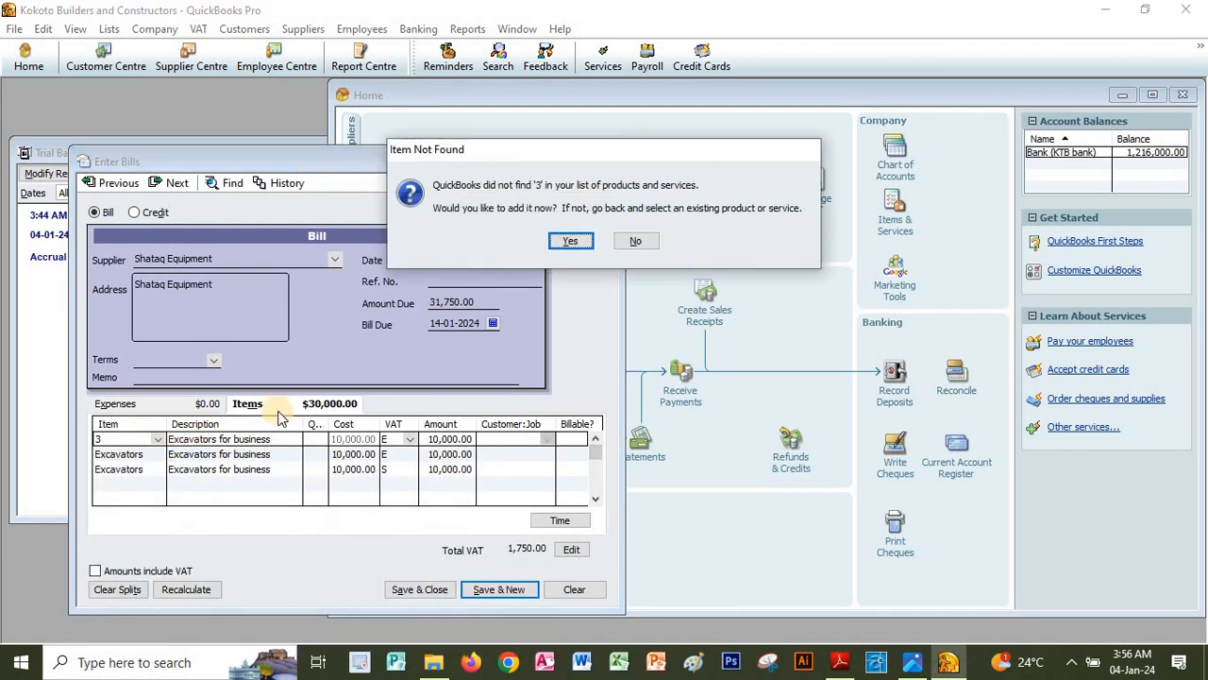
pyautogui.click(564, 238)
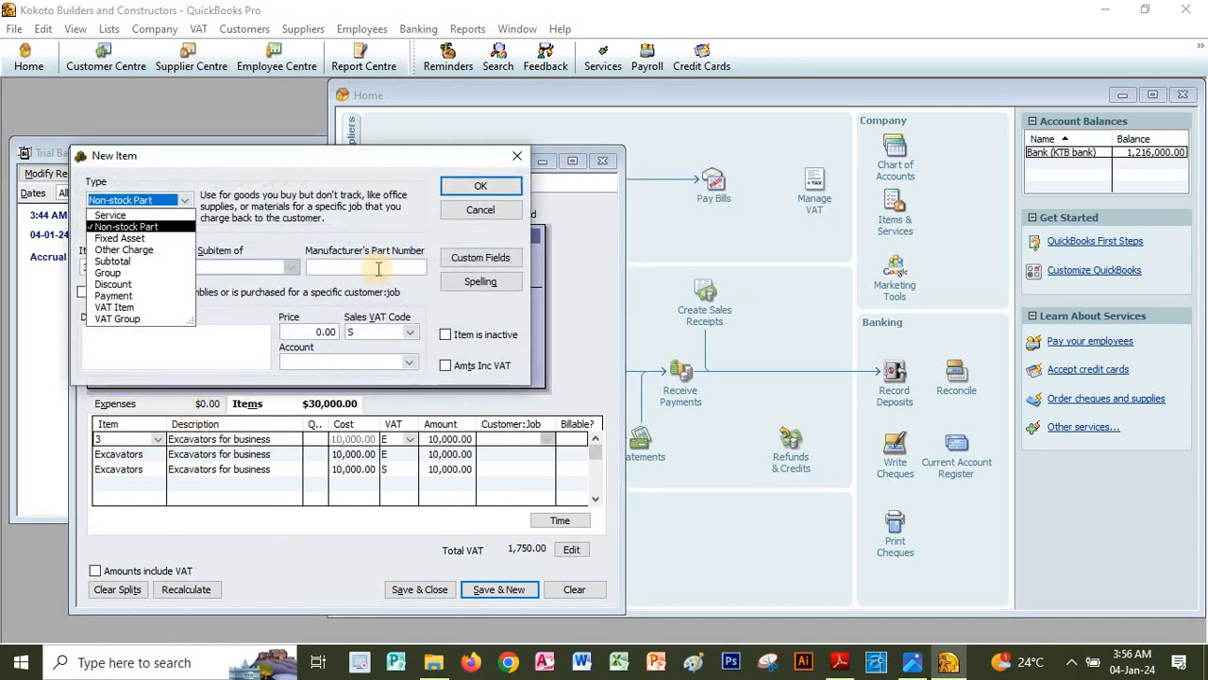
pyautogui.click(477, 209)
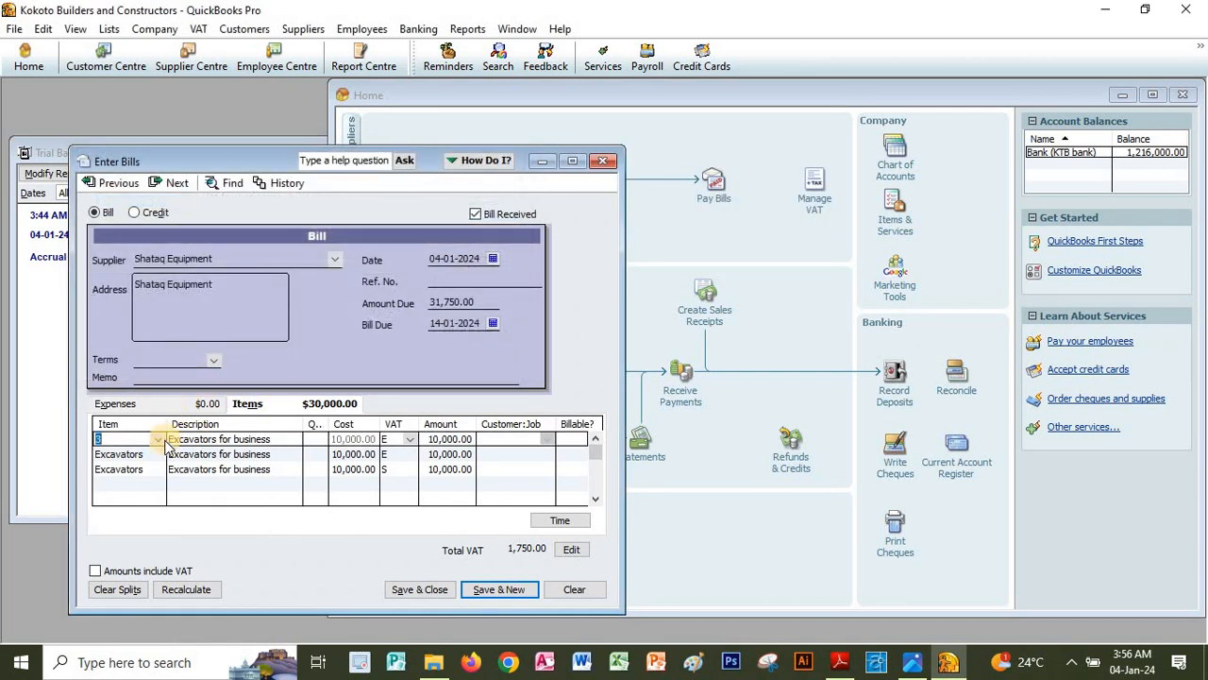
# Step: Decline adding a new item named 3 and close the Shataq Equipment bill without saving it
pyautogui.click(157, 439)
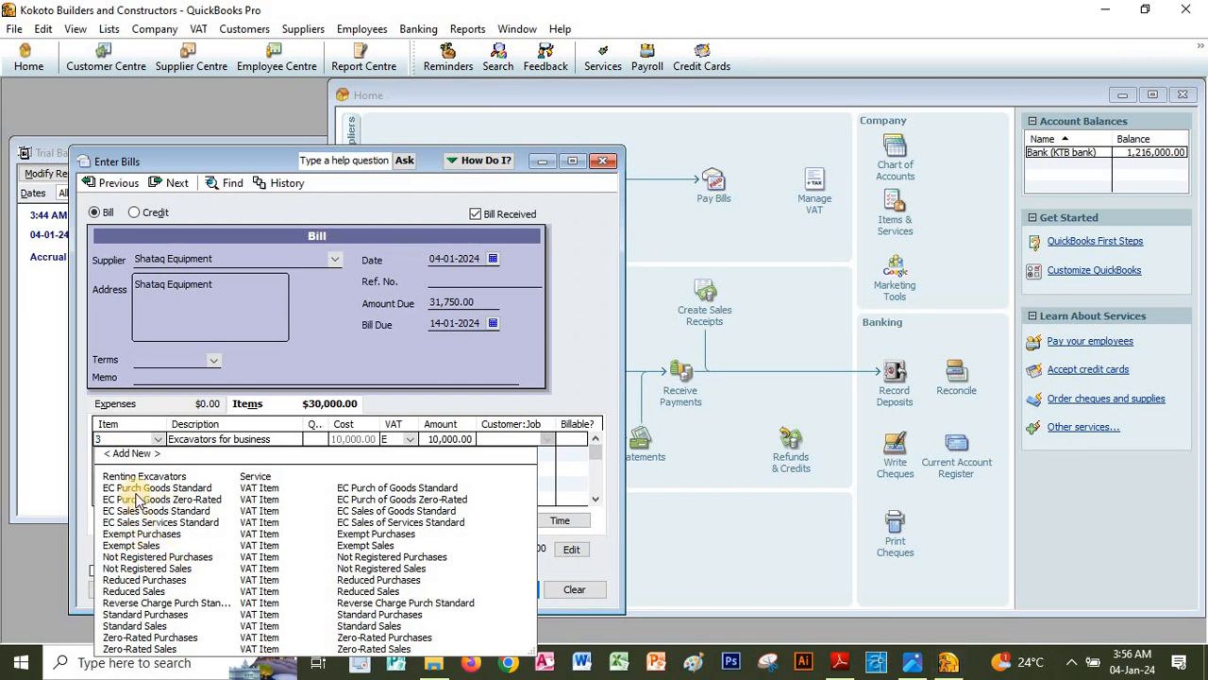
pyautogui.click(562, 470)
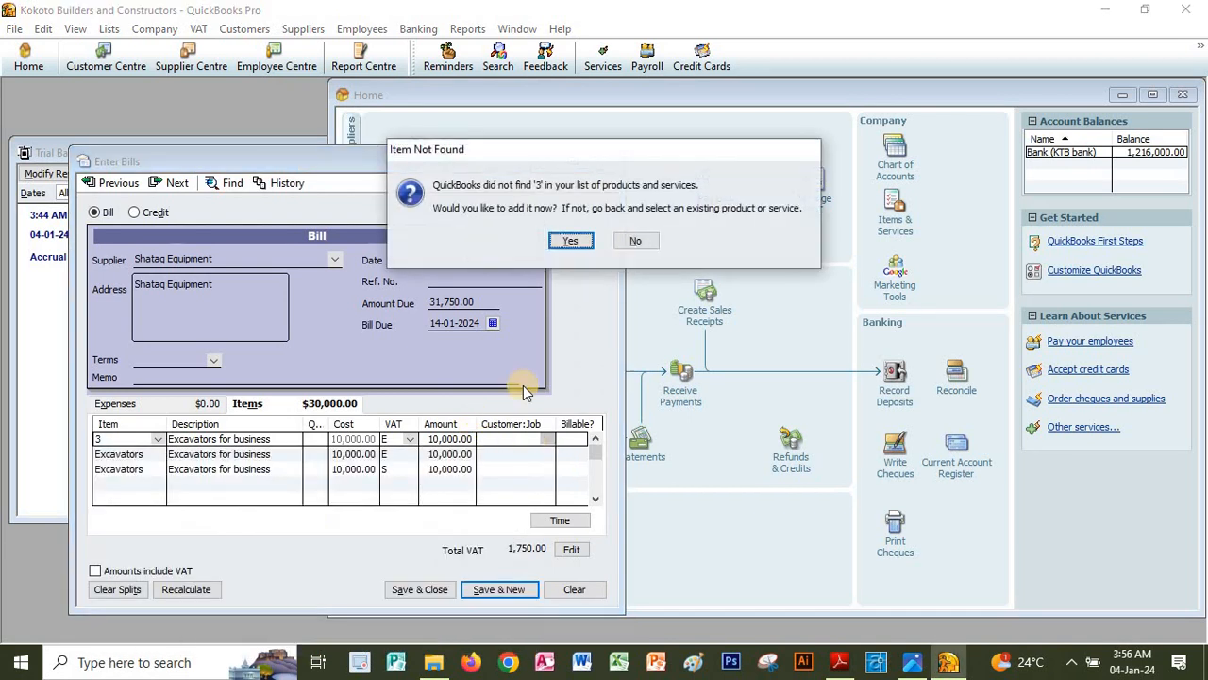
pyautogui.click(630, 241)
pyautogui.click(607, 161)
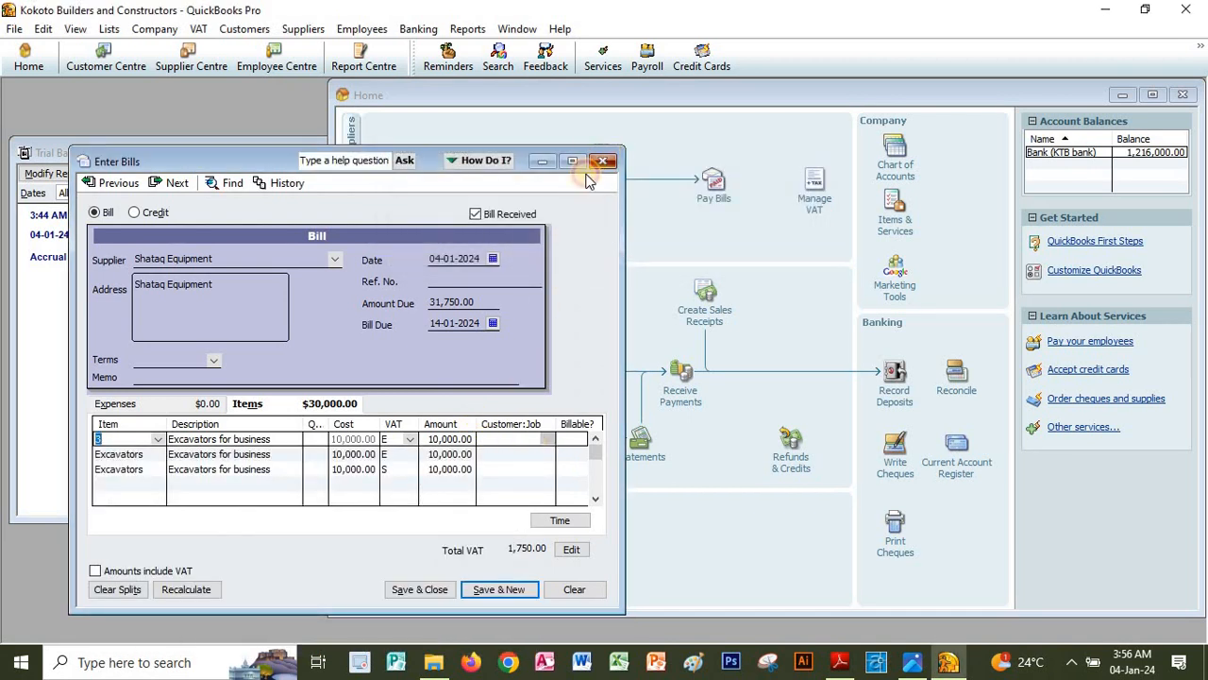
pyautogui.click(601, 217)
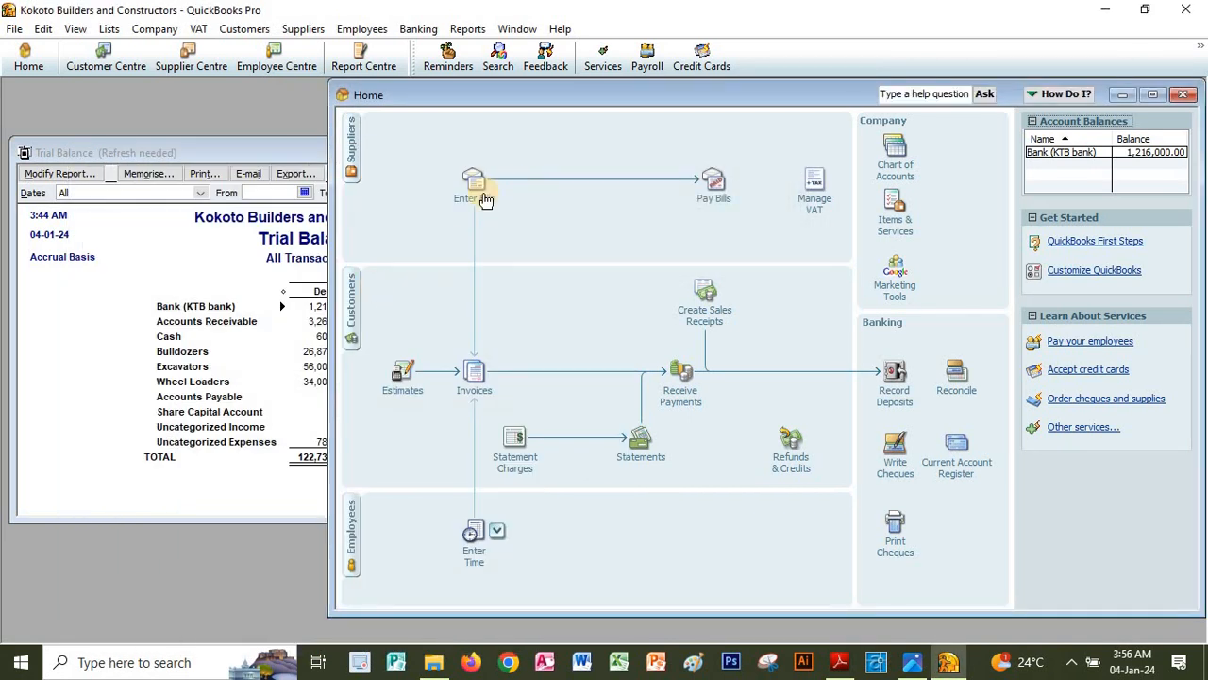
# Step: Start a new supplier bill and enter an Excavators fixed asset item line with VAT code E (Exempt)
pyautogui.click(482, 194)
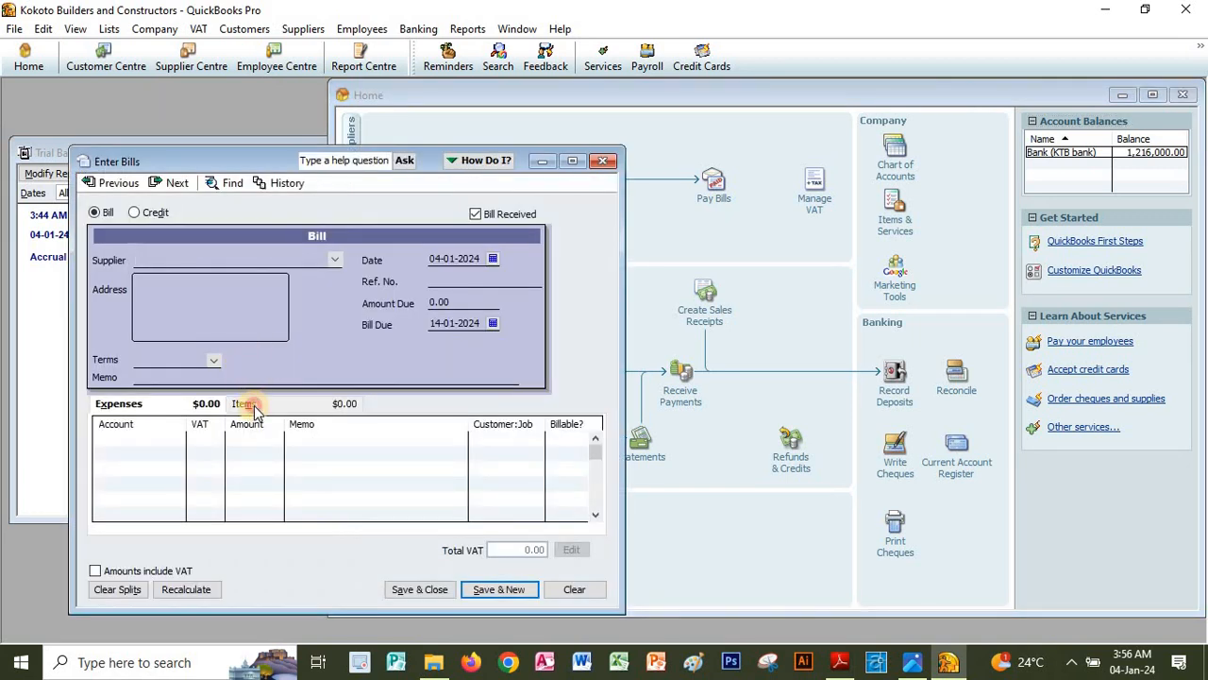
pyautogui.click(248, 403)
pyautogui.click(158, 439)
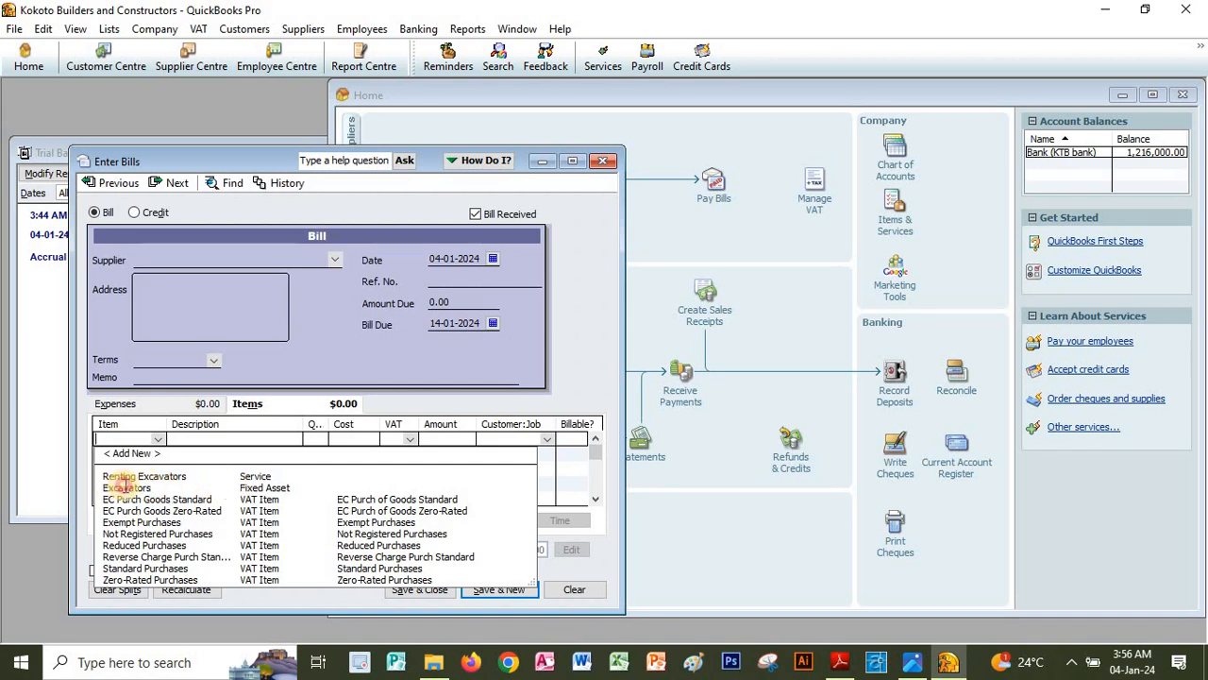
pyautogui.click(135, 487)
pyautogui.click(318, 436)
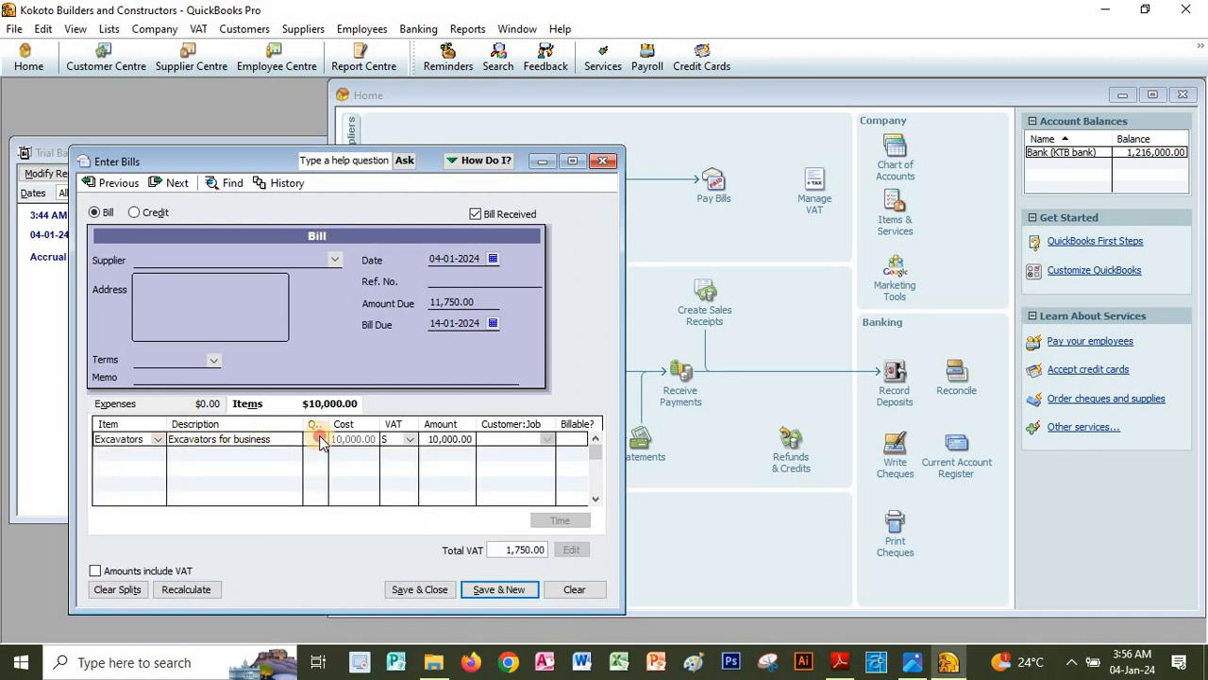
pyautogui.click(408, 440)
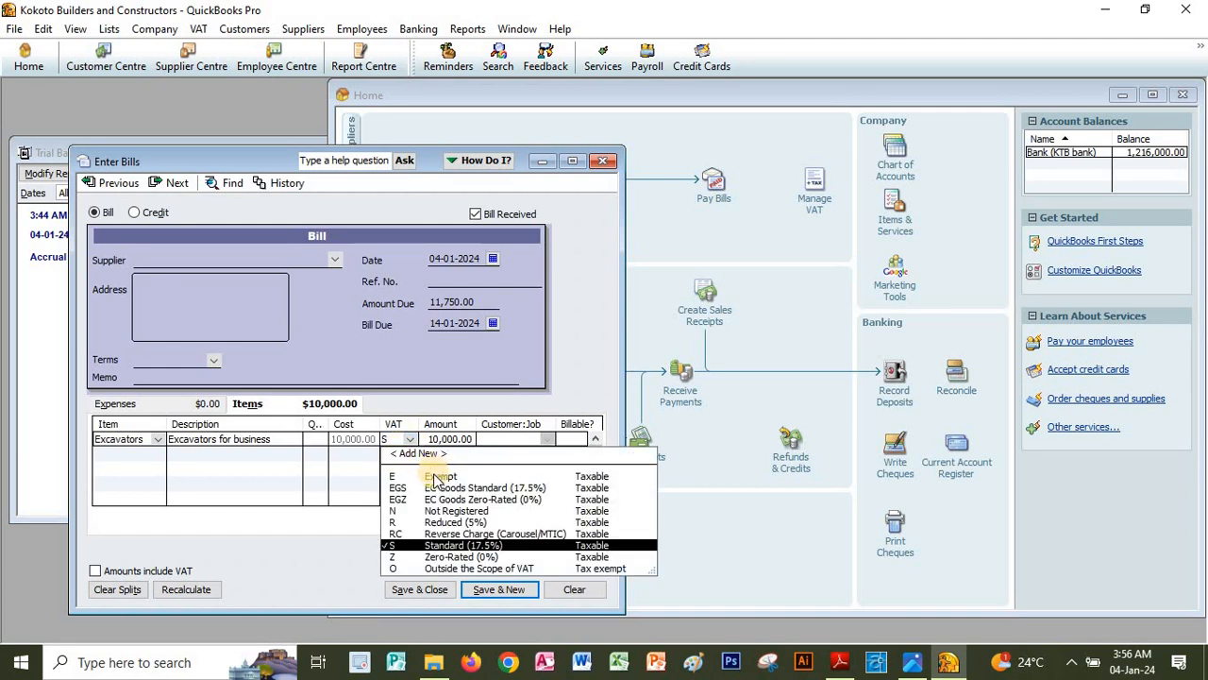
pyautogui.click(437, 478)
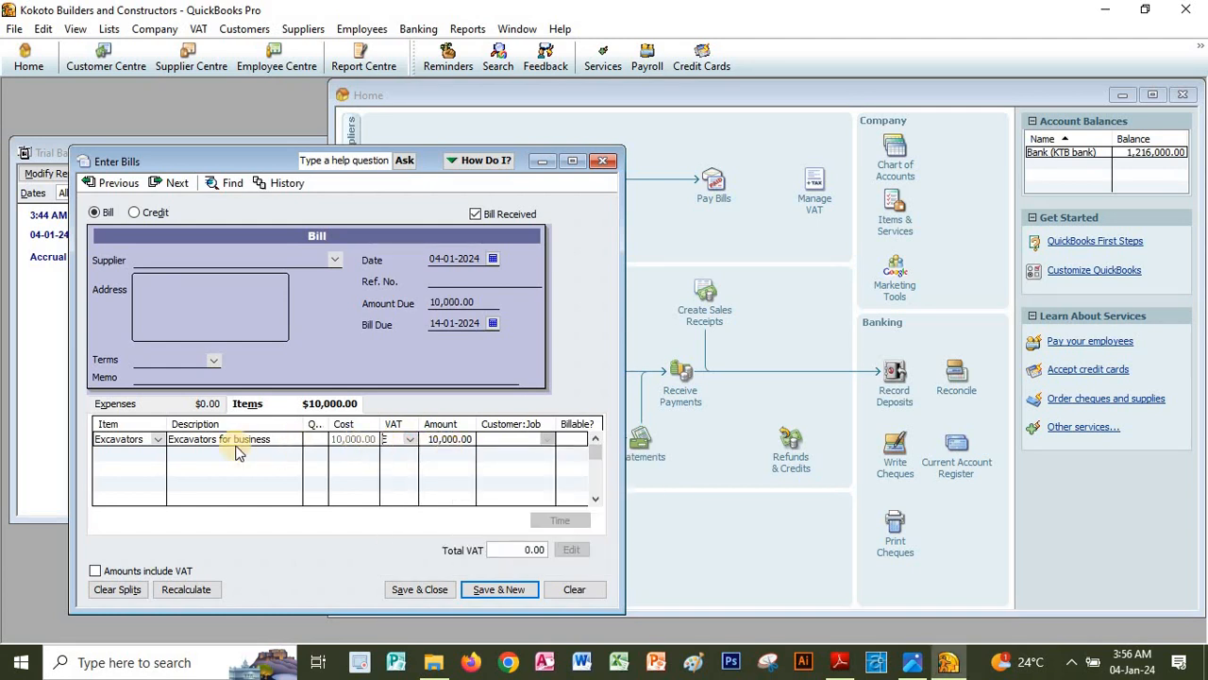
# Step: Add second and third Excavators item lines to the new bill, accepting repeated use of the fixed asset item
pyautogui.click(132, 454)
pyautogui.click(157, 454)
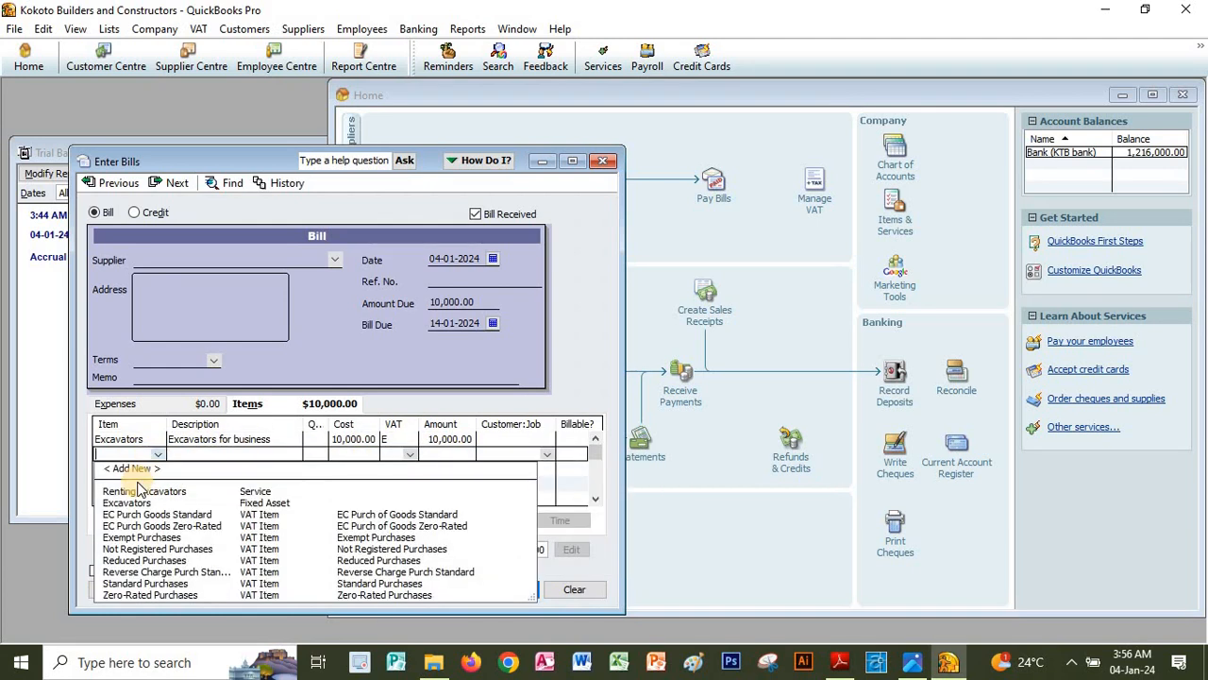
pyautogui.click(126, 503)
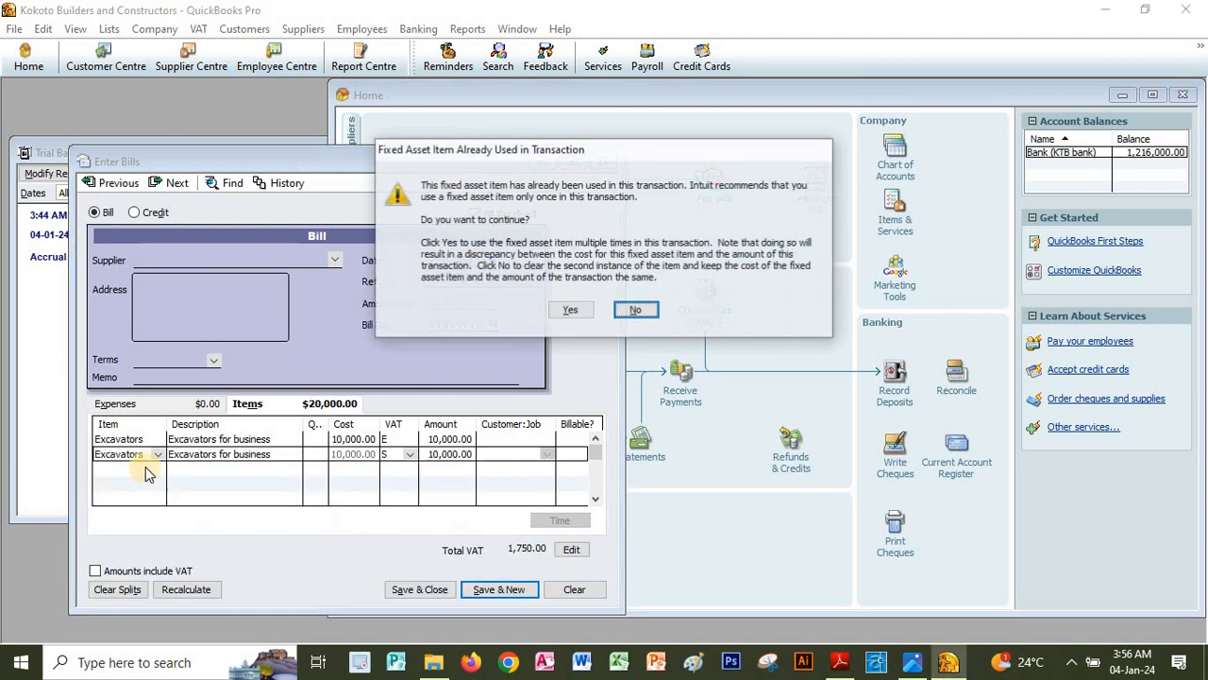
pyautogui.click(564, 307)
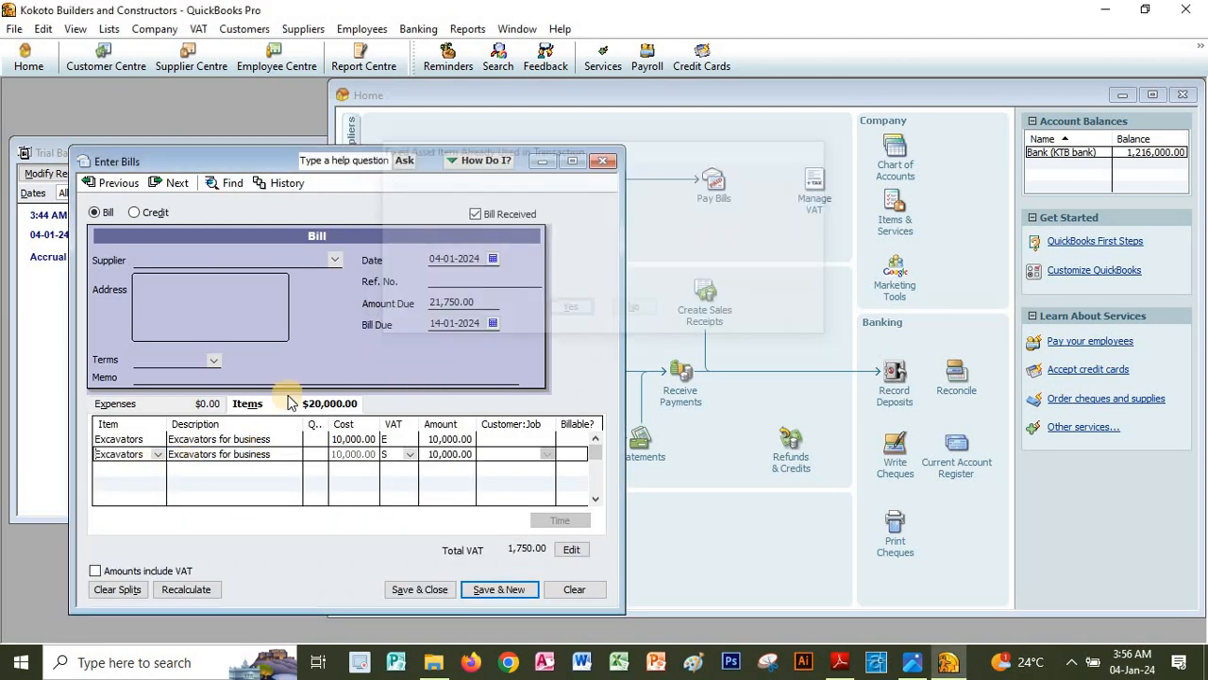
pyautogui.click(147, 469)
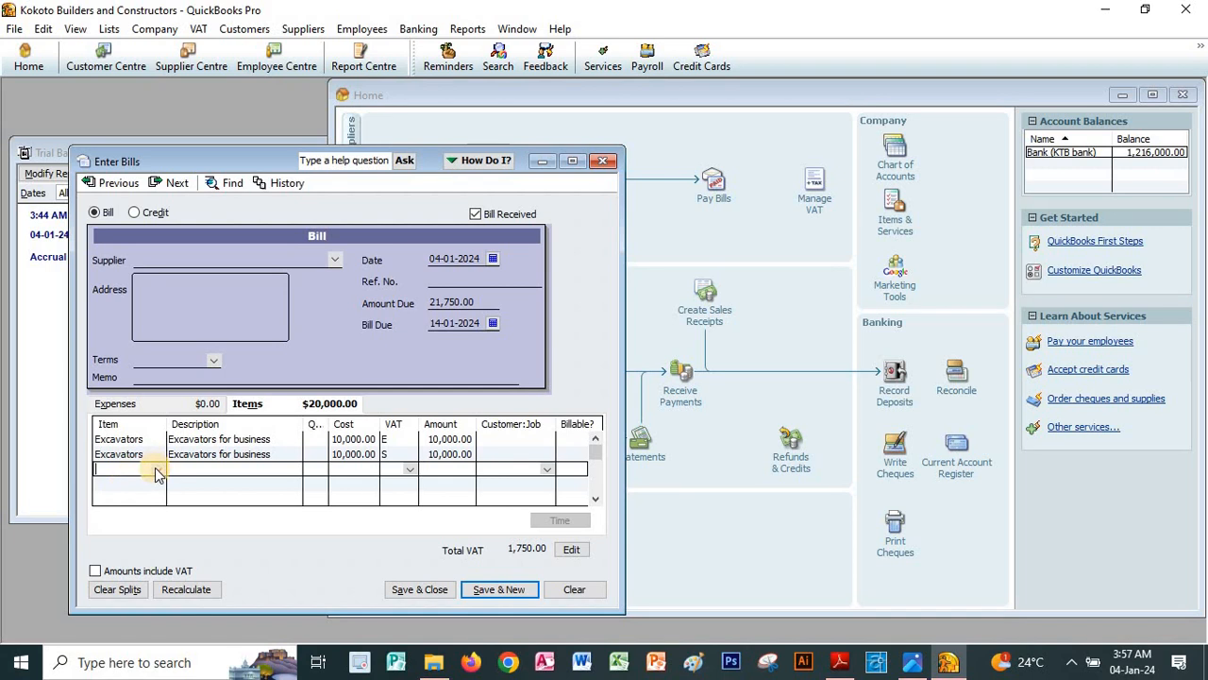
pyautogui.click(158, 470)
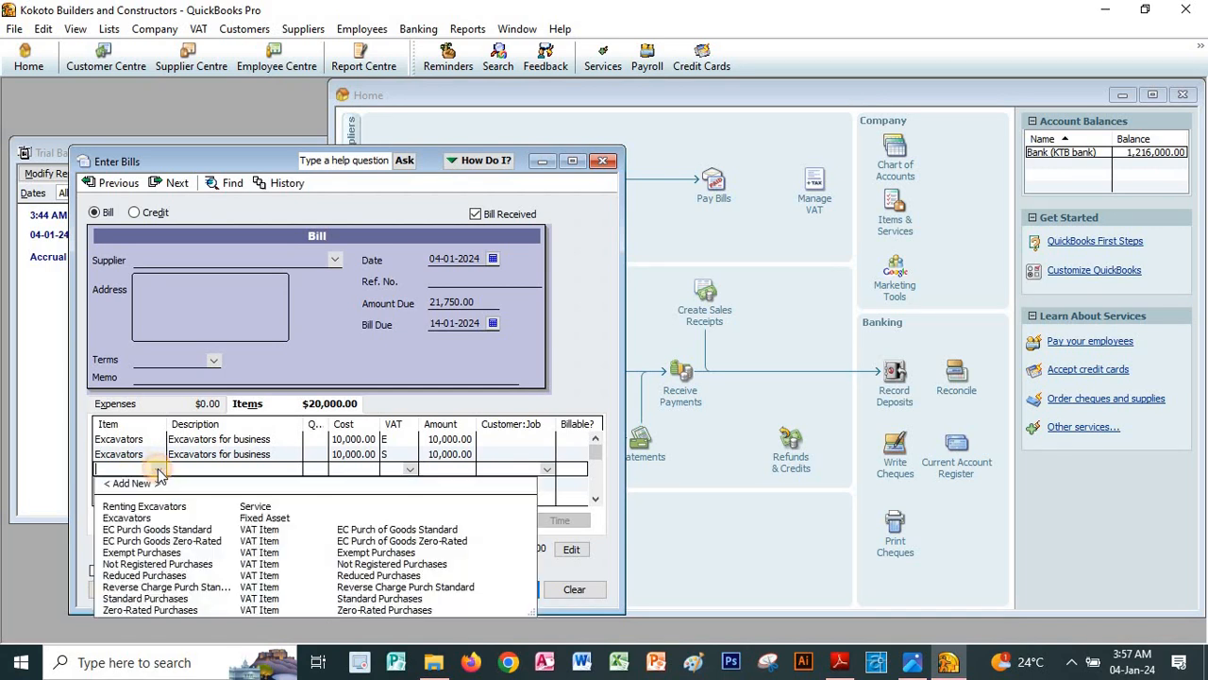
pyautogui.click(137, 516)
# Step: Set the VAT code of the second and third Excavators lines to E (Exempt)
pyautogui.click(394, 454)
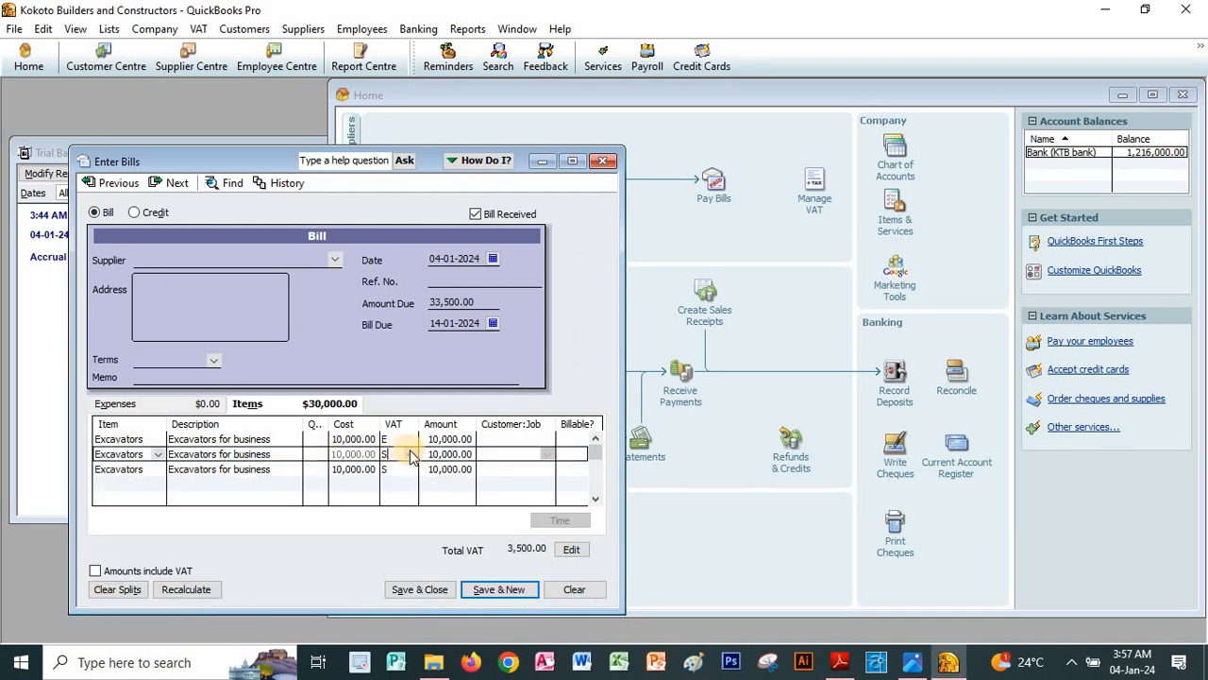
pyautogui.click(404, 457)
pyautogui.click(438, 489)
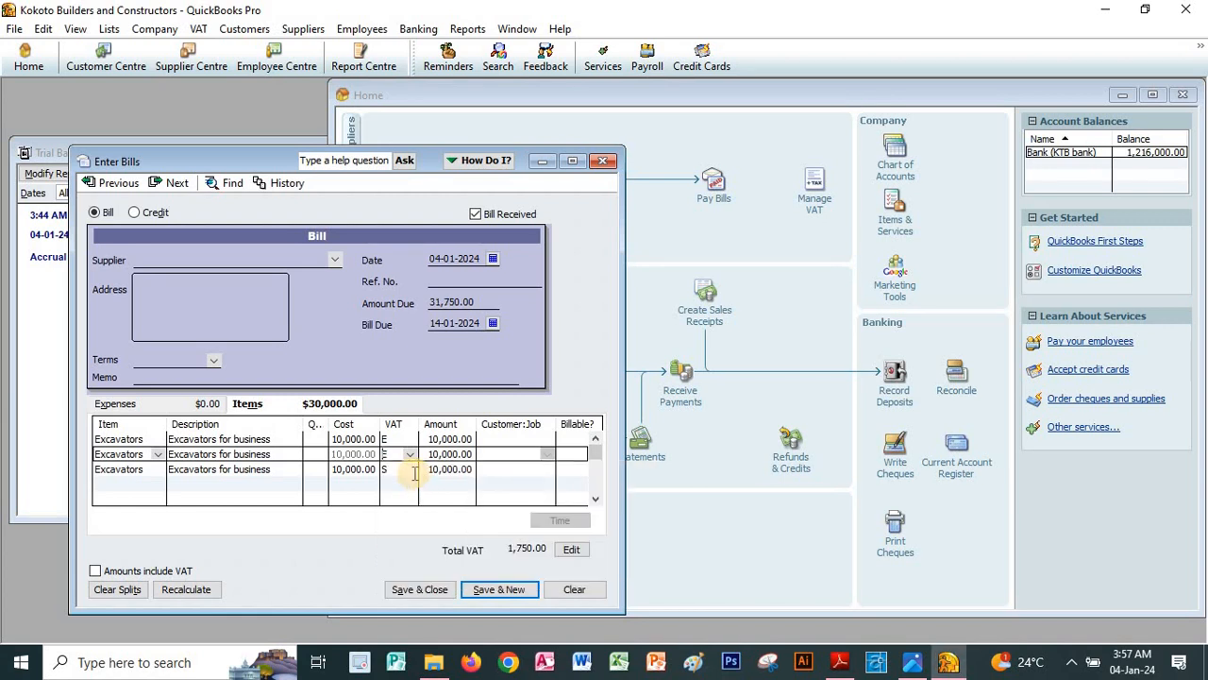
pyautogui.click(396, 469)
pyautogui.click(409, 469)
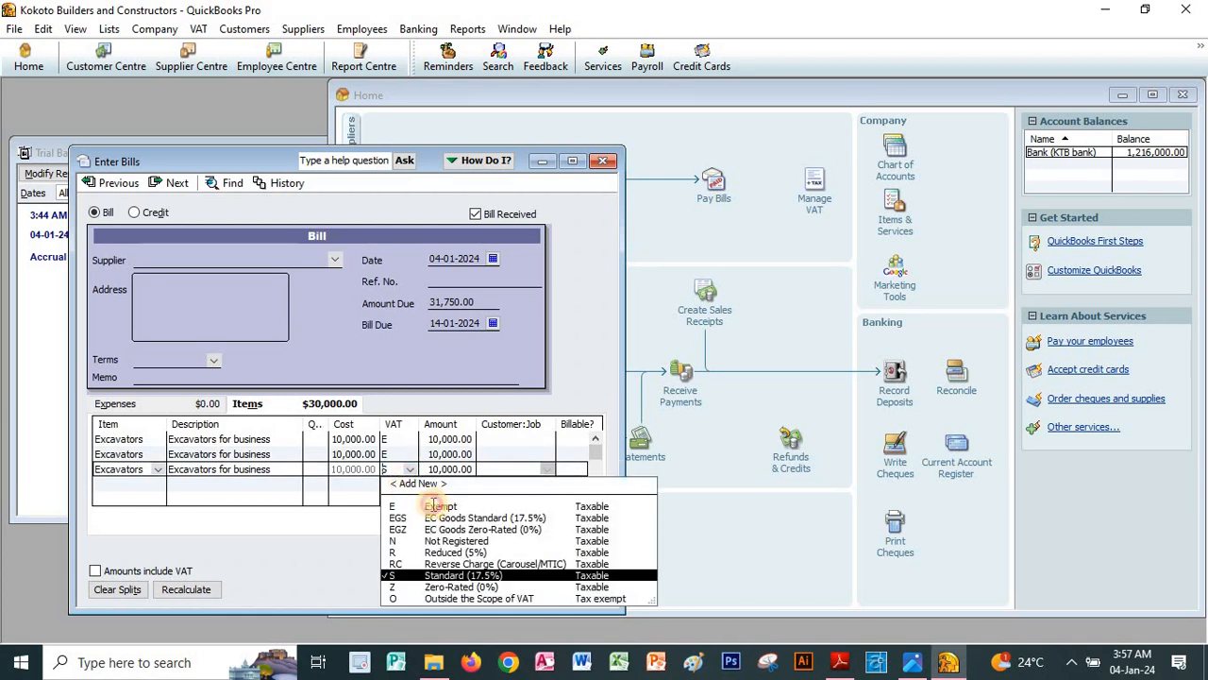
pyautogui.click(434, 506)
pyautogui.click(441, 342)
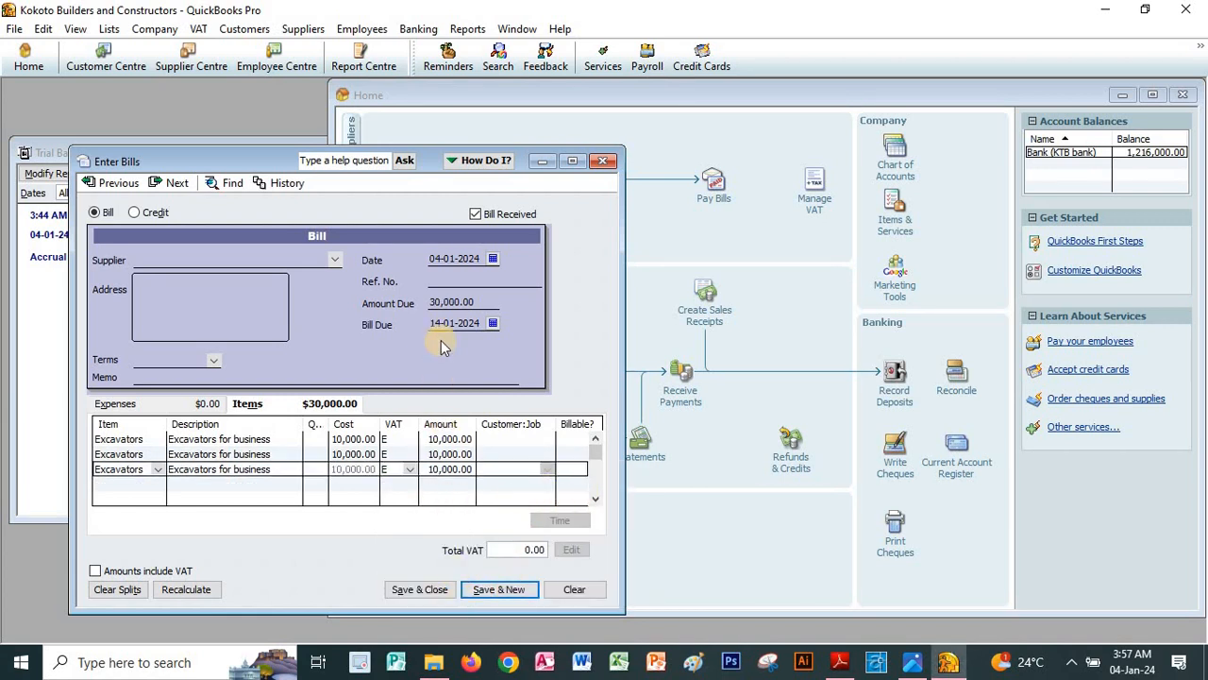
# Step: Switch to QB Exs.pdf in Adobe Reader and look up the supplier of the May 6 excavator purchase
pyautogui.click(240, 255)
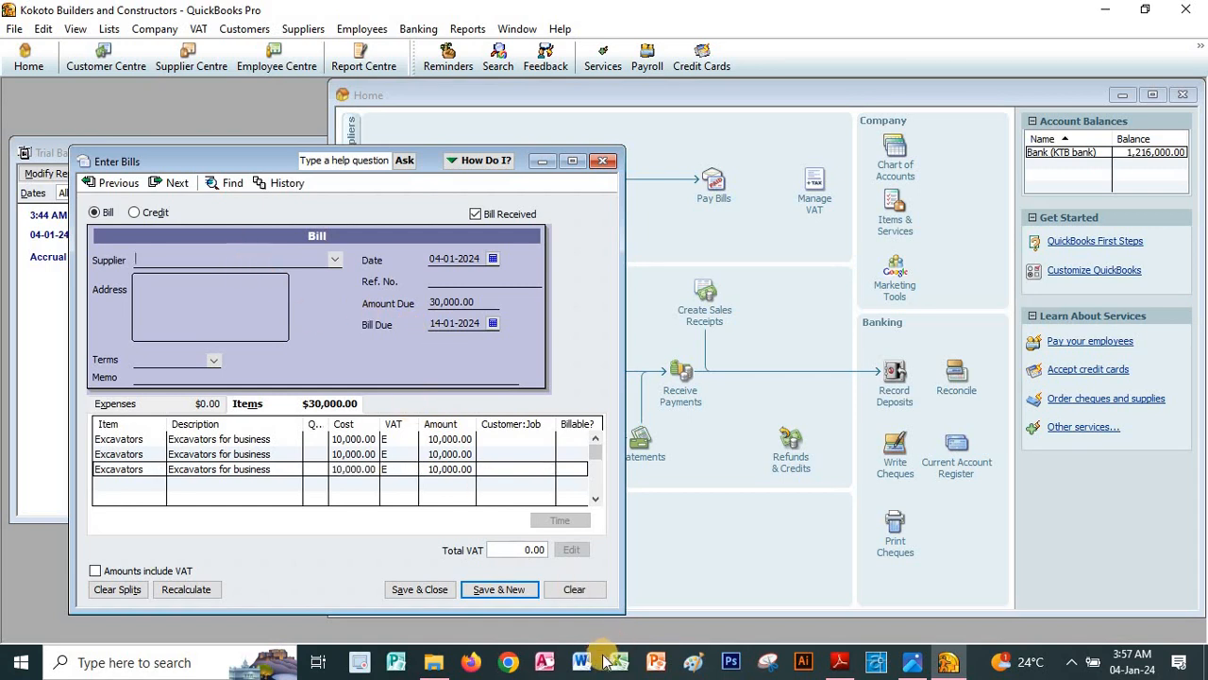
pyautogui.click(840, 662)
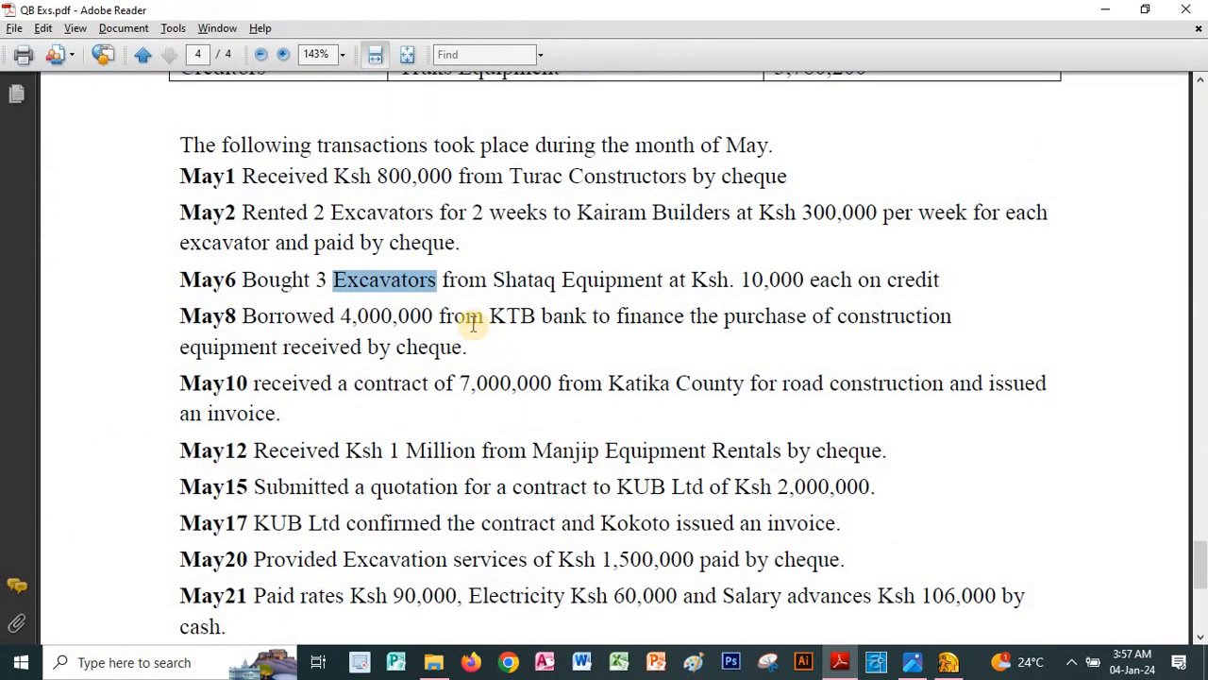
pyautogui.click(545, 281)
pyautogui.moveTo(547, 281); pyautogui.dragTo(639, 281)
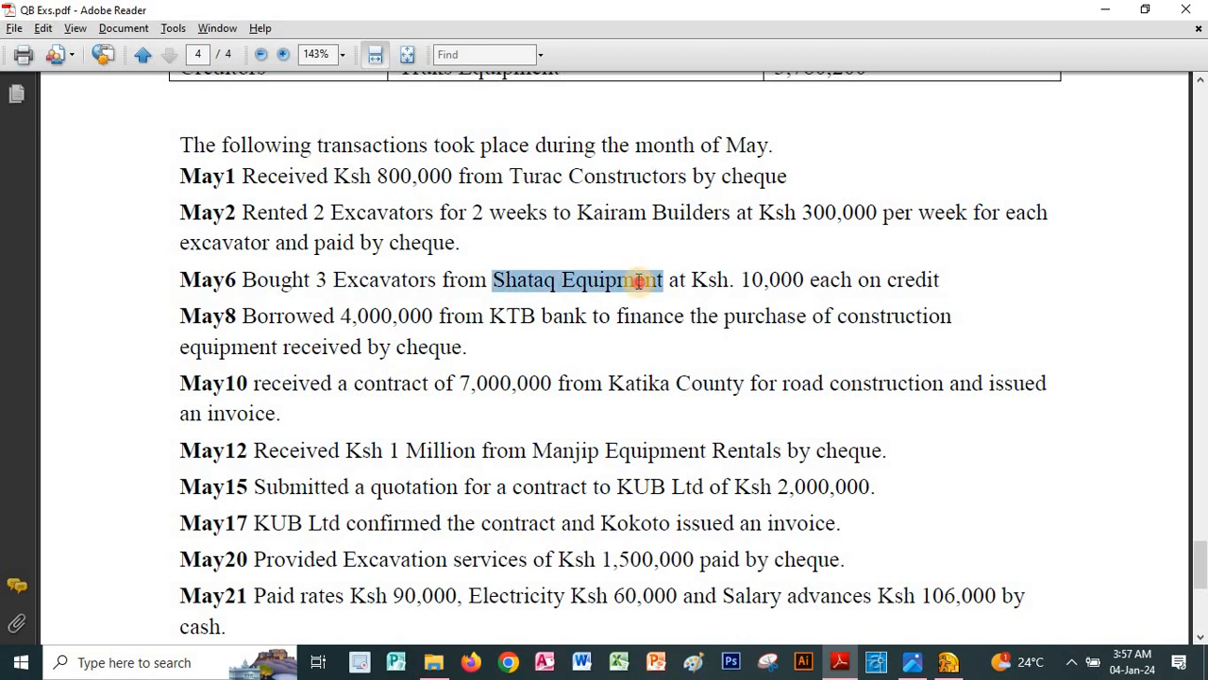
# Step: Return to QuickBooks, assign Shataq Equipment as the bill's supplier, and save and close the bill
pyautogui.hotkey('alt', 'Tab')
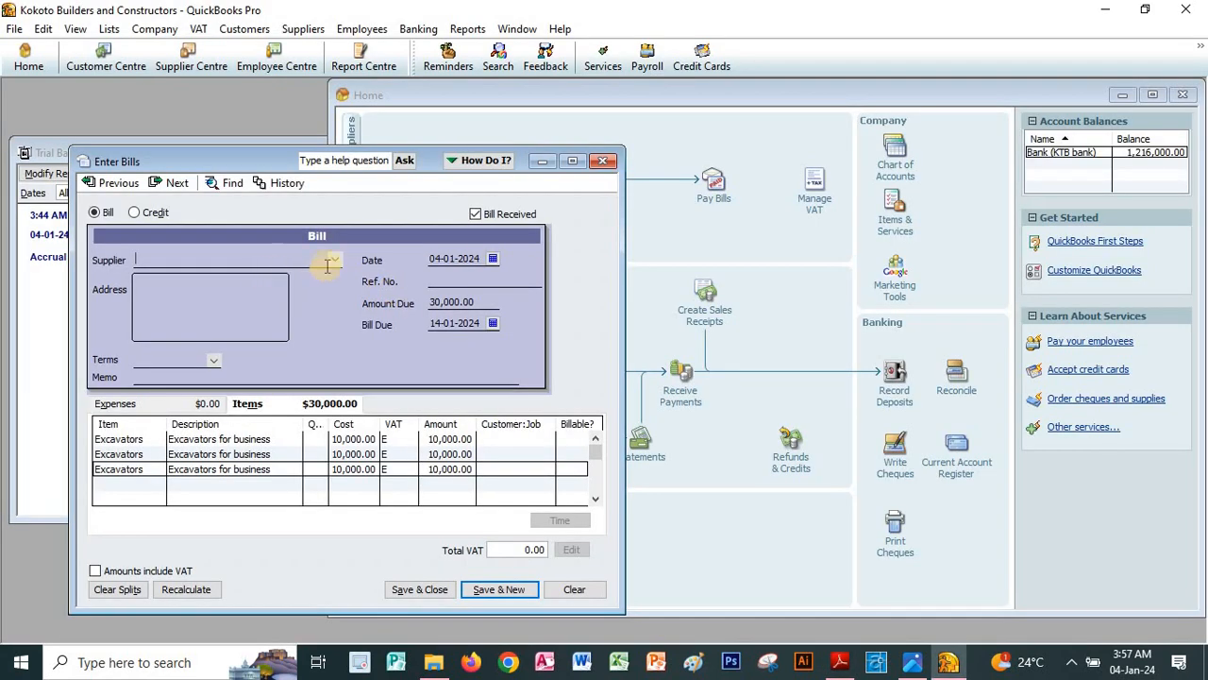
pyautogui.click(331, 261)
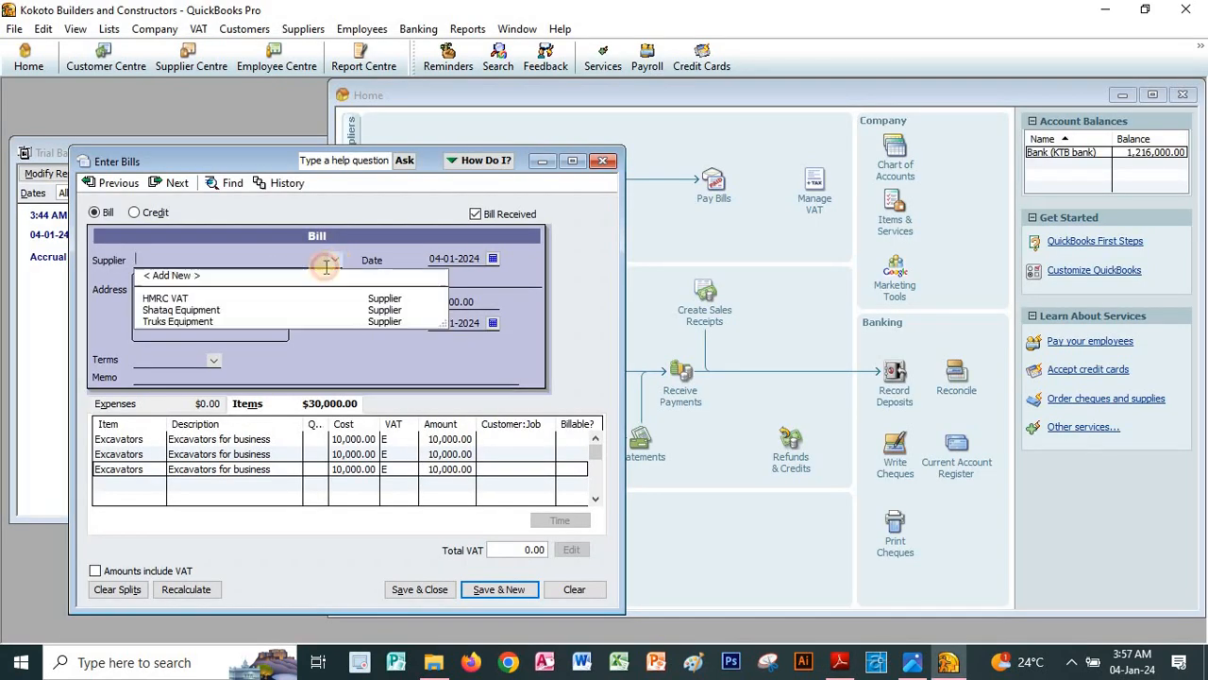
pyautogui.click(164, 309)
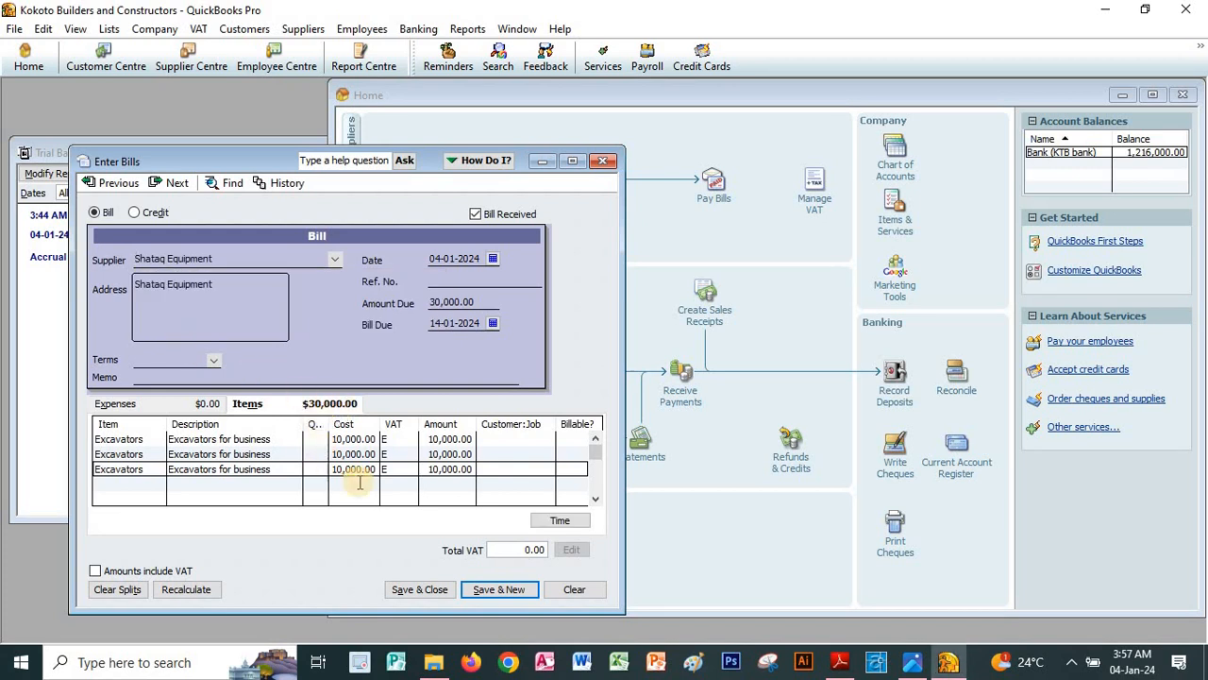
pyautogui.click(416, 589)
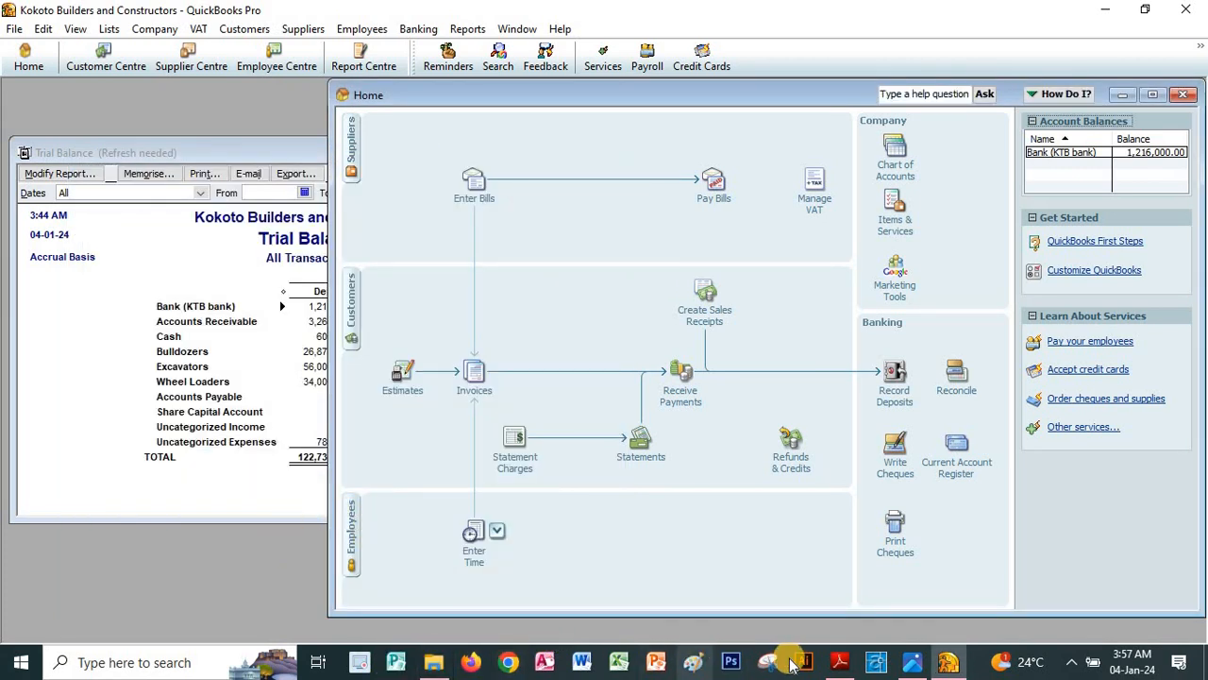
# Step: Switch to QB Exs.pdf in Adobe Reader and read the May 8 transaction about borrowing from KTB bank
pyautogui.click(840, 662)
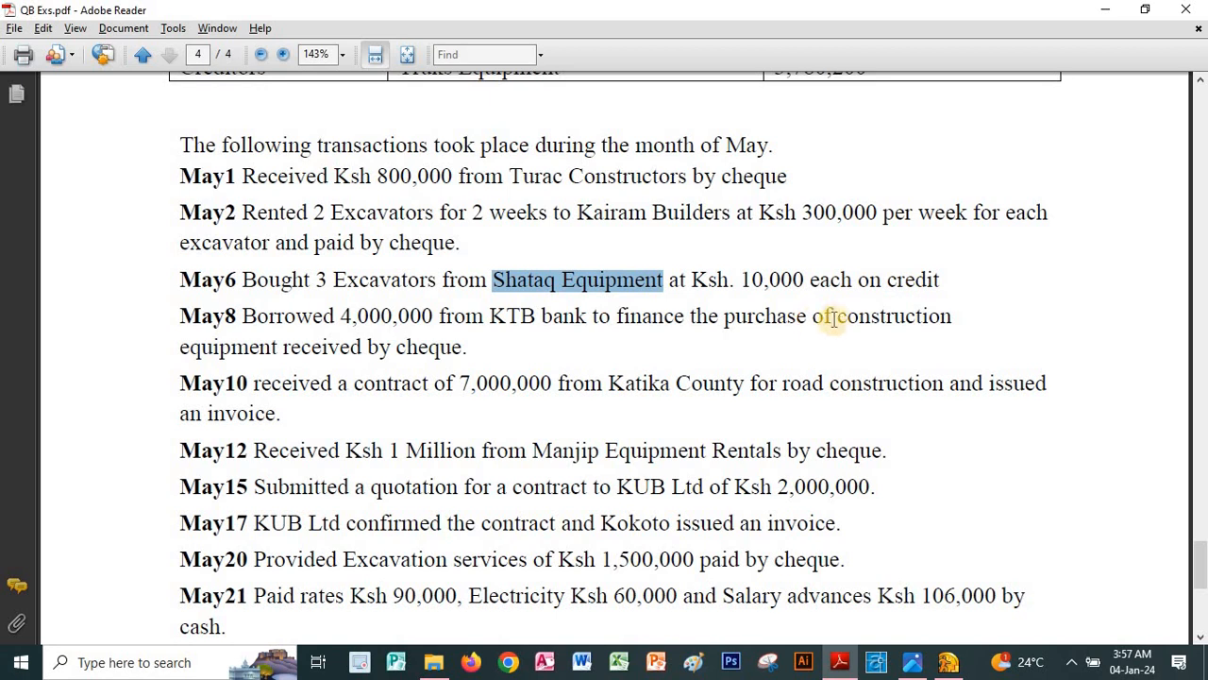
pyautogui.moveTo(810, 280); pyautogui.dragTo(941, 279)
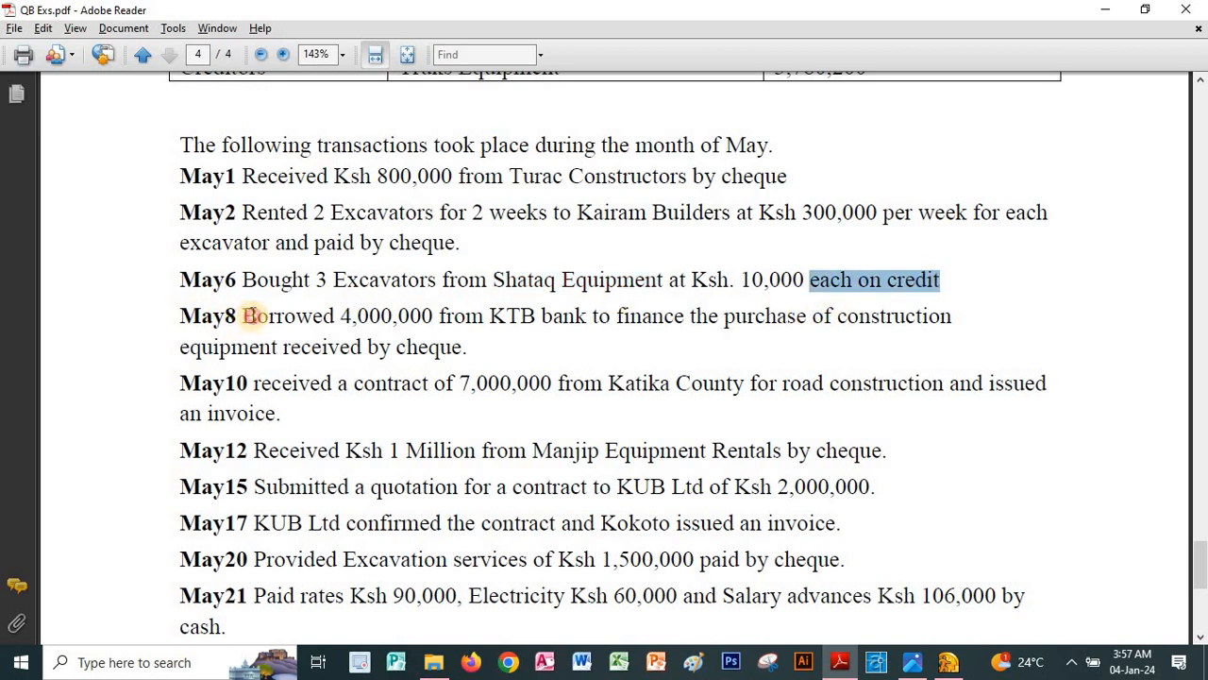
pyautogui.moveTo(245, 316); pyautogui.dragTo(717, 355)
pyautogui.click(491, 317)
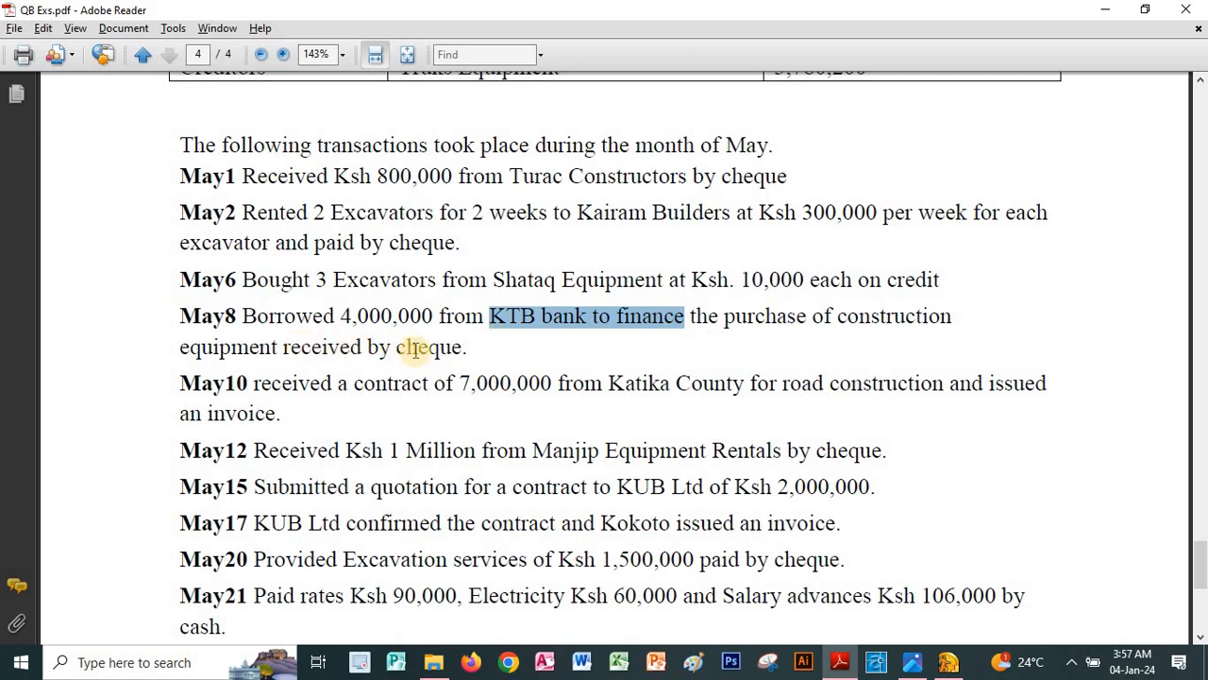
# Step: Return to QuickBooks and open a new funds transfer from the Chart of Accounts, moving its window clear of the accounts list
pyautogui.click(946, 664)
pyautogui.click(888, 182)
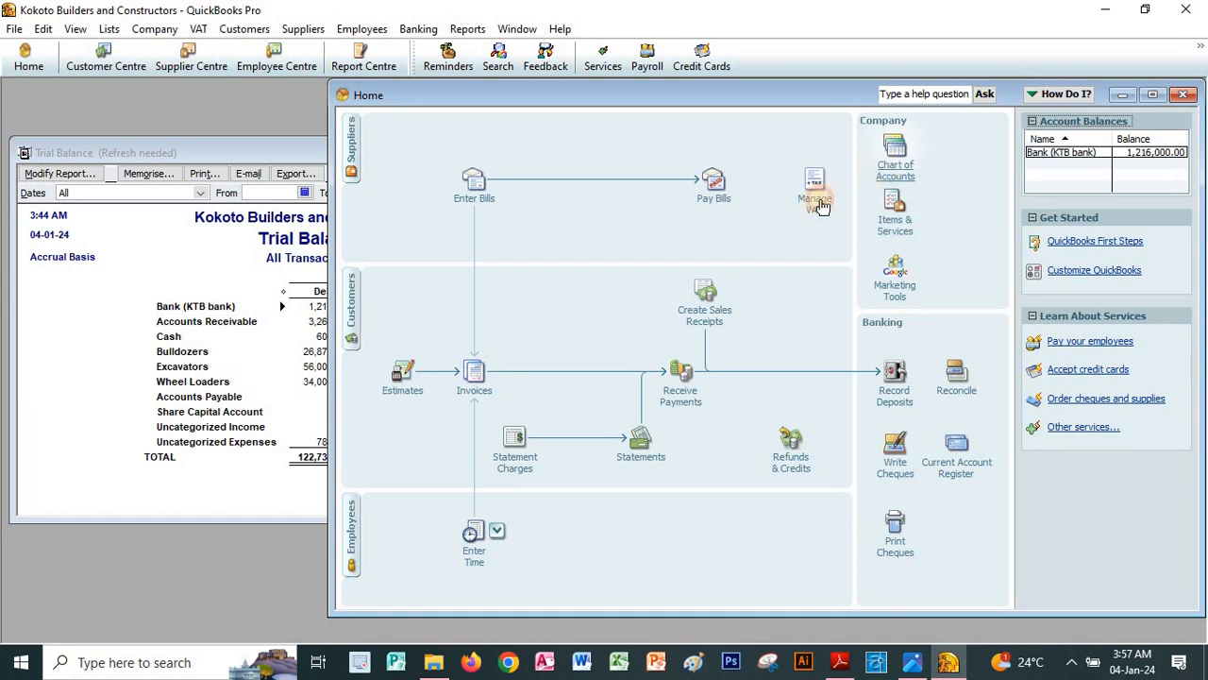
pyautogui.click(188, 395)
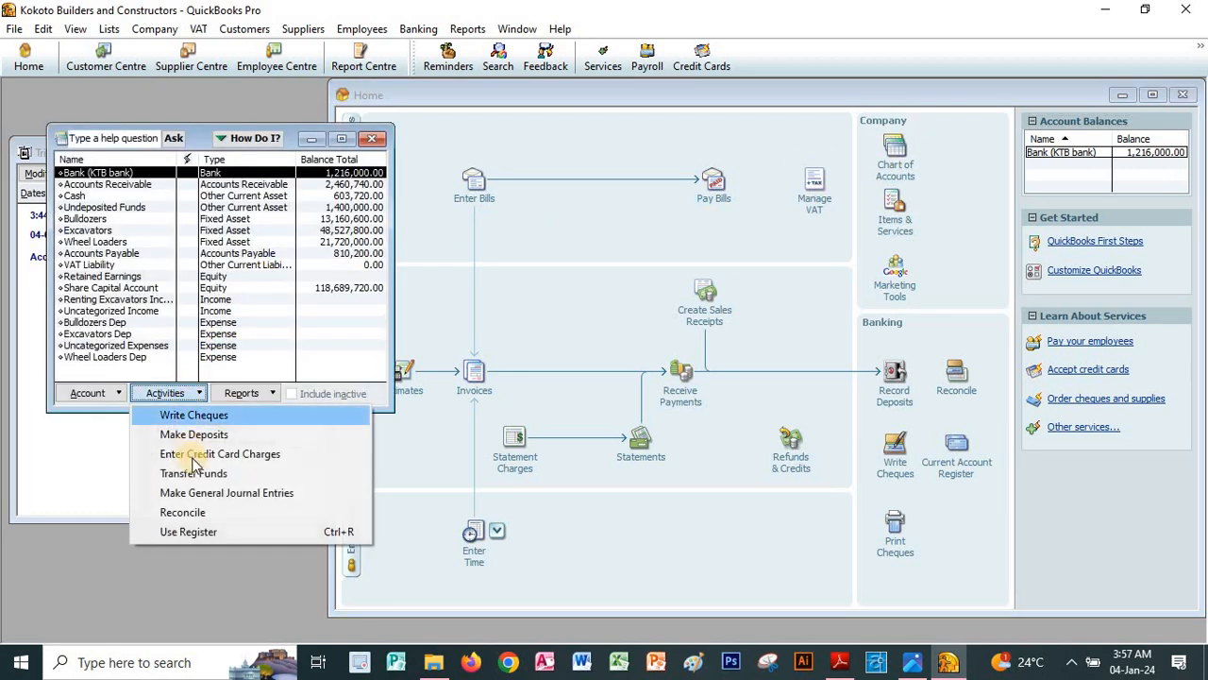
pyautogui.click(204, 474)
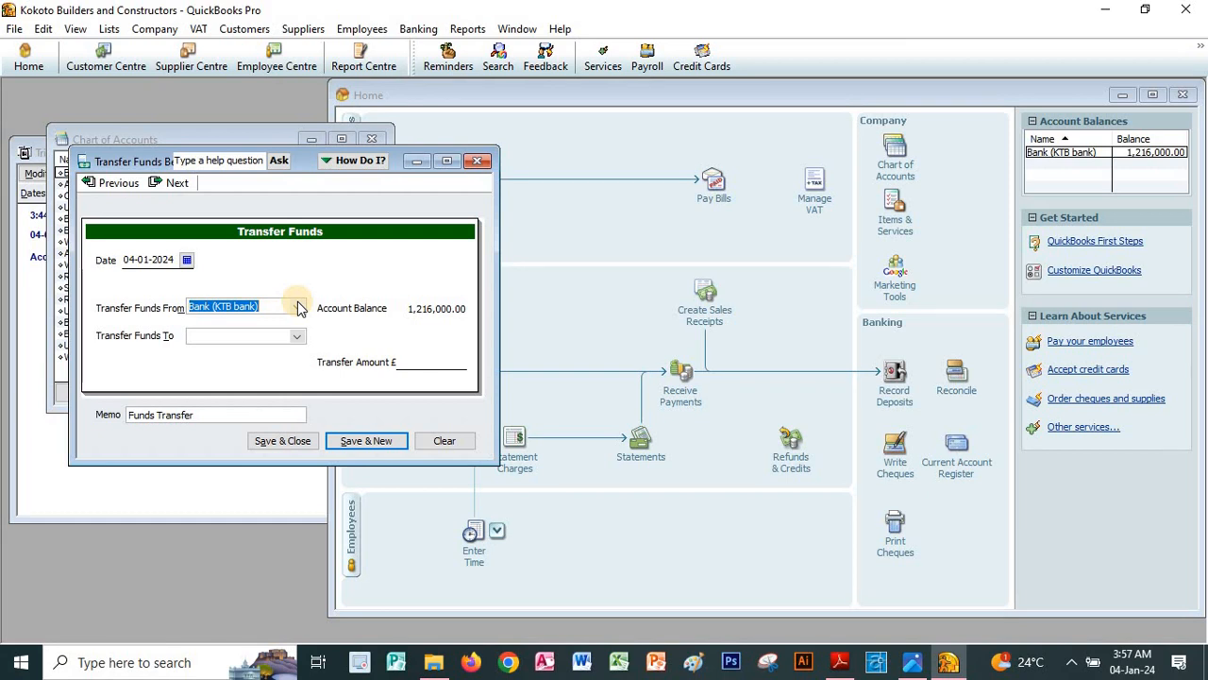
pyautogui.moveTo(306, 159); pyautogui.dragTo(578, 185)
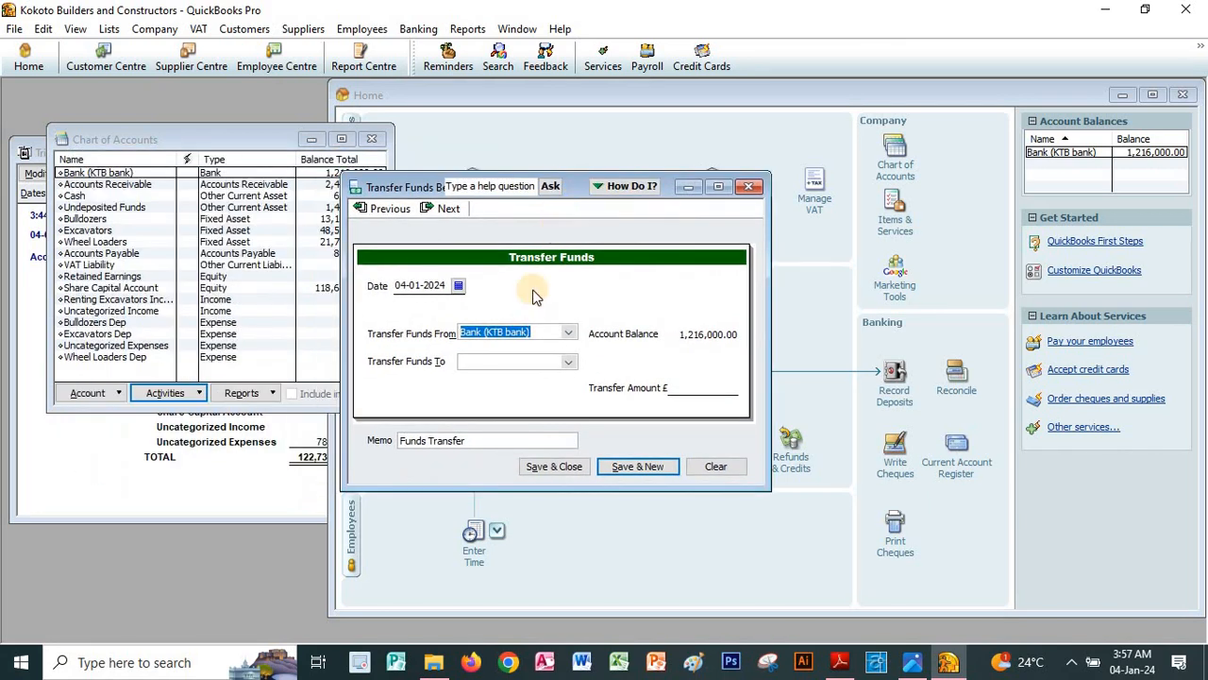
pyautogui.click(569, 333)
pyautogui.click(479, 347)
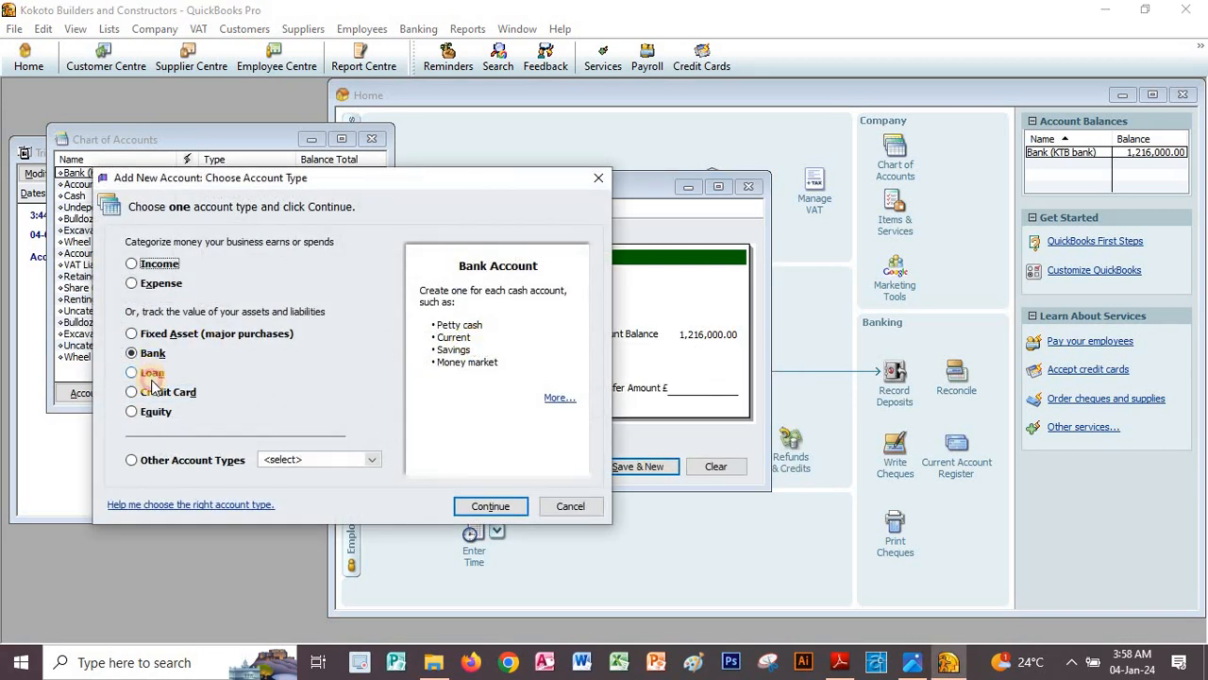
pyautogui.click(152, 375)
pyautogui.click(488, 506)
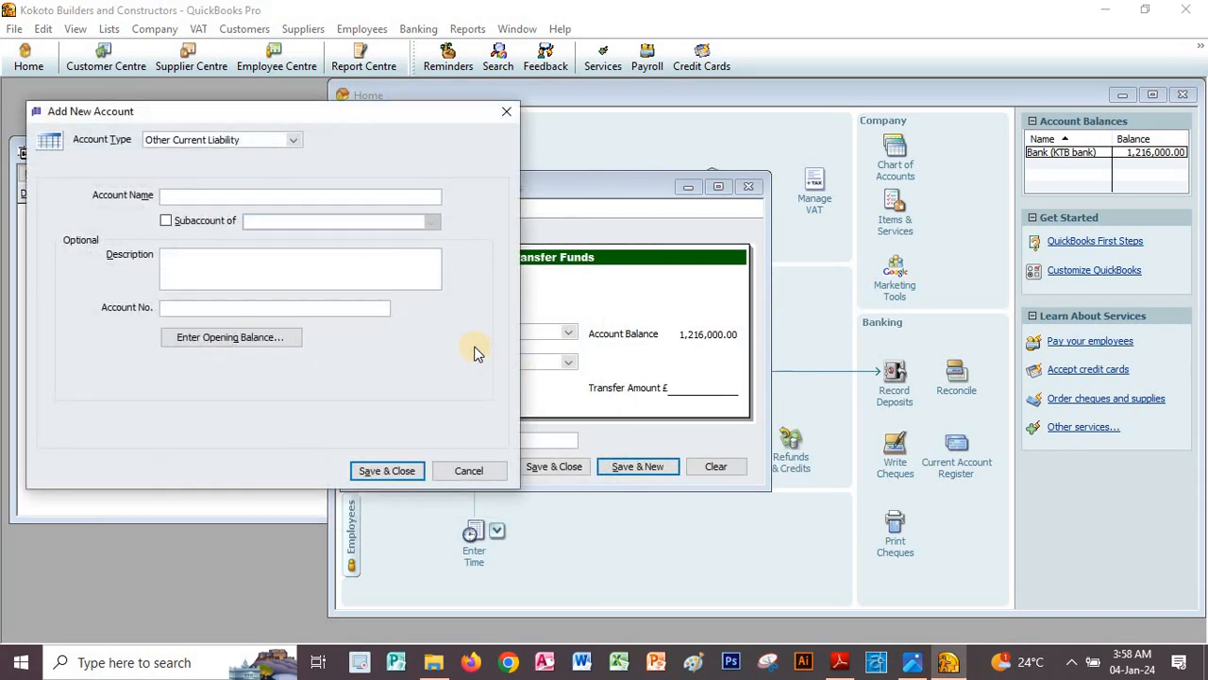
pyautogui.click(839, 661)
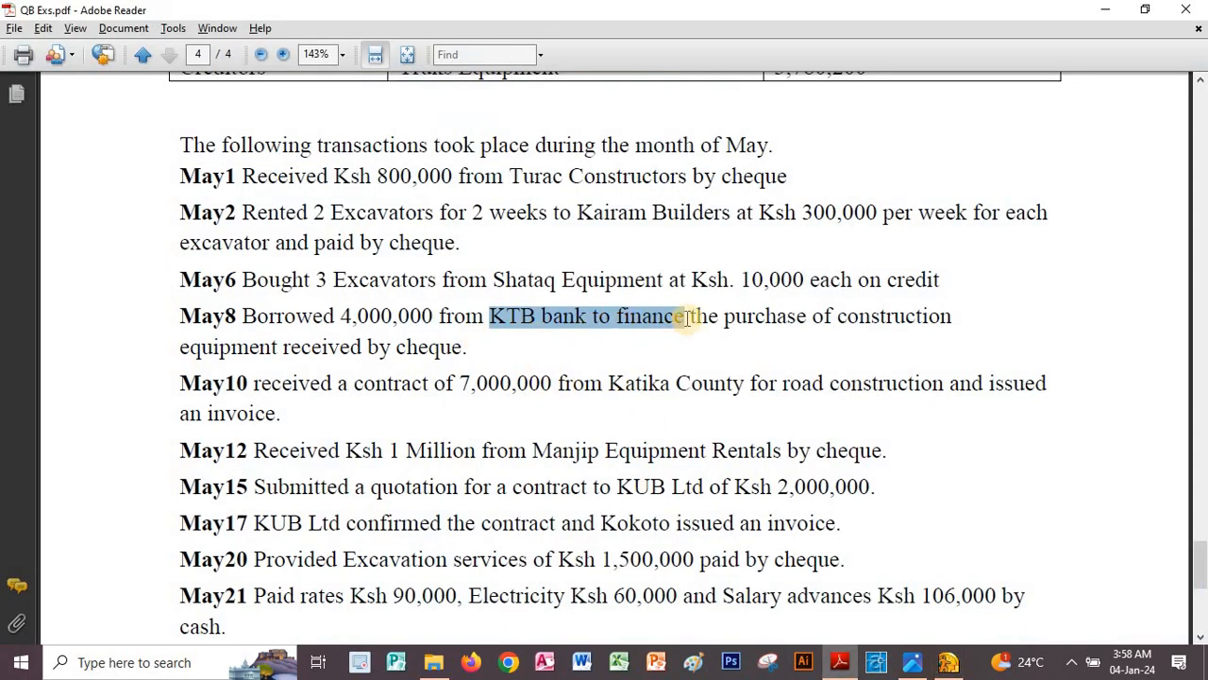
pyautogui.click(533, 323)
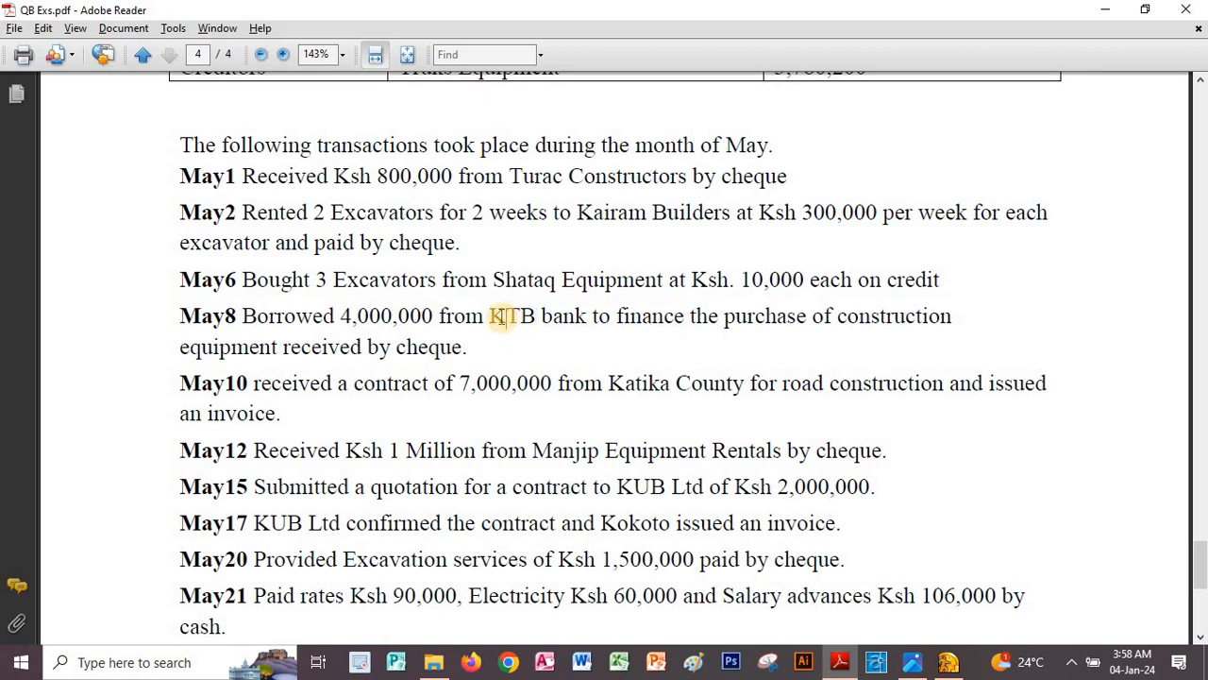
pyautogui.moveTo(491, 315); pyautogui.dragTo(586, 317)
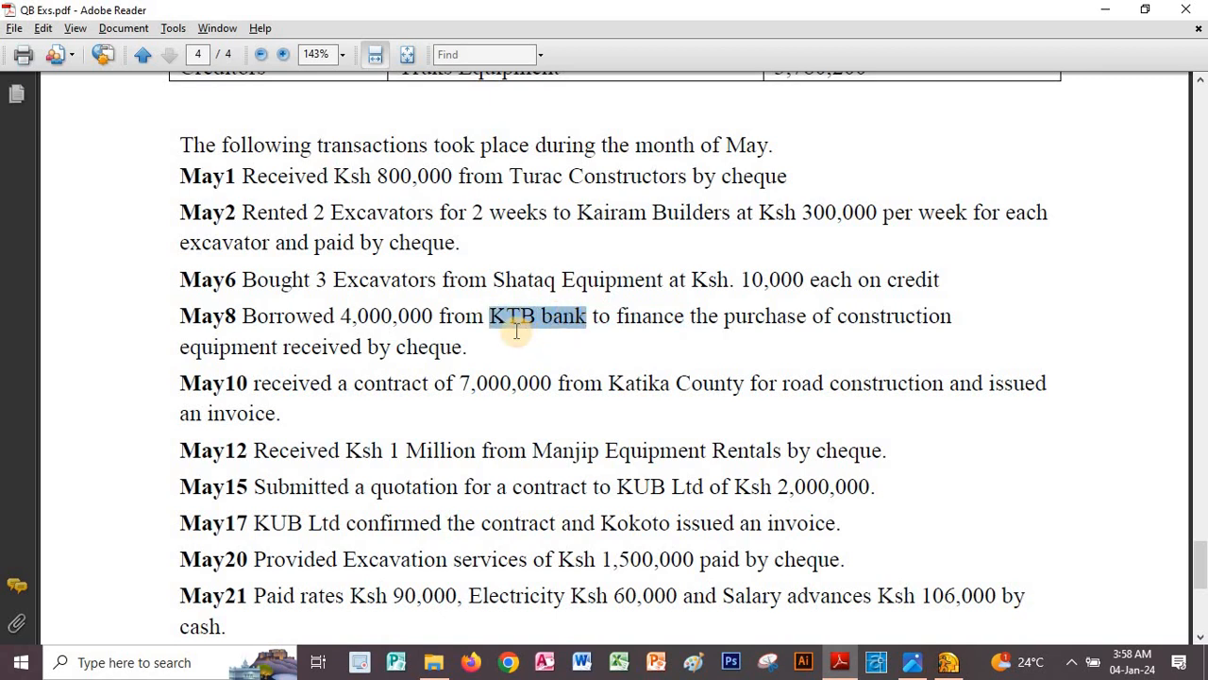
pyautogui.click(843, 661)
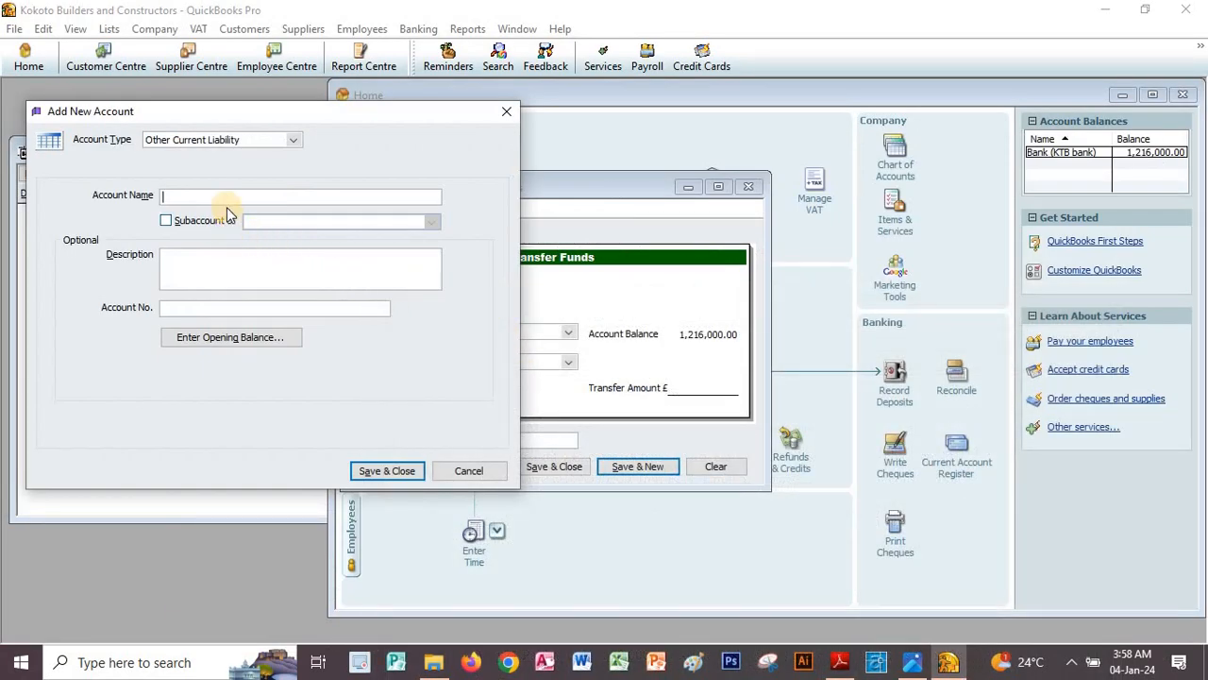
pyautogui.click(293, 140)
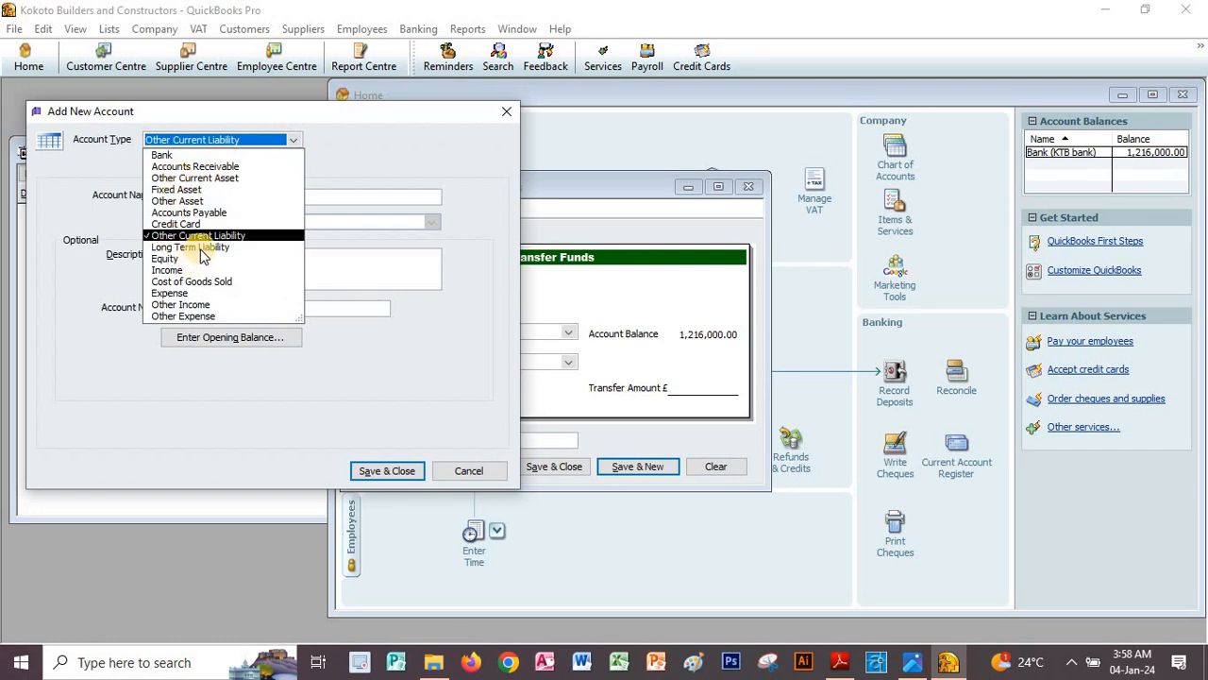
pyautogui.click(488, 472)
# Step: Create a Loan account named KTB bank Loan as the transfer's source and choose Bank (KTB bank) as the receiving account
pyautogui.click(569, 335)
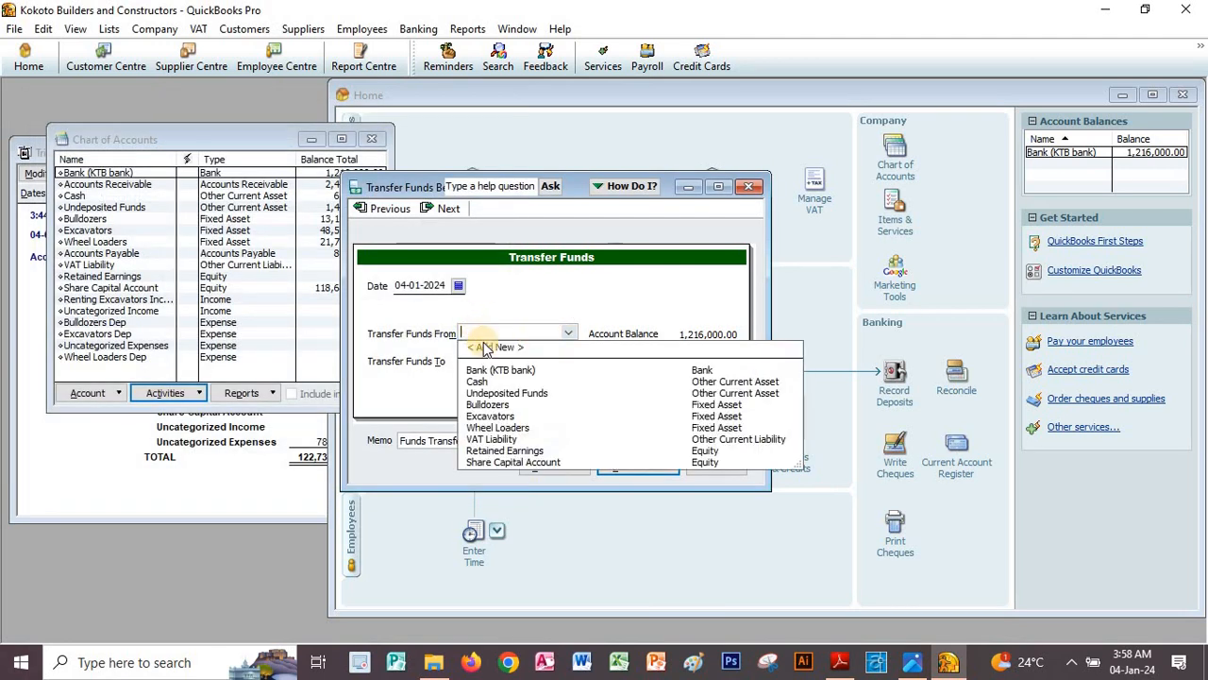
pyautogui.click(483, 343)
pyautogui.click(138, 374)
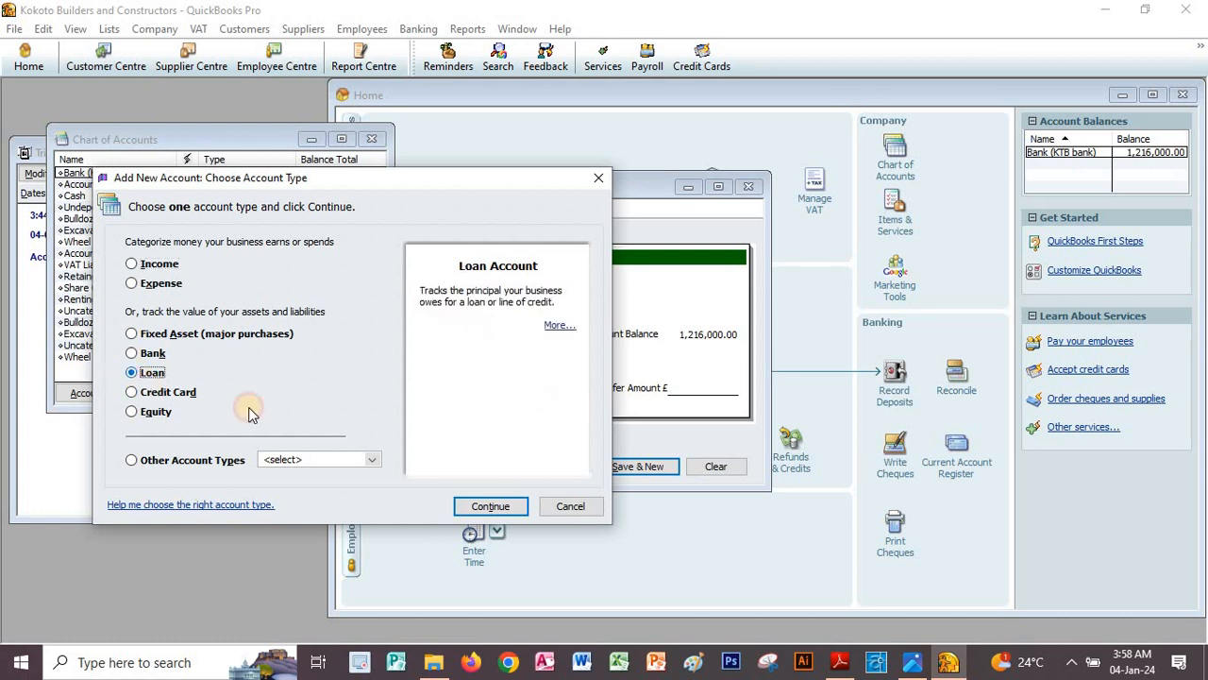
pyautogui.click(460, 505)
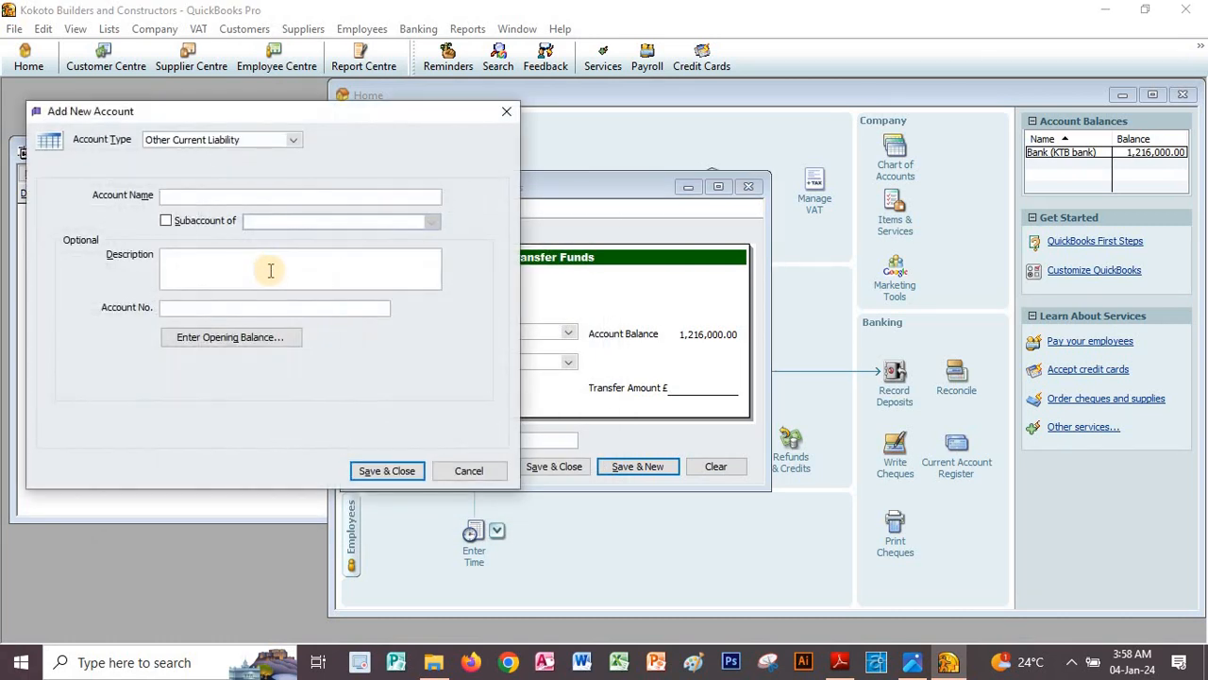
pyautogui.write('KTB bank Loan')
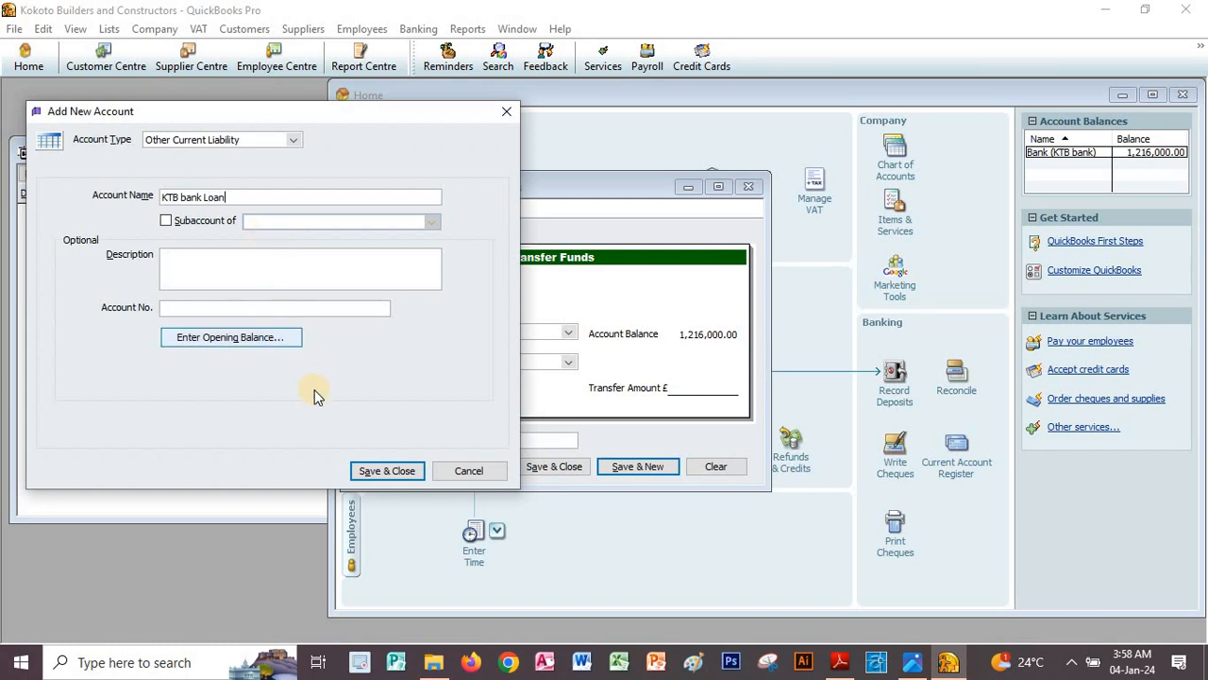
pyautogui.click(382, 469)
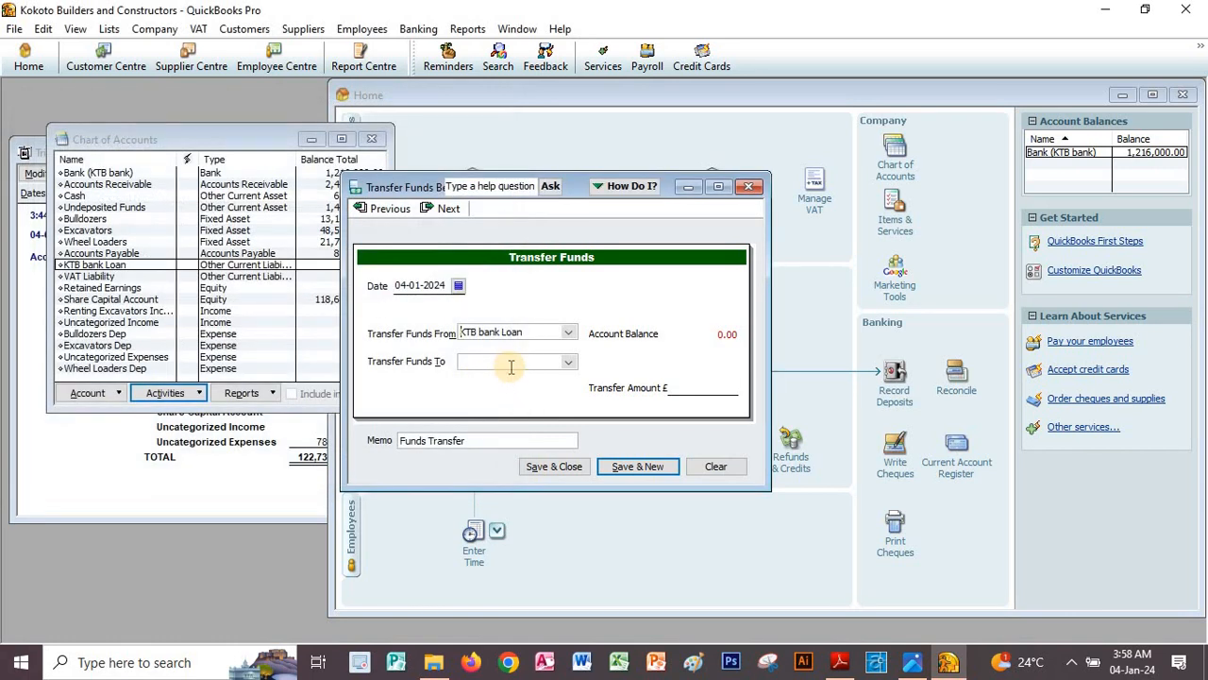
pyautogui.click(569, 361)
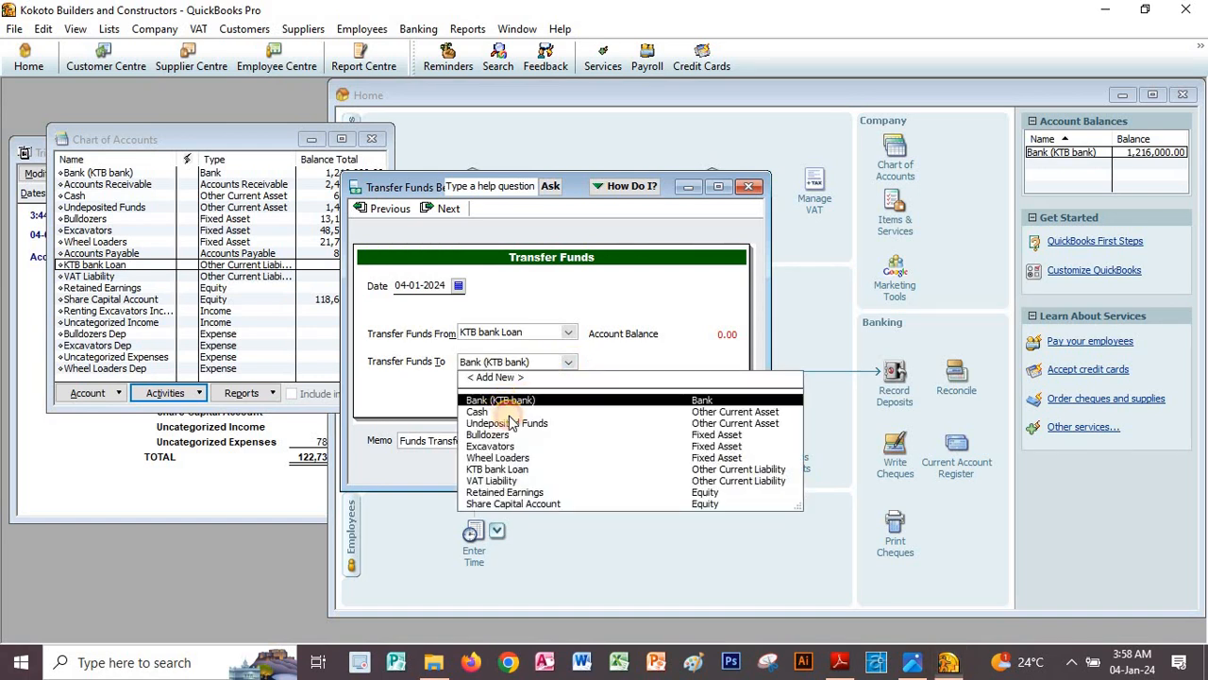
pyautogui.click(501, 400)
# Step: Copy the borrowed amount 4,000,000 from QB Exs.pdf in Adobe Reader into the QuickBooks transfer amount, and save and close the transfer
pyautogui.click(710, 387)
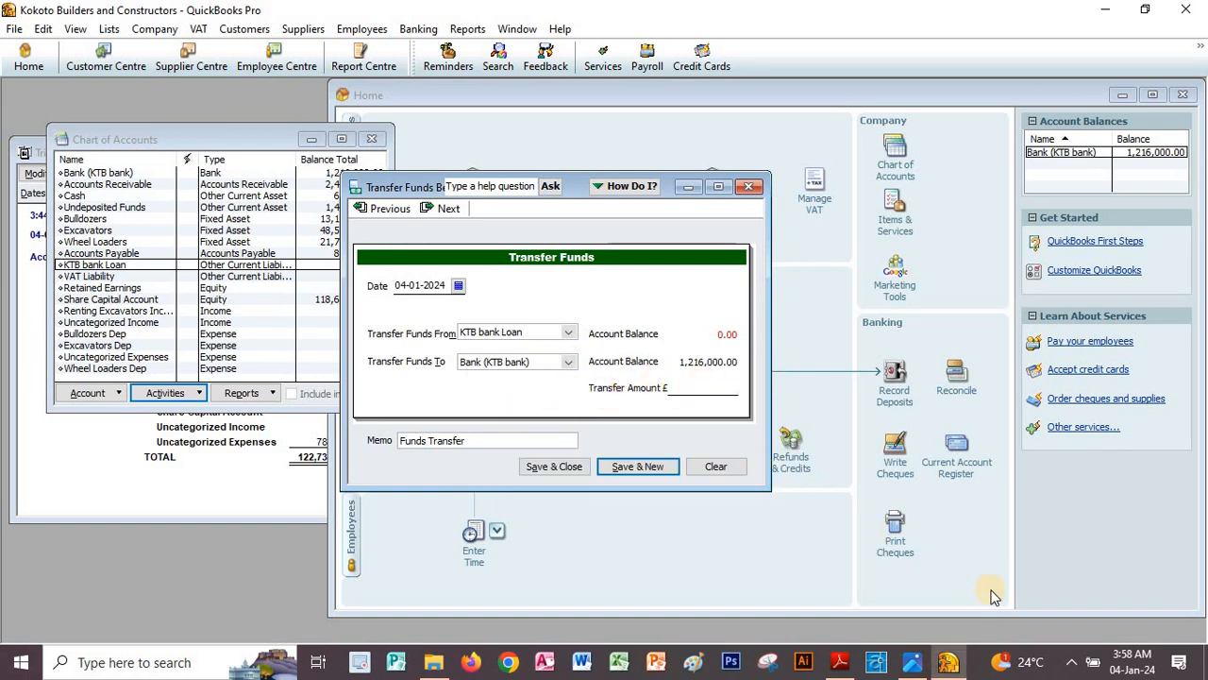
pyautogui.click(839, 662)
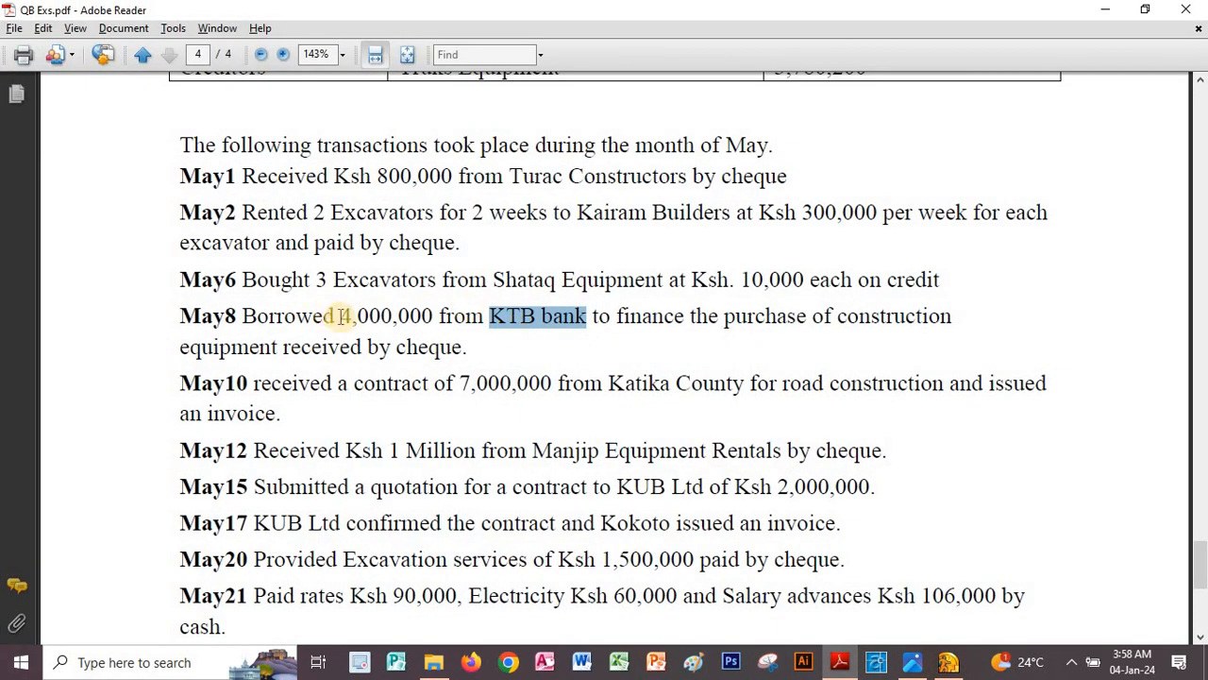
pyautogui.moveTo(345, 315); pyautogui.dragTo(424, 319)
pyautogui.hotkey('ctrl', 'c')
pyautogui.hotkey('alt', 'Tab')
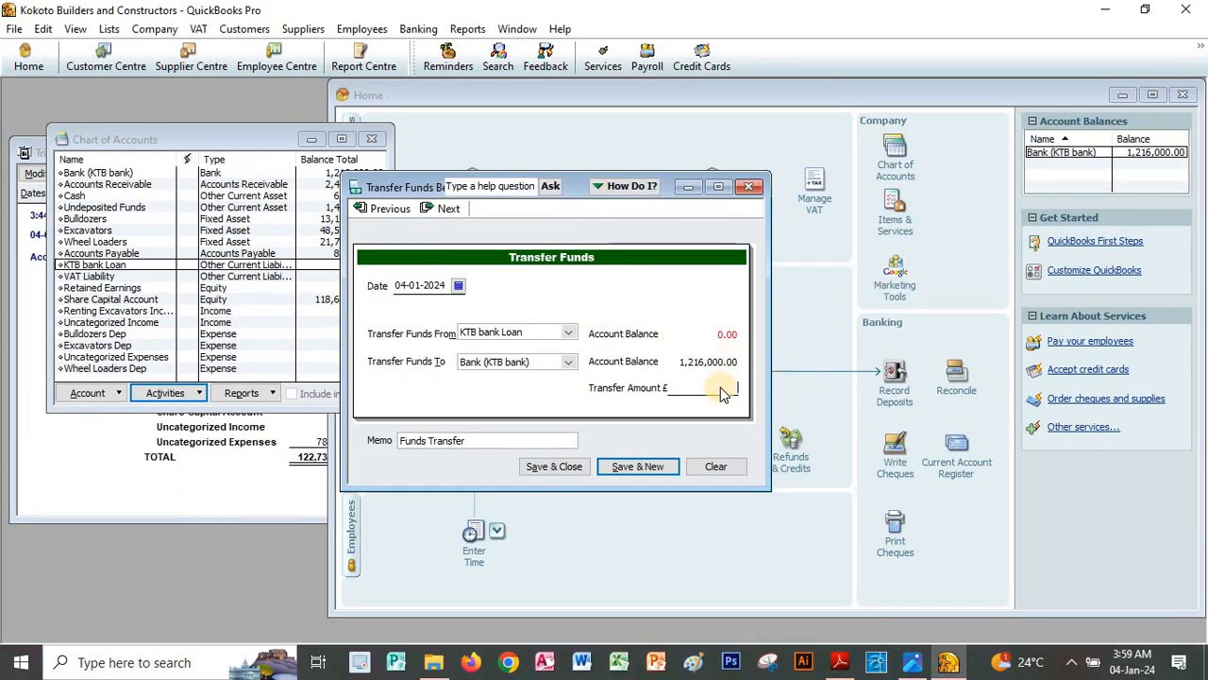
pyautogui.hotkey('ctrl', 'v')
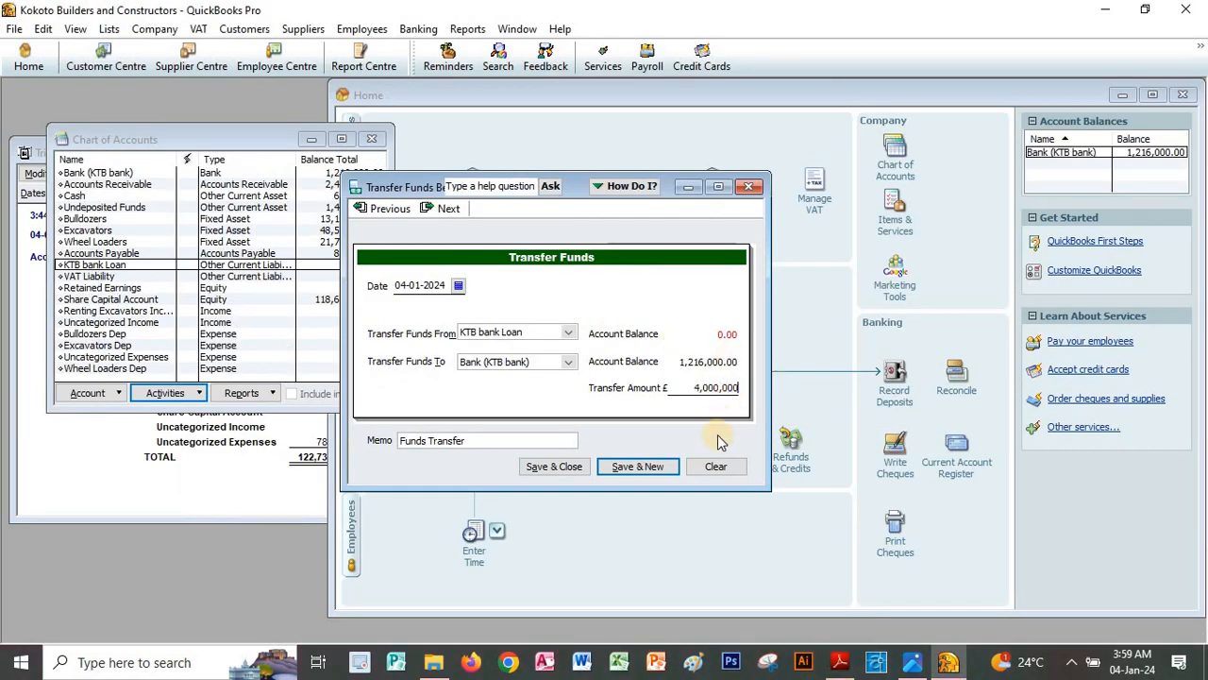
pyautogui.click(554, 466)
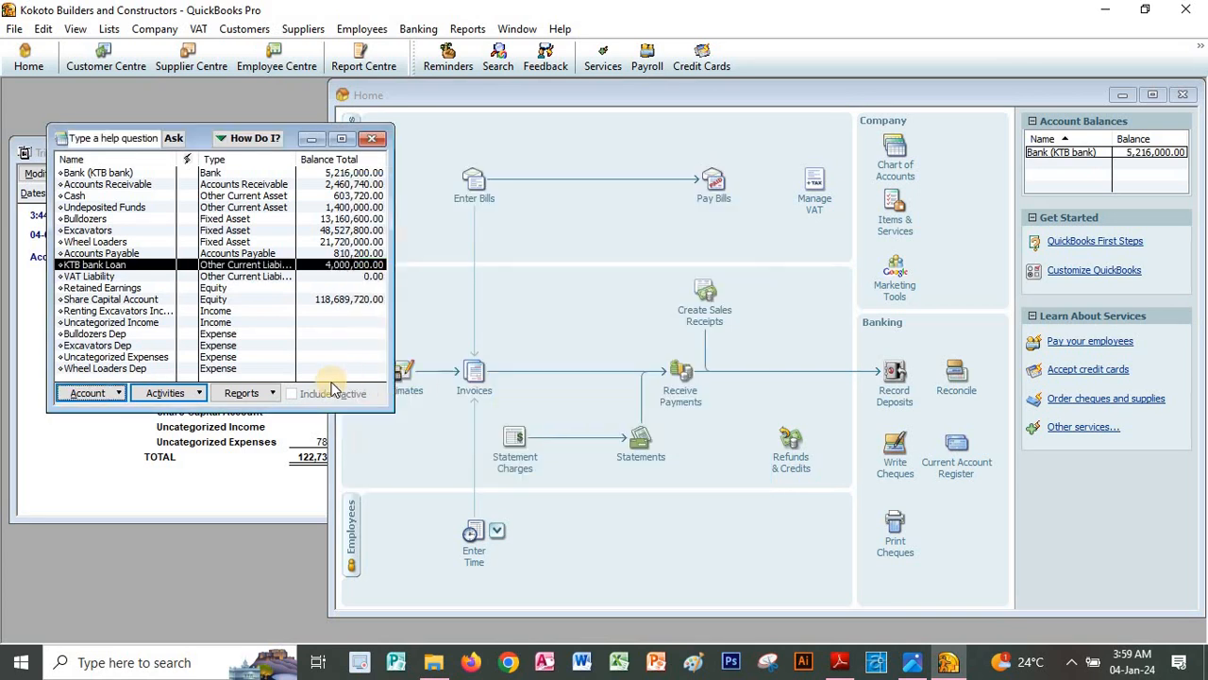
# Step: Close the chart of accounts and examine the loan entry in the Trial Balance and the KTB bank account's transactions
pyautogui.click(371, 139)
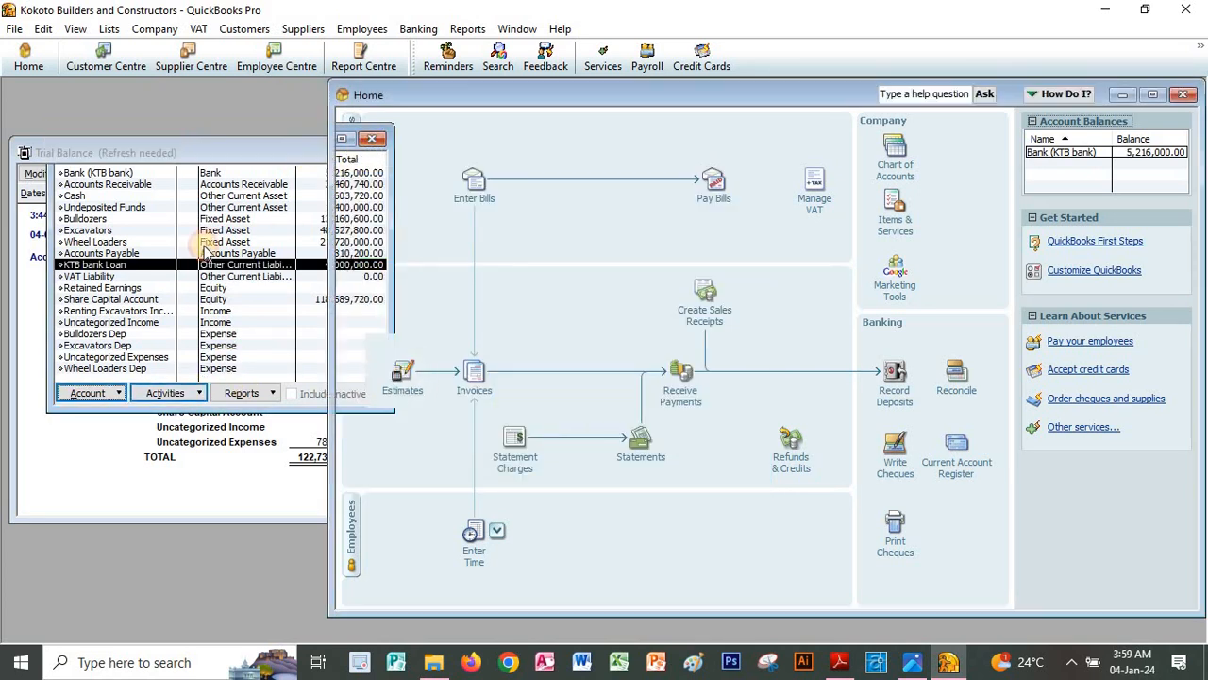
pyautogui.click(163, 323)
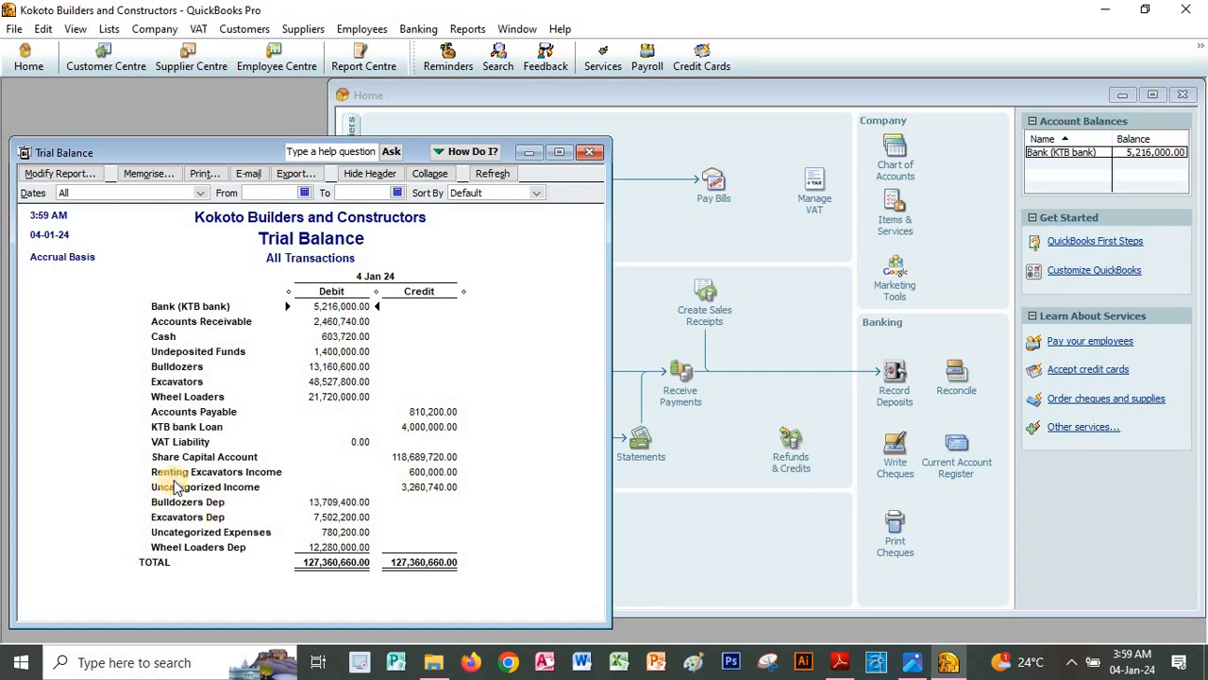
pyautogui.click(439, 427)
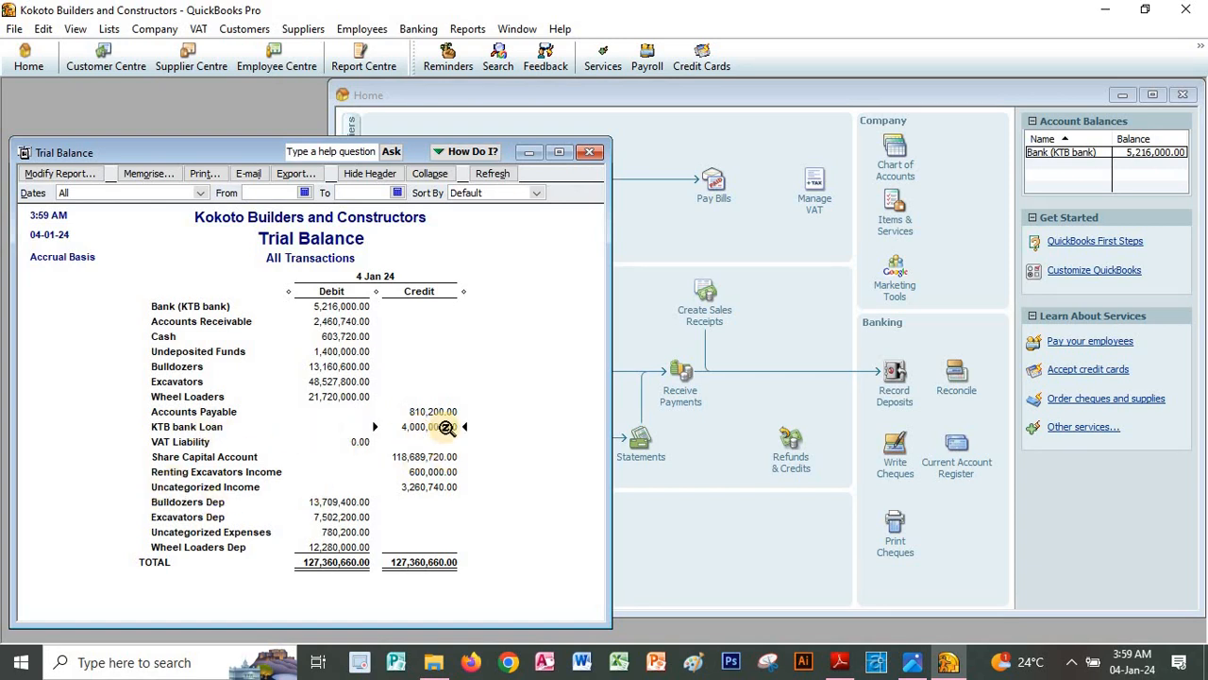
pyautogui.doubleClick(336, 309)
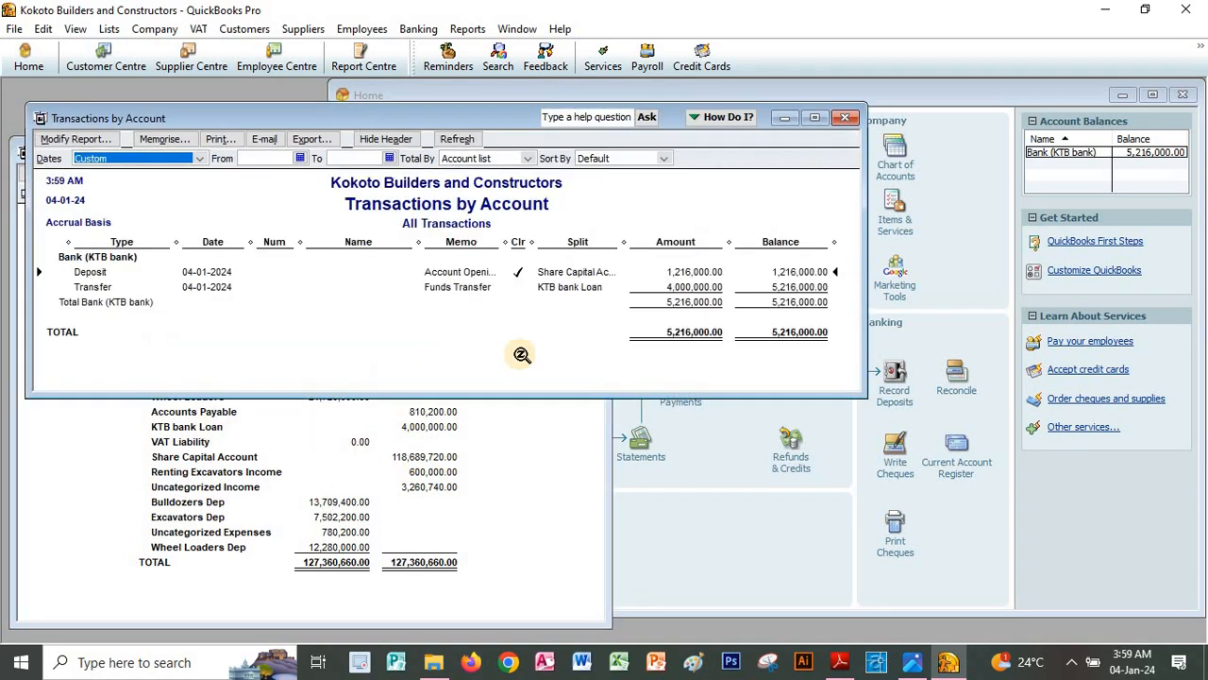
pyautogui.click(847, 118)
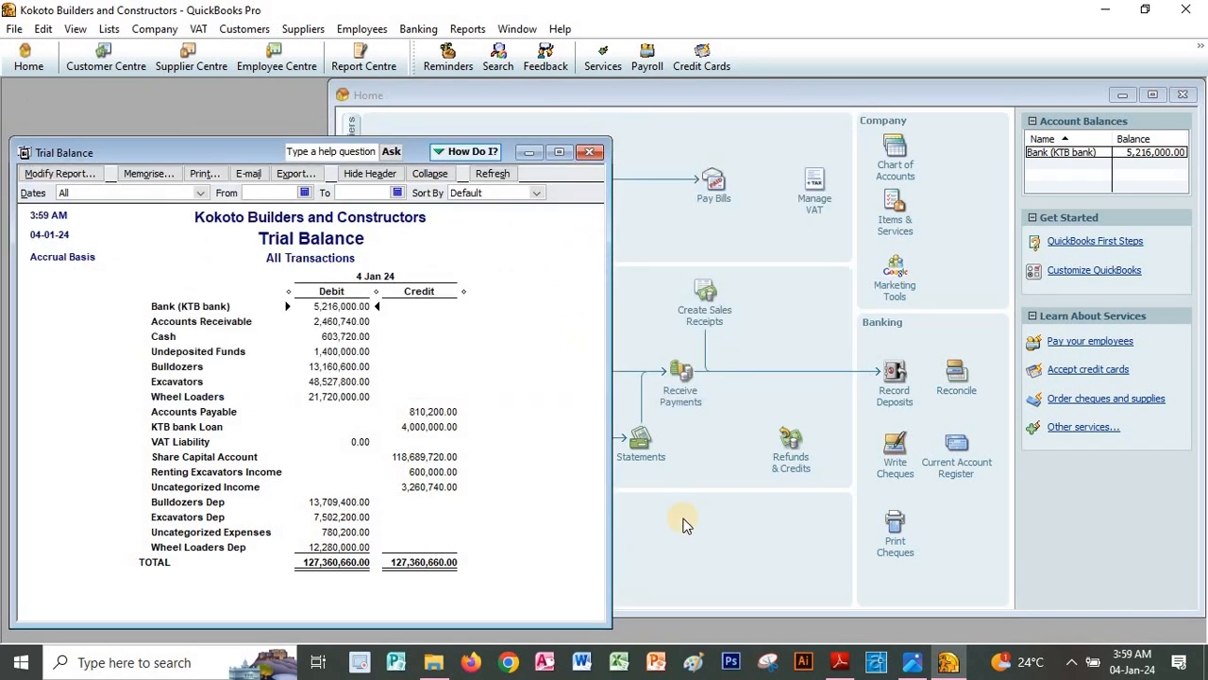
# Step: Switch to Adobe Reader, copy the customer name Katika County from the May 10 transaction in QB Exs.pdf, and return to QuickBooks
pyautogui.click(840, 661)
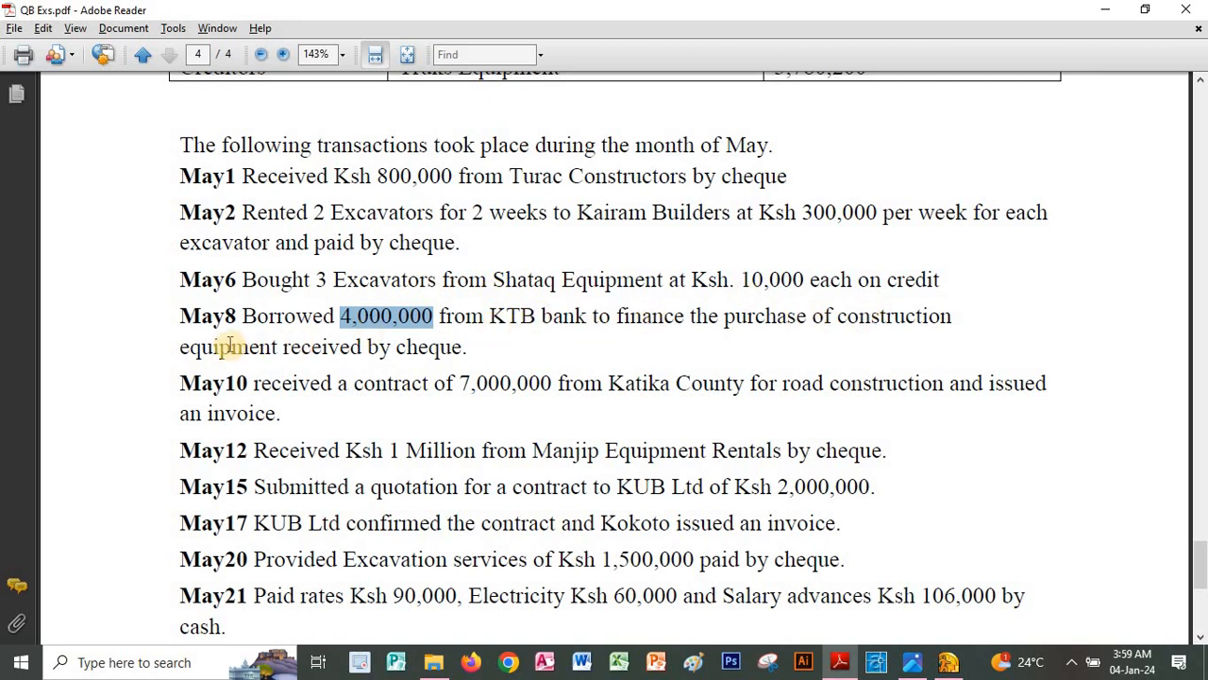
pyautogui.doubleClick(415, 349)
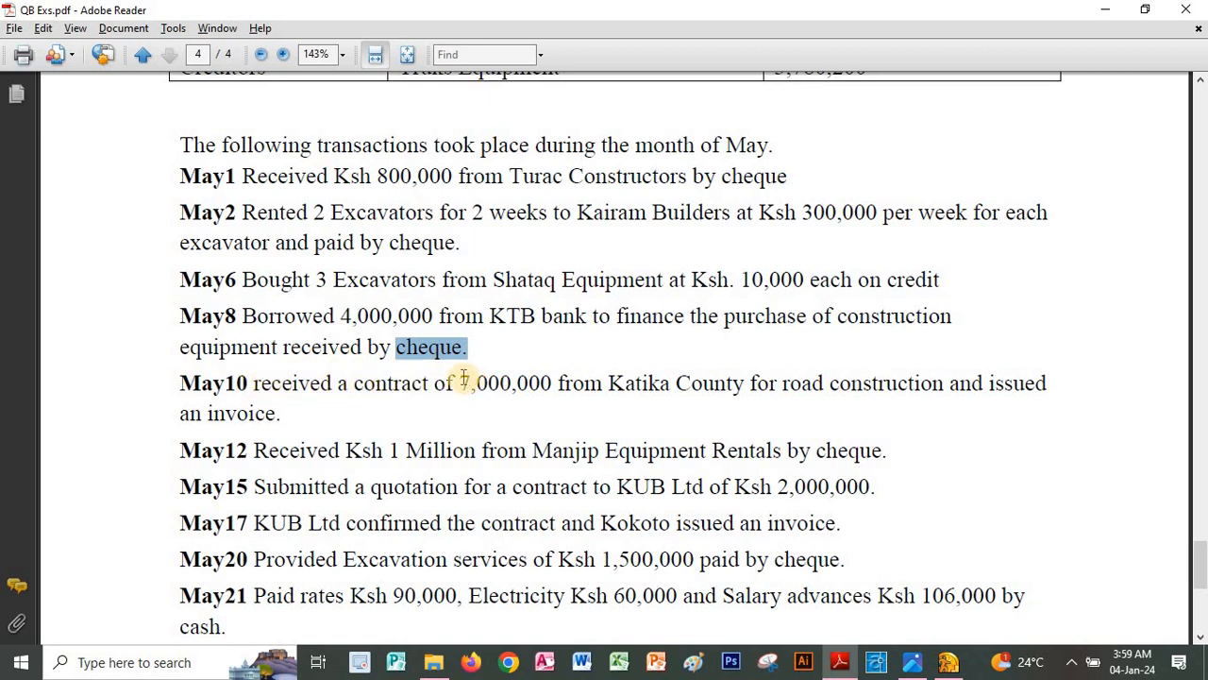
pyautogui.moveTo(459, 382); pyautogui.dragTo(686, 401)
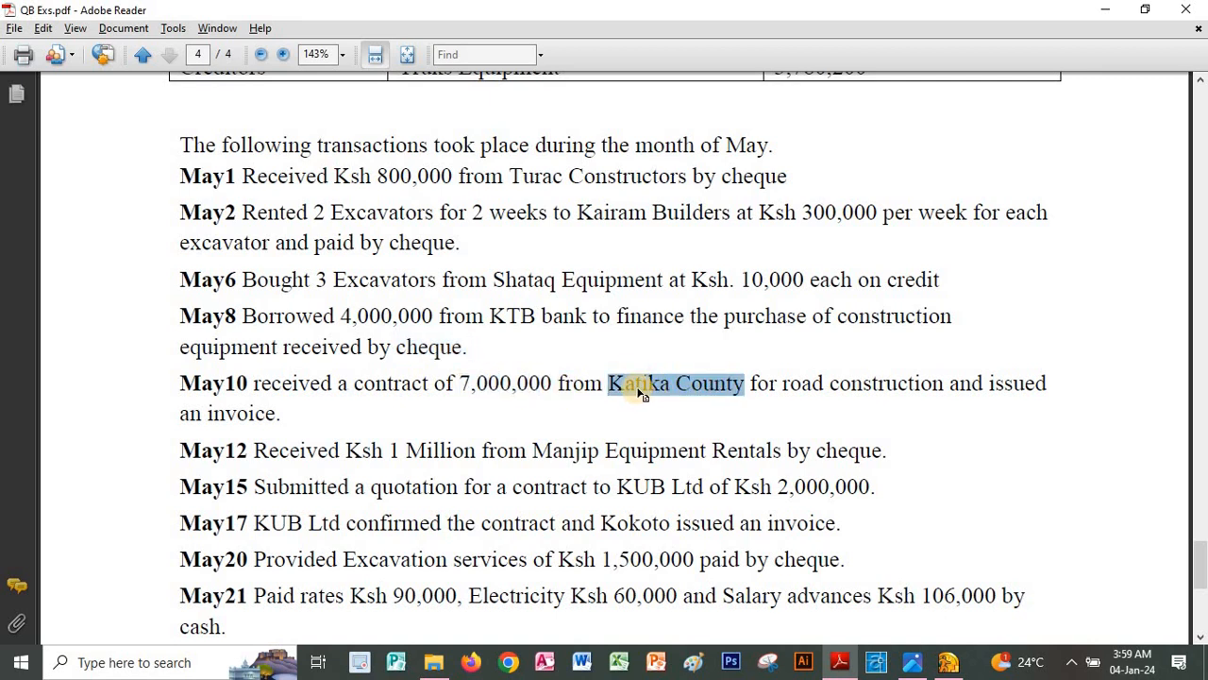
pyautogui.click(838, 662)
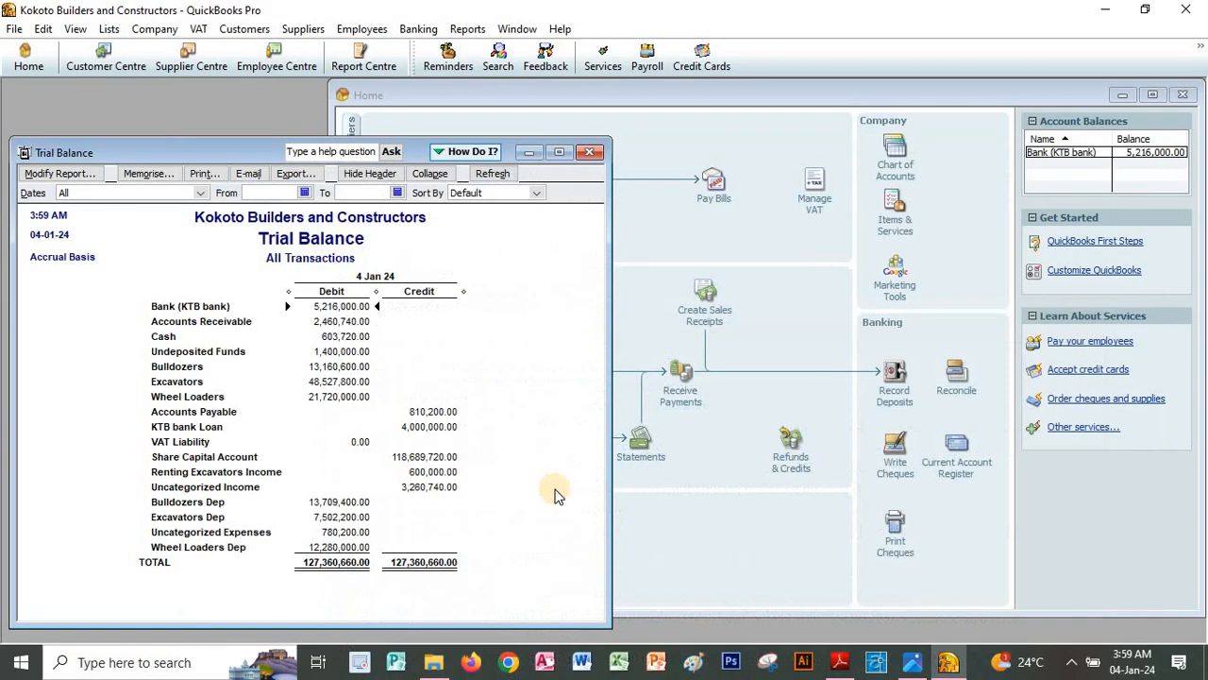
# Step: Start an estimate for Katika County and quick-add it as a new customer
pyautogui.click(638, 344)
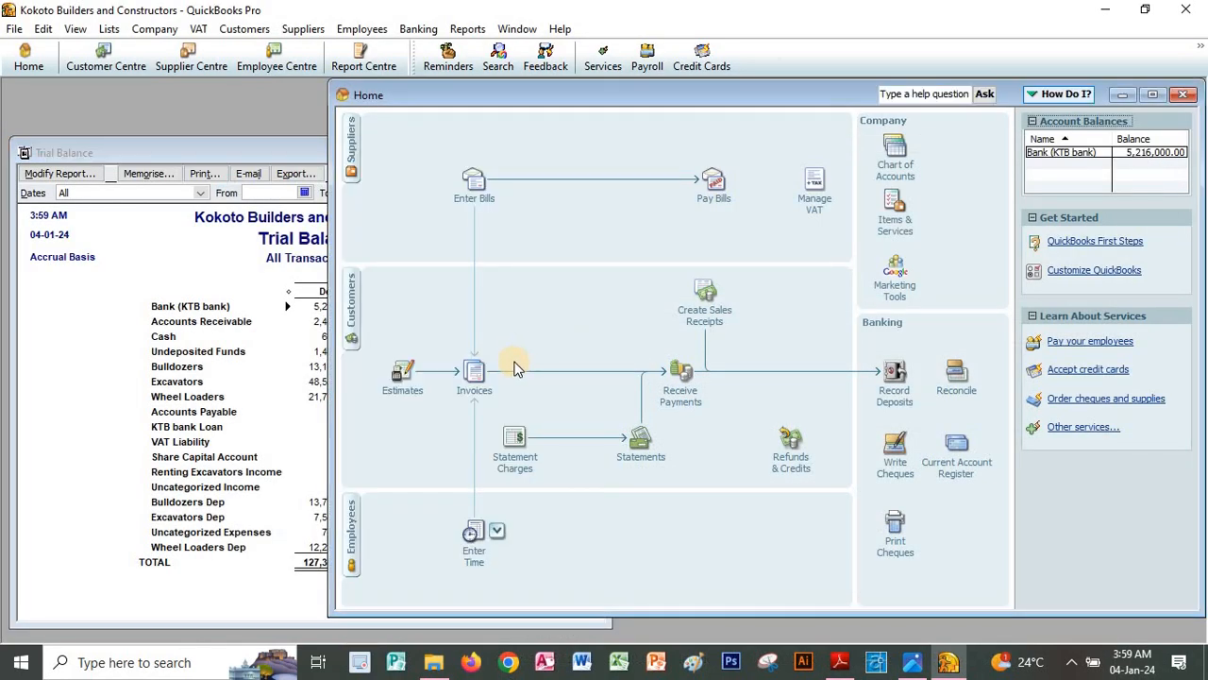
pyautogui.click(410, 397)
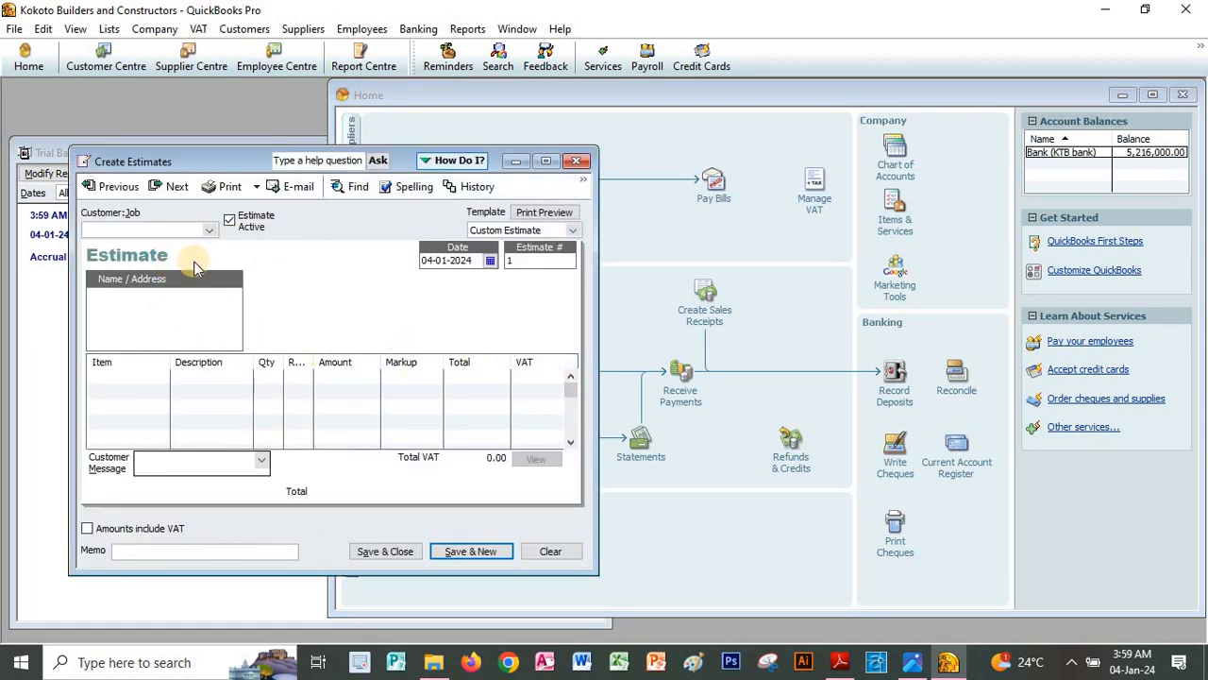
pyautogui.click(143, 383)
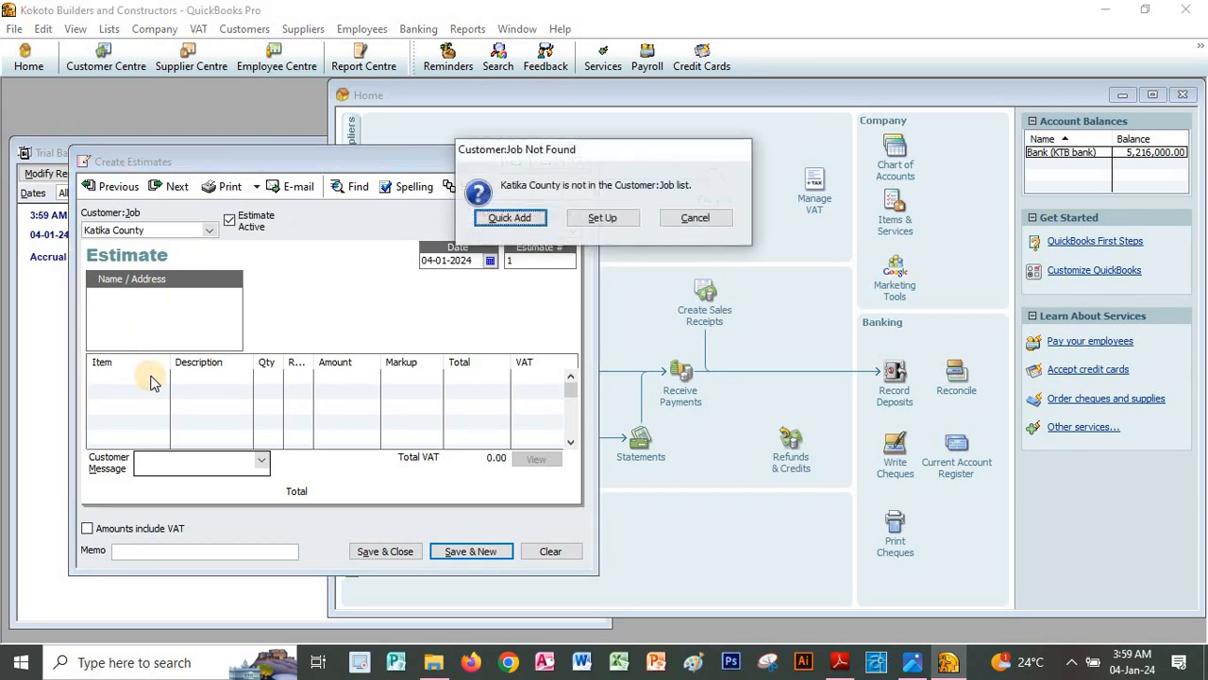
pyautogui.click(491, 217)
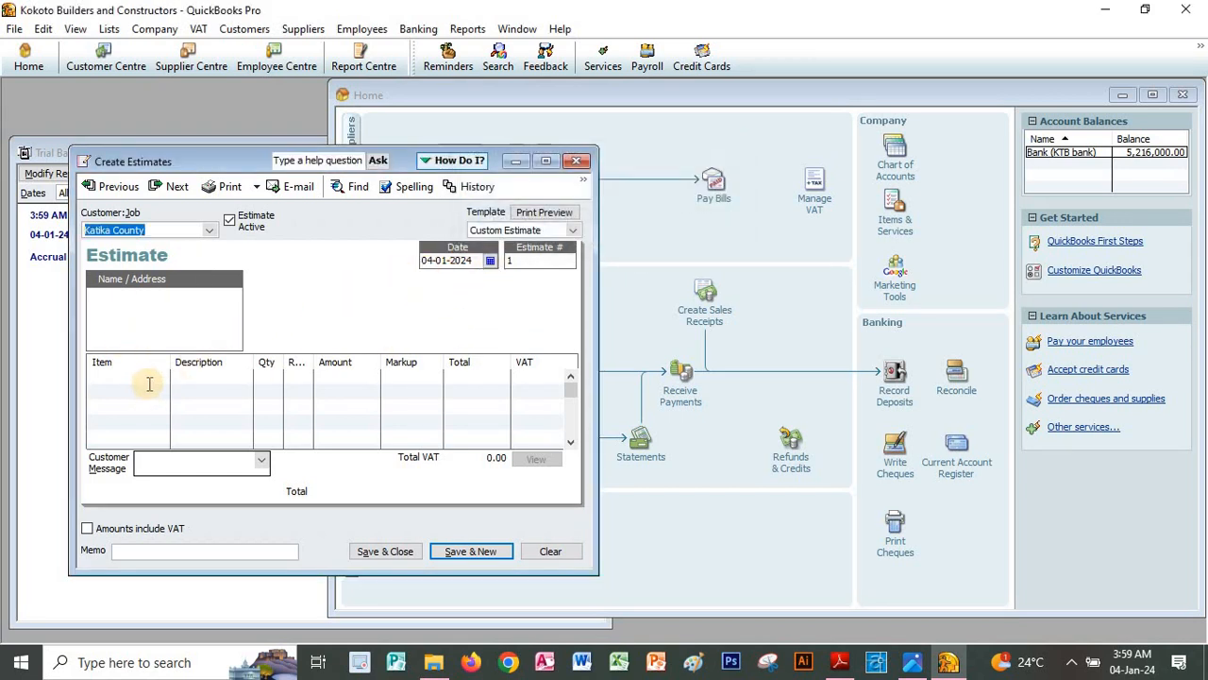
# Step: Copy the service name "road construction" from the May 10 transaction in Adobe Reader and return to QuickBooks
pyautogui.click(836, 665)
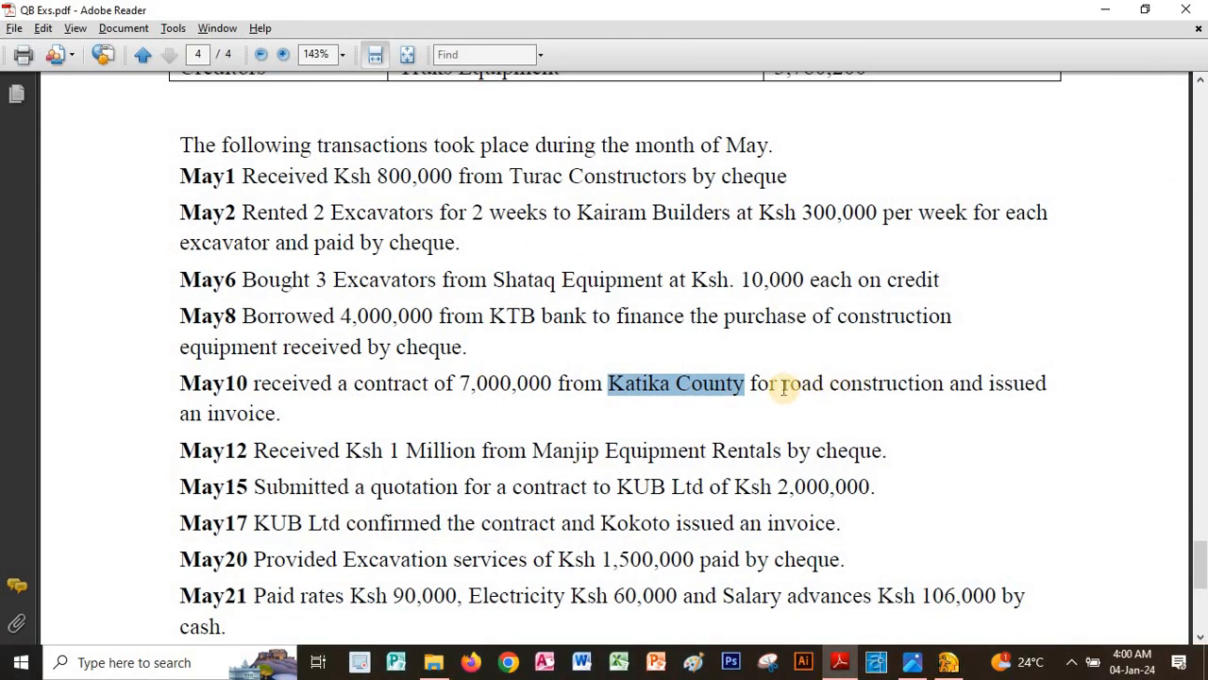
pyautogui.moveTo(784, 384); pyautogui.dragTo(944, 384)
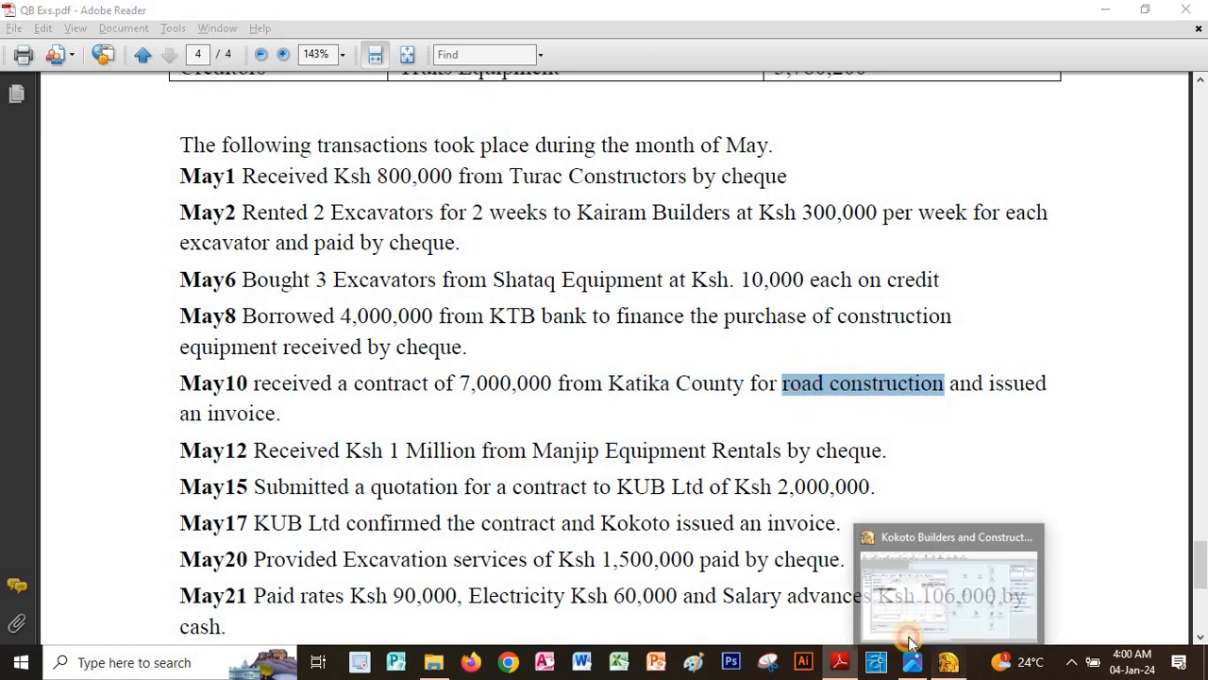
pyautogui.click(949, 660)
# Step: Add a new Service item named "road construction" from the estimate's first item line
pyautogui.click(162, 377)
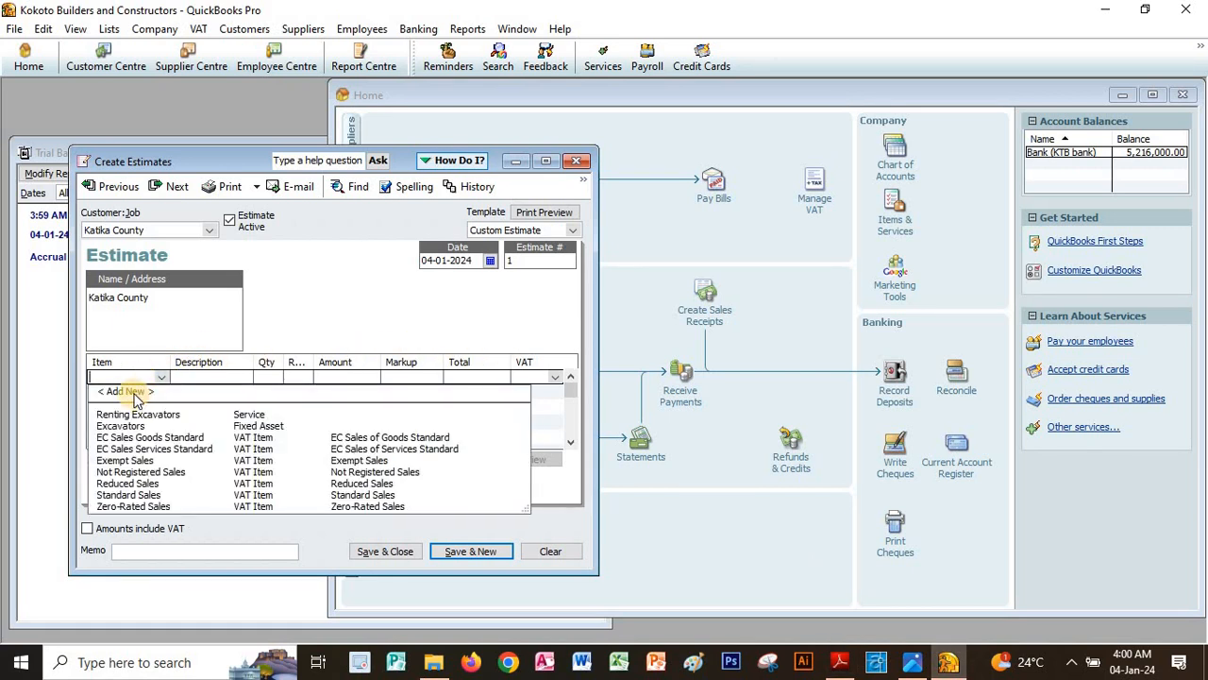
pyautogui.click(127, 391)
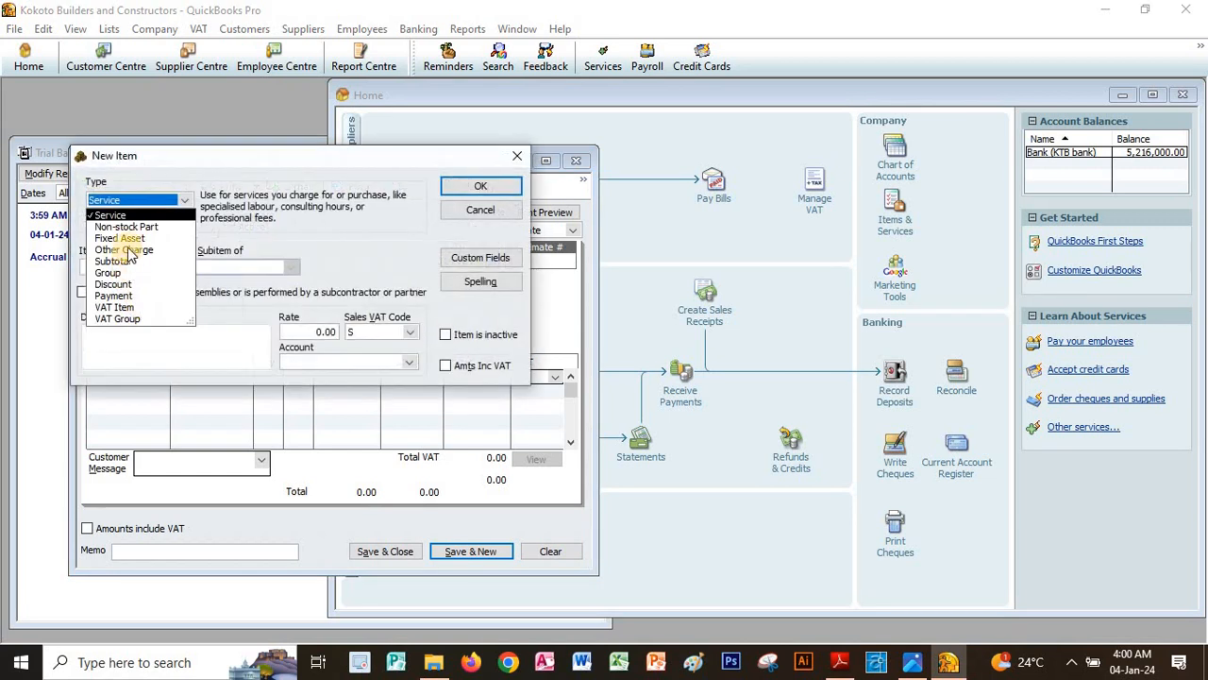
pyautogui.click(110, 215)
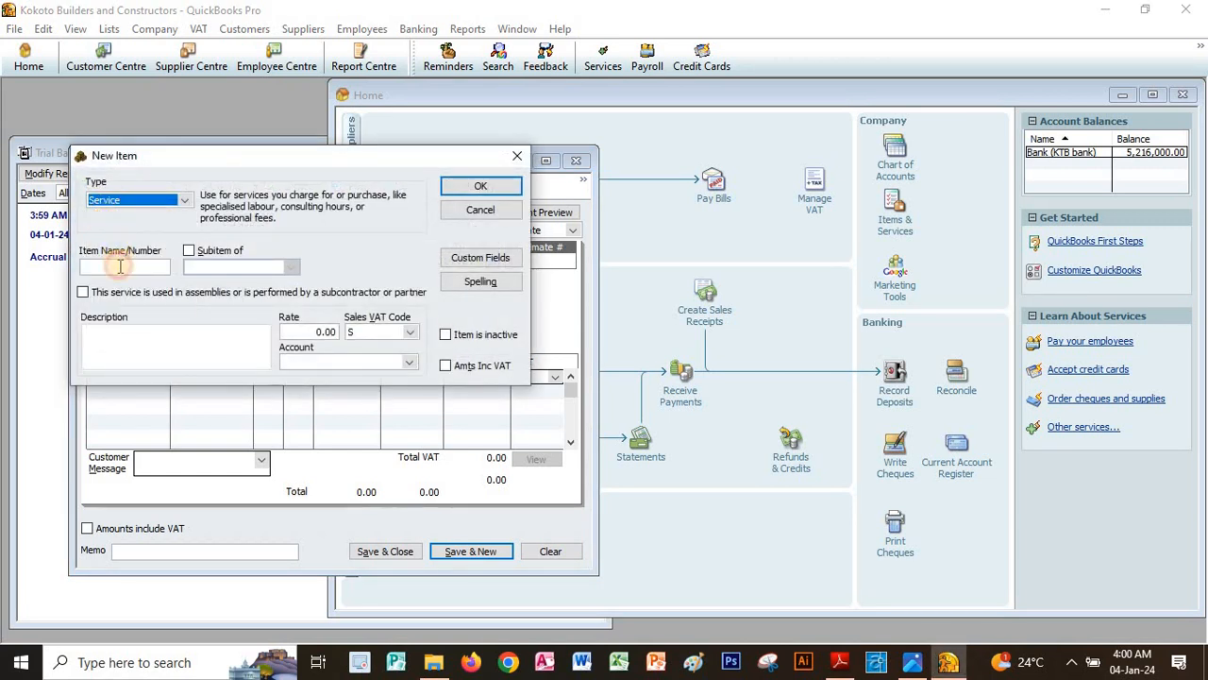
pyautogui.click(120, 267)
pyautogui.write('road construction')
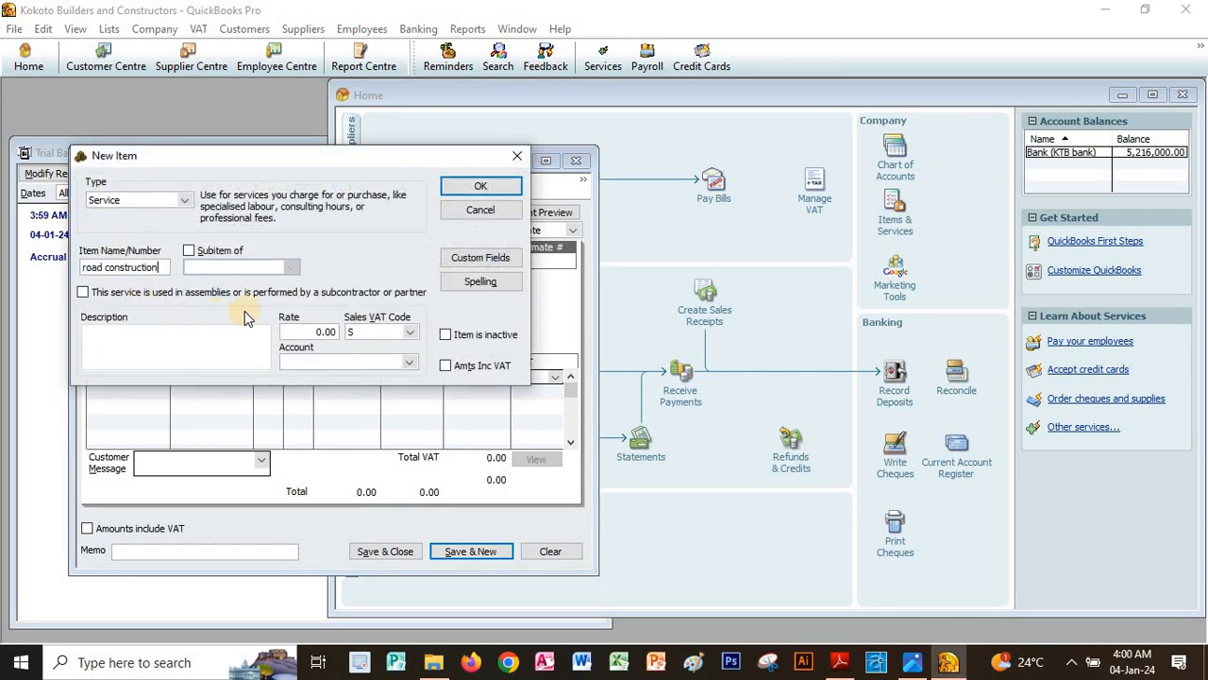
# Step: Set the item's rate to the May 10 contract value of 7,000,000 copied from the PDF, and its sales VAT code to E
pyautogui.click(300, 327)
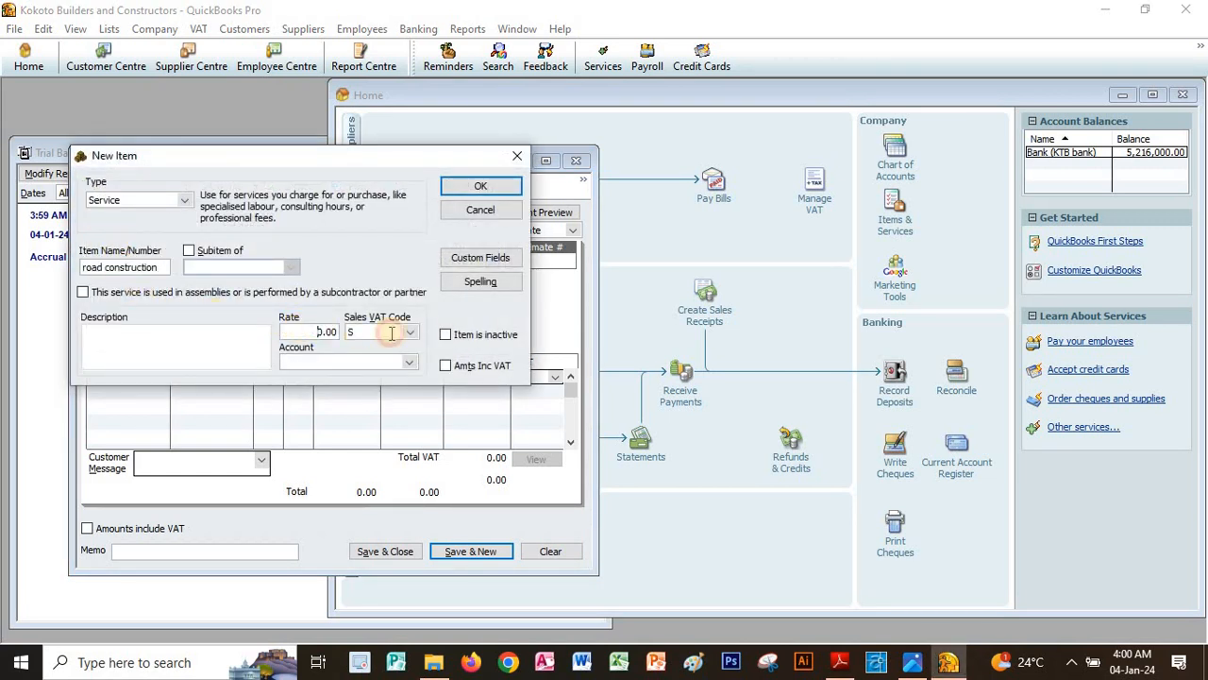
pyautogui.click(840, 662)
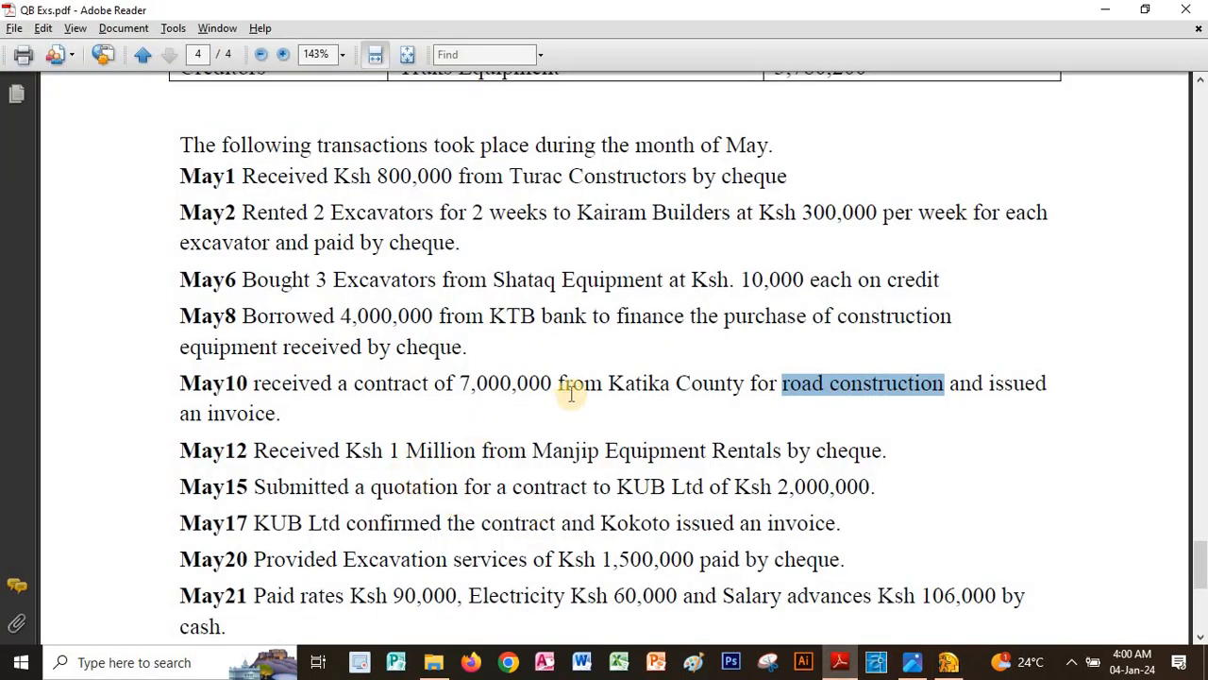
pyautogui.click(467, 382)
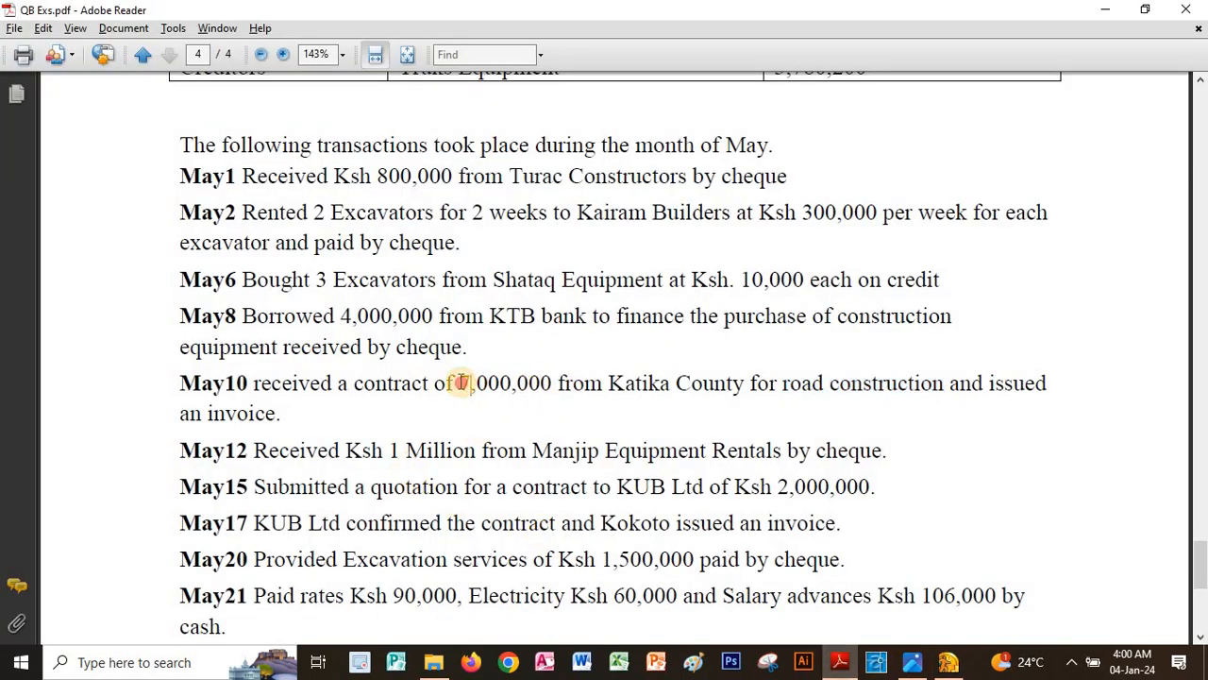
pyautogui.moveTo(461, 383); pyautogui.dragTo(543, 382)
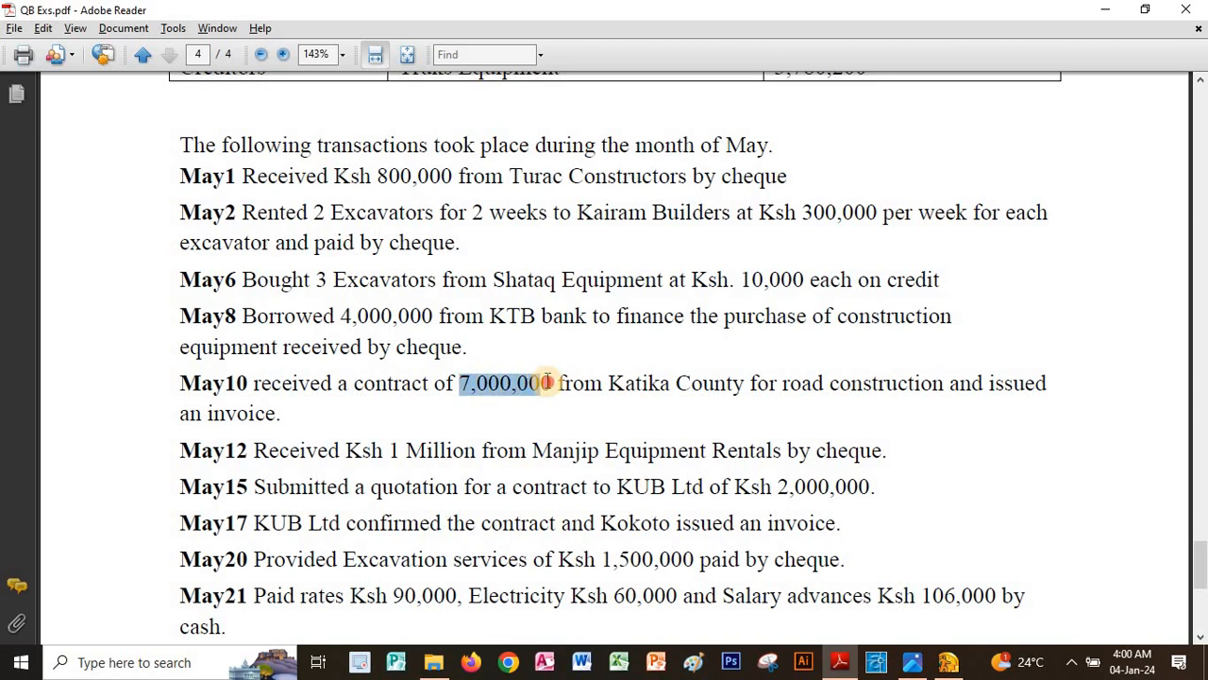
pyautogui.hotkey('alt', 'Tab')
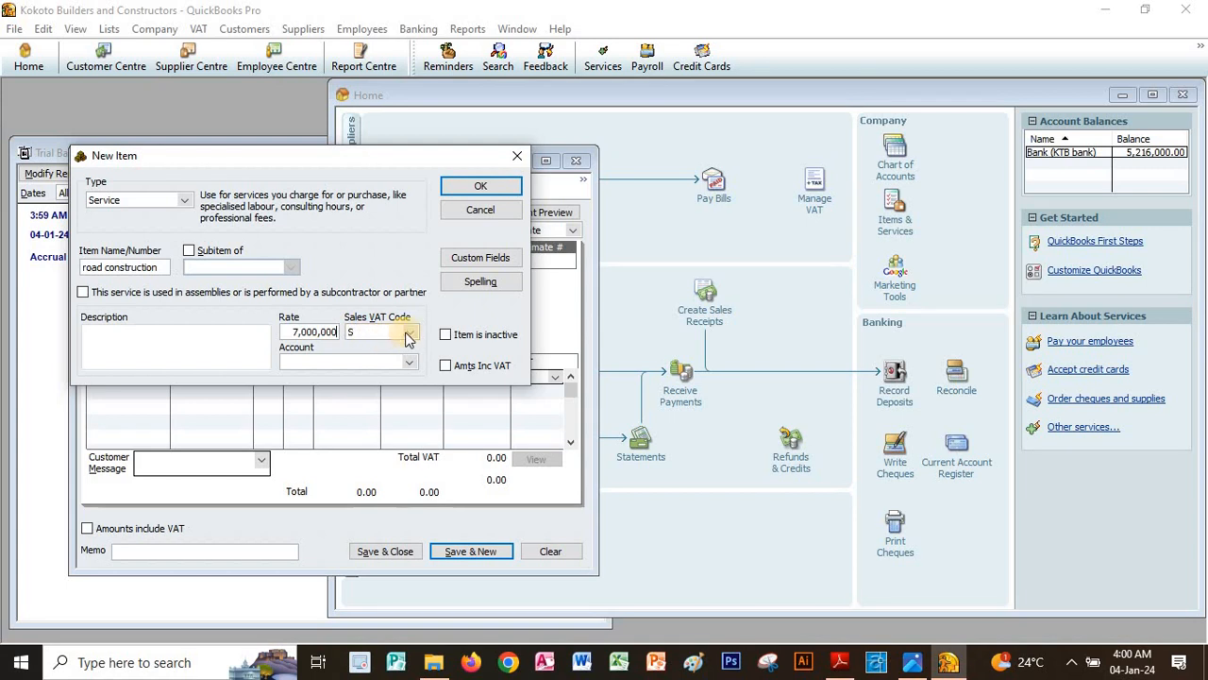
pyautogui.click(410, 331)
pyautogui.click(395, 375)
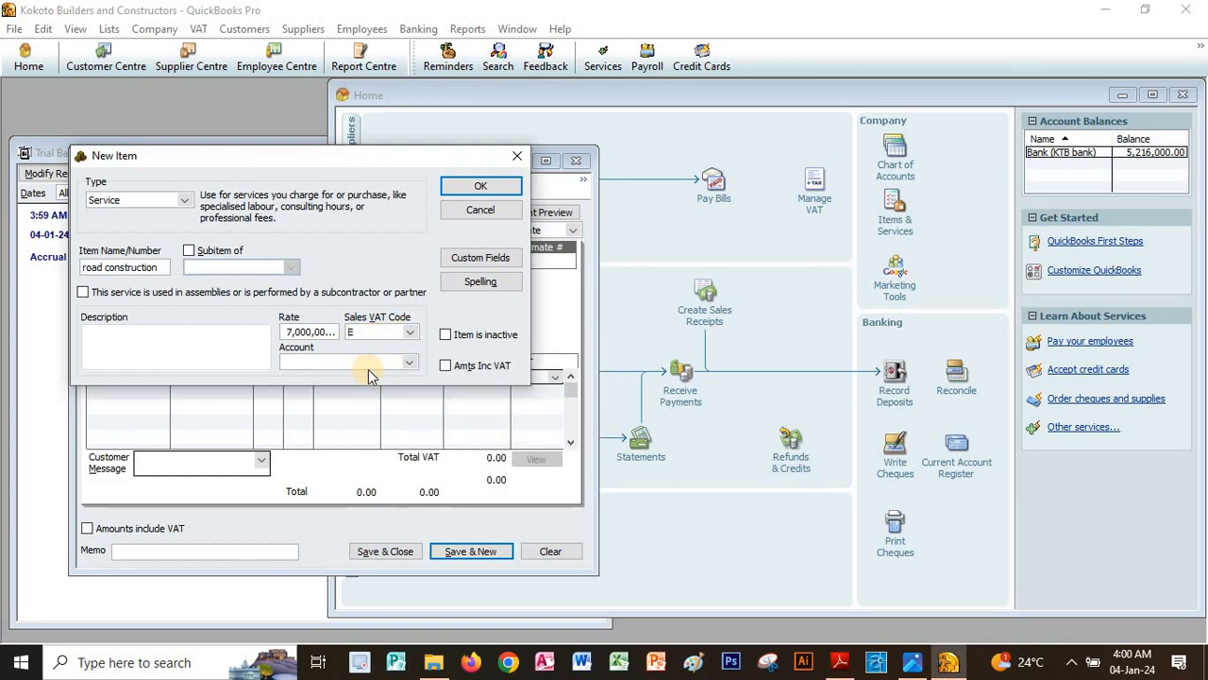
# Step: Create an income account named Road Construction Income and assign it to the new item
pyautogui.click(407, 363)
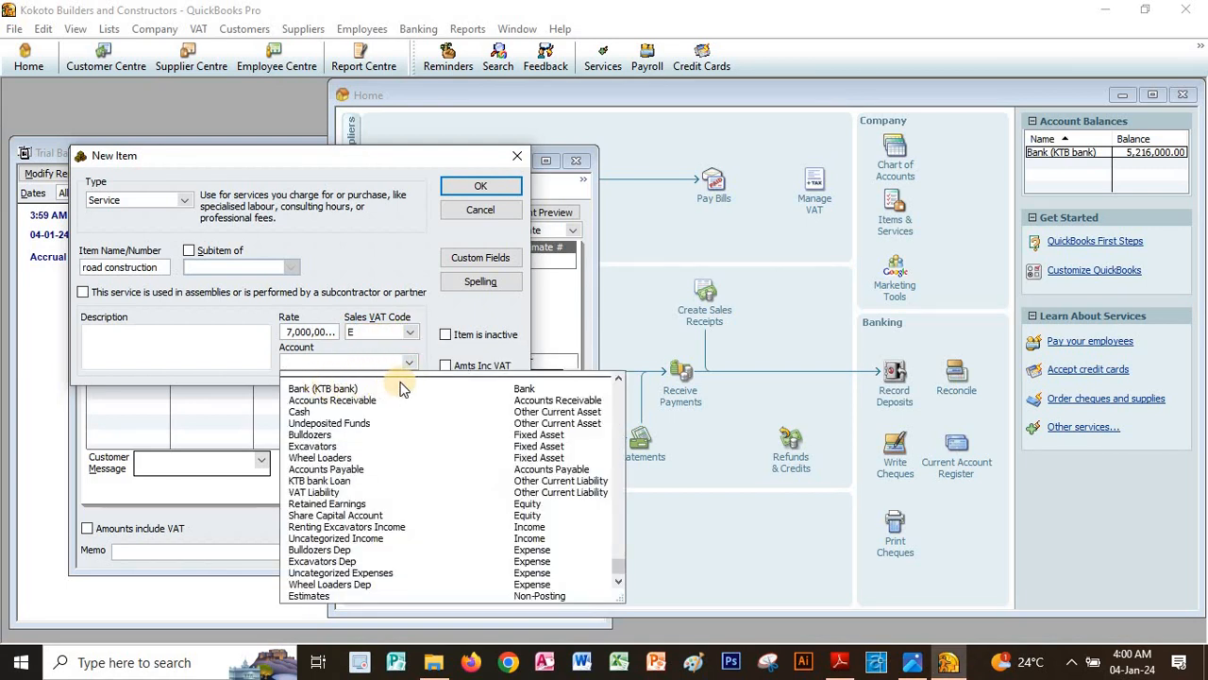
pyautogui.scroll(1, 333, 394)
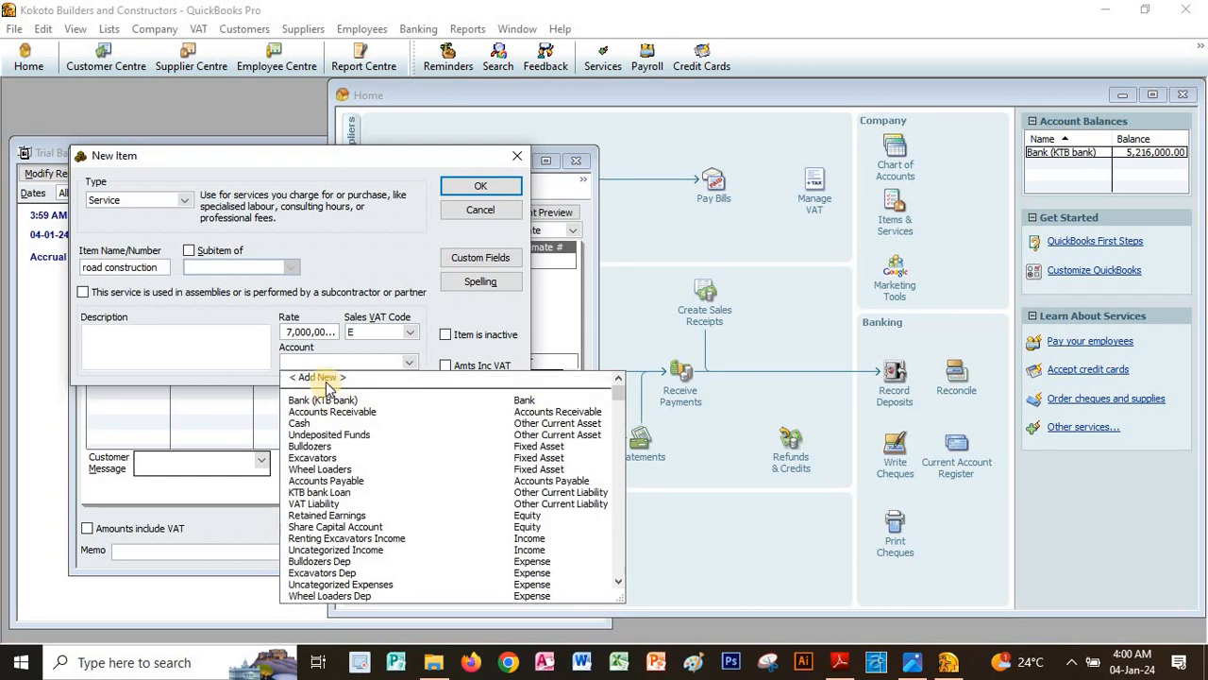
pyautogui.click(321, 377)
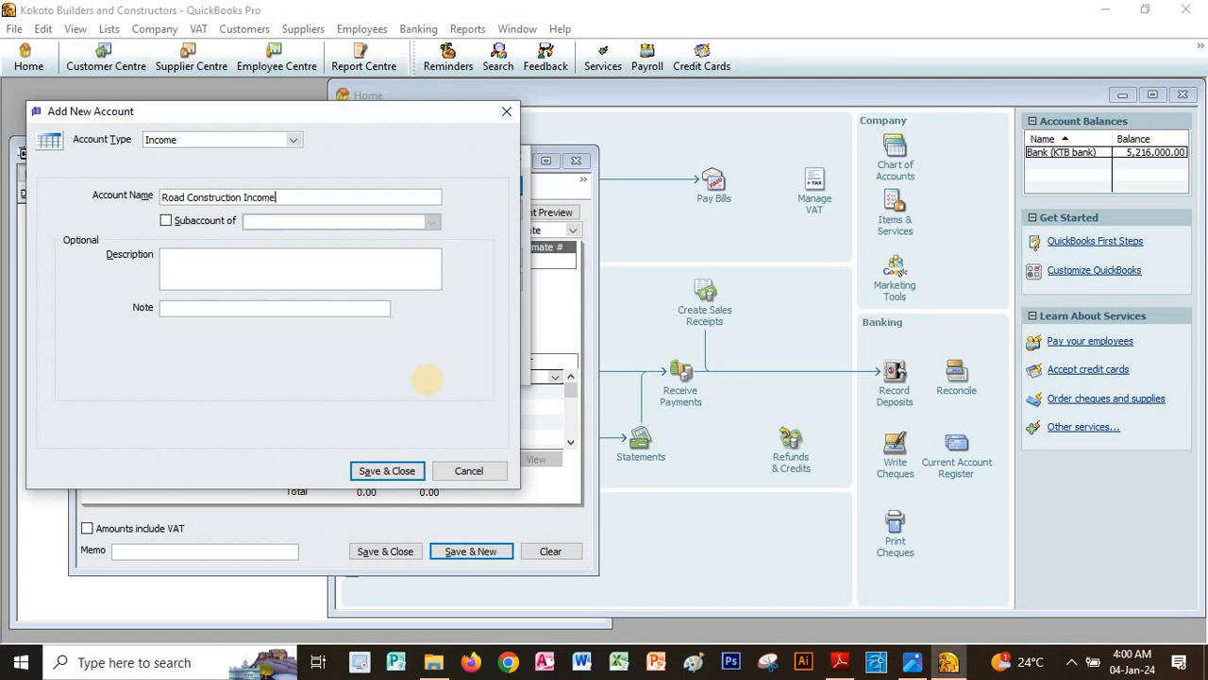
pyautogui.click(407, 470)
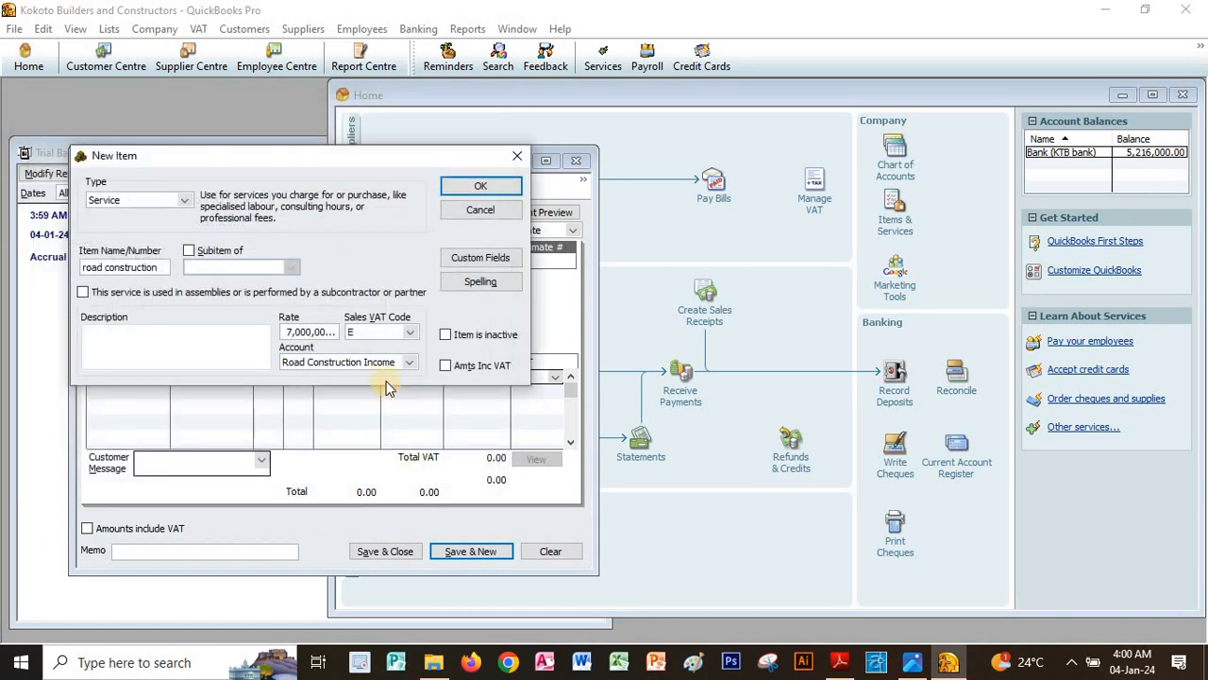
# Step: Save the road construction item into the Katika County estimate, and save and close the estimate
pyautogui.click(463, 195)
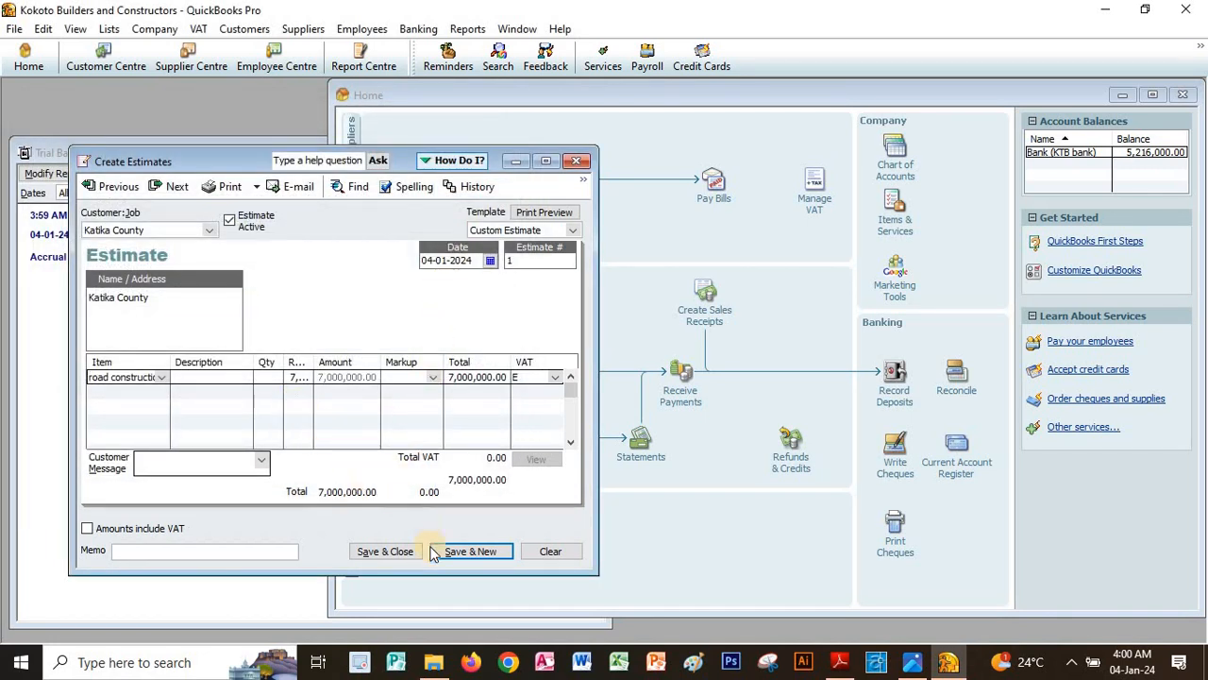
pyautogui.click(387, 551)
# Step: Check the May 10 invoice instruction in the exercise PDF and start an invoice for the customer Katika County in QuickBooks
pyautogui.hotkey('alt', 'Tab')
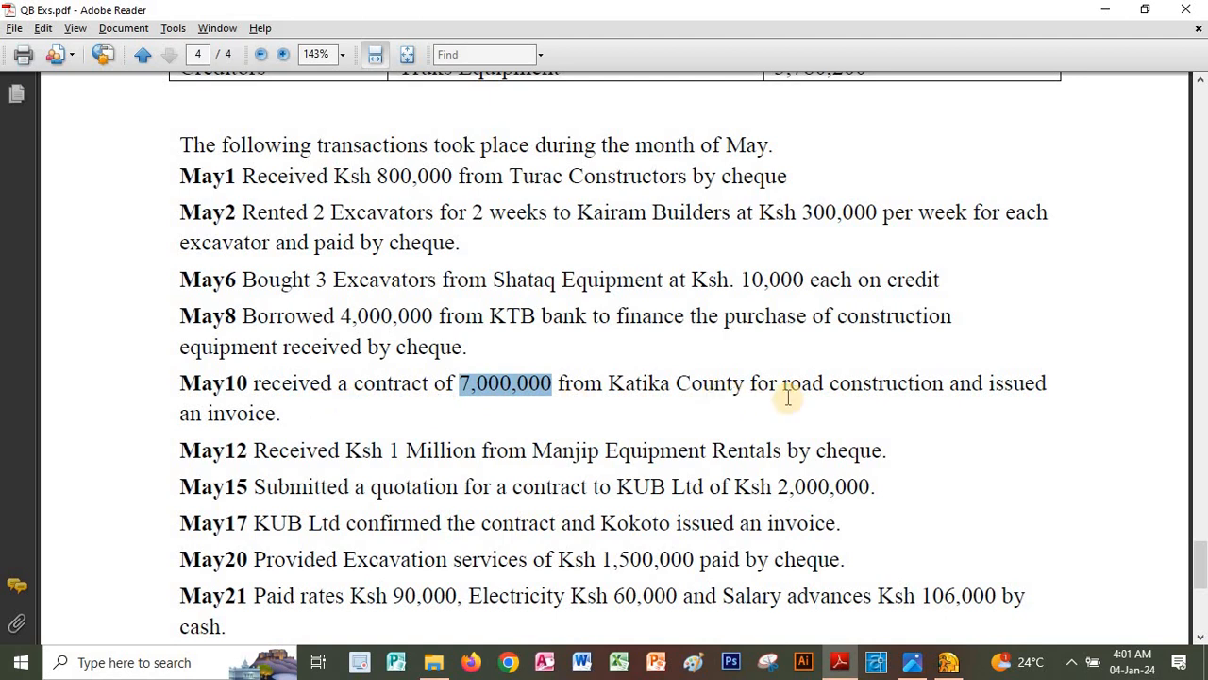
pyautogui.click(1011, 384)
pyautogui.doubleClick(1011, 385)
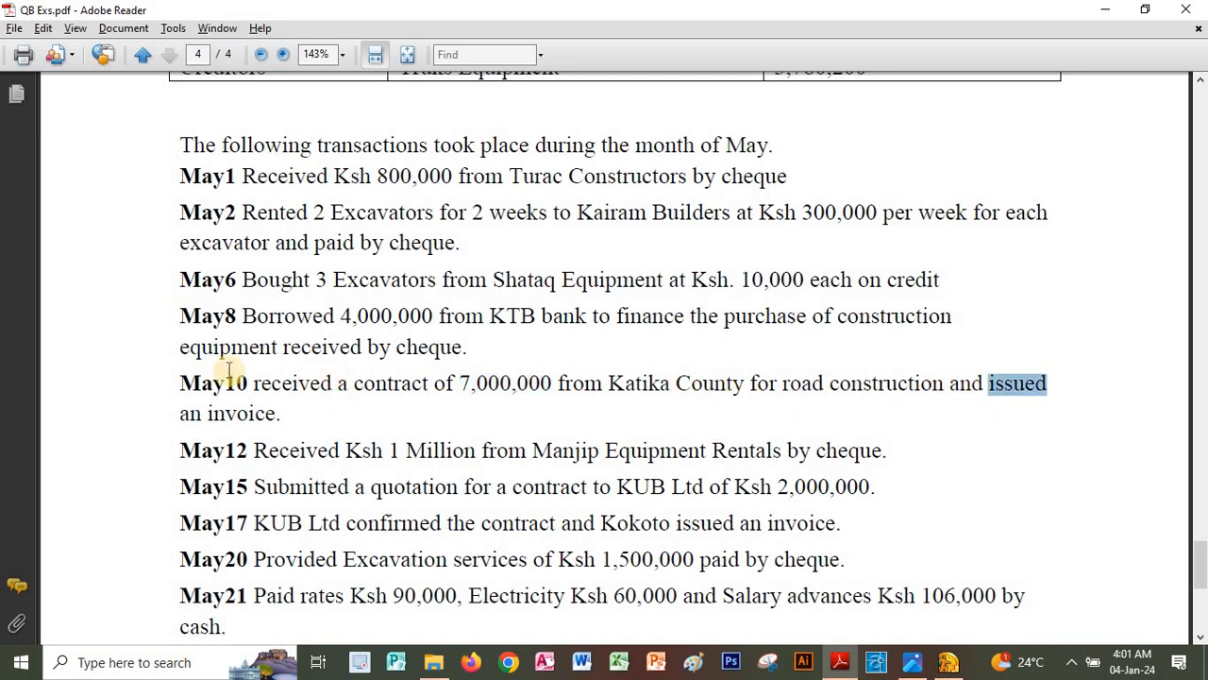
pyautogui.doubleClick(236, 412)
pyautogui.hotkey('alt', 'Tab')
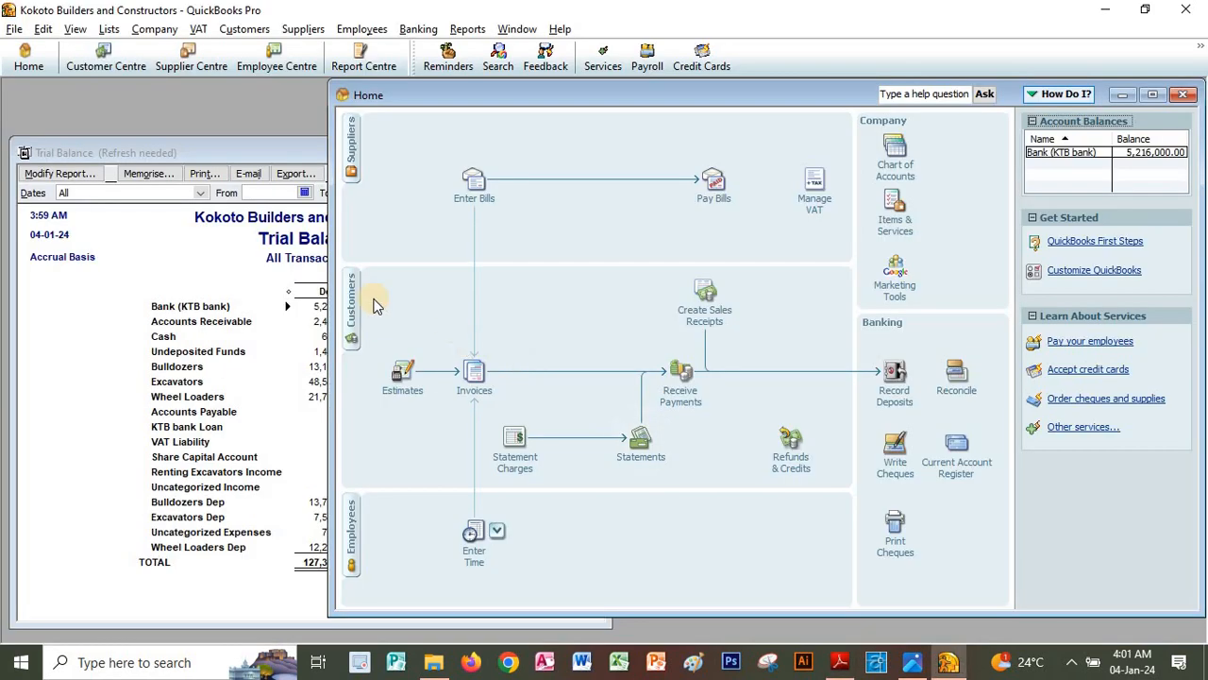
pyautogui.click(473, 378)
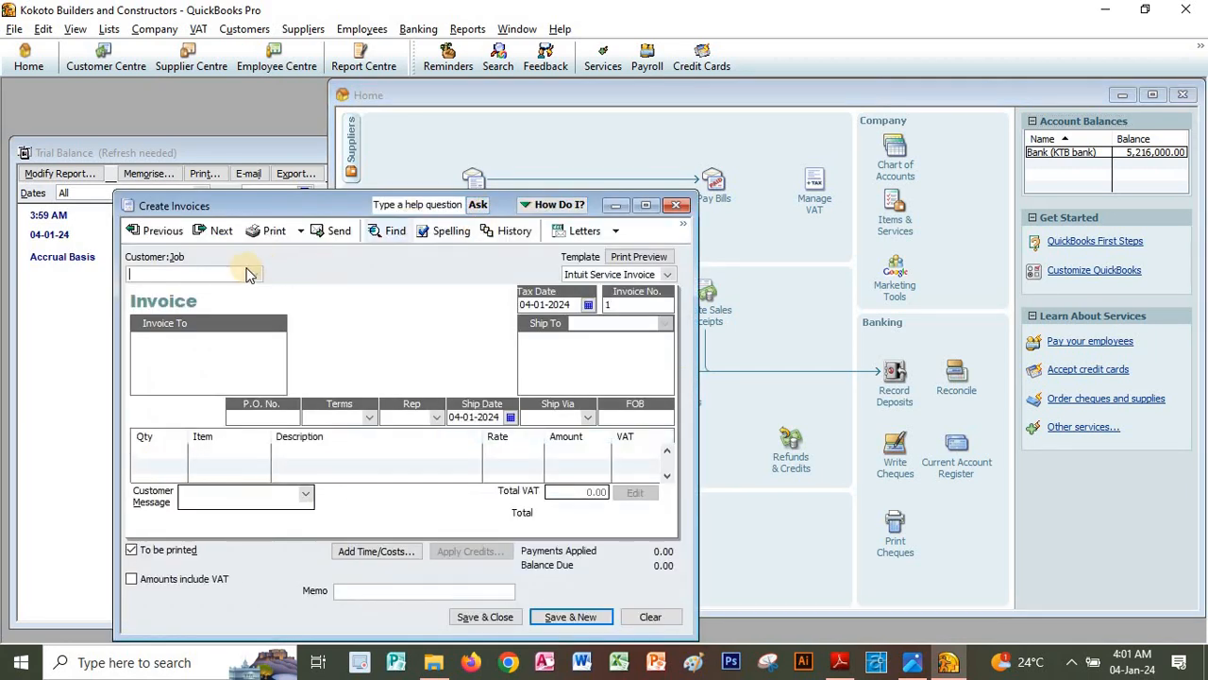
pyautogui.click(258, 275)
pyautogui.click(151, 310)
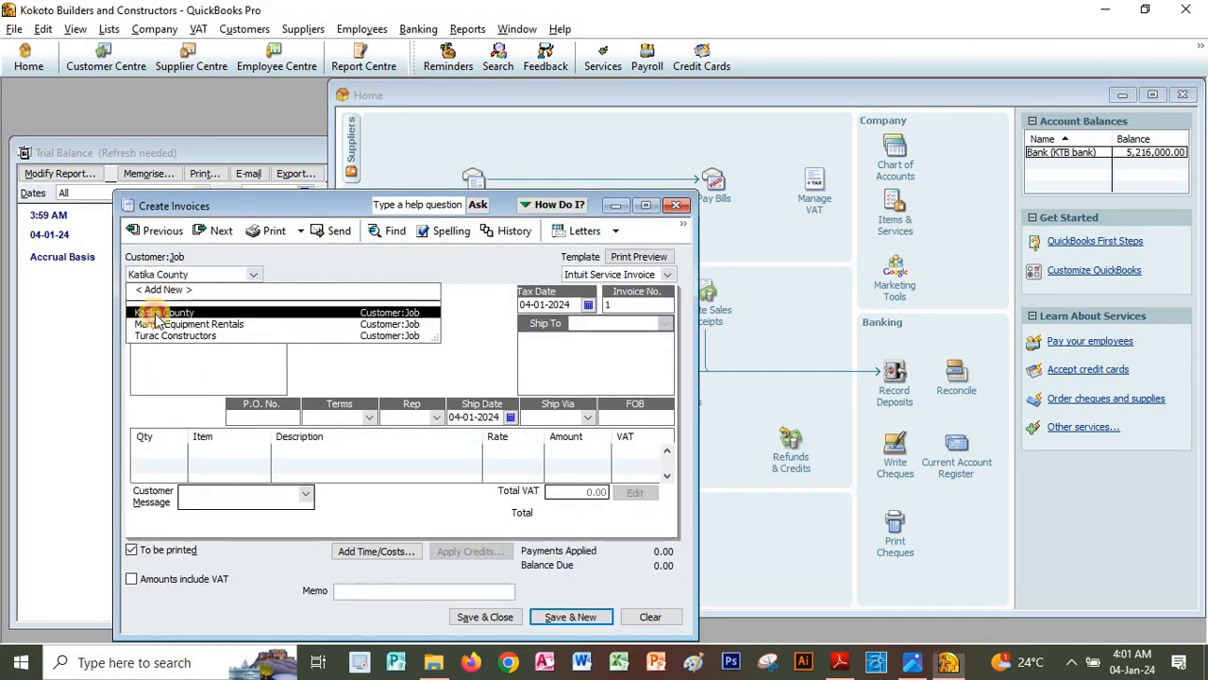
# Step: Fill the Katika County invoice from its available 7,000,000 estimate, and save and close the invoice
pyautogui.click(96, 183)
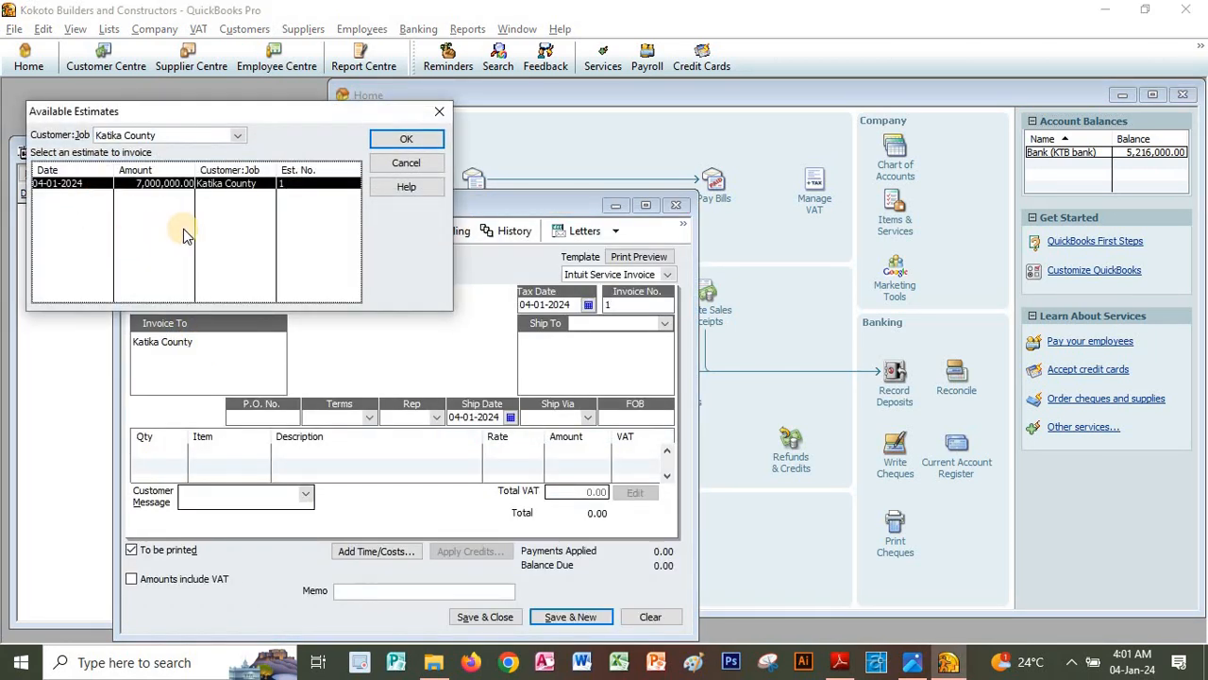
pyautogui.click(387, 140)
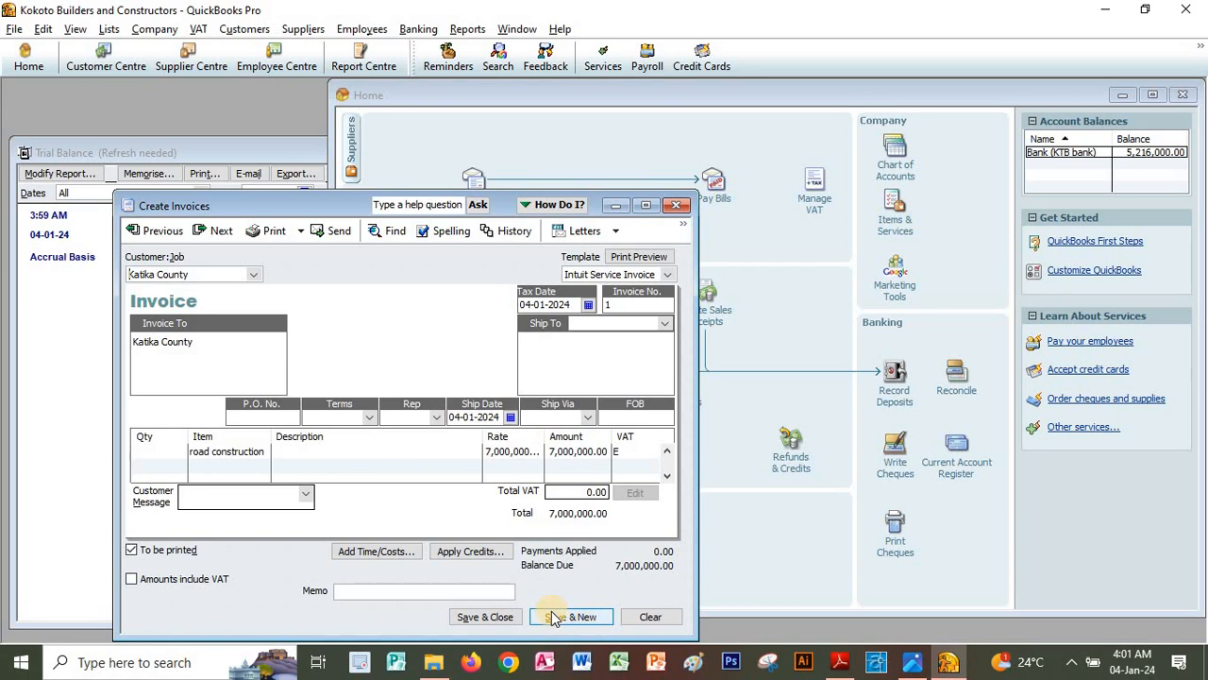
pyautogui.click(492, 616)
# Step: Check the May 12 transaction in the exercise PDF and start a customer payment from Manjip Equipment Rentals in QuickBooks
pyautogui.hotkey('alt', 'Tab')
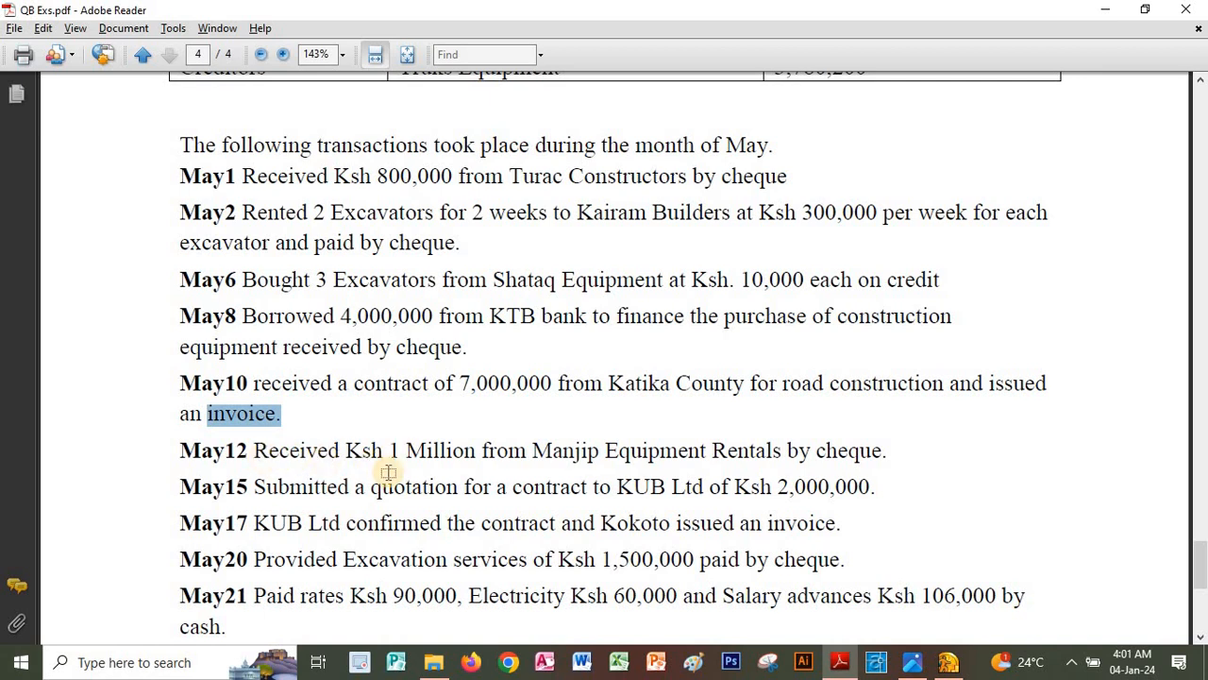
pyautogui.hotkey('alt', 'Tab')
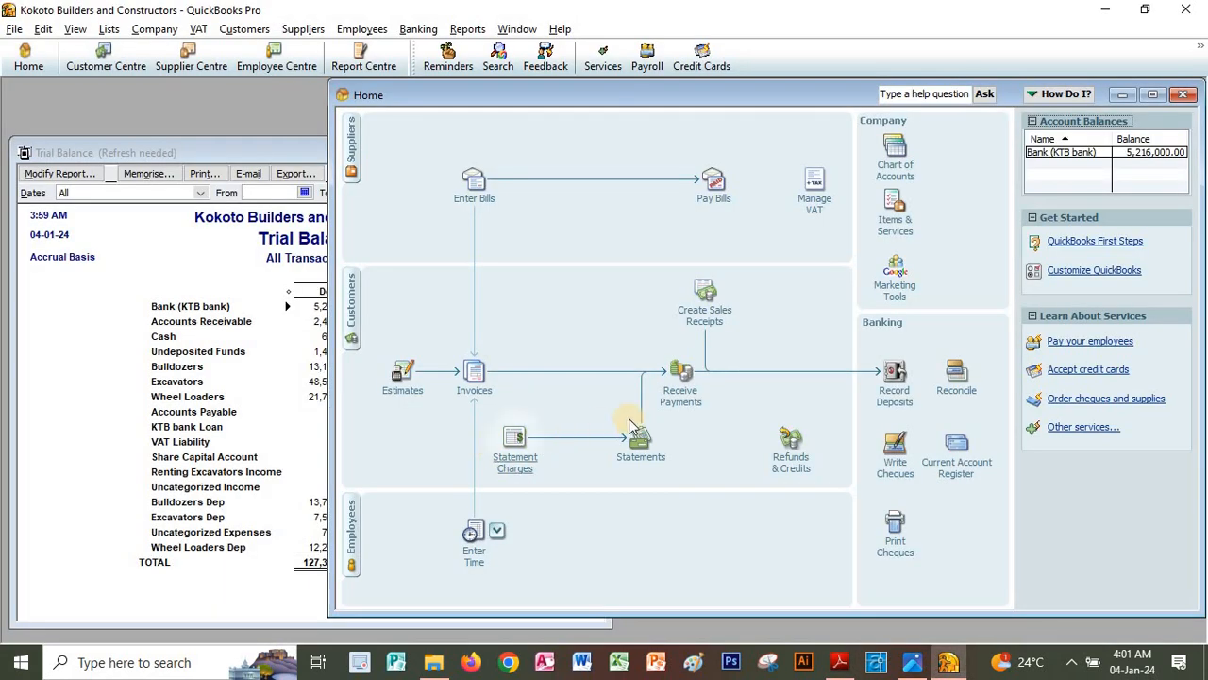
pyautogui.click(674, 402)
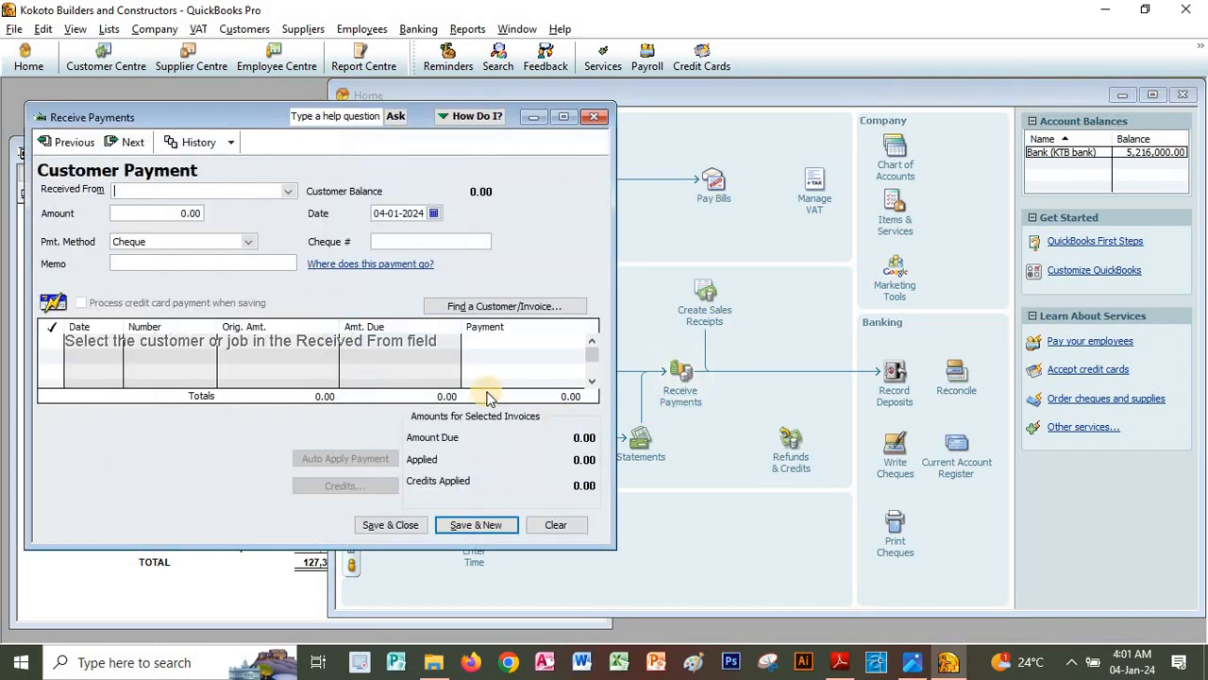
pyautogui.click(286, 193)
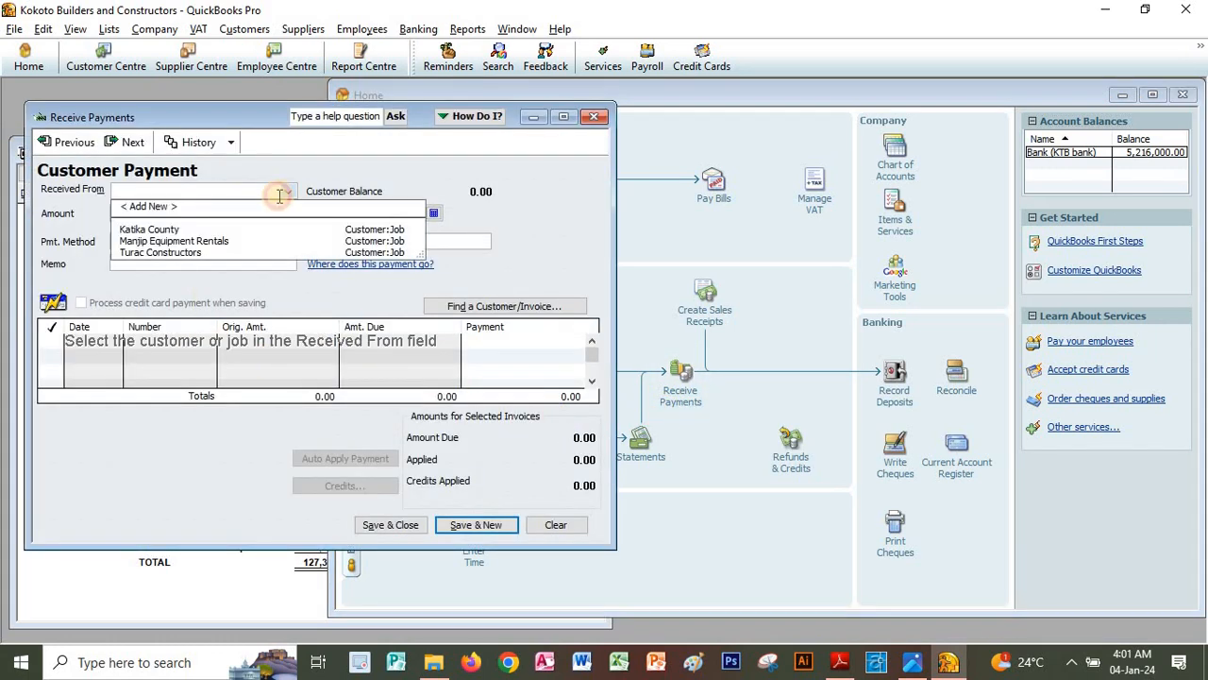
pyautogui.click(153, 242)
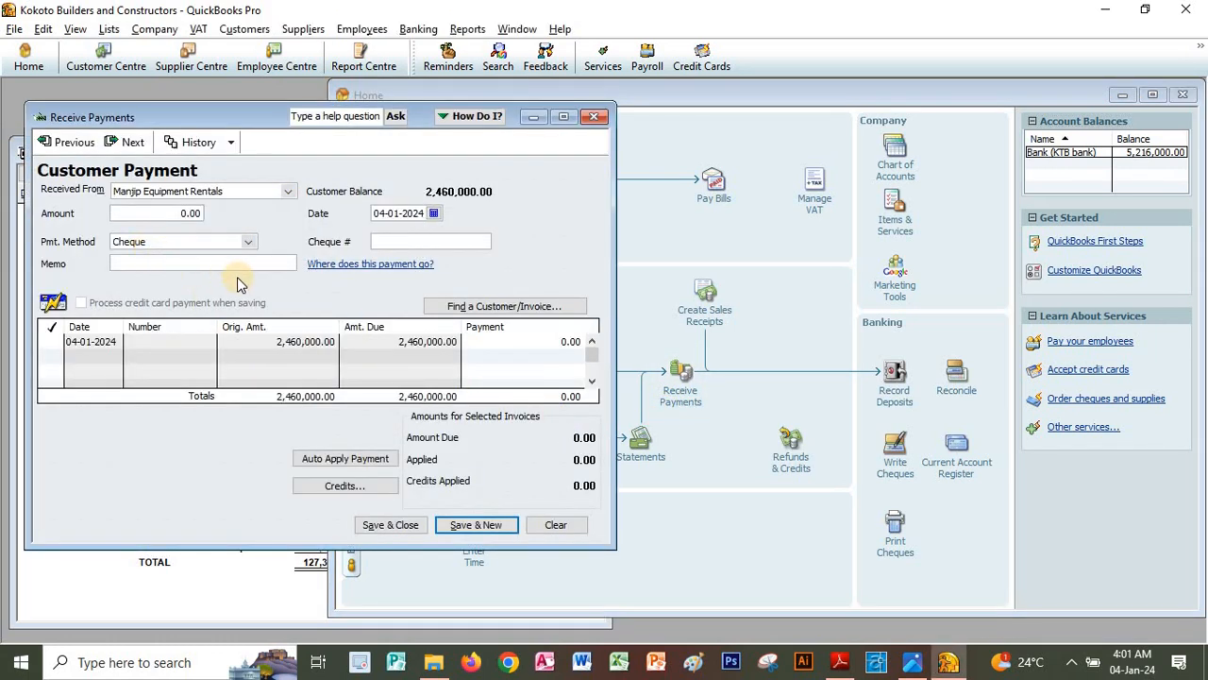
# Step: Set the payment amount to 1,000,000, verify the cheque method against the May 12 entry in the PDF, and save and close the payment
pyautogui.click(162, 214)
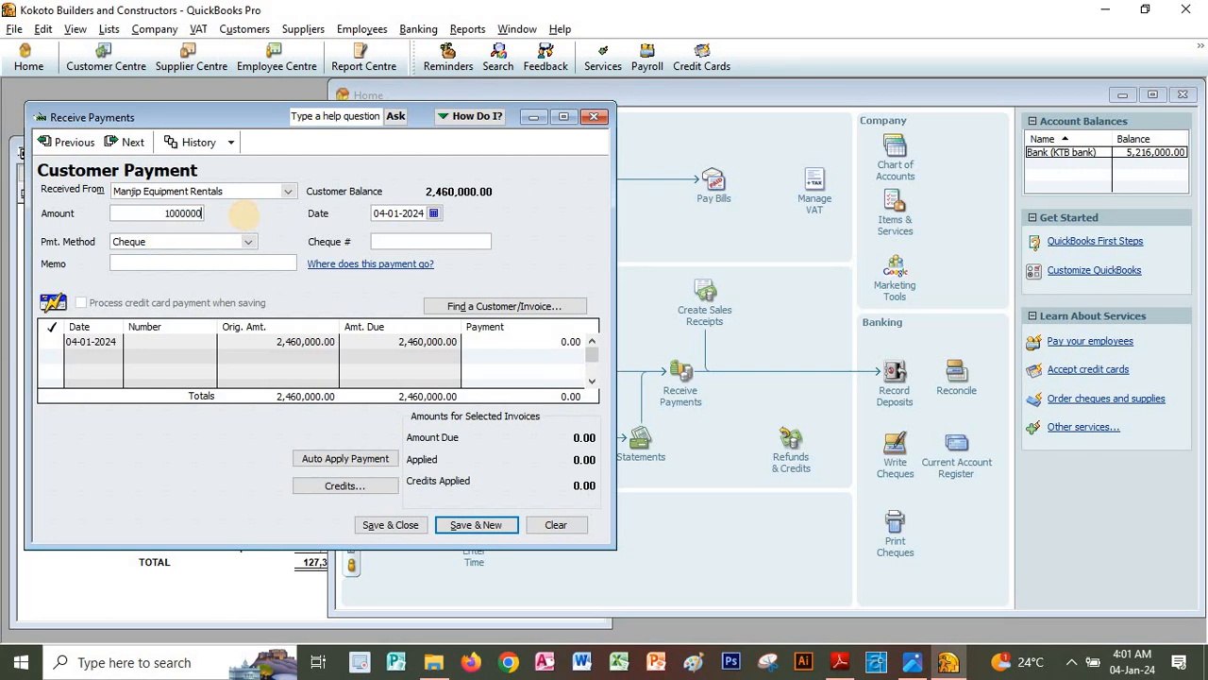
pyautogui.click(172, 261)
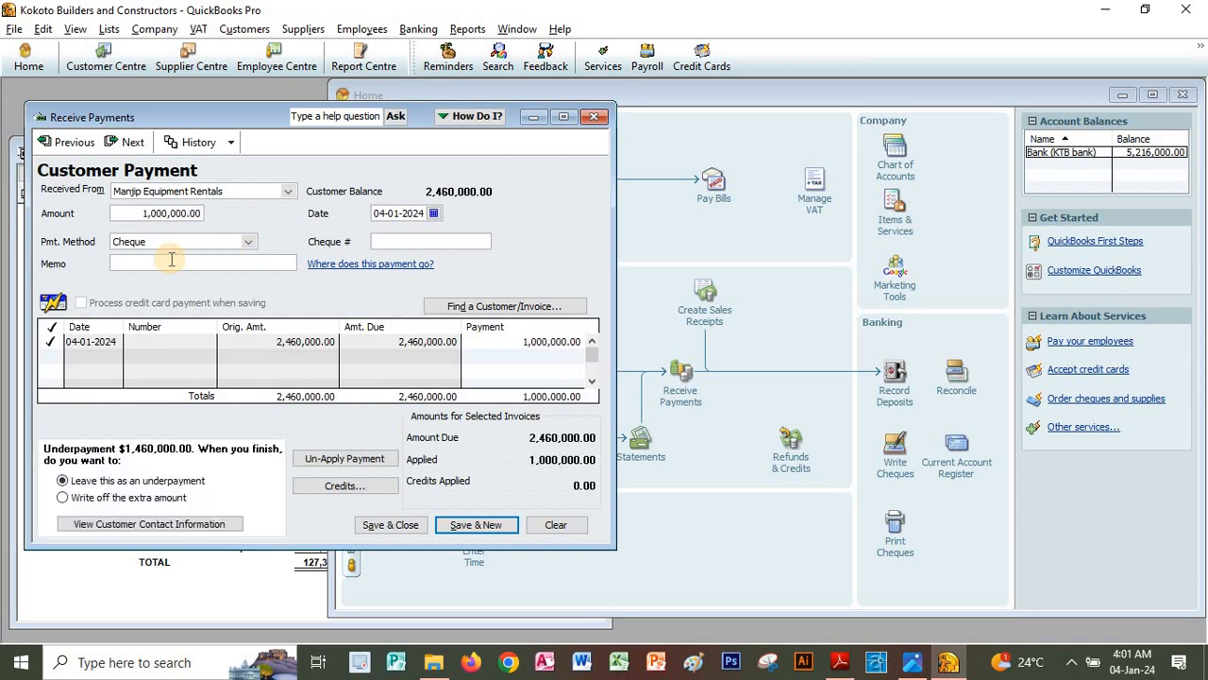
pyautogui.hotkey('alt', 'Tab')
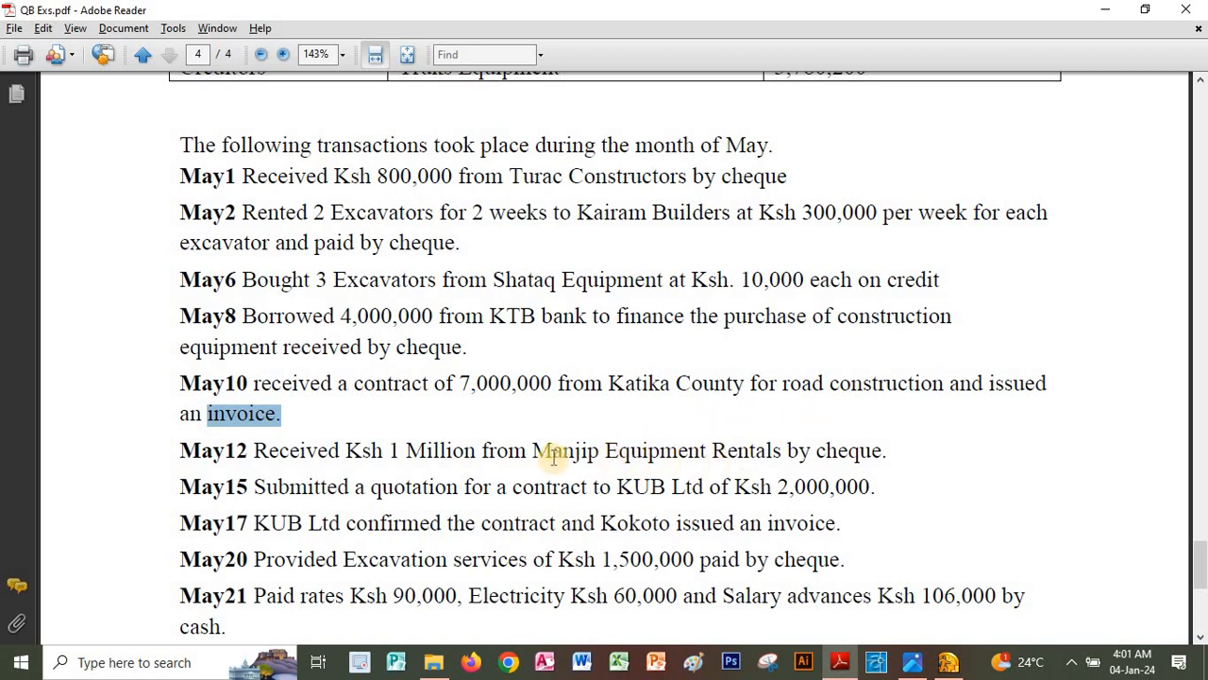
pyautogui.moveTo(892, 452); pyautogui.dragTo(649, 458)
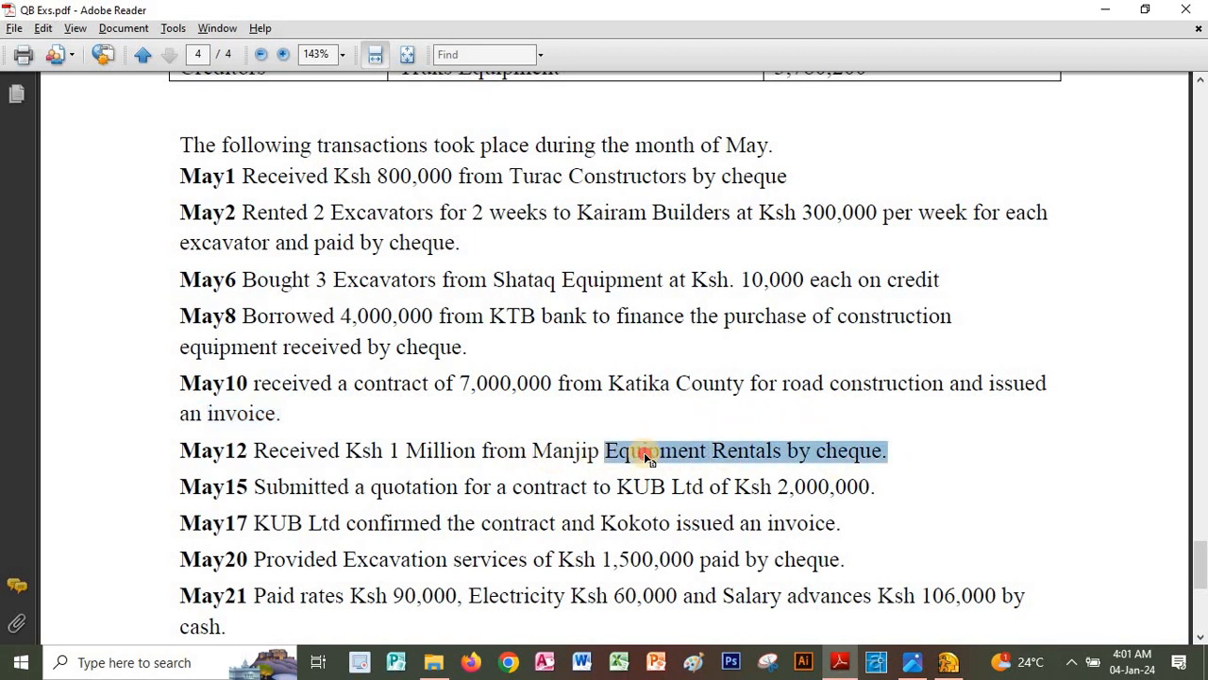
pyautogui.hotkey('alt', 'Tab')
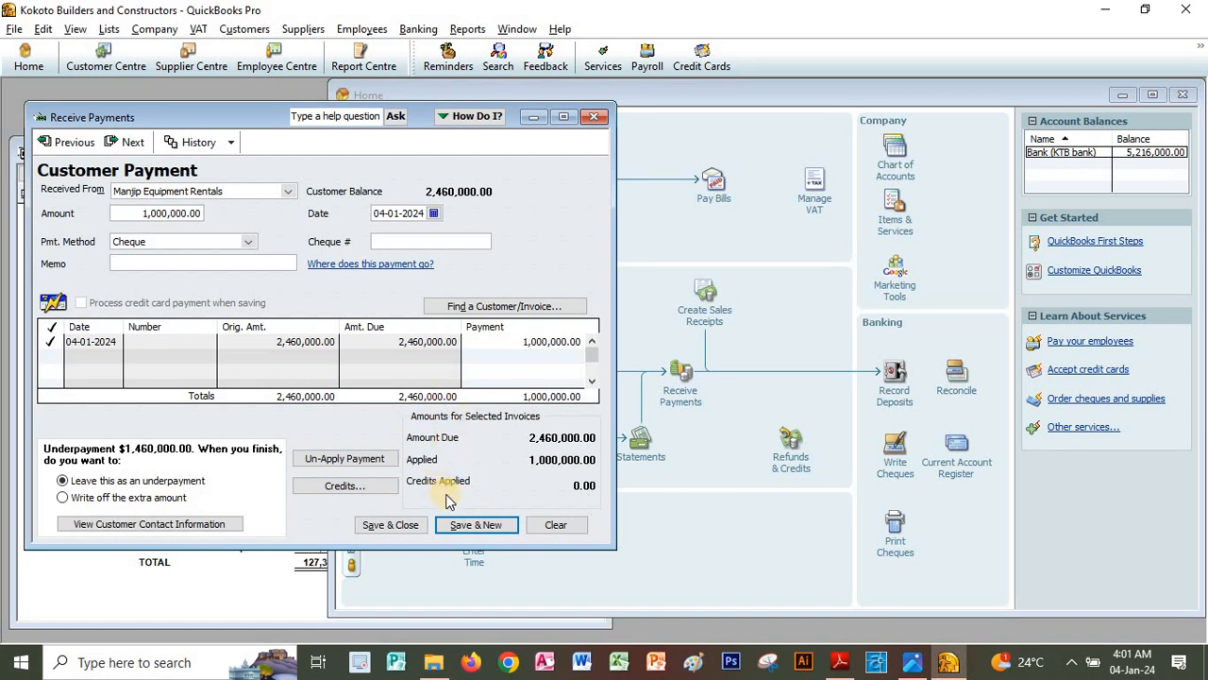
pyautogui.click(391, 525)
# Step: Read the May 15 quotation entry in the exercise PDF and copy the customer name KUB Ltd from it
pyautogui.hotkey('alt', 'Tab')
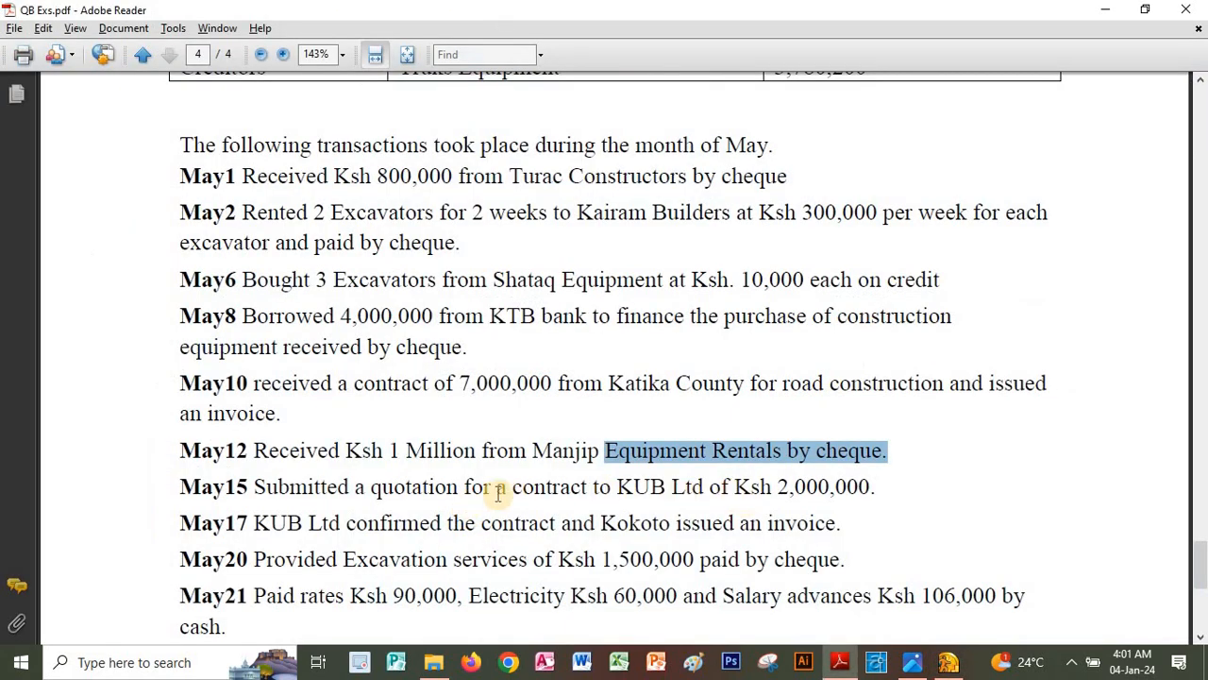
pyautogui.click(256, 485)
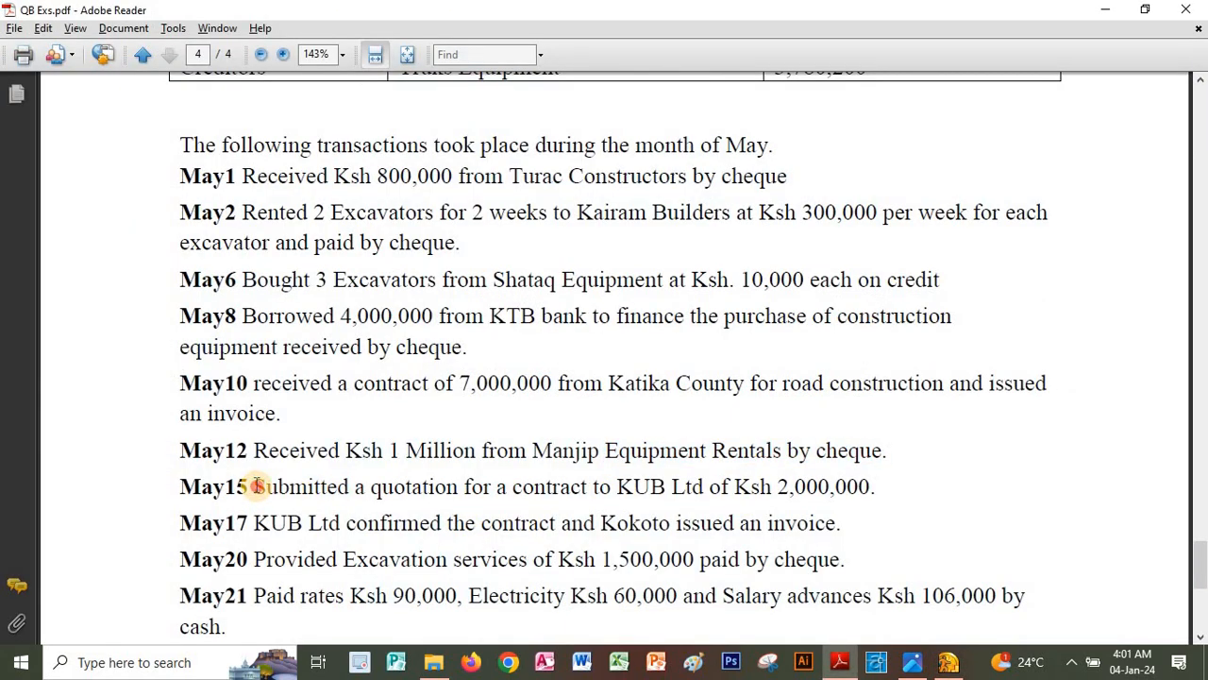
pyautogui.moveTo(257, 486); pyautogui.dragTo(704, 487)
pyautogui.click(639, 487)
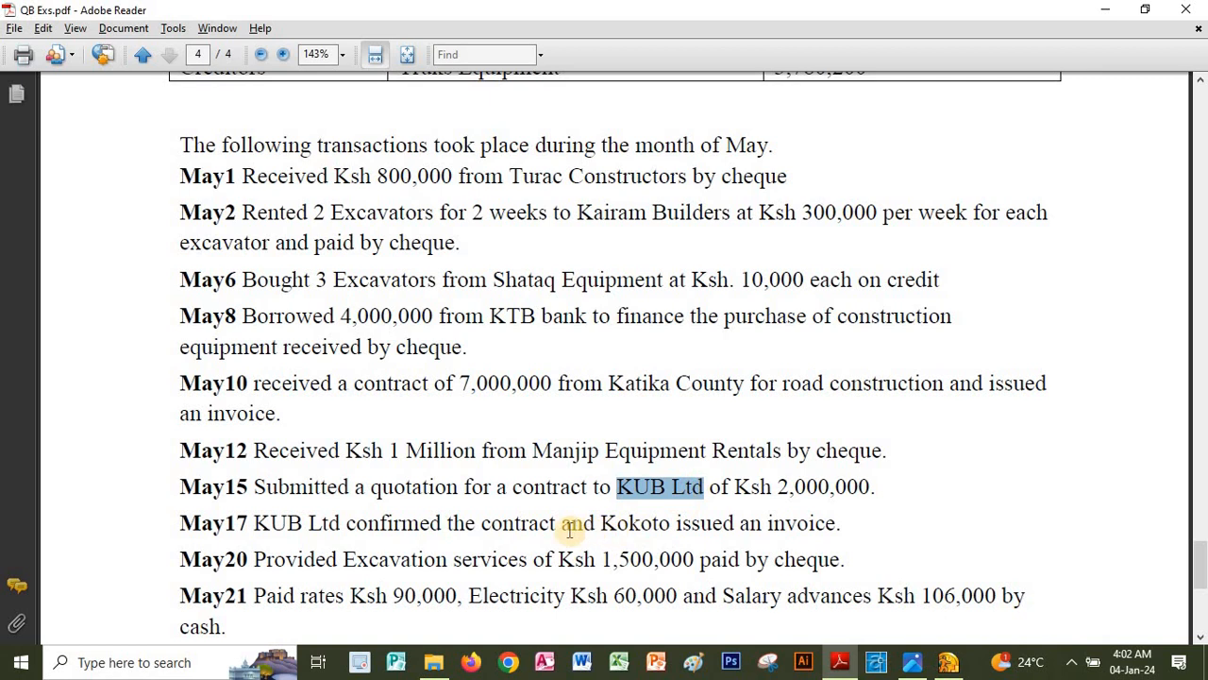
pyautogui.hotkey('alt', 'Tab')
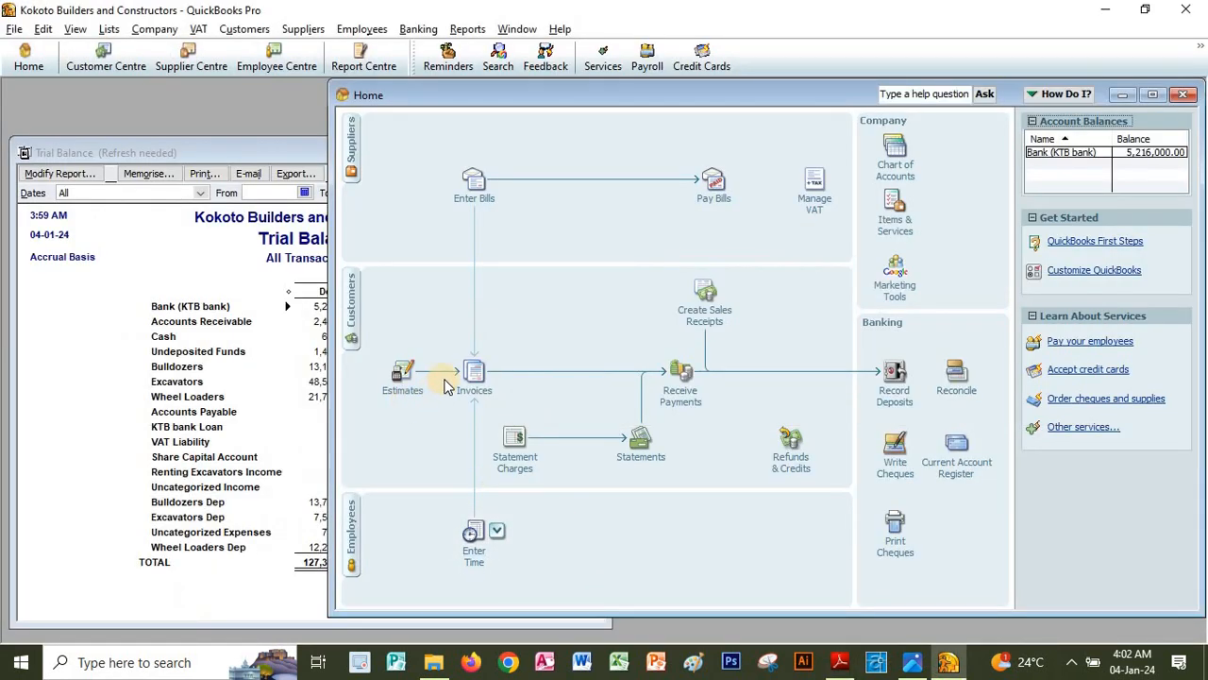
# Step: Start a new estimate in QuickBooks for KUB Ltd and add it as a new customer
pyautogui.click(397, 387)
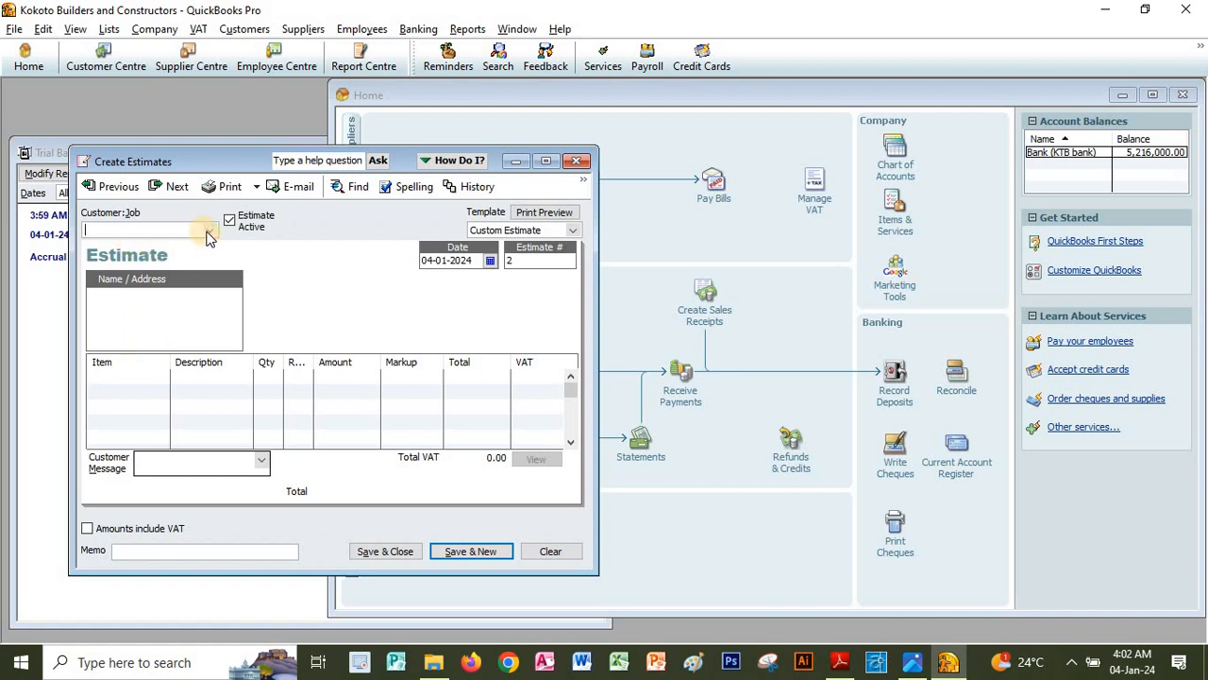
pyautogui.write('KUB Ltd')
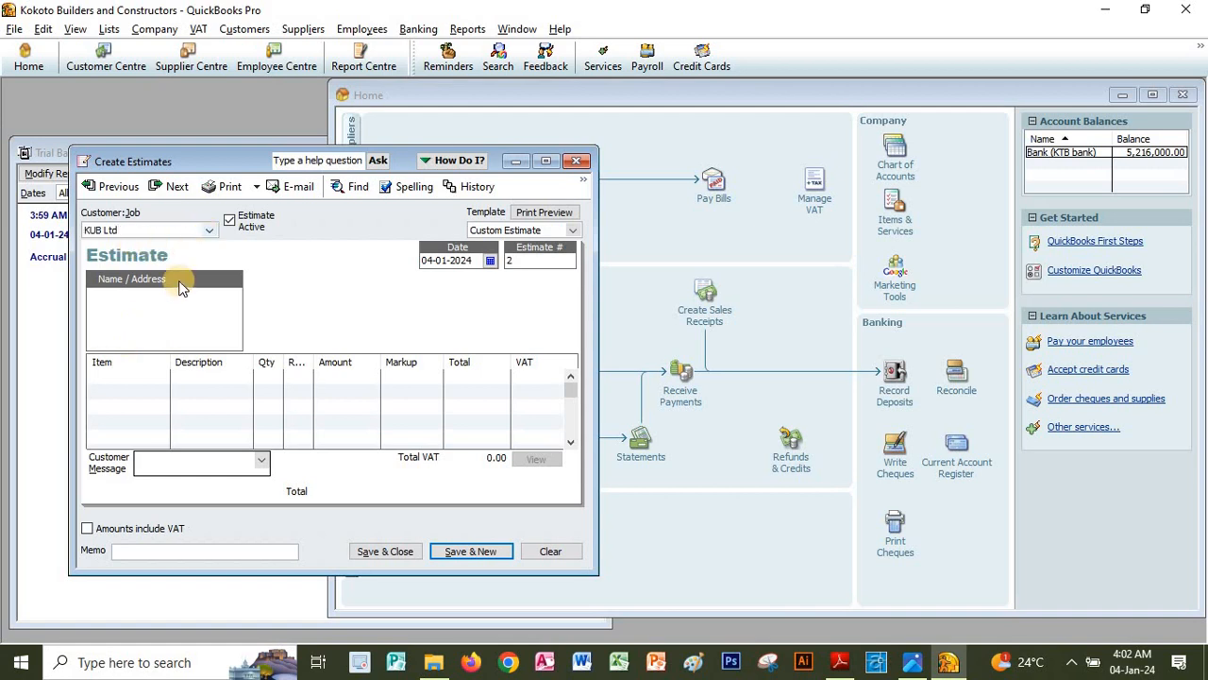
pyautogui.click(137, 378)
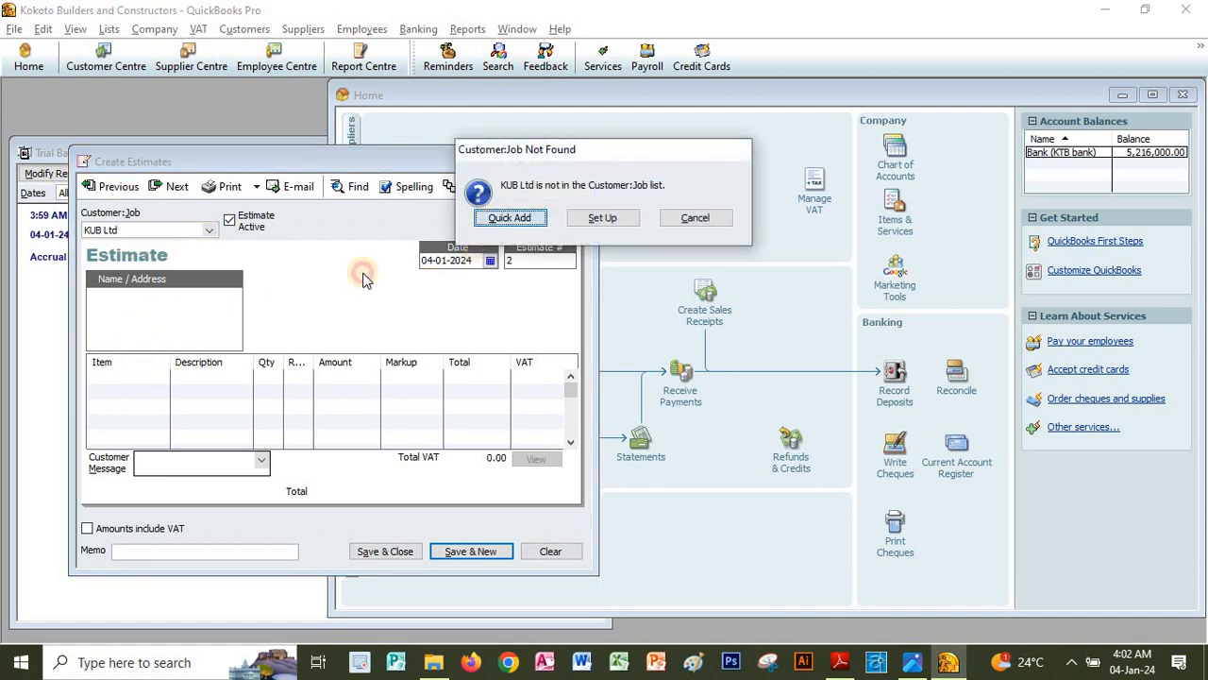
pyautogui.press('Escape')
# Step: Check the May 15 contract value in the PDF and add the road construction item to the KUB Ltd estimate
pyautogui.hotkey('alt', 'Tab')
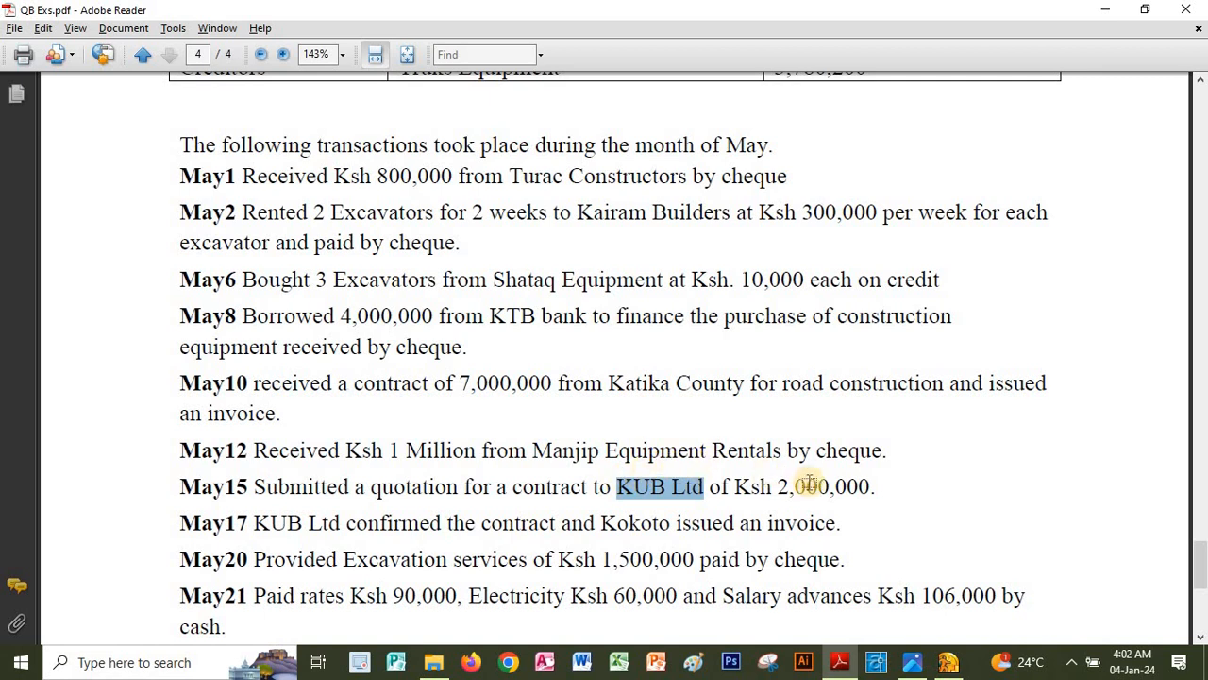
pyautogui.hotkey('alt', 'Tab')
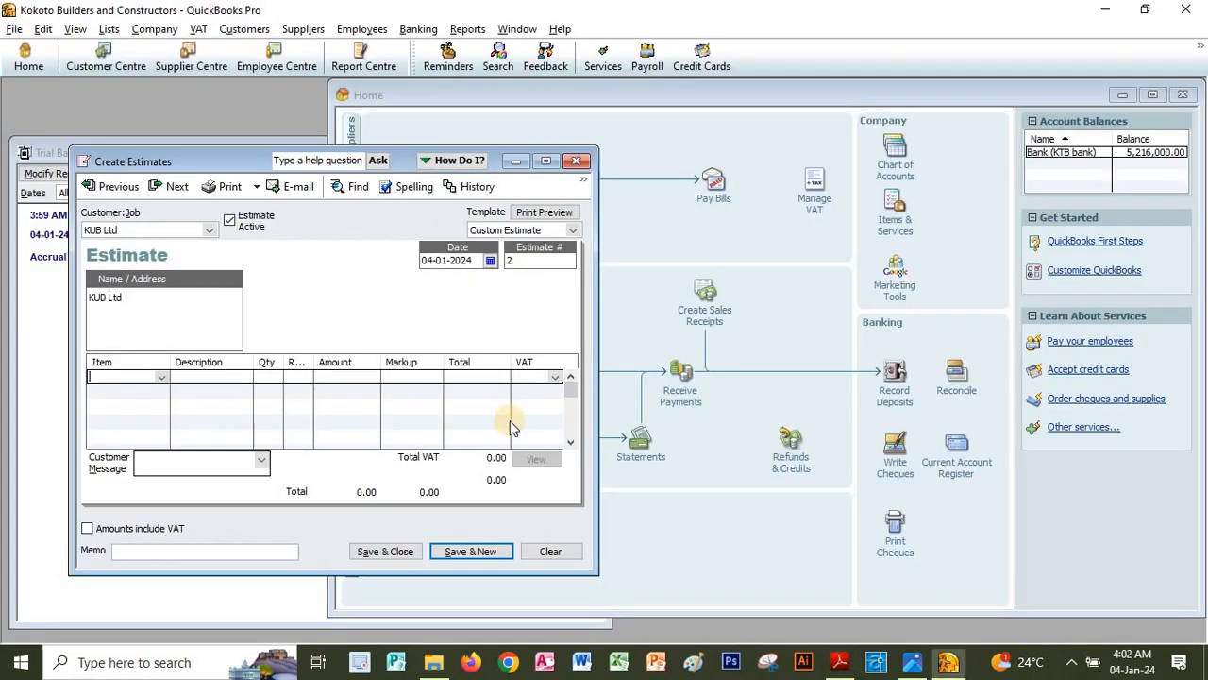
pyautogui.click(162, 377)
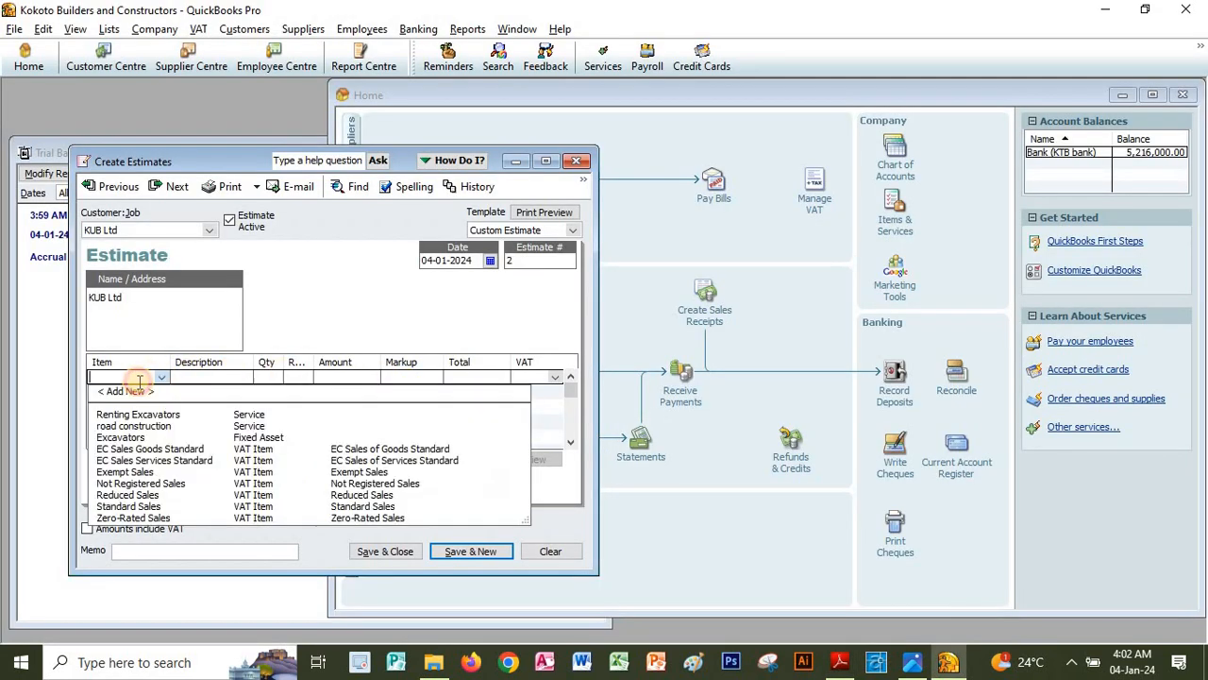
pyautogui.click(125, 426)
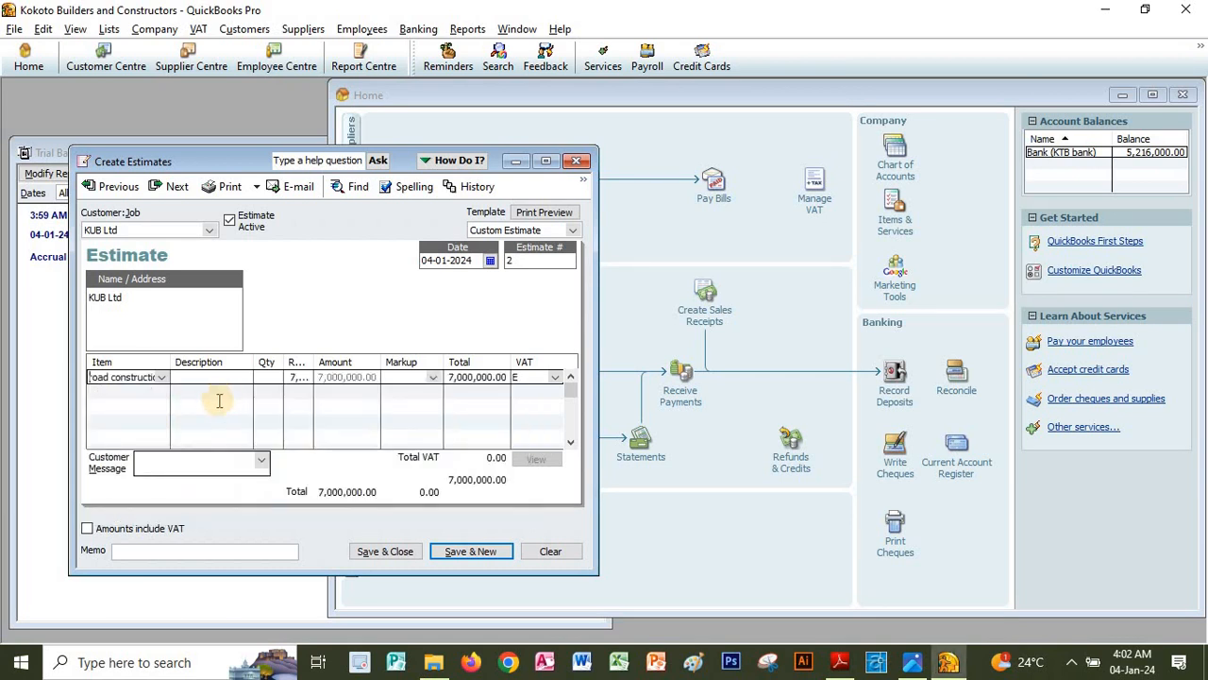
pyautogui.click(273, 377)
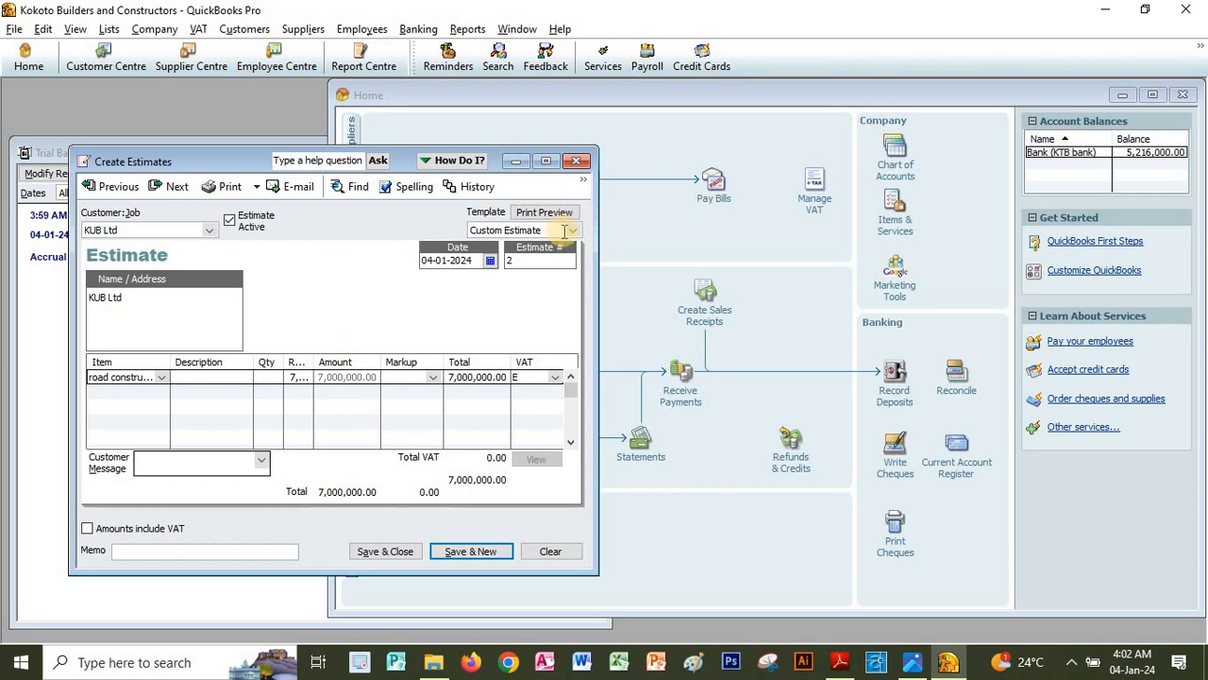
# Step: Widen the estimate window and set the road construction item's rate to 2,000,000
pyautogui.moveTo(597, 269); pyautogui.dragTo(742, 270)
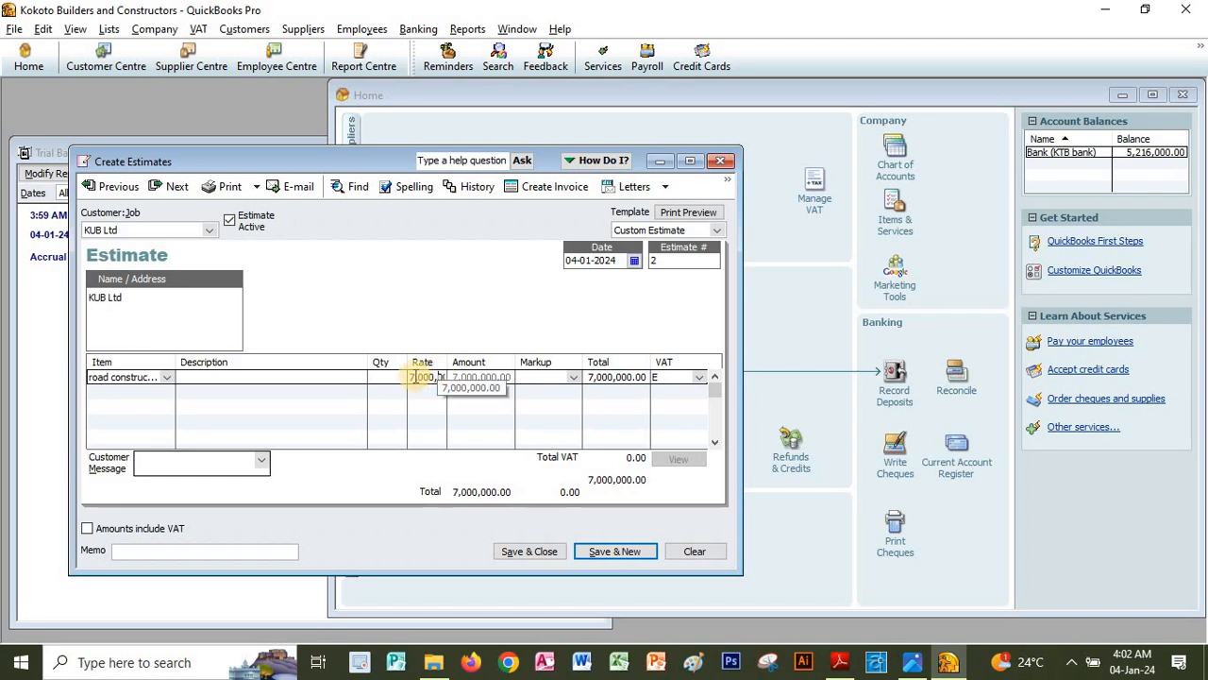
pyautogui.moveTo(416, 377); pyautogui.dragTo(409, 377)
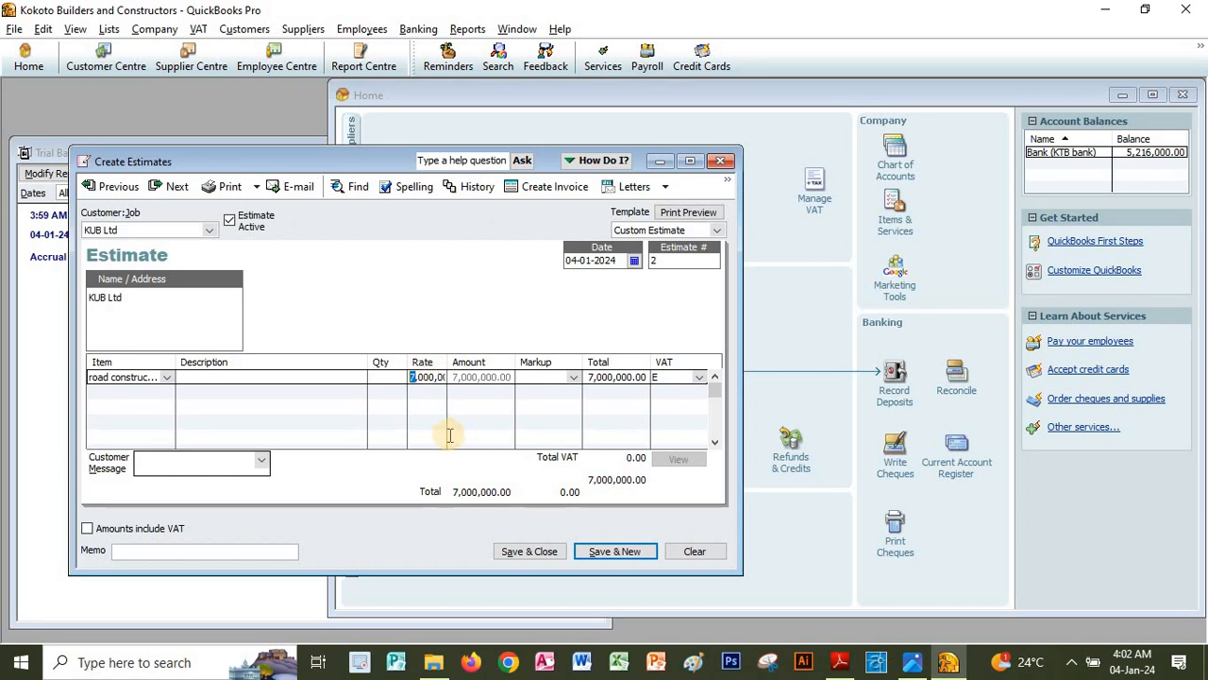
pyautogui.write('2')
pyautogui.click(538, 378)
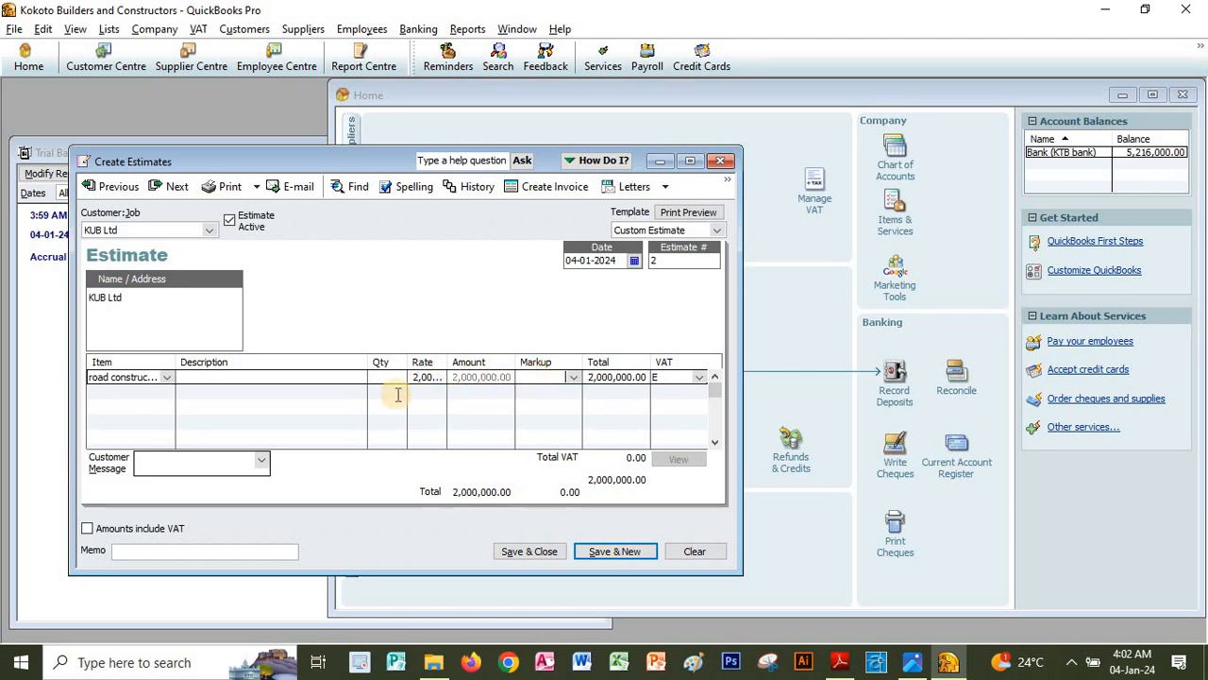
# Step: Verify the KUB Ltd quotation amount against the May 15 entry in the PDF, and save and close the estimate
pyautogui.hotkey('alt', 'Tab')
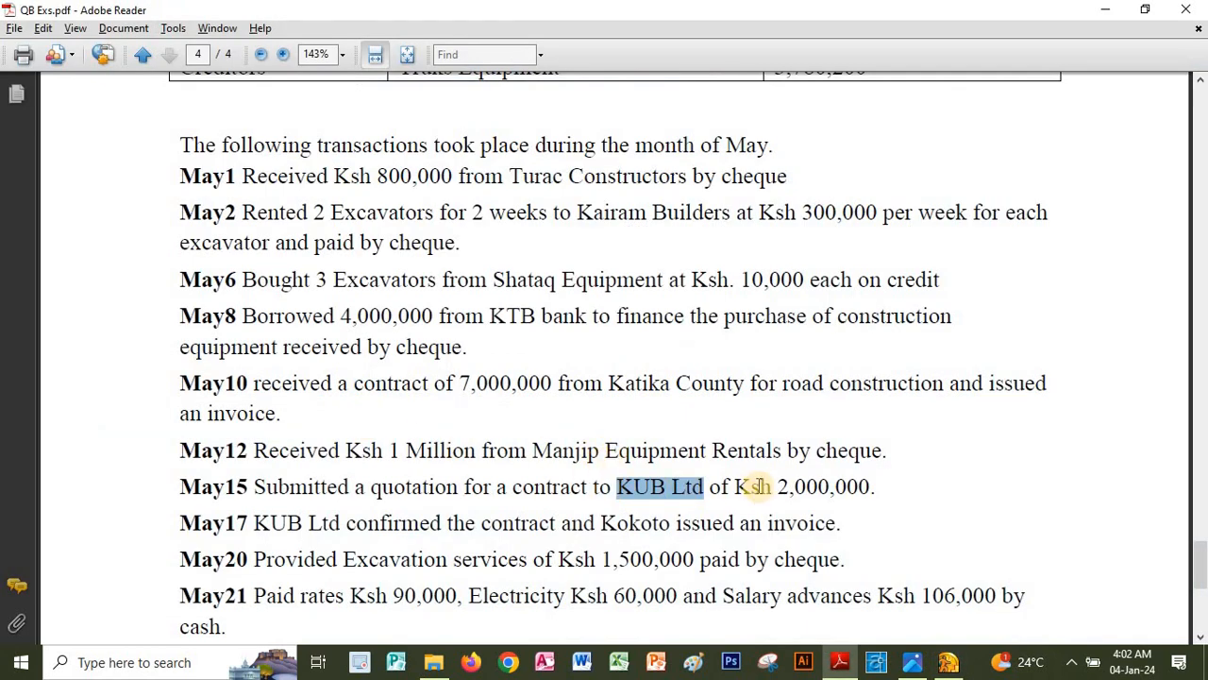
pyautogui.hotkey('alt', 'Tab')
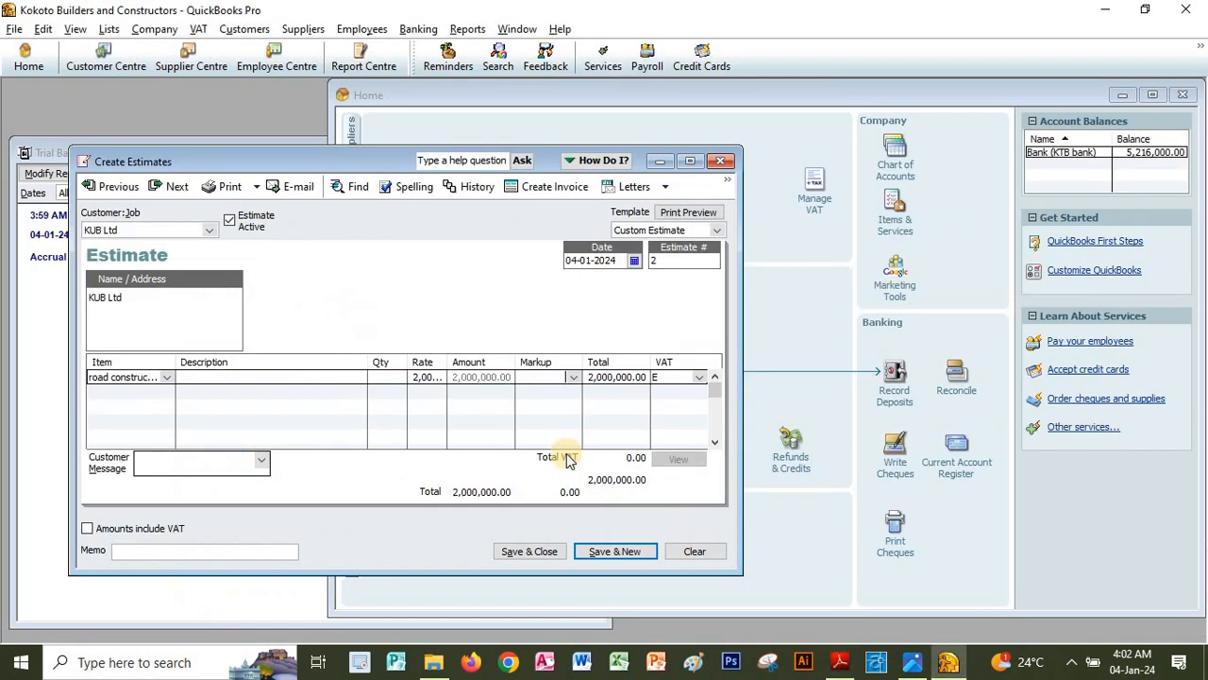
pyautogui.click(529, 550)
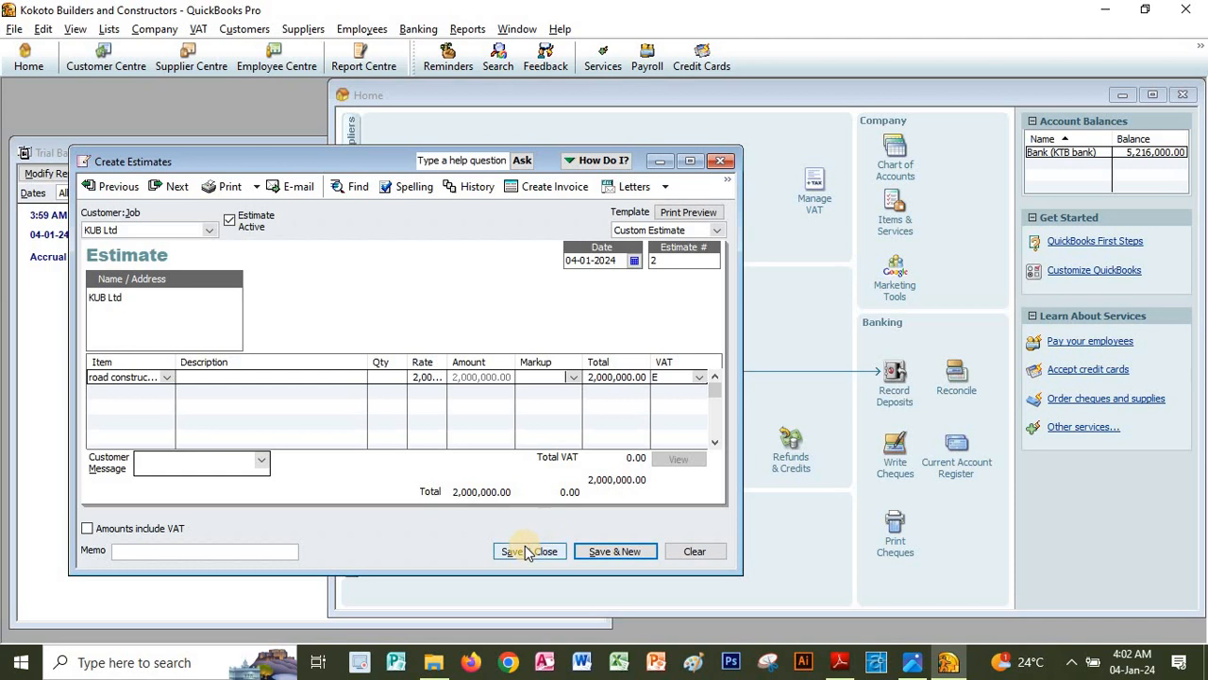
# Step: Examine the May 17 KUB Ltd contract and invoice instruction in the exercise PDF, and return to QuickBooks
pyautogui.hotkey('alt', 'Tab')
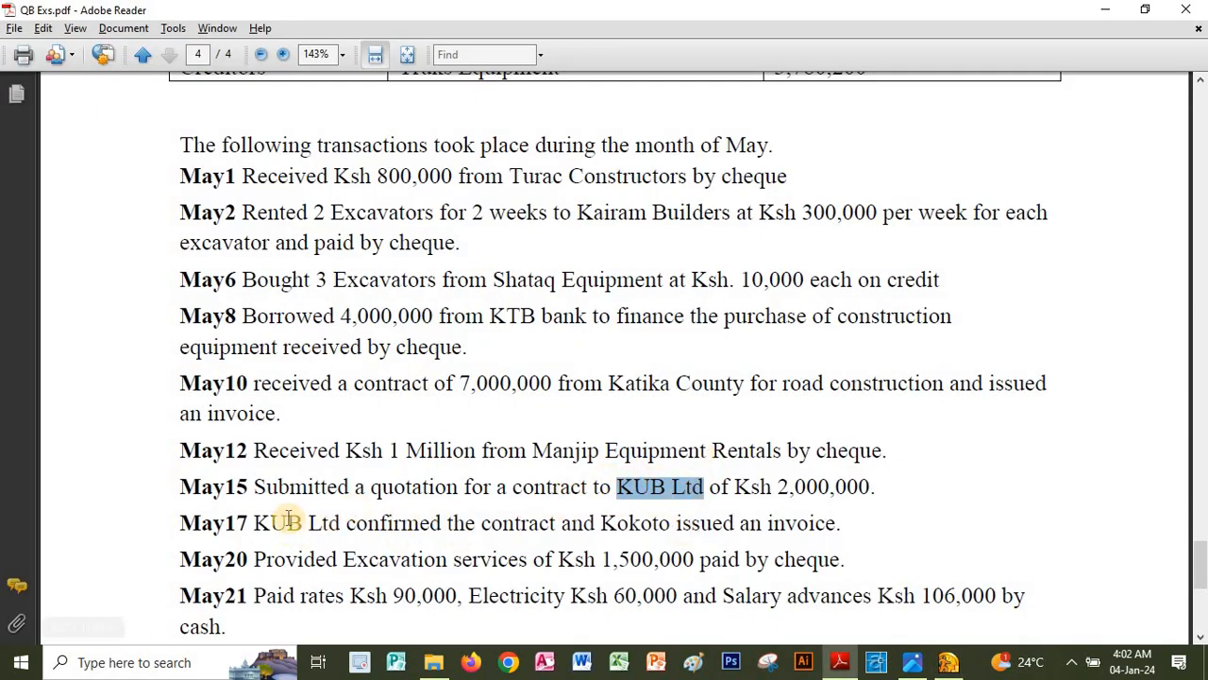
pyautogui.moveTo(253, 522); pyautogui.dragTo(441, 524)
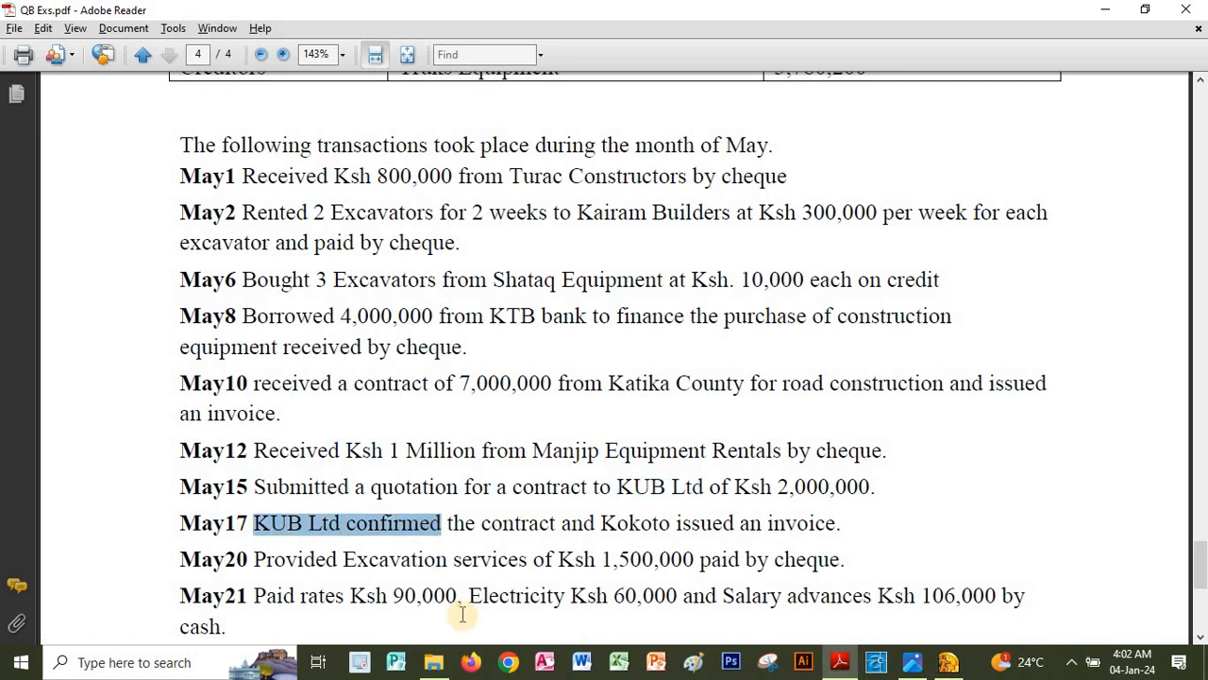
pyautogui.hotkey('alt', 'Tab')
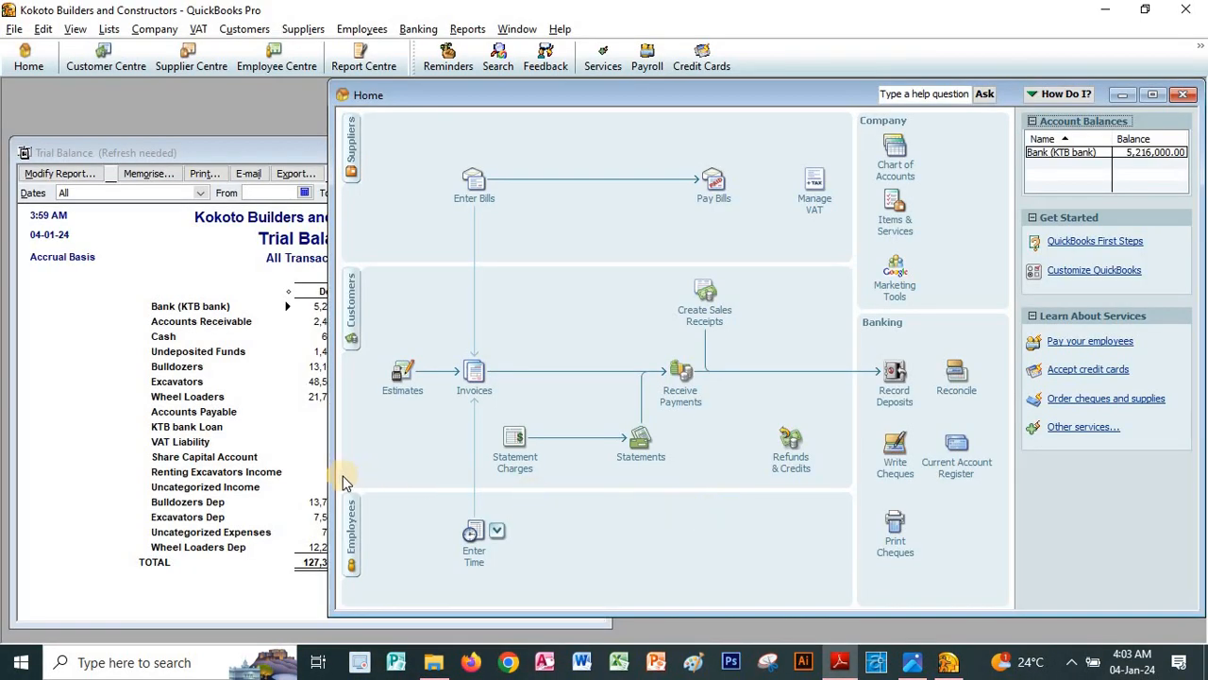
pyautogui.hotkey('alt', 'Tab')
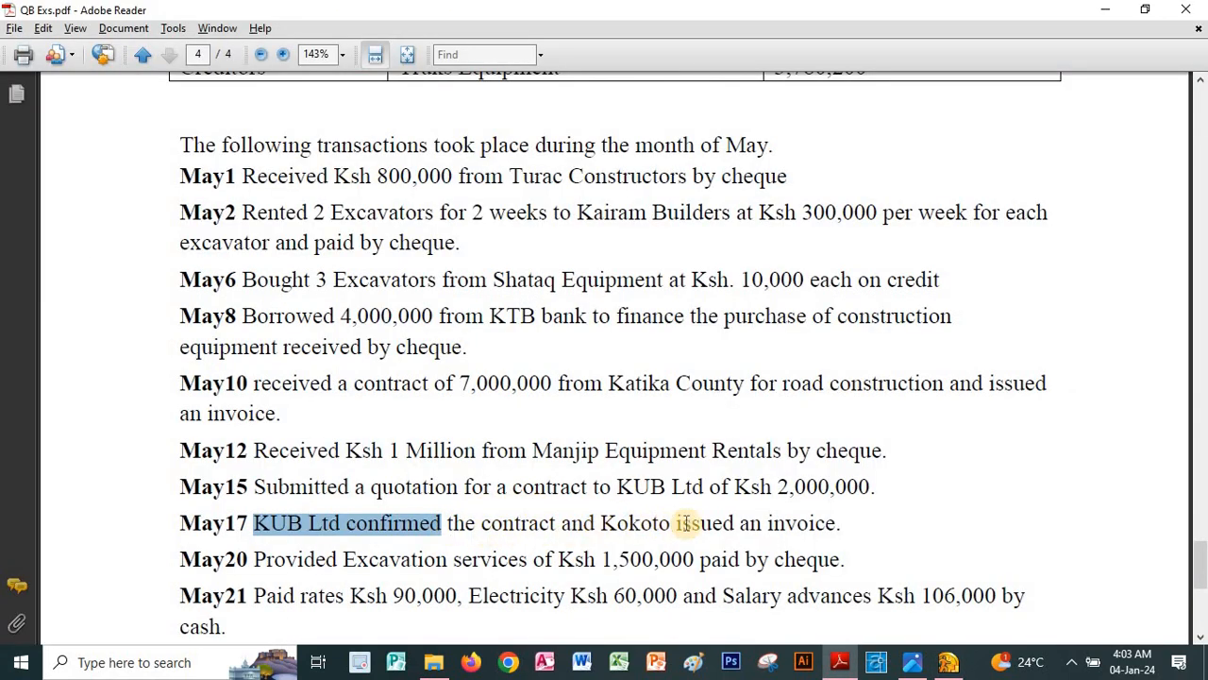
pyautogui.hotkey('alt', 'Tab')
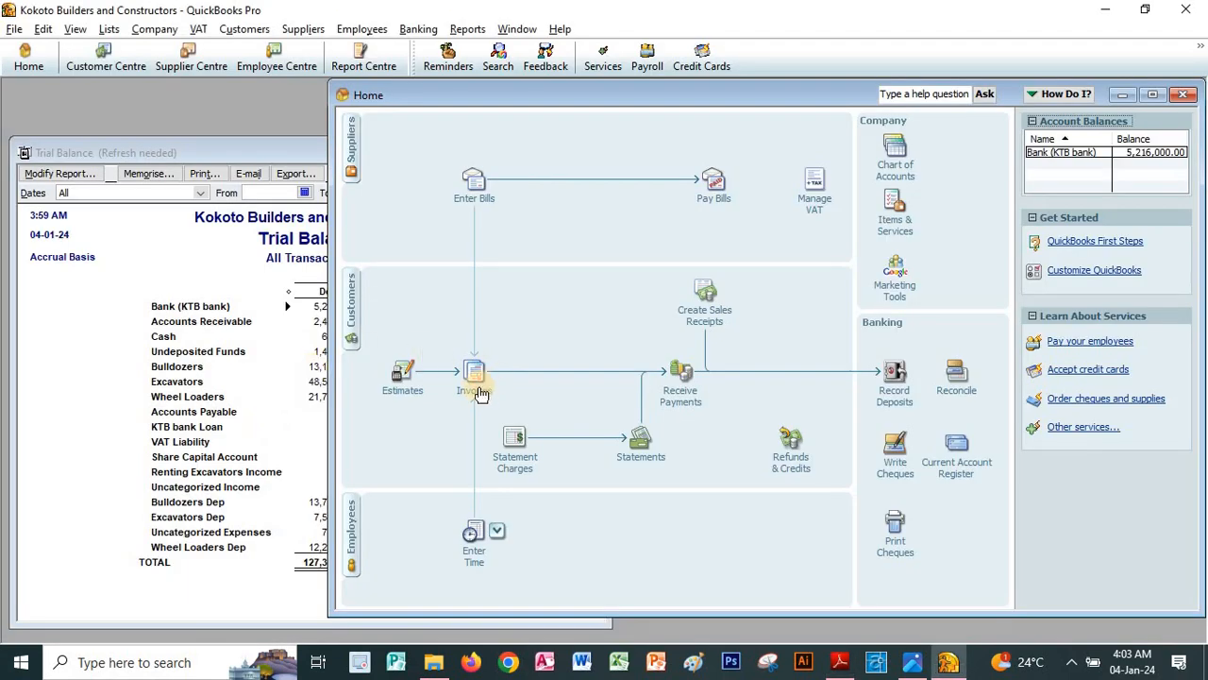
# Step: Create a KUB Ltd invoice from its available 2,000,000 road construction estimate, and save and close it
pyautogui.click(477, 391)
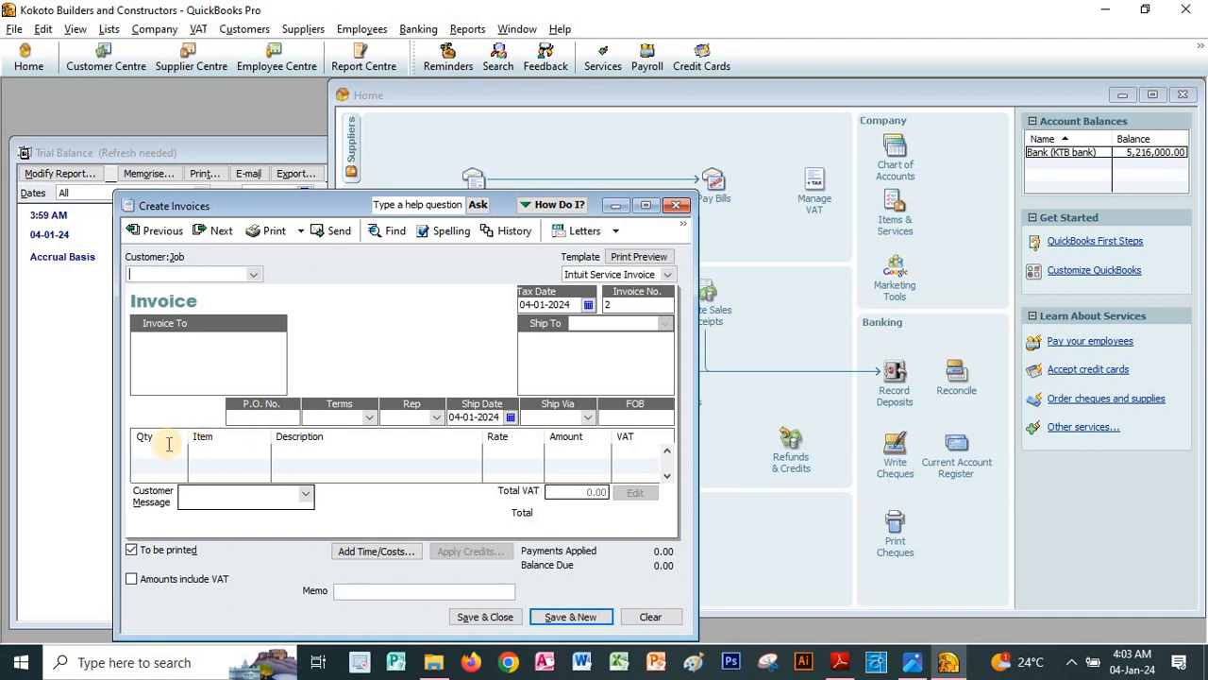
pyautogui.click(253, 275)
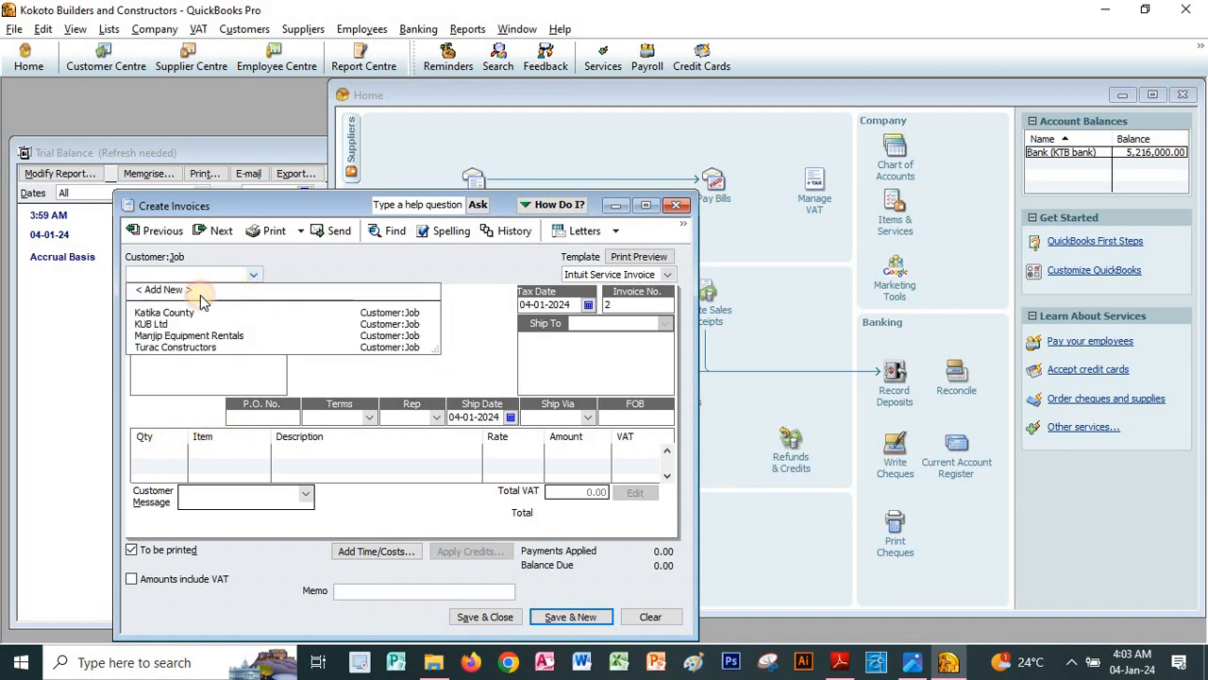
pyautogui.click(160, 326)
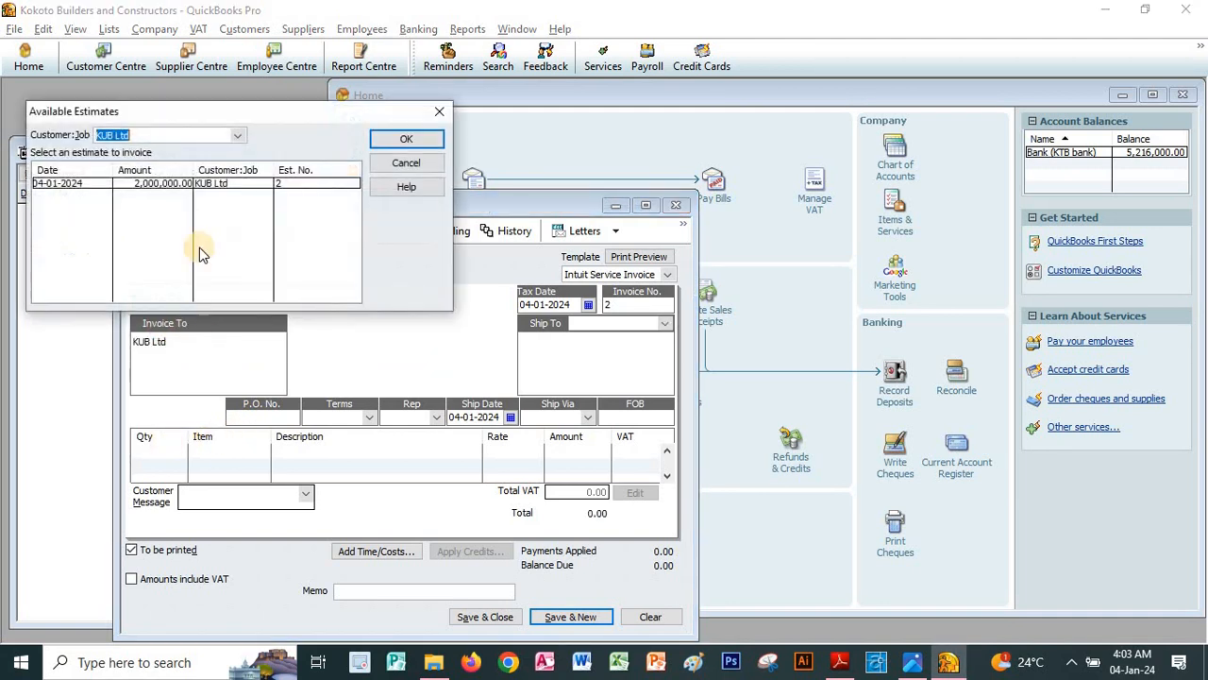
pyautogui.click(139, 239)
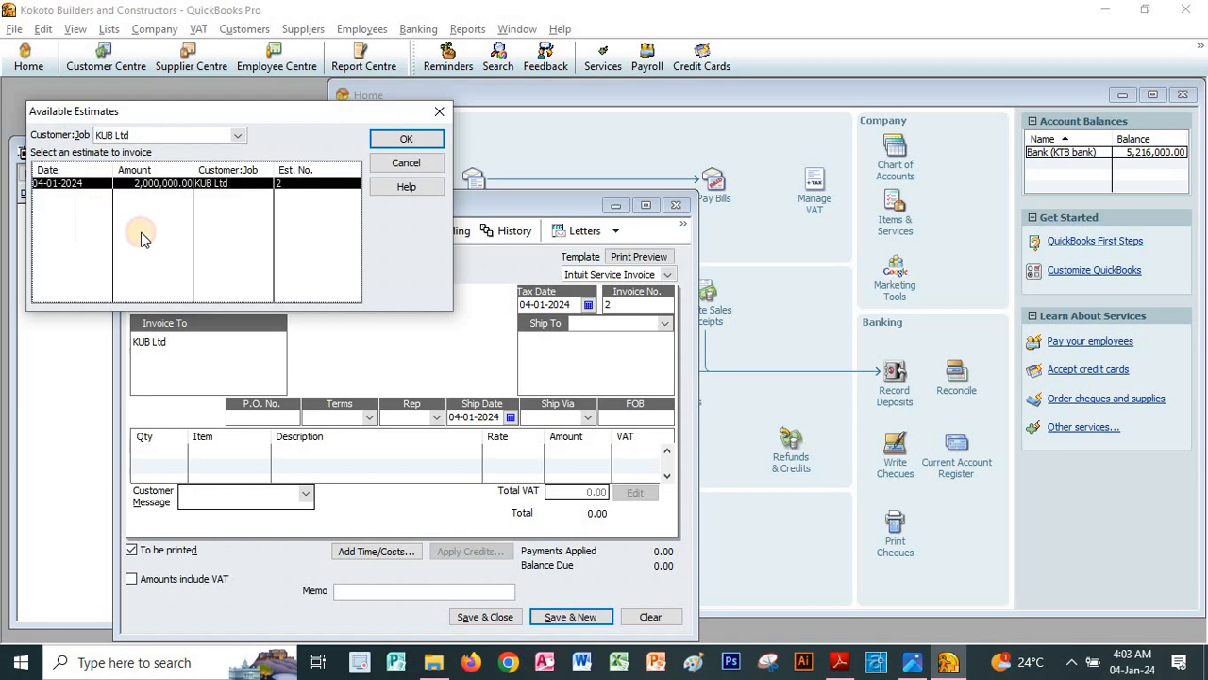
pyautogui.click(381, 140)
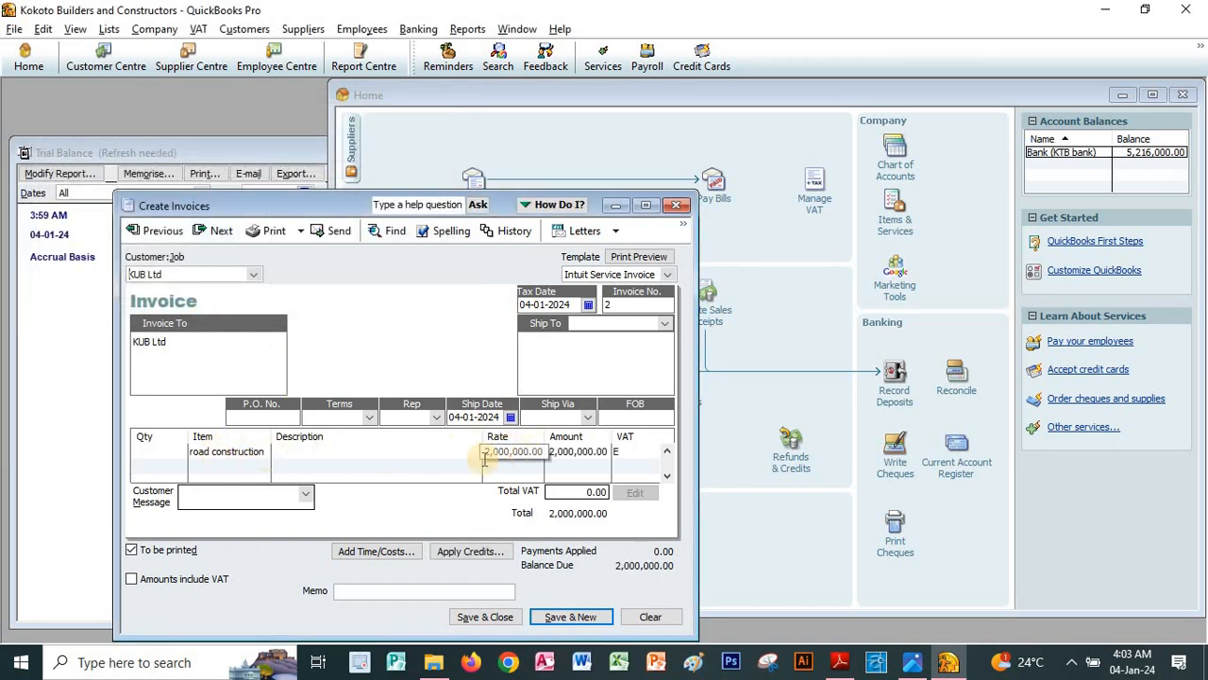
pyautogui.click(472, 617)
# Step: Switch to the exercise PDF, examine the May 20 excavation services entry and its payment method, and return to QuickBooks
pyautogui.hotkey('alt', 'Tab')
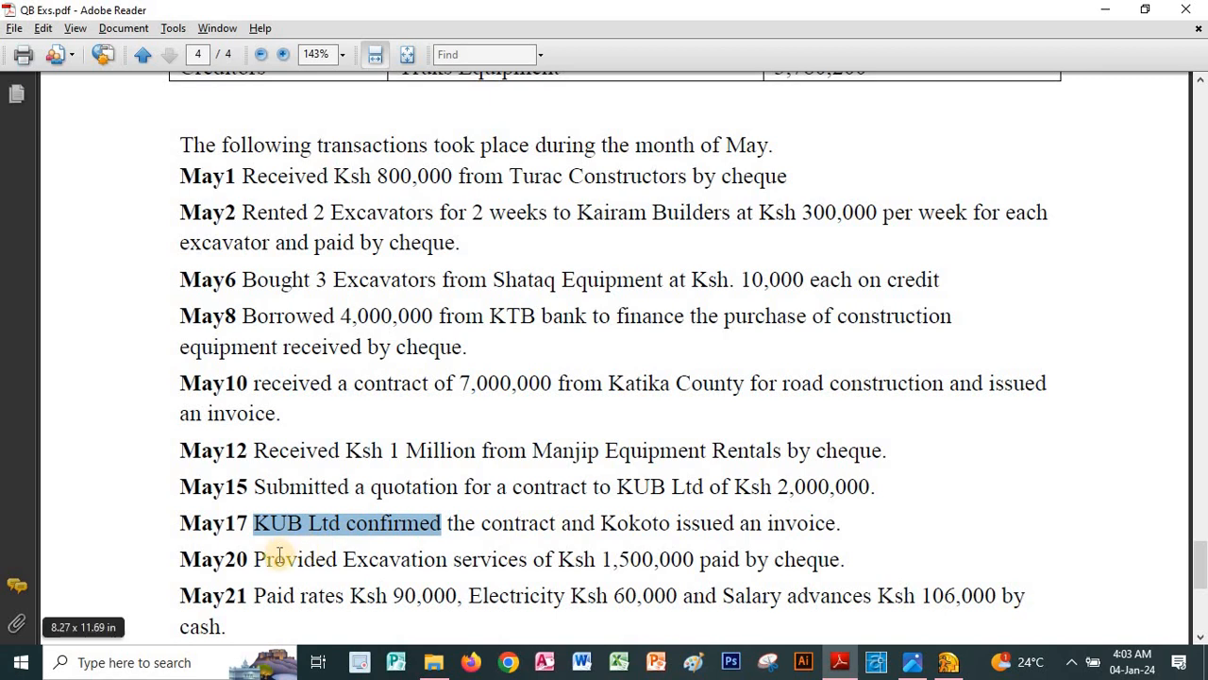
pyautogui.moveTo(253, 559); pyautogui.dragTo(528, 561)
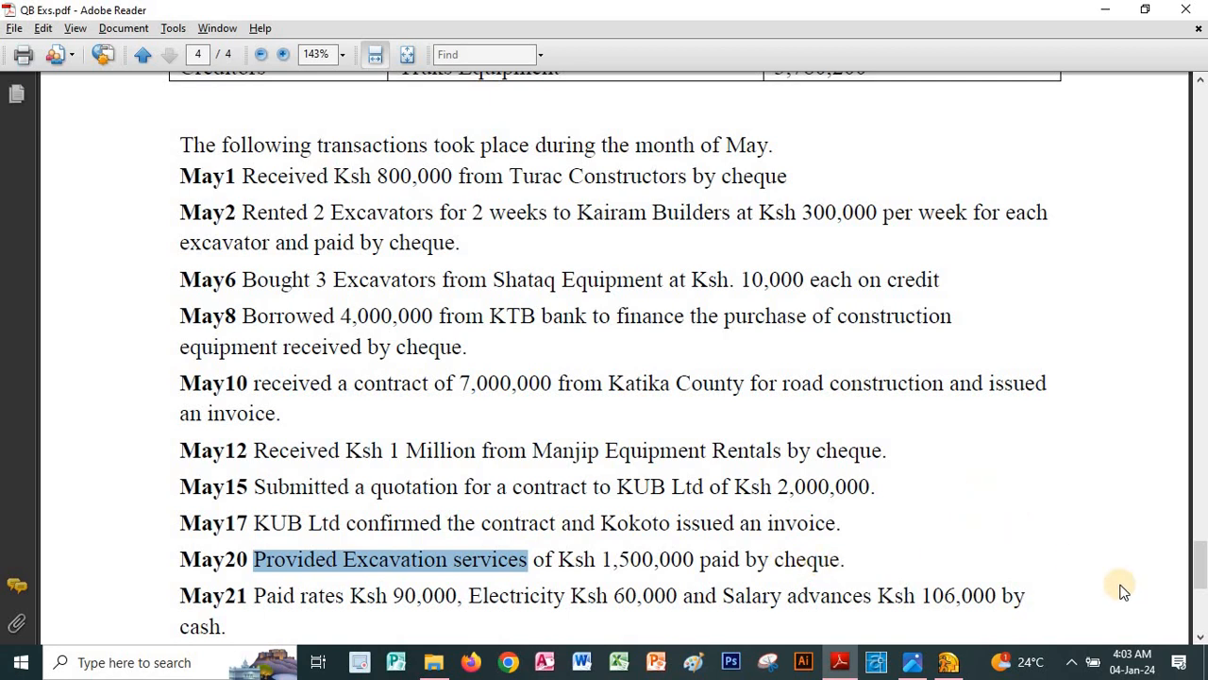
pyautogui.click(1200, 639)
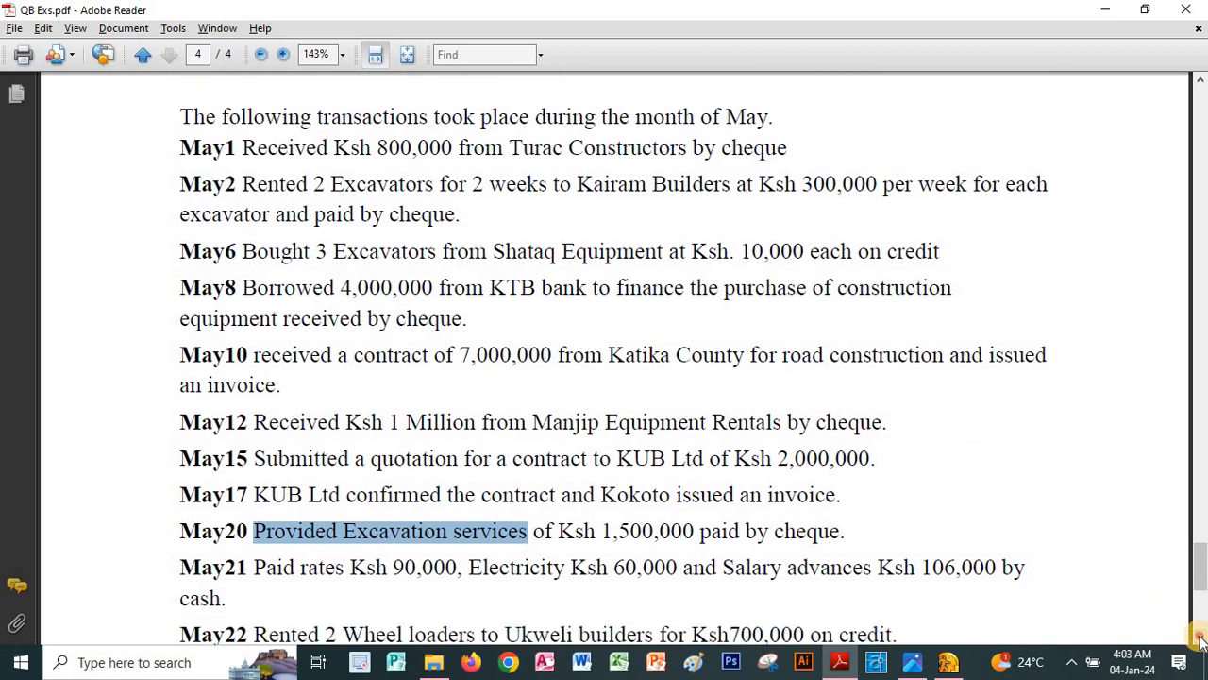
pyautogui.scroll(-6, 1200, 639)
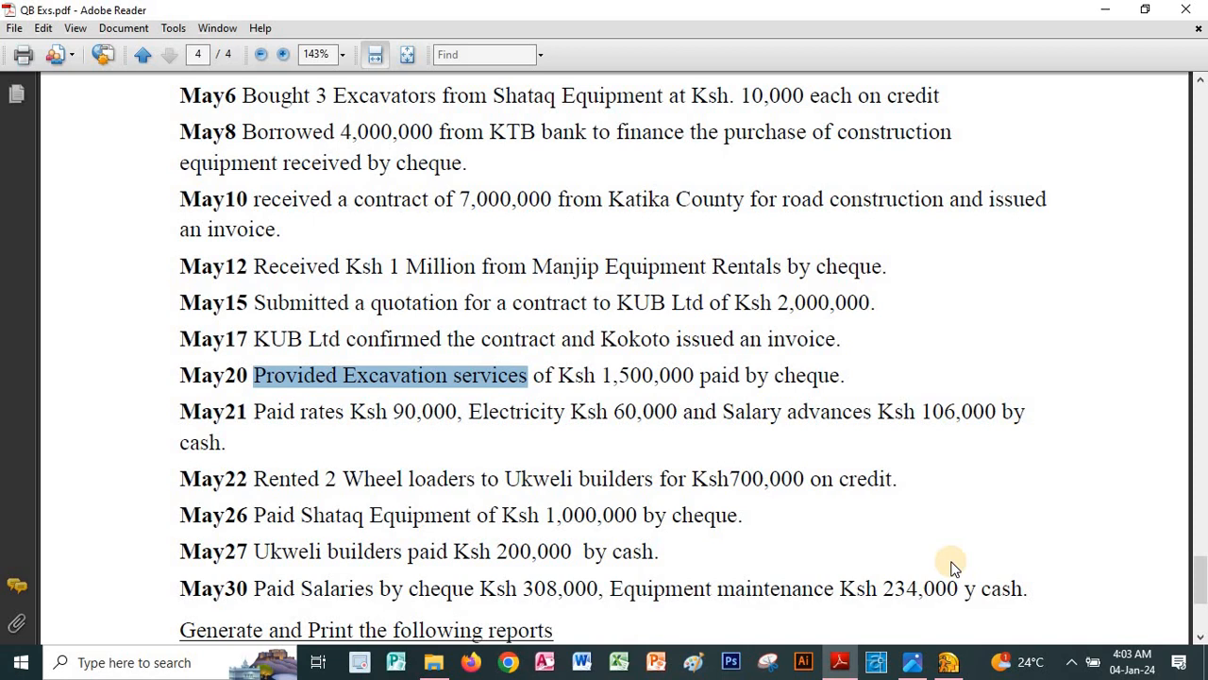
pyautogui.hotkey('alt', 'Tab')
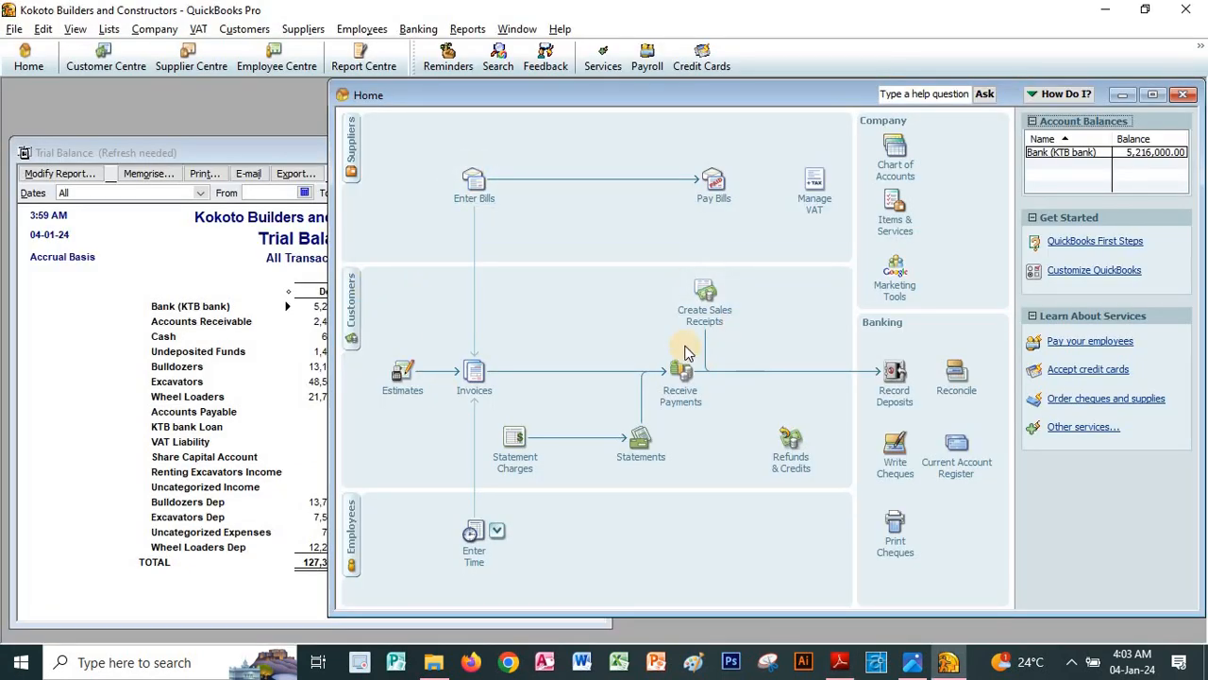
pyautogui.hotkey('alt', 'Tab')
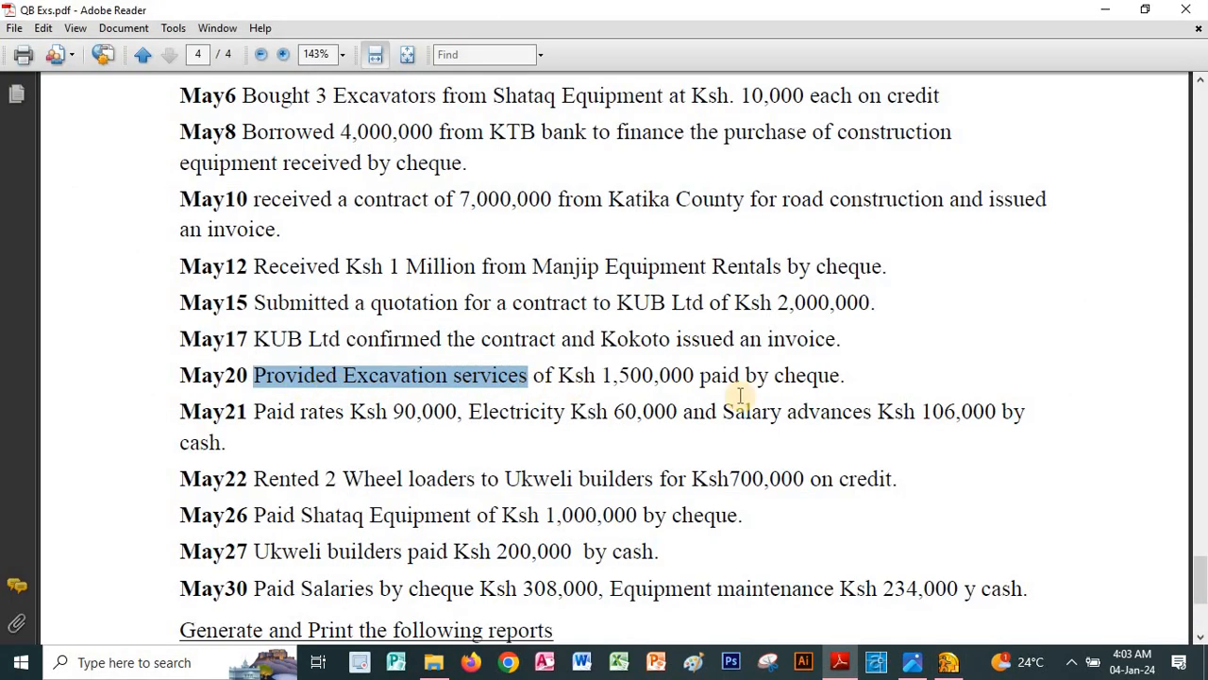
pyautogui.moveTo(699, 376); pyautogui.dragTo(845, 376)
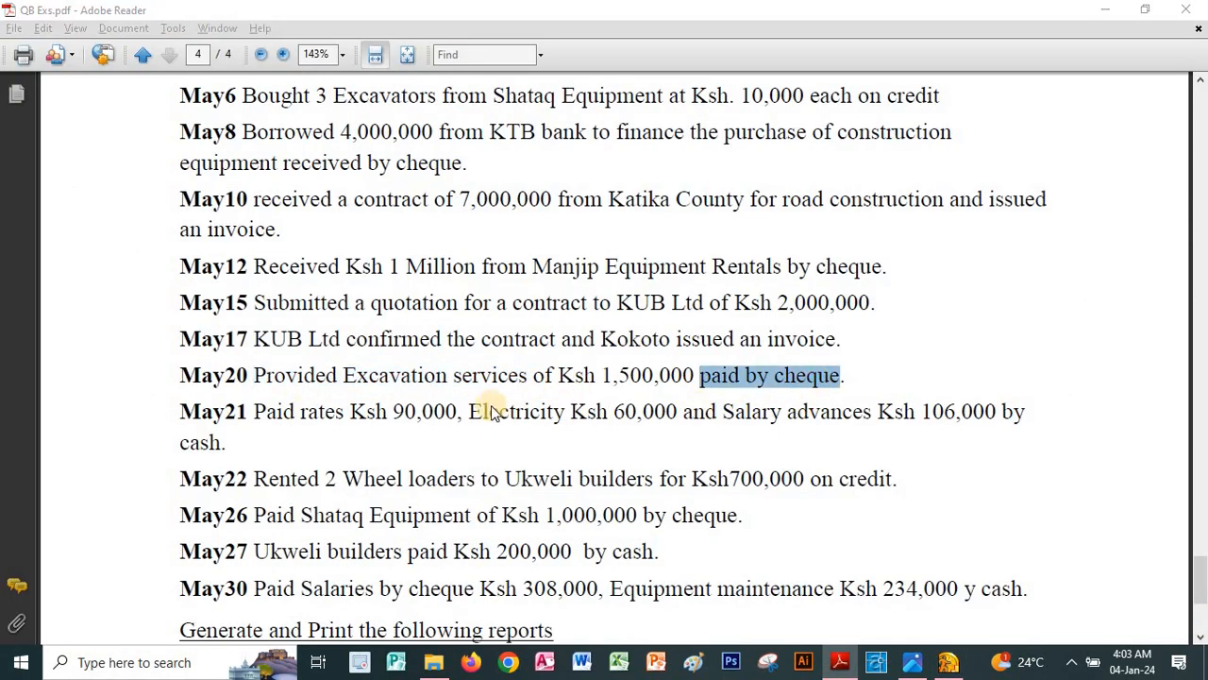
pyautogui.hotkey('alt', 'Tab')
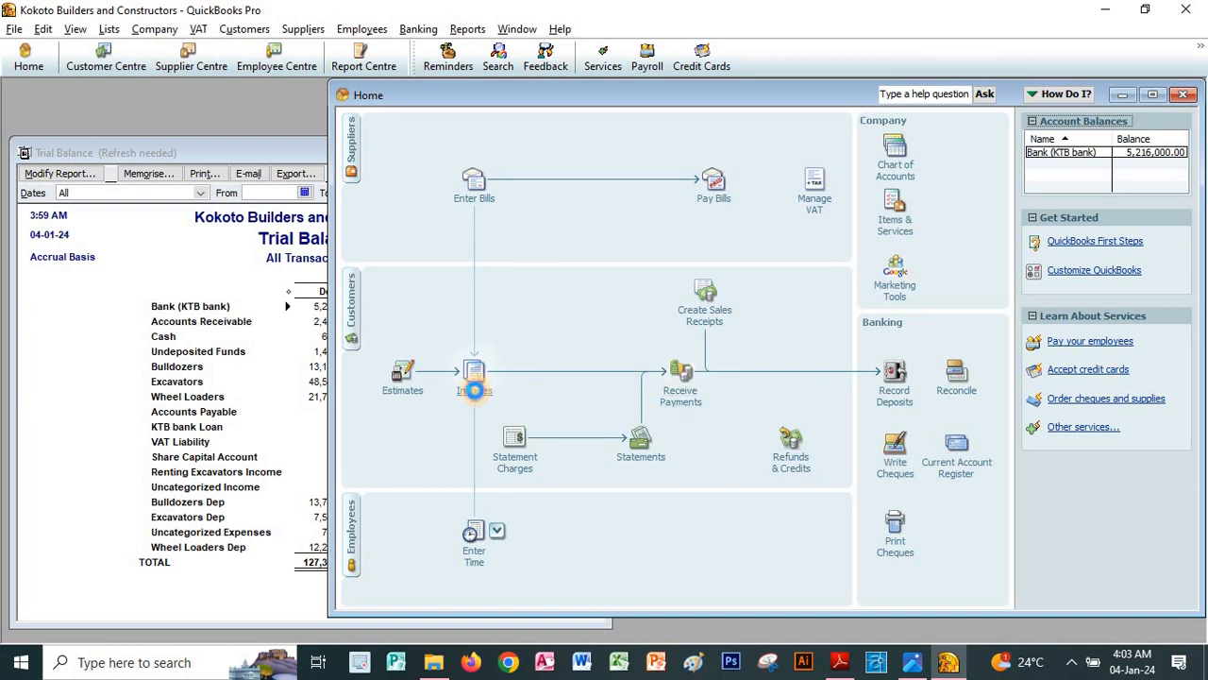
# Step: Open a new invoice and check the May 20 service description in the exercise PDF
pyautogui.click(474, 389)
pyautogui.hotkey('alt', 'Tab')
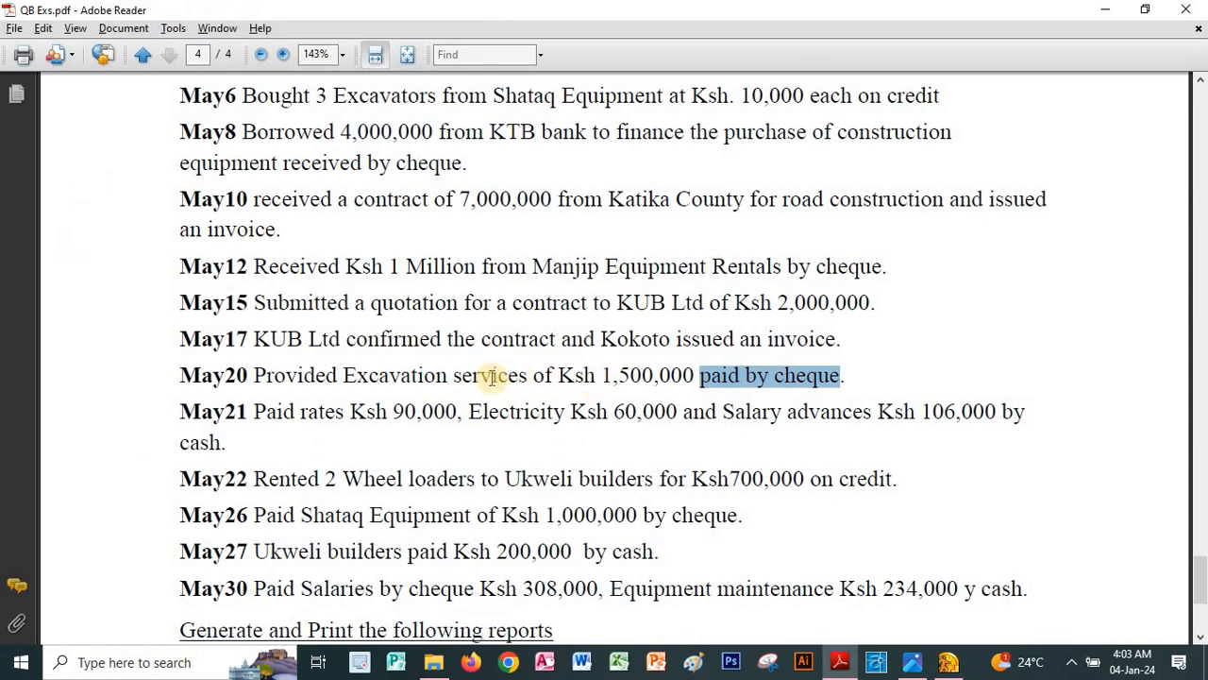
pyautogui.moveTo(346, 375); pyautogui.dragTo(489, 377)
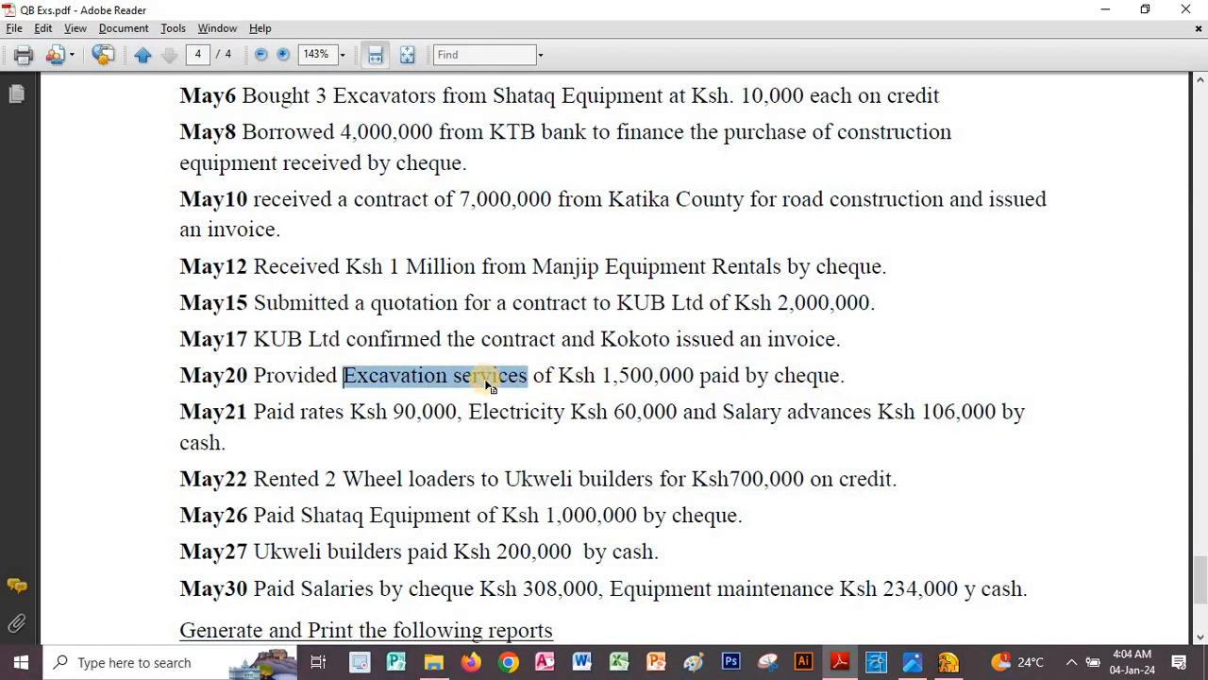
pyautogui.hotkey('alt', 'Tab')
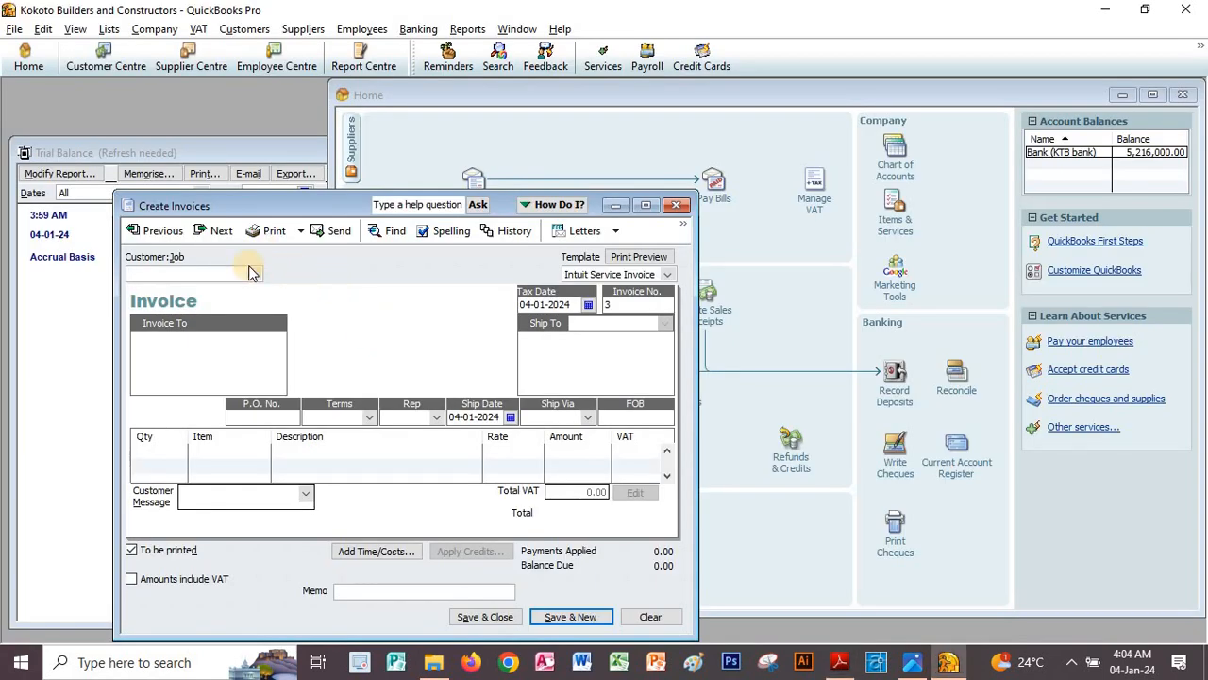
# Step: Start a new service item from the invoice's first line and name it "Excavation services"
pyautogui.click(253, 274)
pyautogui.click(249, 273)
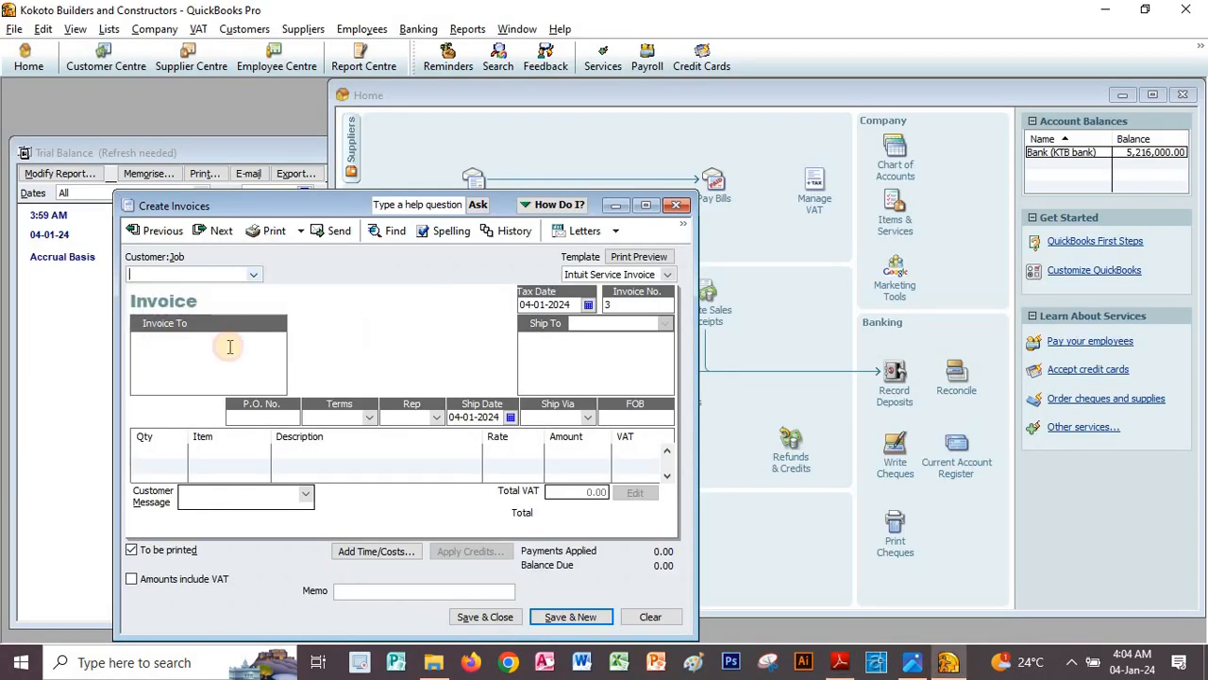
pyautogui.click(227, 453)
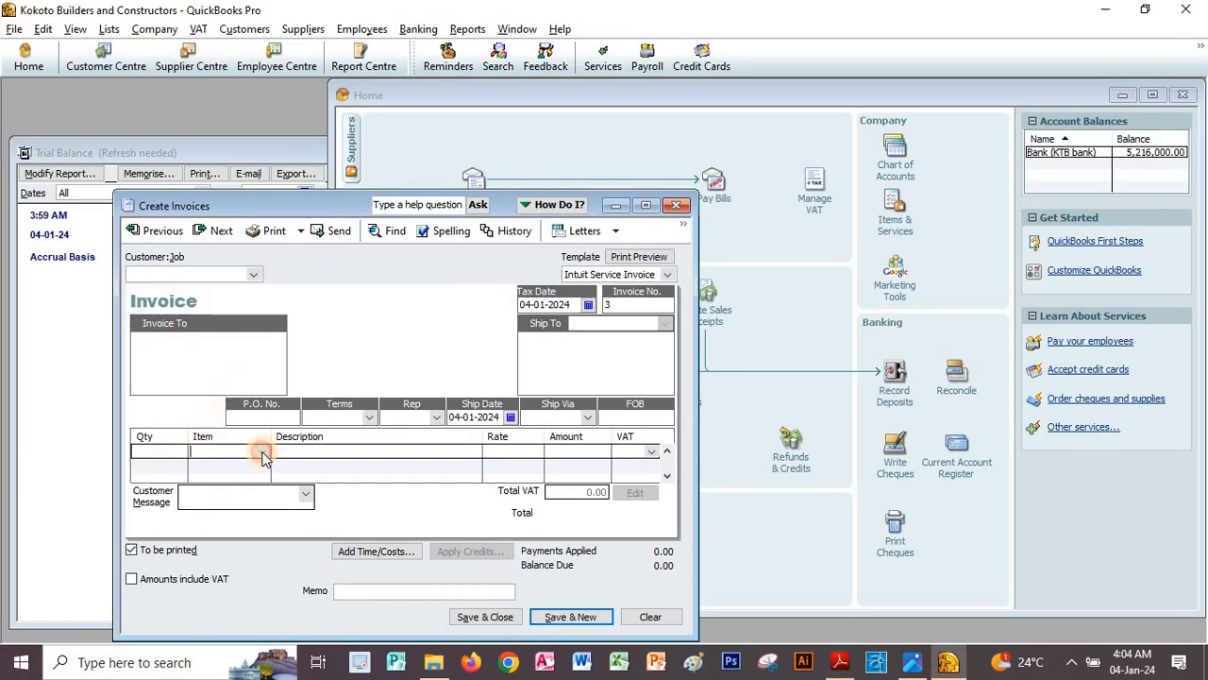
pyautogui.click(262, 453)
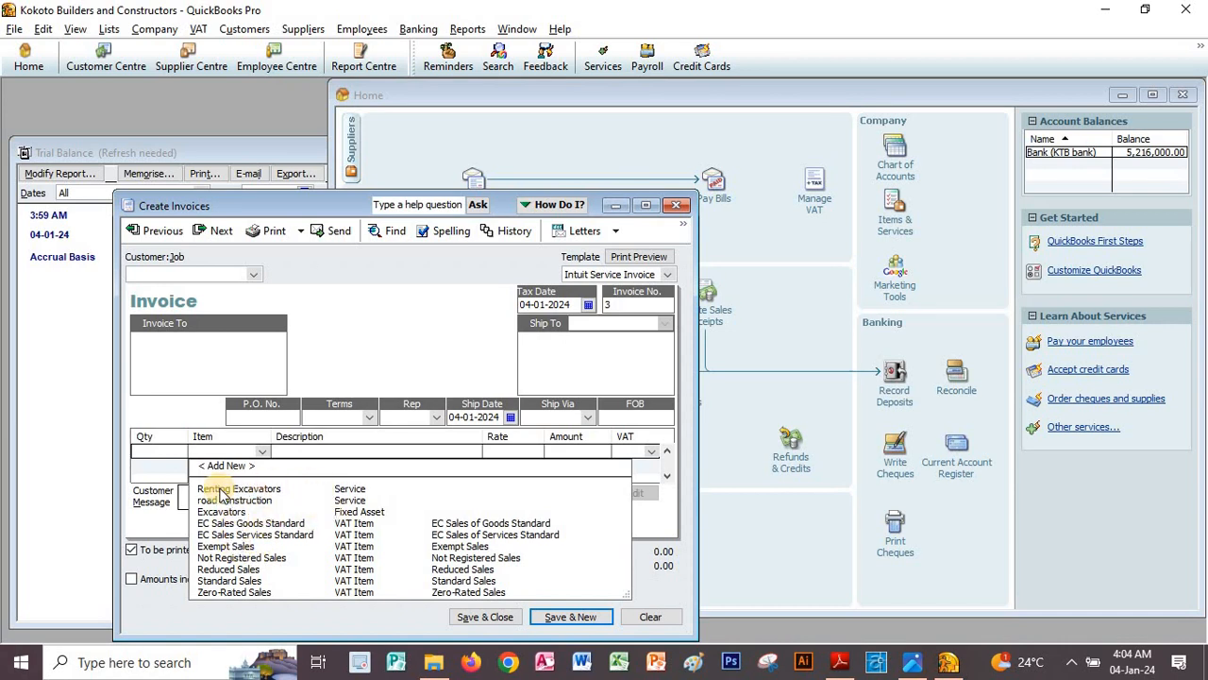
pyautogui.click(248, 466)
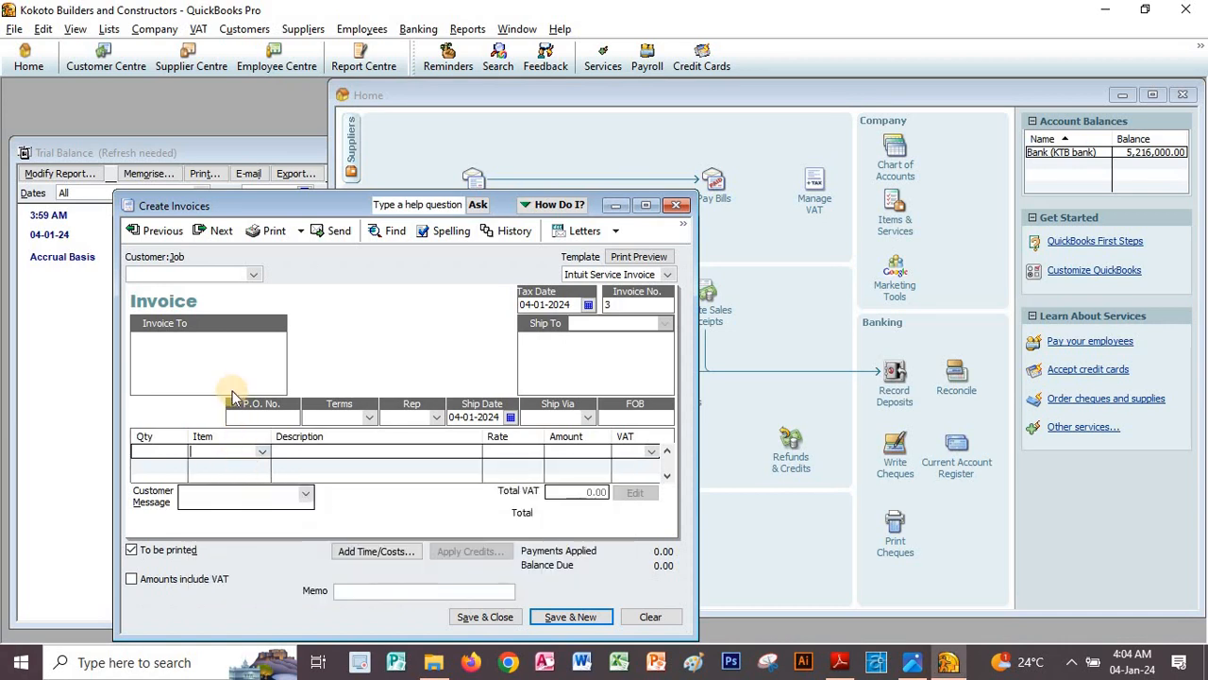
pyautogui.click(110, 217)
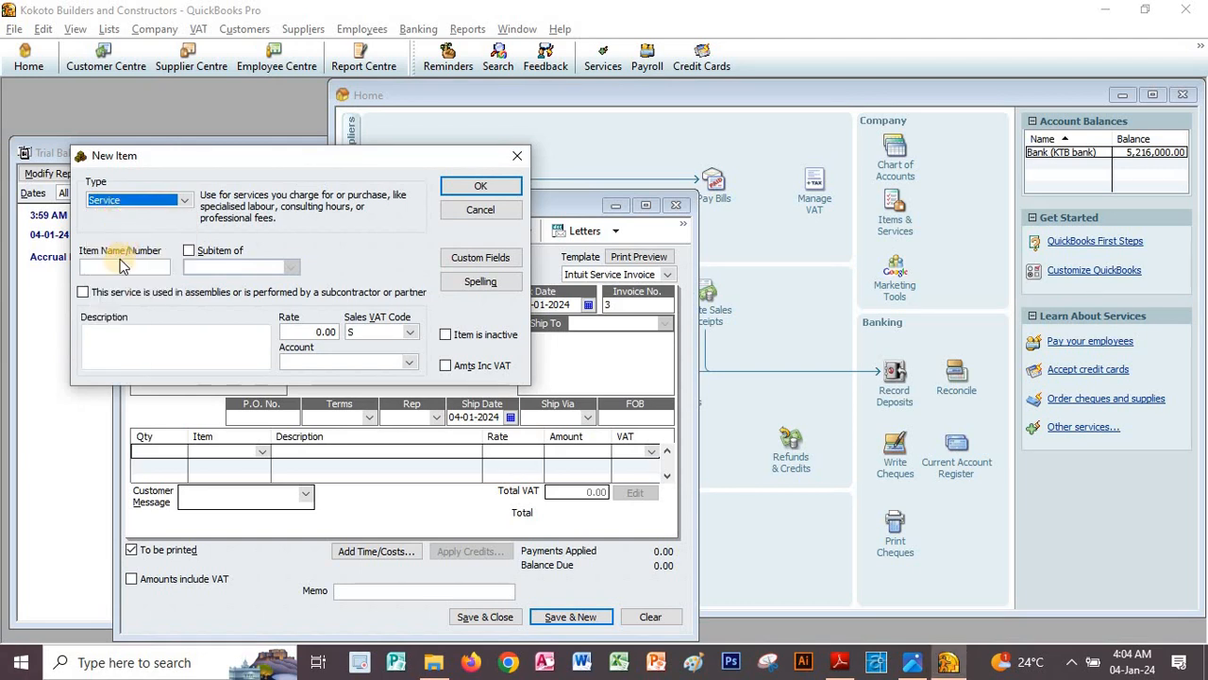
pyautogui.click(115, 267)
pyautogui.write('Excavation services')
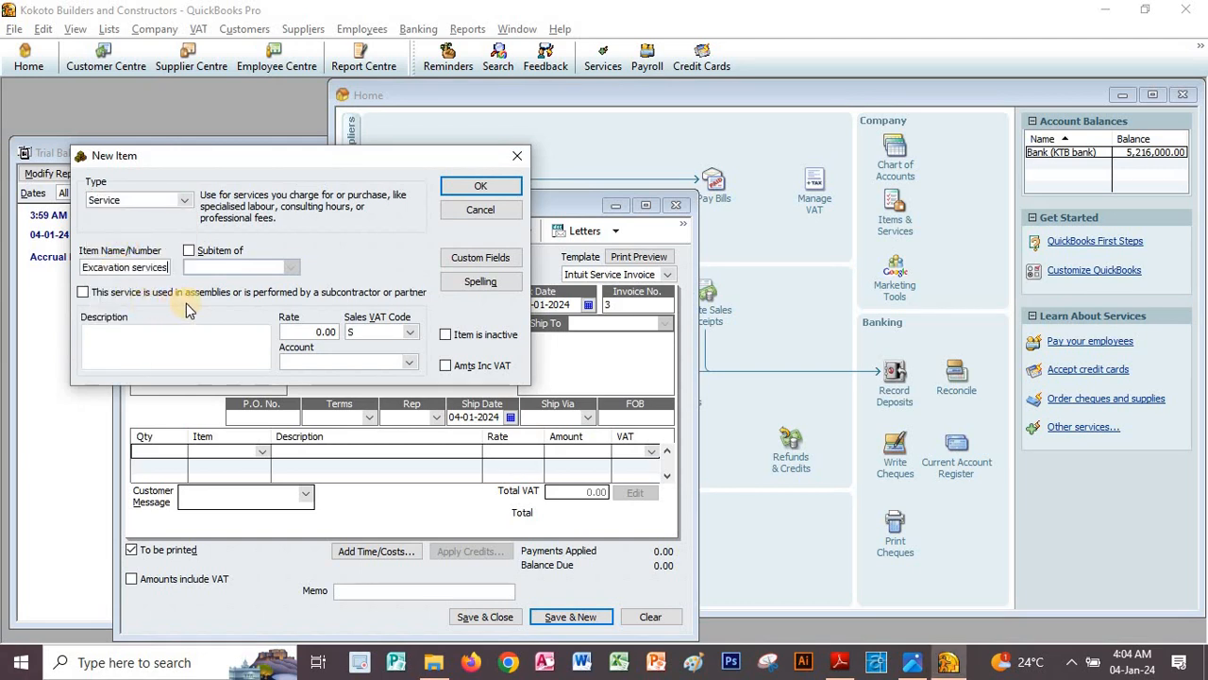
# Step: Copy the May 20 amount of 1,500,000 from the PDF into the new item's rate and set its sales VAT code to E
pyautogui.click(312, 325)
pyautogui.hotkey('alt', 'Tab')
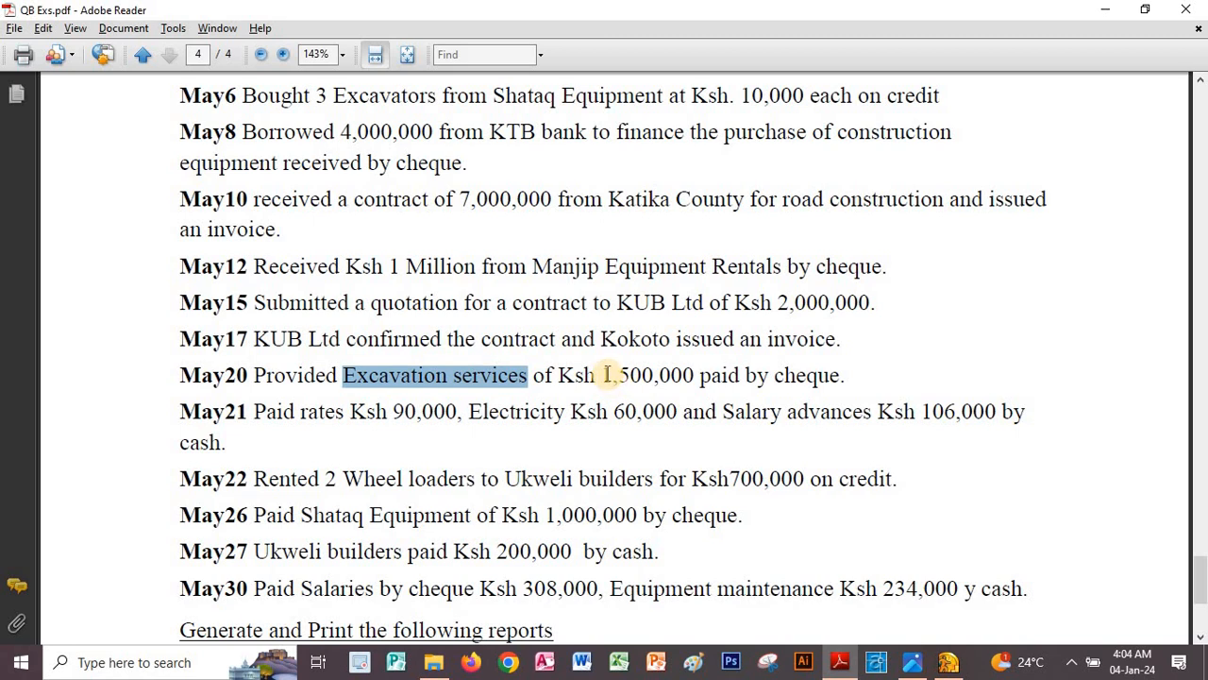
pyautogui.moveTo(610, 375); pyautogui.dragTo(696, 375)
pyautogui.hotkey('ctrl', 'c')
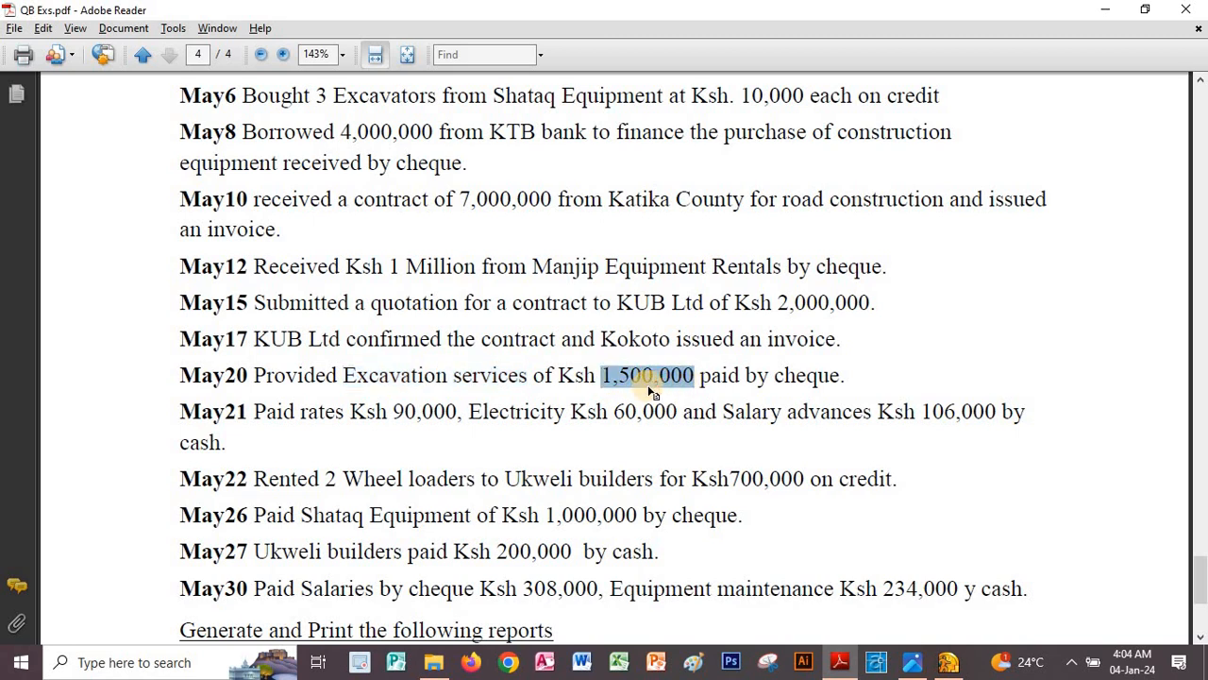
pyautogui.hotkey('alt', 'Tab')
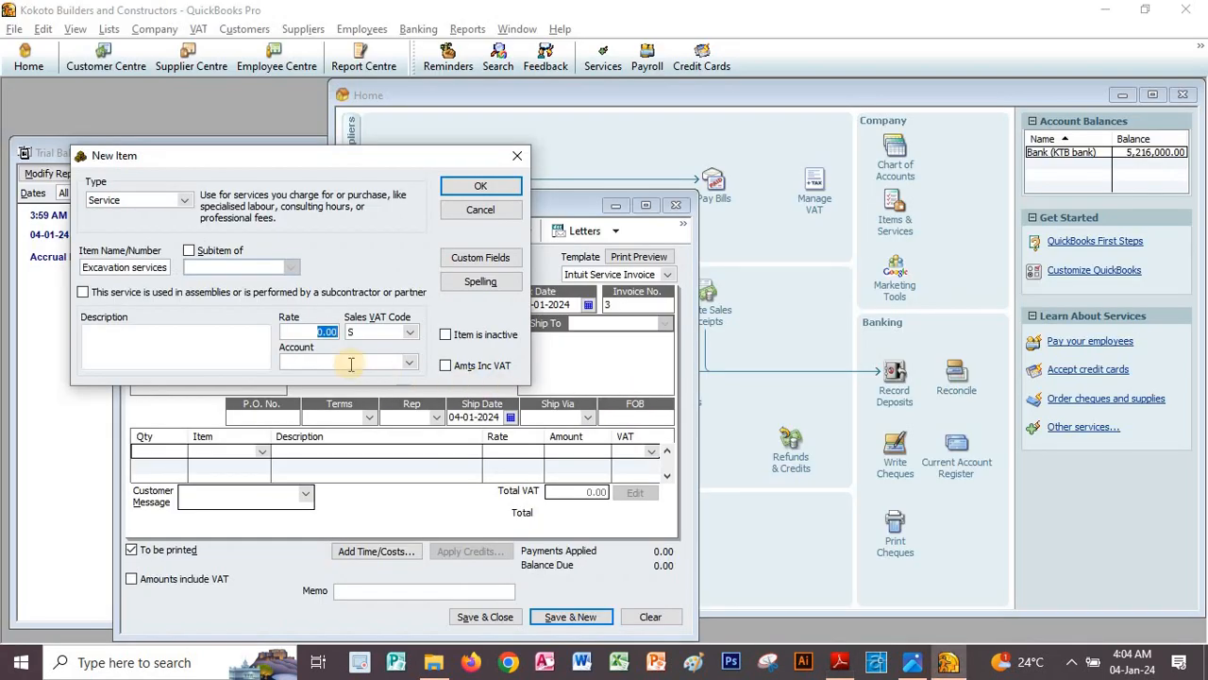
pyautogui.hotkey('ctrl', 'v')
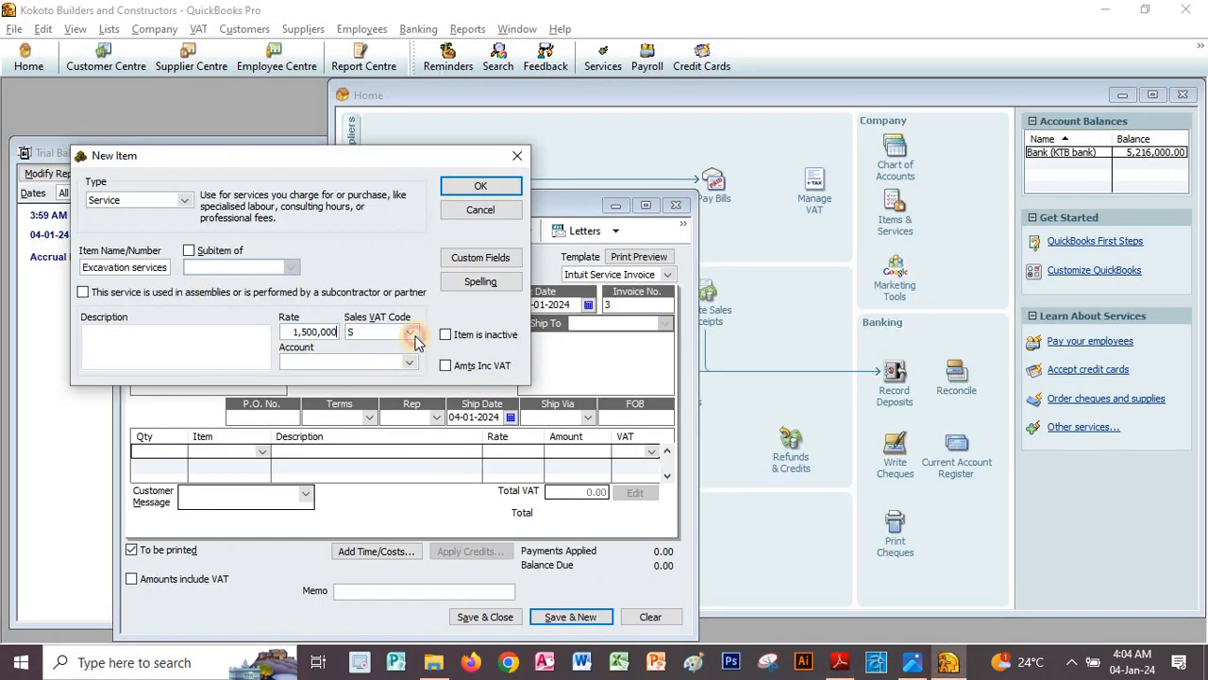
pyautogui.click(412, 331)
pyautogui.click(399, 360)
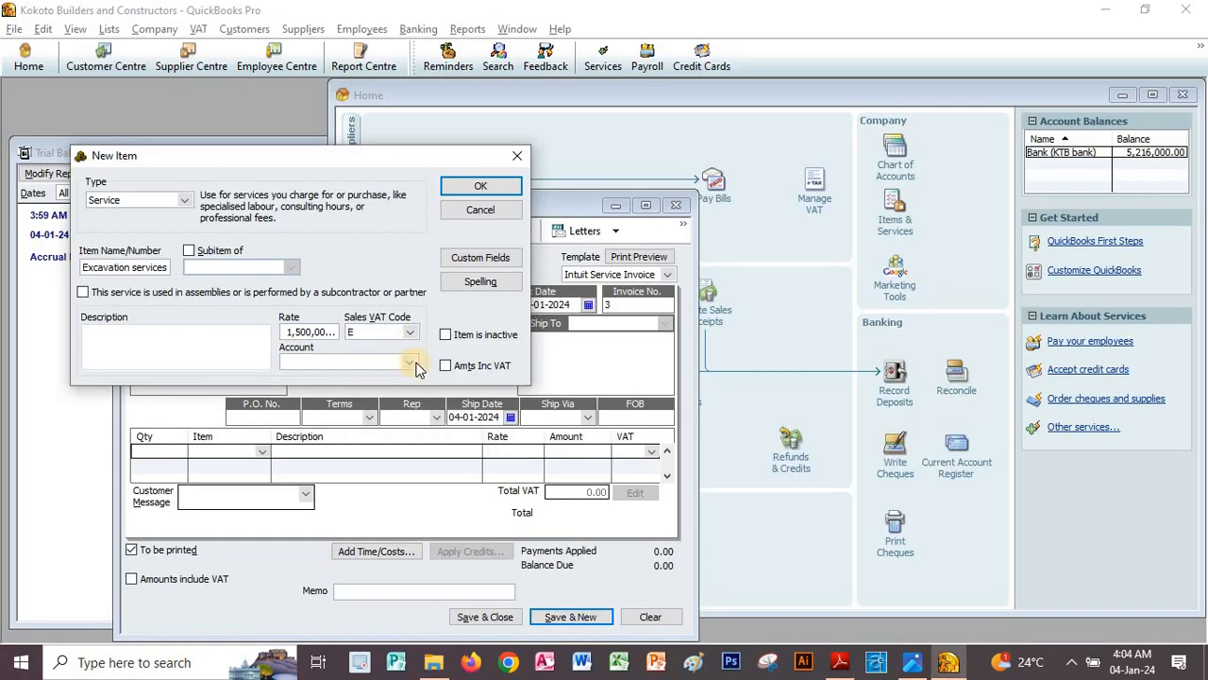
pyautogui.click(412, 362)
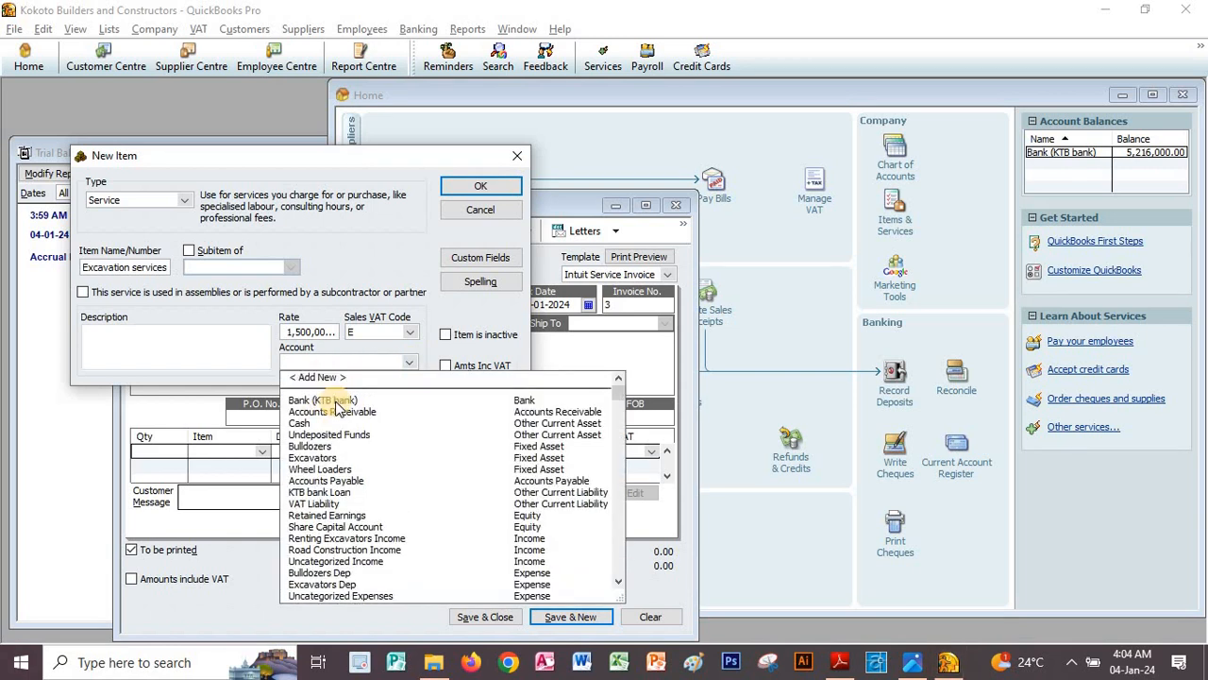
pyautogui.click(325, 378)
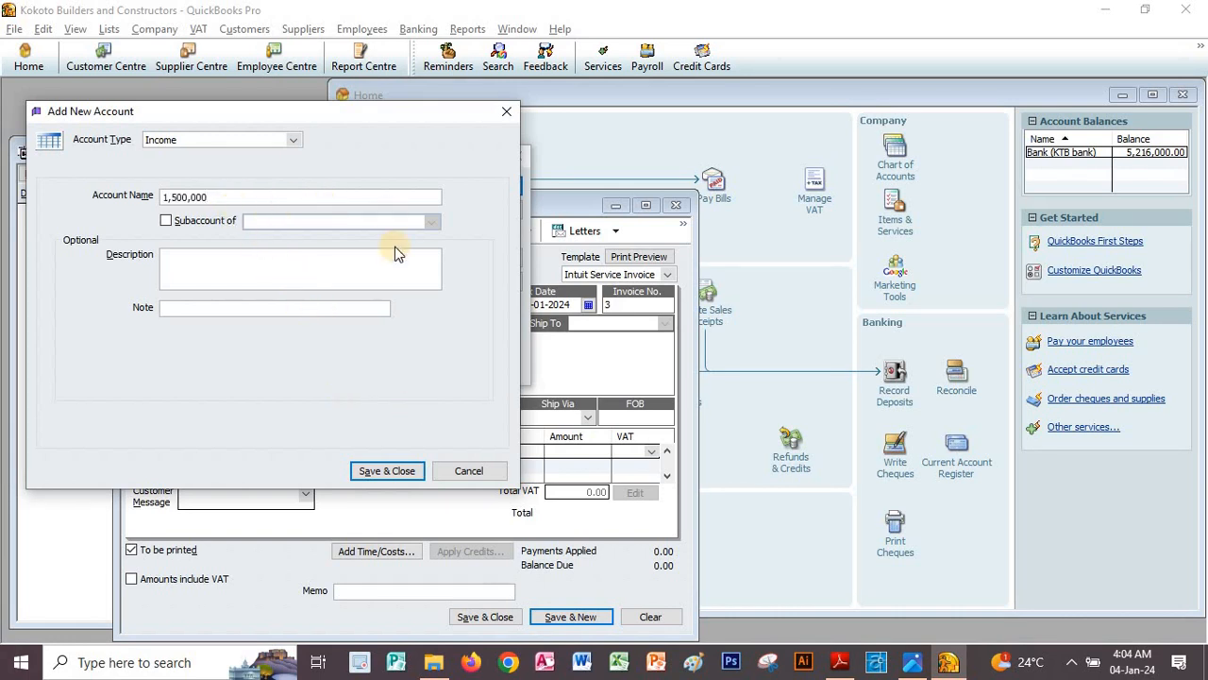
pyautogui.click(469, 470)
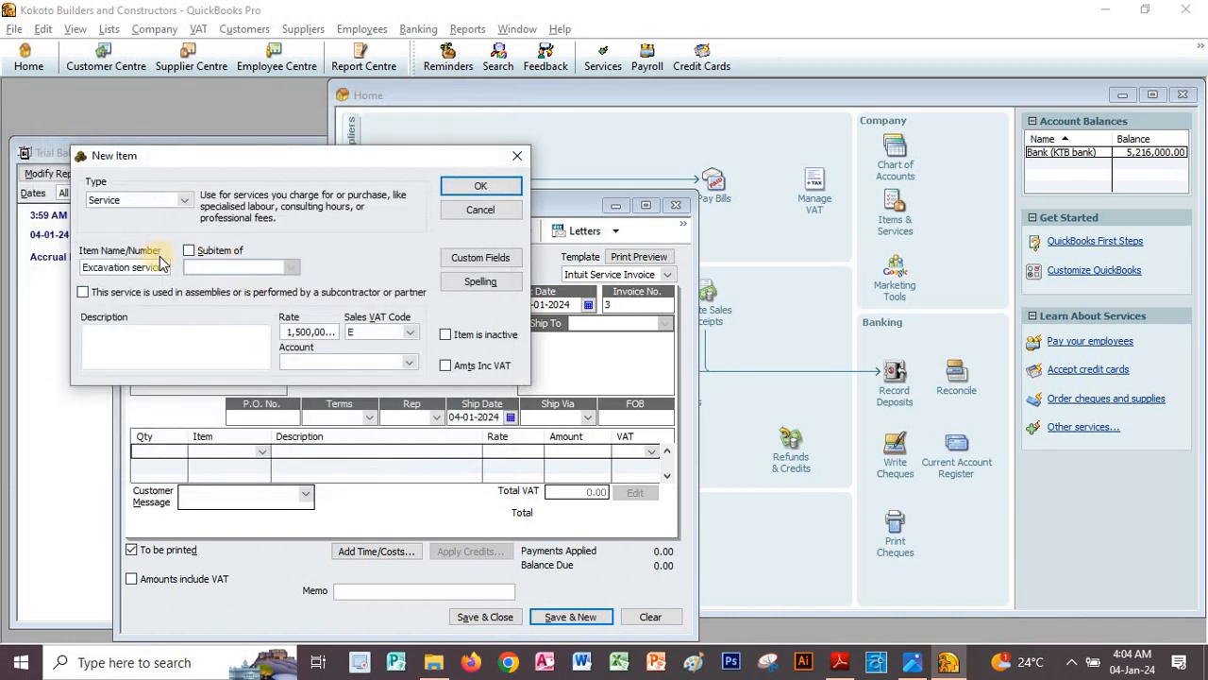
# Step: Create an income account named "Excavation services Income" based on the item's name and assign it to the new item
pyautogui.moveTo(168, 266); pyautogui.dragTo(54, 266)
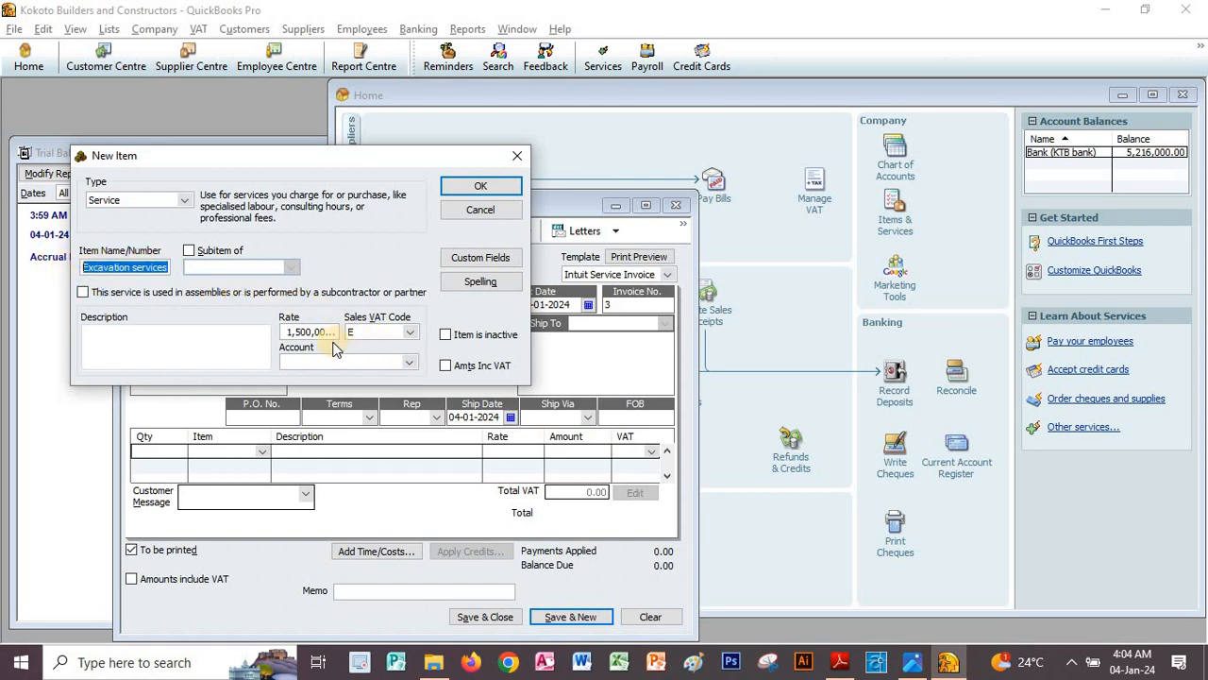
pyautogui.click(409, 362)
pyautogui.scroll(1, 323, 401)
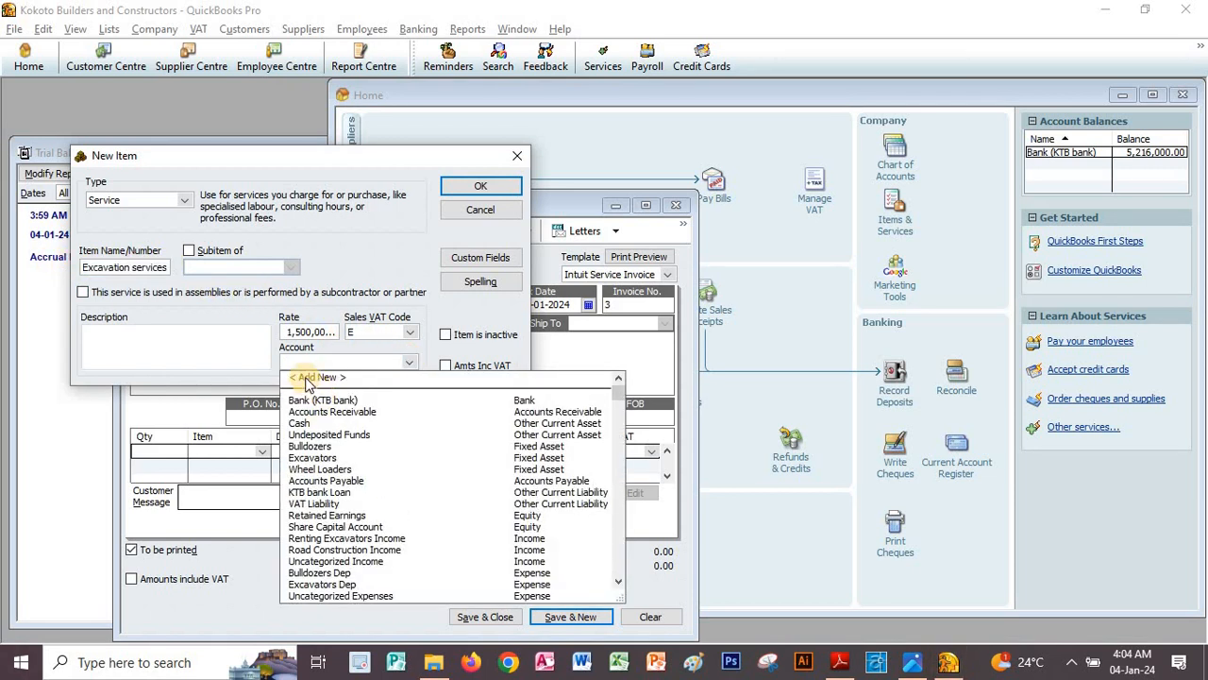
pyautogui.click(310, 376)
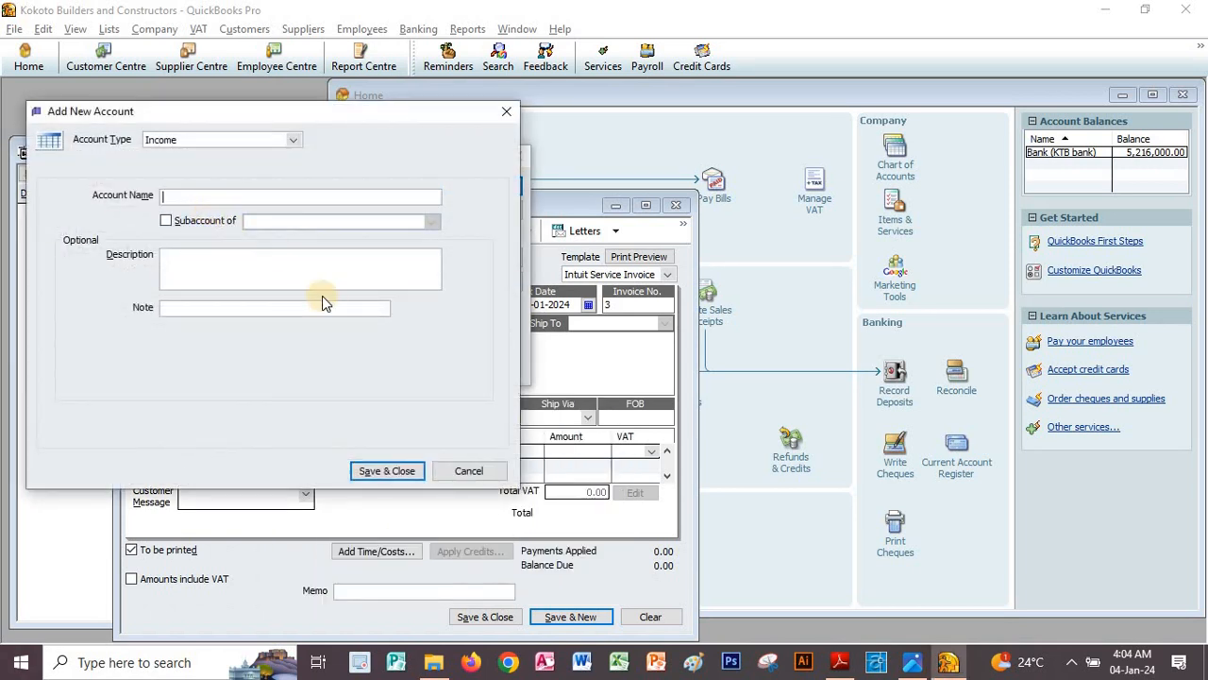
pyautogui.write('Excavation services Income')
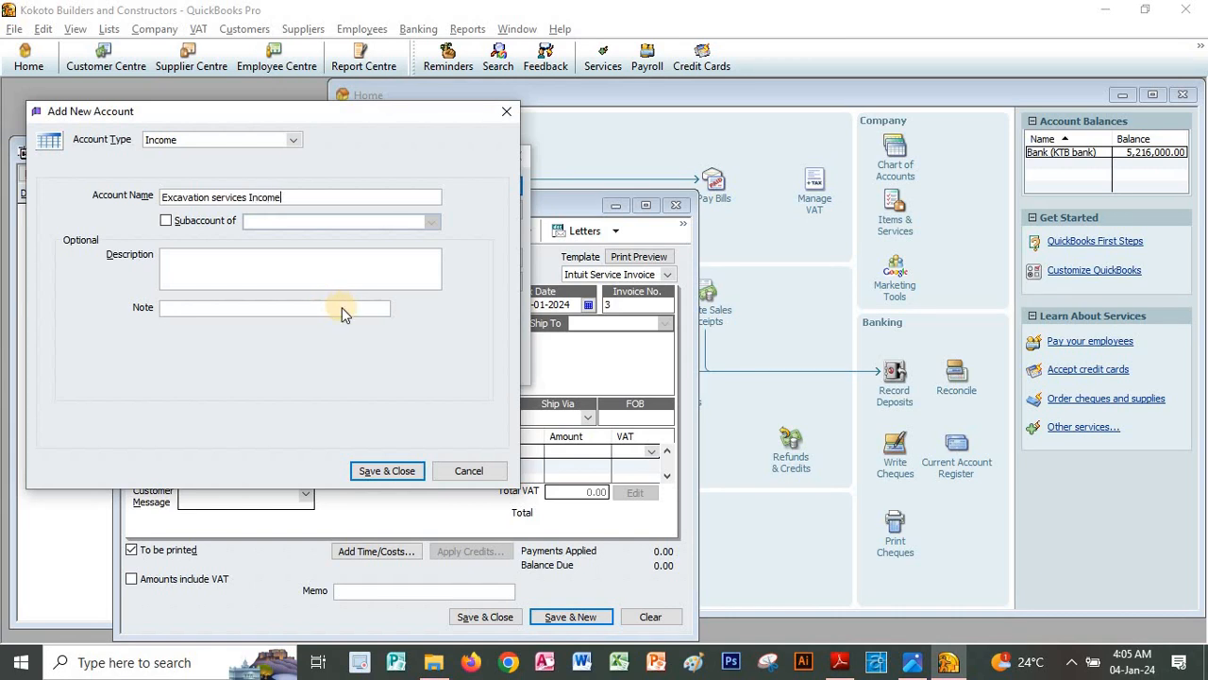
pyautogui.click(380, 469)
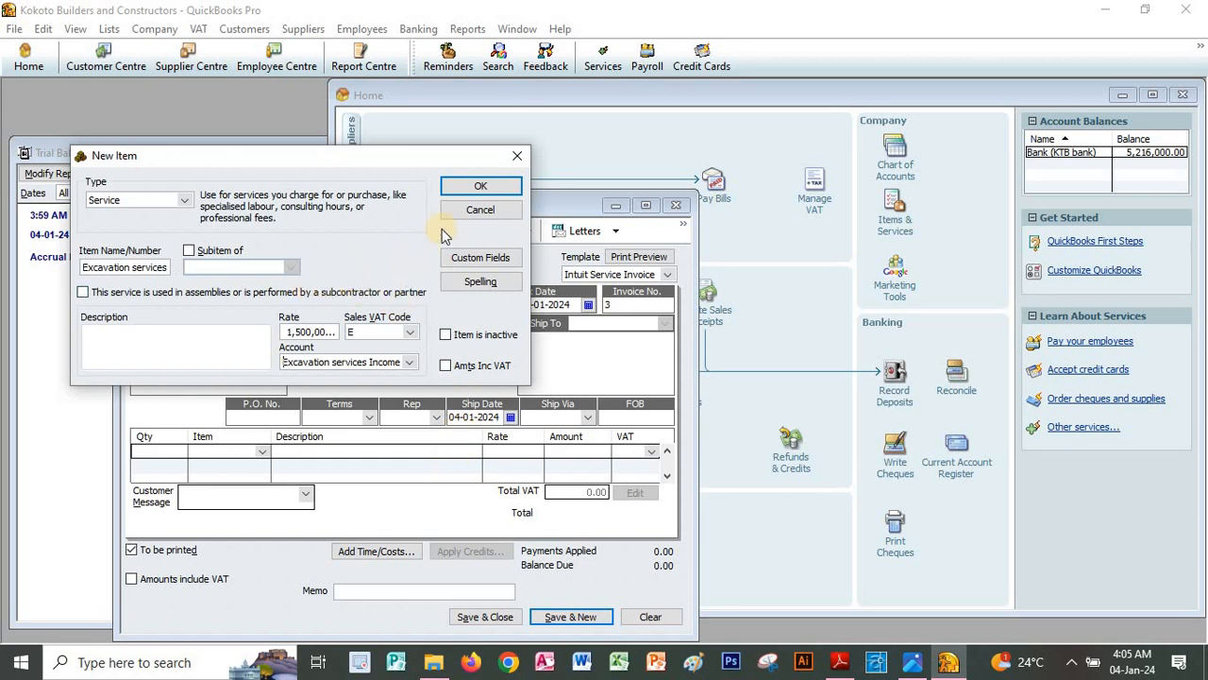
# Step: Save the Excavation services item into the invoice, try to save the invoice, and check the May 20 PDF entry for a customer
pyautogui.click(478, 187)
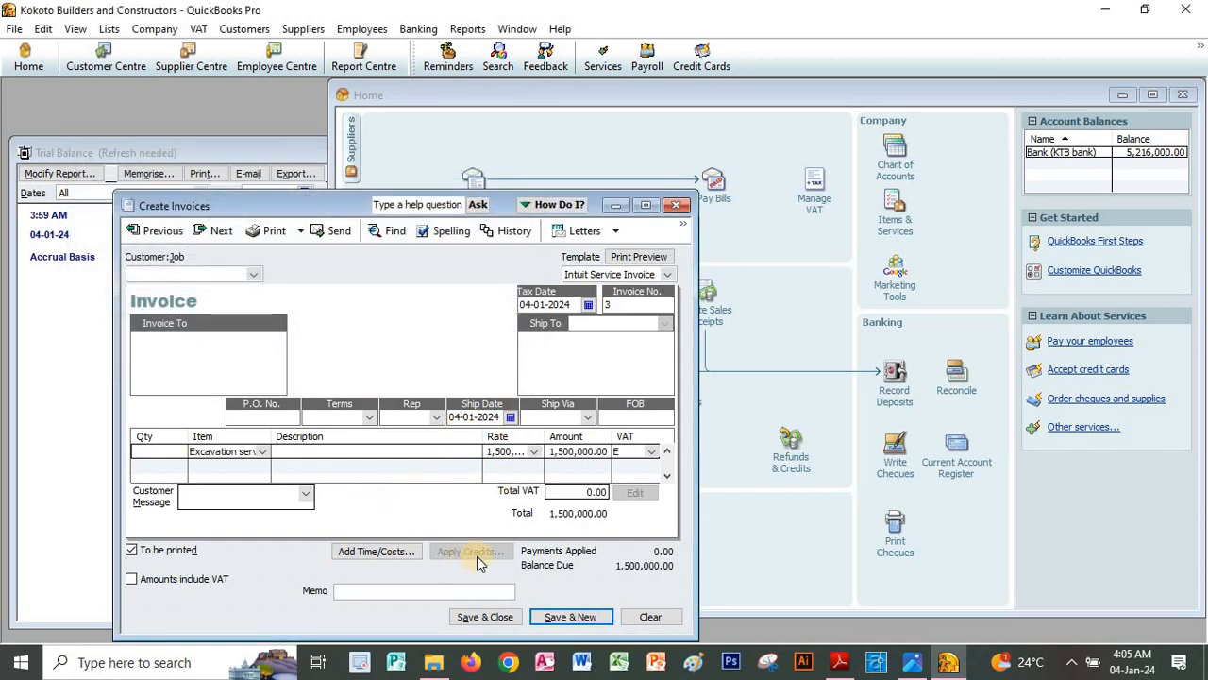
pyautogui.click(484, 617)
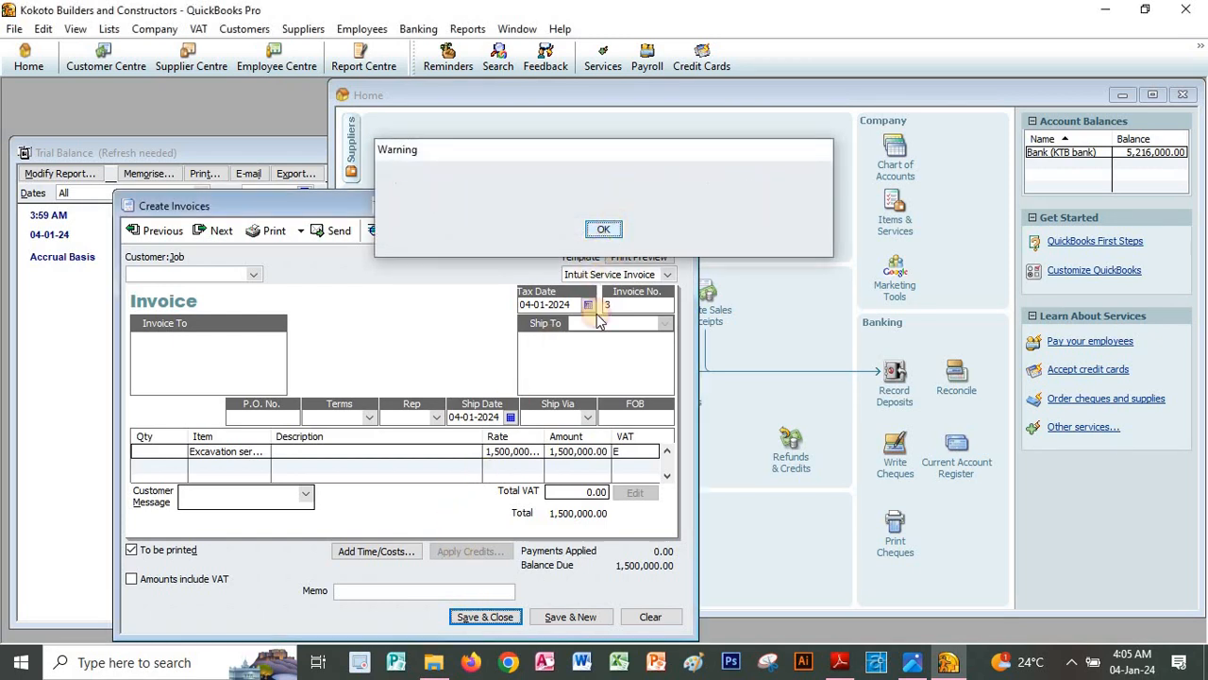
pyautogui.hotkey('alt', 'Tab')
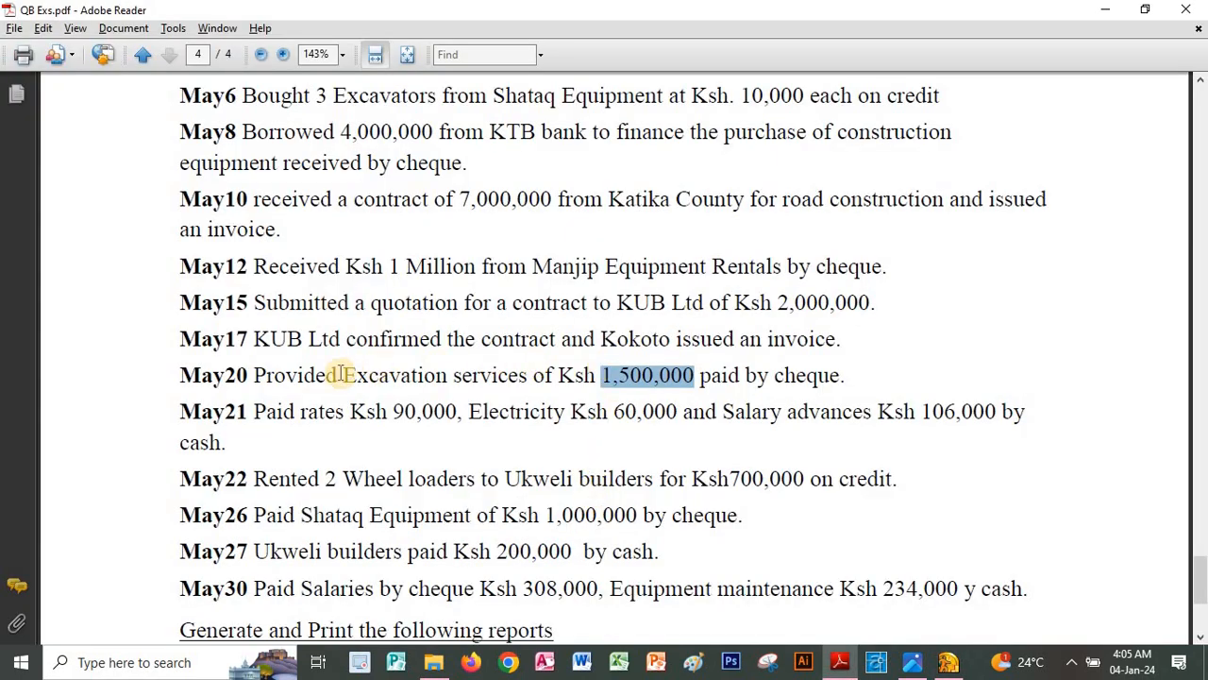
pyautogui.hotkey('alt', 'Tab')
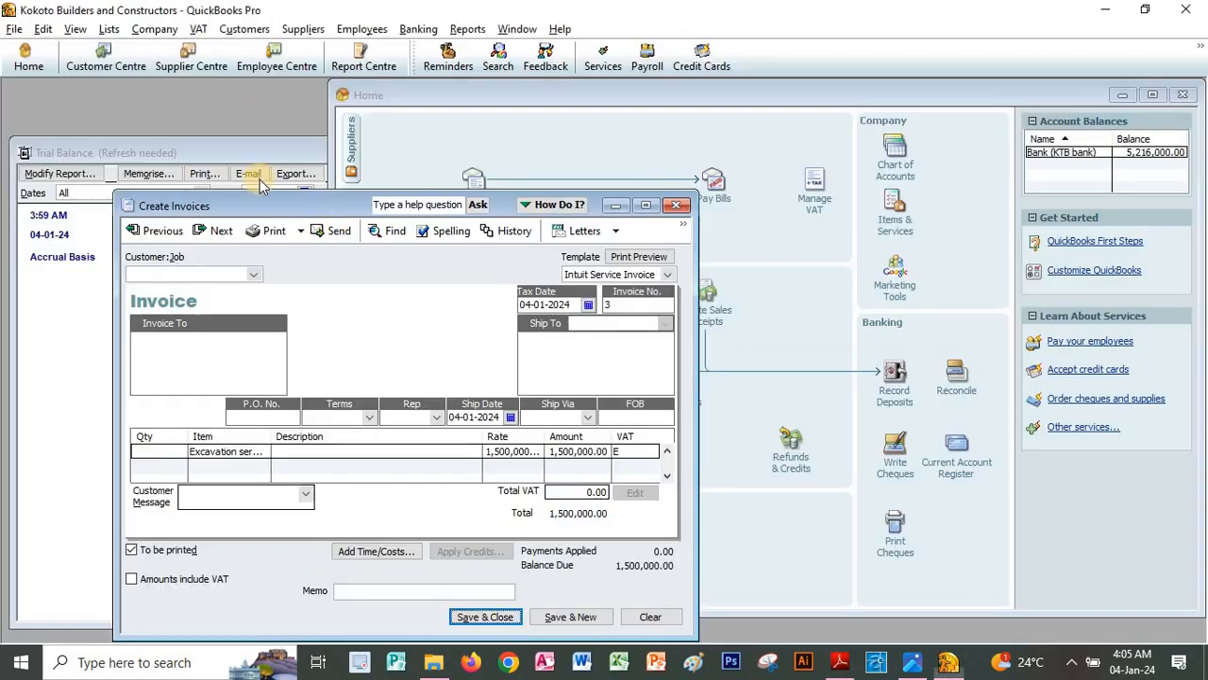
# Step: Add a new customer named "x" to the excavation services invoice, then save and close the invoice
pyautogui.click(184, 275)
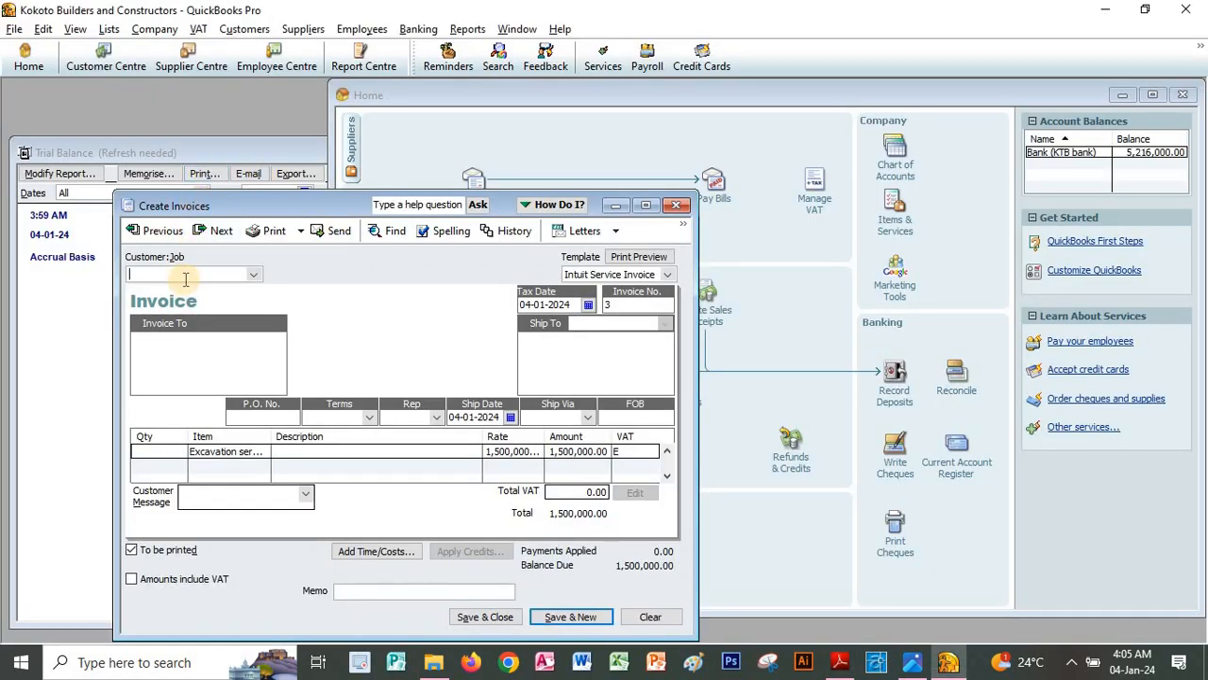
pyautogui.click(395, 417)
pyautogui.press('Escape')
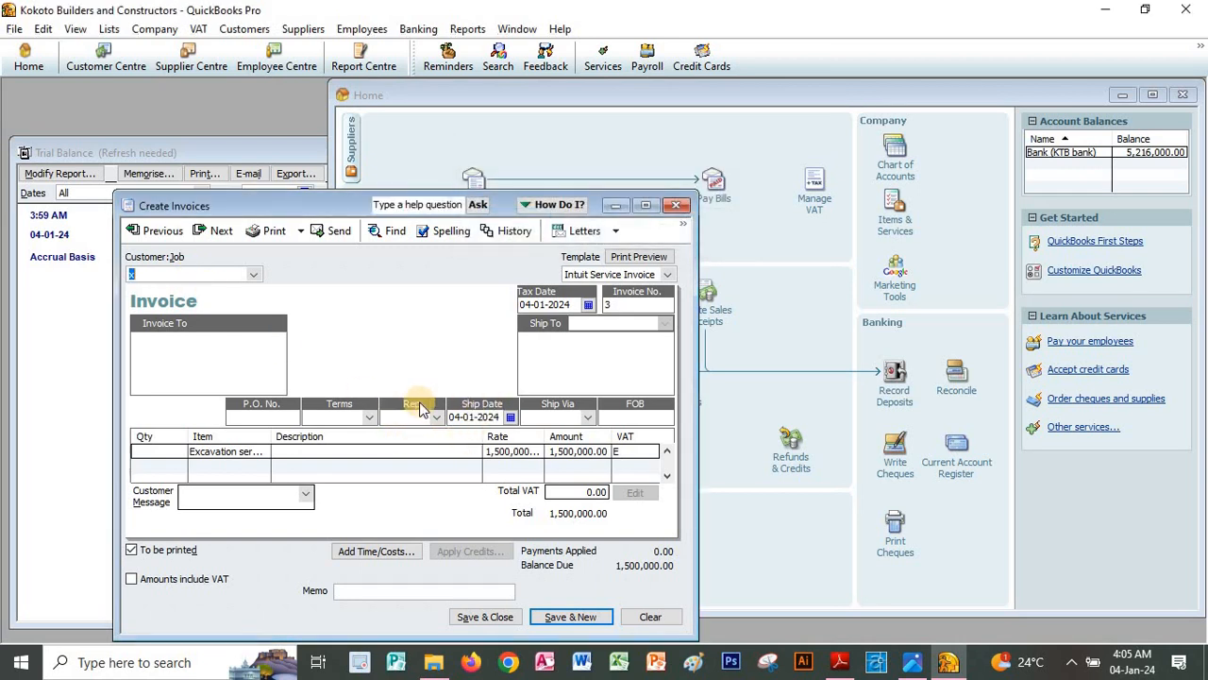
pyautogui.click(477, 616)
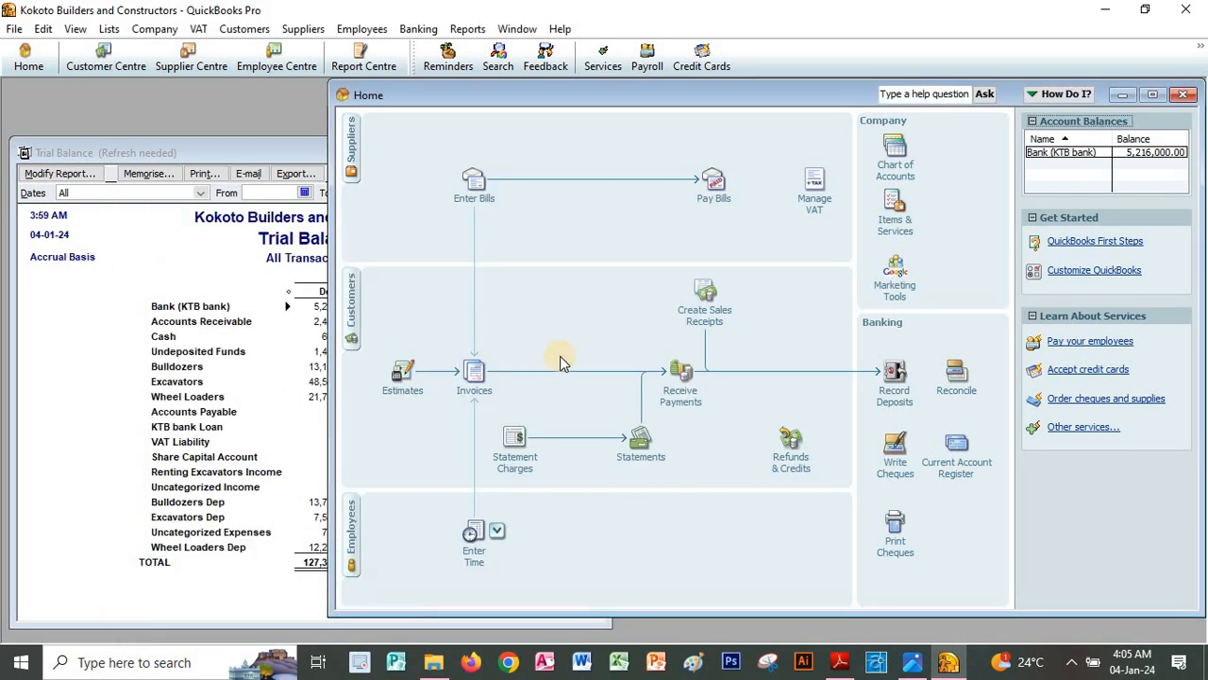
# Step: Receive a cheque payment of 1,500,000 from customer "x", apply it to the excavation invoice, and save it
pyautogui.hotkey('alt', 'Tab')
pyautogui.hotkey('alt', 'Tab')
pyautogui.click(689, 406)
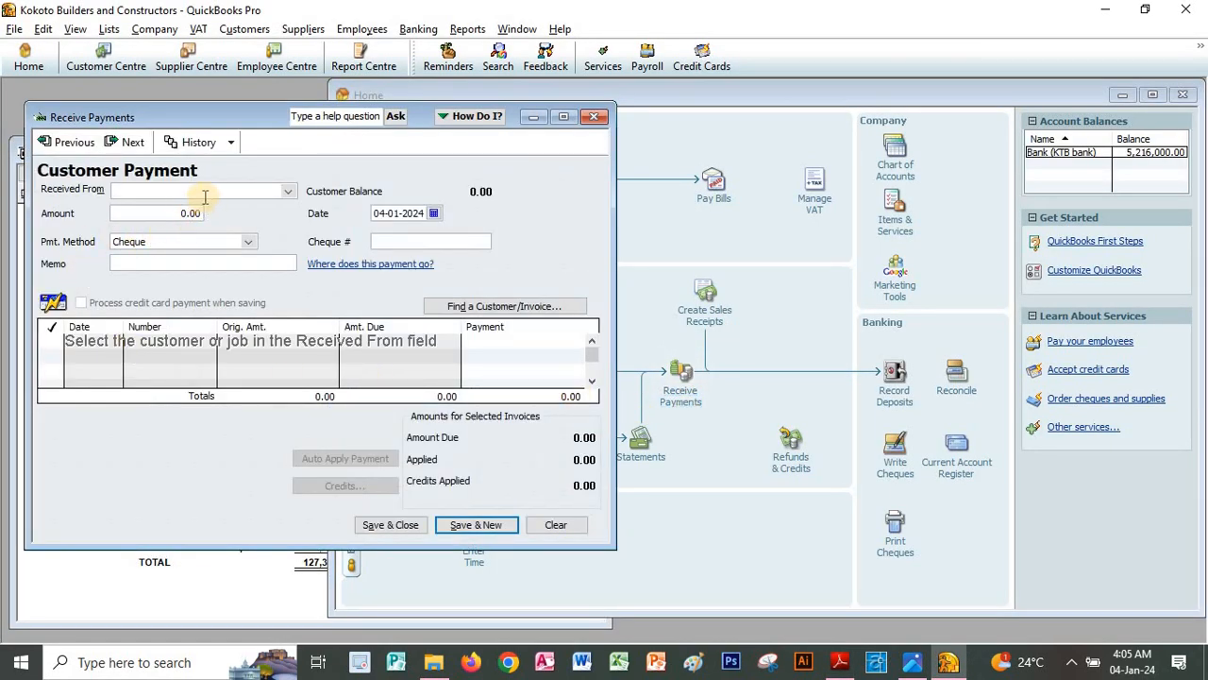
pyautogui.click(287, 193)
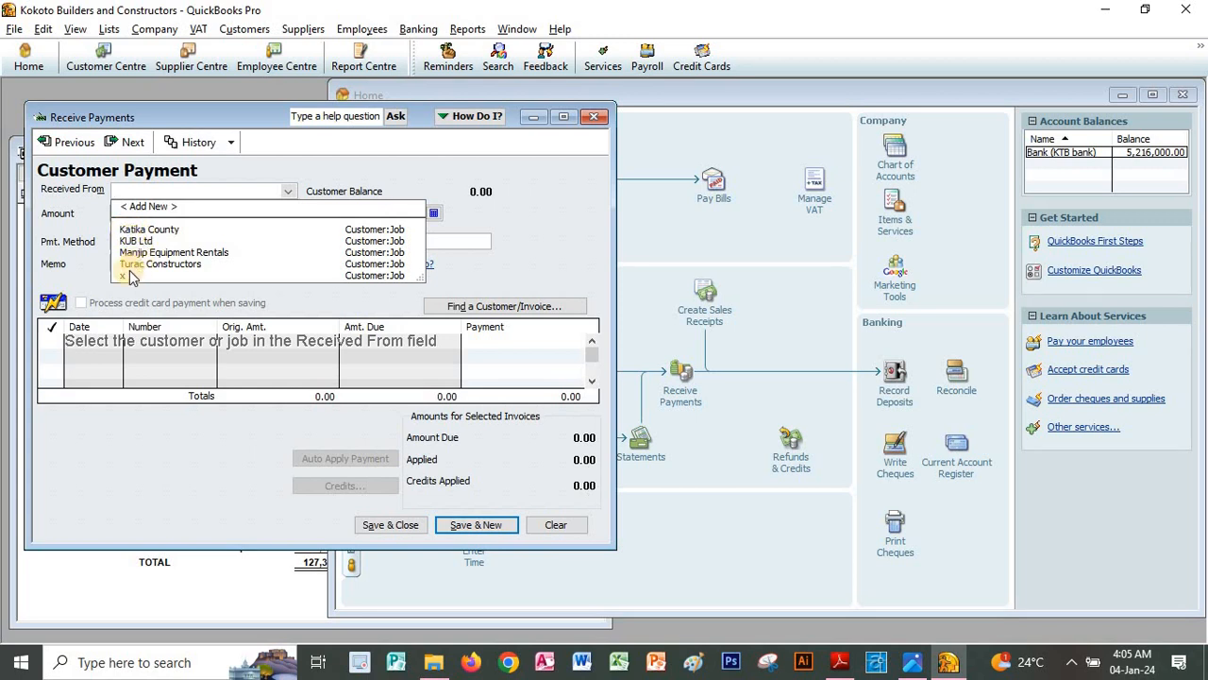
pyautogui.click(124, 275)
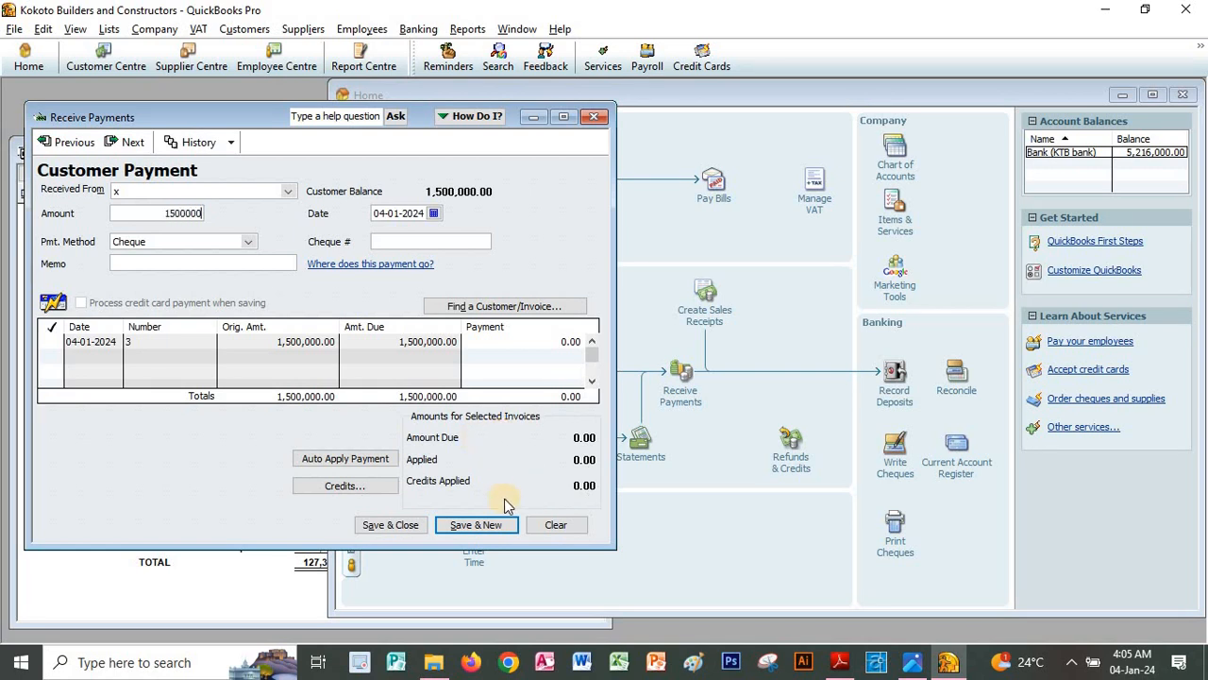
pyautogui.click(492, 343)
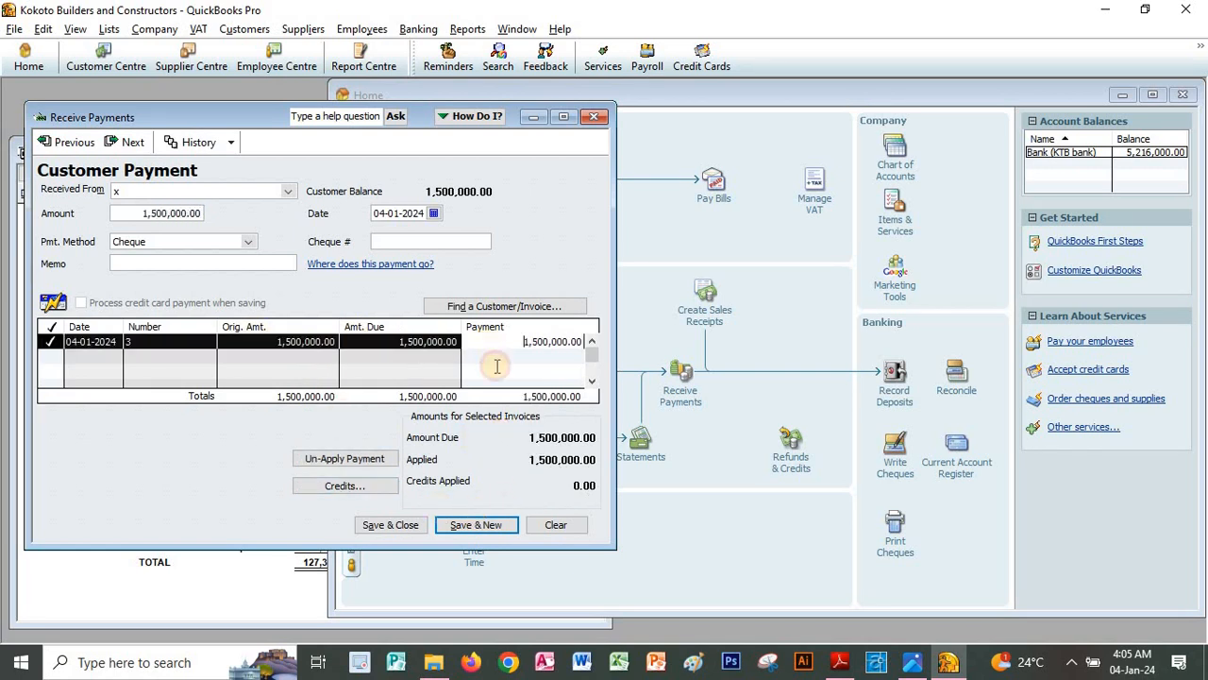
pyautogui.click(390, 523)
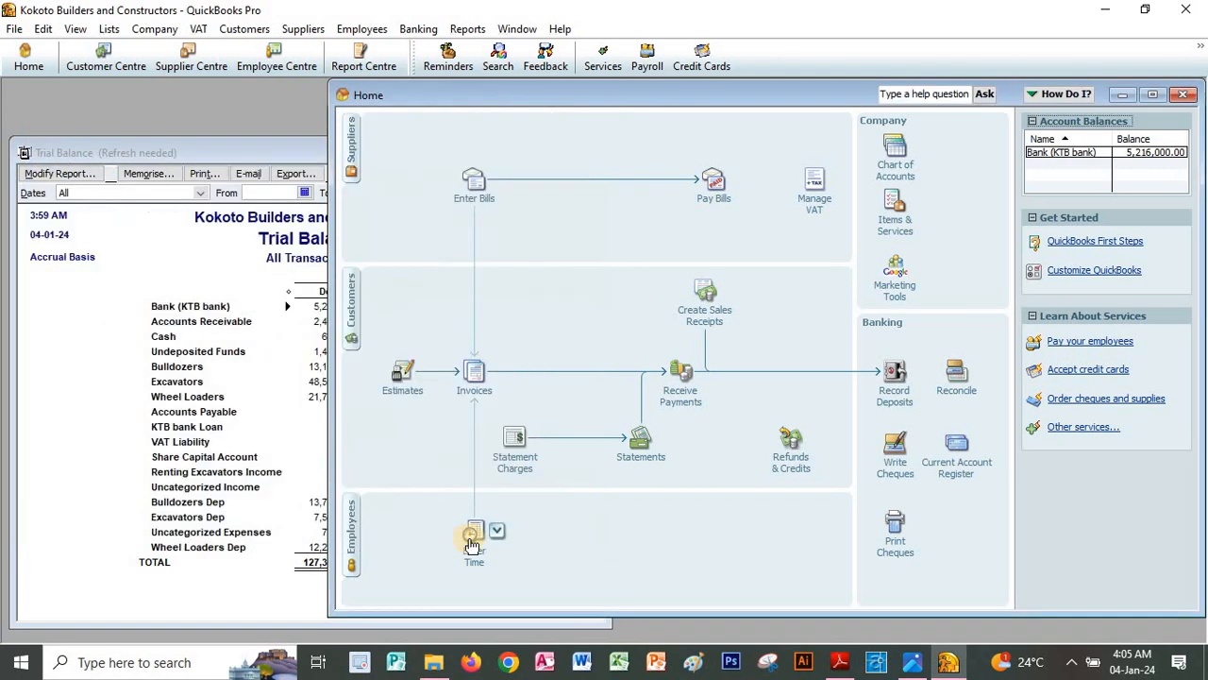
# Step: Review the May 21 payments in the exercise PDF and copy the words "Paid rates"
pyautogui.click(839, 662)
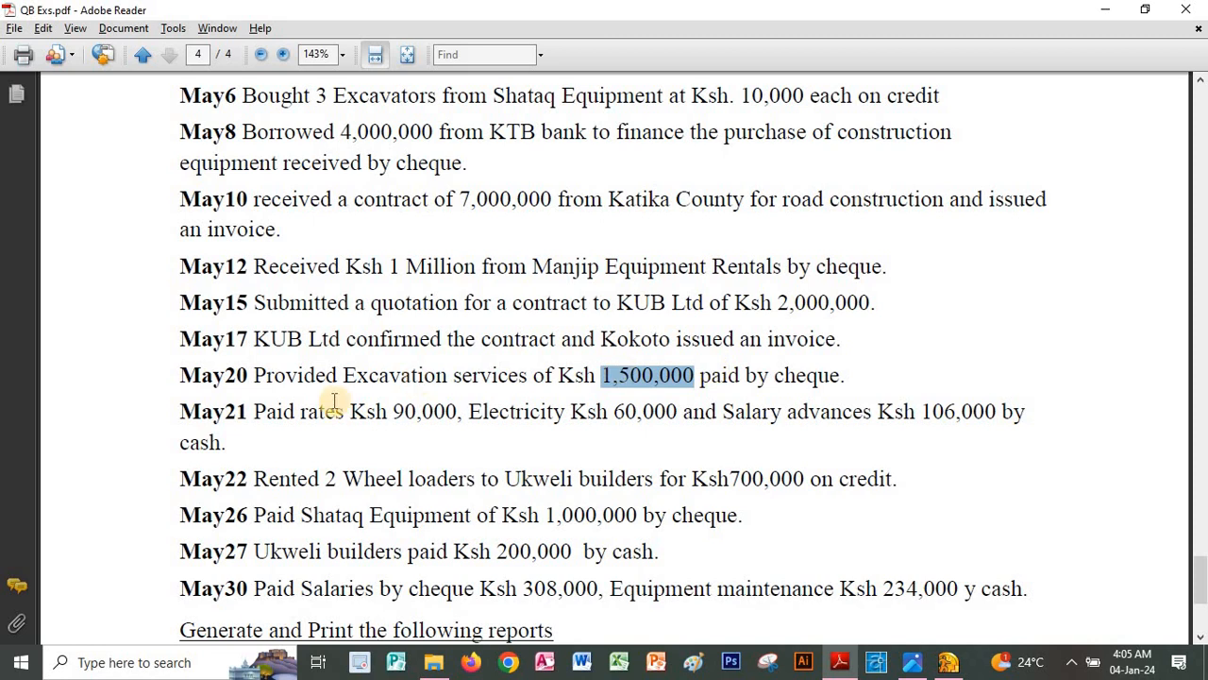
pyautogui.moveTo(255, 412); pyautogui.dragTo(984, 415)
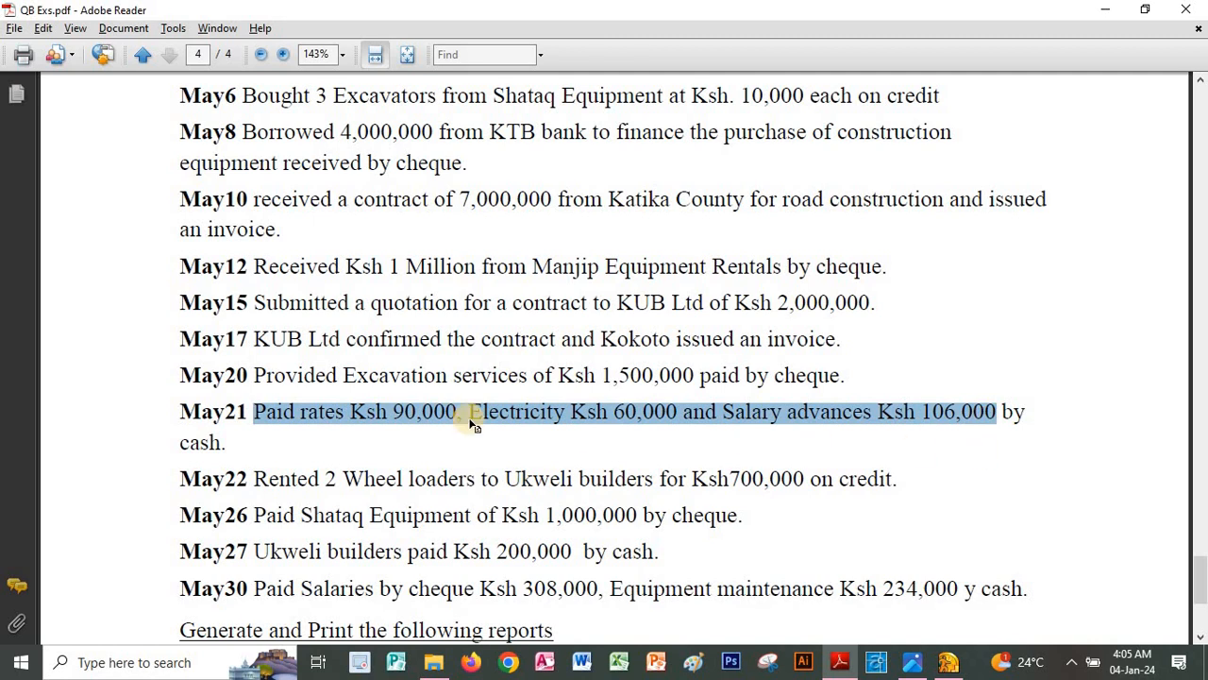
pyautogui.click(403, 412)
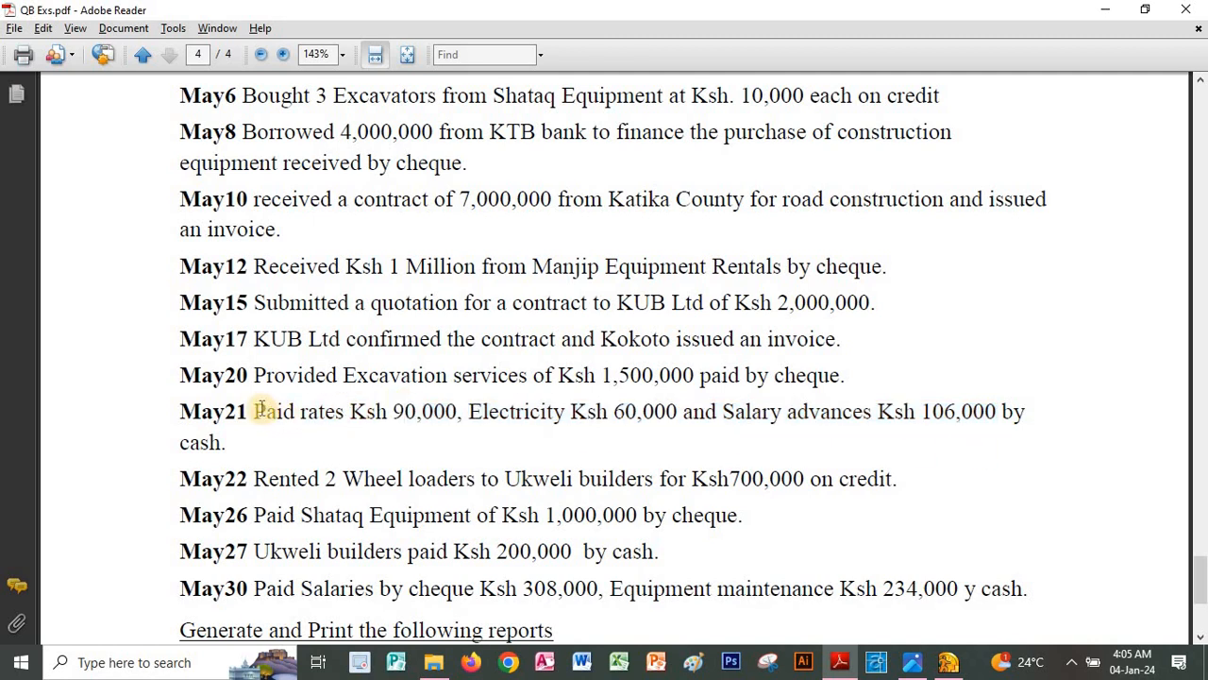
pyautogui.moveTo(261, 410); pyautogui.dragTo(330, 407)
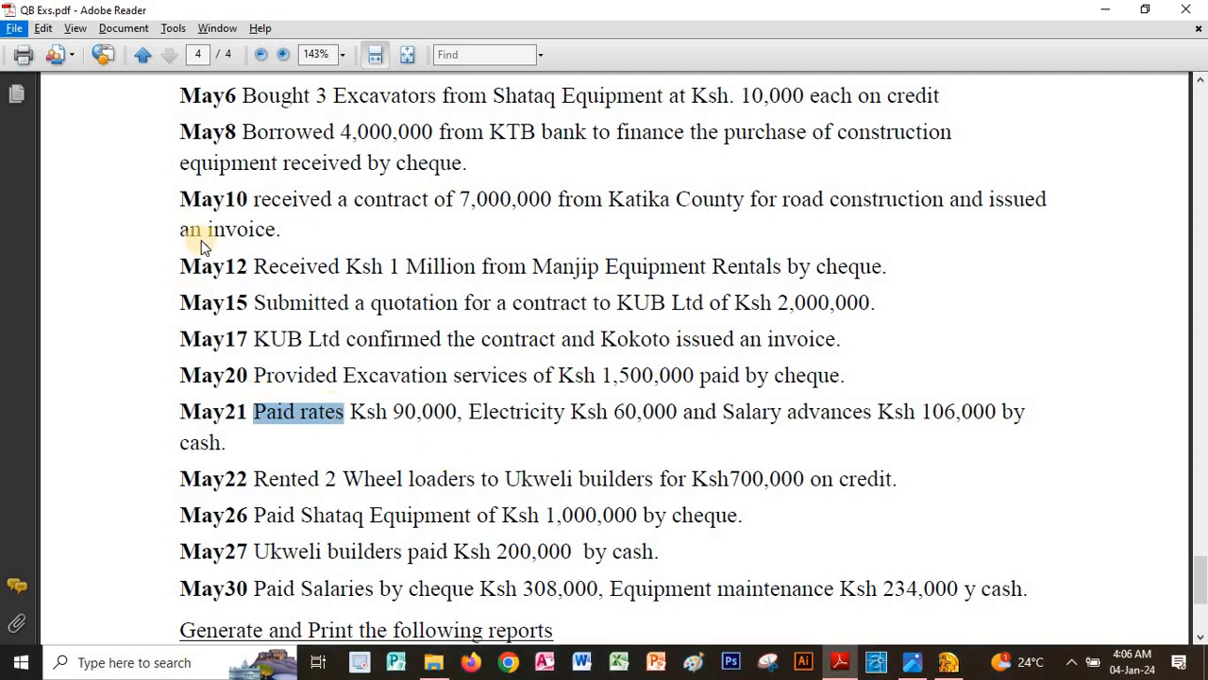
pyautogui.click(843, 661)
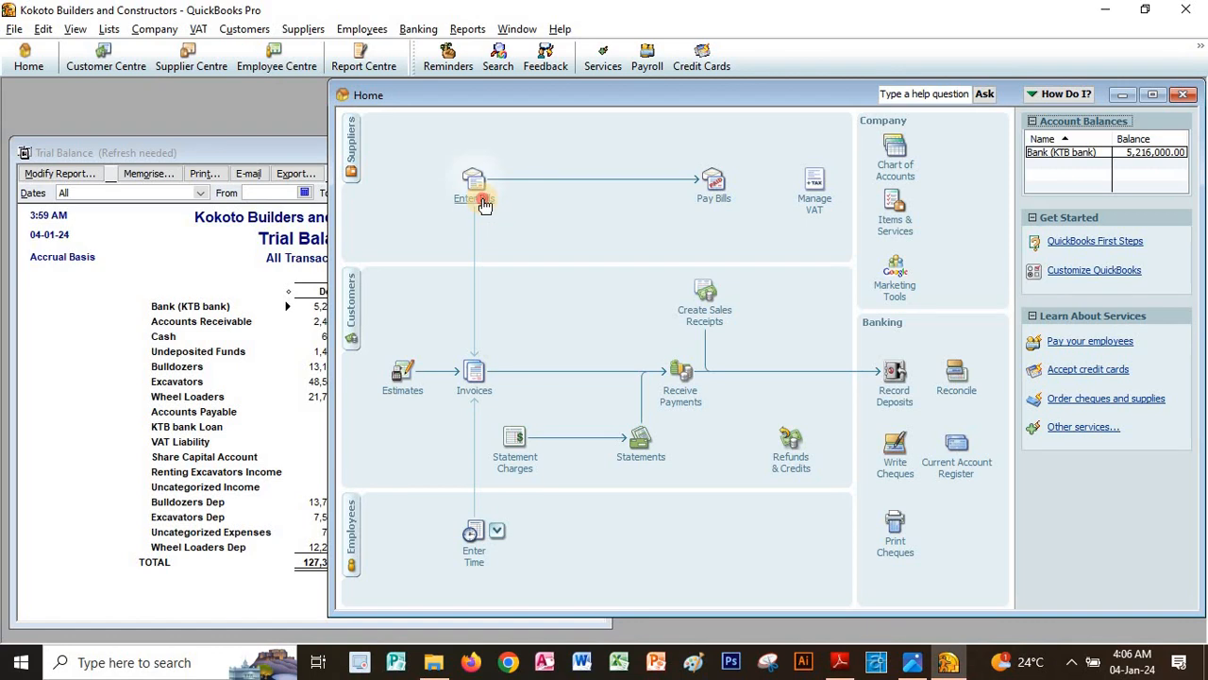
# Step: Start a new bill and create an expense account named "Rates" for its first expense line
pyautogui.click(483, 206)
pyautogui.click(178, 441)
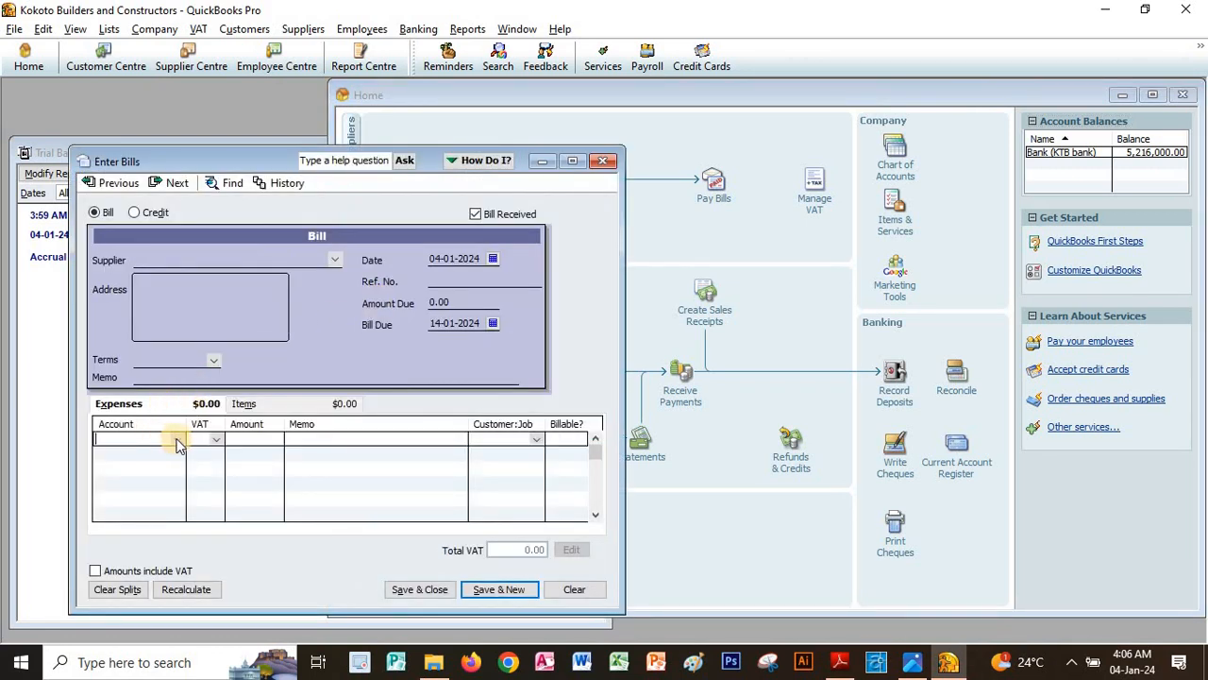
pyautogui.click(177, 441)
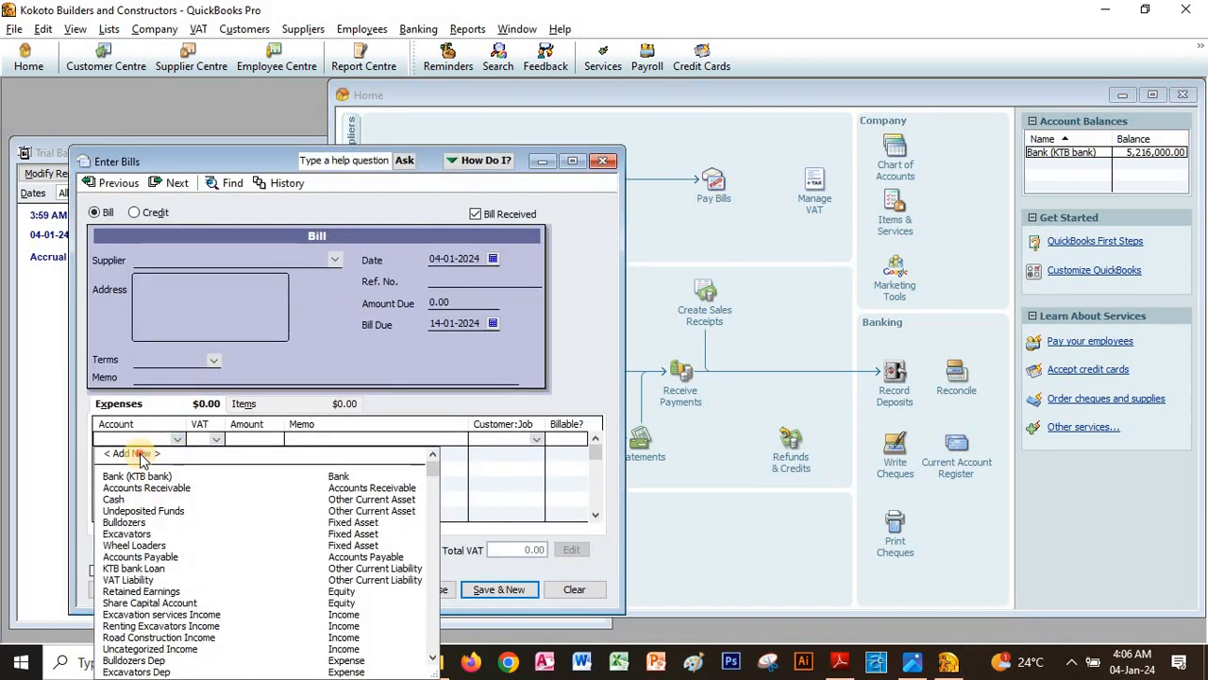
pyautogui.click(140, 454)
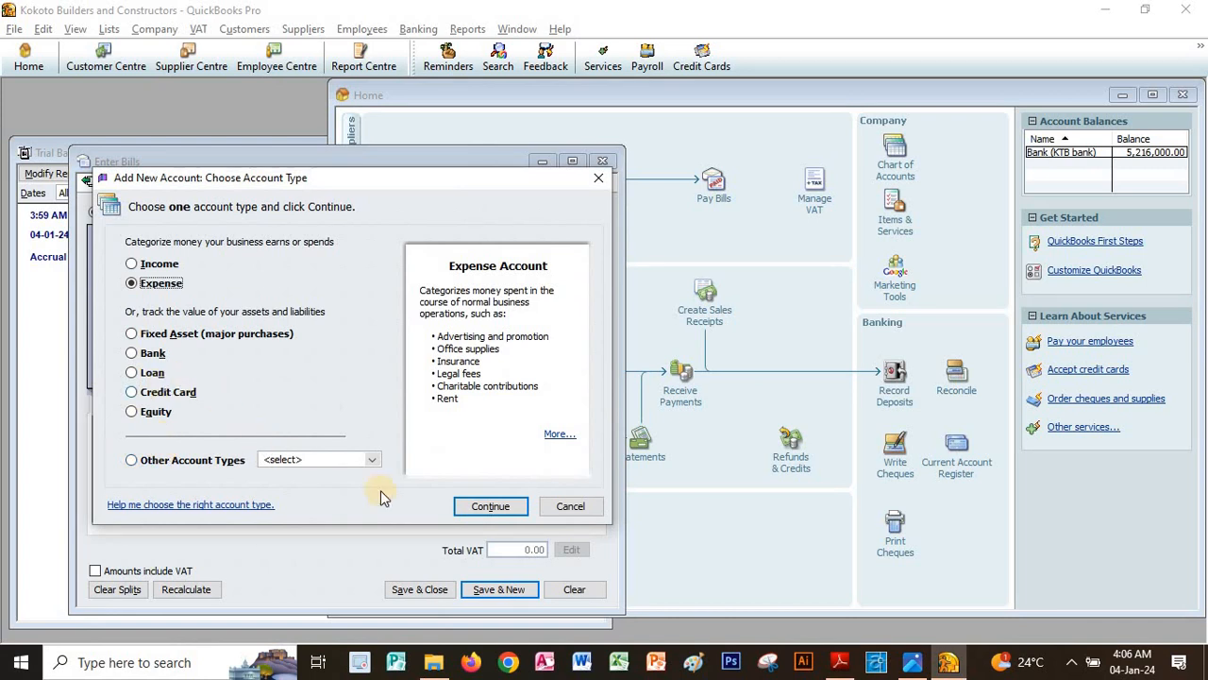
pyautogui.click(482, 506)
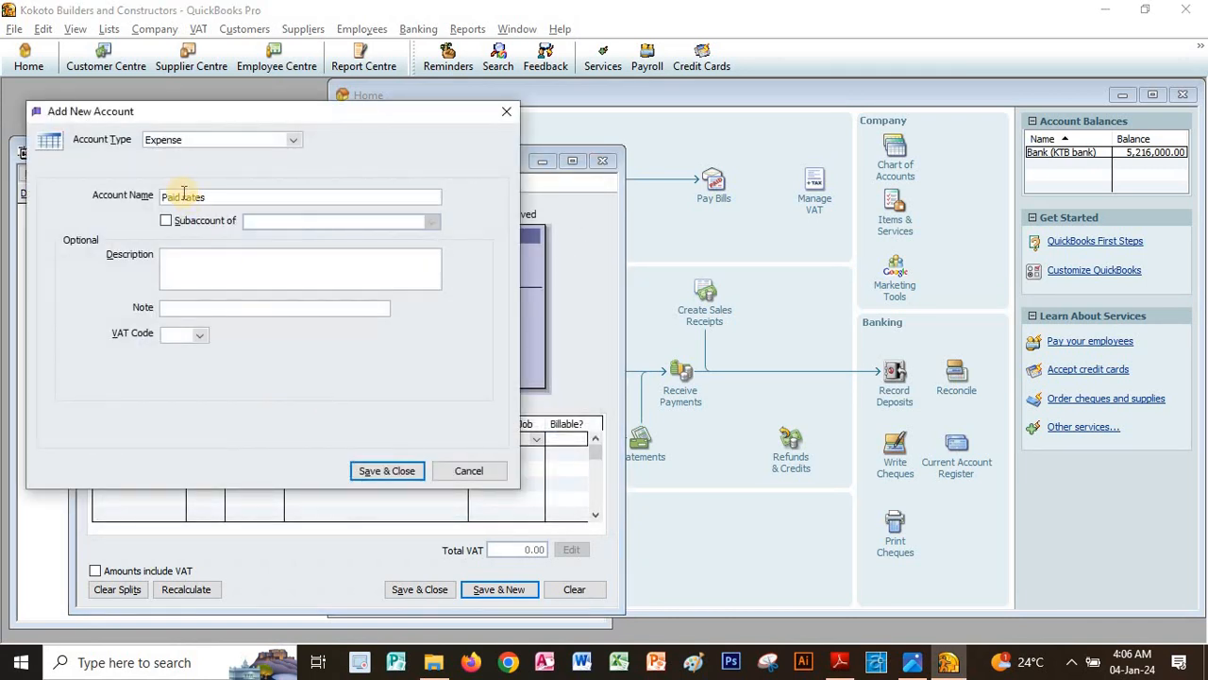
pyautogui.moveTo(213, 196); pyautogui.dragTo(81, 193)
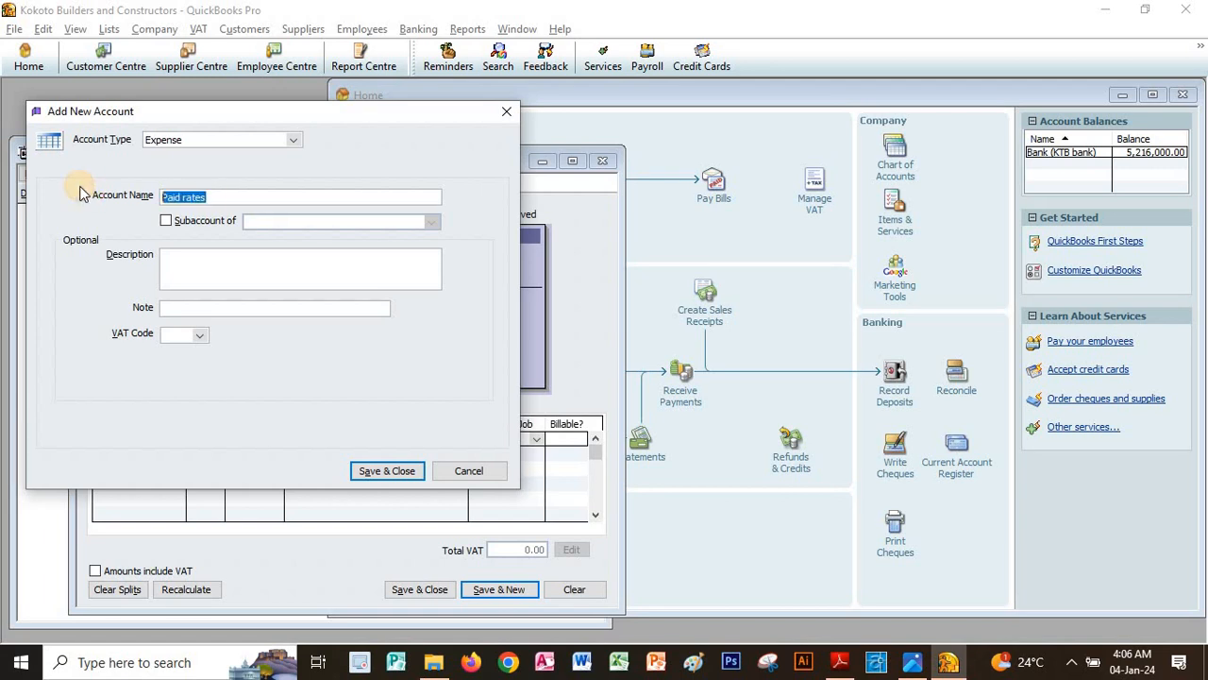
pyautogui.write('R')
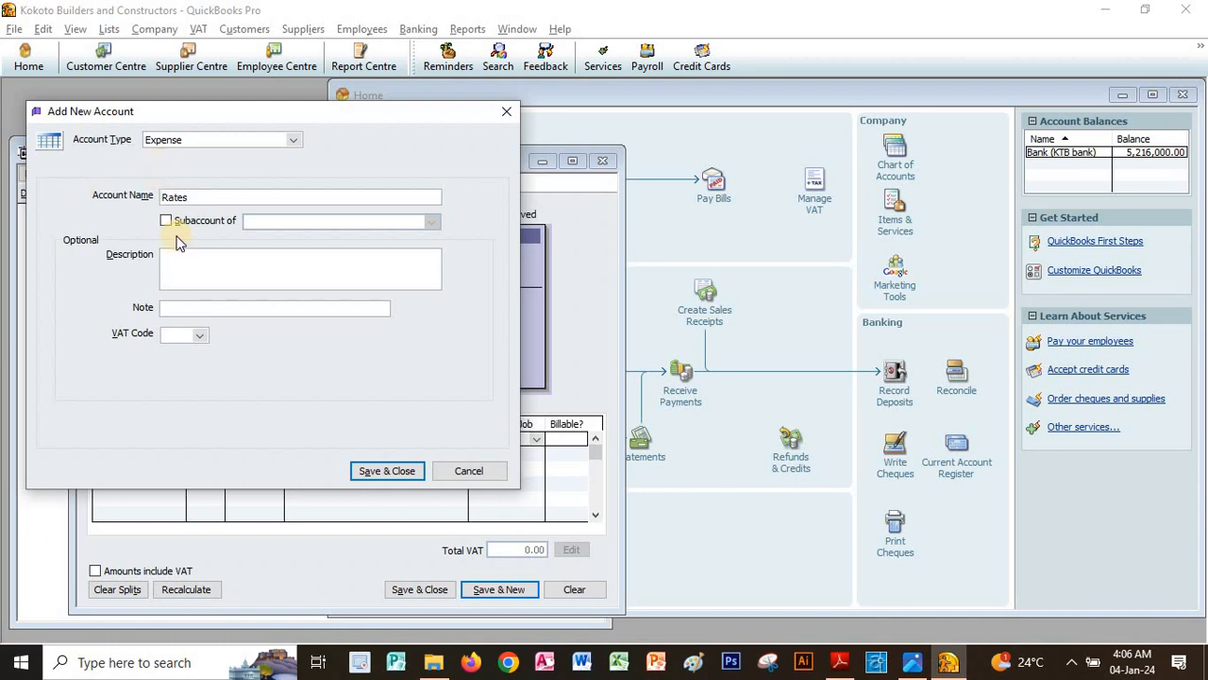
pyautogui.click(368, 469)
# Step: Copy the May 21 rates amount of 90,000 from the PDF into the bill's Rates line
pyautogui.hotkey('alt', 'Tab')
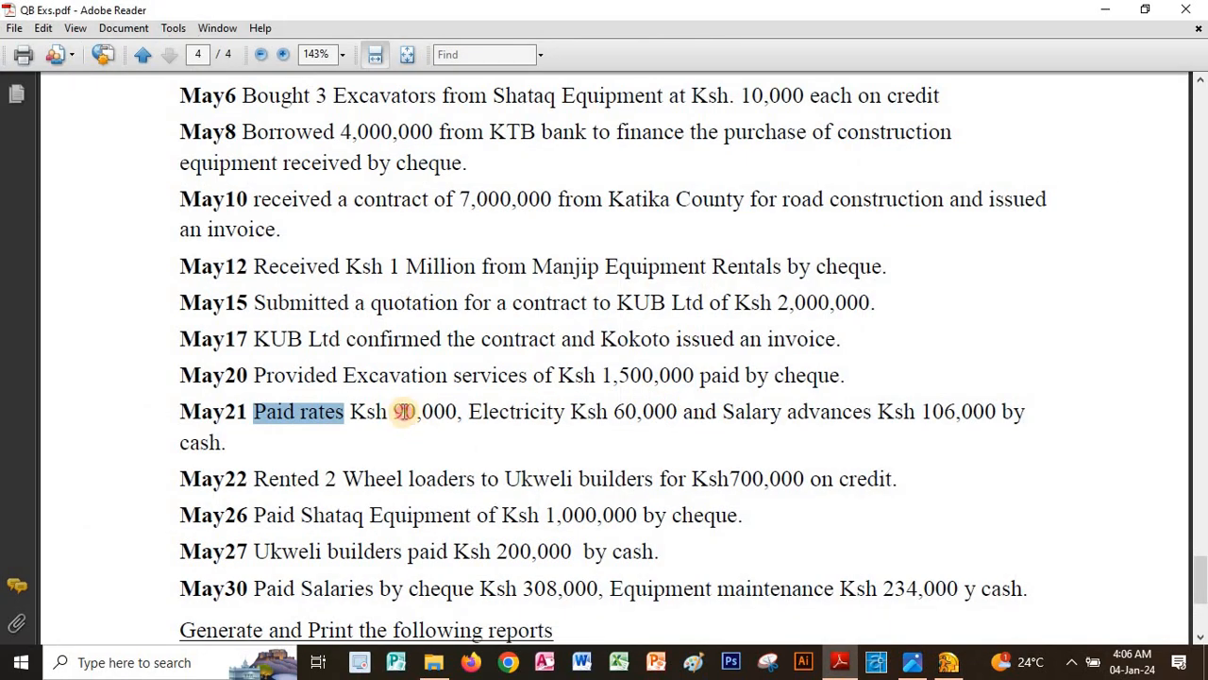
pyautogui.moveTo(395, 412); pyautogui.dragTo(459, 412)
pyautogui.hotkey('ctrl', 'c')
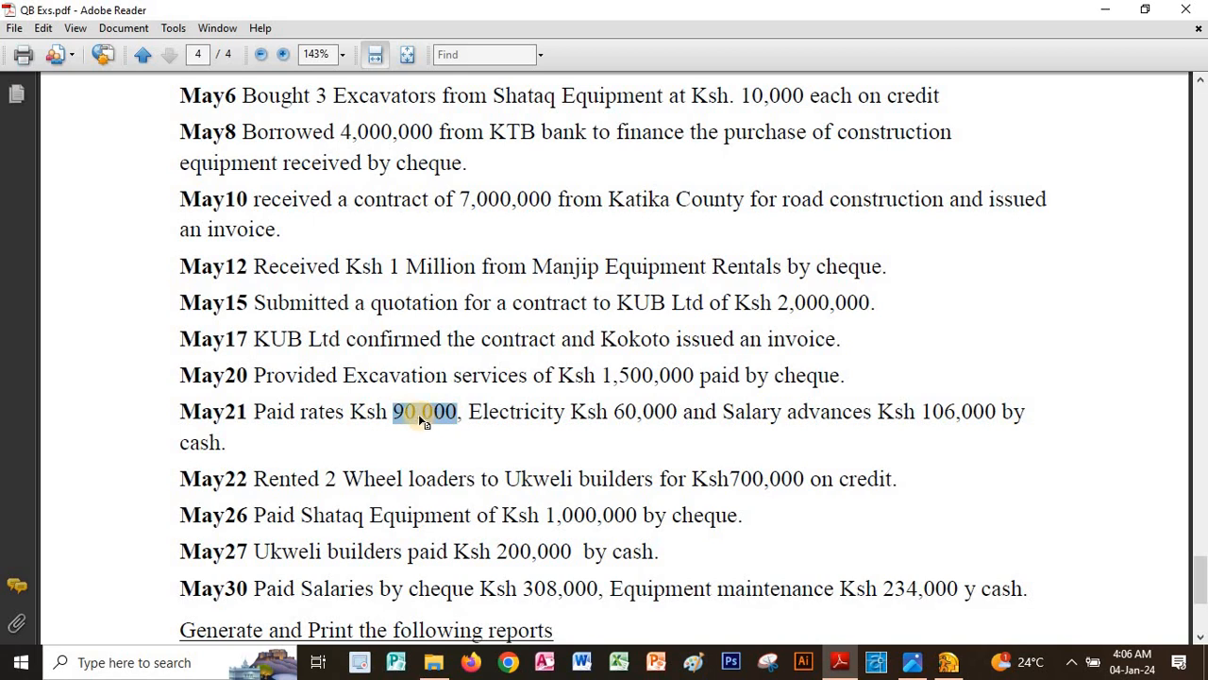
pyautogui.hotkey('alt', 'Tab')
pyautogui.click(252, 436)
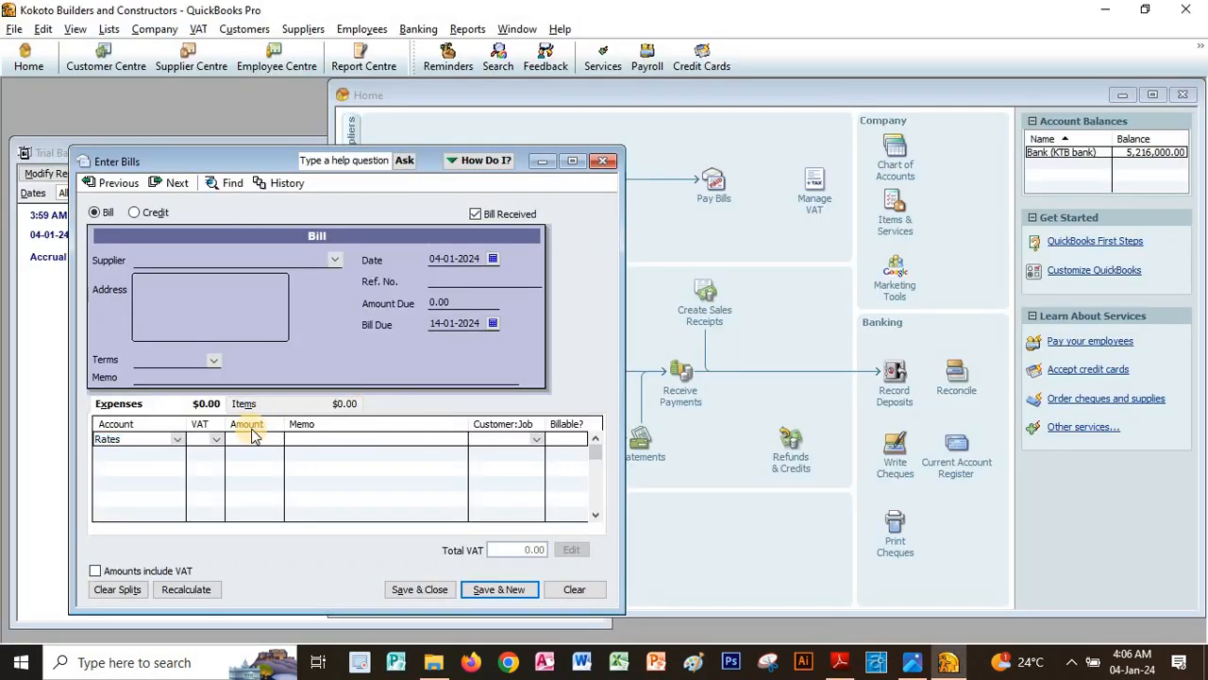
pyautogui.hotkey('ctrl', 'v')
# Step: Add "City Council" as a new supplier on the rates bill, save it, and begin another bill
pyautogui.click(233, 261)
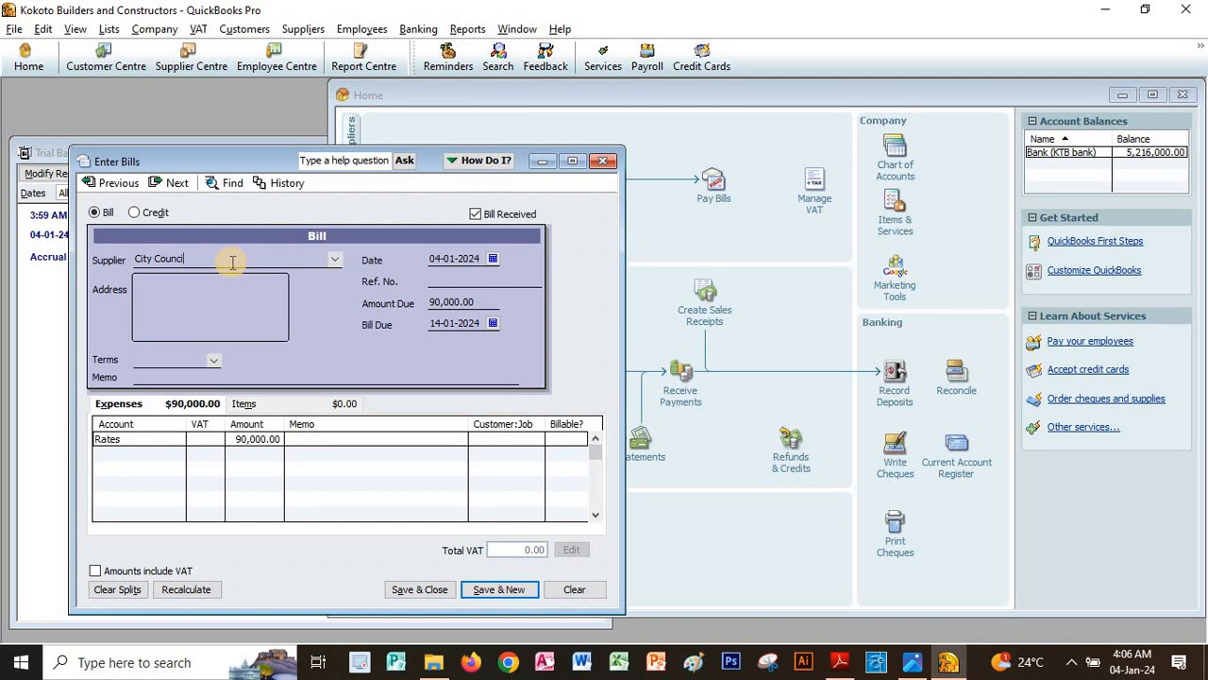
pyautogui.click(448, 583)
pyautogui.click(530, 225)
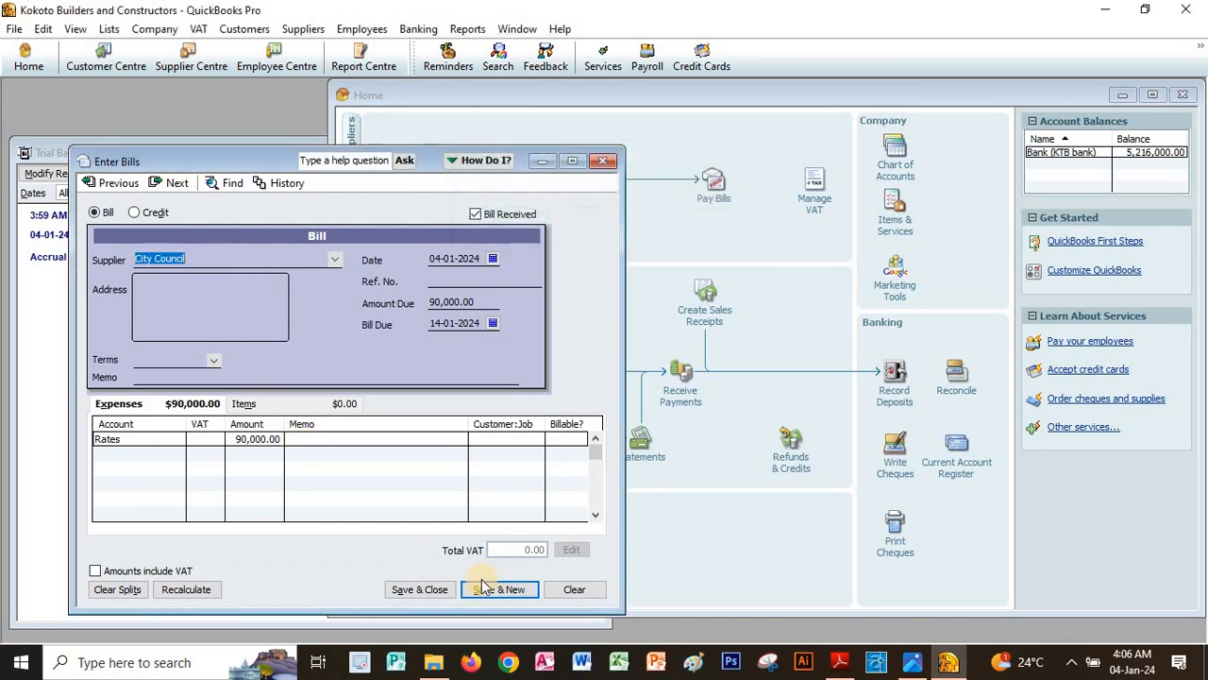
pyautogui.click(484, 590)
# Step: Create an expense account named "Electricity" for the new bill's first expense line, taking the name from the PDF's May 21 entry
pyautogui.hotkey('alt', 'Tab')
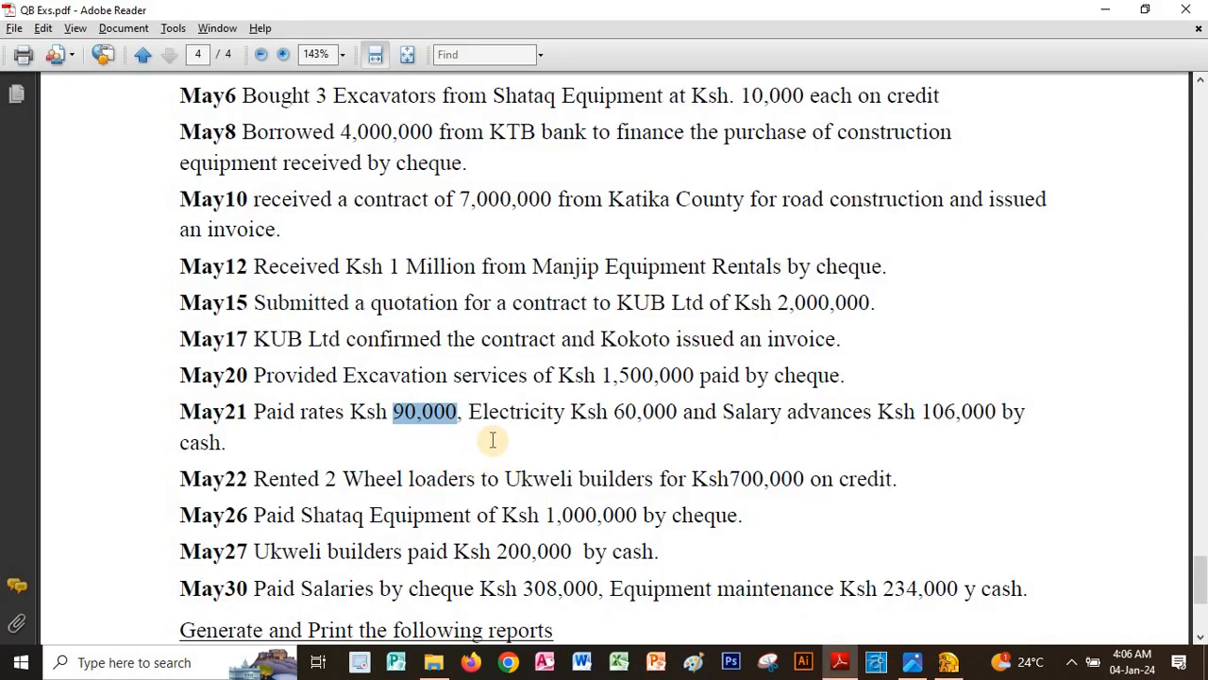
pyautogui.doubleClick(518, 416)
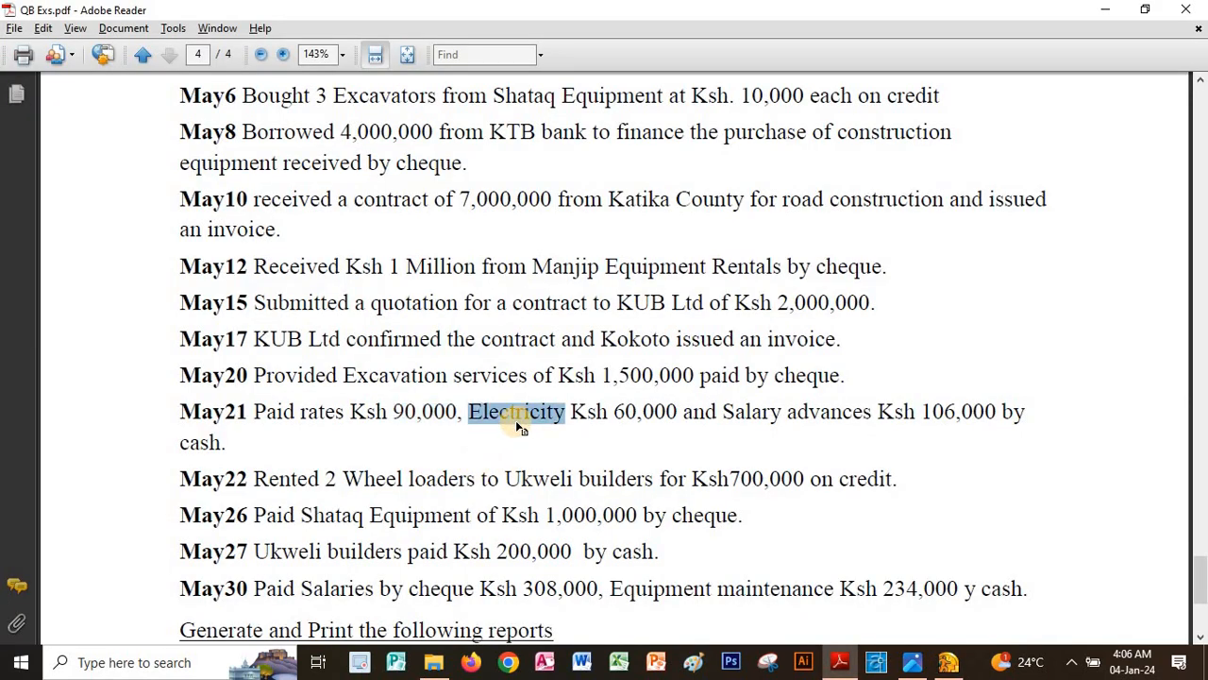
pyautogui.hotkey('alt', 'Tab')
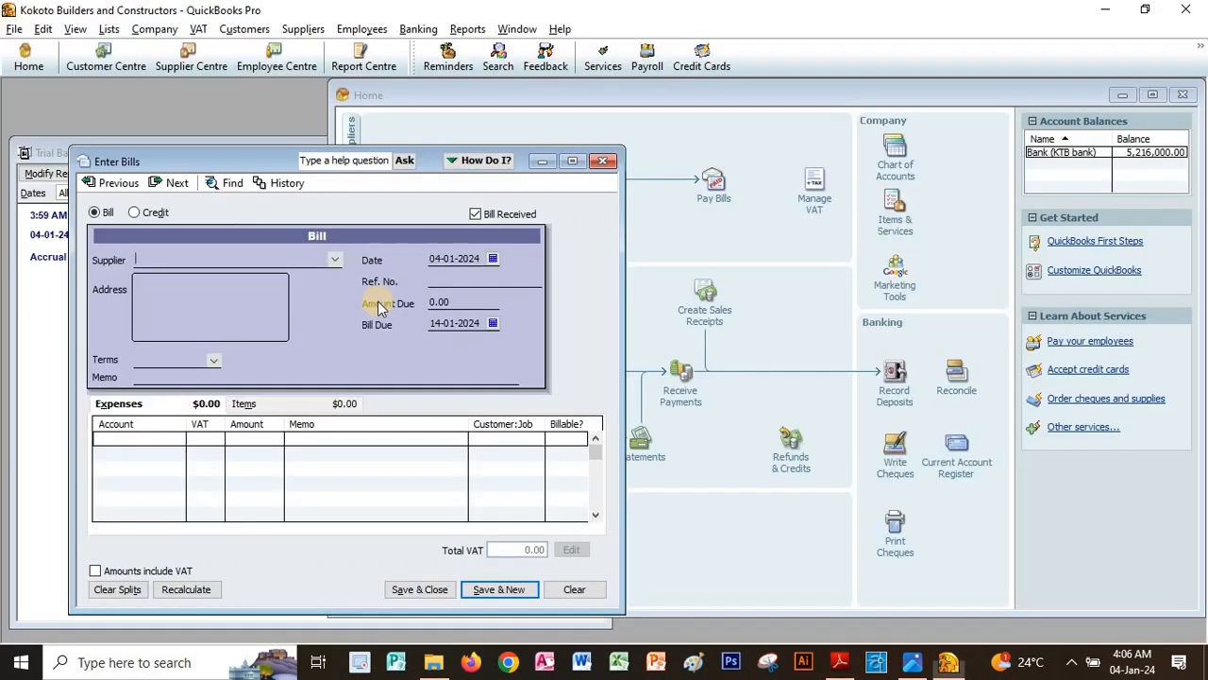
pyautogui.click(180, 444)
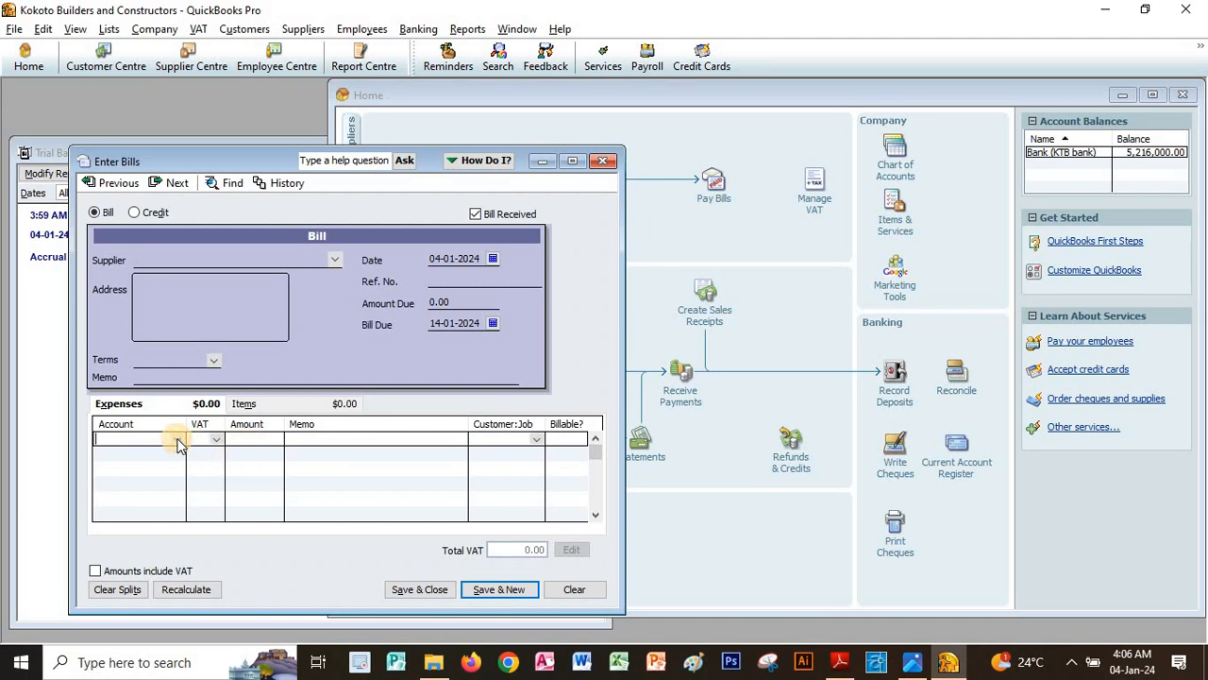
pyautogui.click(178, 441)
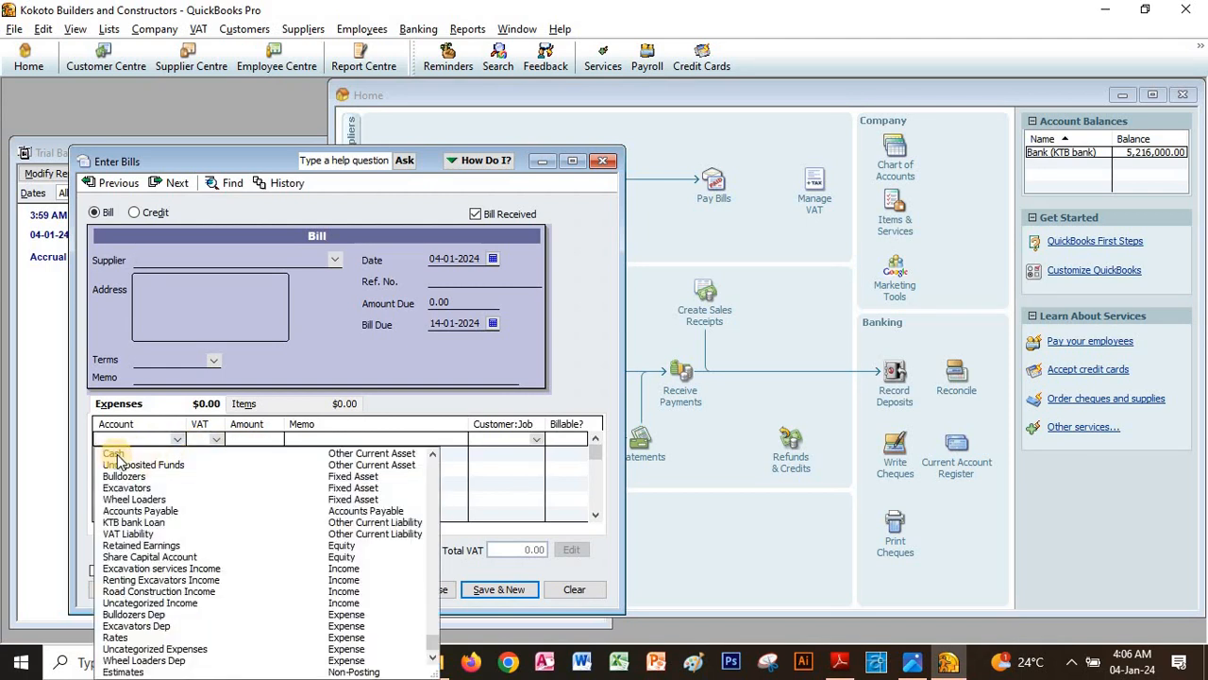
pyautogui.scroll(1, 123, 463)
pyautogui.click(132, 454)
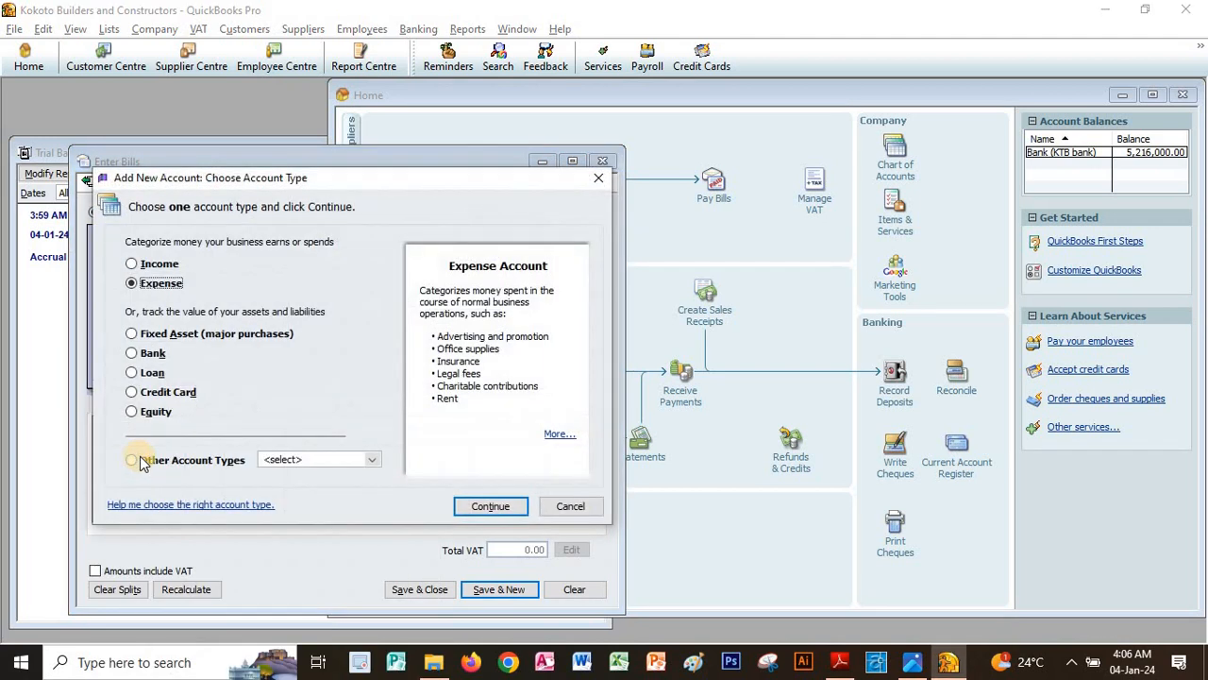
pyautogui.click(472, 507)
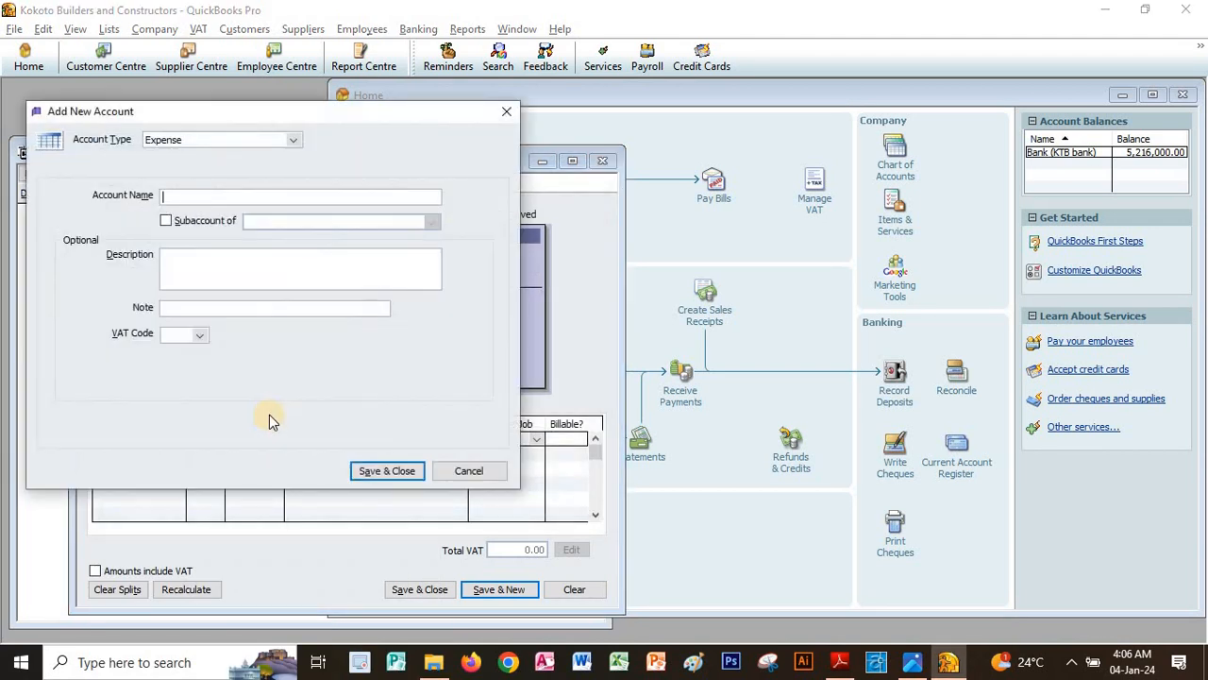
pyautogui.write('Electricity')
pyautogui.click(382, 470)
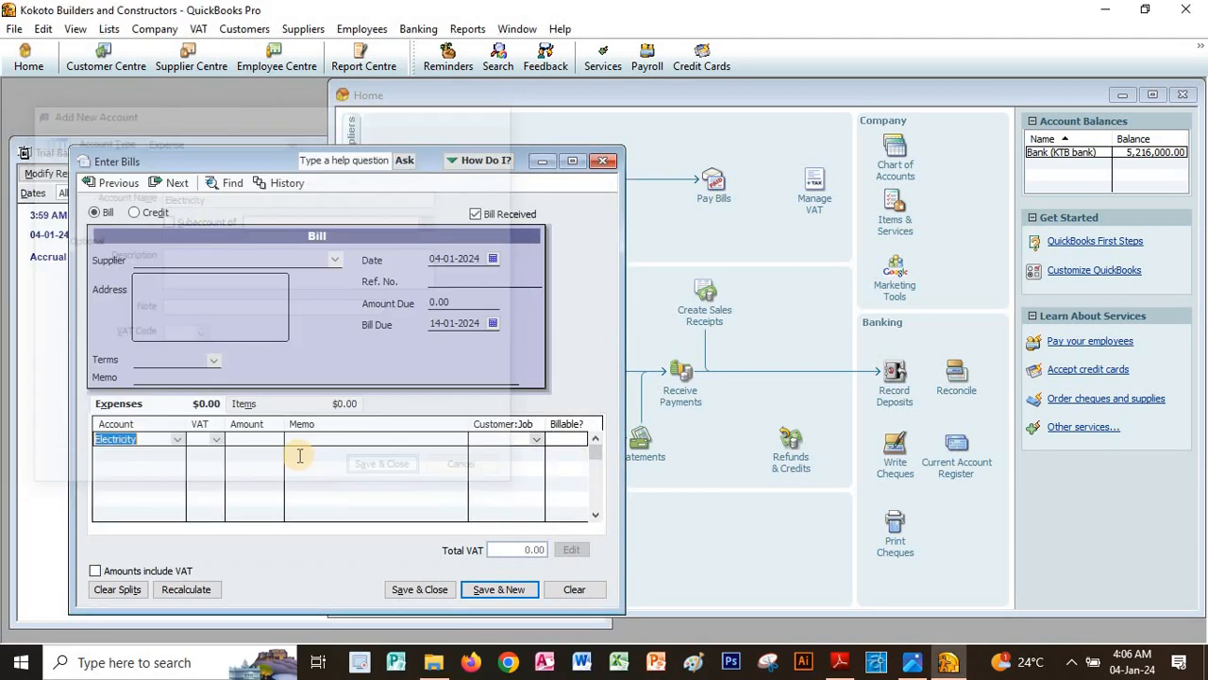
# Step: Copy the May 21 electricity amount of 60,000 from the PDF into the bill's Electricity line
pyautogui.hotkey('alt', 'Tab')
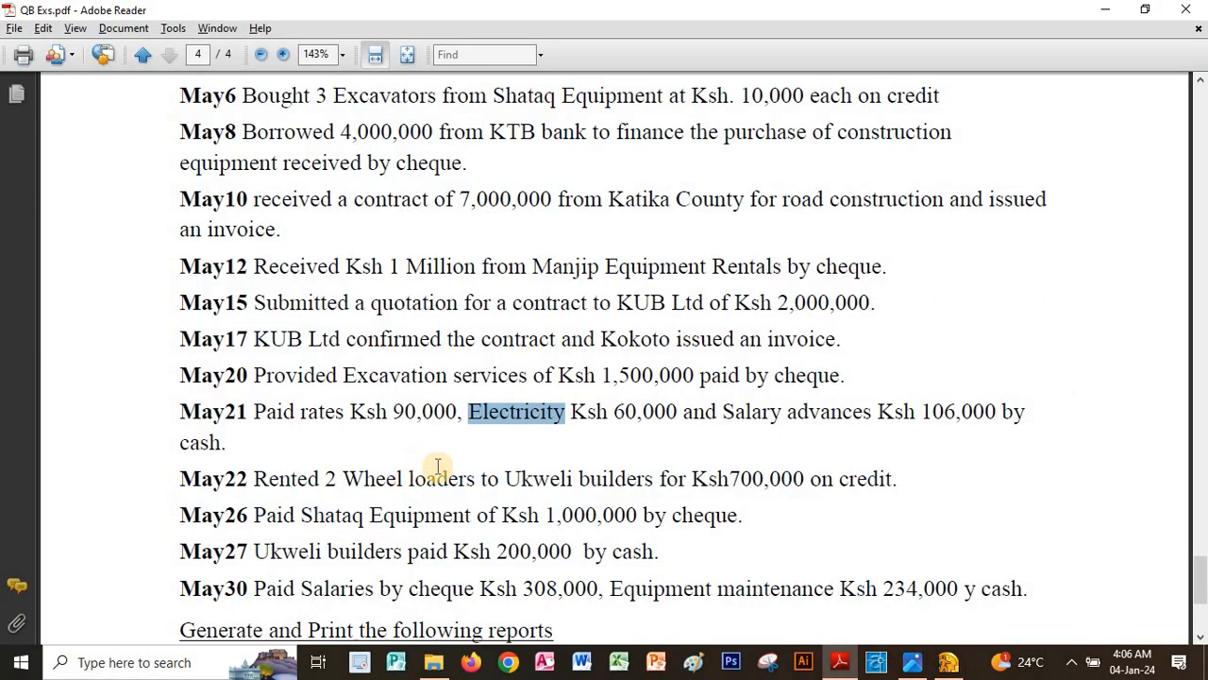
pyautogui.moveTo(615, 413); pyautogui.dragTo(677, 413)
pyautogui.hotkey('ctrl', 'c')
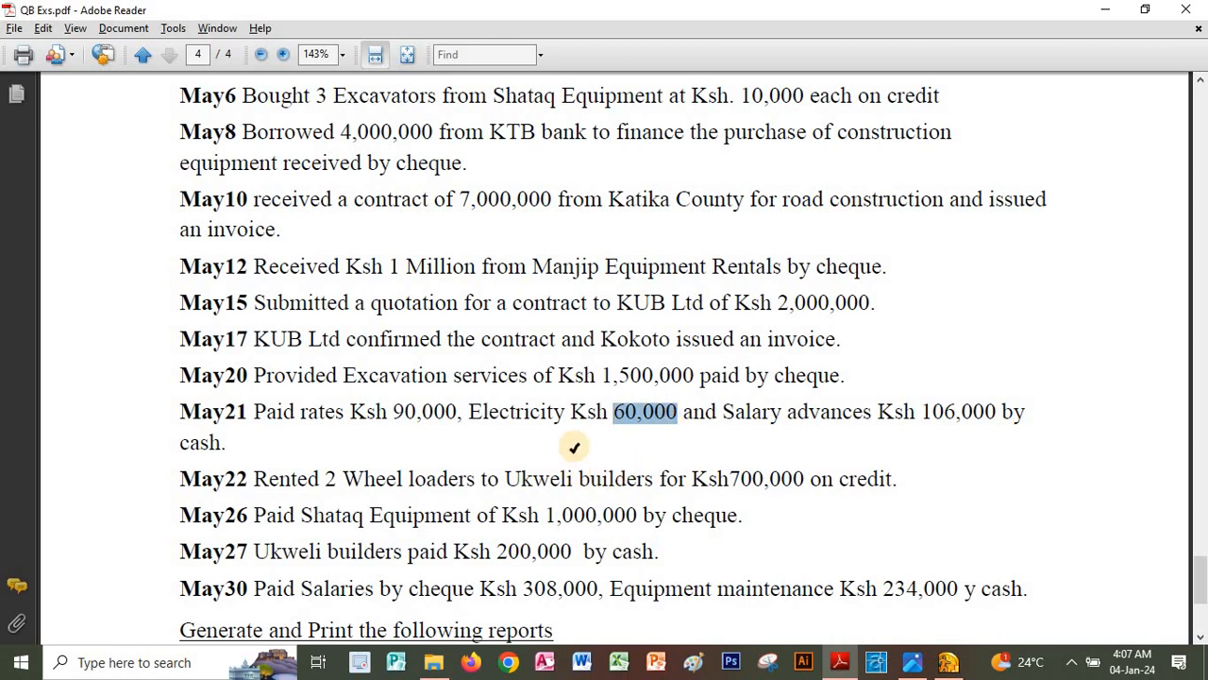
pyautogui.hotkey('alt', 'Tab')
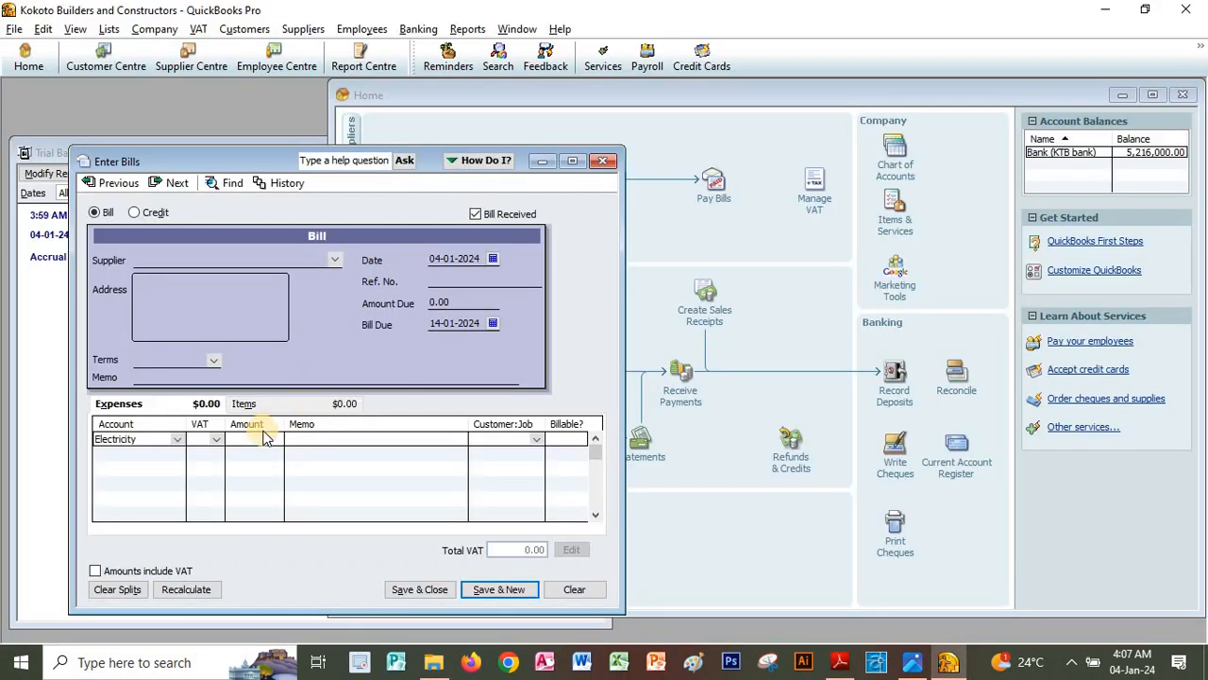
pyautogui.hotkey('ctrl', 'v')
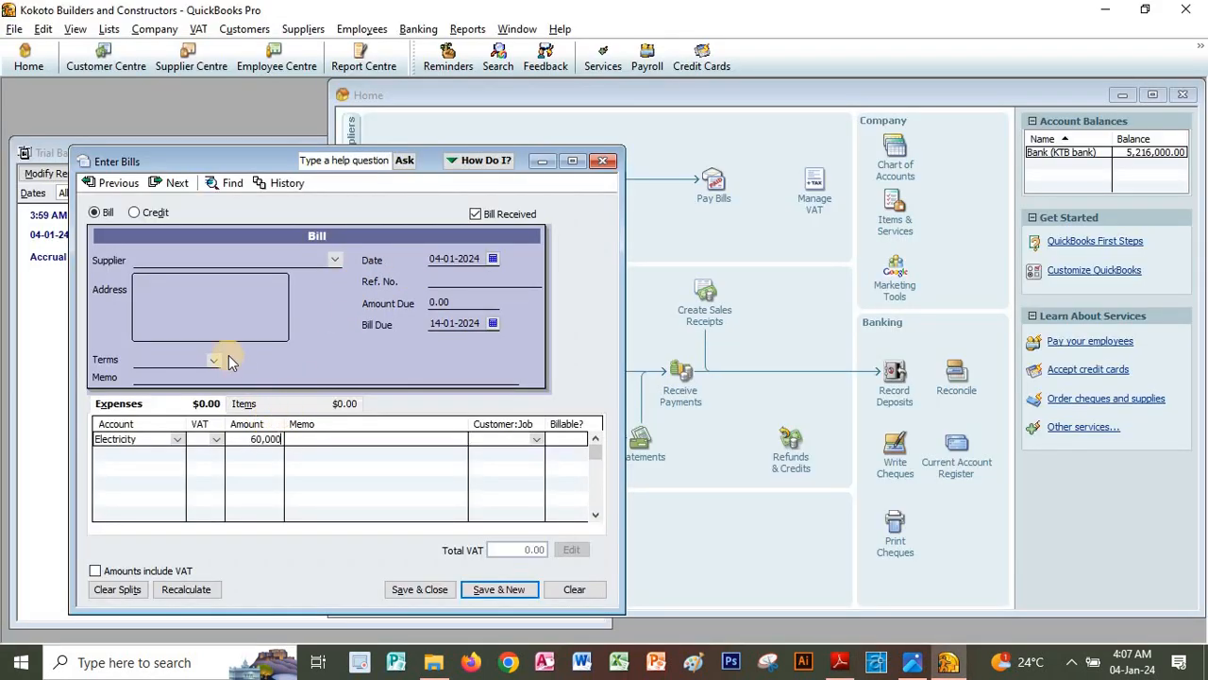
# Step: Add "KPLC" as a new supplier on the electricity bill, then save it and begin another bill
pyautogui.click(254, 260)
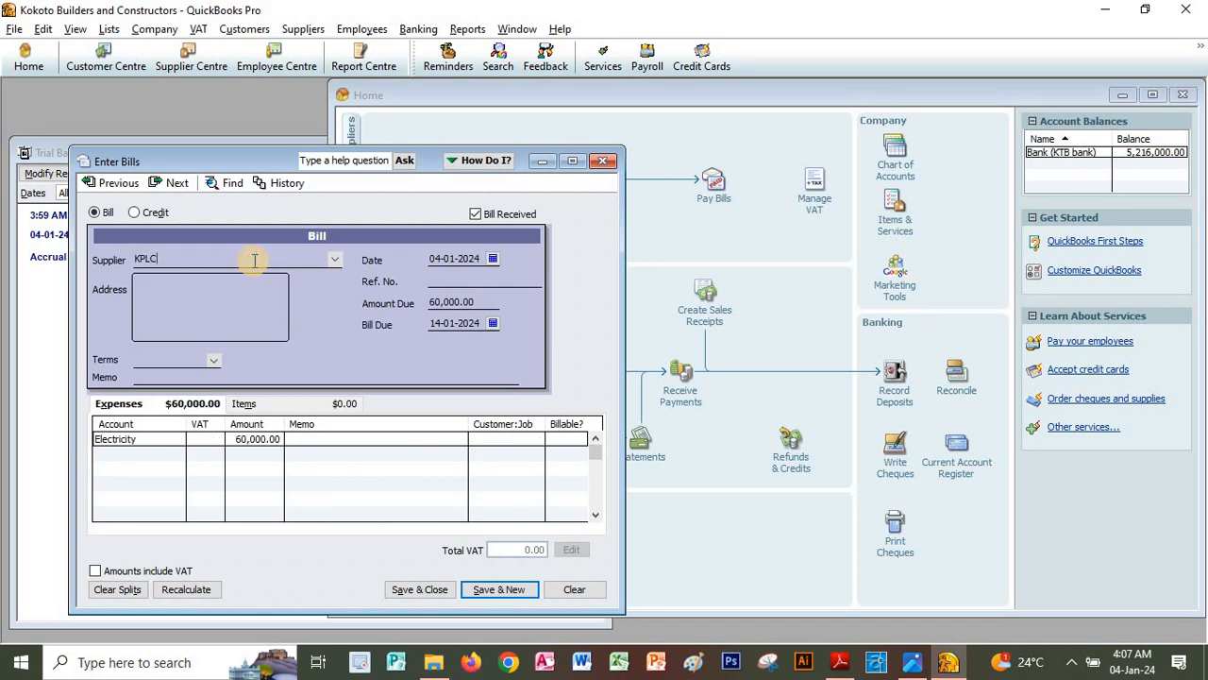
pyautogui.press('Return')
pyautogui.press('Return')
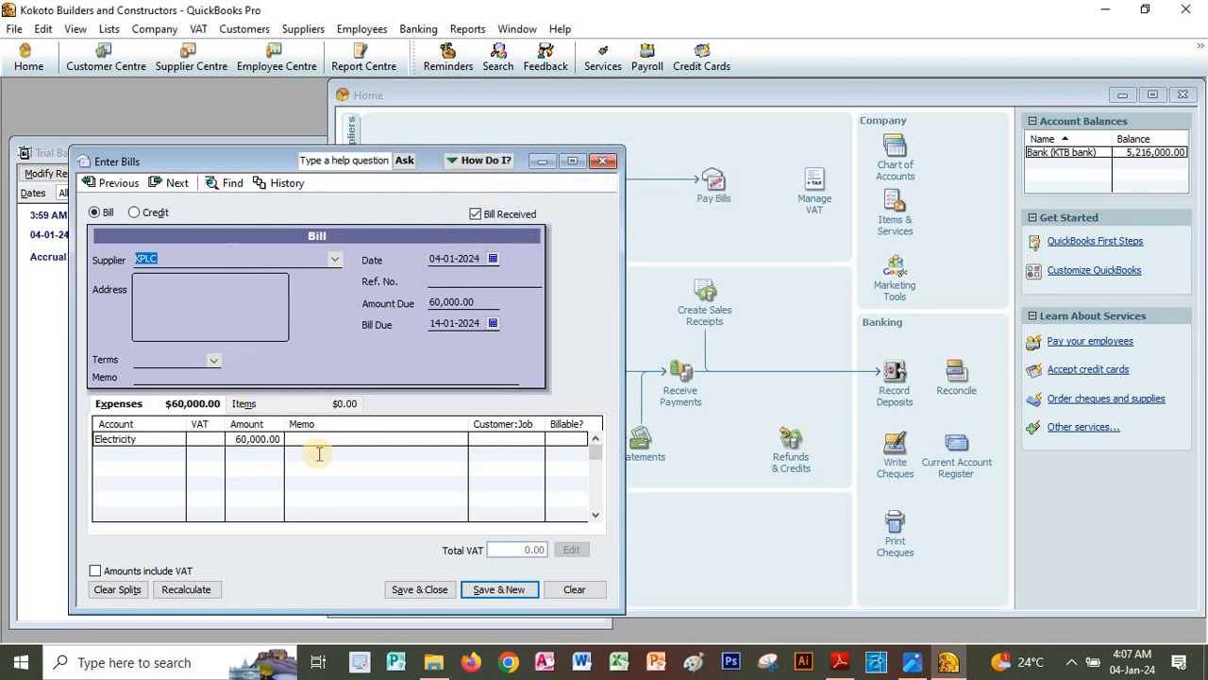
pyautogui.click(496, 588)
# Step: Copy the words "Salary advances" from the May 21 entry in the exercise PDF
pyautogui.hotkey('alt', 'Tab')
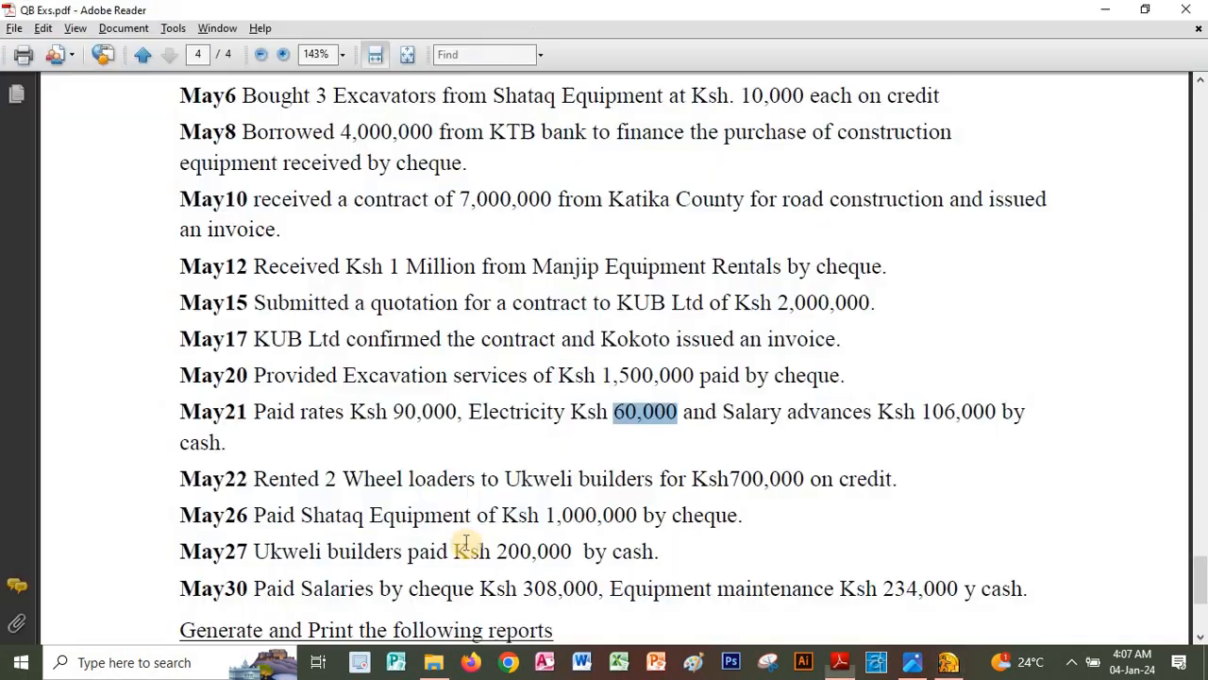
pyautogui.doubleClick(736, 411)
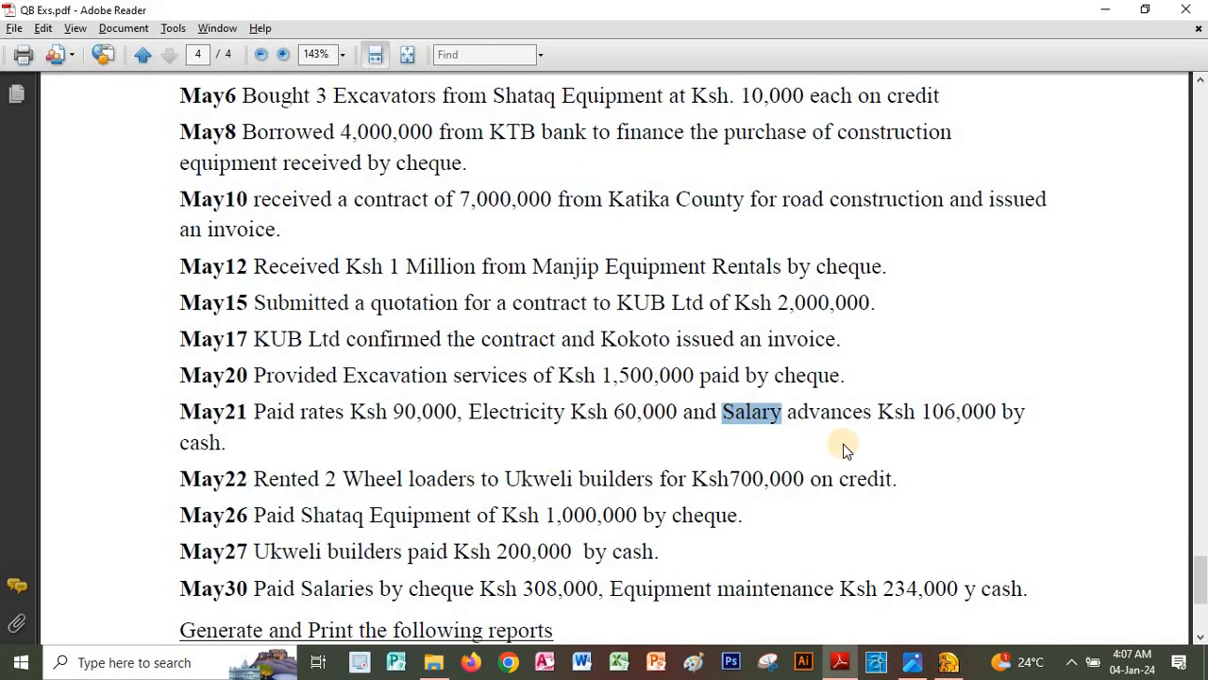
pyautogui.hotkey('shift', 'Right')
pyautogui.hotkey('shift', 'Right')
pyautogui.hotkey('shift', 'Right')
pyautogui.hotkey('shift', 'Right')
pyautogui.hotkey('shift', 'Right')
pyautogui.hotkey('shift', 'Right')
pyautogui.hotkey('shift', 'Right')
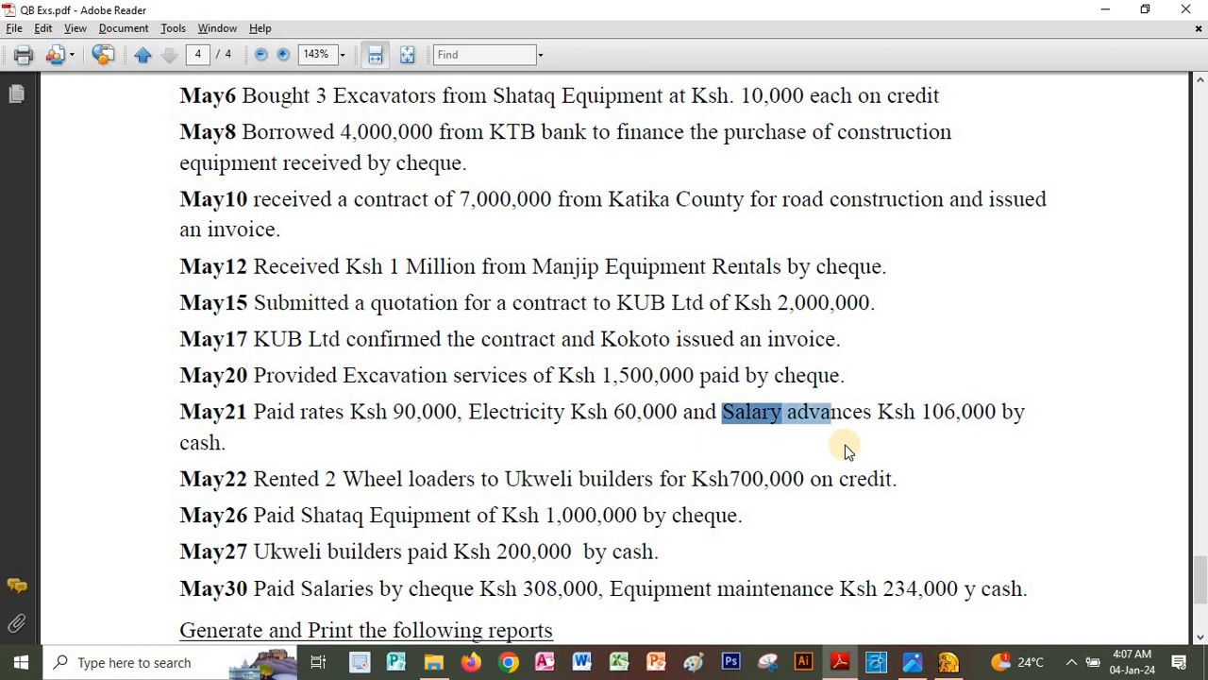
pyautogui.hotkey('shift', 'Right')
pyautogui.hotkey('shift', 'Right')
pyautogui.hotkey('ctrl', 'c')
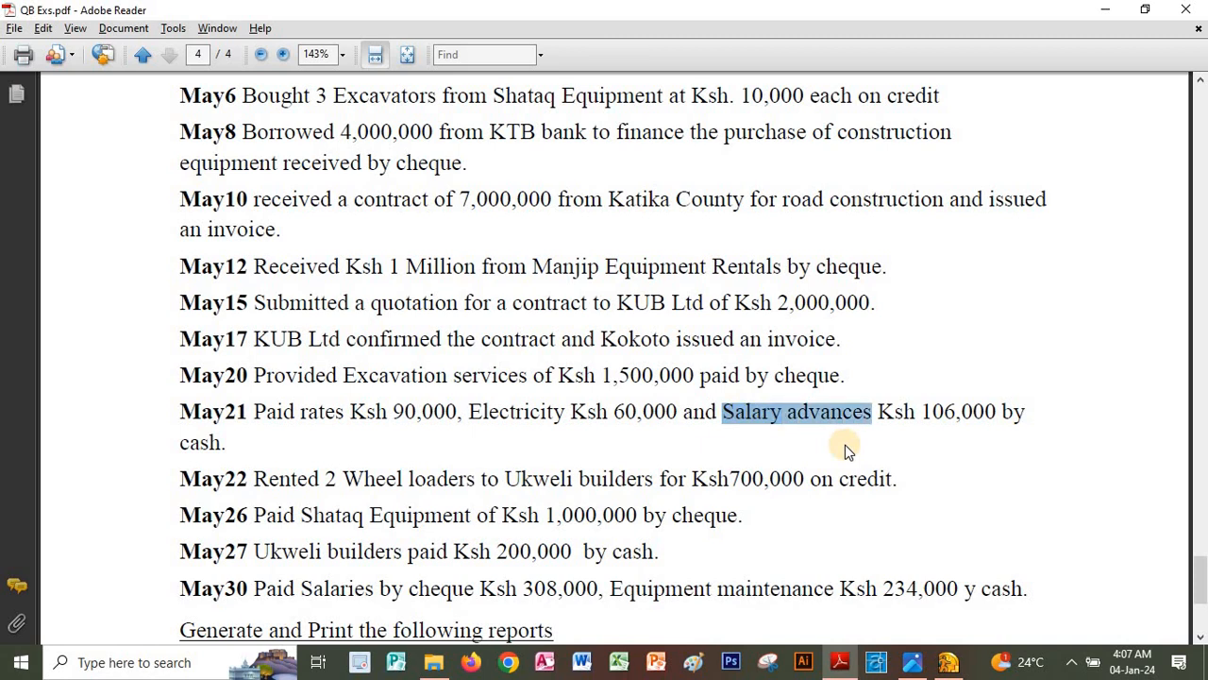
# Step: Create an expense account with the copied name "Salary advances" for the blank bill's first expense line in QuickBooks
pyautogui.hotkey('alt', 'Tab')
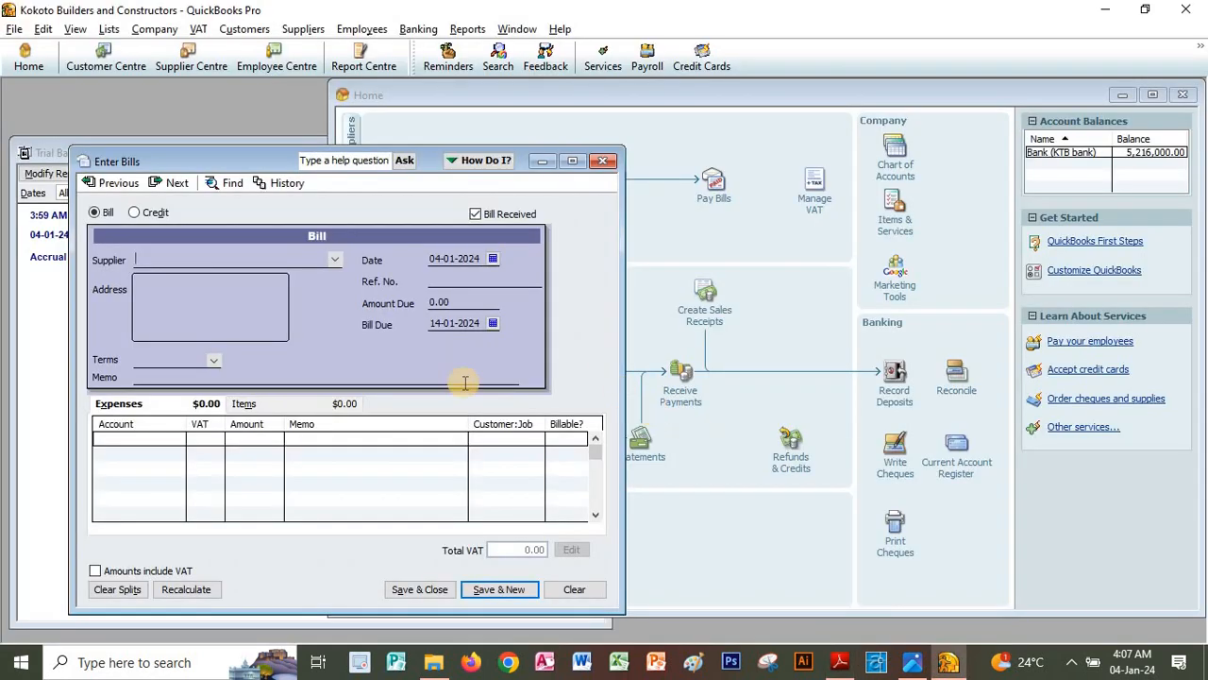
pyautogui.click(174, 444)
pyautogui.click(177, 439)
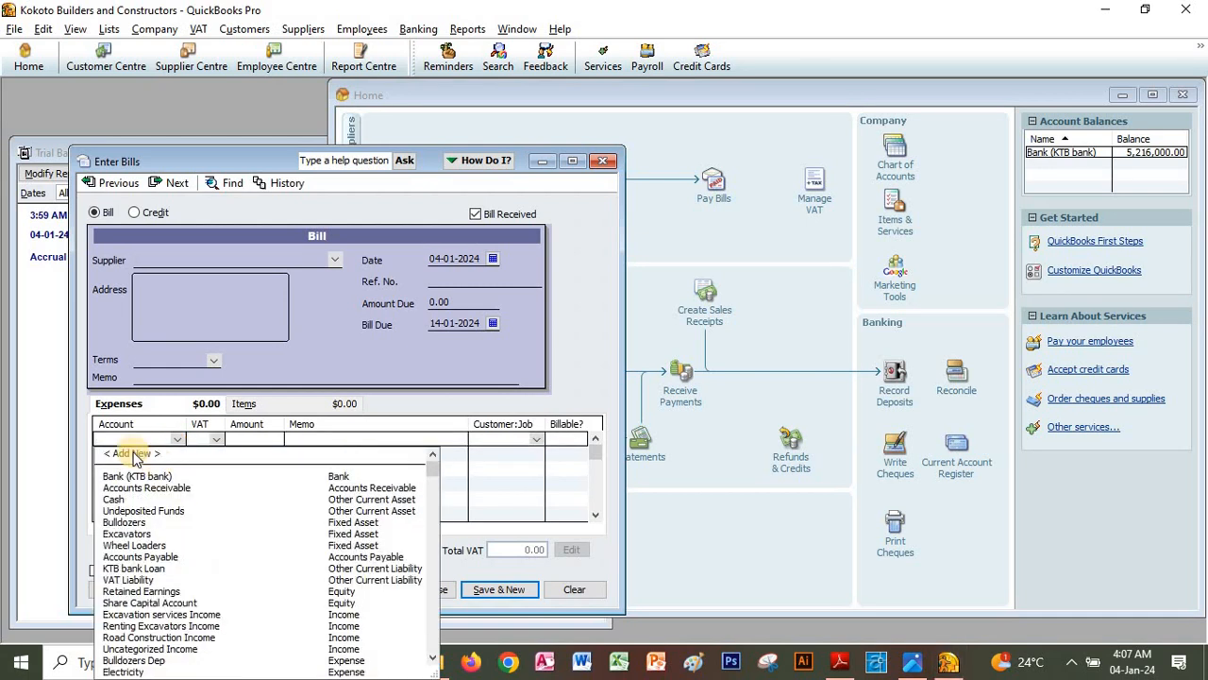
pyautogui.click(134, 452)
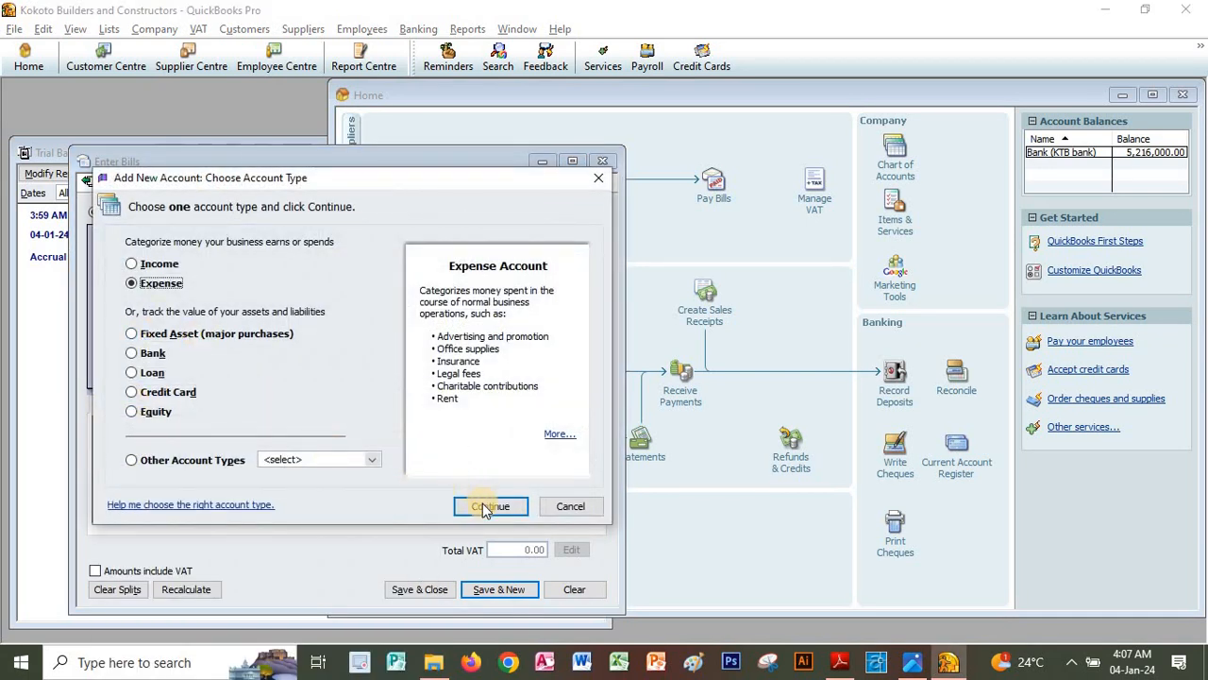
pyautogui.press('Return')
pyautogui.hotkey('ctrl', 'v')
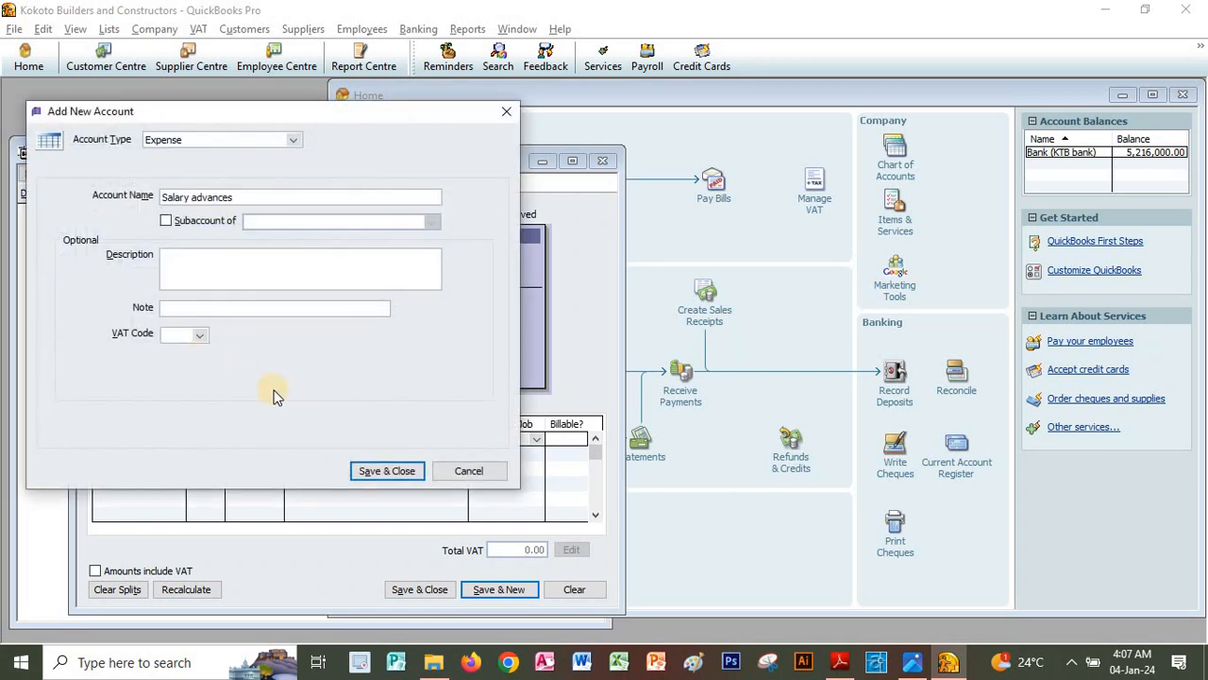
pyautogui.click(383, 470)
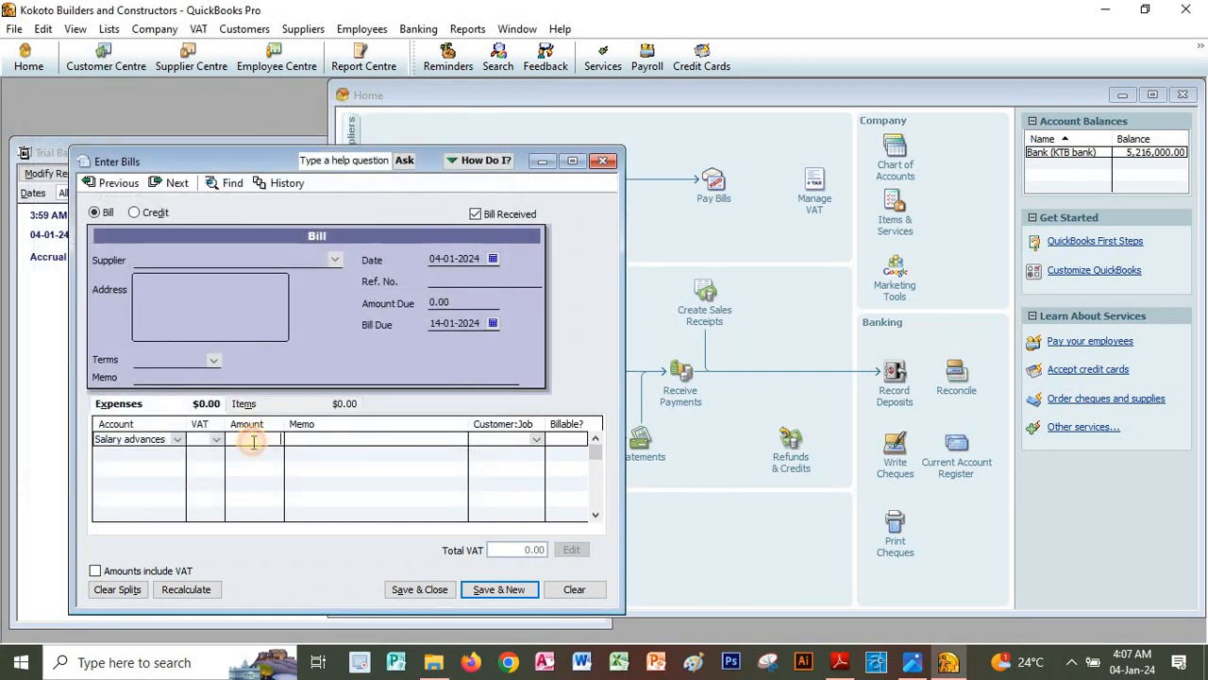
# Step: Copy the May 21 salary advances amount of 106,000 from the PDF into the bill's Salary advances line
pyautogui.hotkey('alt', 'Tab')
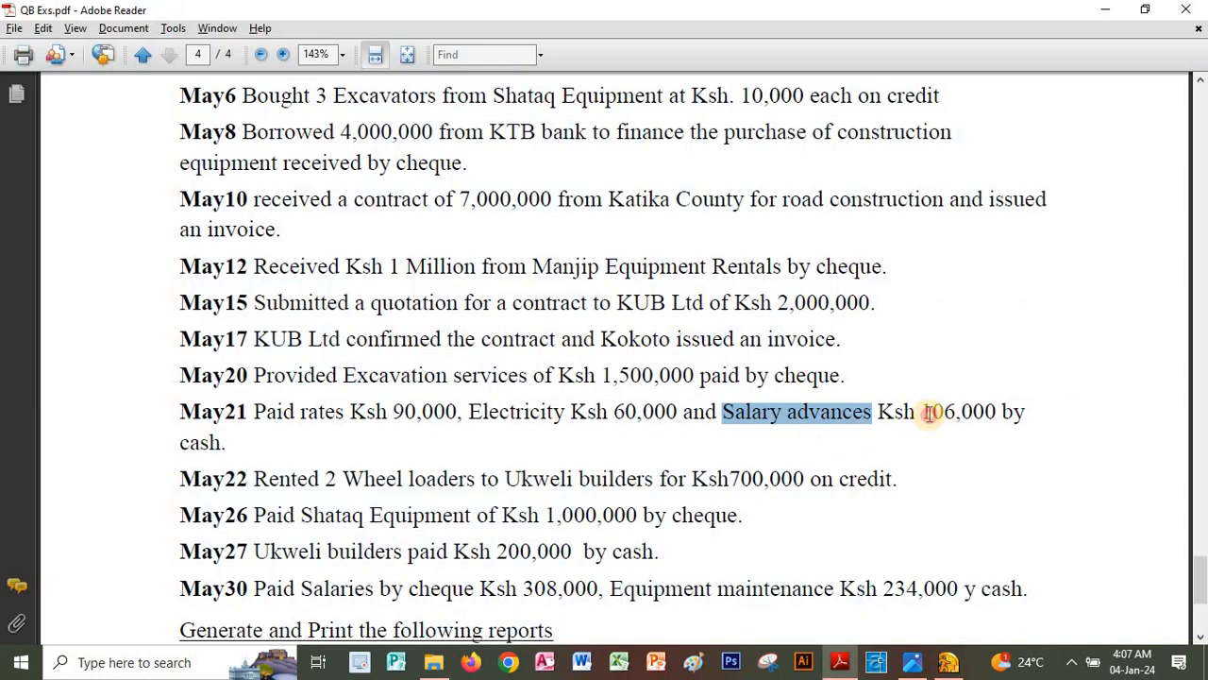
pyautogui.moveTo(925, 412); pyautogui.dragTo(1005, 412)
pyautogui.hotkey('ctrl', 'c')
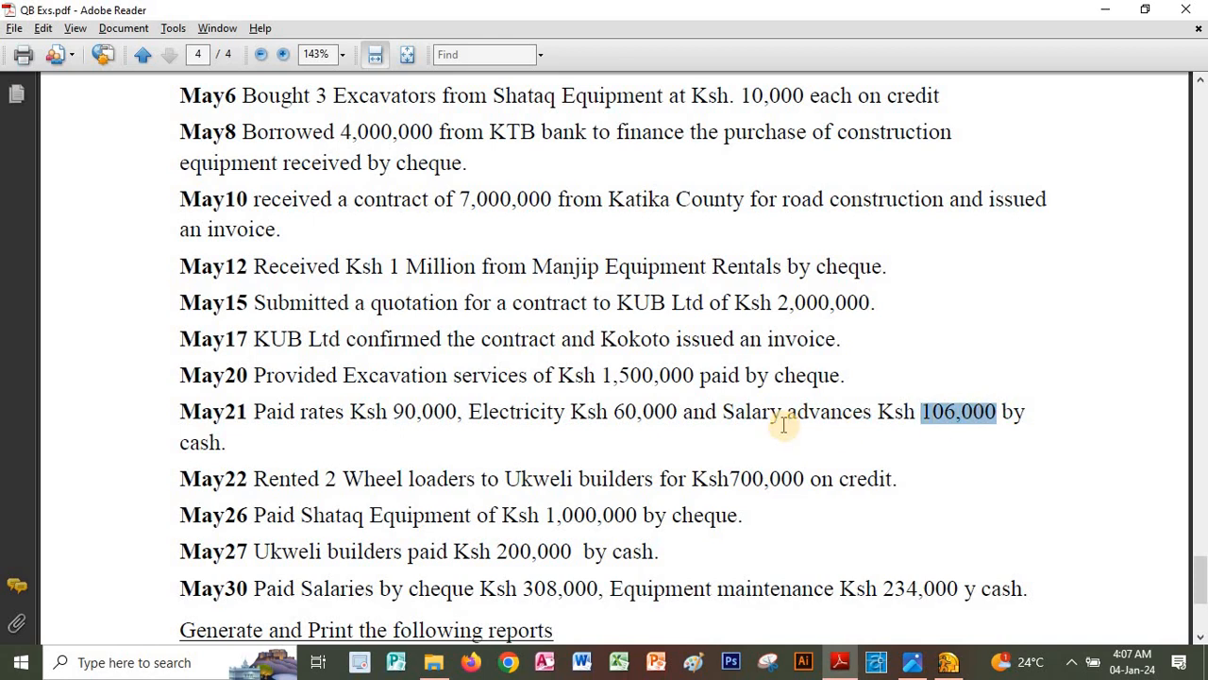
pyautogui.hotkey('alt', 'Tab')
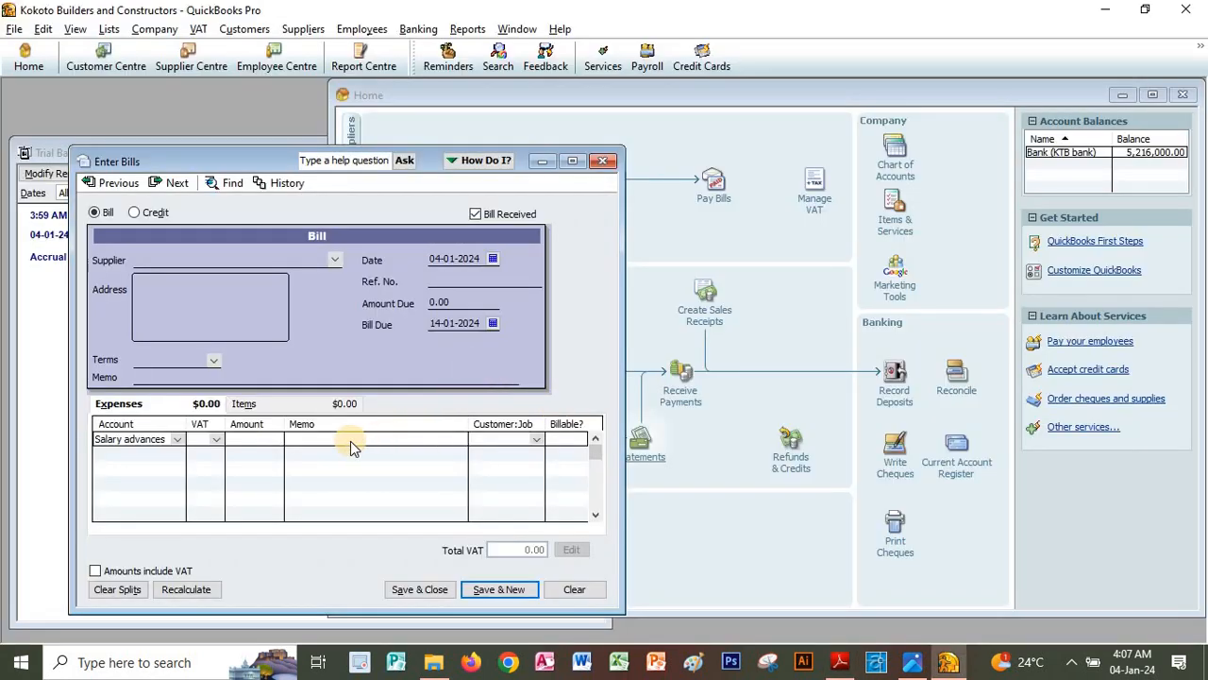
pyautogui.hotkey('ctrl', 'v')
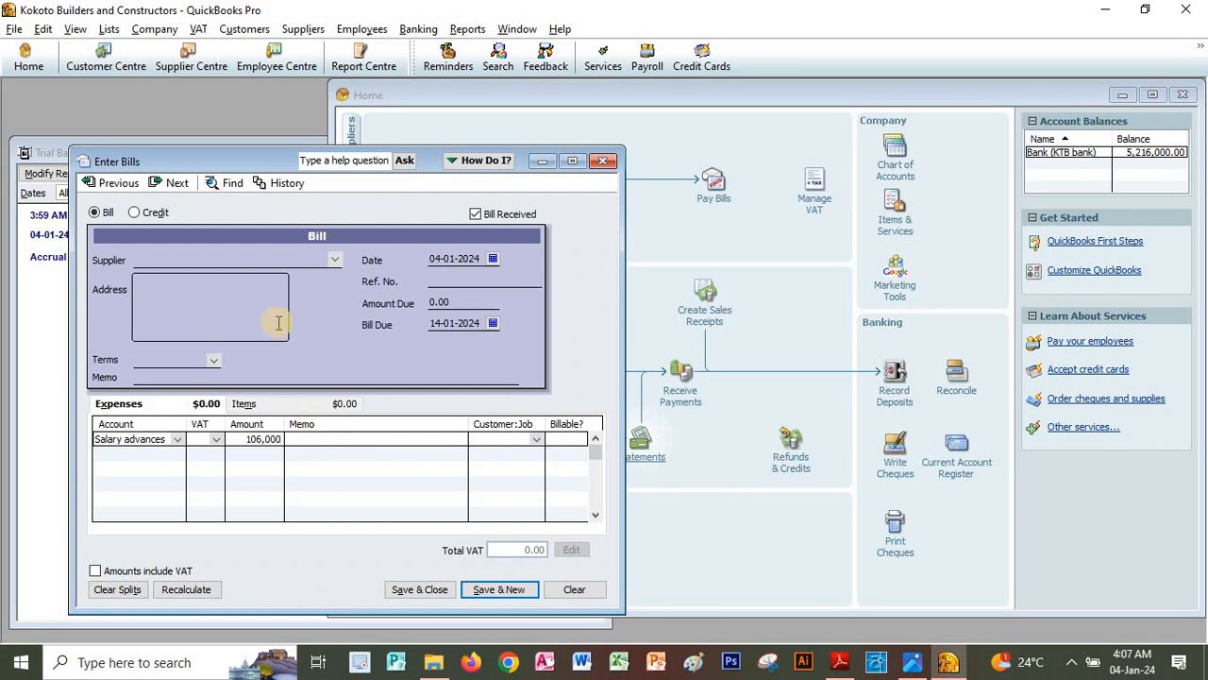
# Step: Add "Employees" as a new supplier on the salary advances bill and save the bill
pyautogui.click(242, 264)
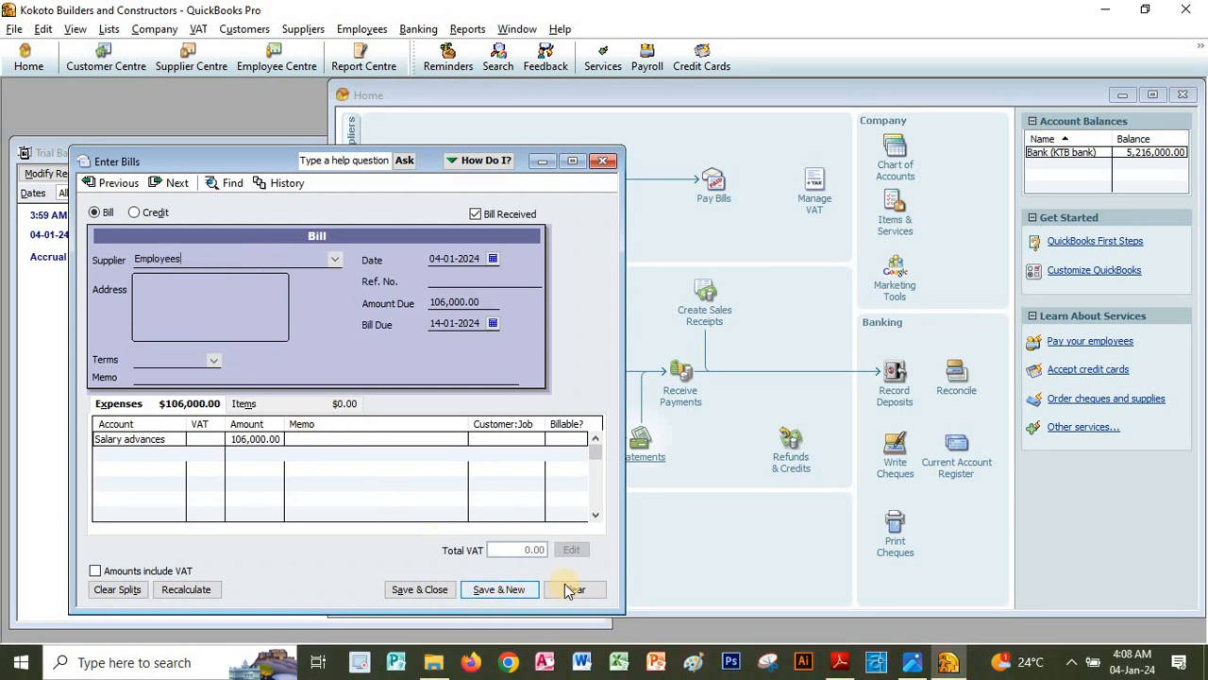
pyautogui.click(491, 589)
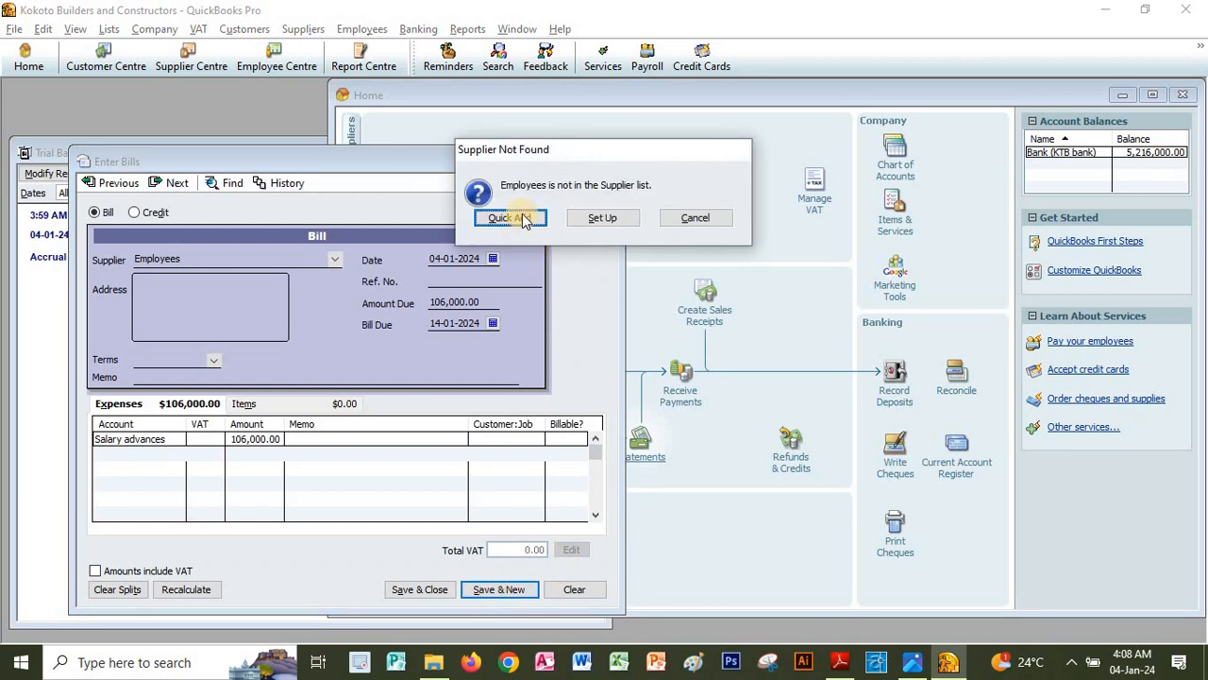
pyautogui.click(500, 591)
# Step: Recheck the May 21 entry, close the blank bill, and select the City Council, KPLC and Employees bills for payment in Pay Bills
pyautogui.hotkey('alt', 'Tab')
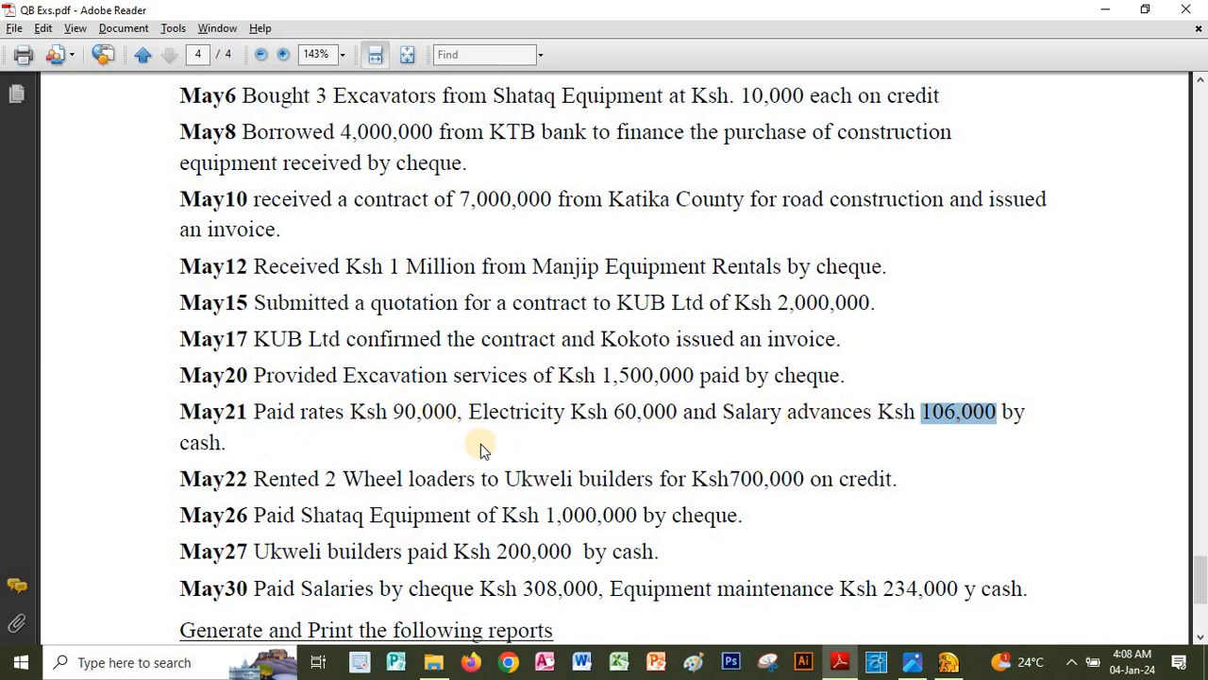
pyautogui.hotkey('alt', 'Tab')
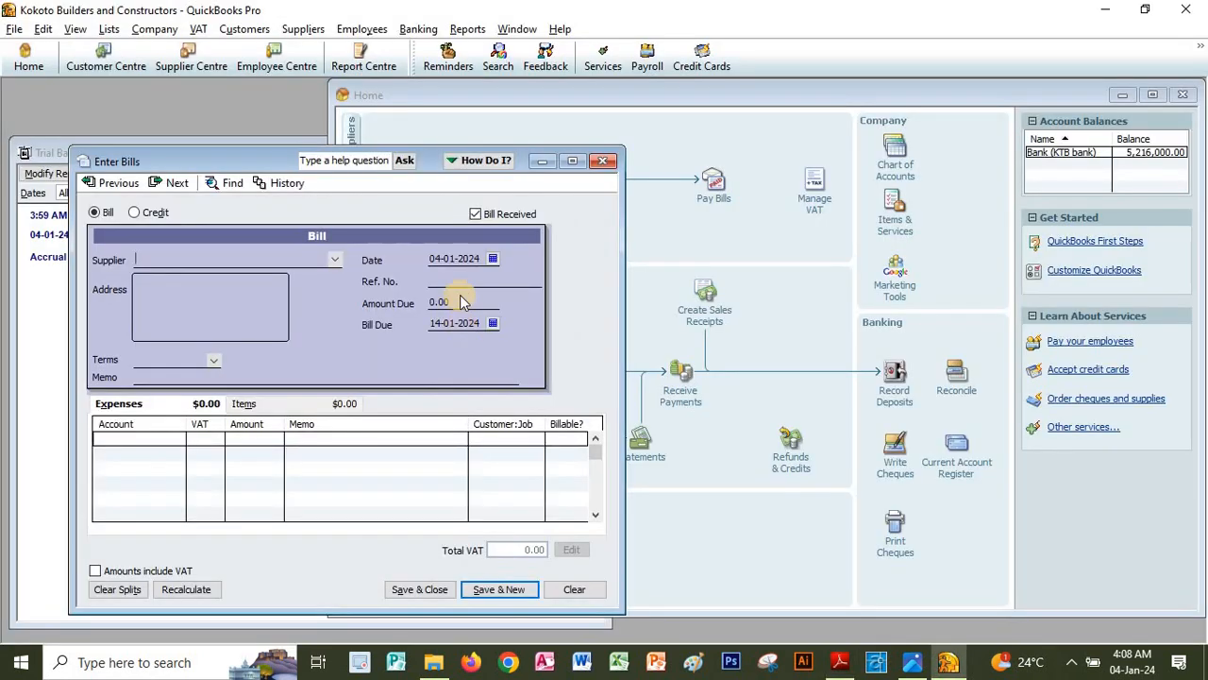
pyautogui.click(599, 164)
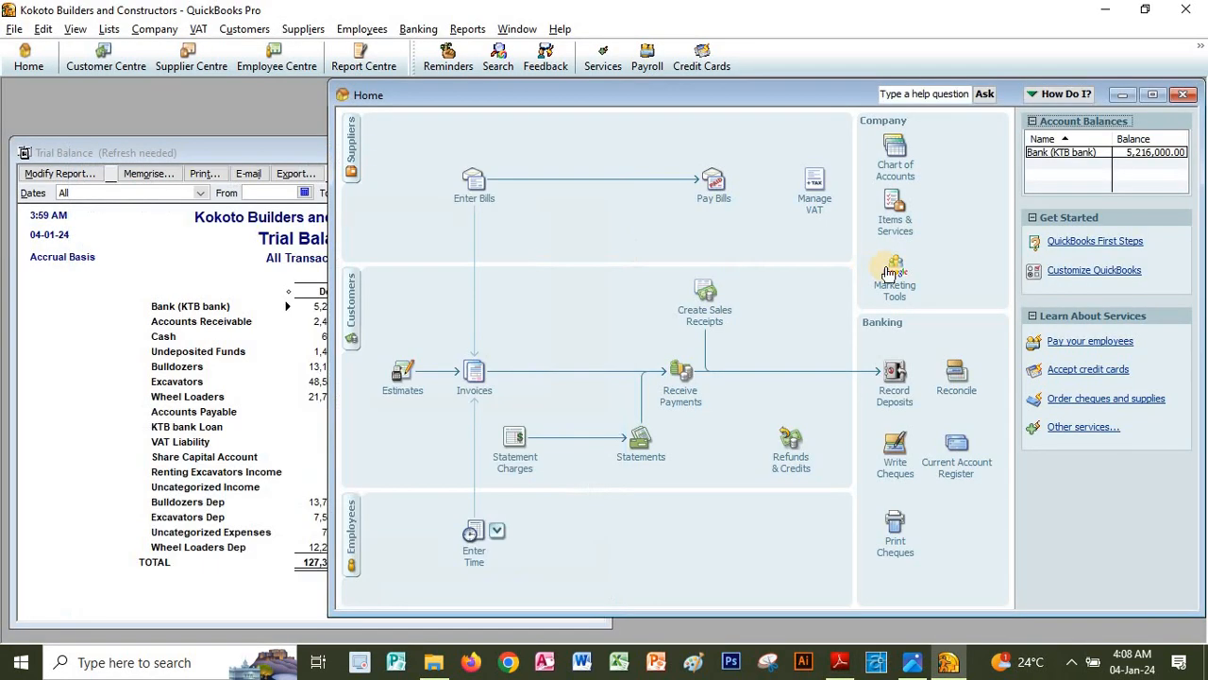
pyautogui.click(714, 184)
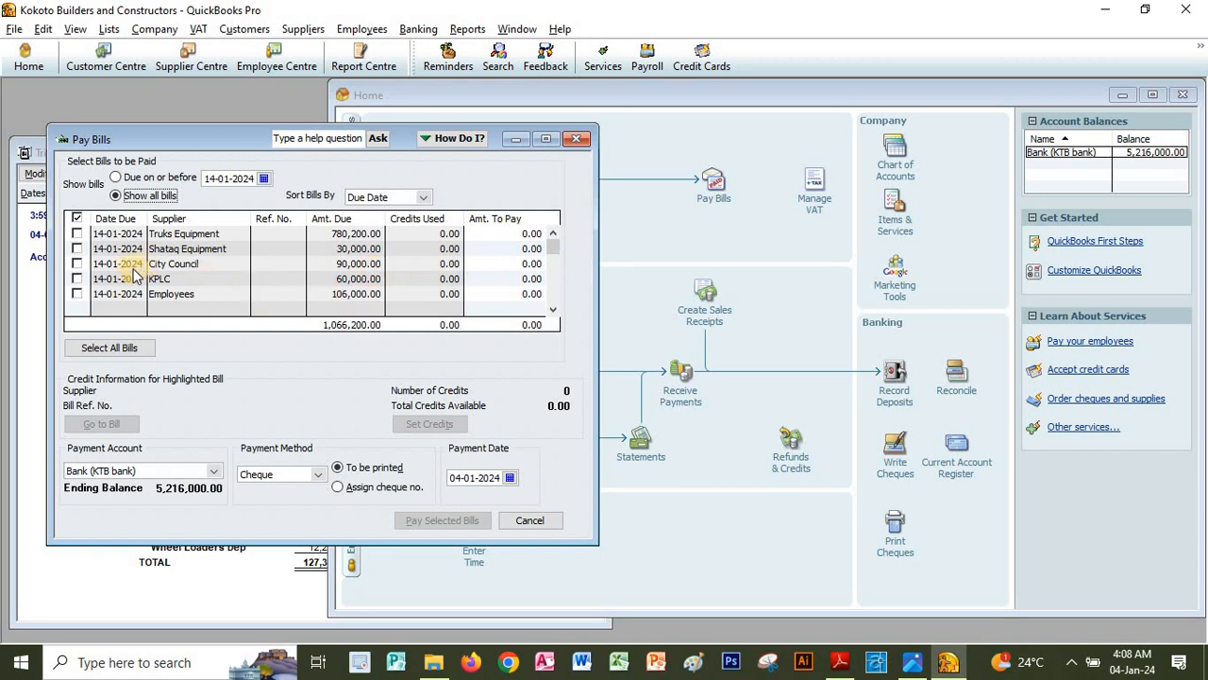
pyautogui.click(78, 279)
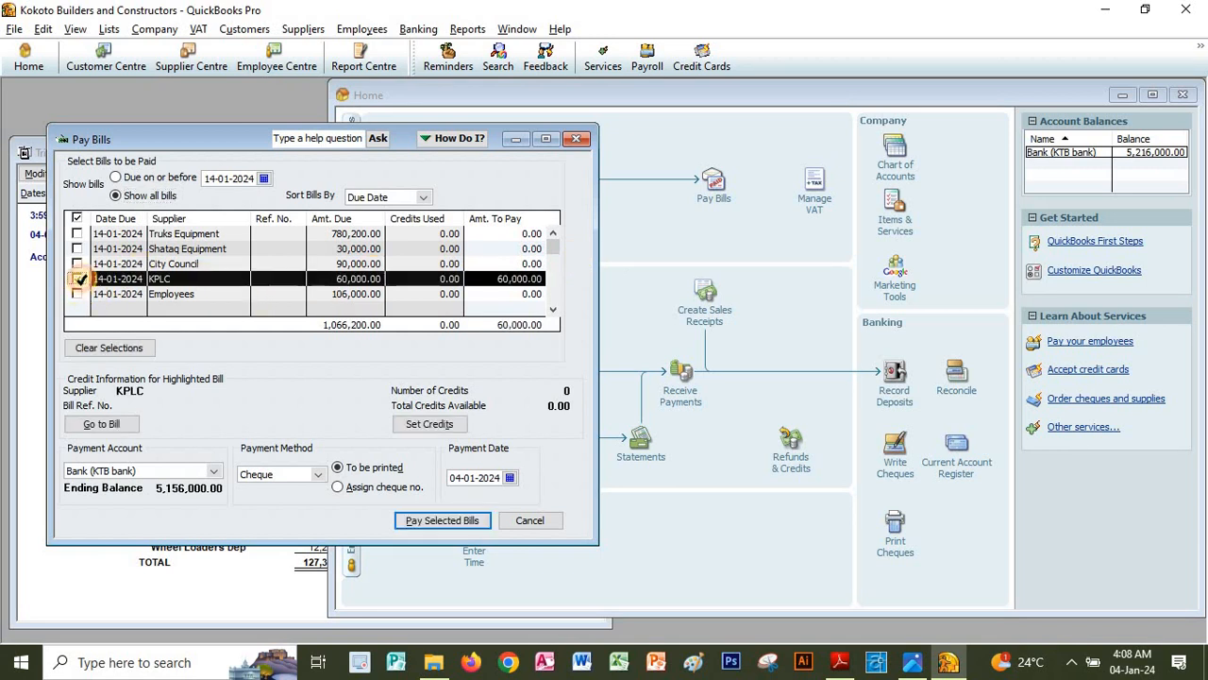
pyautogui.click(77, 294)
pyautogui.click(80, 263)
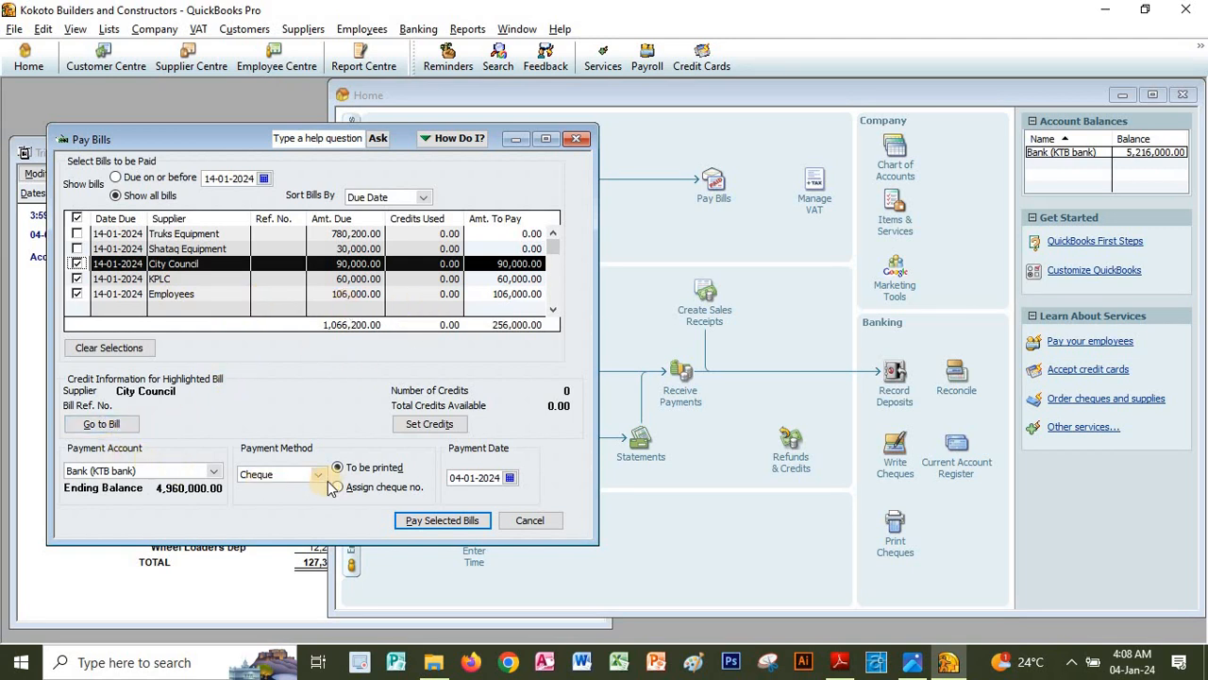
# Step: Pay the selected City Council, KPLC and Employees bills using Cash as the payment method and finish the payment summary
pyautogui.click(320, 476)
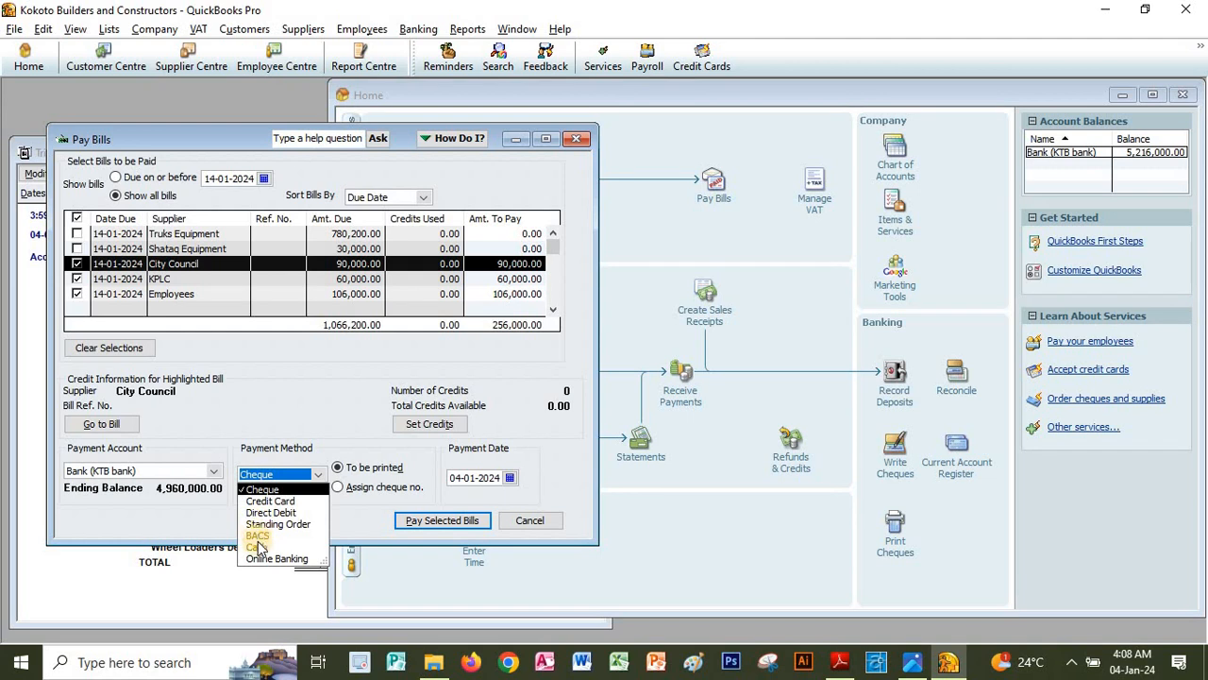
pyautogui.click(257, 546)
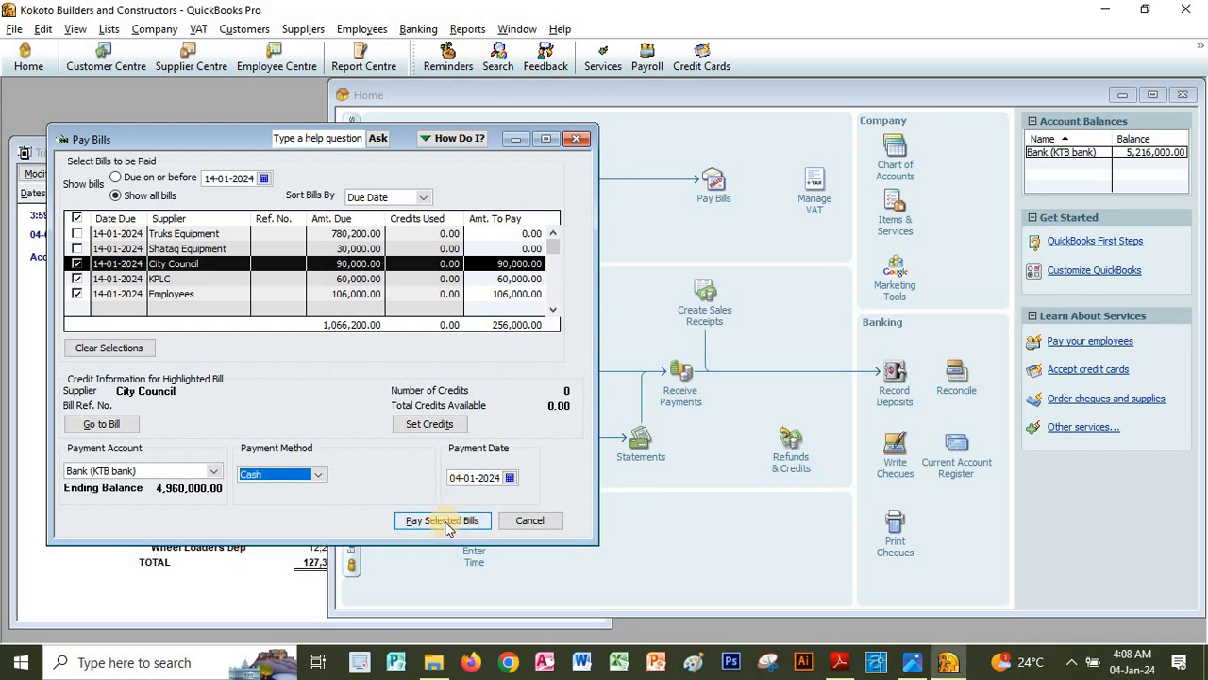
pyautogui.click(440, 521)
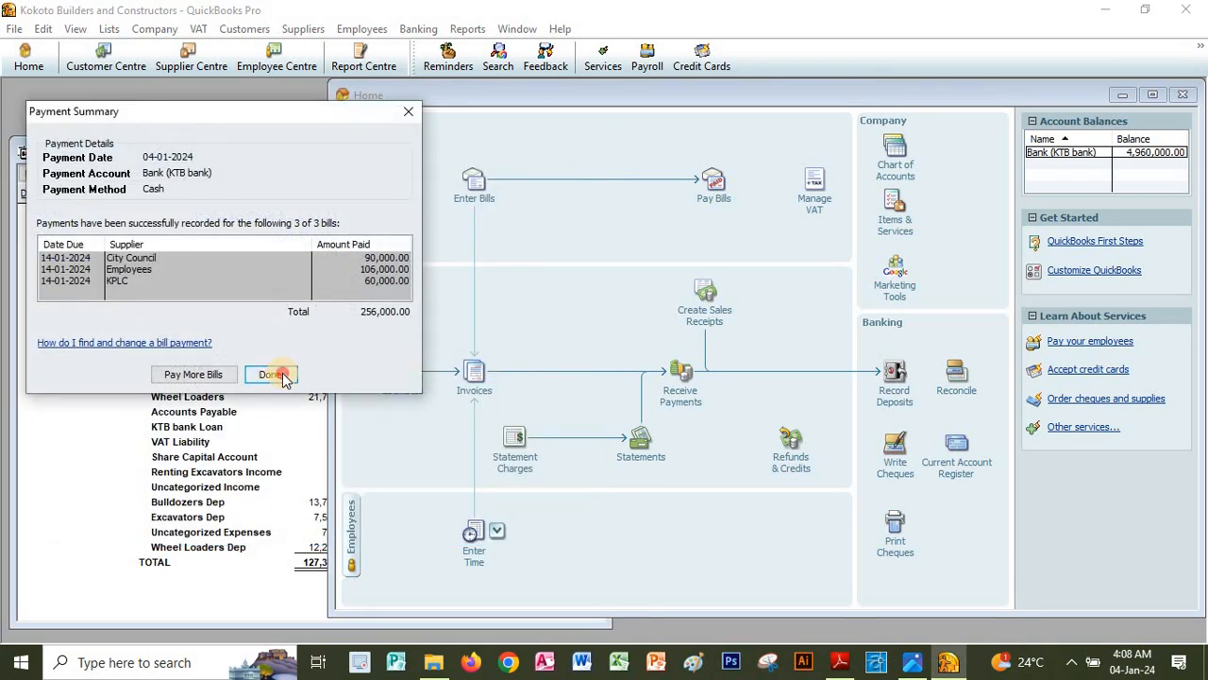
pyautogui.click(270, 372)
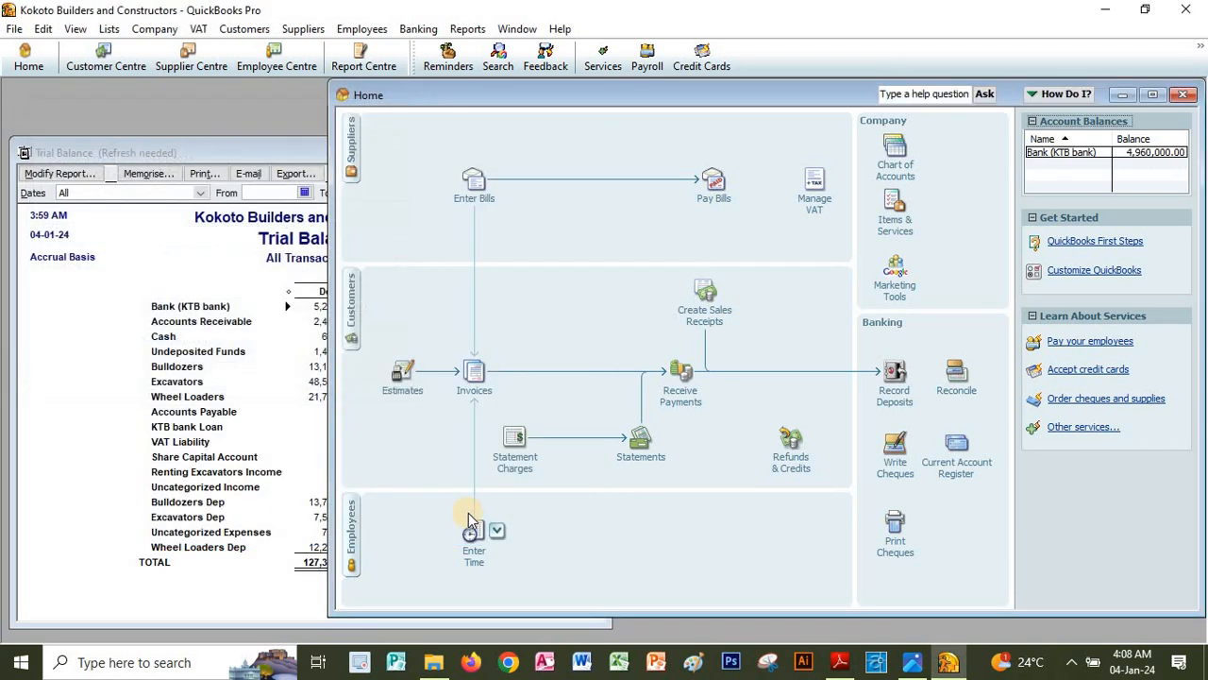
# Step: Switch to the exercise PDF in Adobe Reader and copy "Rented 2 Wheel loaders" from the May 22 entry
pyautogui.click(839, 662)
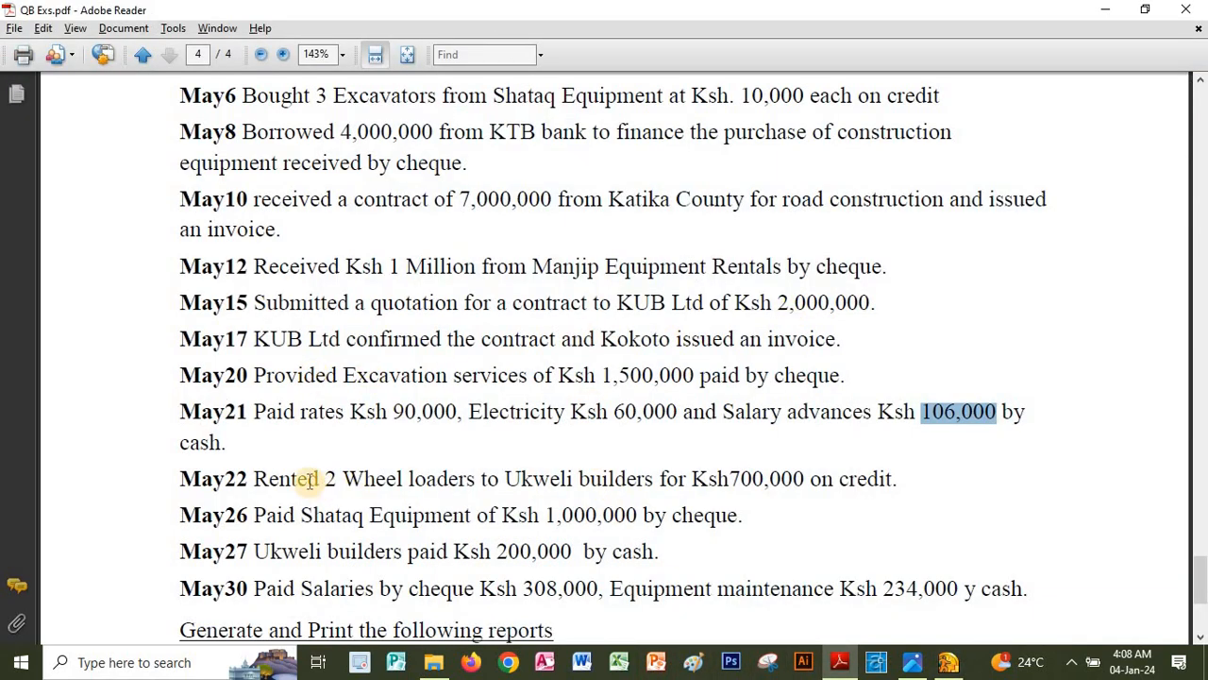
pyautogui.moveTo(255, 479); pyautogui.dragTo(460, 479)
pyautogui.click(343, 478)
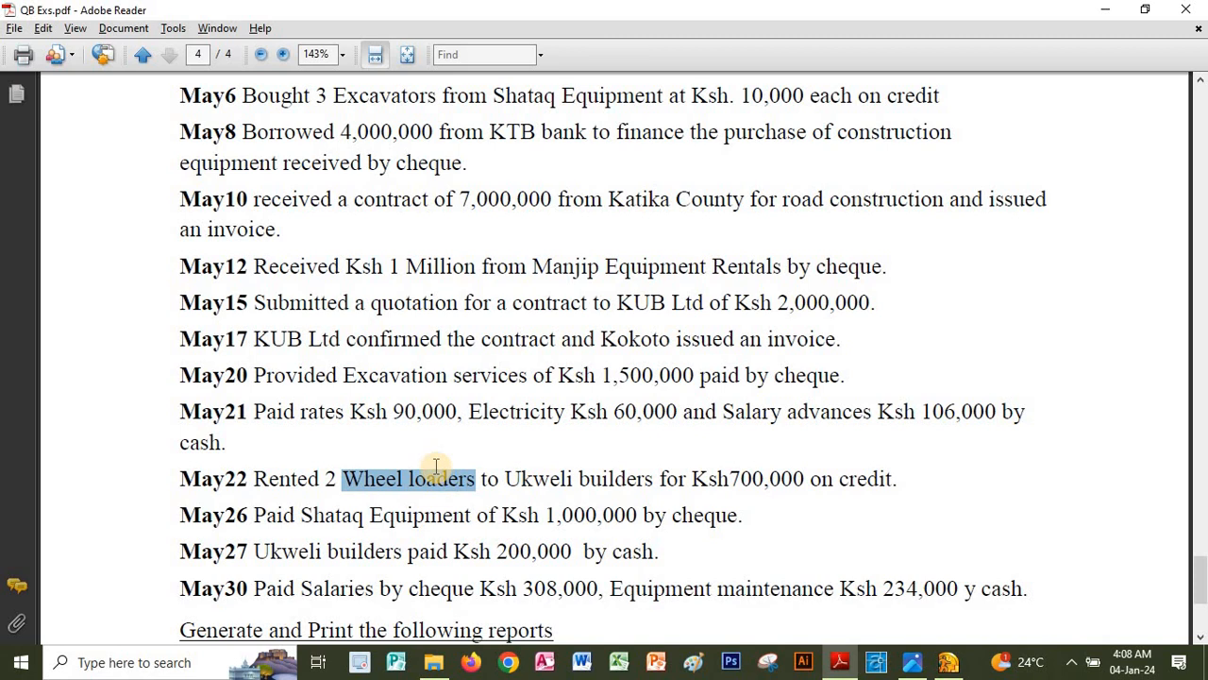
pyautogui.moveTo(255, 477); pyautogui.dragTo(321, 478)
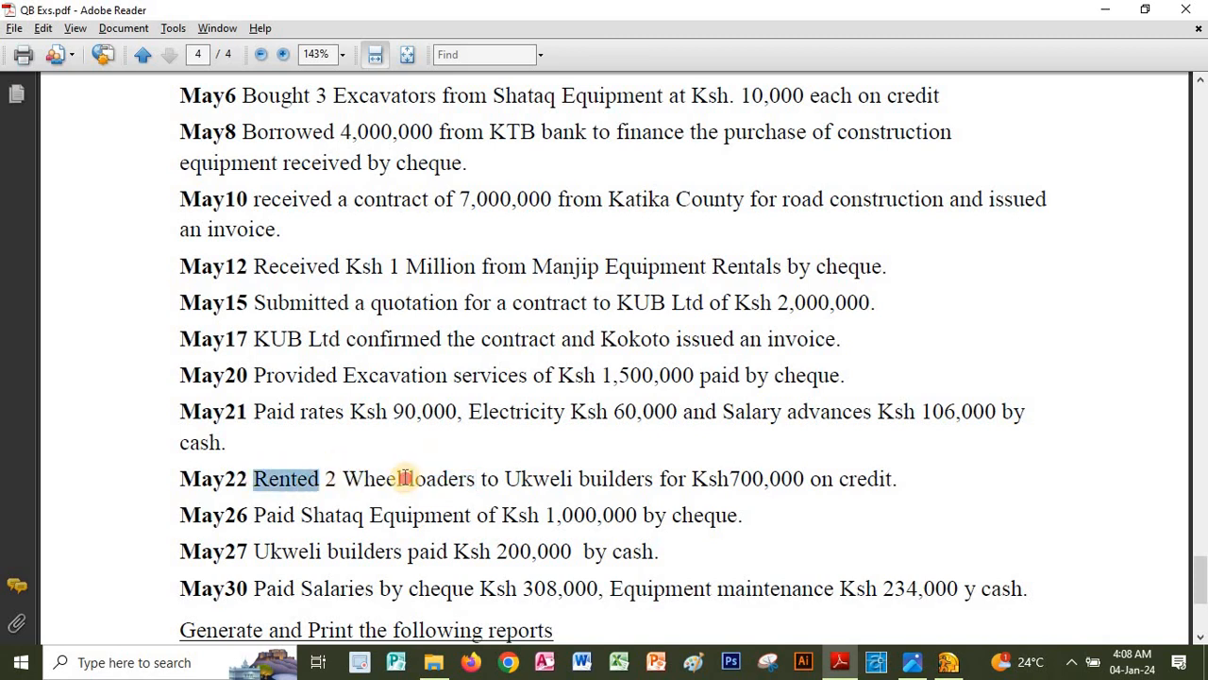
pyautogui.moveTo(406, 478); pyautogui.dragTo(440, 481)
pyautogui.hotkey('ctrl', 'c')
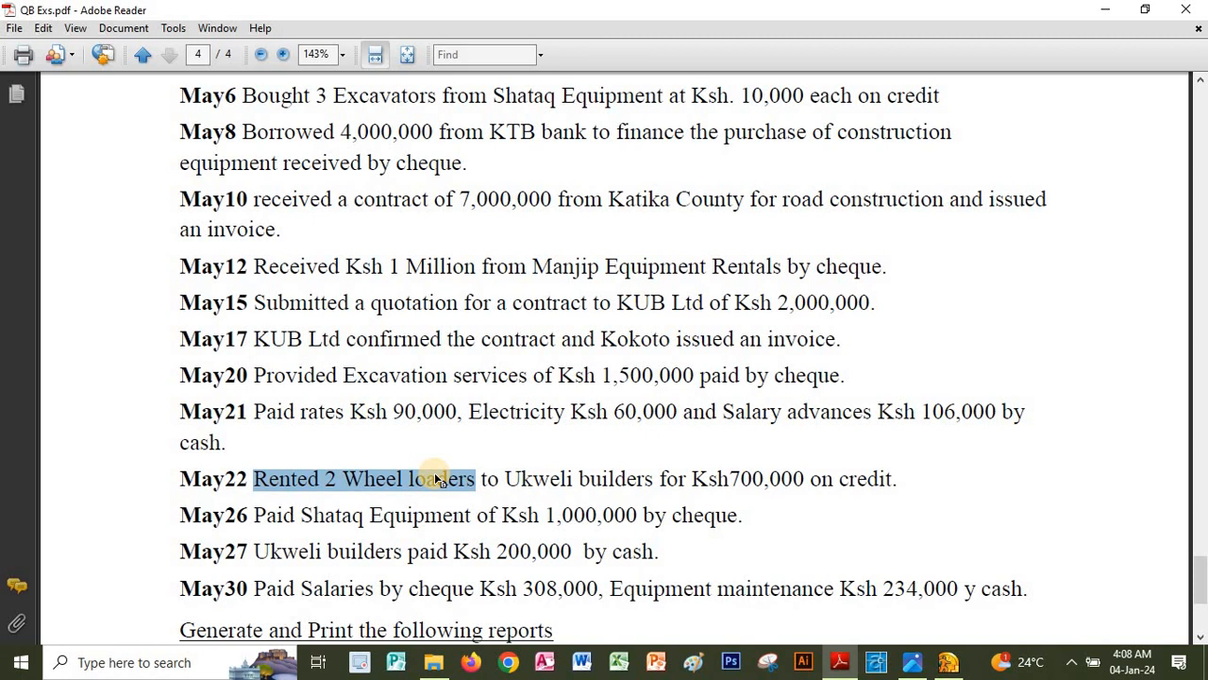
# Step: Recheck the payment terms of the PDF's May 22 entry and open a new invoice in QuickBooks
pyautogui.hotkey('alt', 'Tab')
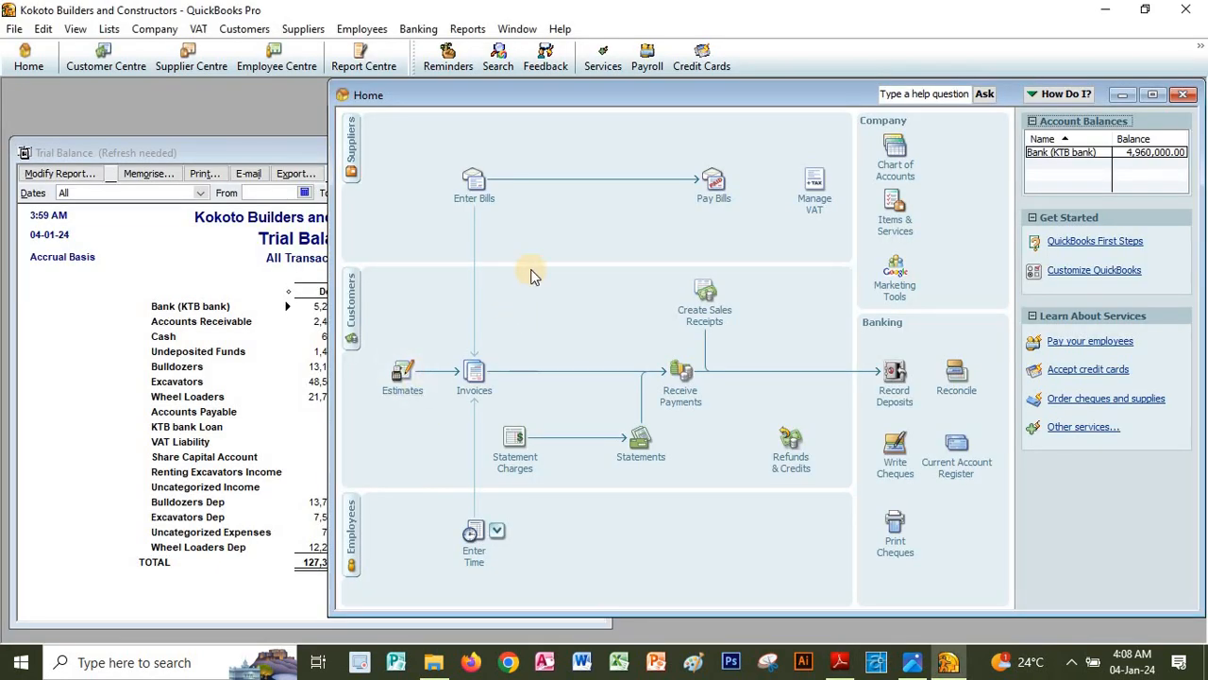
pyautogui.press('space')
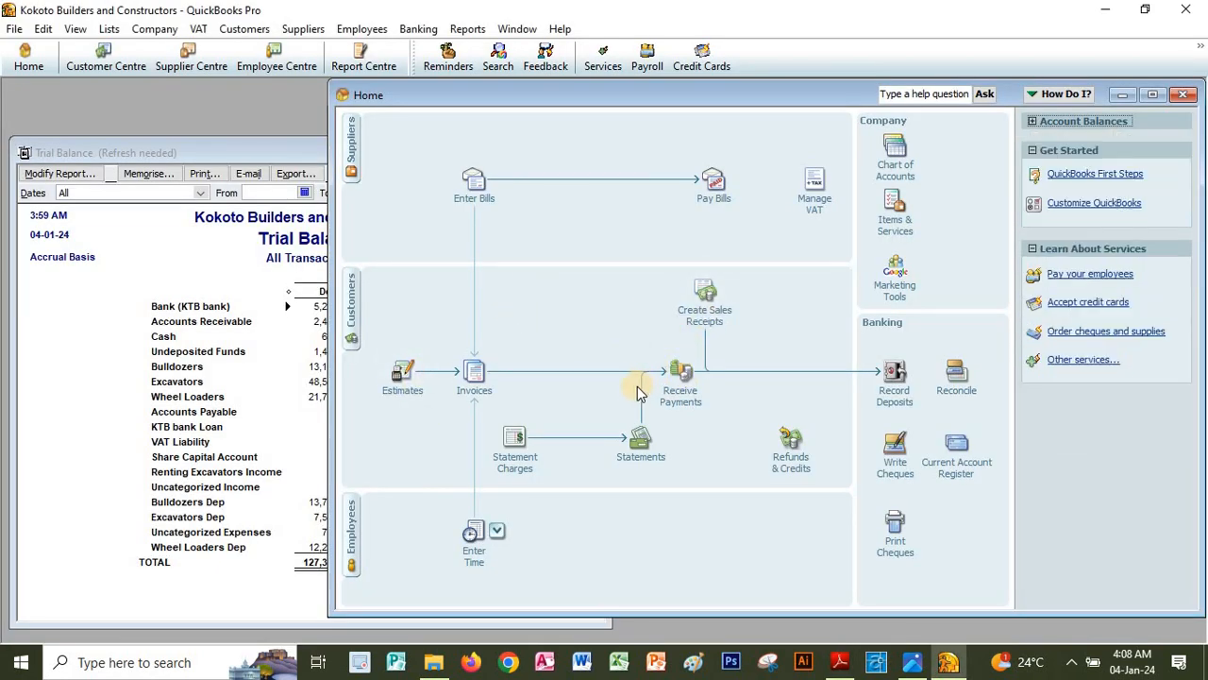
pyautogui.hotkey('alt', 'Tab')
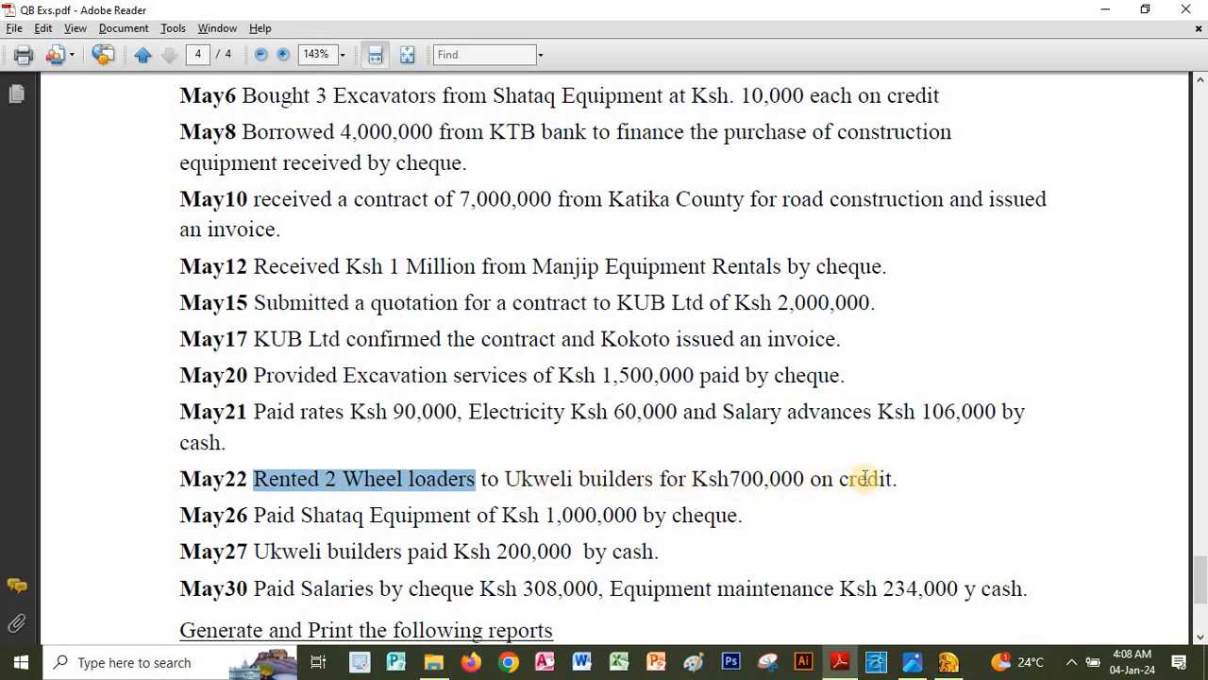
pyautogui.hotkey('alt', 'Tab')
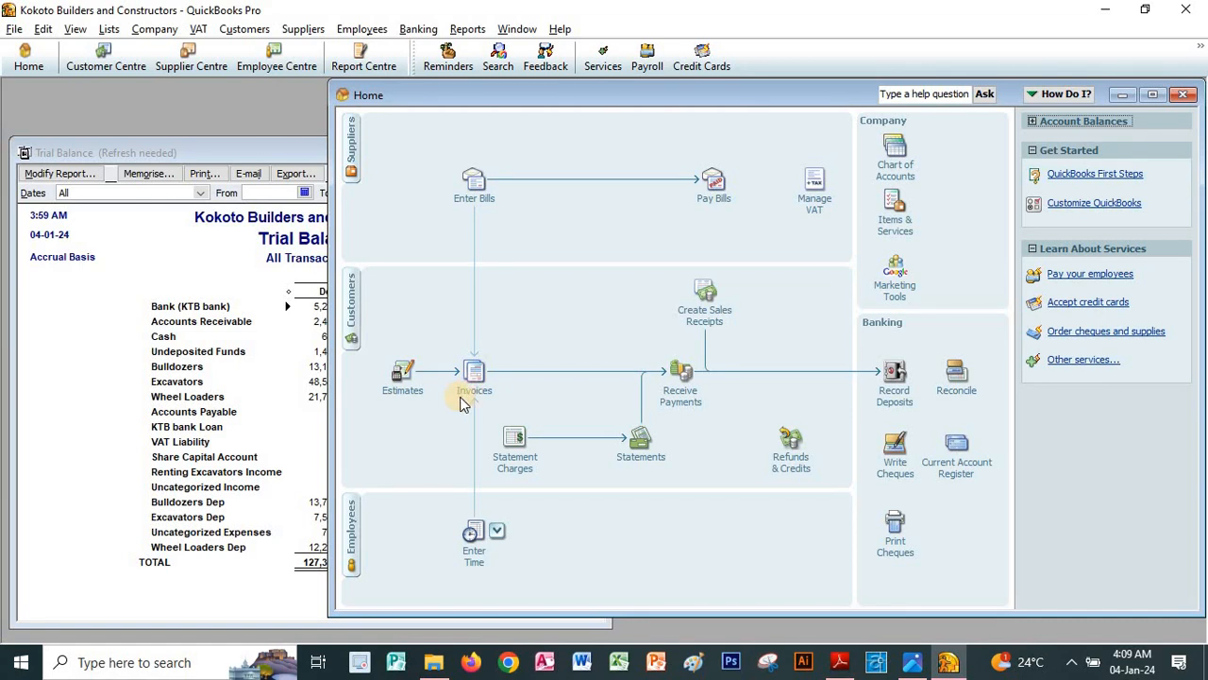
pyautogui.click(472, 387)
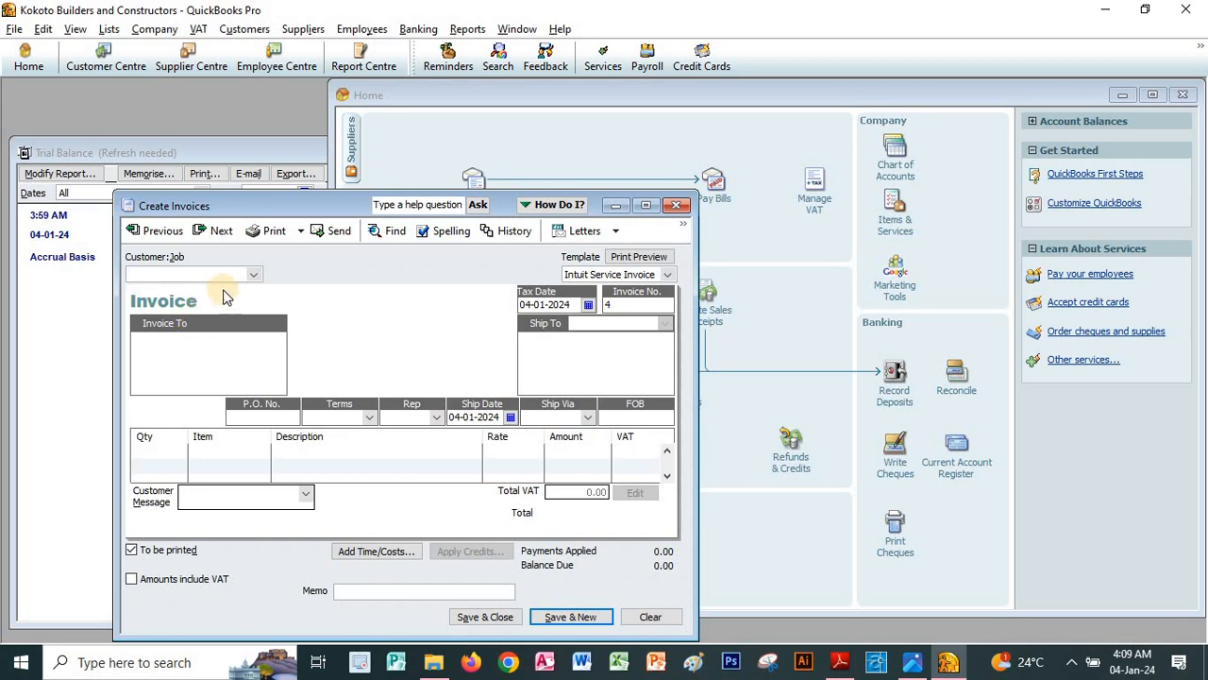
# Step: Start a new Service item on the invoice's first line and name it "Renting Wheel loaders", adapting the copied text
pyautogui.click(261, 453)
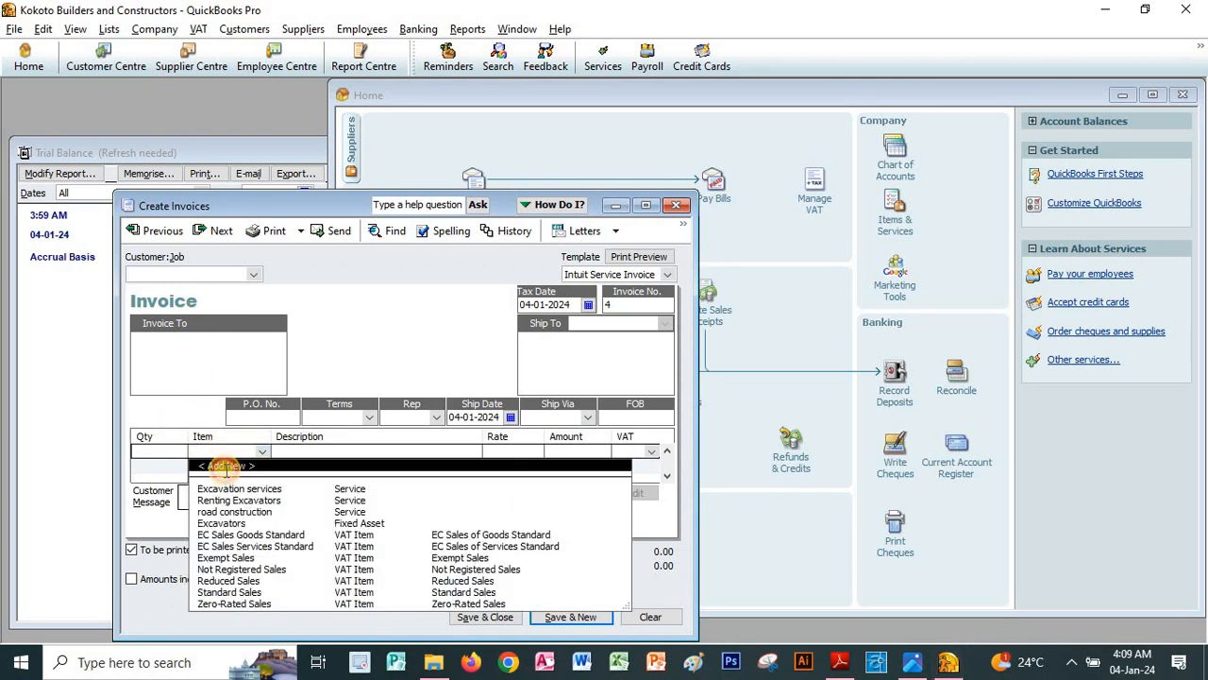
pyautogui.click(227, 466)
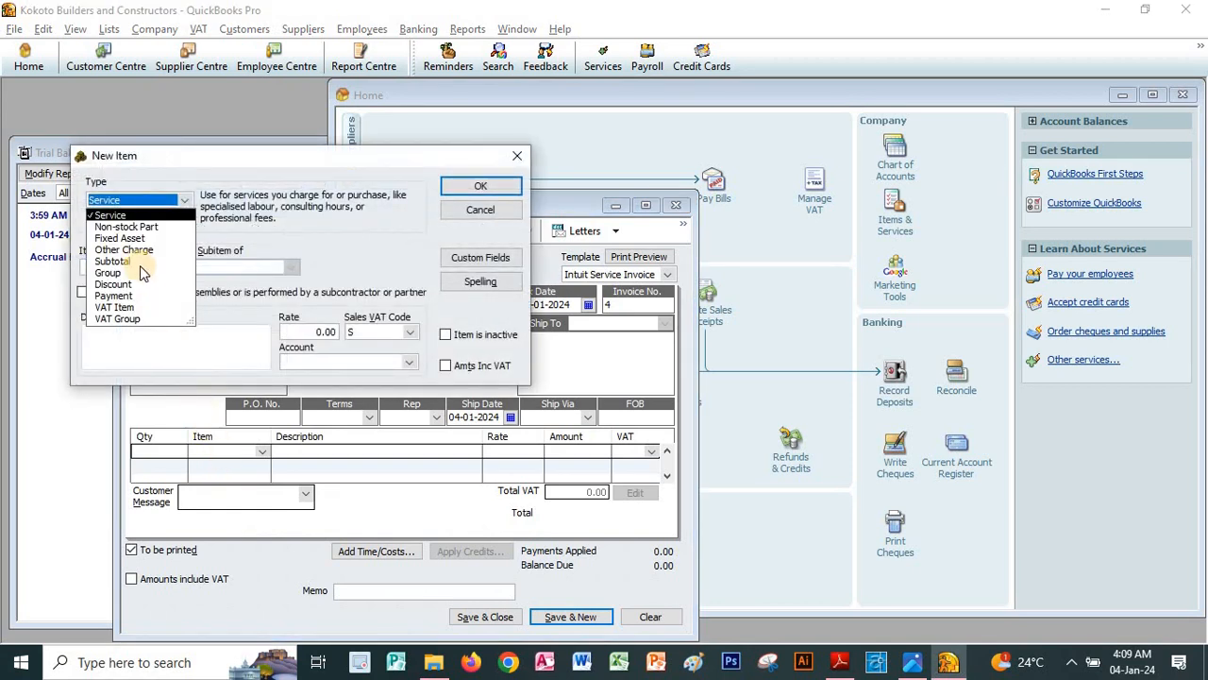
pyautogui.click(113, 214)
pyautogui.click(147, 265)
pyautogui.hotkey('ctrl', 'v')
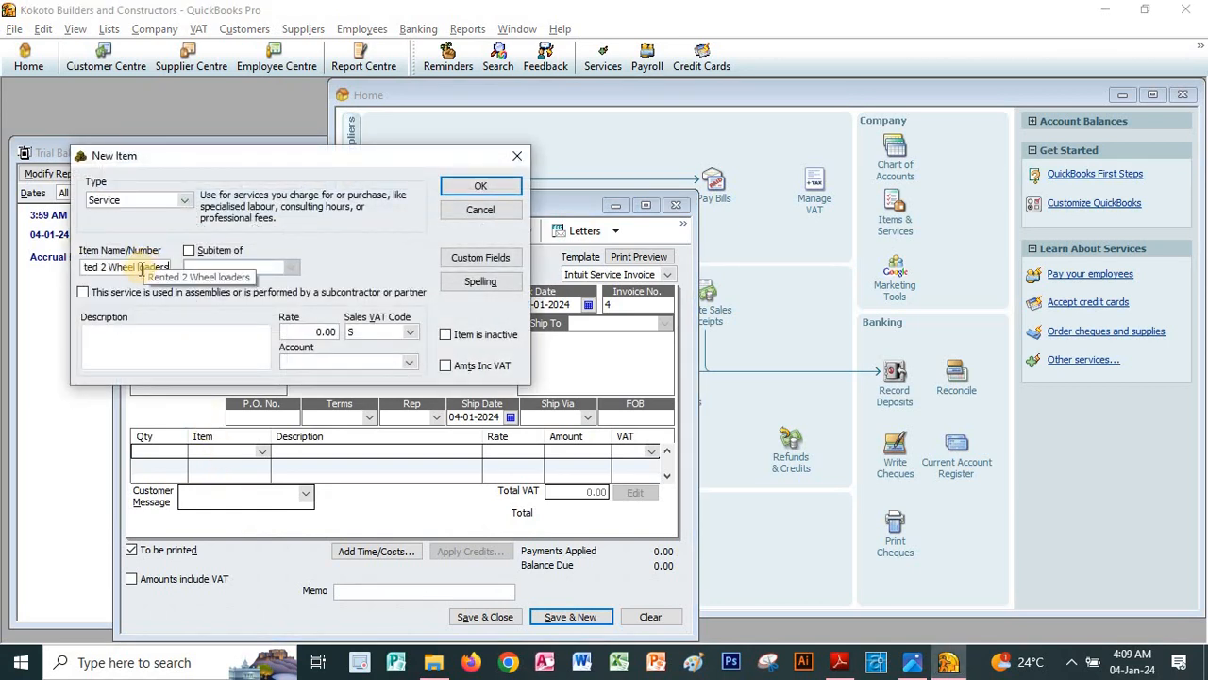
pyautogui.click(107, 267)
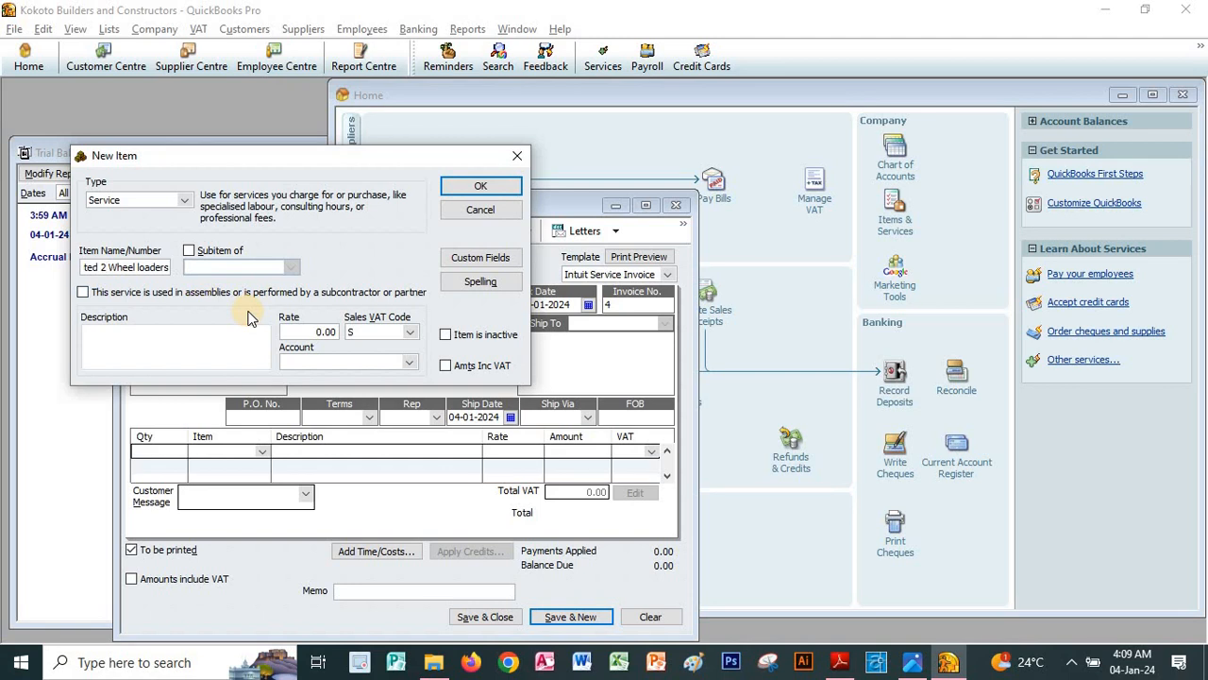
pyautogui.press('BackSpace')
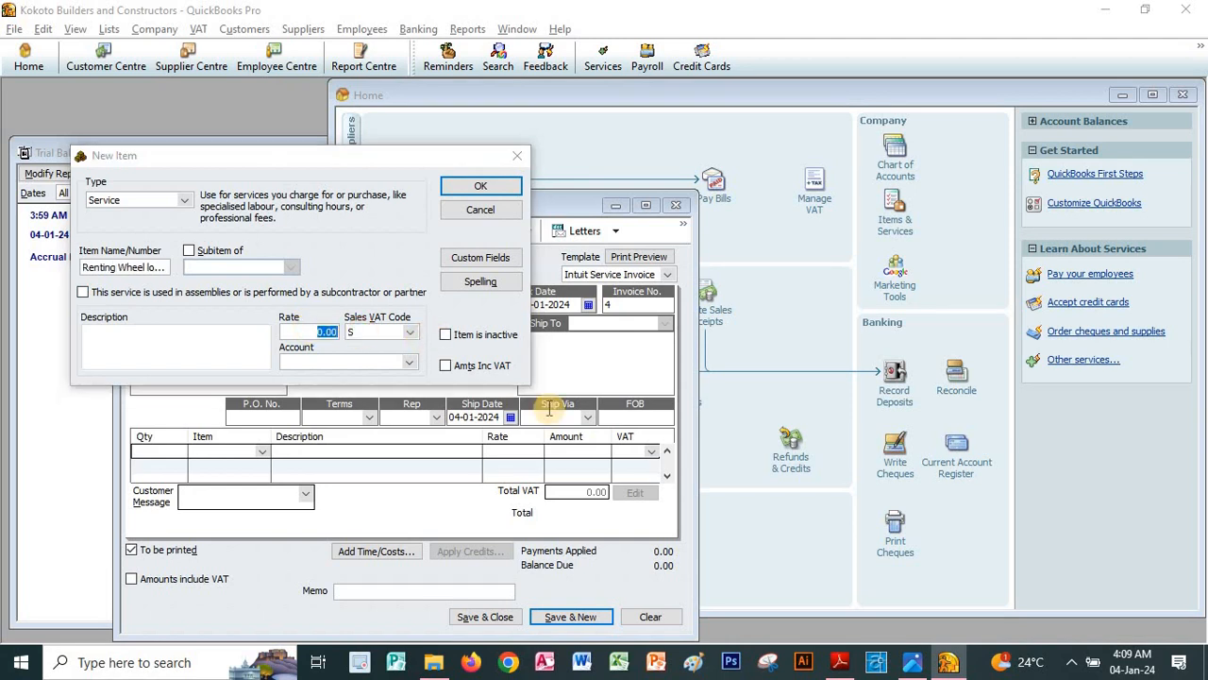
# Step: Copy the May 22 amount of 700,000 from the PDF into the new item's rate and set its sales VAT code to E
pyautogui.hotkey('alt', 'Tab')
pyautogui.moveTo(739, 479); pyautogui.dragTo(804, 479)
pyautogui.hotkey('ctrl', 'c')
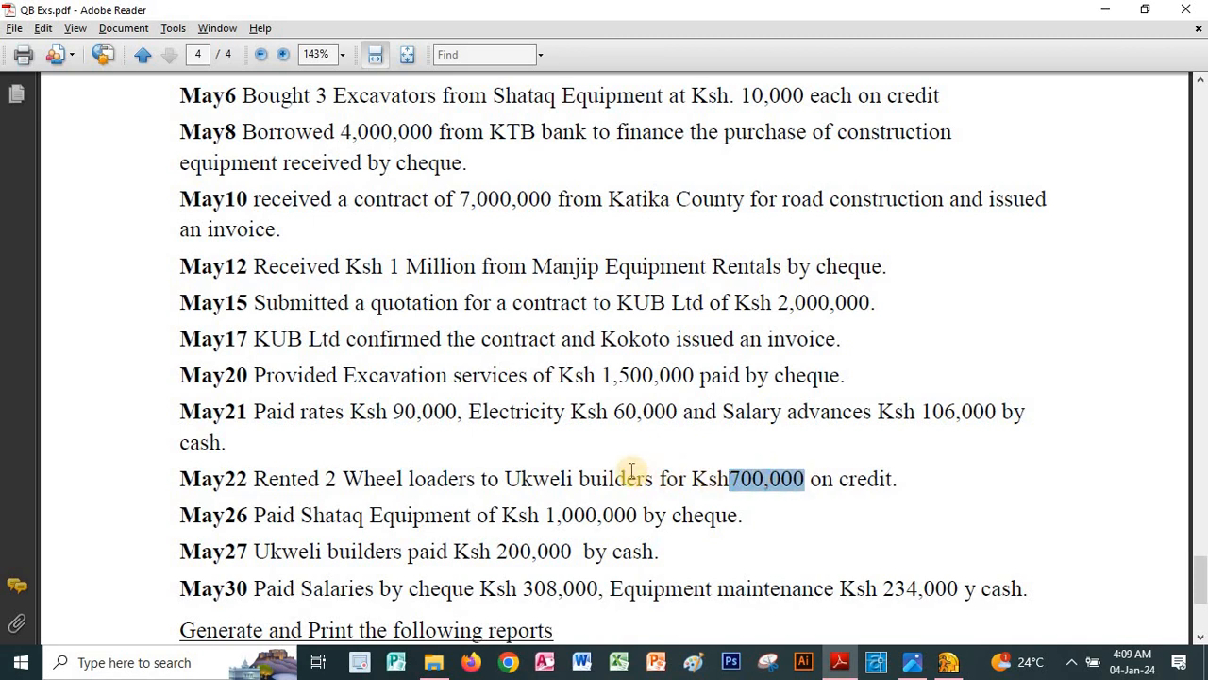
pyautogui.hotkey('alt', 'Tab')
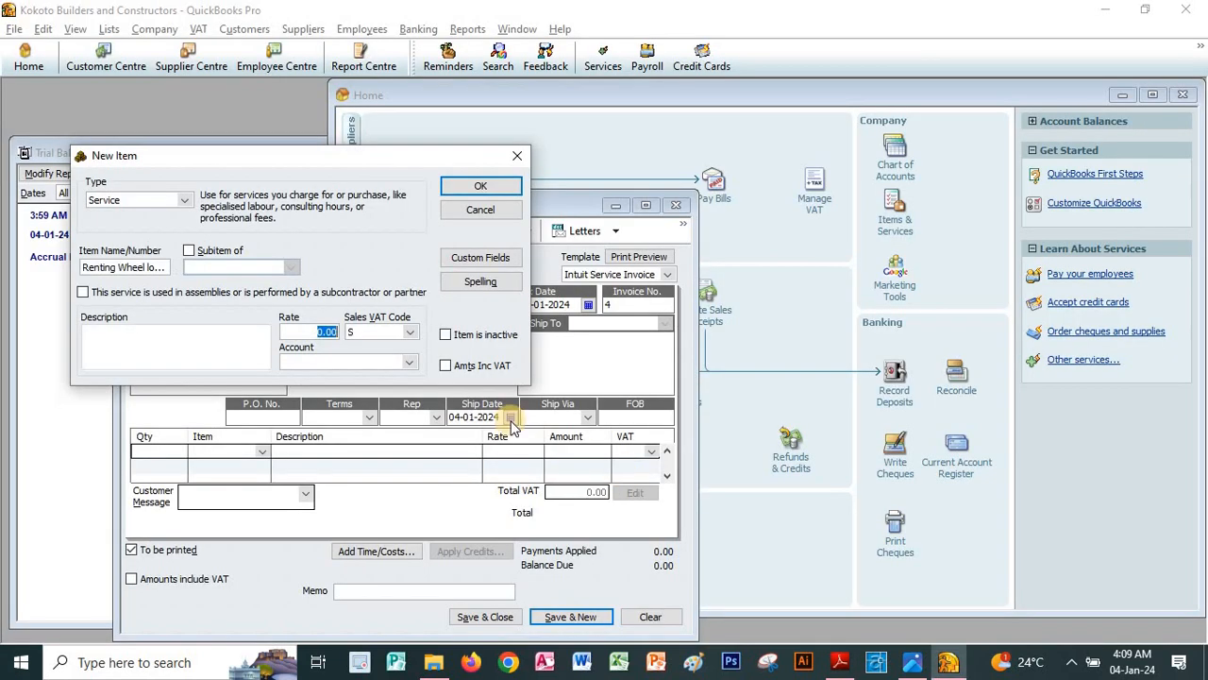
pyautogui.hotkey('ctrl', 'v')
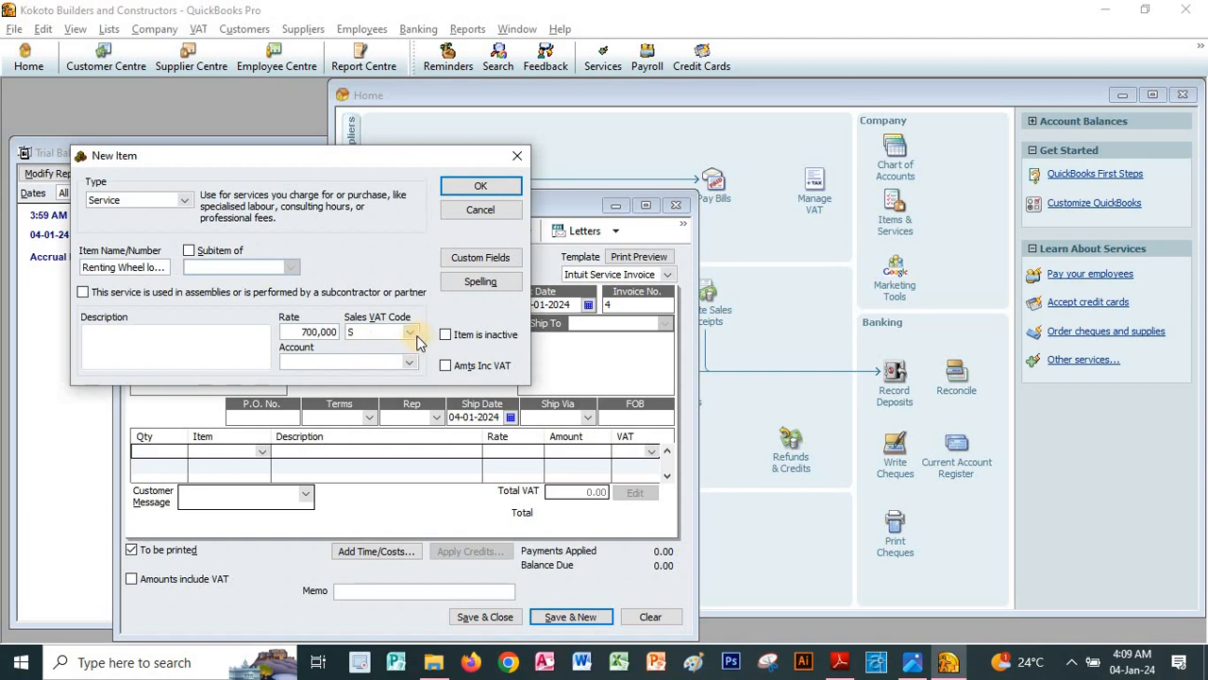
pyautogui.click(410, 332)
pyautogui.click(406, 364)
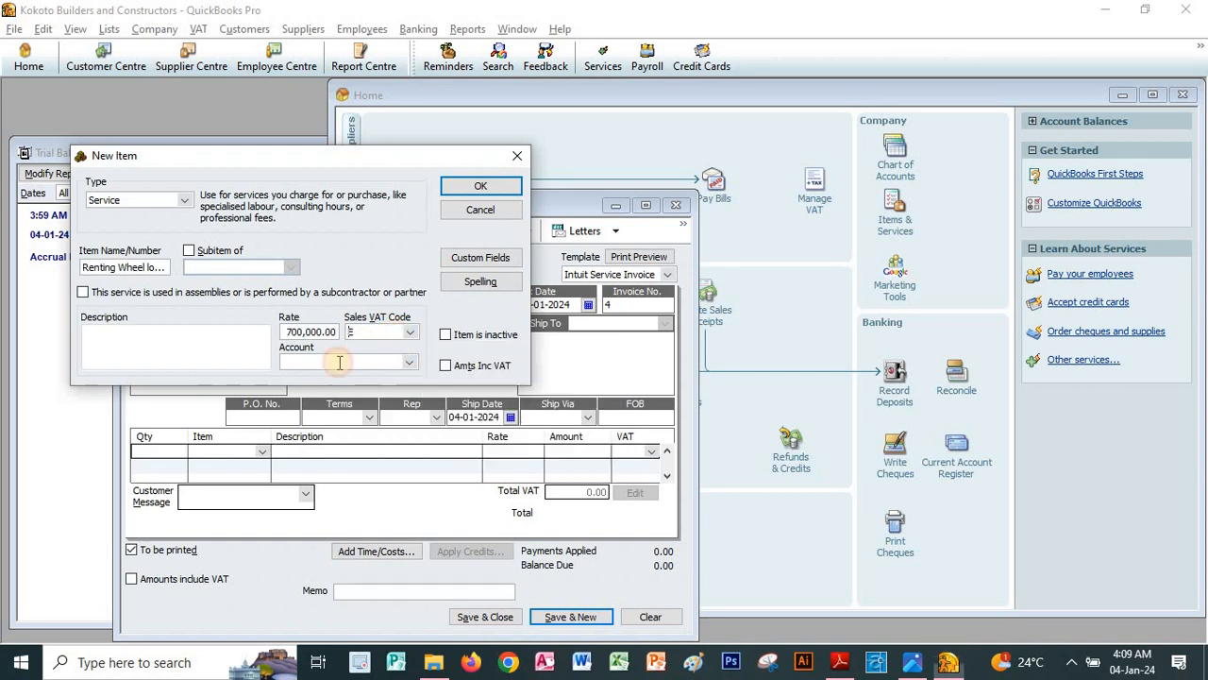
pyautogui.click(352, 365)
pyautogui.click(411, 364)
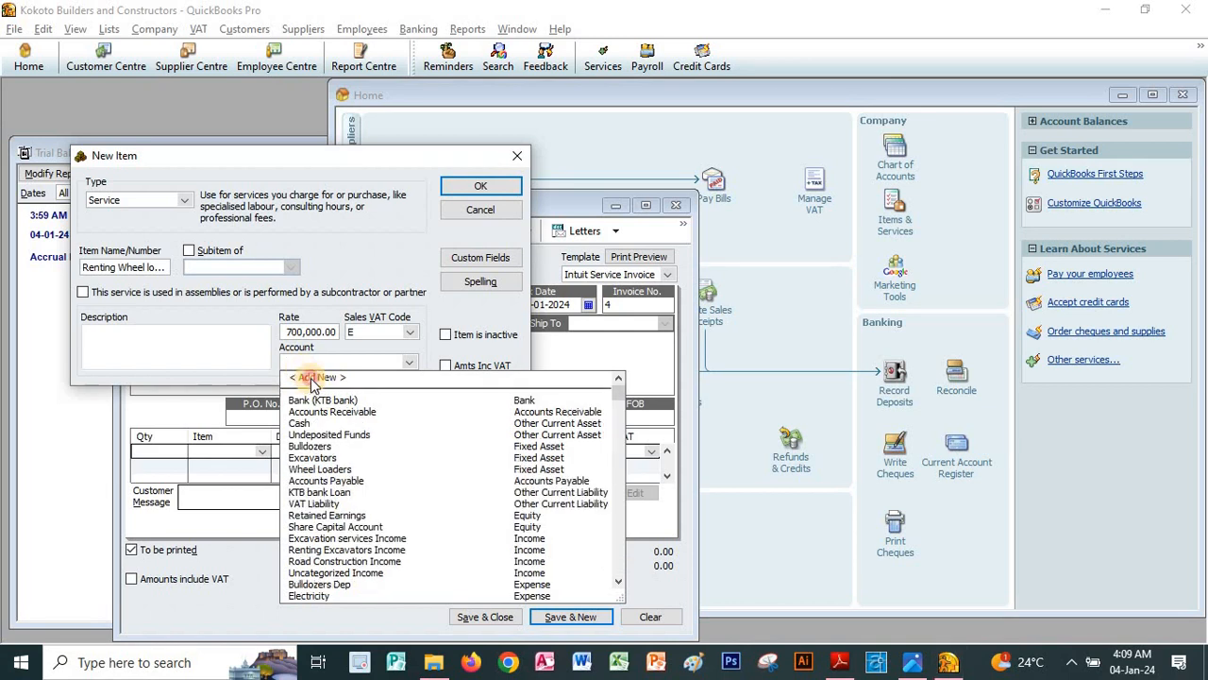
pyautogui.click(312, 377)
pyautogui.write('700,000')
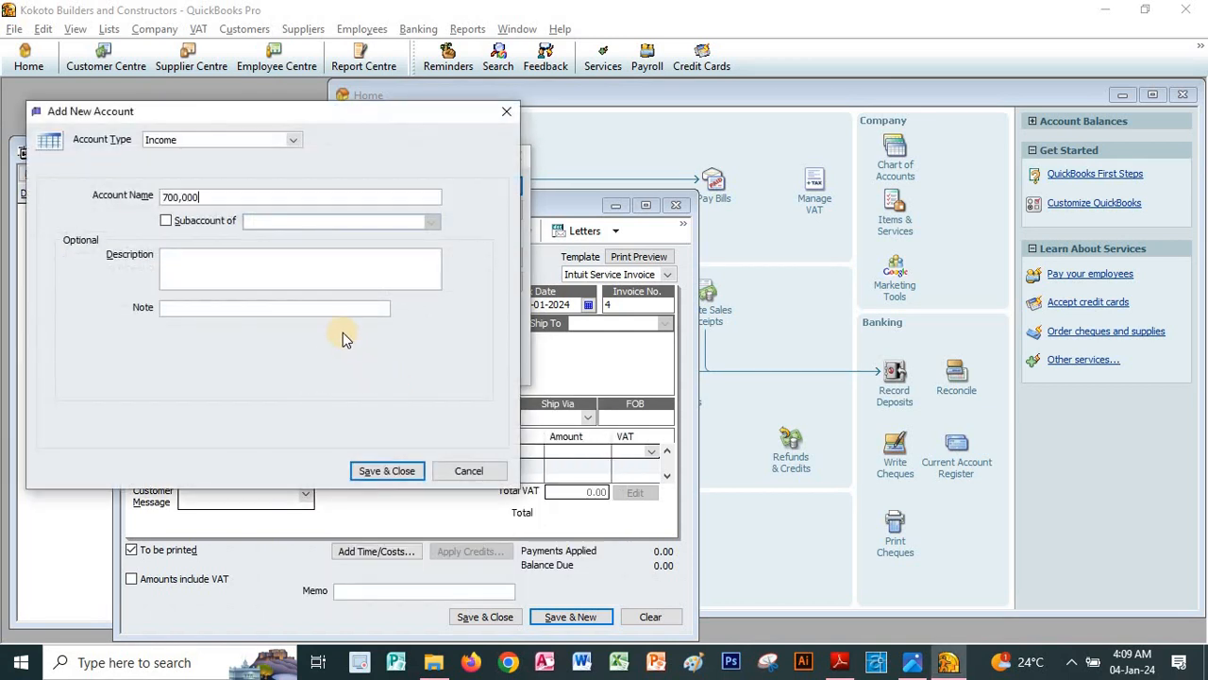
pyautogui.click(378, 467)
# Step: Create an Income account named "Renting Wheel loaders Income" for the new item, reusing the copied item name
pyautogui.click(91, 268)
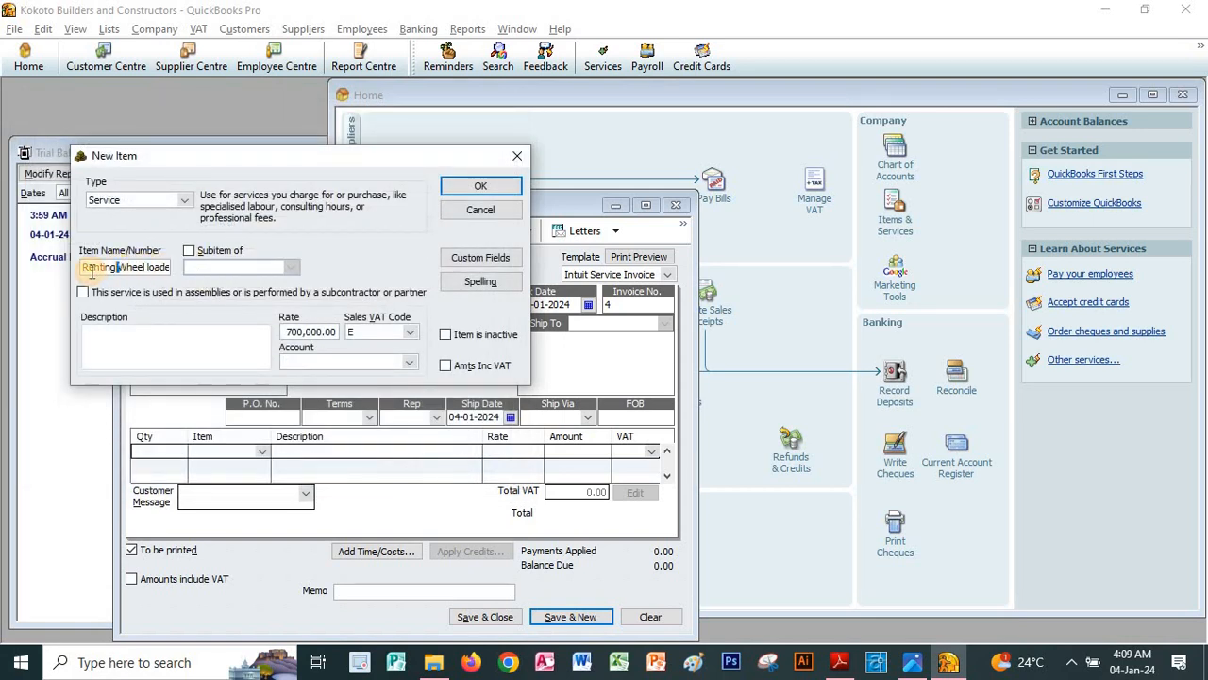
pyautogui.click(82, 267)
pyautogui.moveTo(83, 267); pyautogui.dragTo(194, 265)
pyautogui.hotkey('ctrl', 'c')
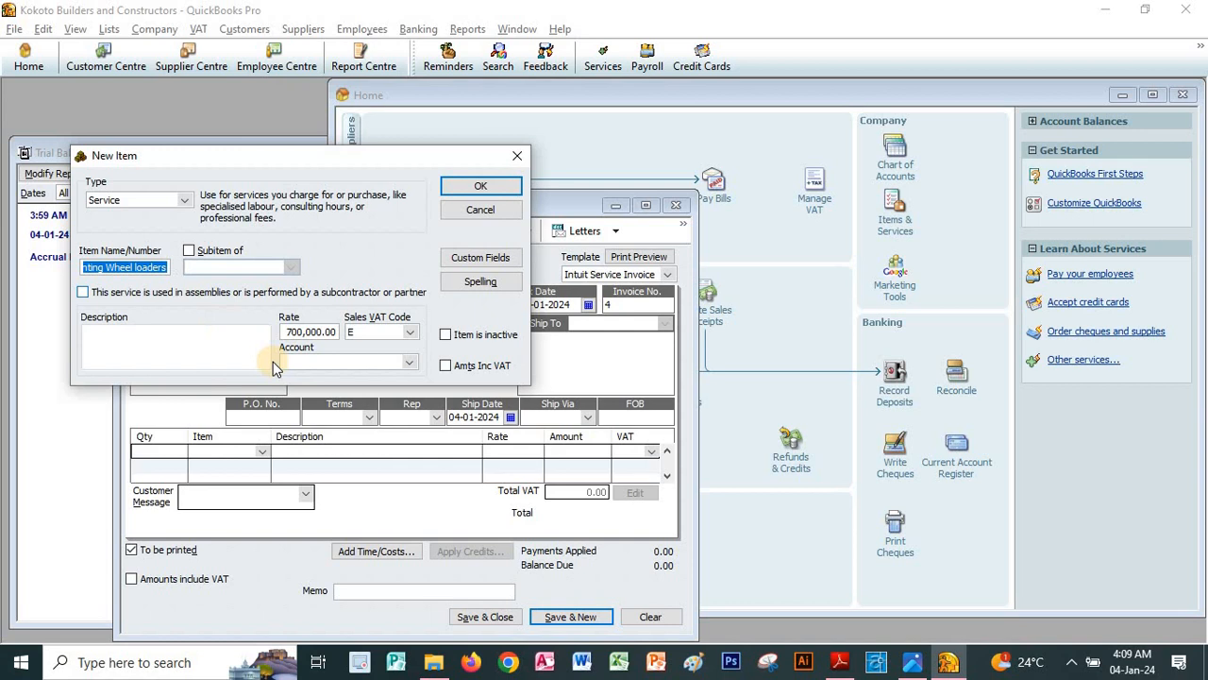
pyautogui.click(408, 361)
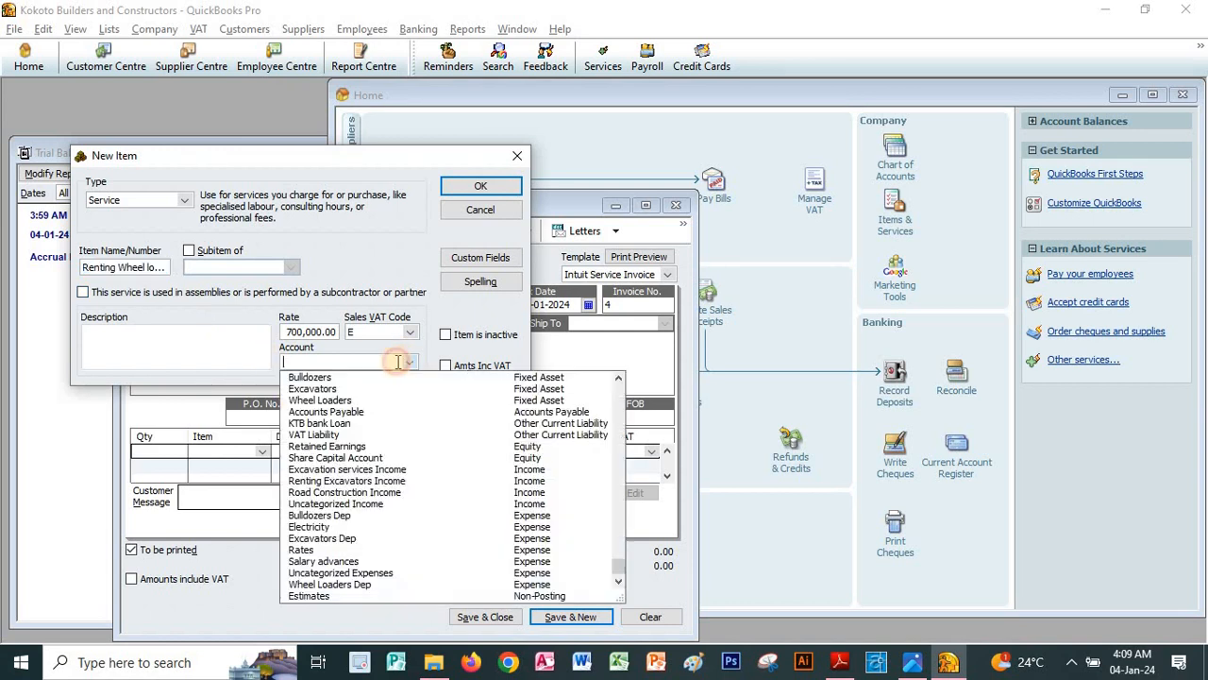
pyautogui.scroll(2, 304, 380)
pyautogui.click(302, 379)
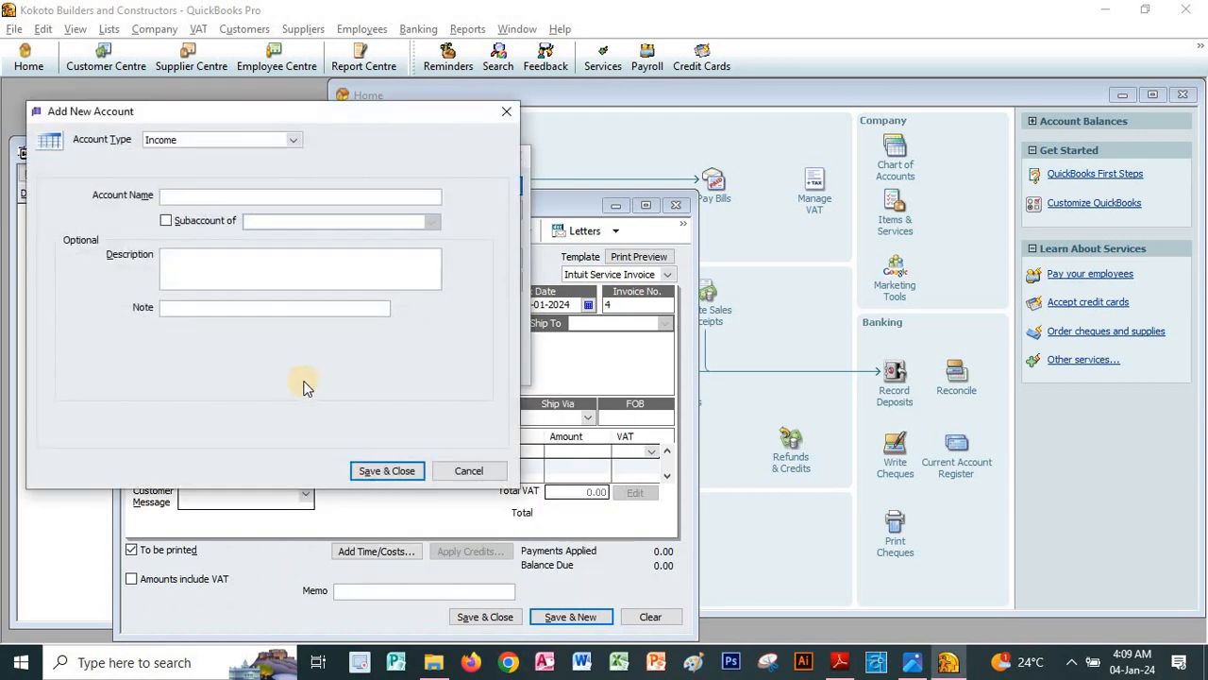
pyautogui.hotkey('ctrl', 'v')
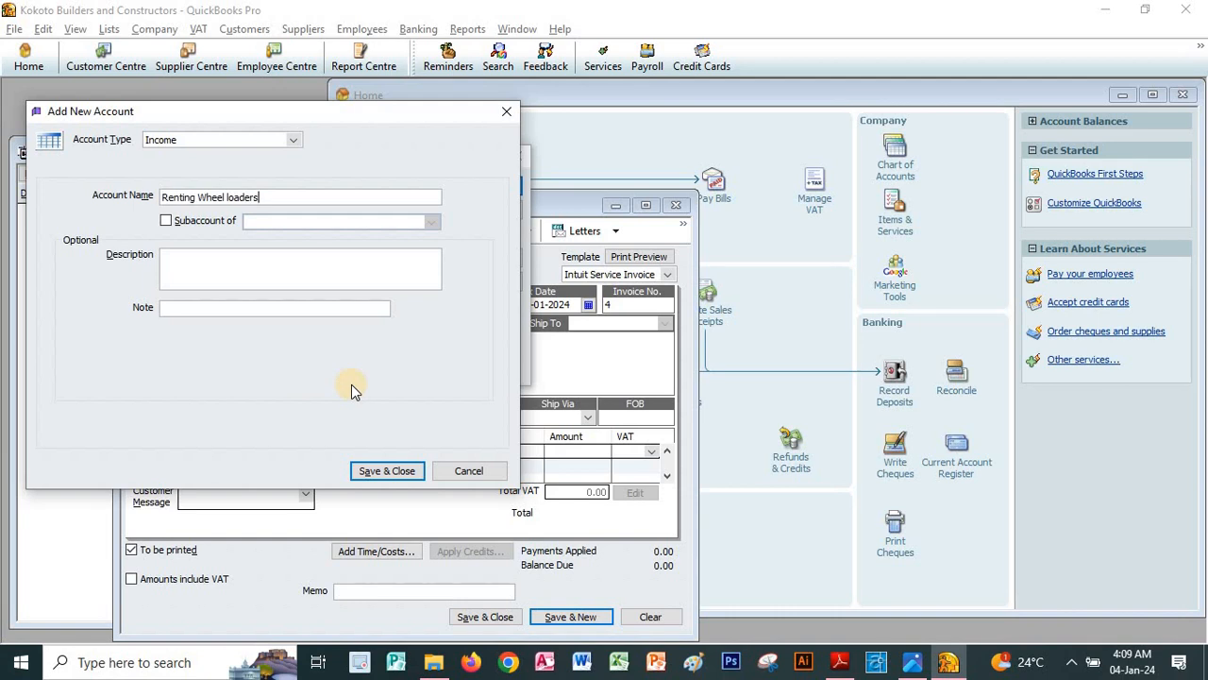
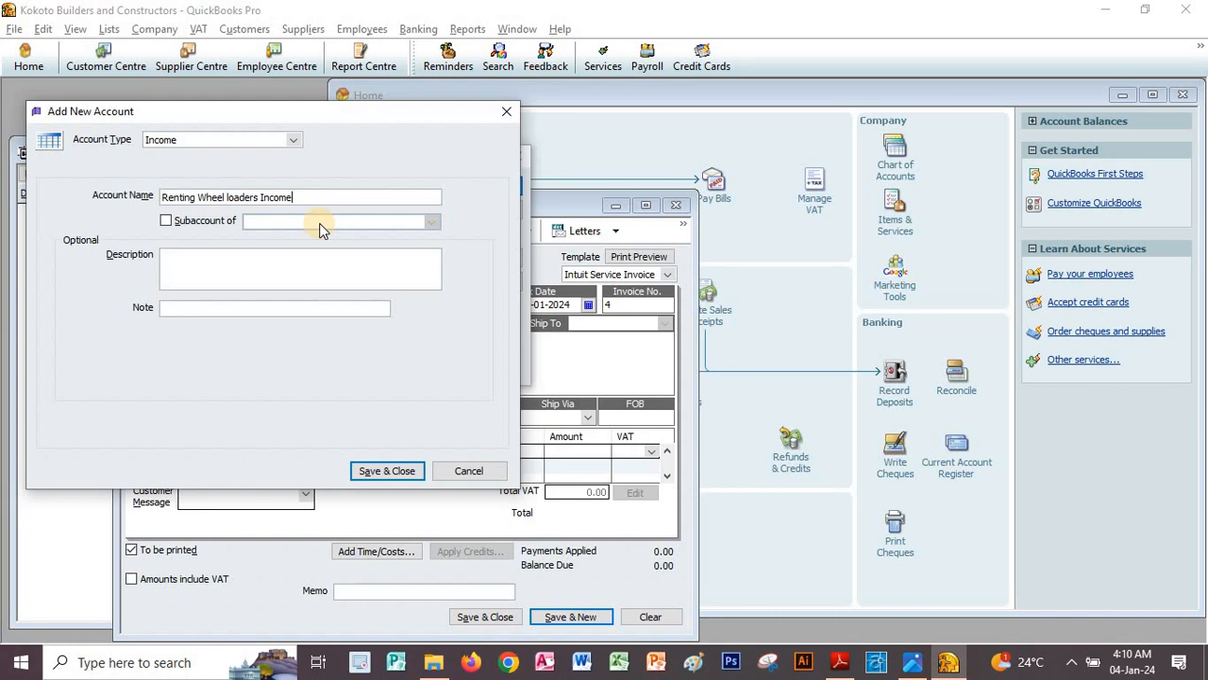
pyautogui.hotkey('alt', 'Tab')
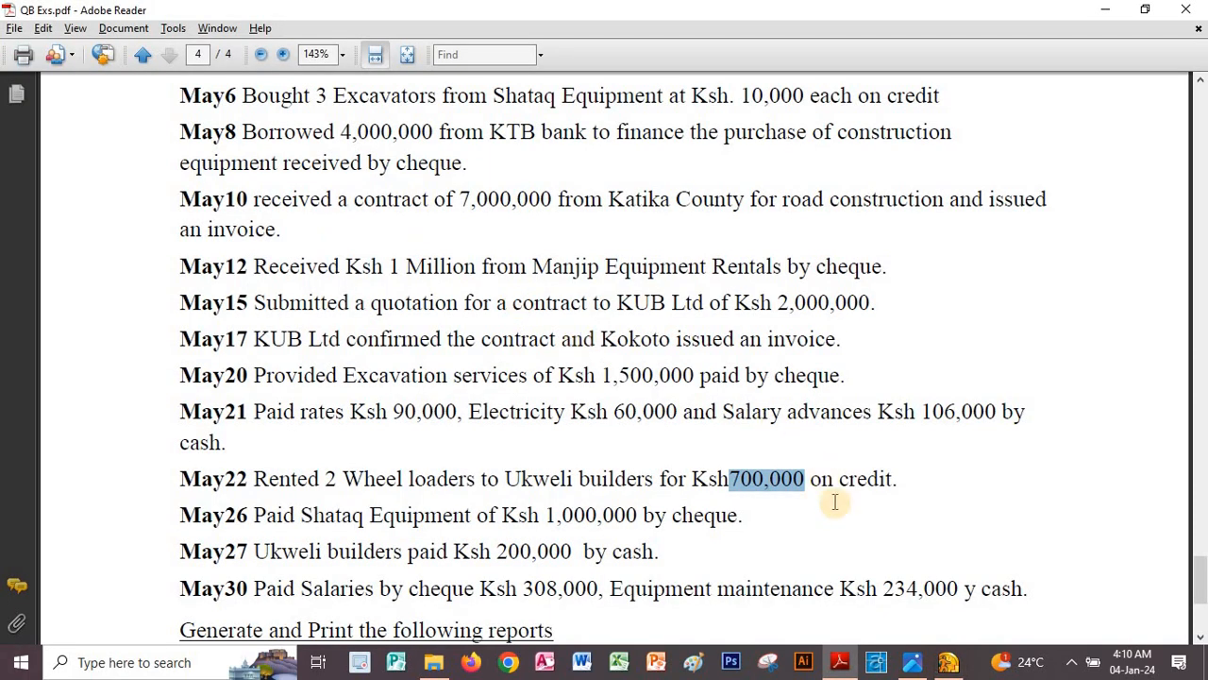
pyautogui.hotkey('alt', 'Tab')
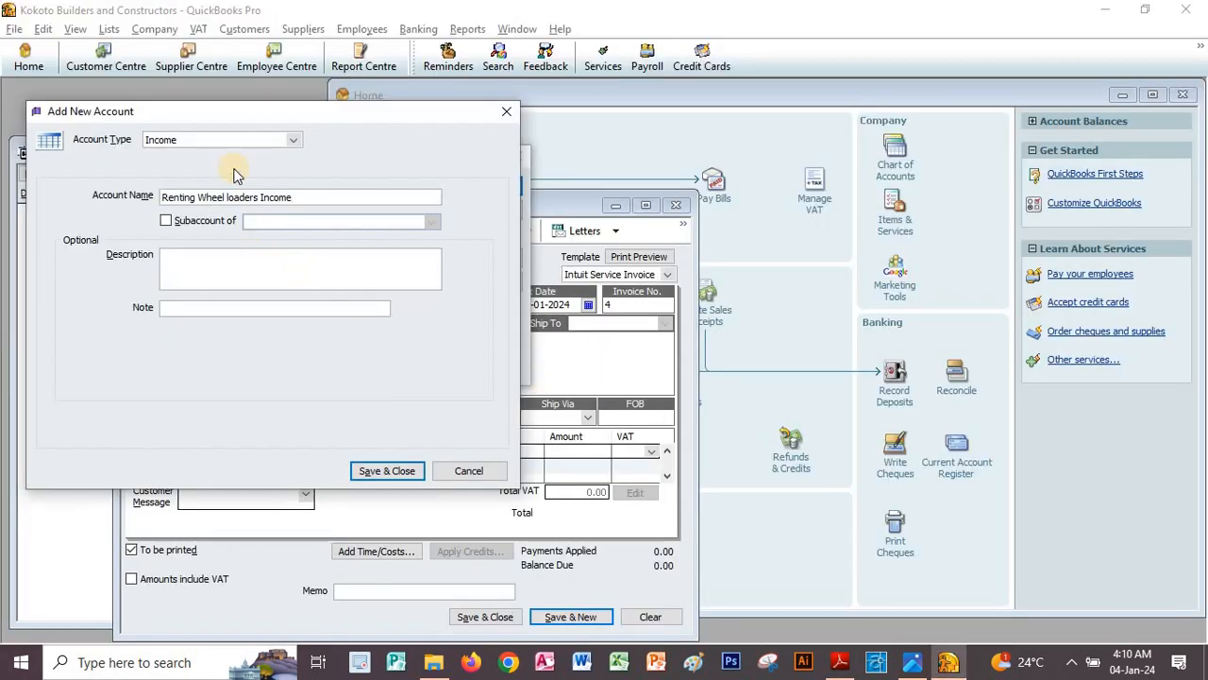
pyautogui.click(387, 470)
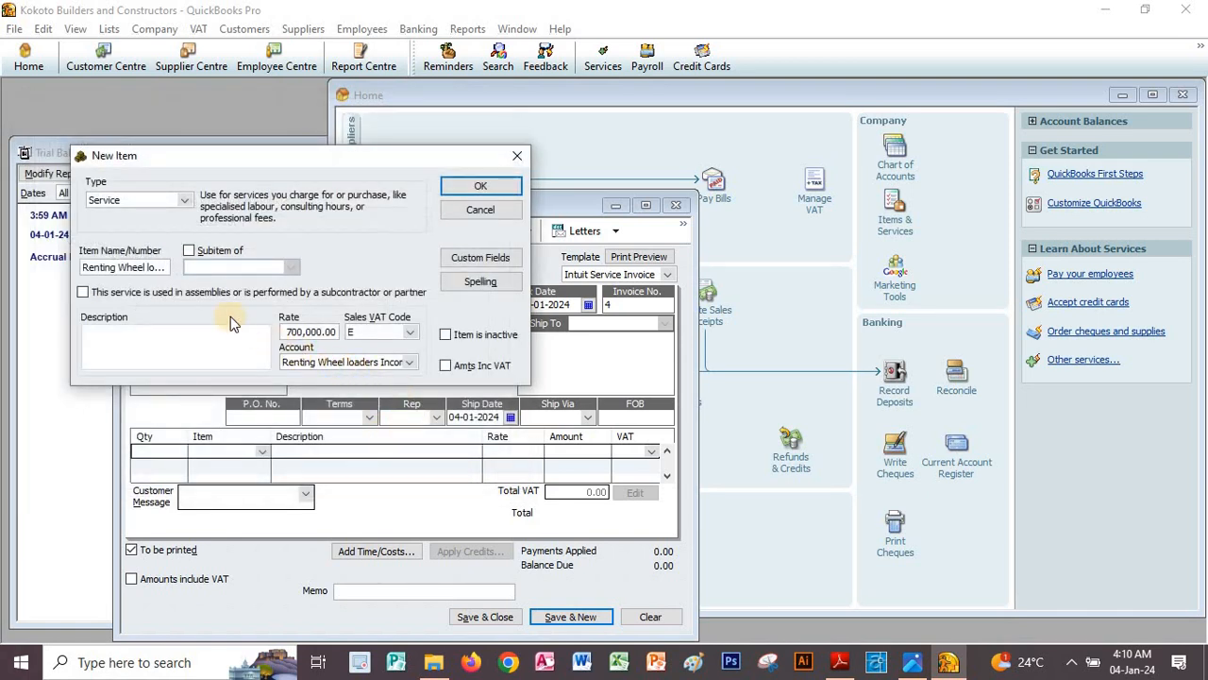
# Step: Save the new "Renting Wheel loaders" item into the invoice's first line and try to save the invoice without a customer
pyautogui.click(474, 187)
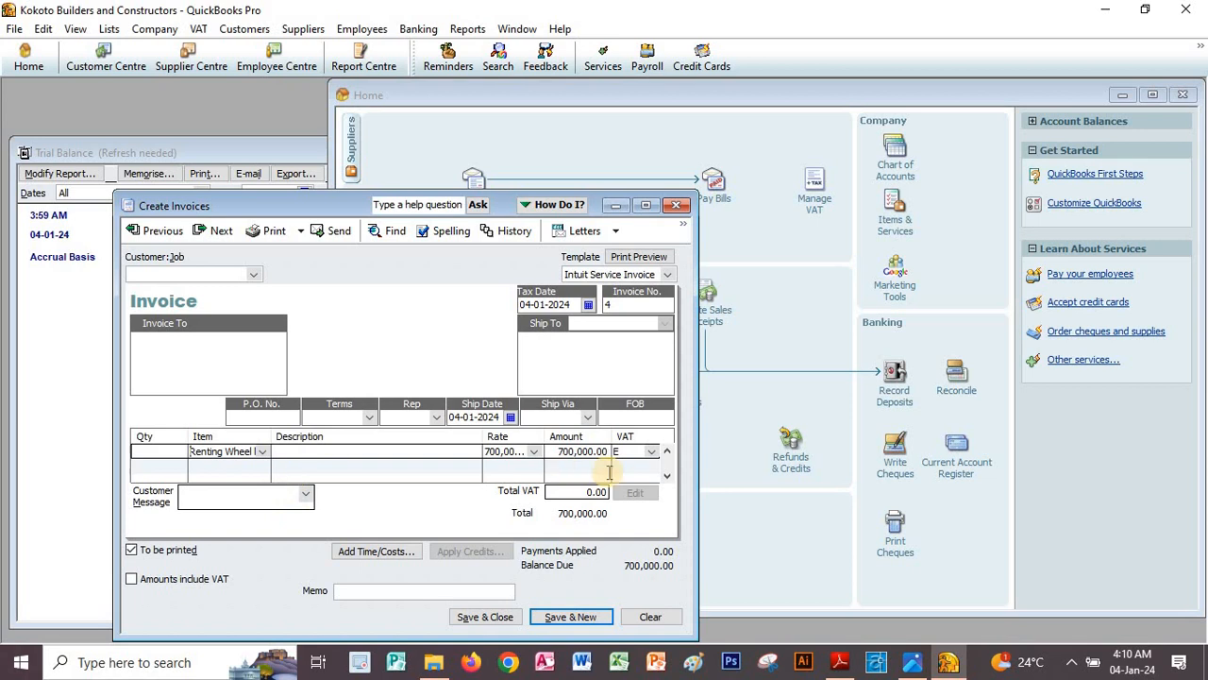
pyautogui.click(498, 617)
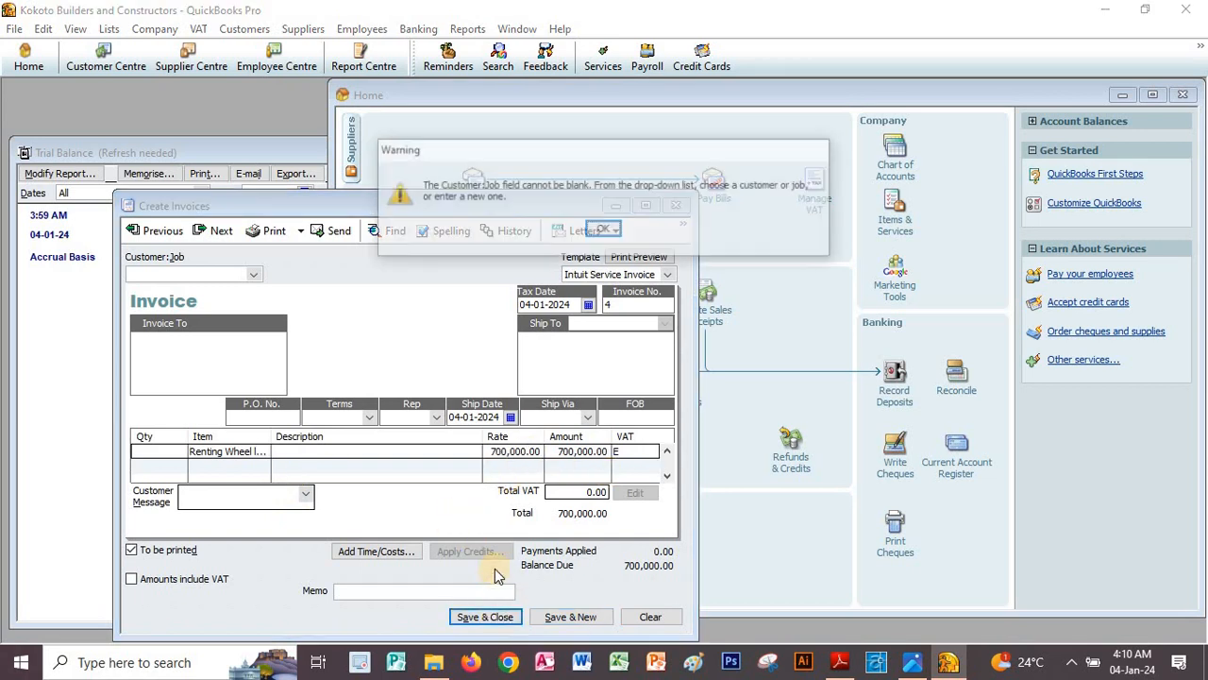
pyautogui.click(605, 230)
# Step: Copy "Ukweli builders" from the PDF's May 22 entry into the invoice's Customer:Job field in QuickBooks
pyautogui.hotkey('alt', 'Tab')
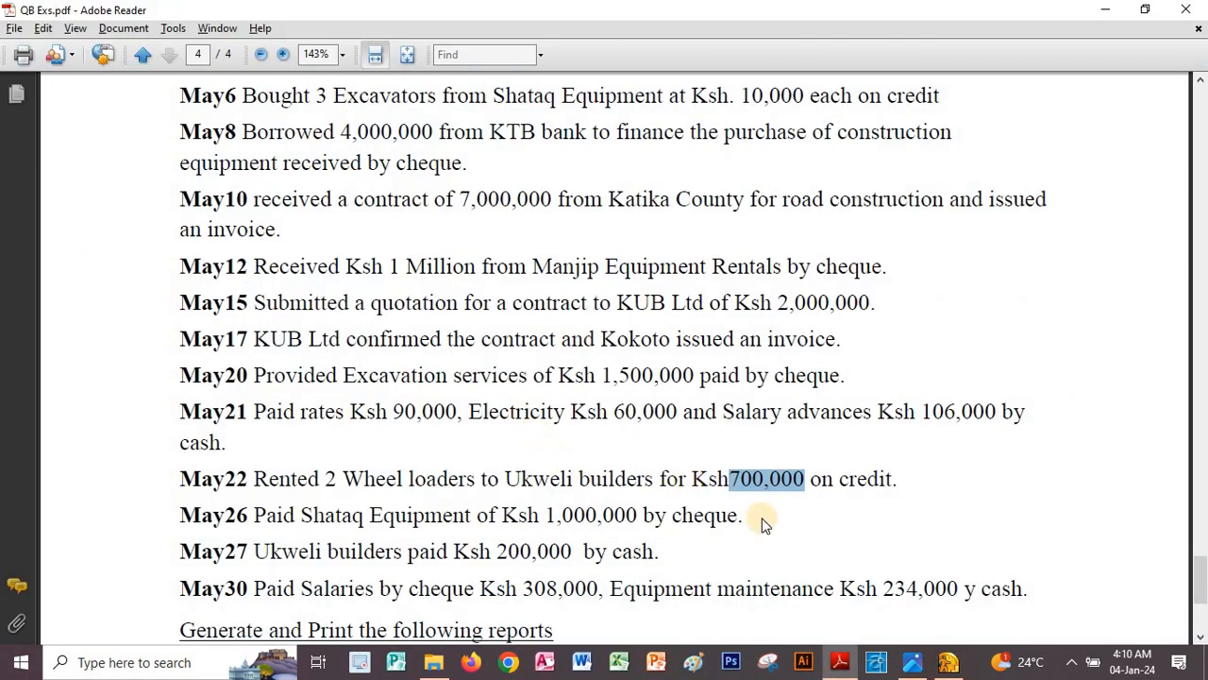
pyautogui.moveTo(507, 480); pyautogui.dragTo(635, 480)
pyautogui.hotkey('ctrl', 'c')
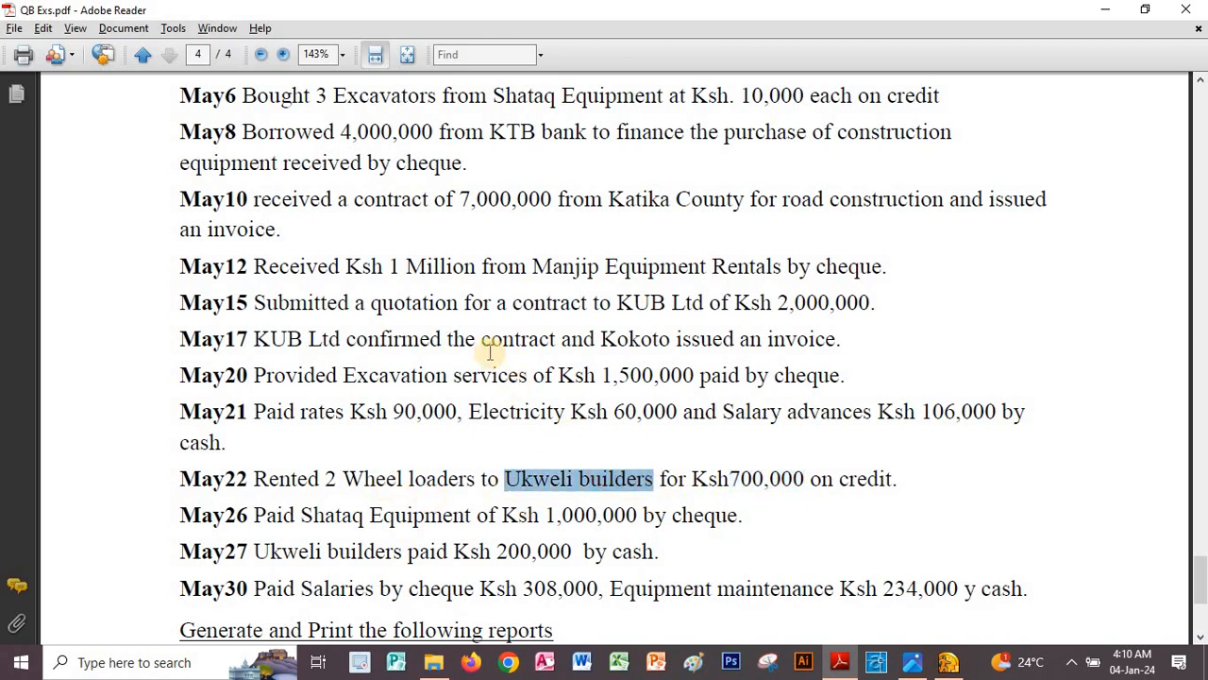
pyautogui.hotkey('alt', 'Tab')
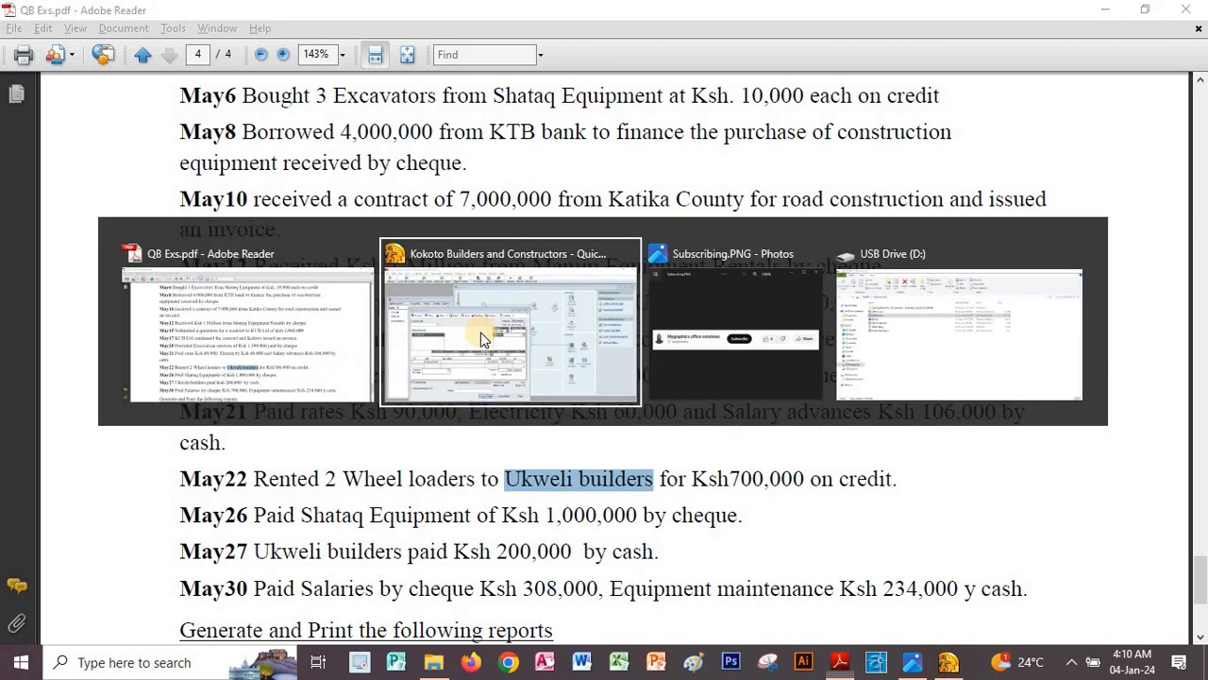
pyautogui.click(232, 274)
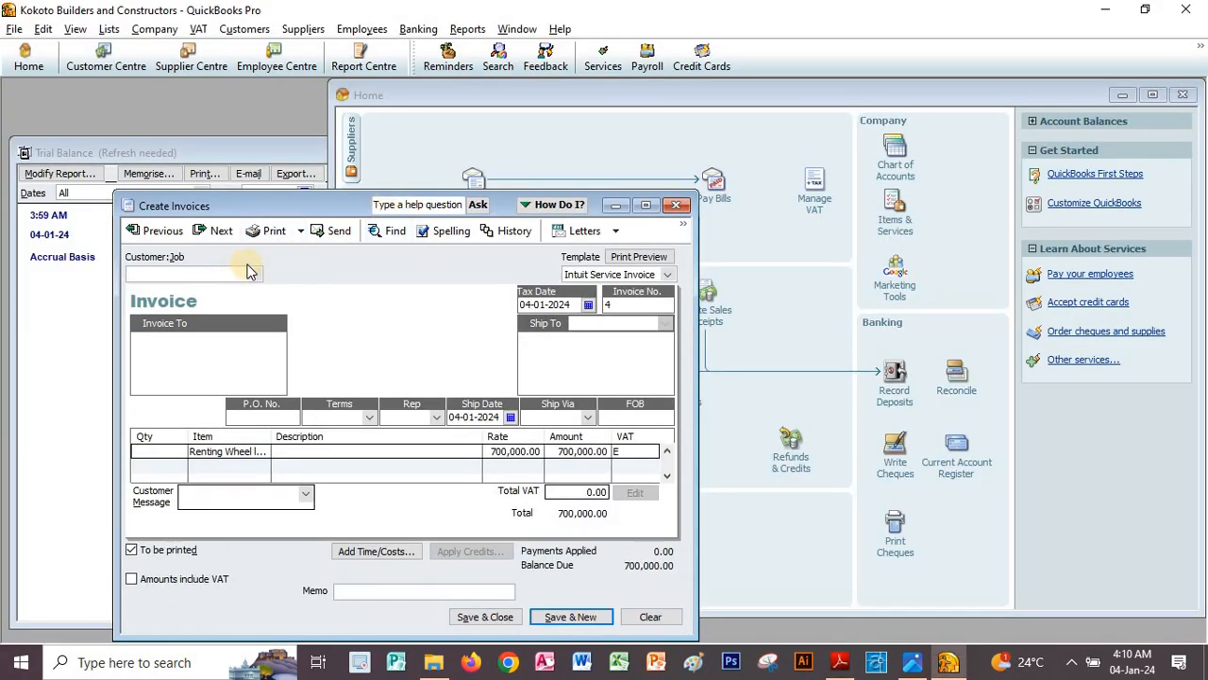
pyautogui.hotkey('ctrl', 'v')
# Step: Save and close the invoice, quick-adding Ukweli builders to the customer list
pyautogui.click(485, 616)
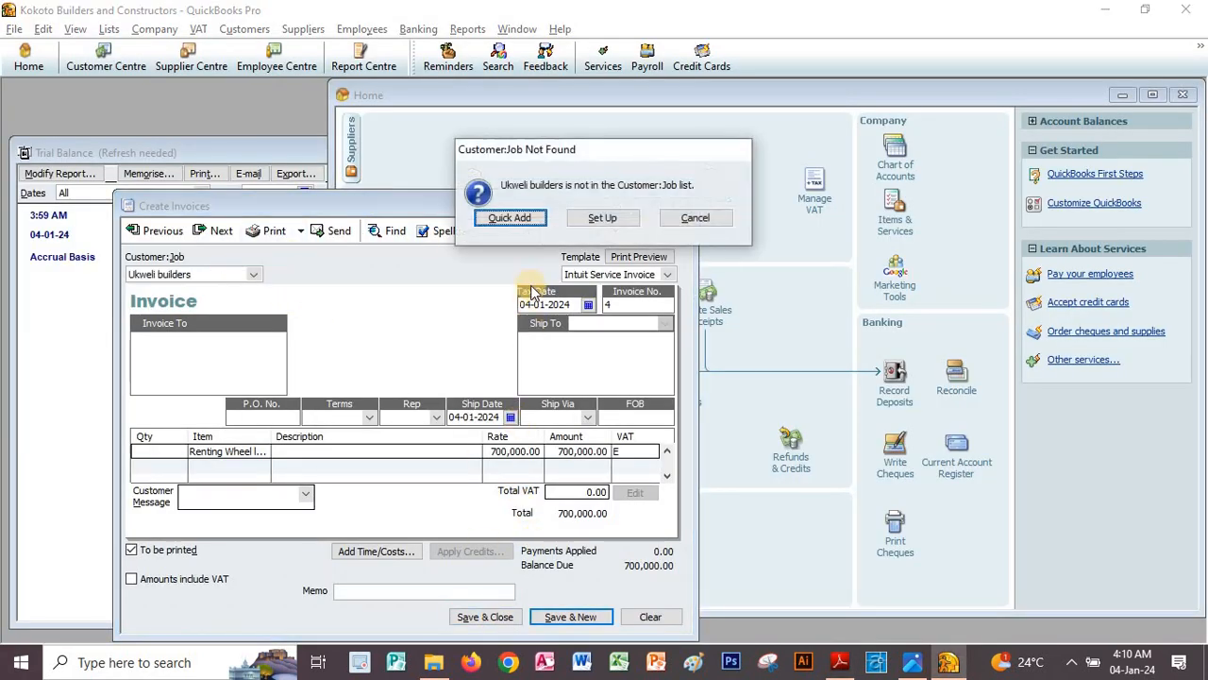
pyautogui.click(498, 218)
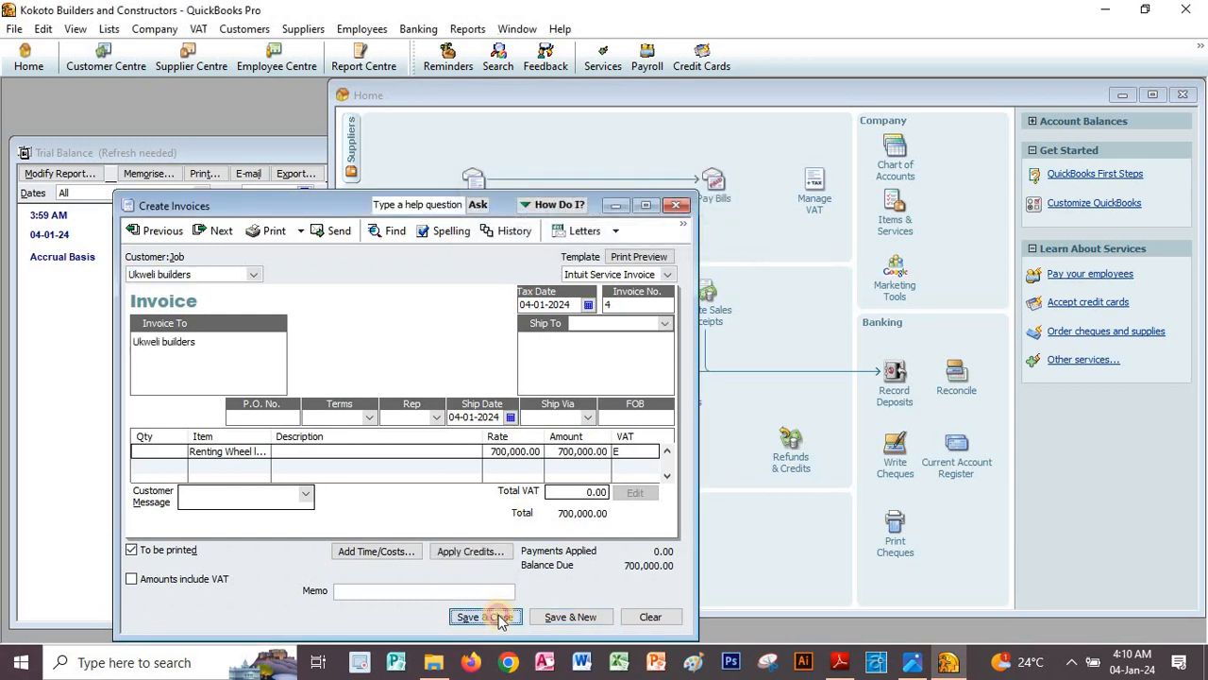
pyautogui.click(485, 616)
# Step: Copy the Shataq Equipment payment amount of 1,000,000 from the PDF's May 26 entry and return to QuickBooks
pyautogui.hotkey('alt', 'Tab')
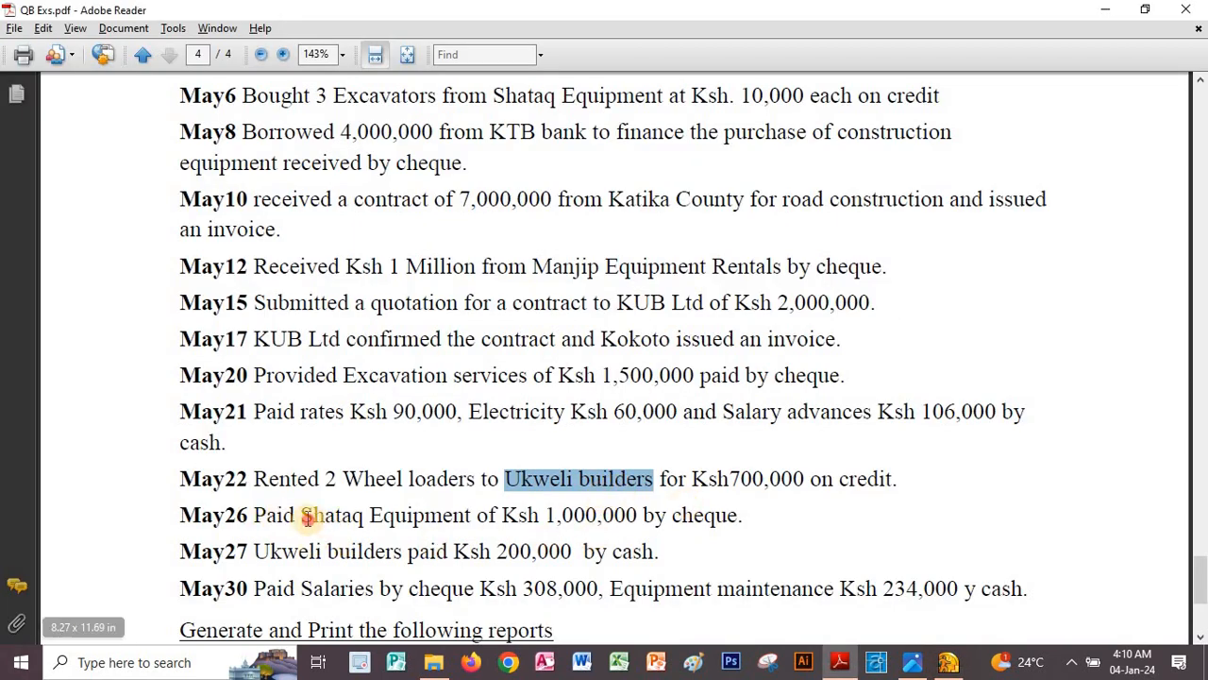
pyautogui.moveTo(302, 516); pyautogui.dragTo(472, 517)
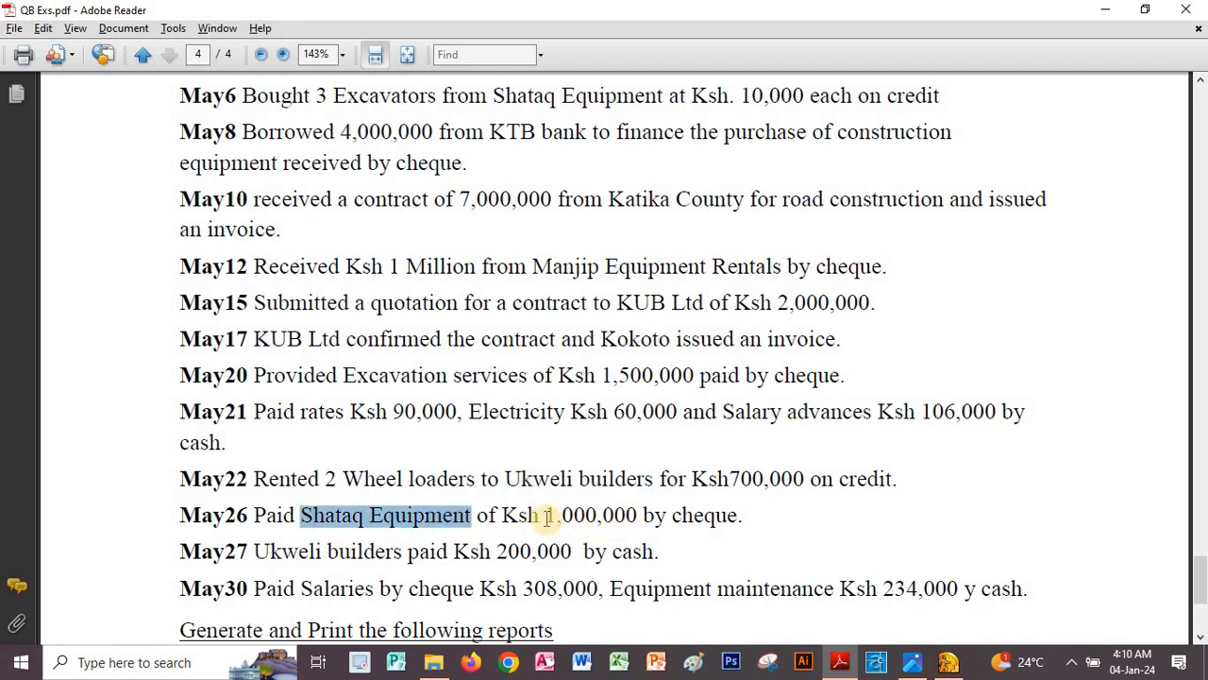
pyautogui.moveTo(549, 516); pyautogui.dragTo(639, 516)
pyautogui.hotkey('ctrl', 'c')
pyautogui.hotkey('alt', 'Tab')
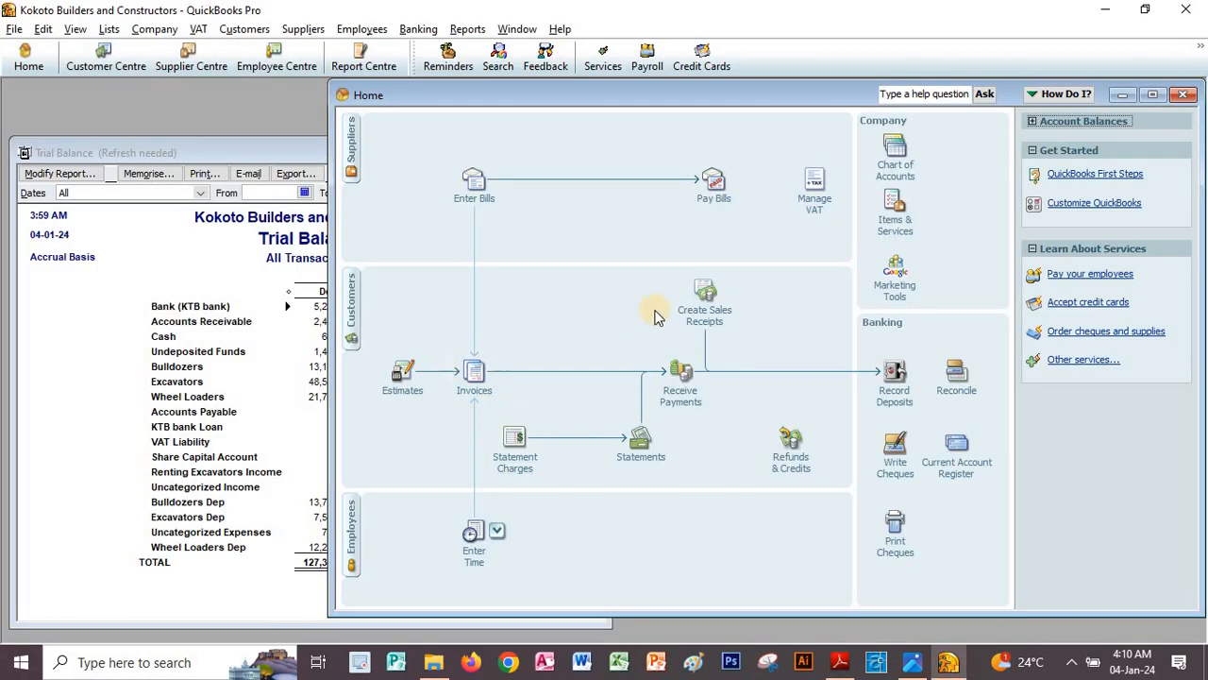
# Step: Select the Shataq Equipment bill for payment, set the payment method to Cheque and recheck the PDF's May 26 entry
pyautogui.click(714, 184)
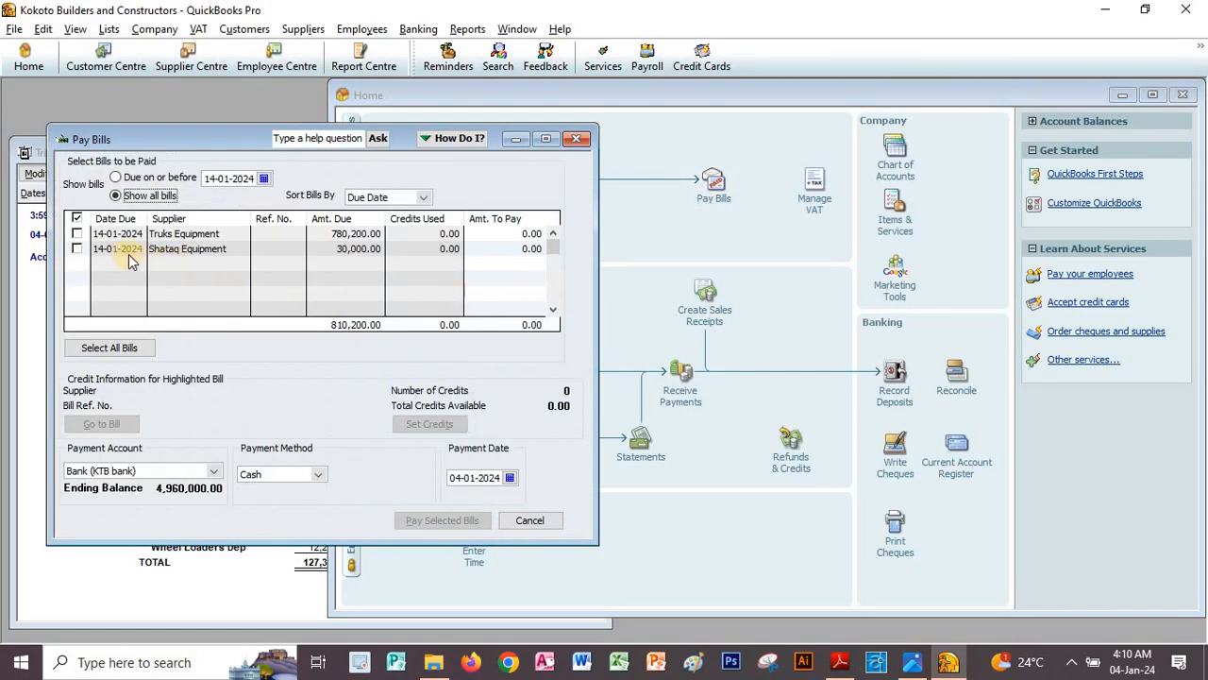
pyautogui.click(78, 249)
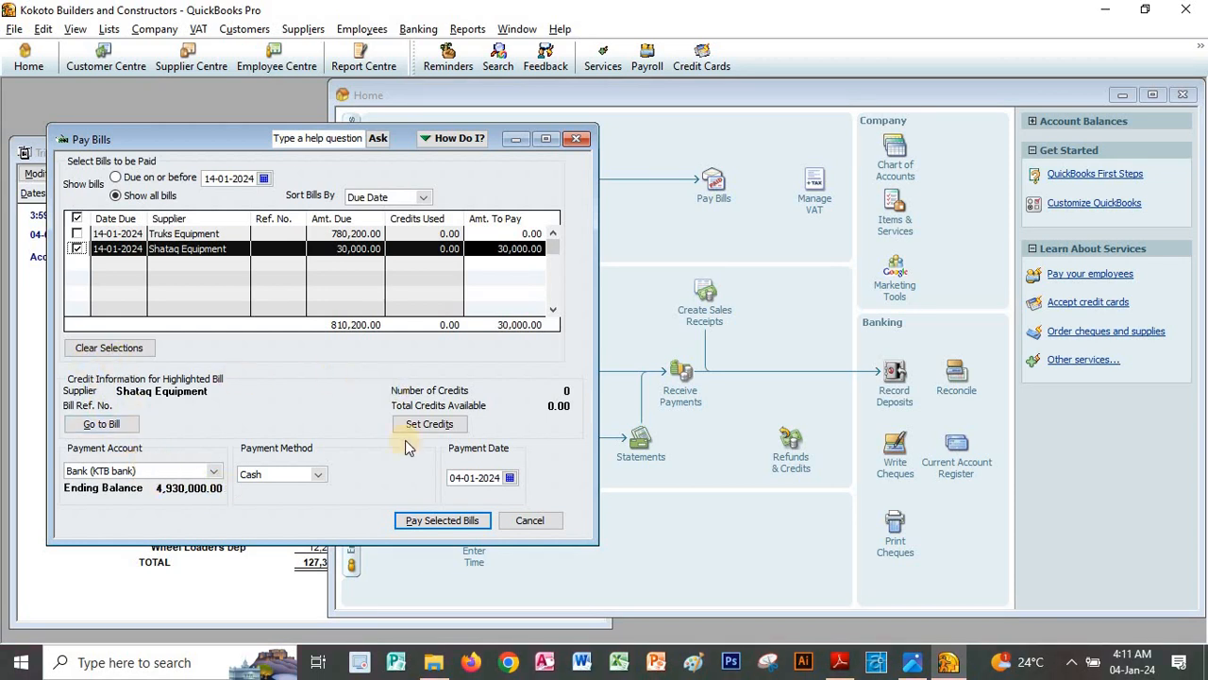
pyautogui.click(318, 482)
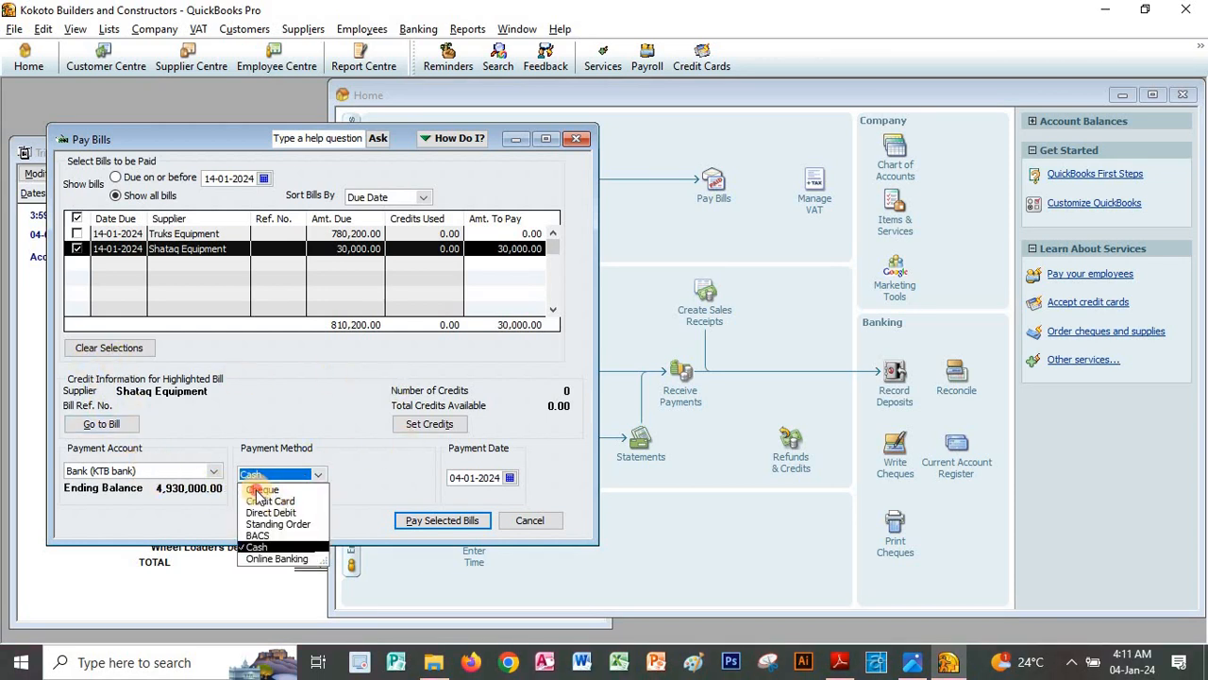
pyautogui.click(265, 495)
pyautogui.hotkey('alt', 'Tab')
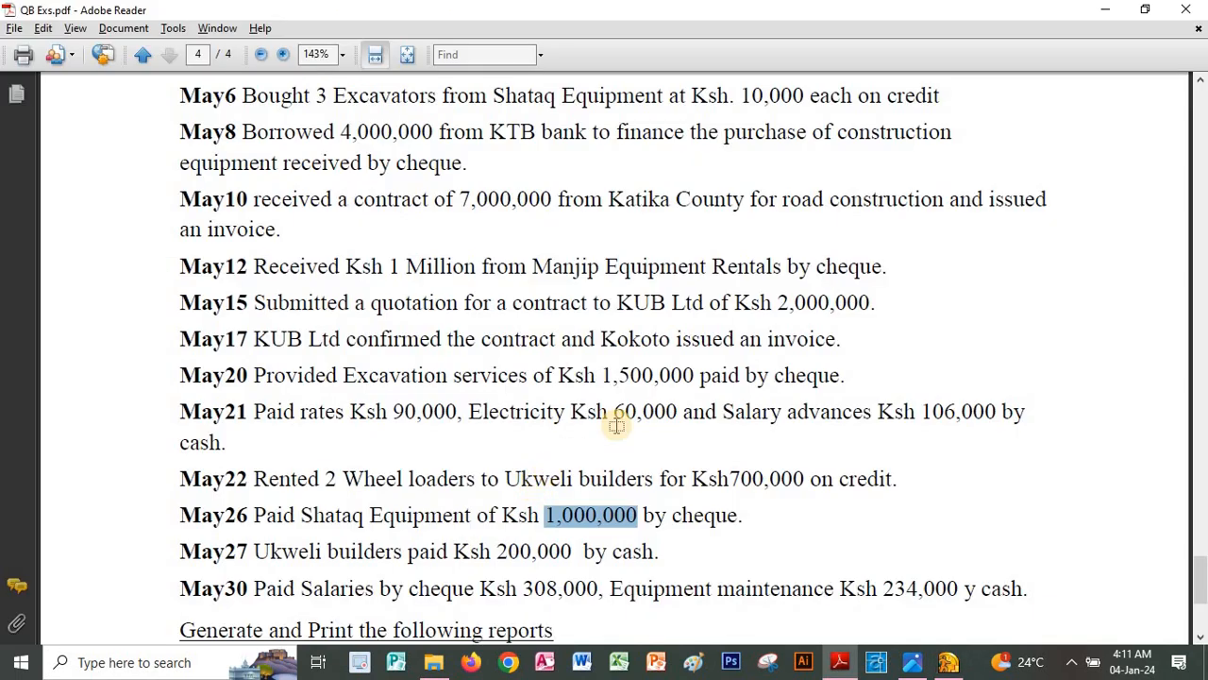
pyautogui.hotkey('alt', 'Tab')
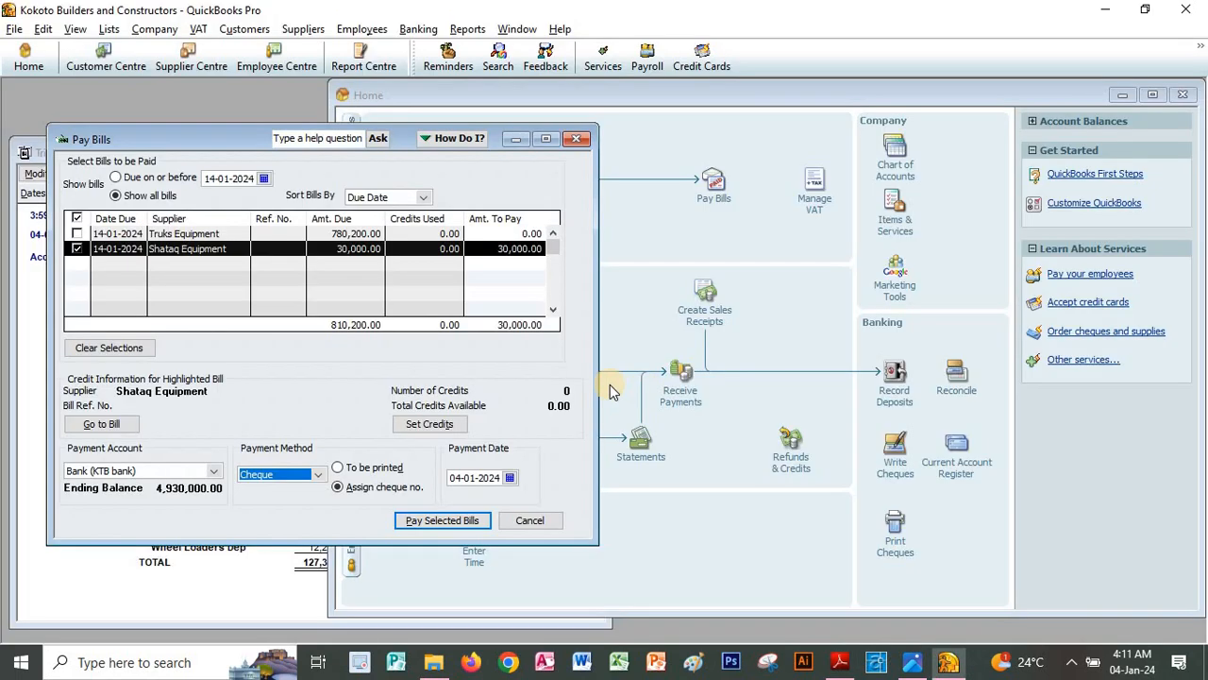
# Step: Set the amount to pay on the Shataq Equipment bill to 1,000,000, as given in the PDF
pyautogui.click(440, 247)
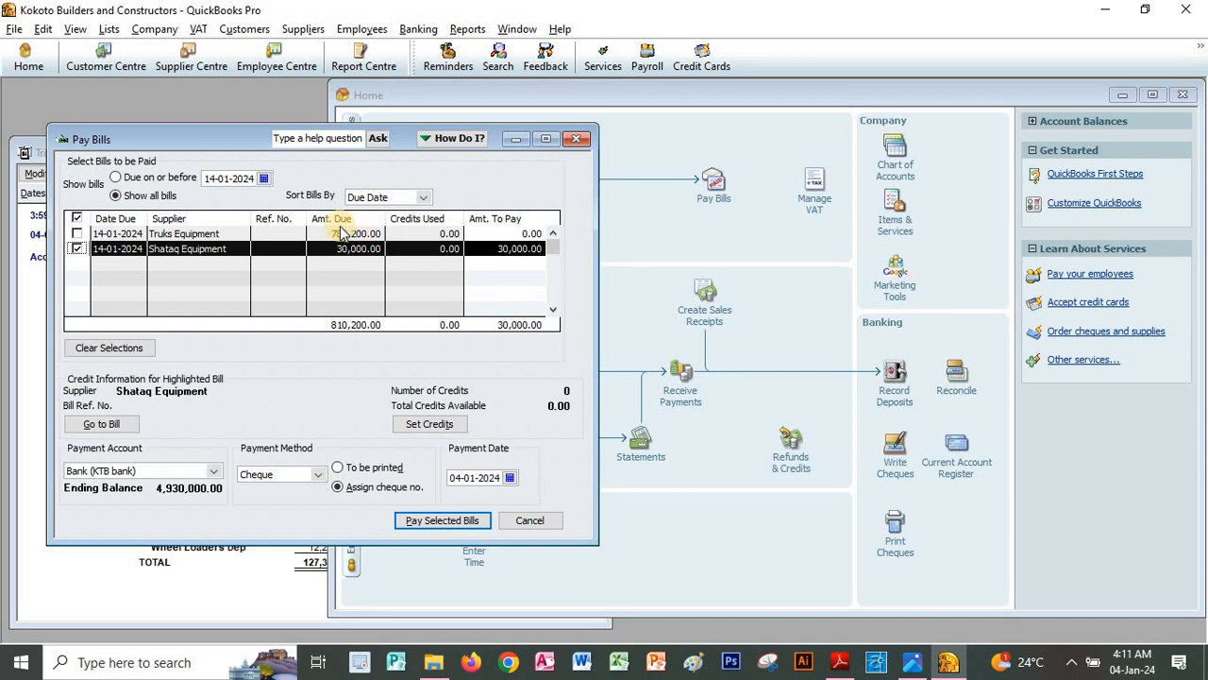
pyautogui.click(507, 250)
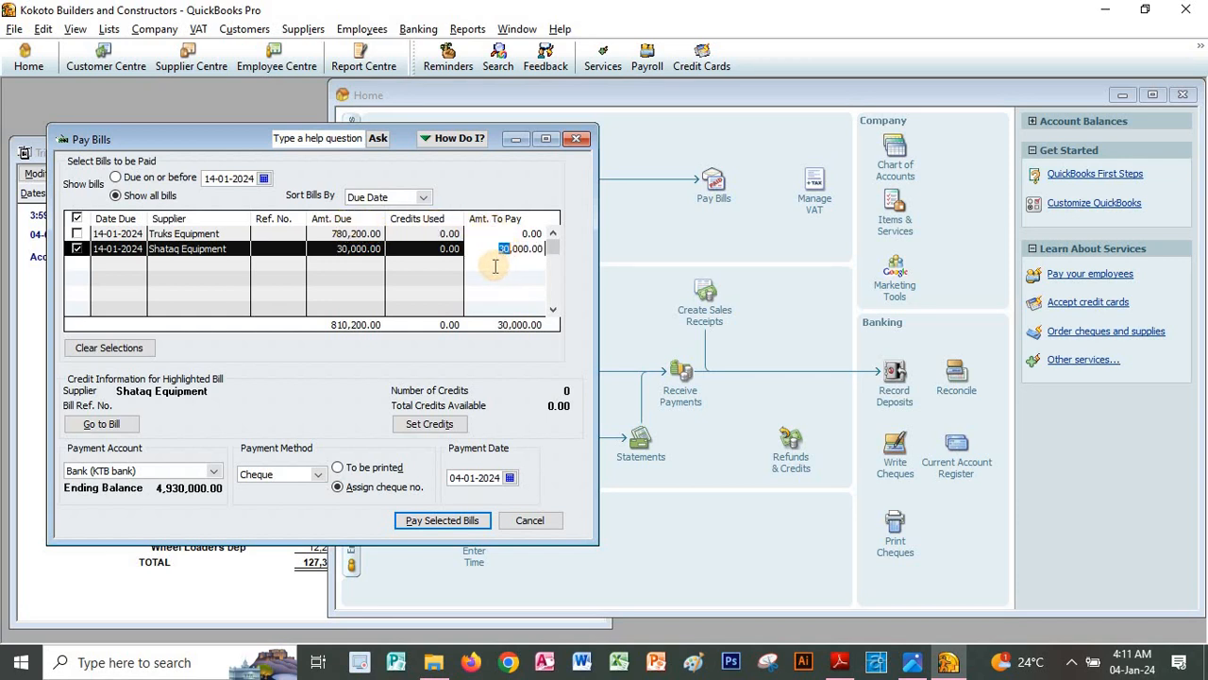
pyautogui.hotkey('alt', 'Tab')
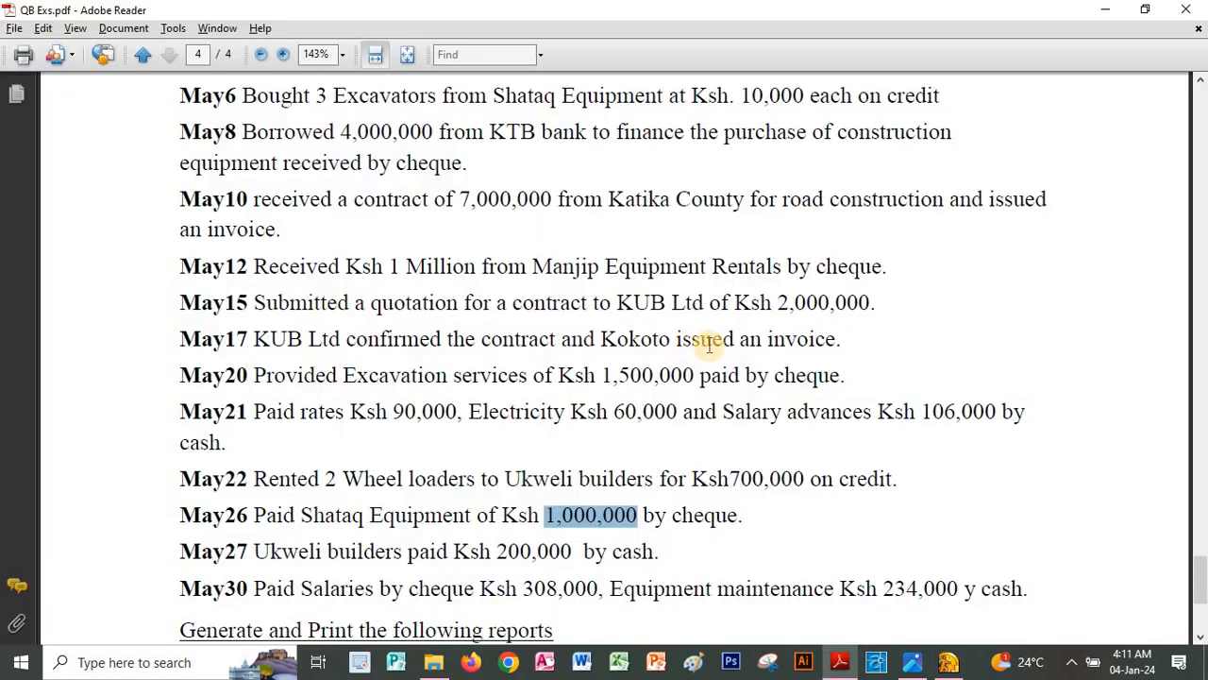
pyautogui.hotkey('alt', 'Tab')
pyautogui.hotkey('ctrl', 'v')
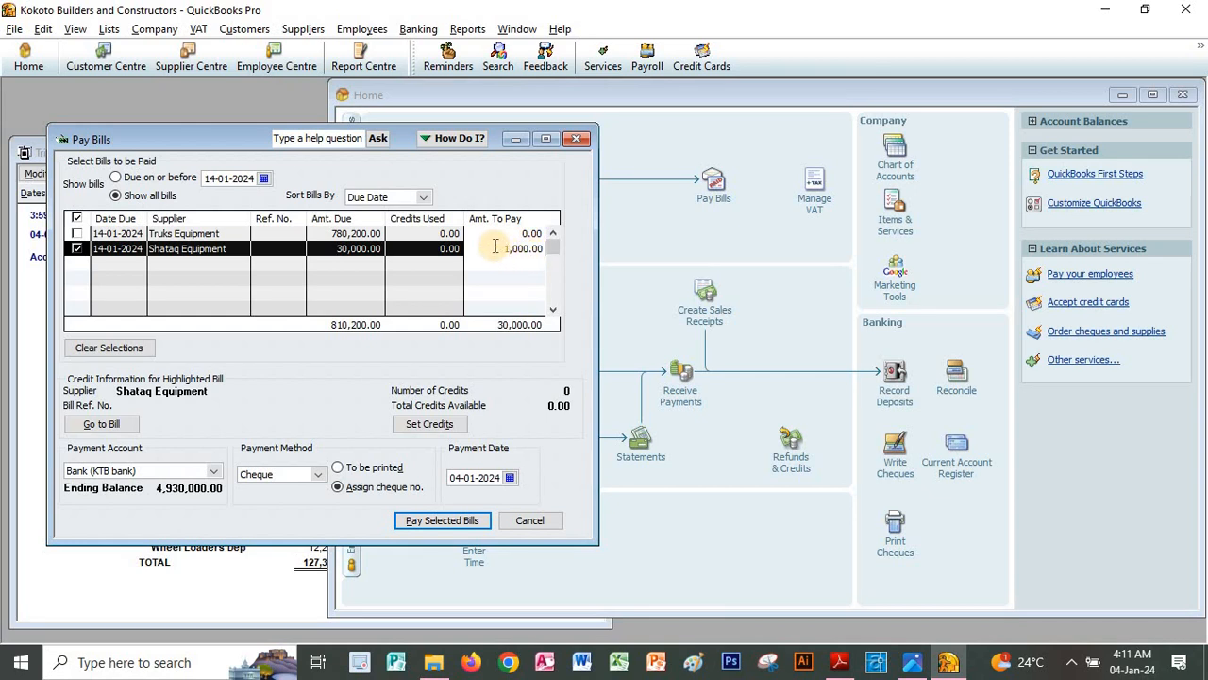
pyautogui.moveTo(505, 248); pyautogui.dragTo(555, 278)
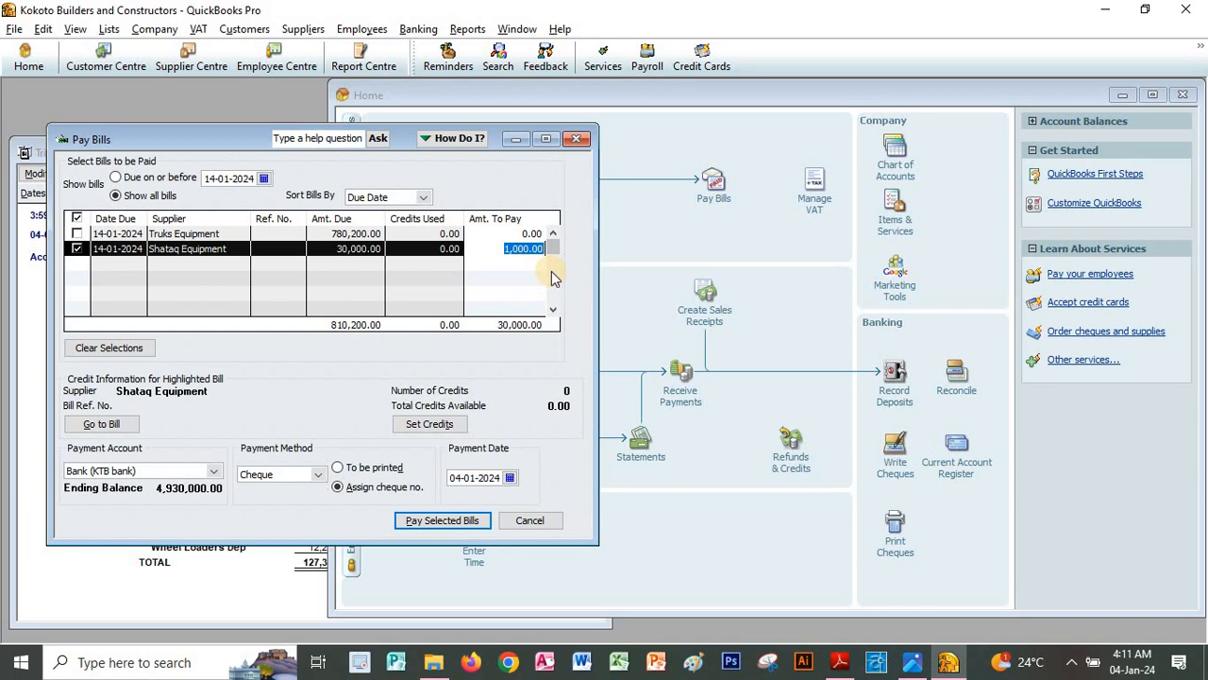
pyautogui.write('1,000,000')
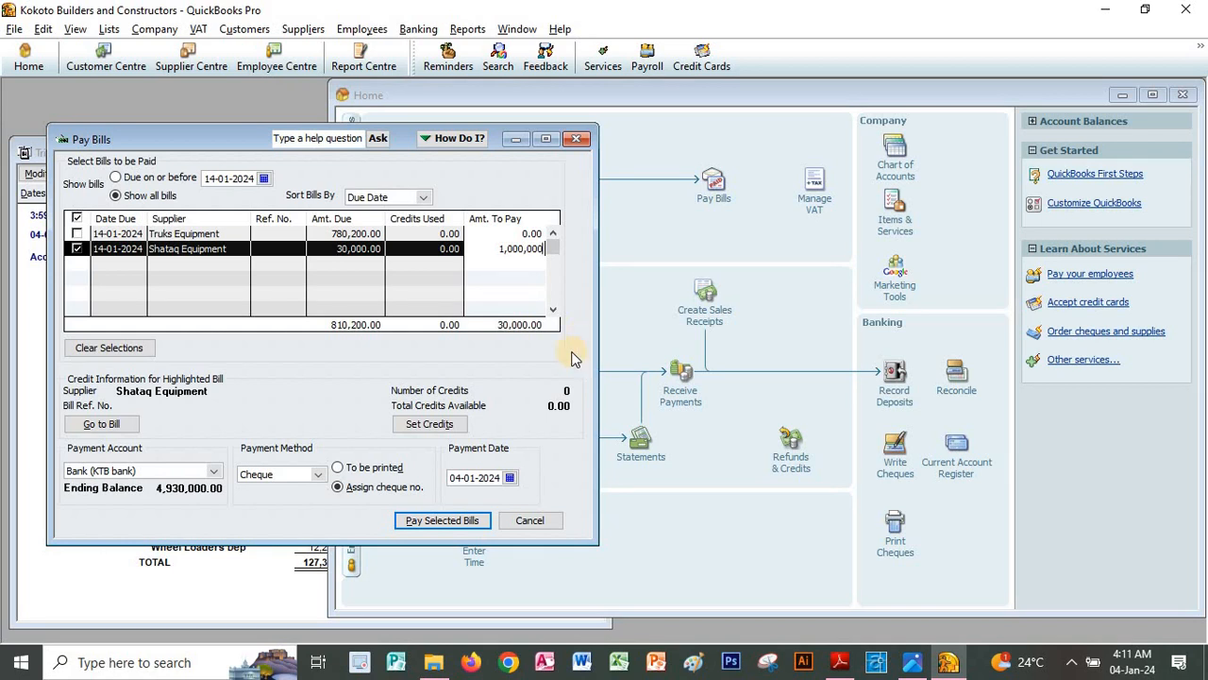
# Step: Pay the selected Shataq Equipment bill with cheque number 001 and close the payment confirmation
pyautogui.click(442, 520)
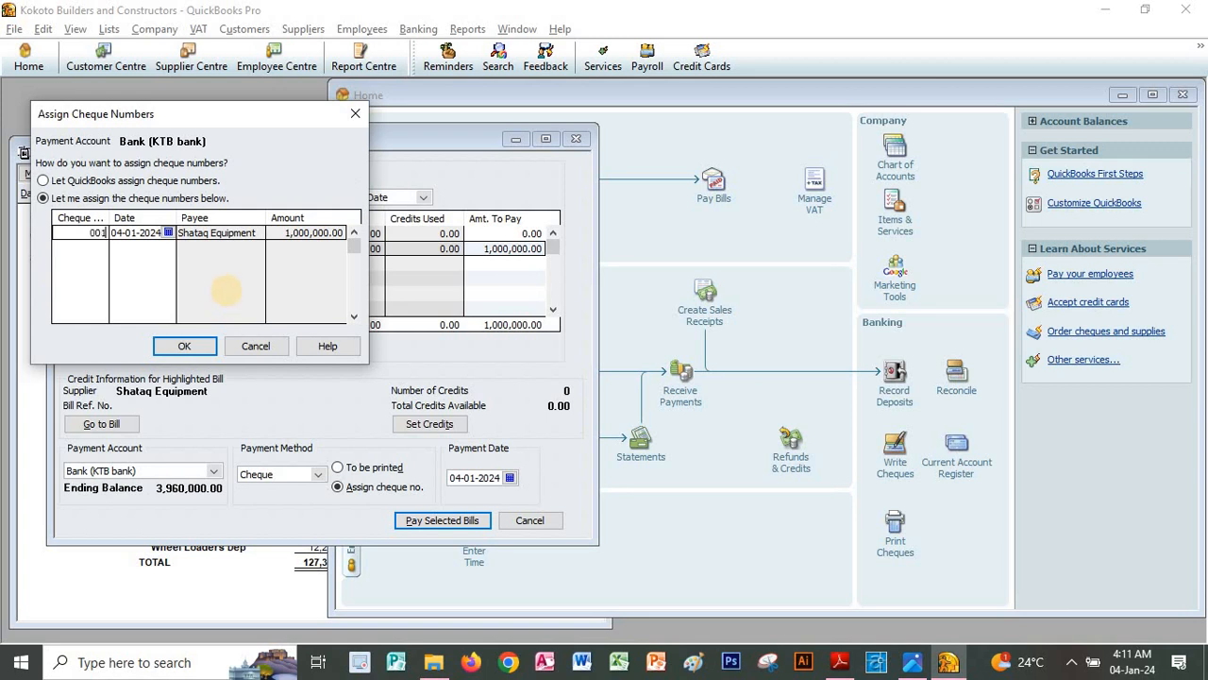
pyautogui.click(184, 346)
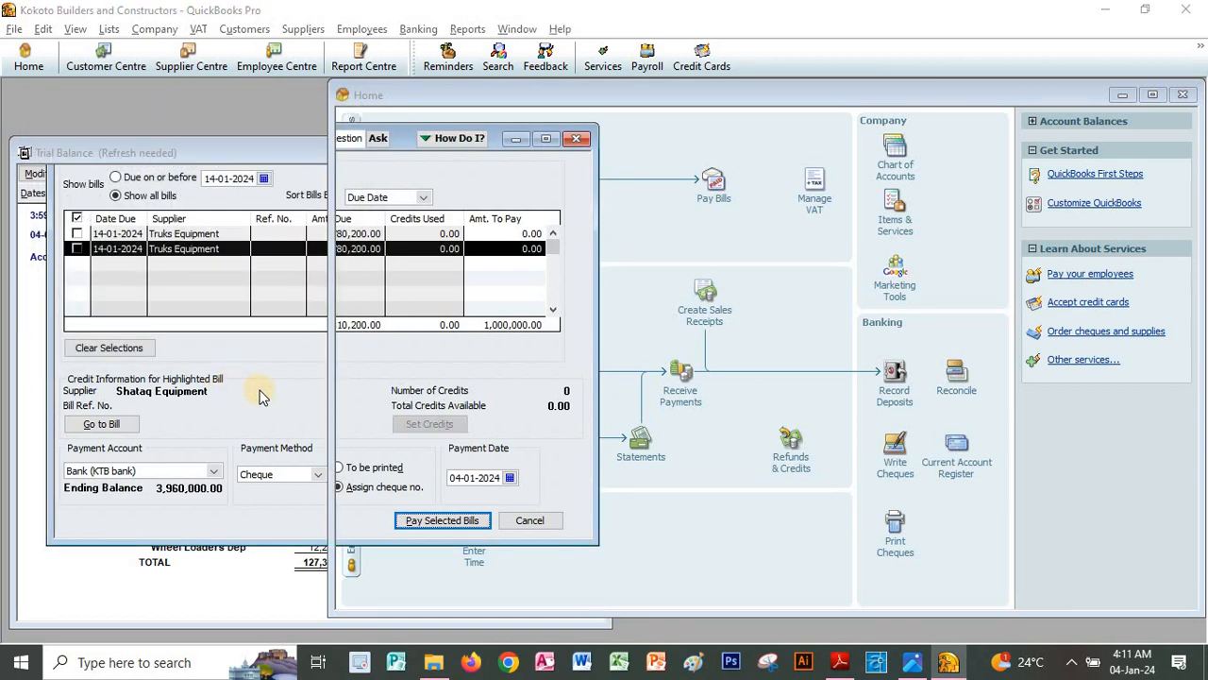
pyautogui.click(271, 374)
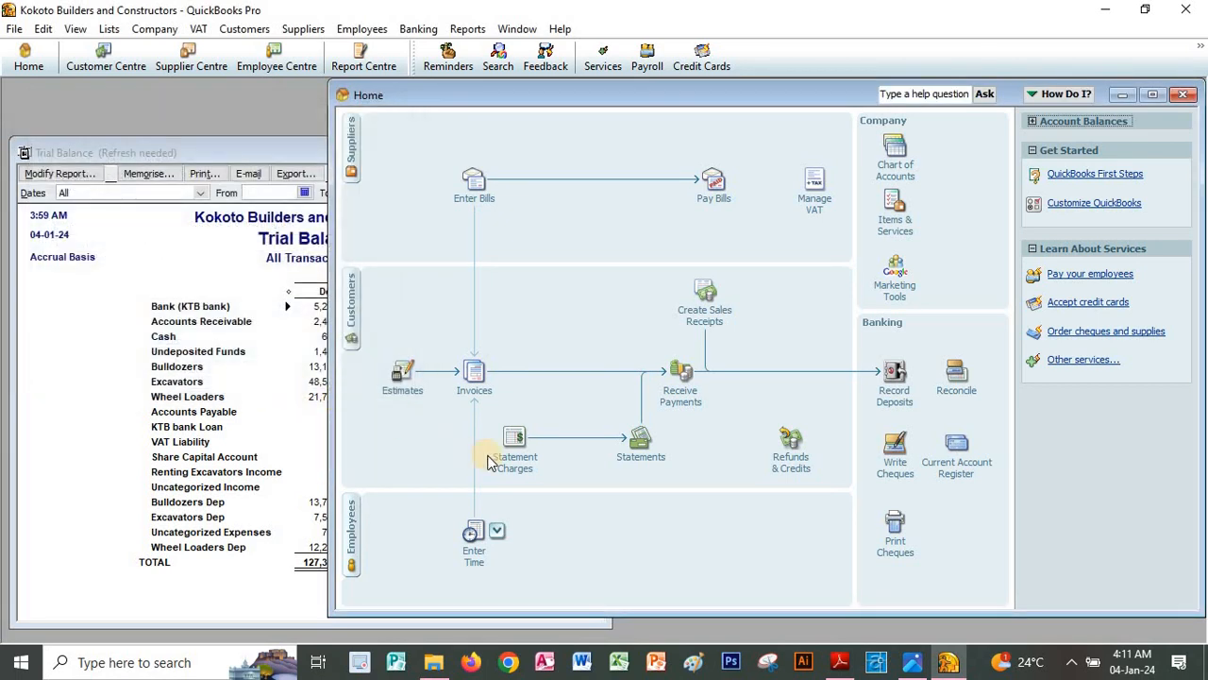
# Step: Look up the May 27 payment amount in the PDF and start a customer payment received from Ukweli builders in QuickBooks
pyautogui.hotkey('alt', 'Tab')
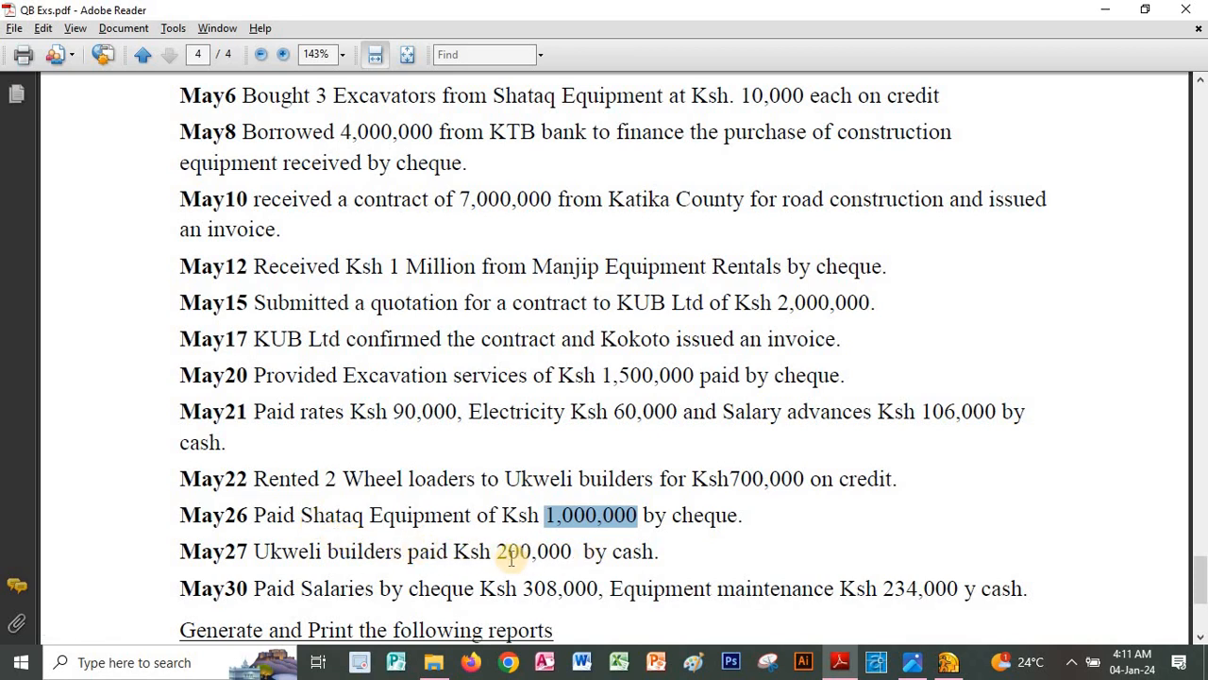
pyautogui.moveTo(498, 552); pyautogui.dragTo(568, 551)
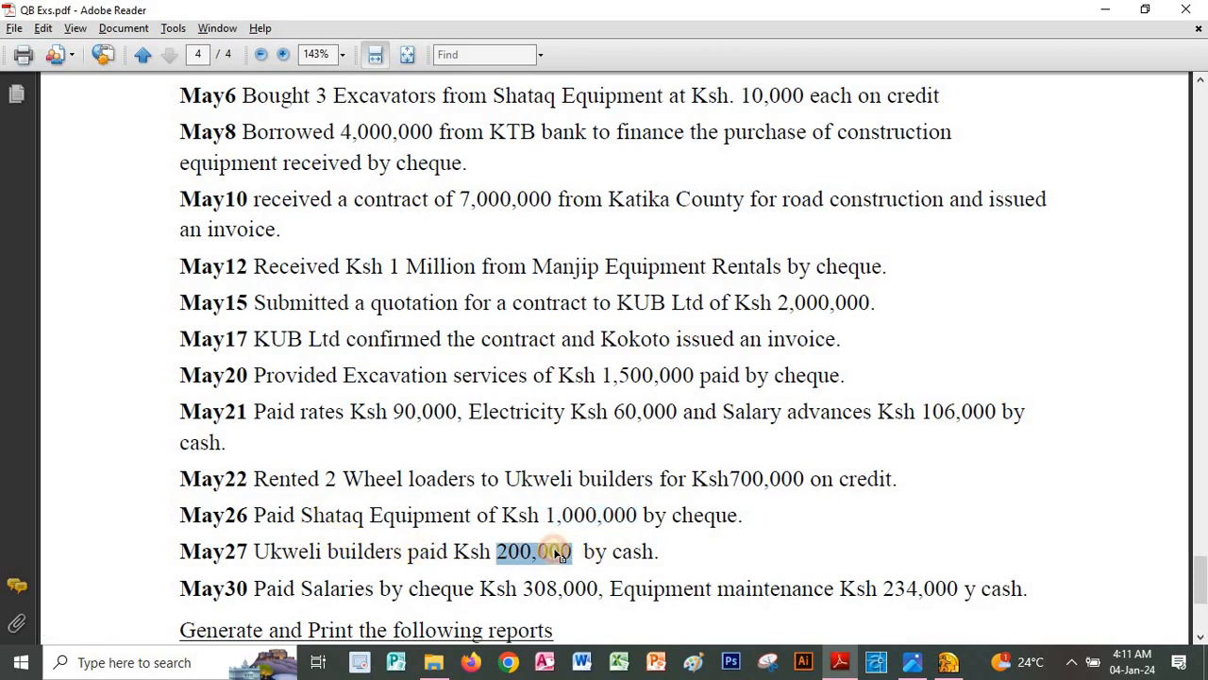
pyautogui.hotkey('alt', 'Tab')
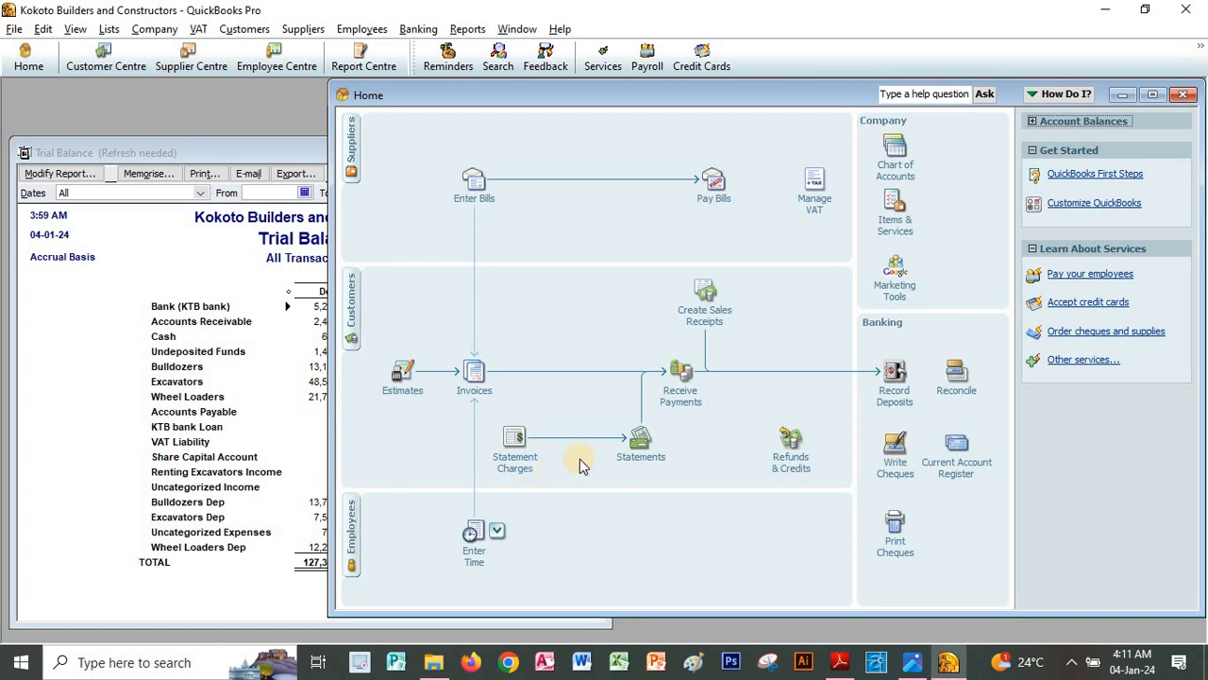
pyautogui.click(665, 400)
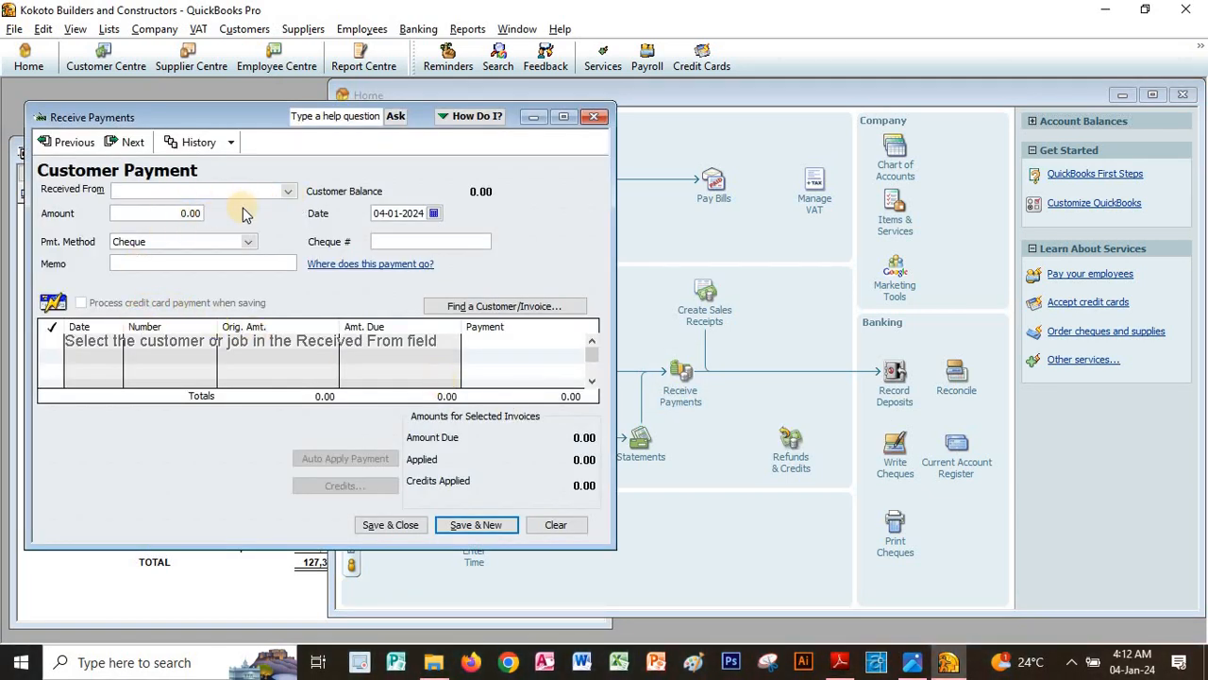
pyautogui.click(285, 196)
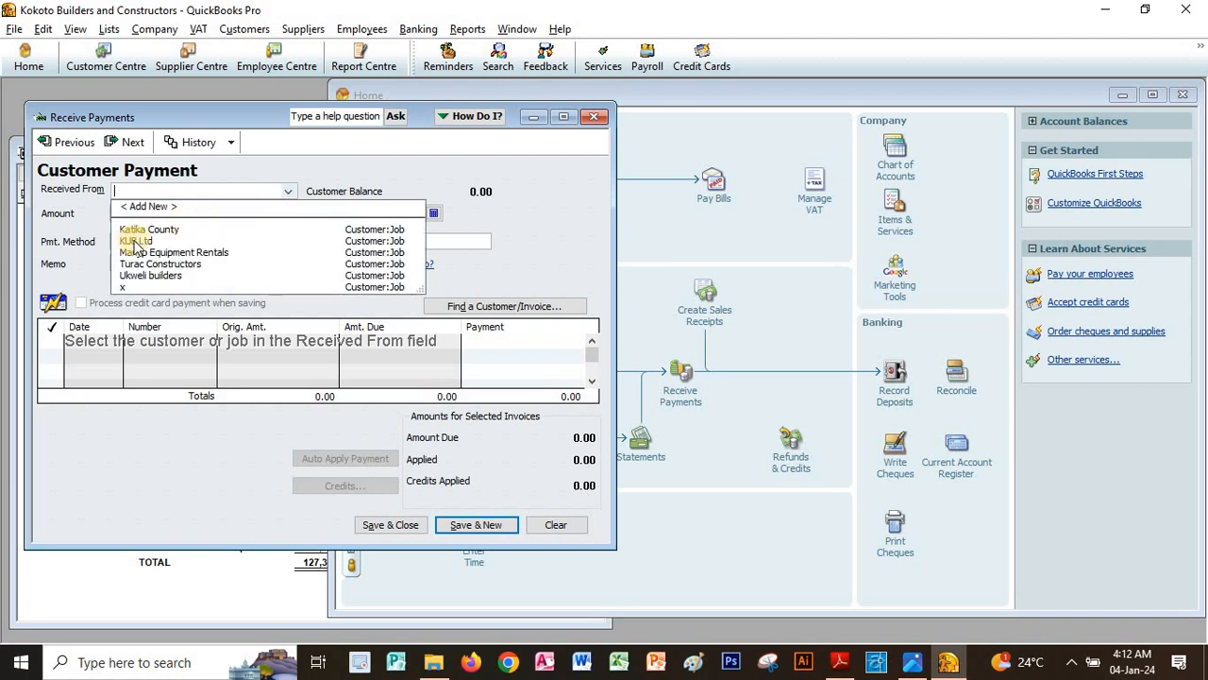
pyautogui.click(147, 276)
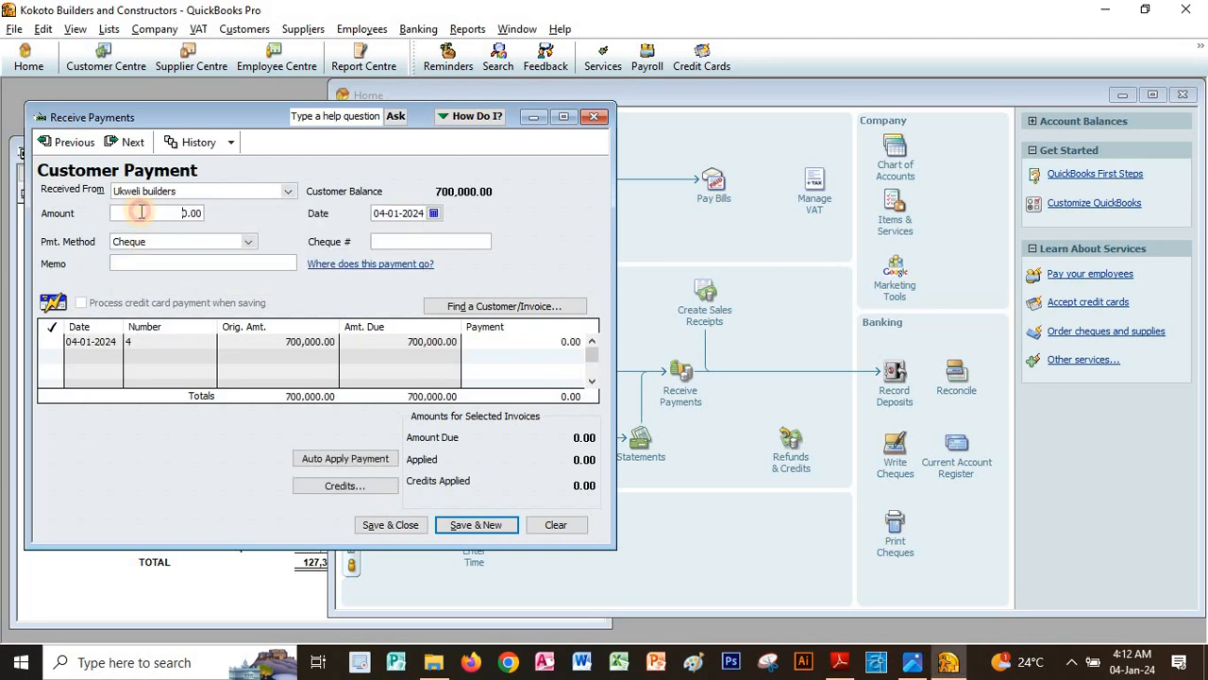
# Step: Set the Ukweli builders payment amount to 200,000 and its payment method to Cash, rechecking the PDF's May 27 entry
pyautogui.click(200, 213)
pyautogui.write('2000000')
pyautogui.hotkey('alt', 'Tab')
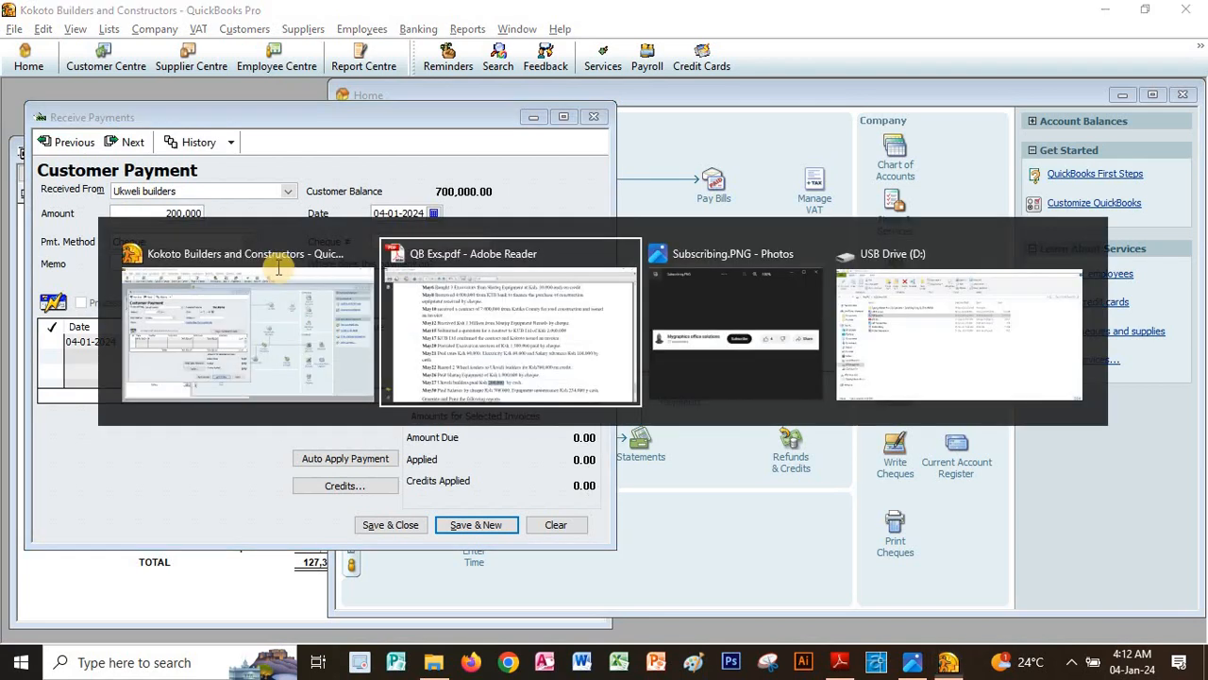
pyautogui.hotkey('alt', 'Tab')
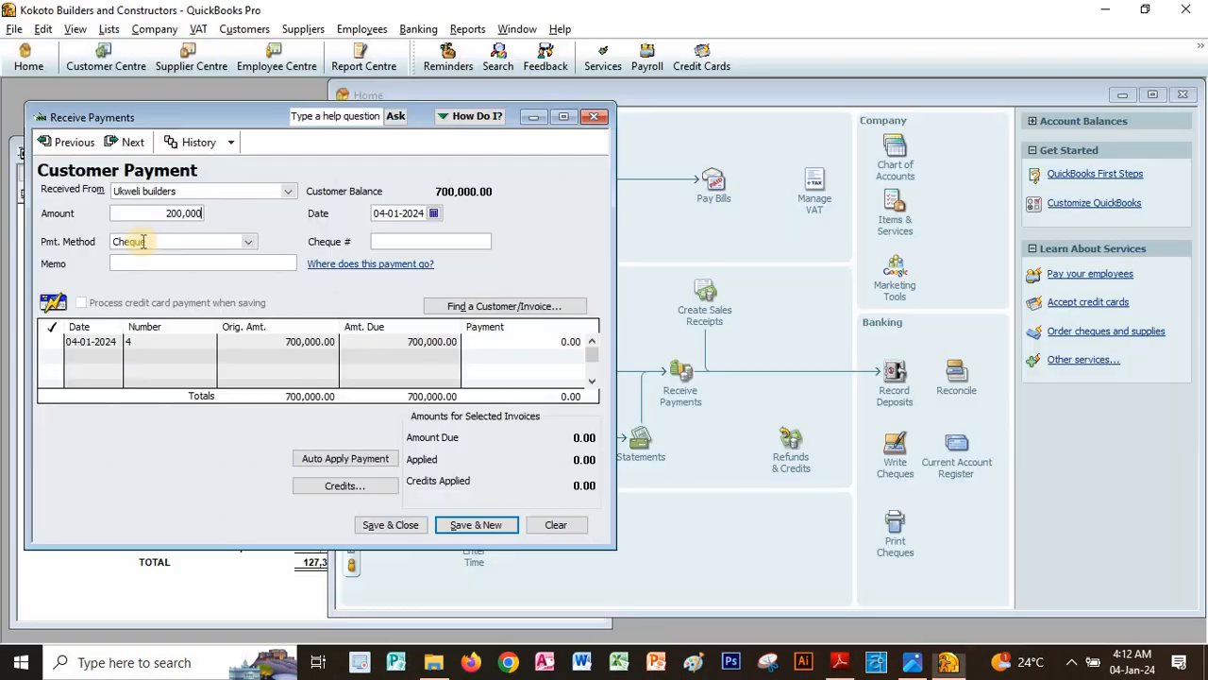
pyautogui.click(246, 243)
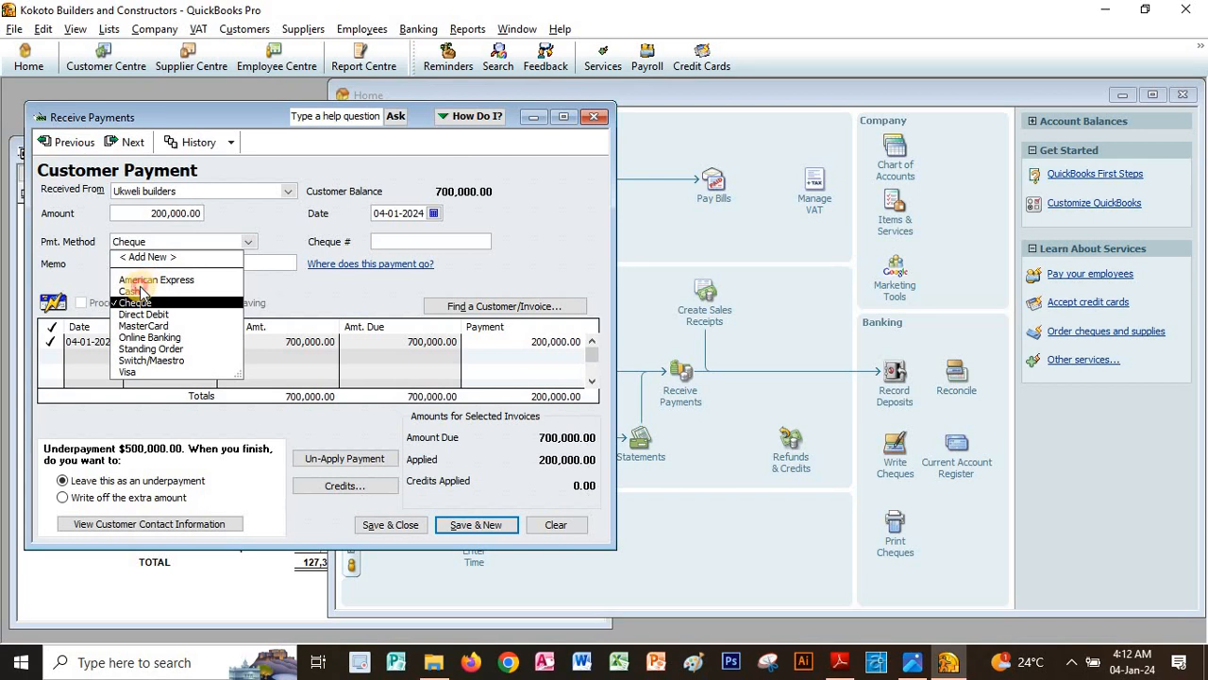
pyautogui.click(139, 287)
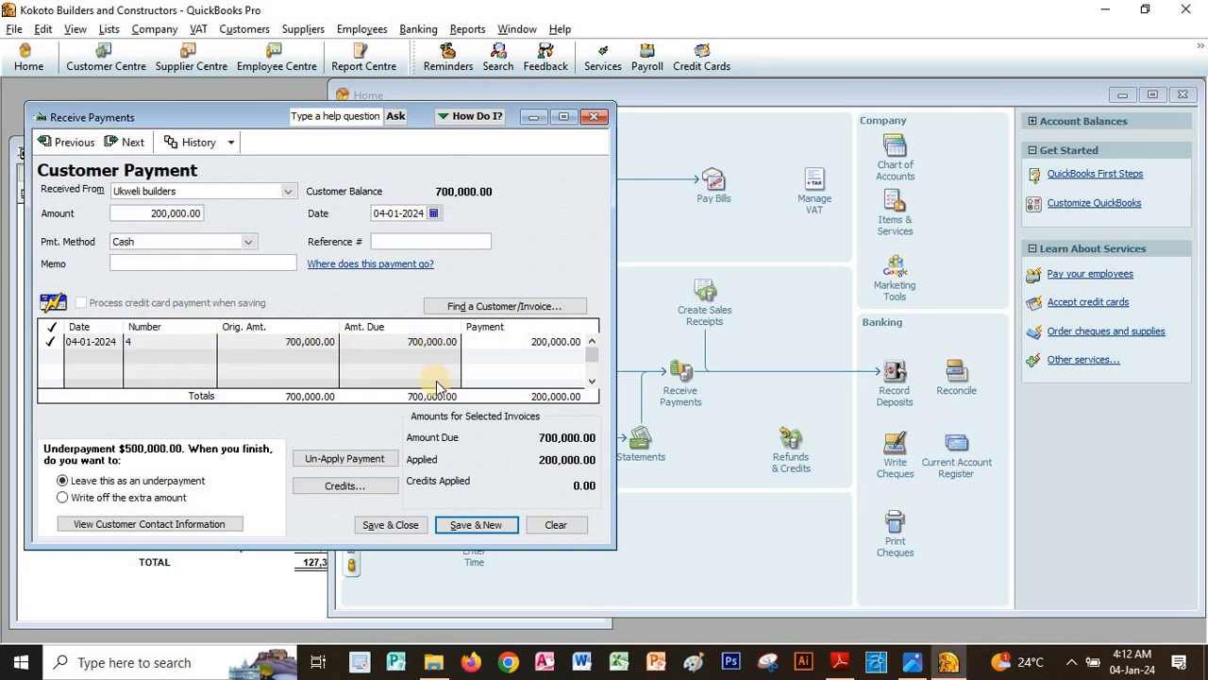
# Step: Recheck the May 27 entry in the PDF, and save and close the Ukweli builders customer payment
pyautogui.hotkey('alt', 'Tab')
pyautogui.hotkey('alt', 'Tab')
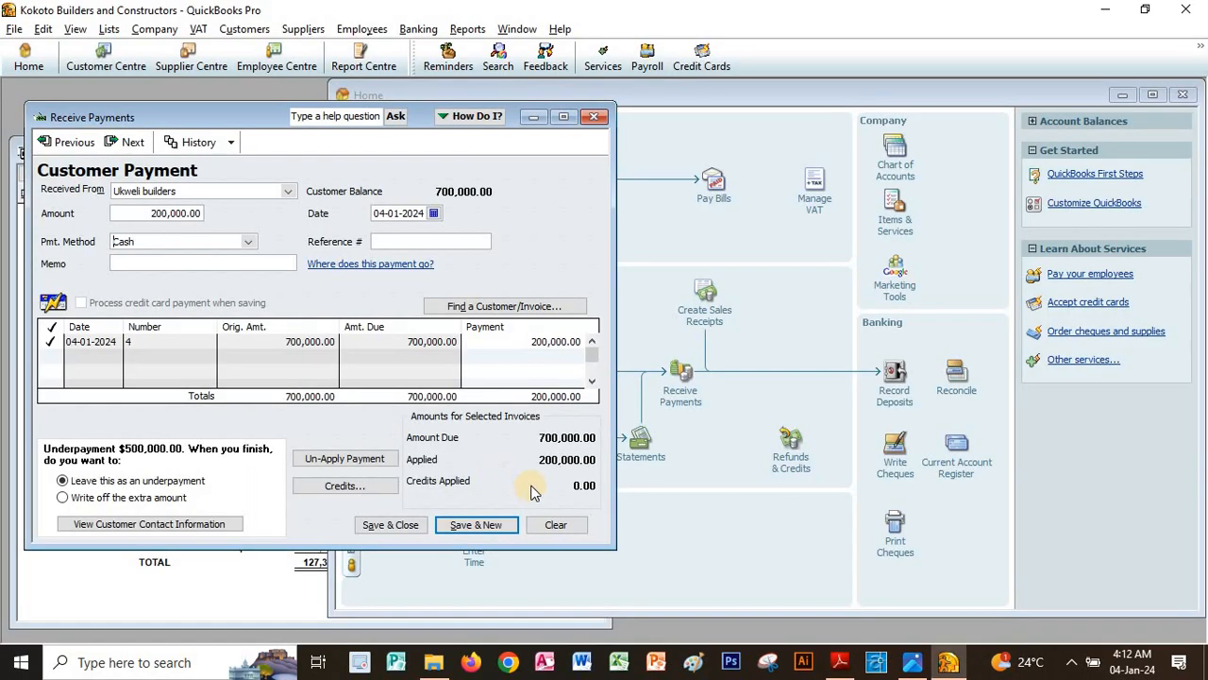
pyautogui.click(409, 522)
# Step: Copy the May 30 salaries amount from the PDF and enter 308,000 against the Salary advances account on a new supplier bill
pyautogui.hotkey('alt', 'Tab')
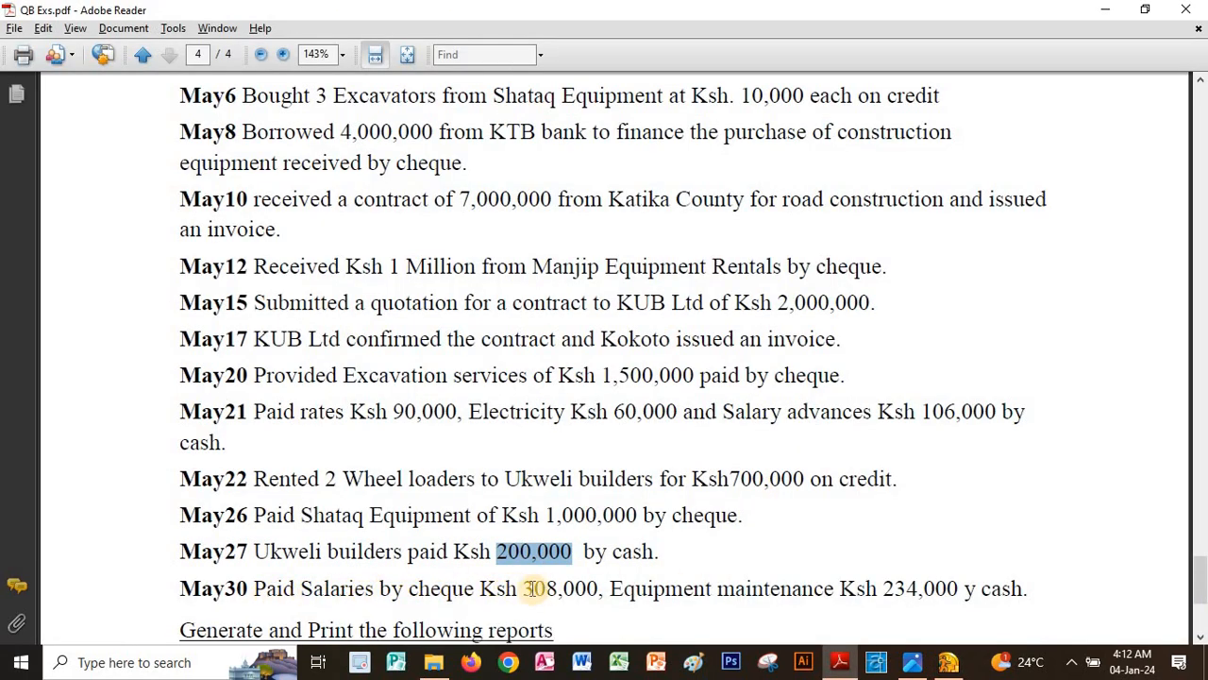
pyautogui.moveTo(529, 587); pyautogui.dragTo(599, 588)
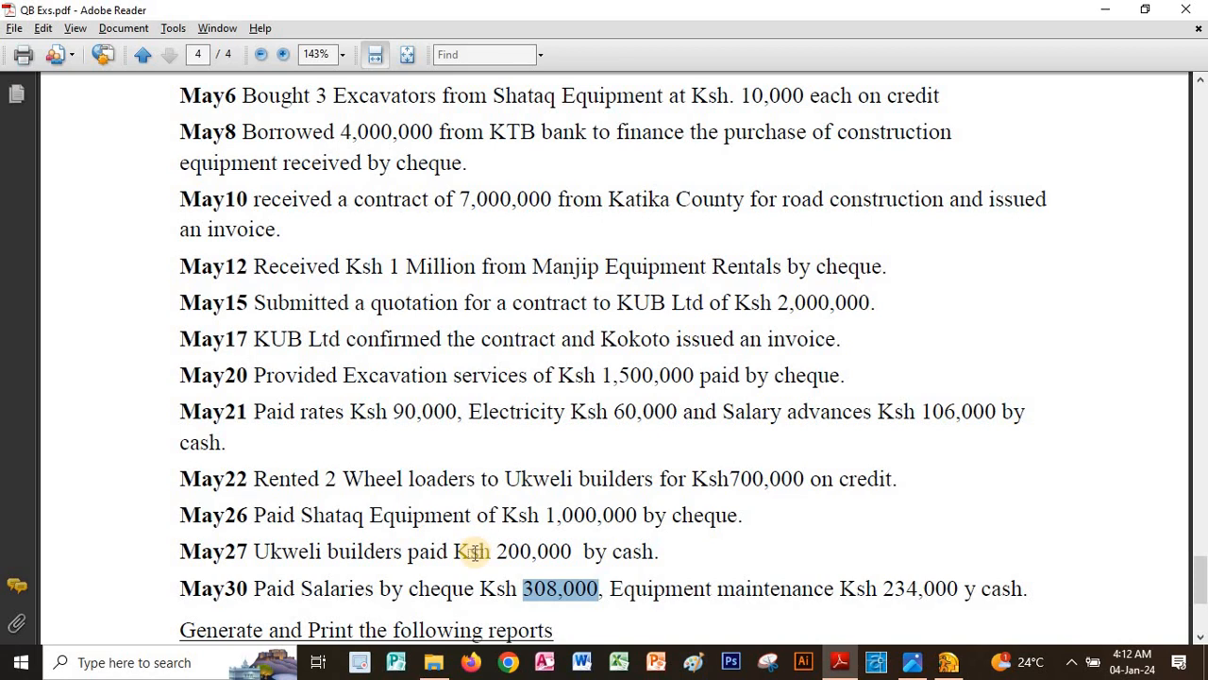
pyautogui.hotkey('alt', 'Tab')
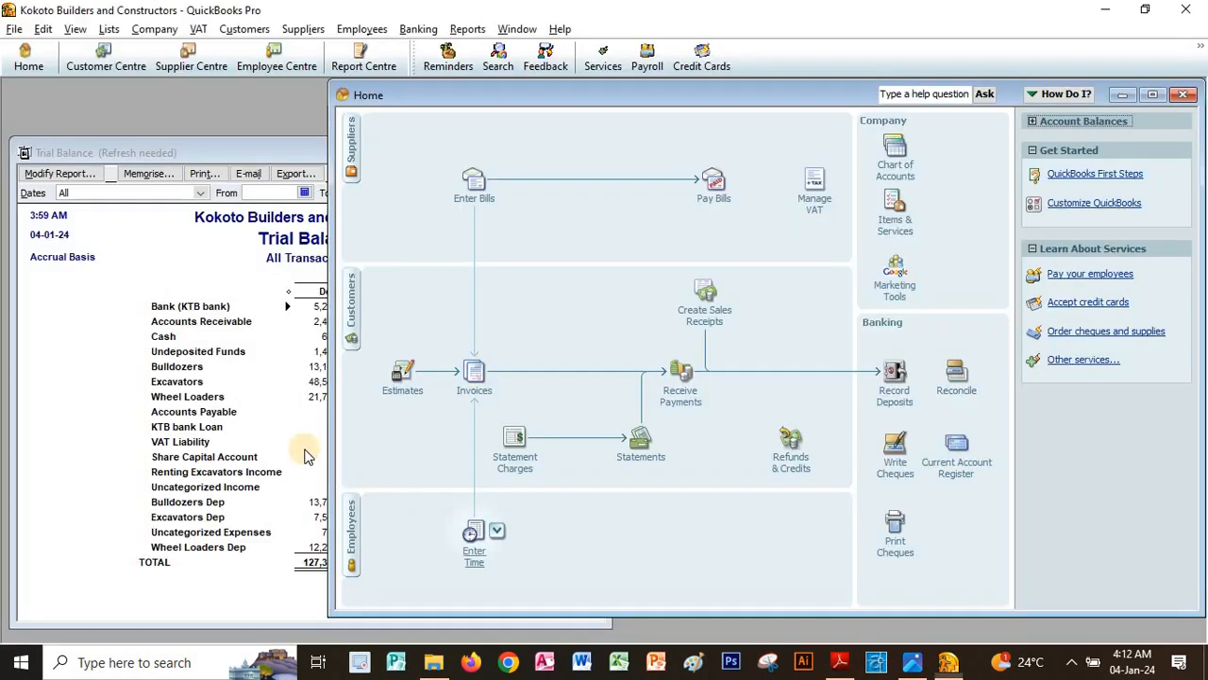
pyautogui.click(468, 193)
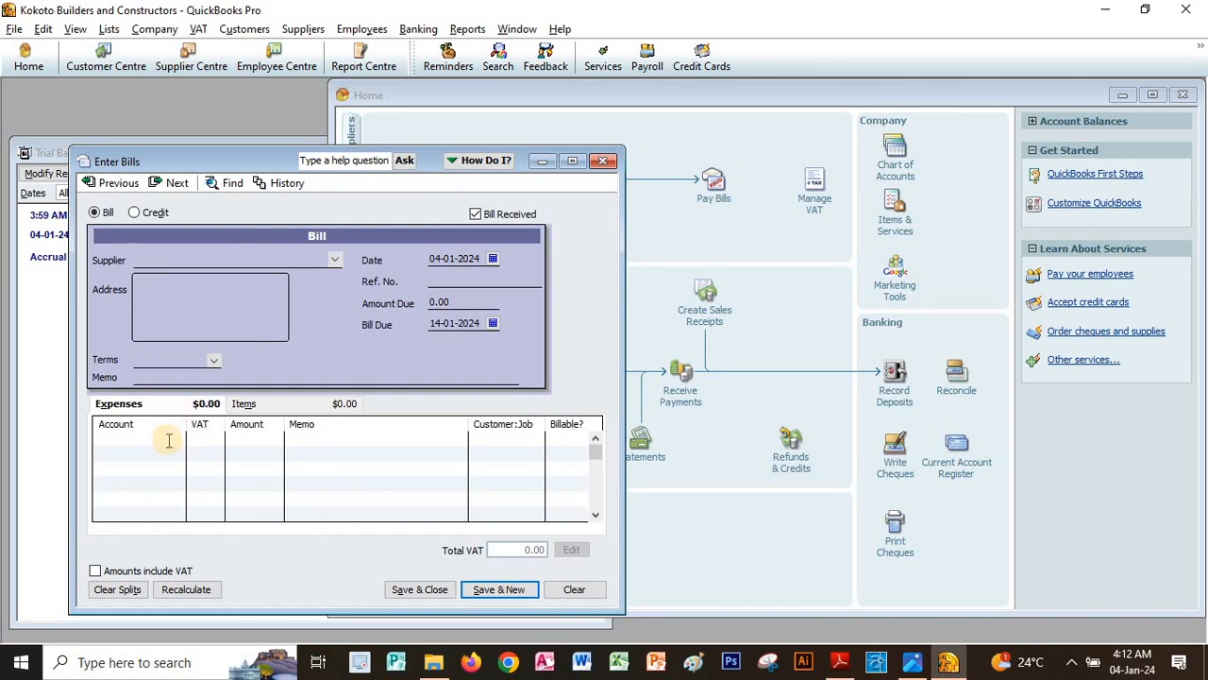
pyautogui.click(168, 438)
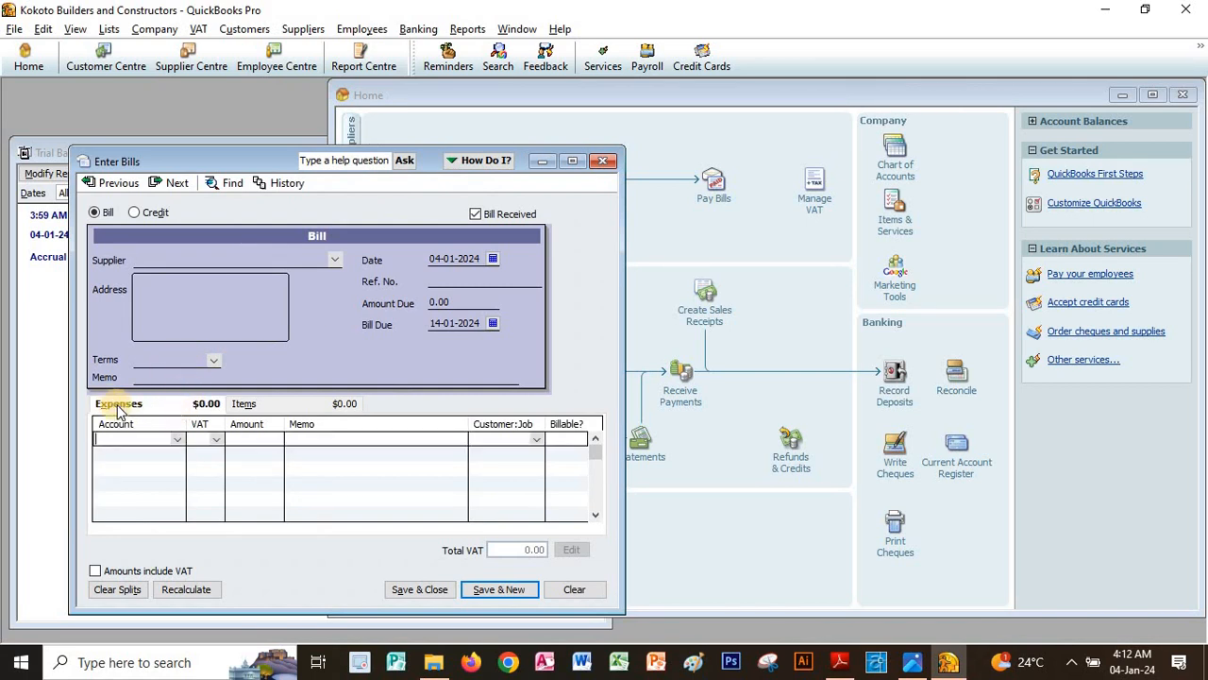
pyautogui.click(178, 440)
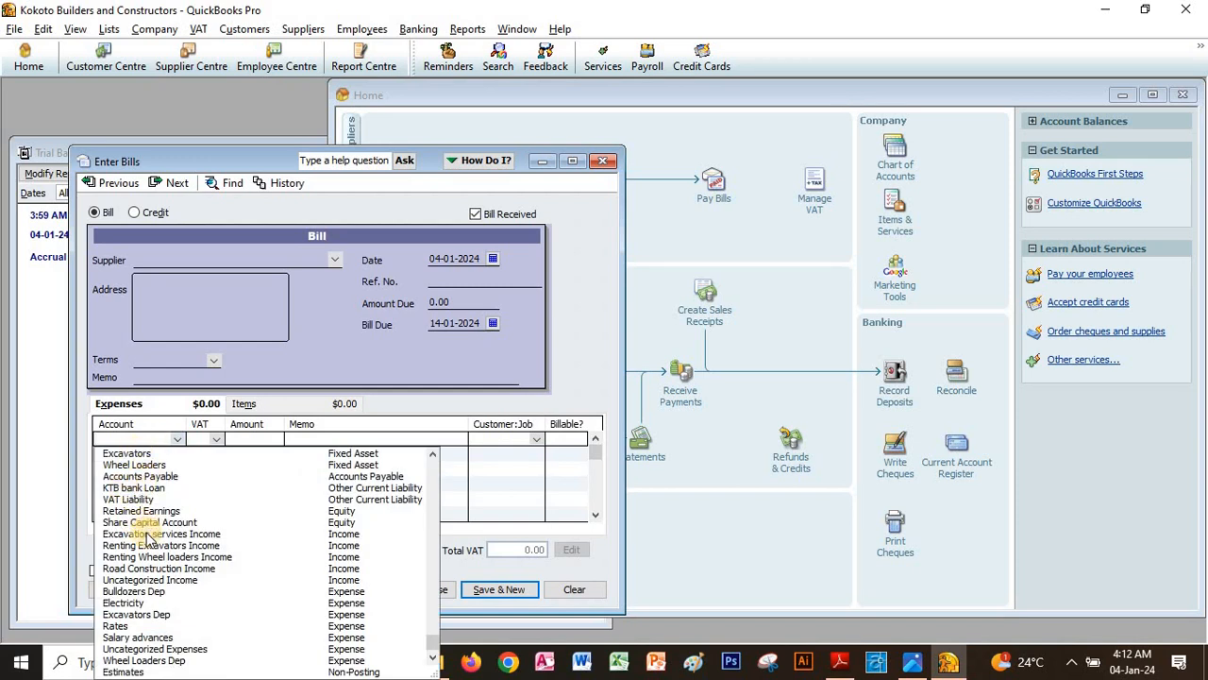
pyautogui.click(139, 637)
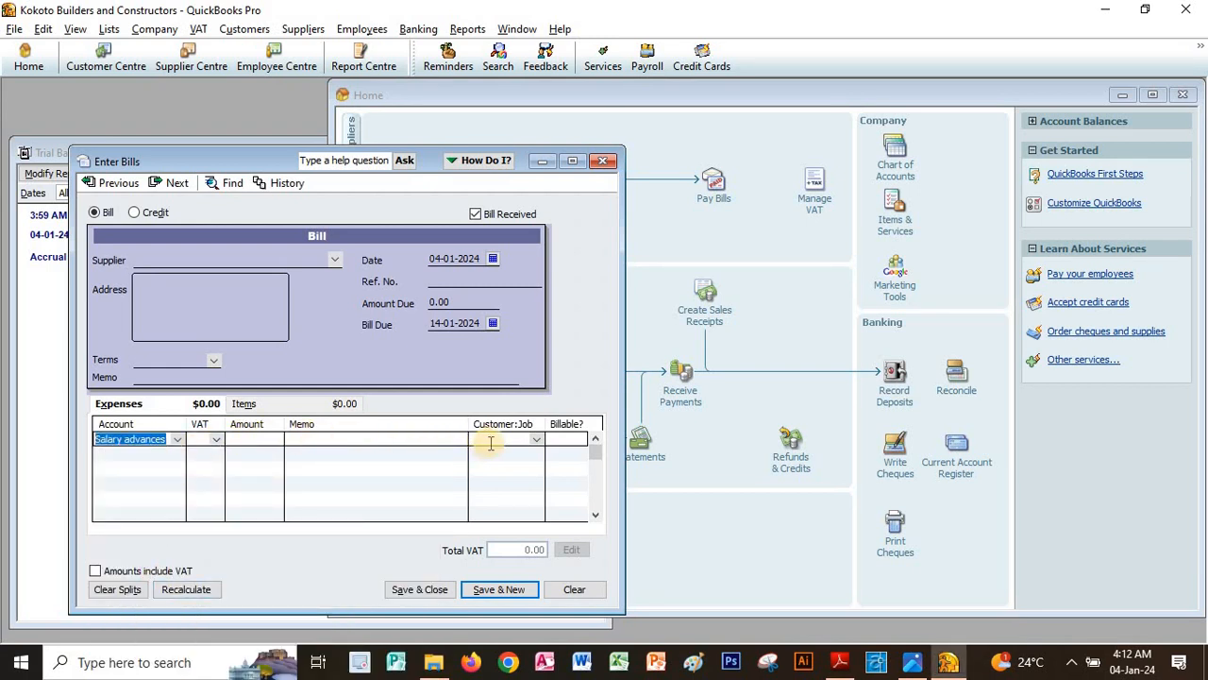
pyautogui.click(247, 440)
pyautogui.write('308,000')
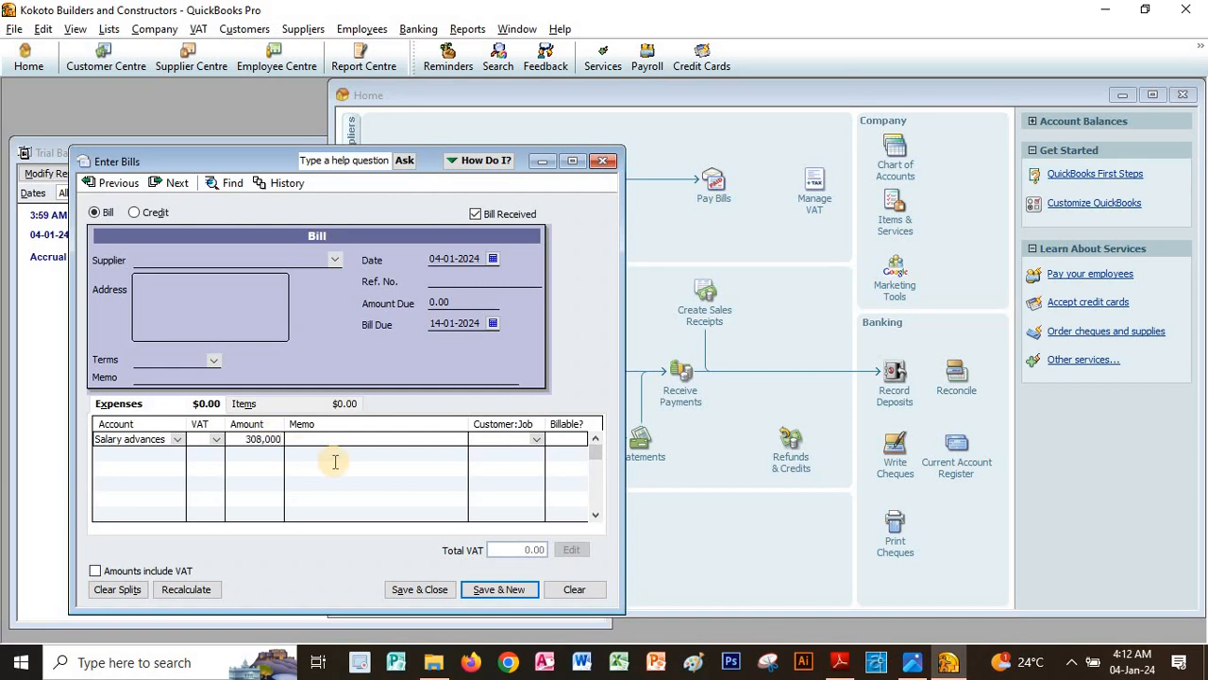
# Step: Review the May 30 entry and the list of required reports in the PDF, and return to the bill in QuickBooks
pyautogui.hotkey('alt', 'Tab')
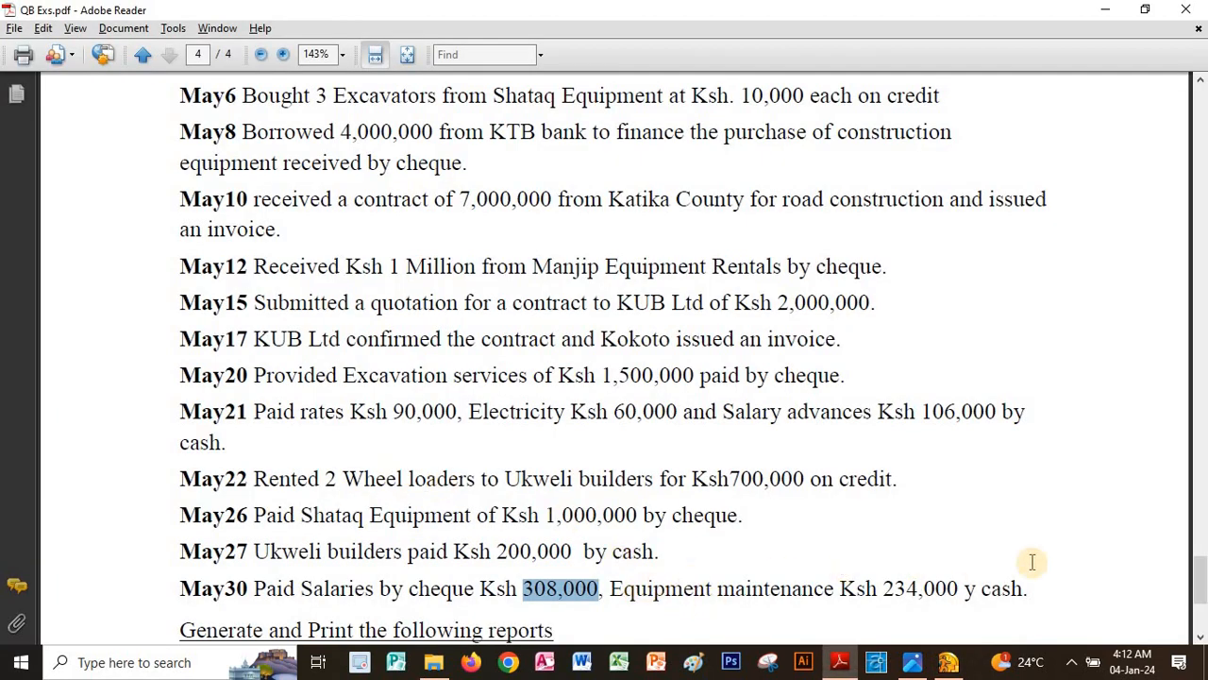
pyautogui.click(1200, 633)
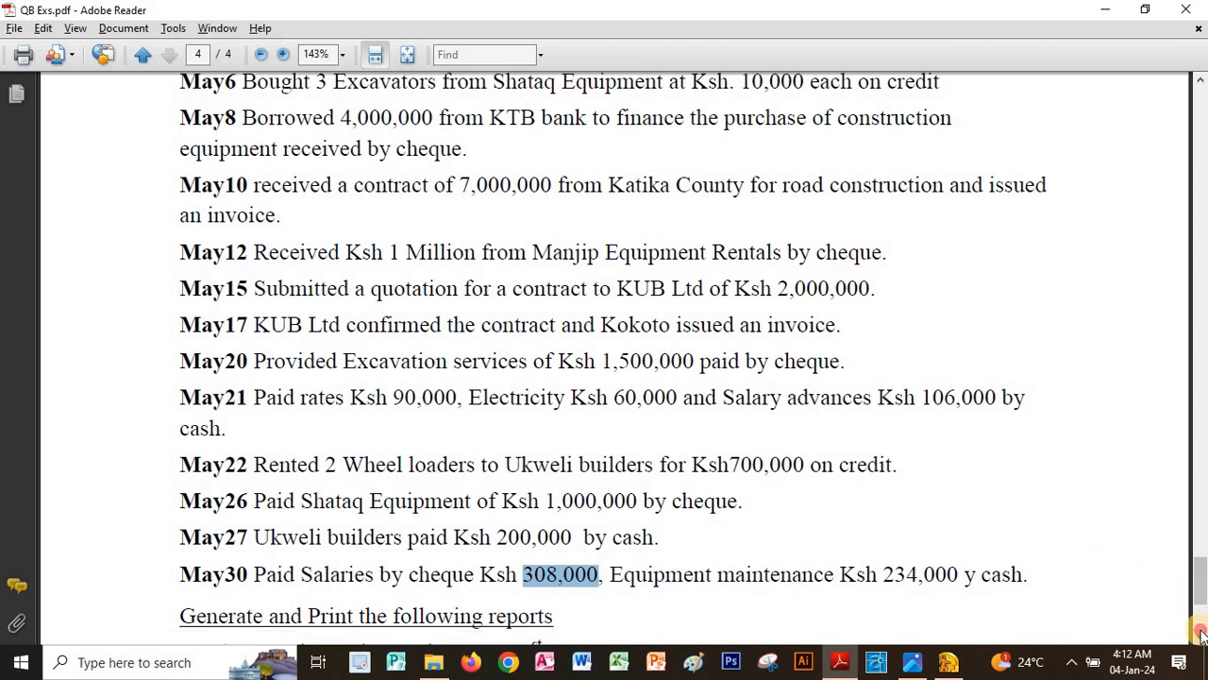
pyautogui.click(1201, 633)
pyautogui.click(1201, 632)
pyautogui.click(1201, 632)
pyautogui.click(1200, 633)
pyautogui.click(1201, 632)
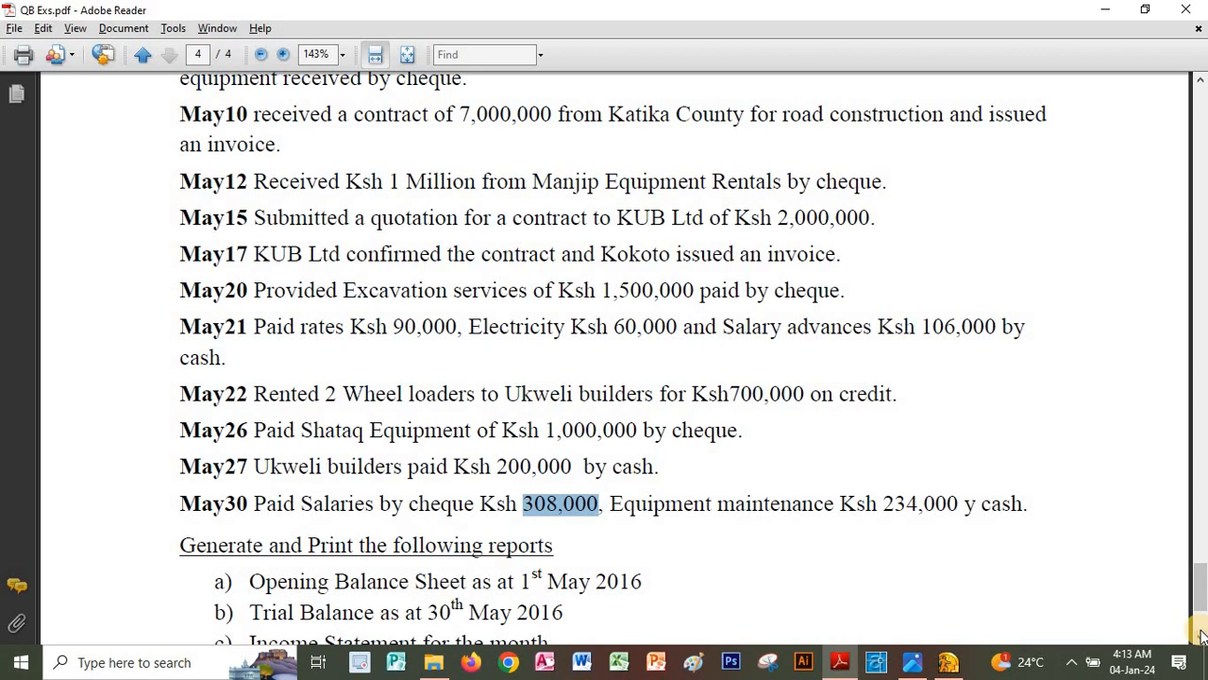
pyautogui.hotkey('alt', 'Tab')
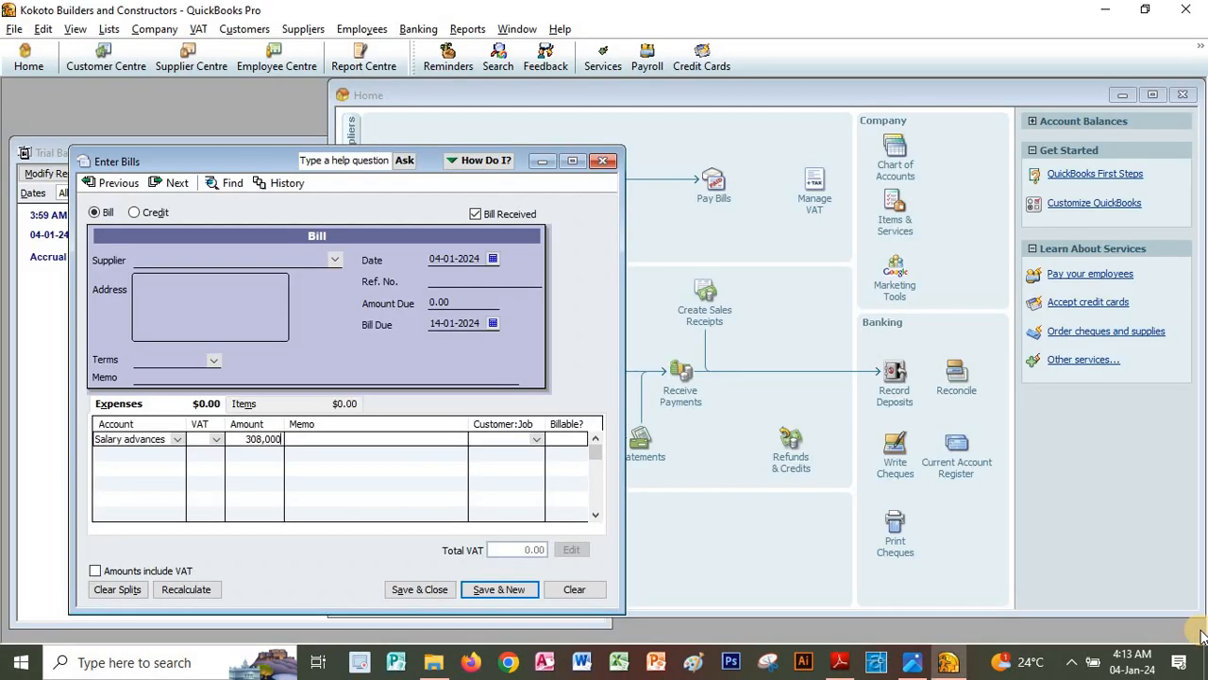
# Step: Set the salaries bill's supplier to Employees, copy the words Equipment maintenance from the PDF, and save the bill for a new one
pyautogui.click(333, 259)
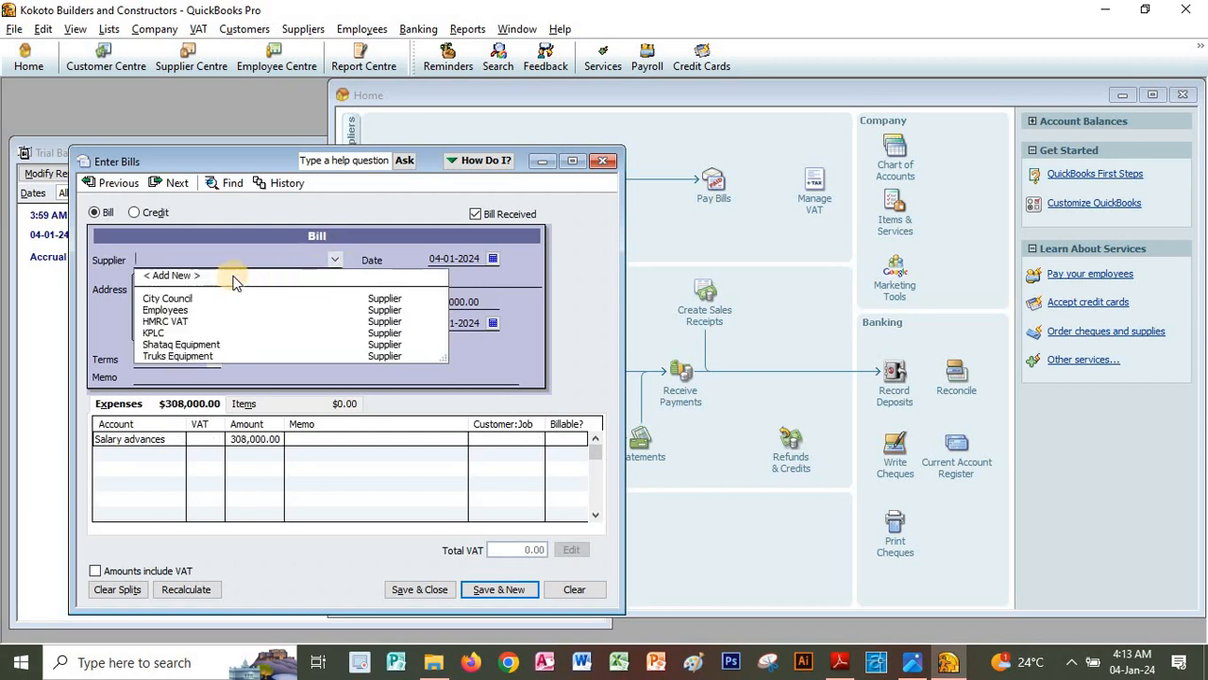
pyautogui.click(226, 311)
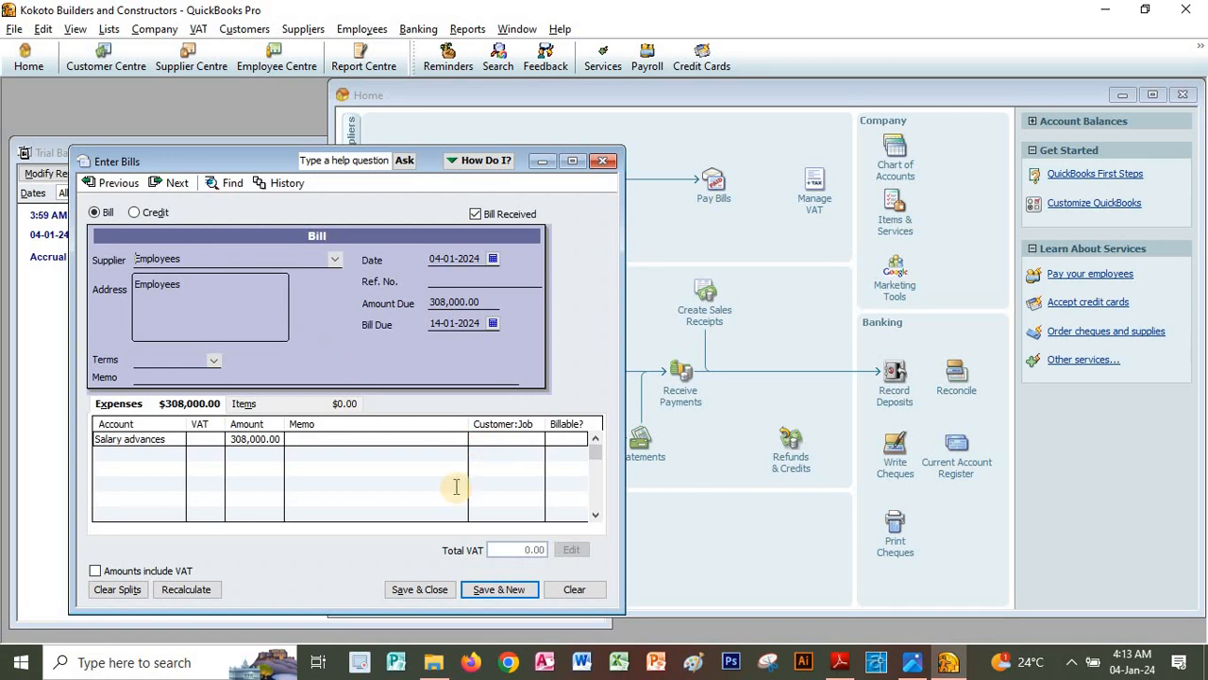
pyautogui.hotkey('alt', 'Tab')
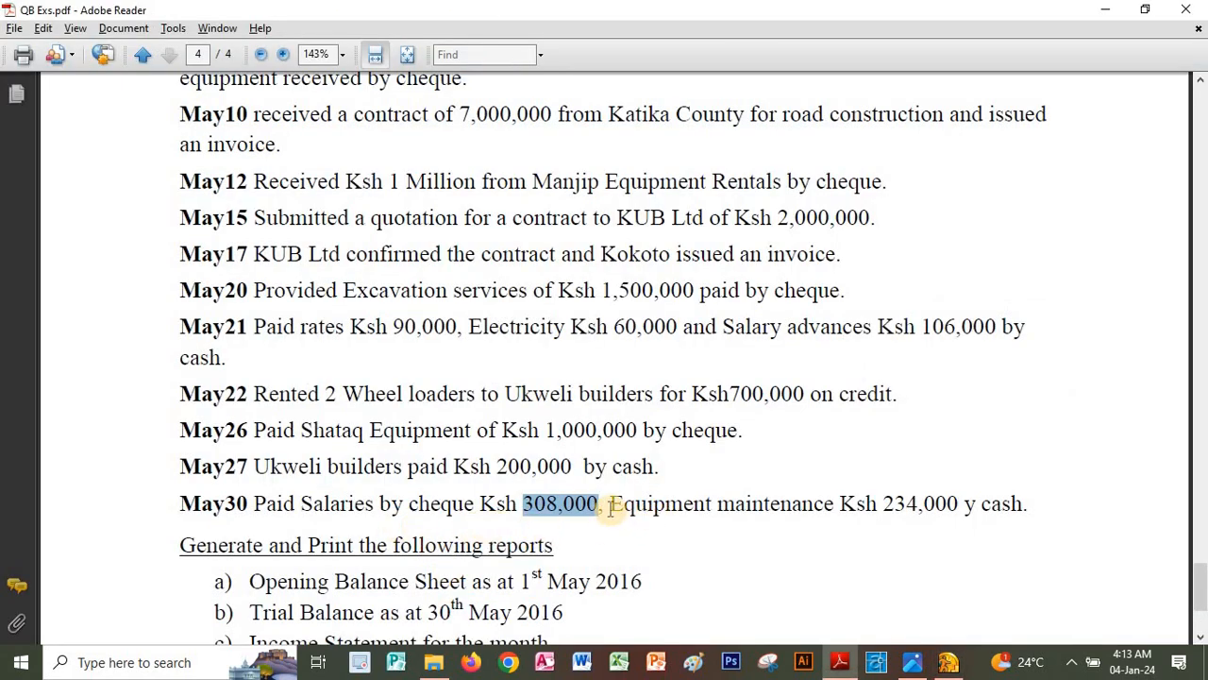
pyautogui.moveTo(612, 504); pyautogui.dragTo(790, 518)
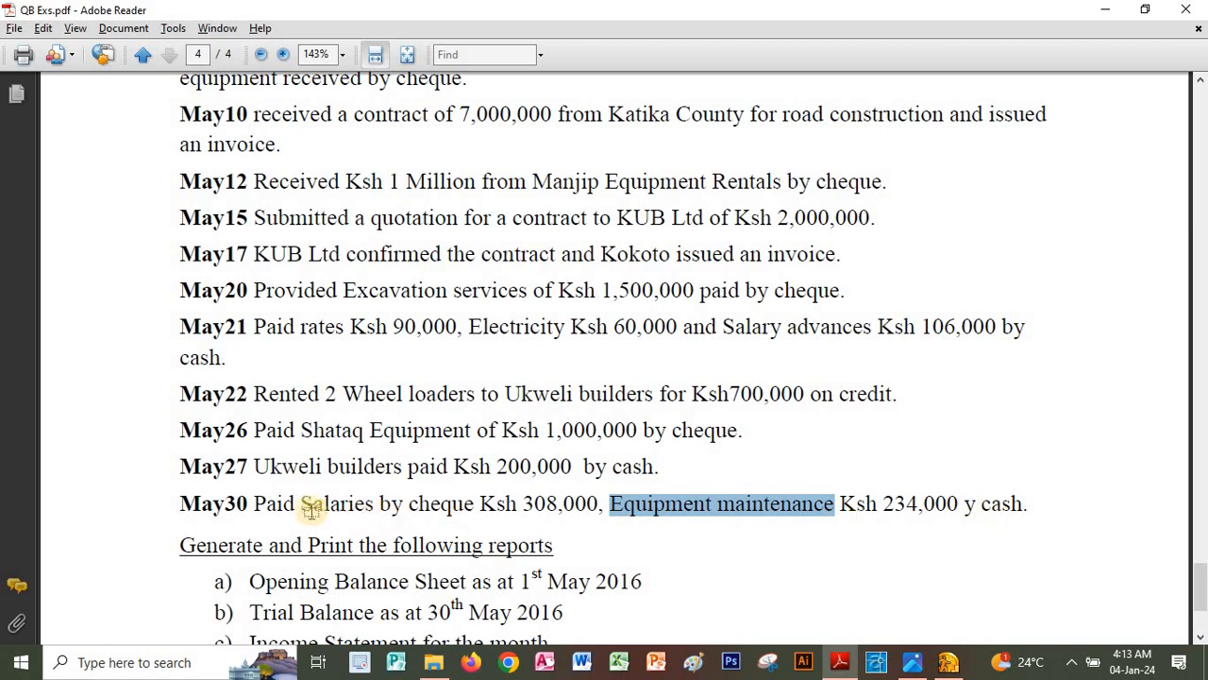
pyautogui.hotkey('alt', 'Tab')
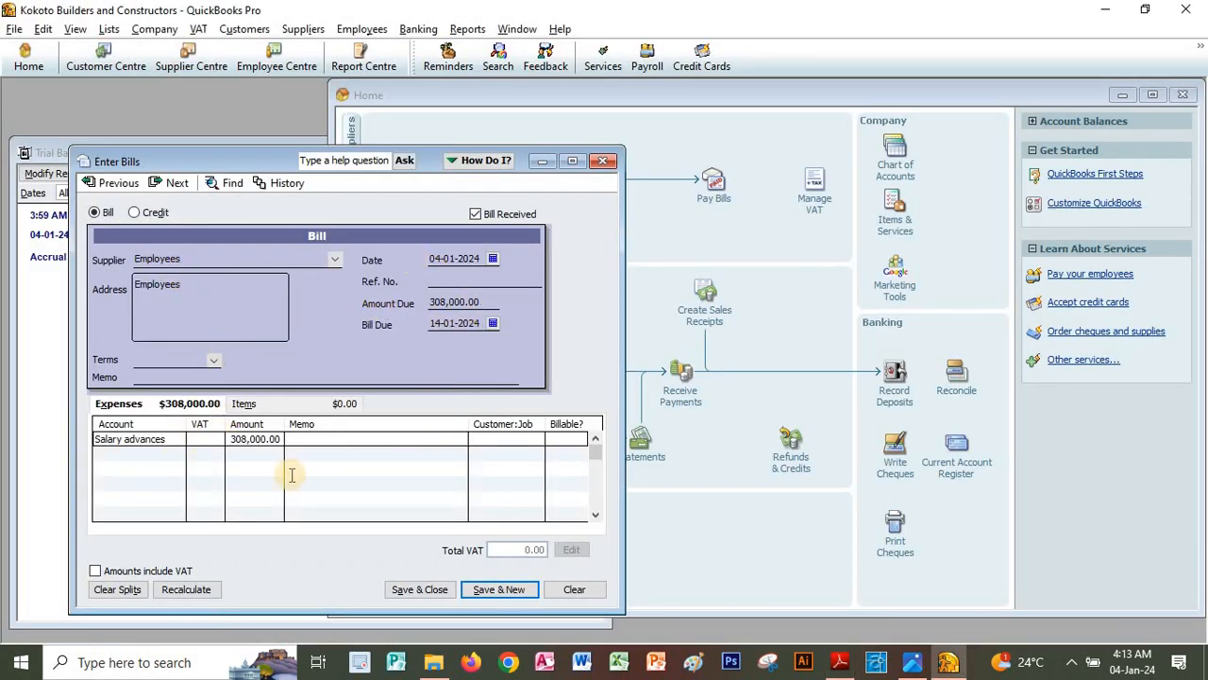
pyautogui.click(477, 589)
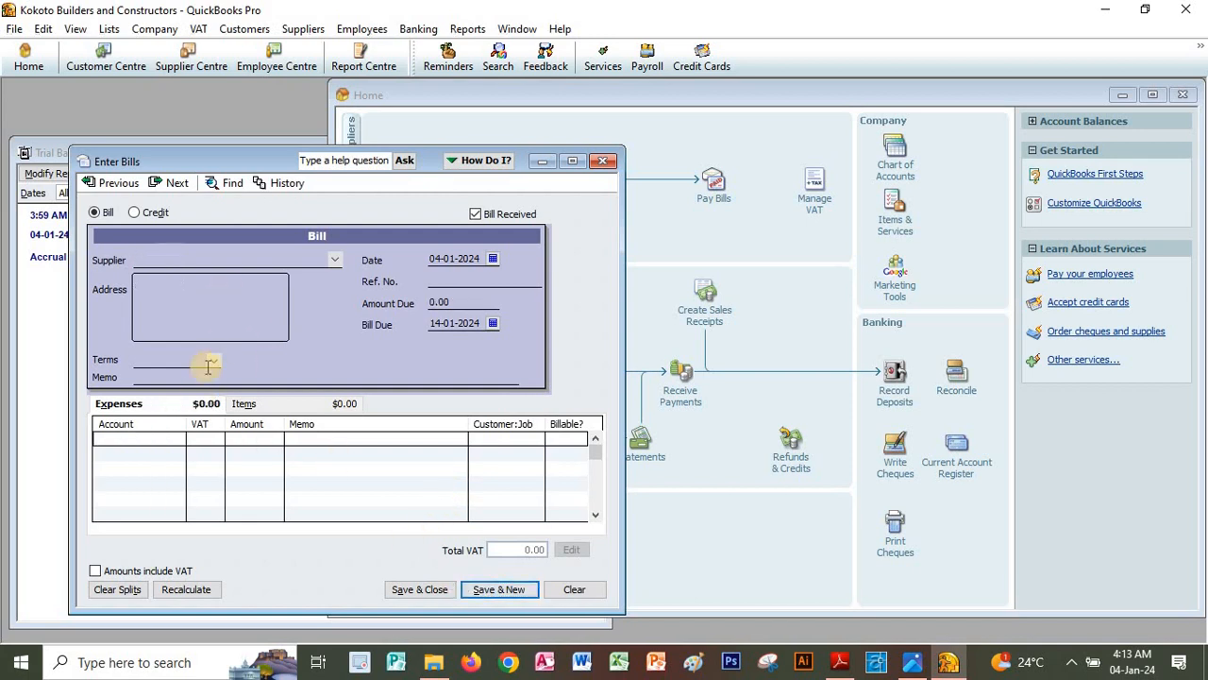
# Step: Add a new expense account named Equipment maintenance and use it on the first expense line of the new bill
pyautogui.click(335, 262)
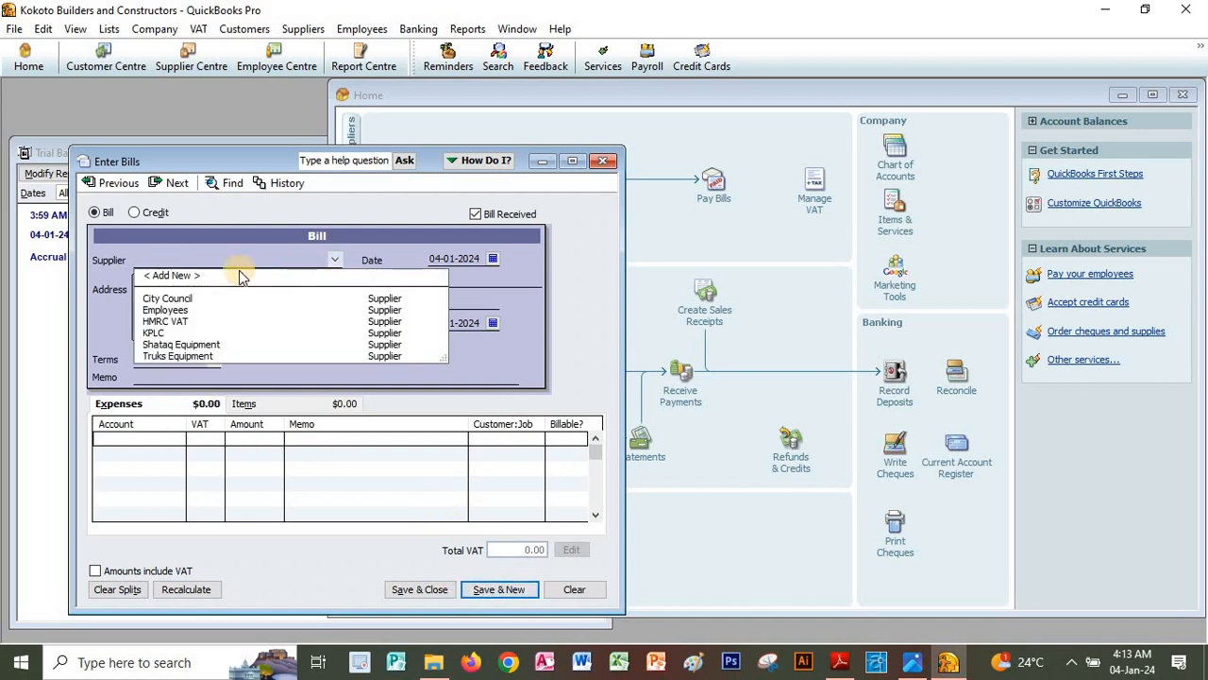
pyautogui.click(336, 260)
pyautogui.click(167, 439)
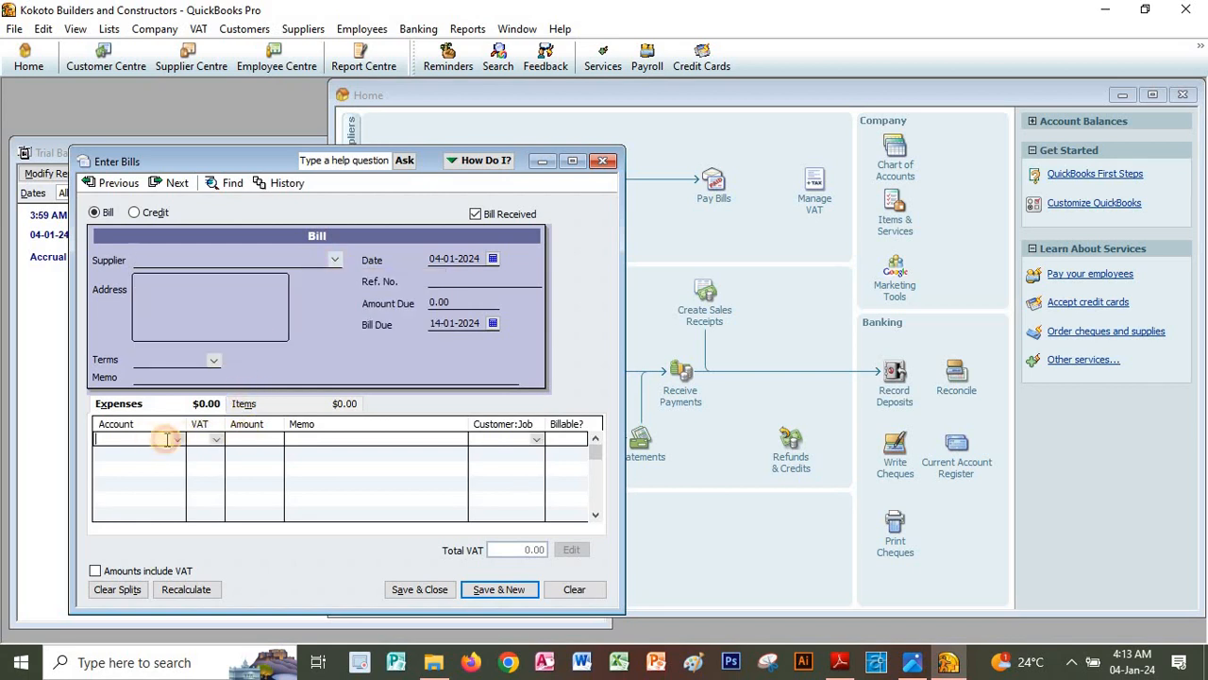
pyautogui.click(176, 440)
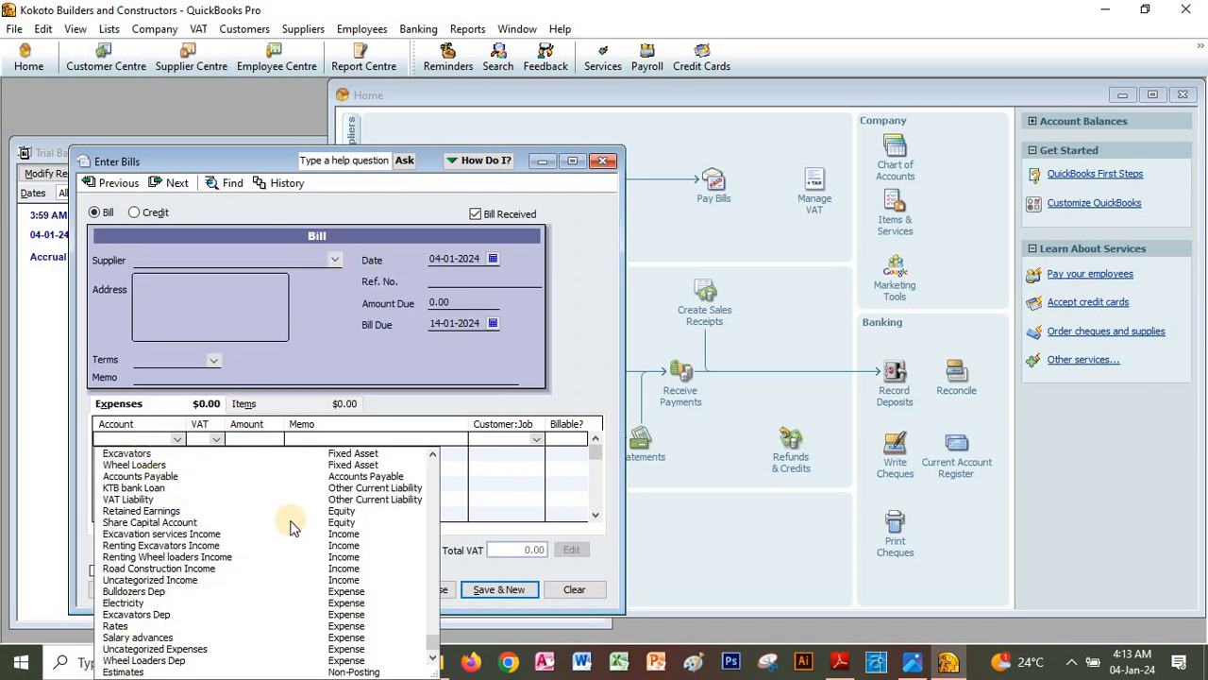
pyautogui.hotkey('alt', 'Tab')
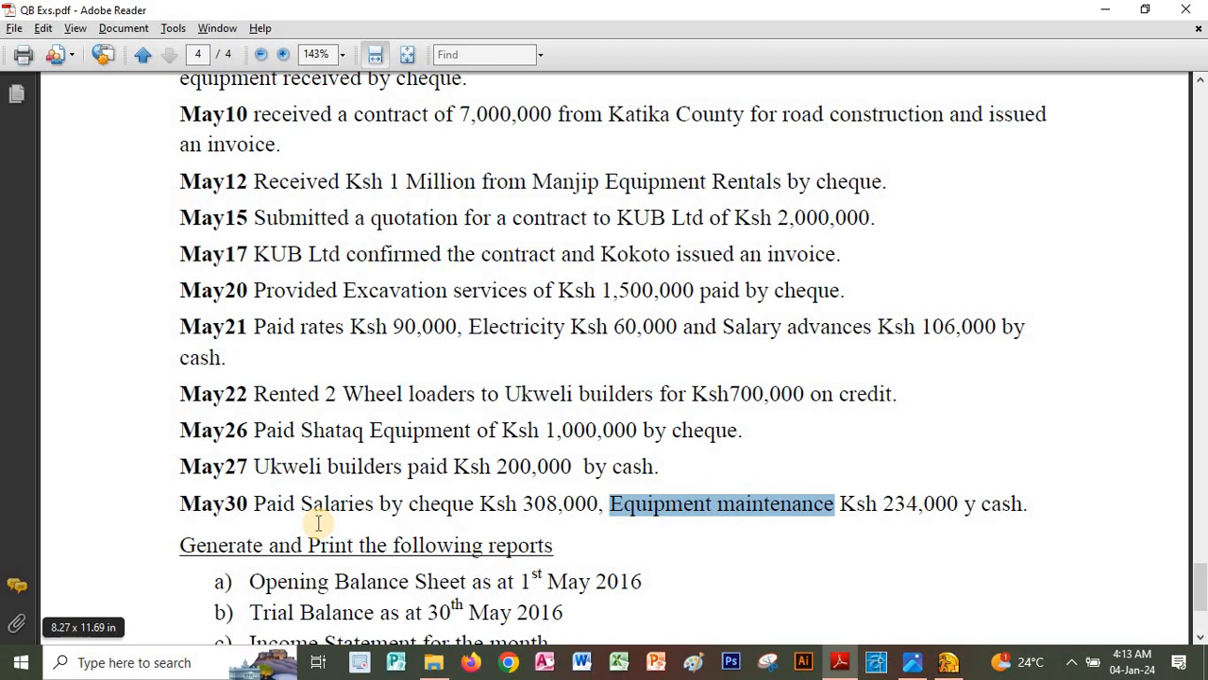
pyautogui.hotkey('alt', 'Tab')
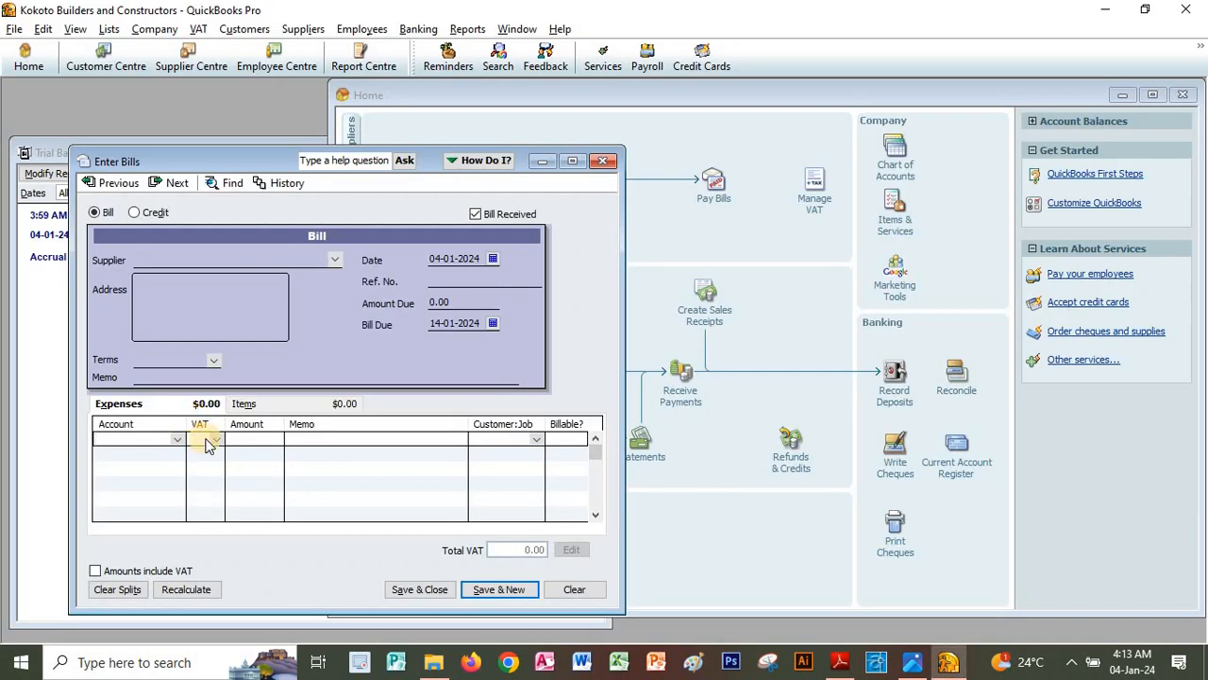
pyautogui.click(176, 440)
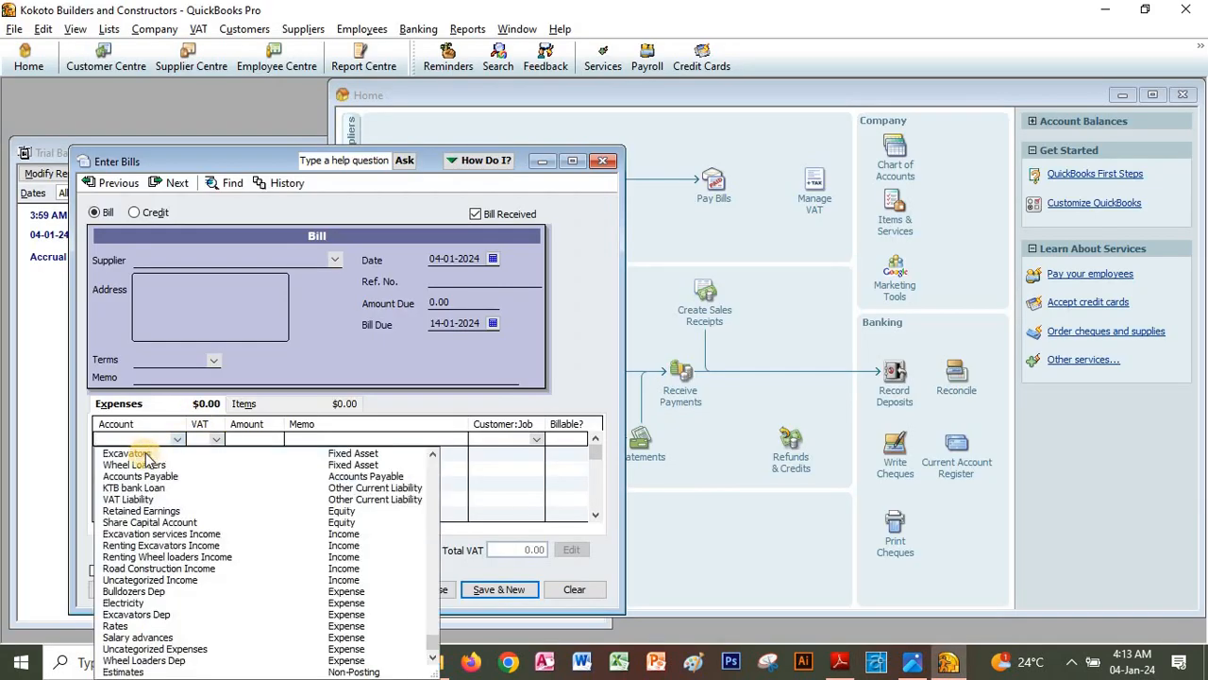
pyautogui.scroll(5, 146, 458)
pyautogui.click(142, 452)
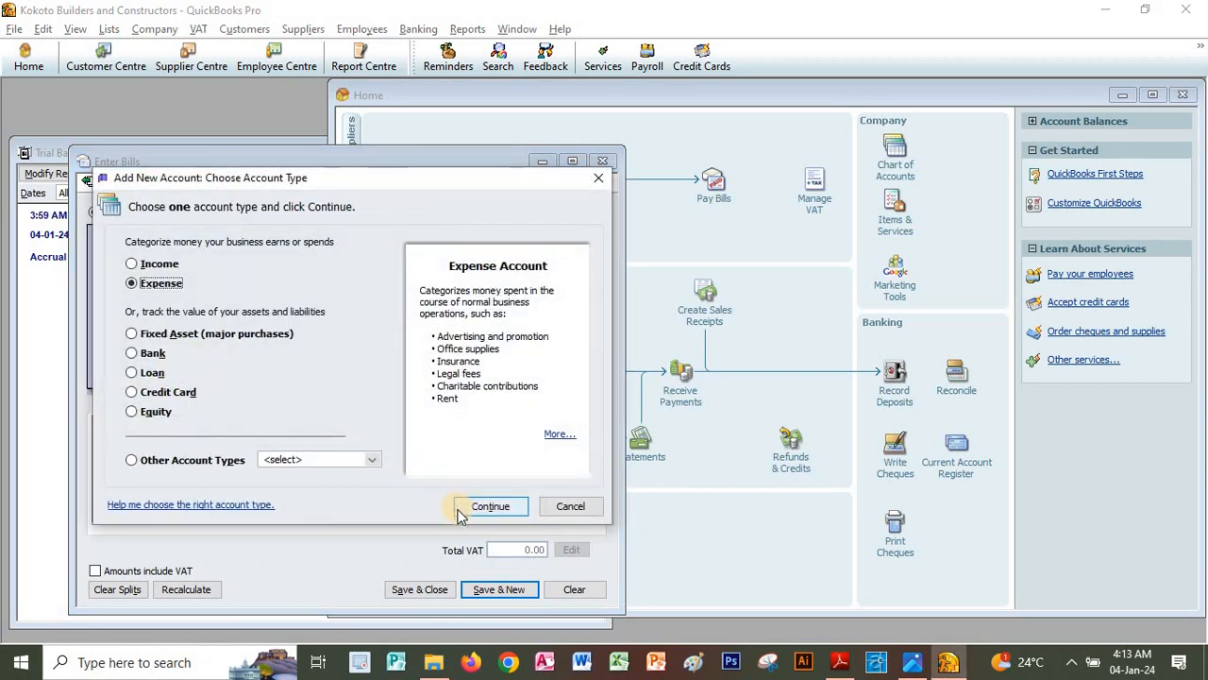
pyautogui.click(460, 511)
pyautogui.write('Equipment maintenance')
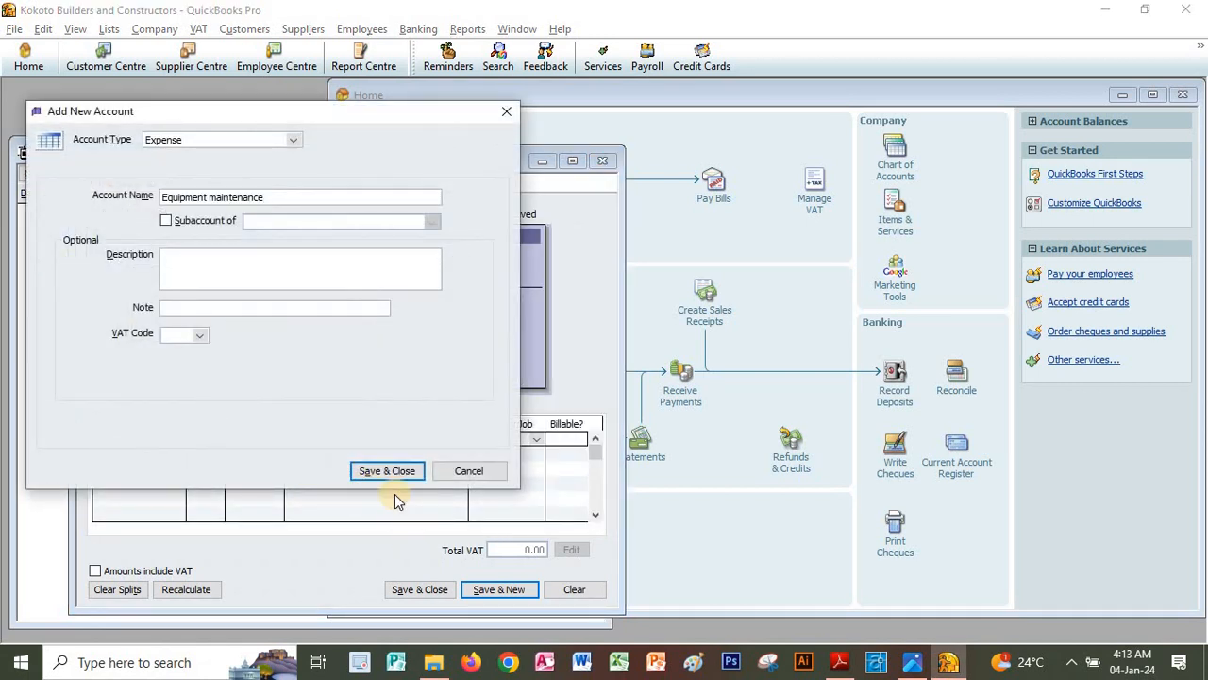
pyautogui.click(384, 474)
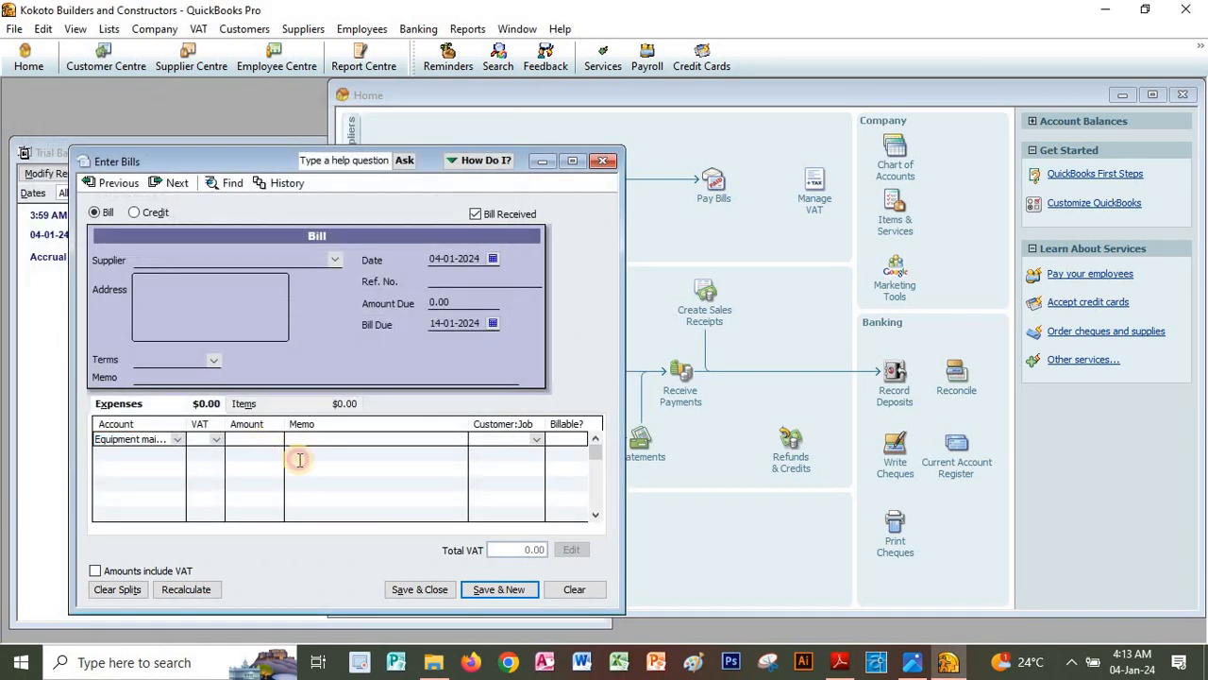
# Step: Copy the May 30 equipment maintenance amount from the PDF and set the bill line's amount to 234,000
pyautogui.hotkey('alt', 'Tab')
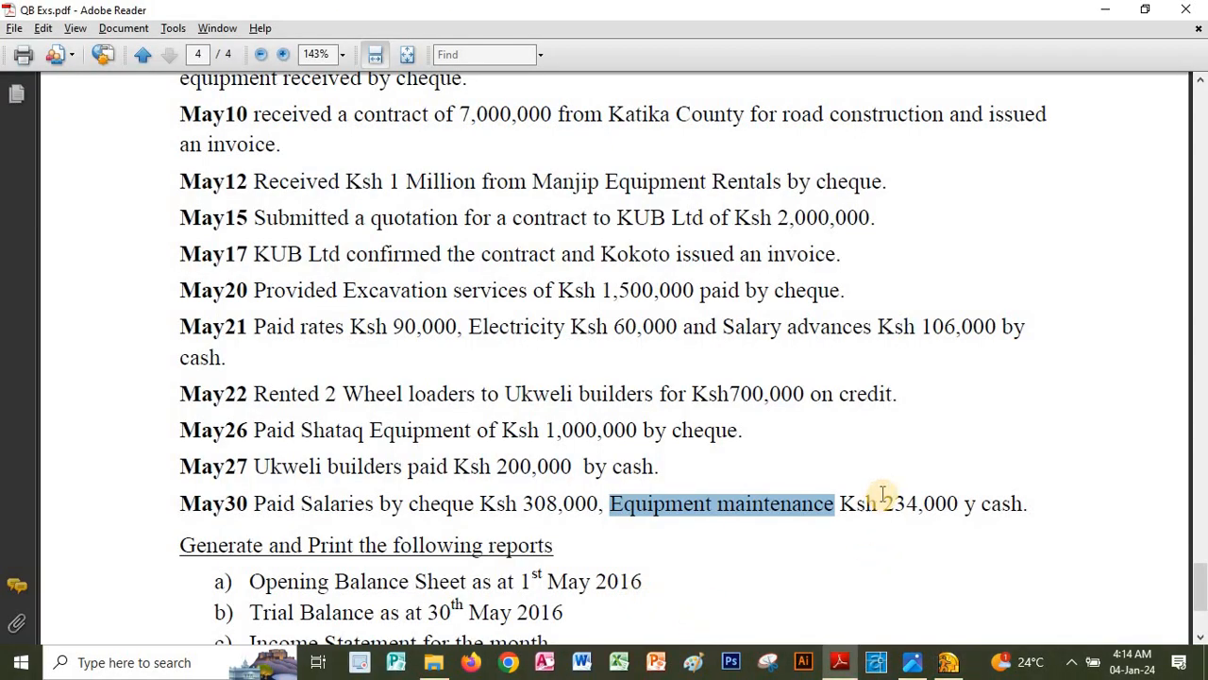
pyautogui.moveTo(883, 505); pyautogui.dragTo(958, 503)
pyautogui.hotkey('ctrl', 'c')
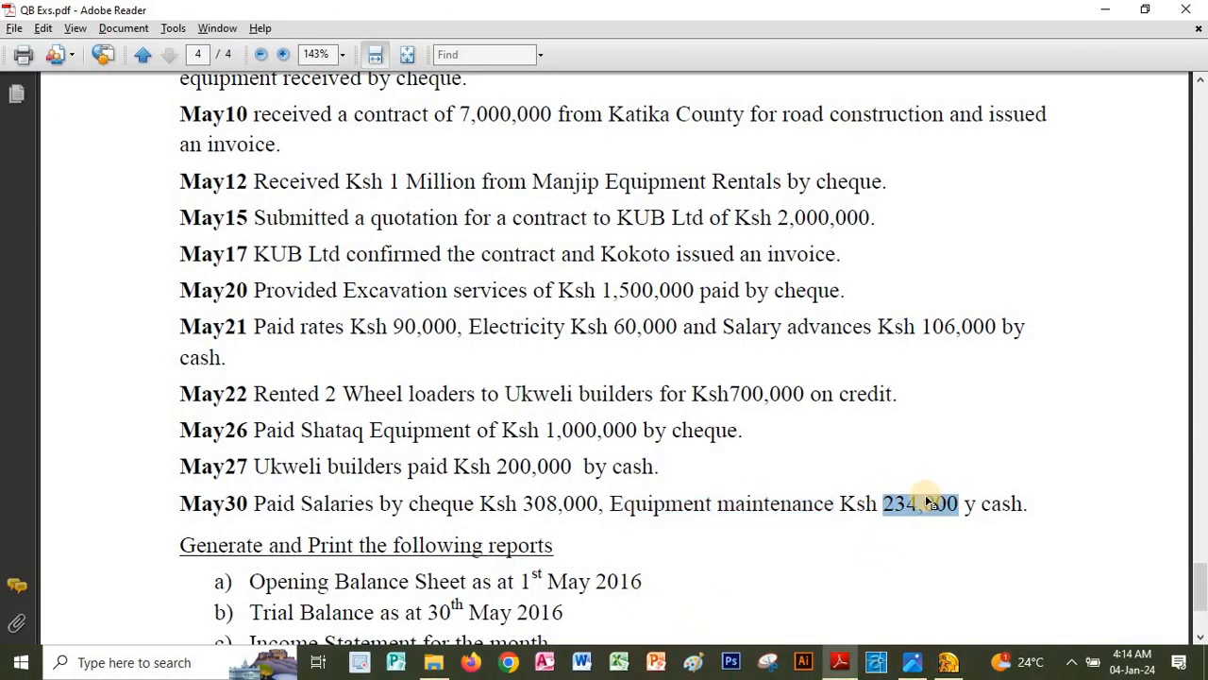
pyautogui.hotkey('alt', 'Tab')
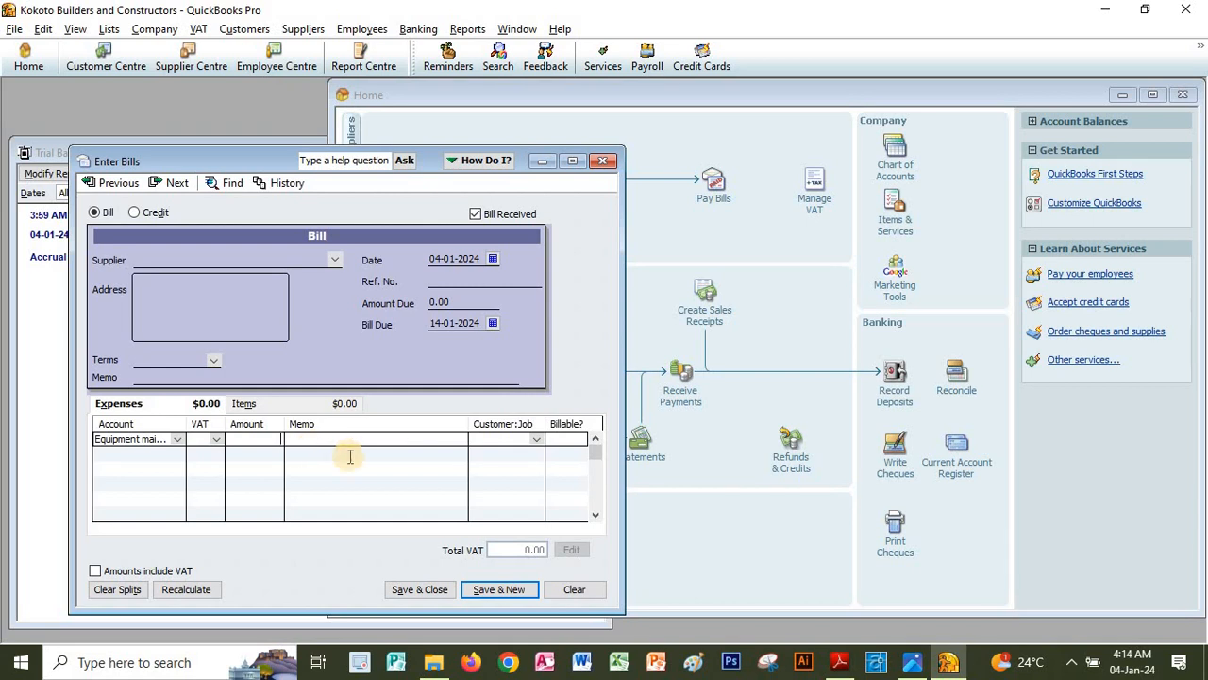
pyautogui.hotkey('ctrl', 'v')
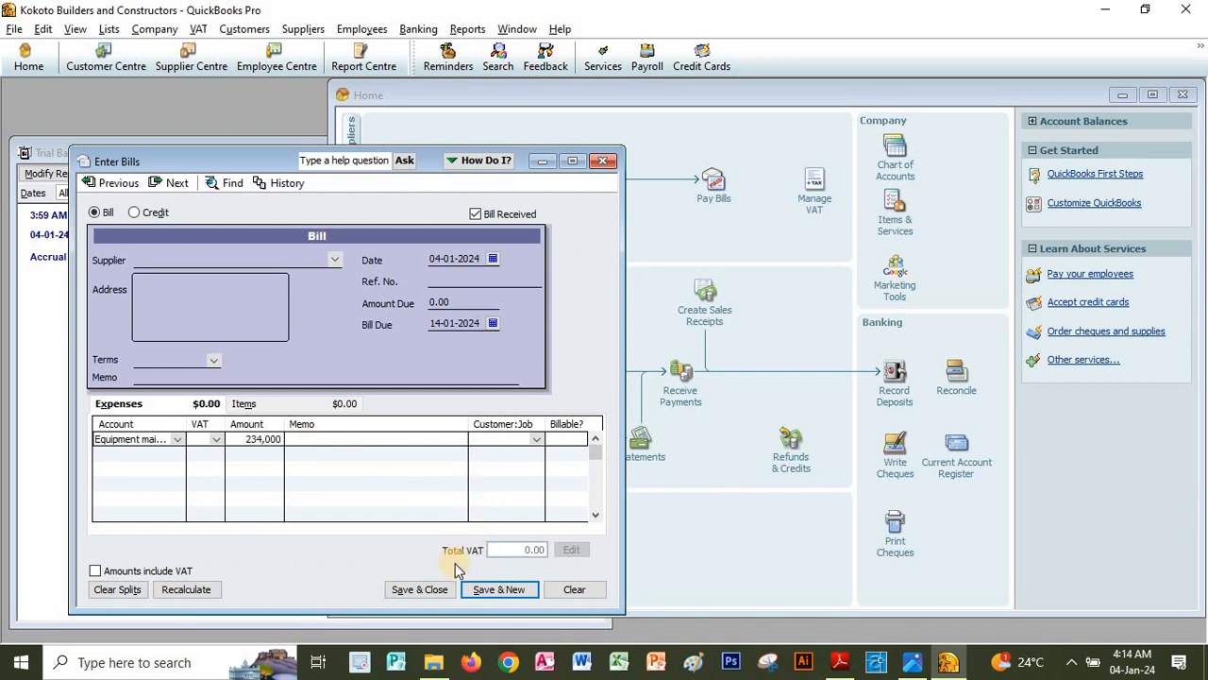
pyautogui.click(481, 589)
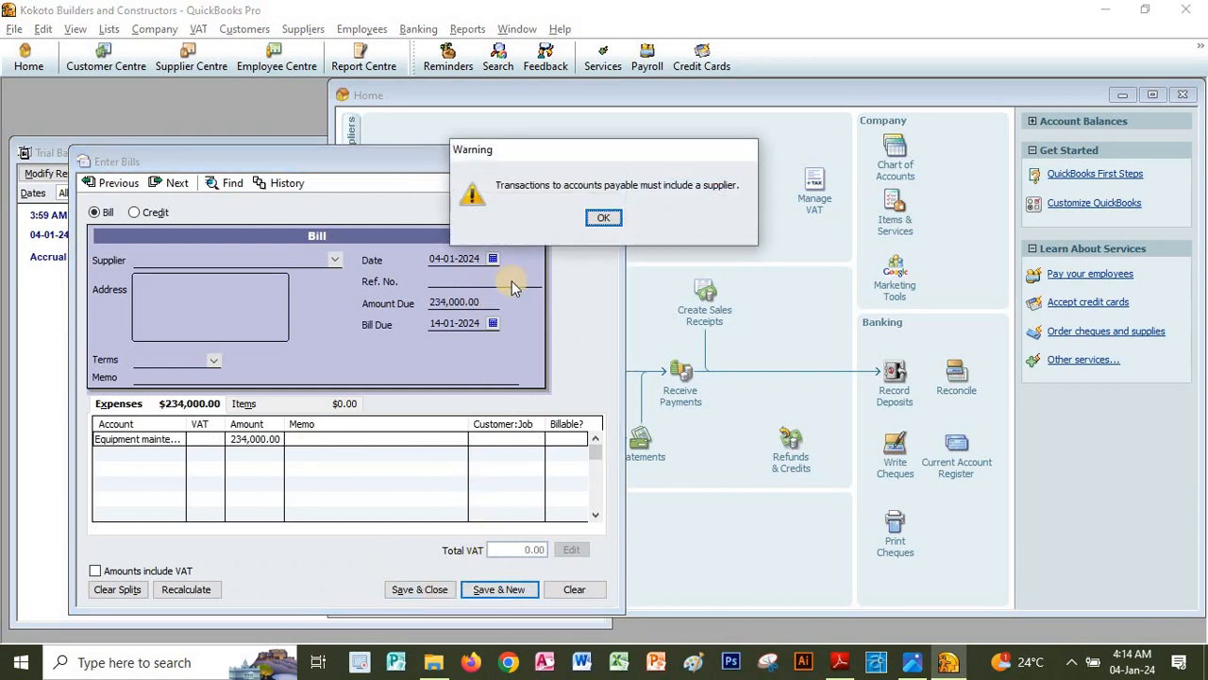
pyautogui.click(605, 220)
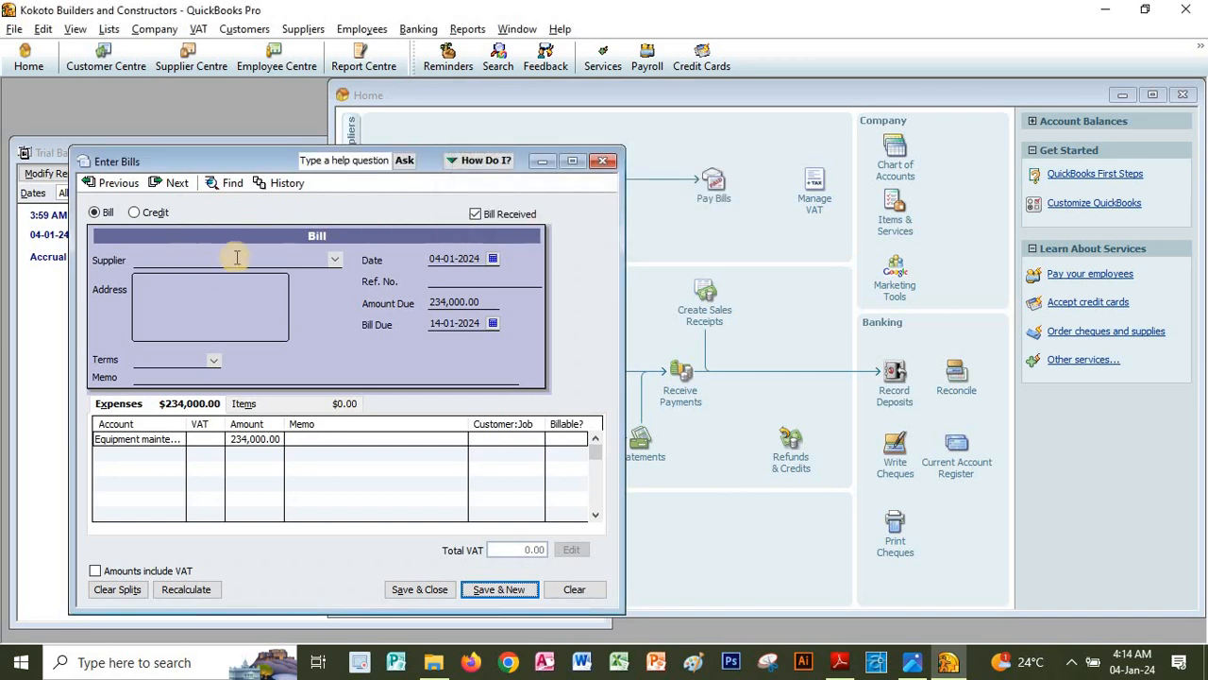
pyautogui.click(238, 257)
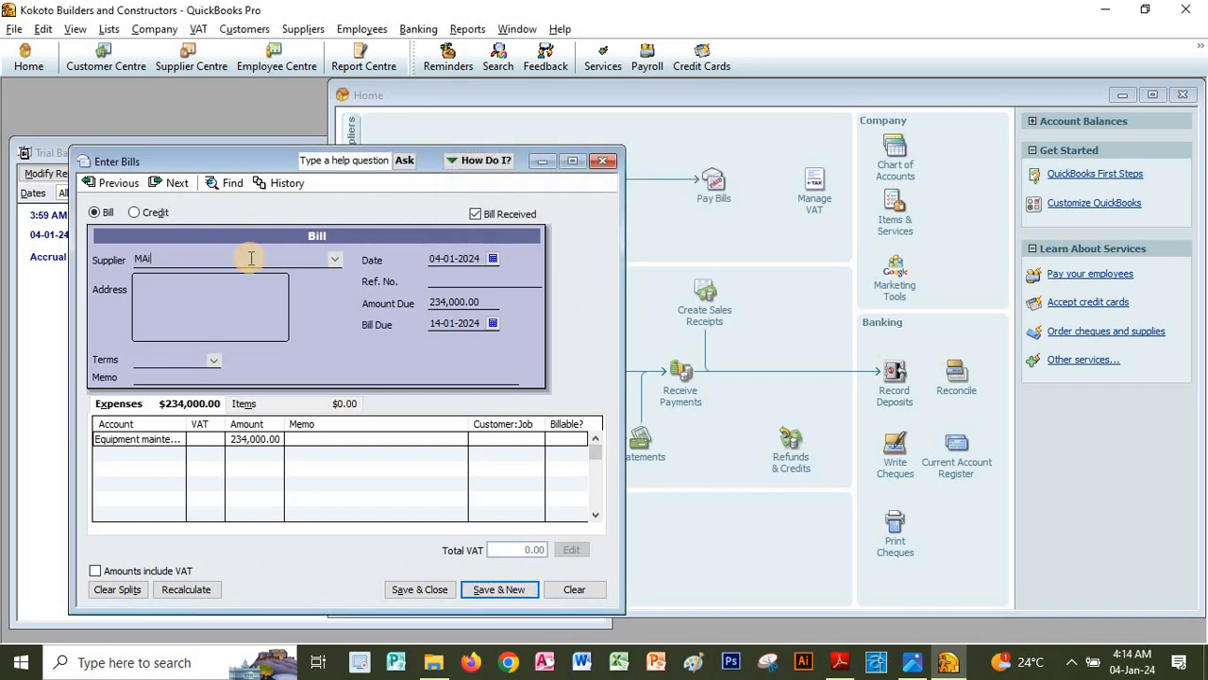
pyautogui.write('E')
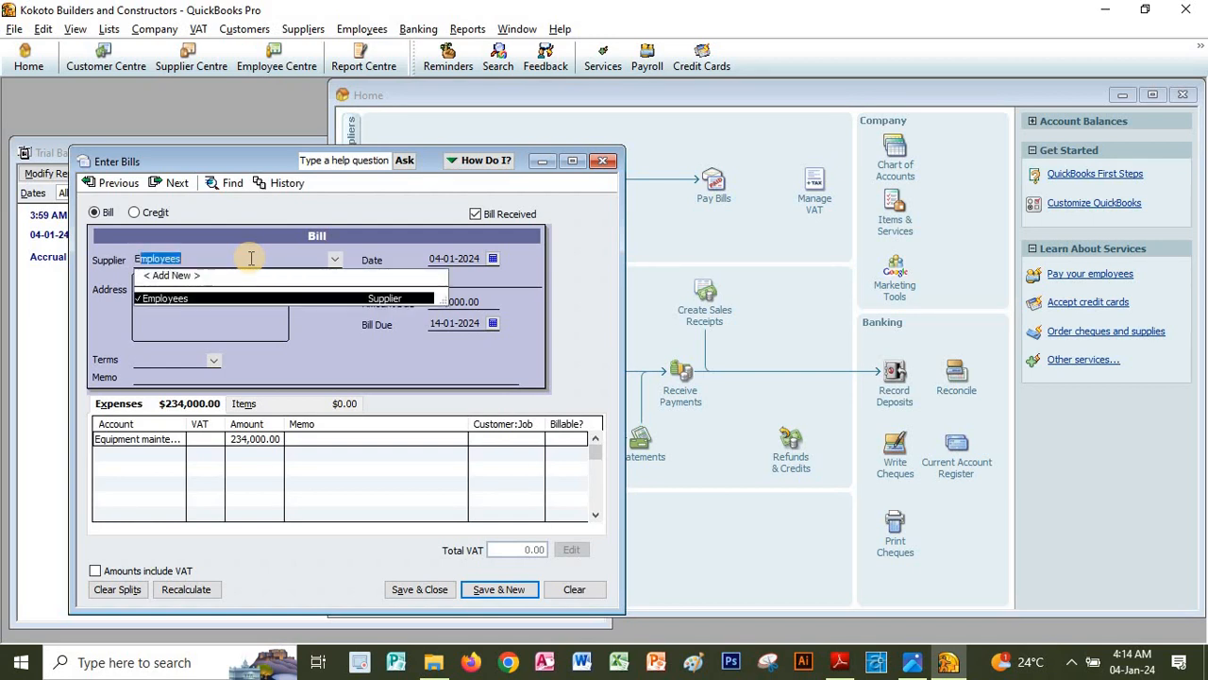
pyautogui.write('QUIP mAINTAIN')
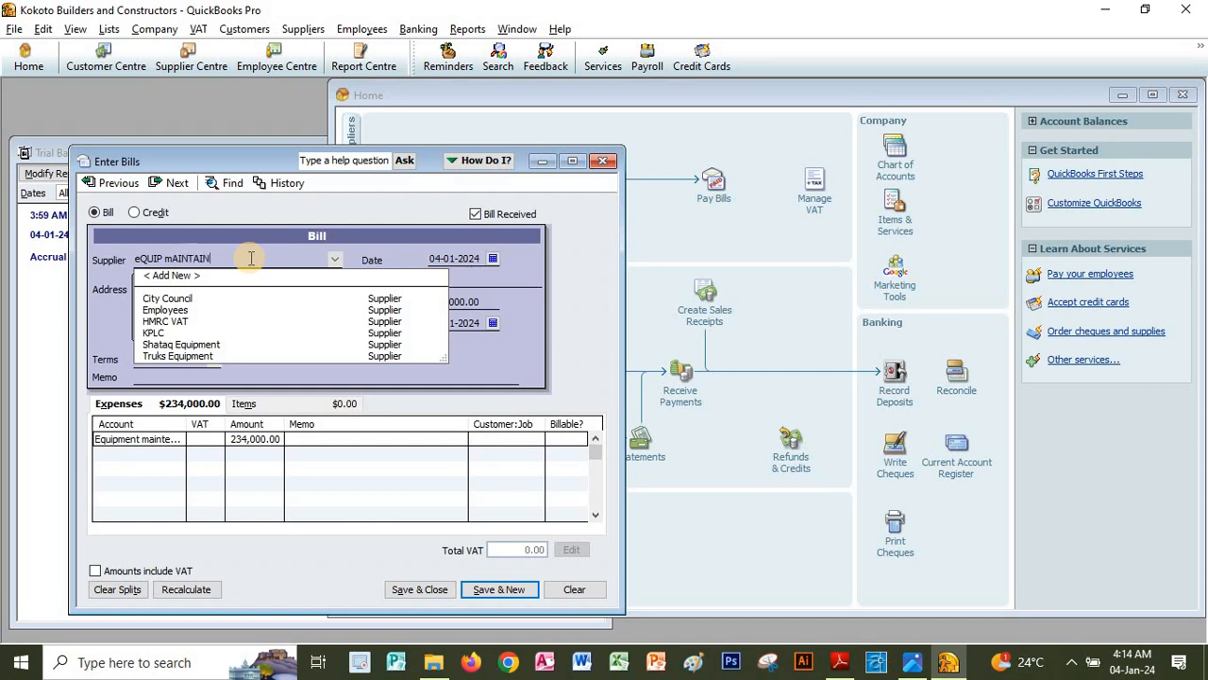
pyautogui.write('ERS')
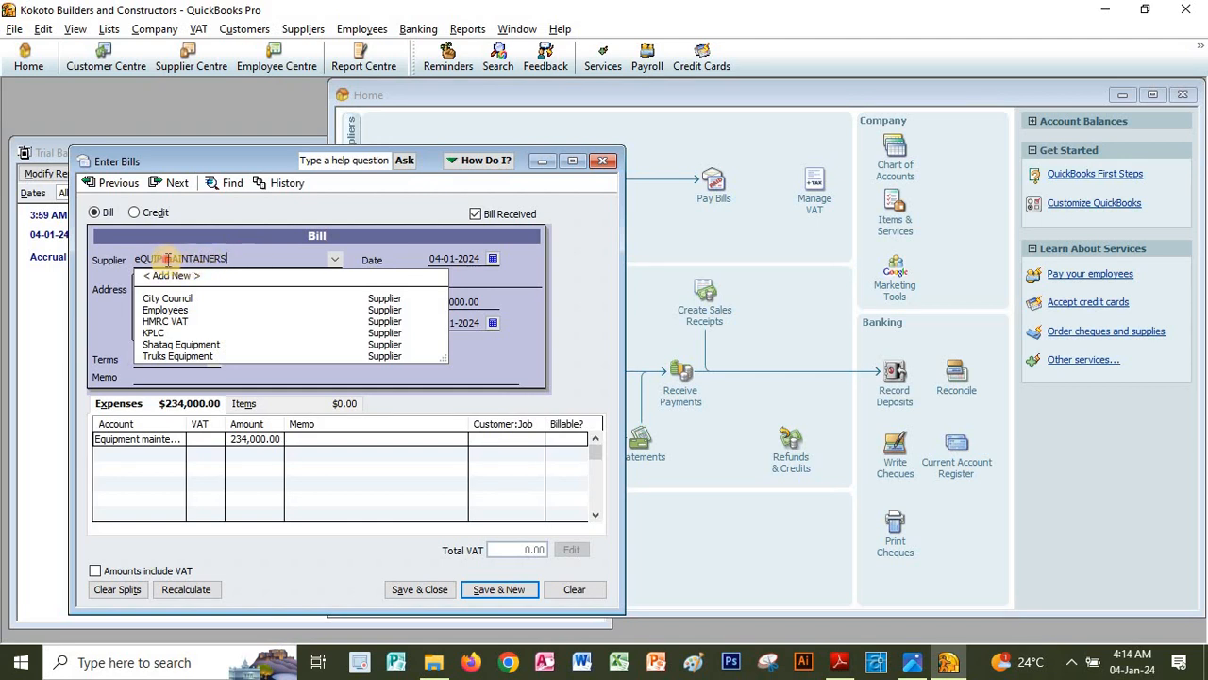
pyautogui.doubleClick(156, 259)
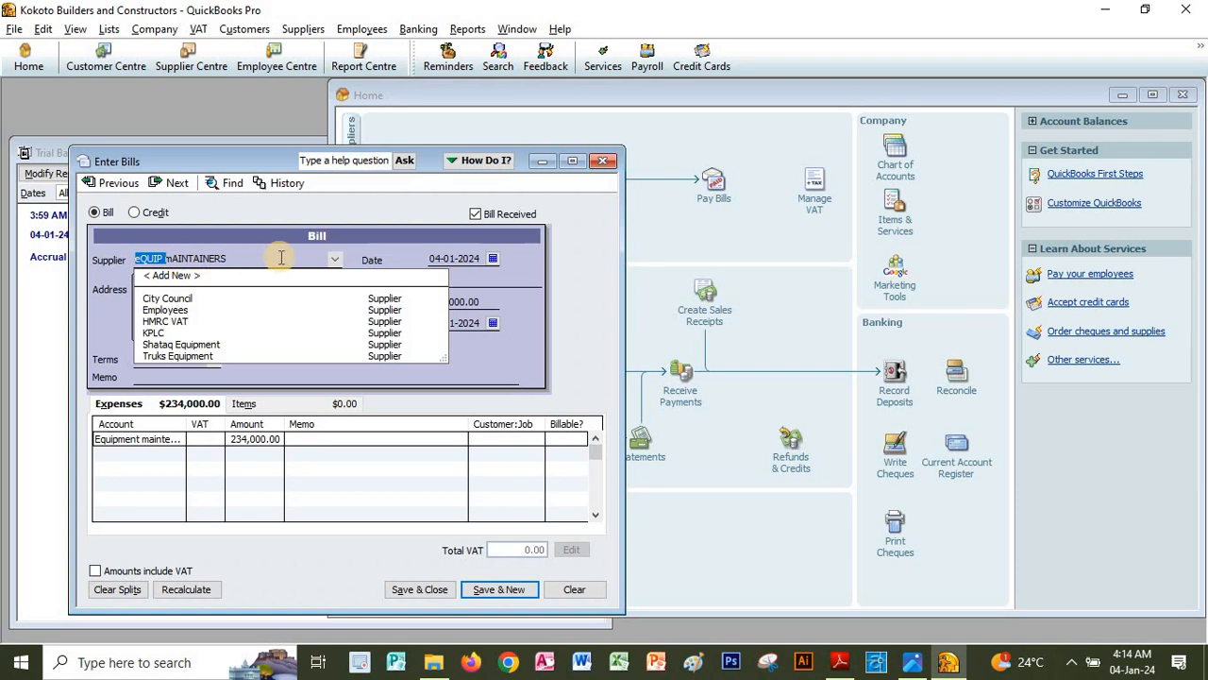
# Step: Set the equipment maintenance bill's supplier to a new supplier named Equip Maintainers, and save the bill for a new one
pyautogui.moveTo(234, 258); pyautogui.dragTo(24, 260)
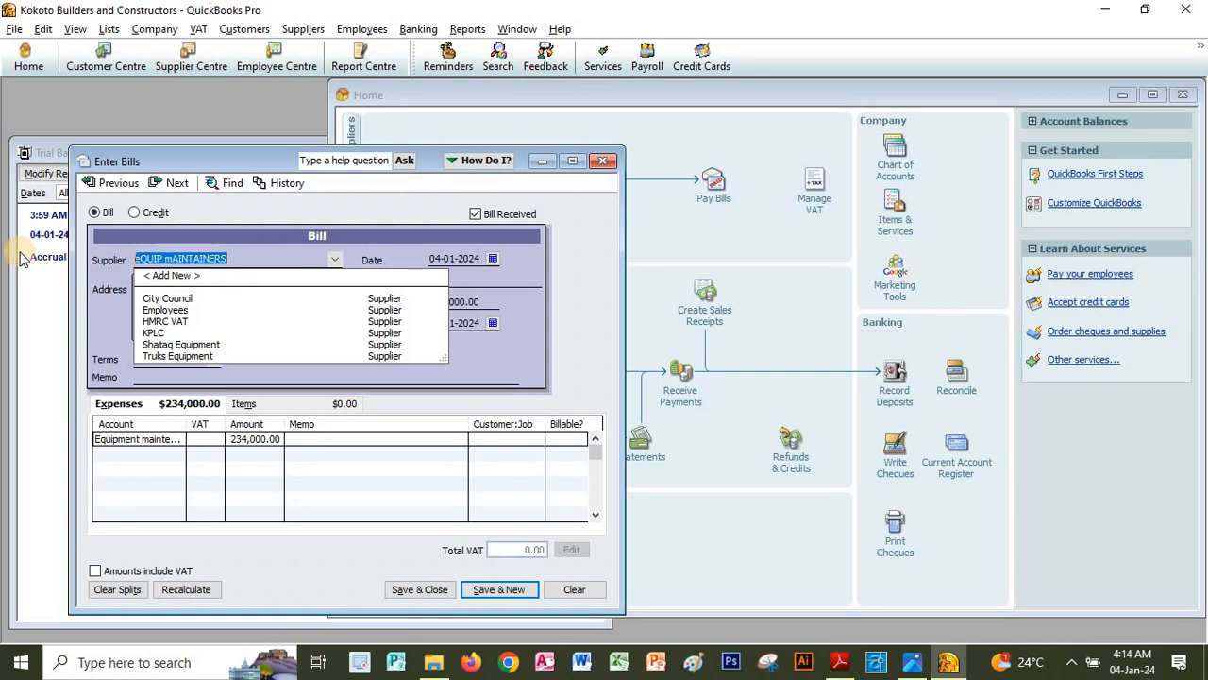
pyautogui.write('E')
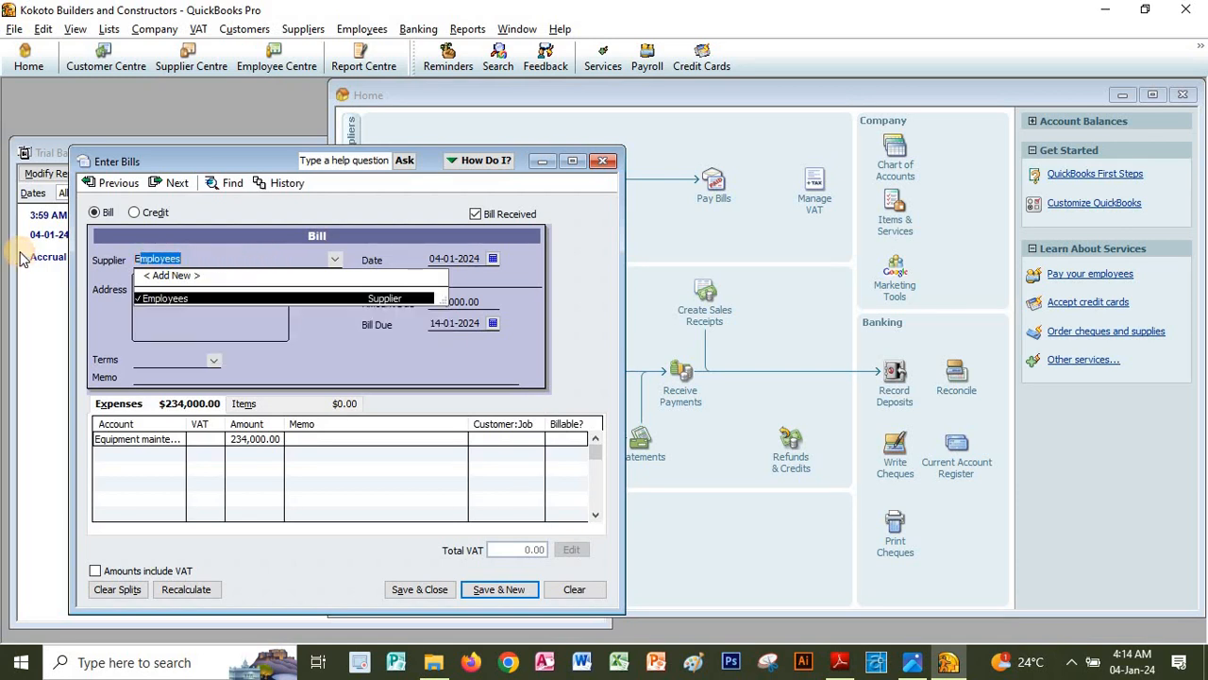
pyautogui.write('quip Maintainers')
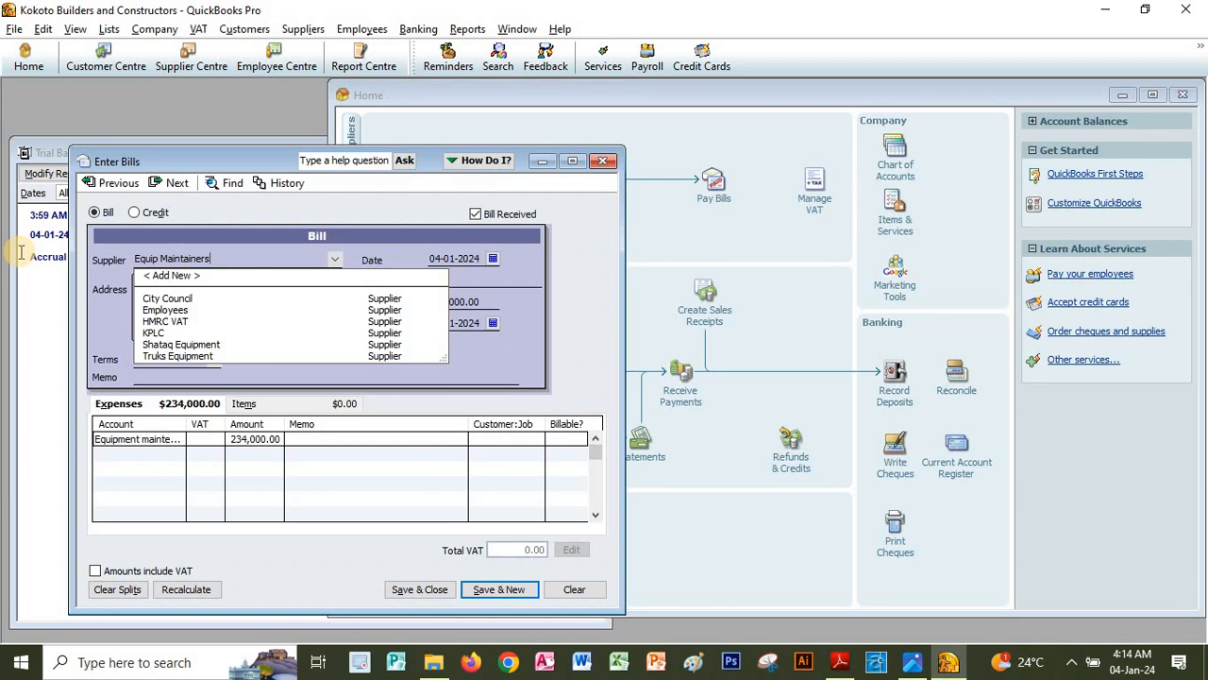
pyautogui.press('Tab')
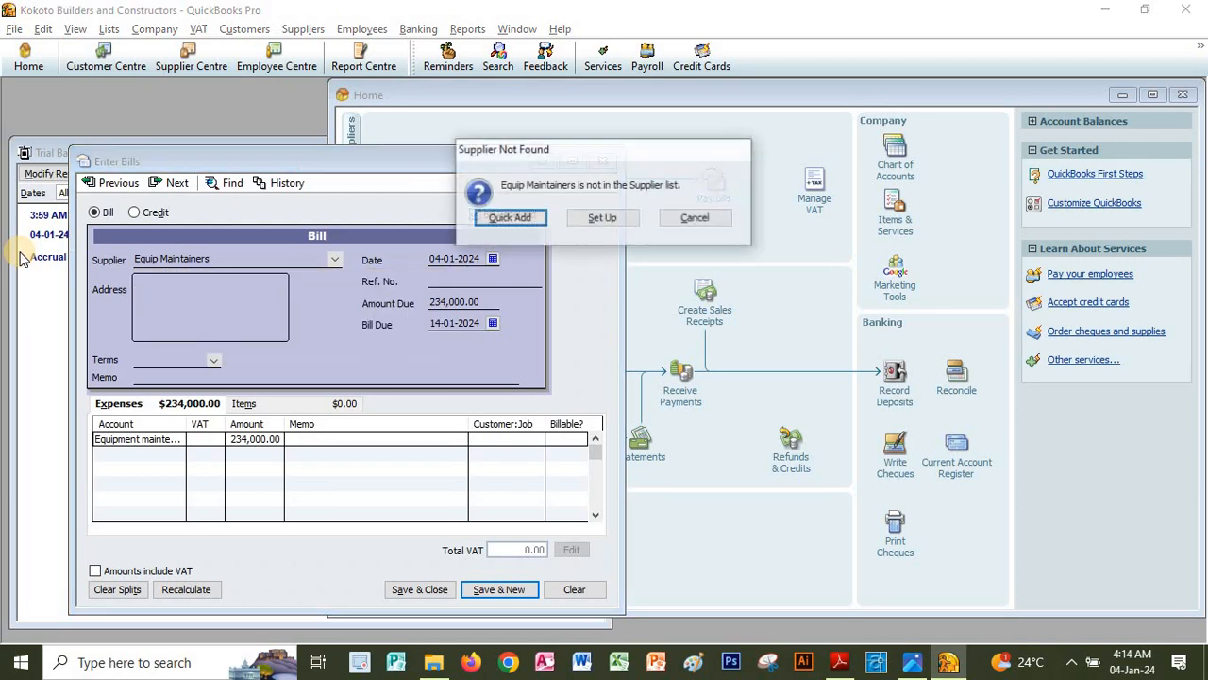
pyautogui.press('Return')
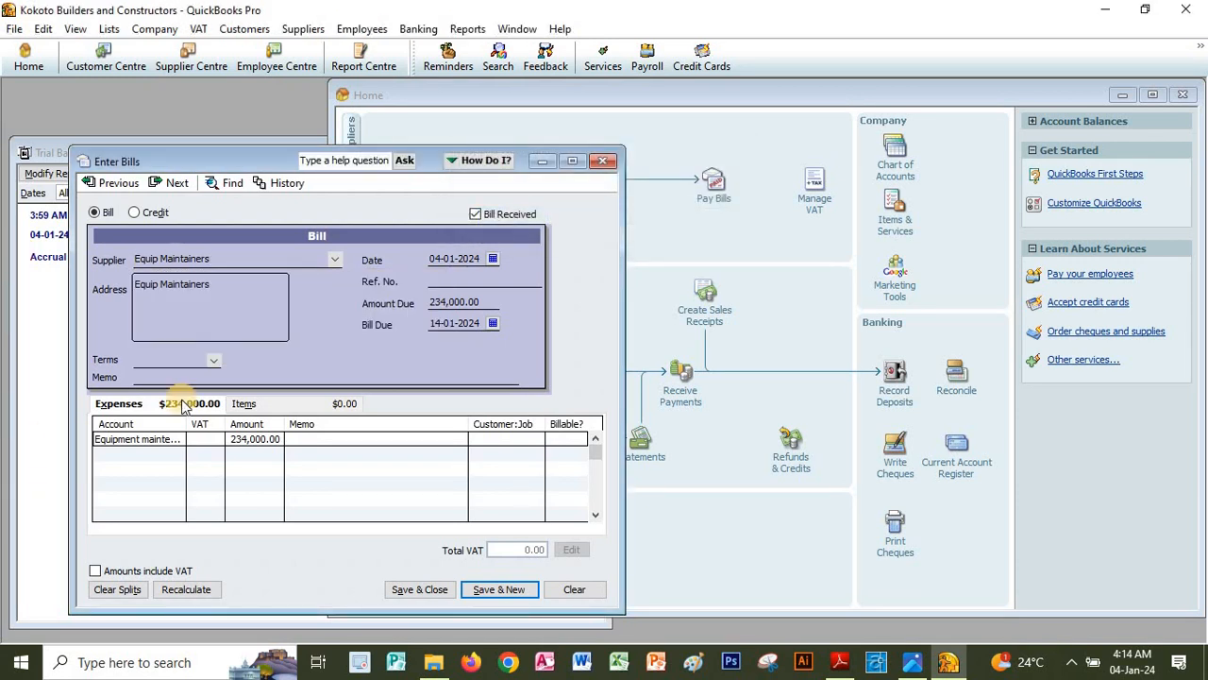
pyautogui.click(493, 588)
# Step: Close the blank bill after checking the PDF, and mark the Equip Maintainers and Employees bills for payment
pyautogui.hotkey('alt', 'Tab')
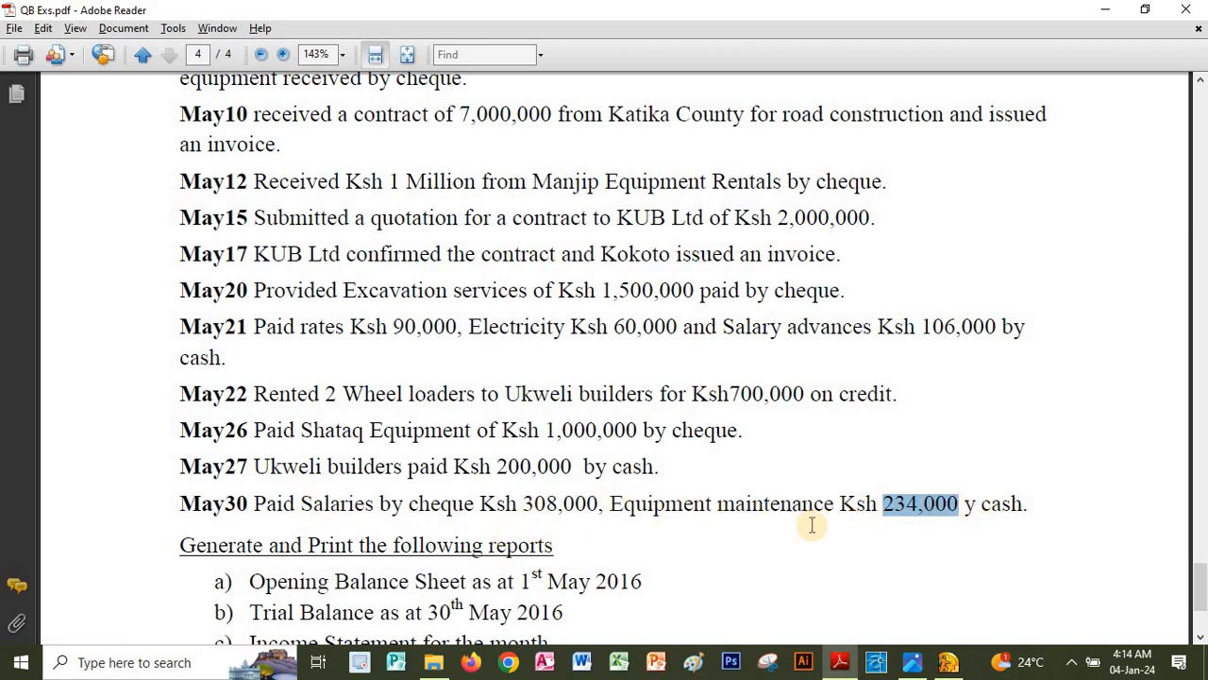
pyautogui.hotkey('alt', 'Tab')
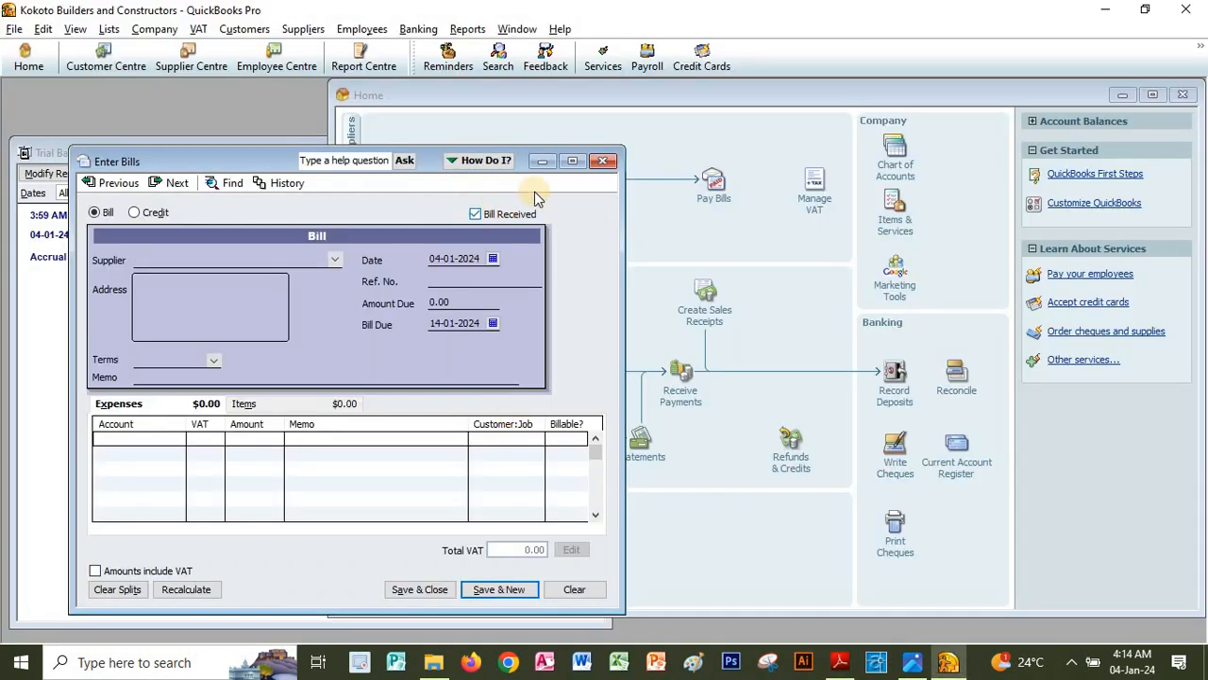
pyautogui.click(602, 160)
pyautogui.click(718, 203)
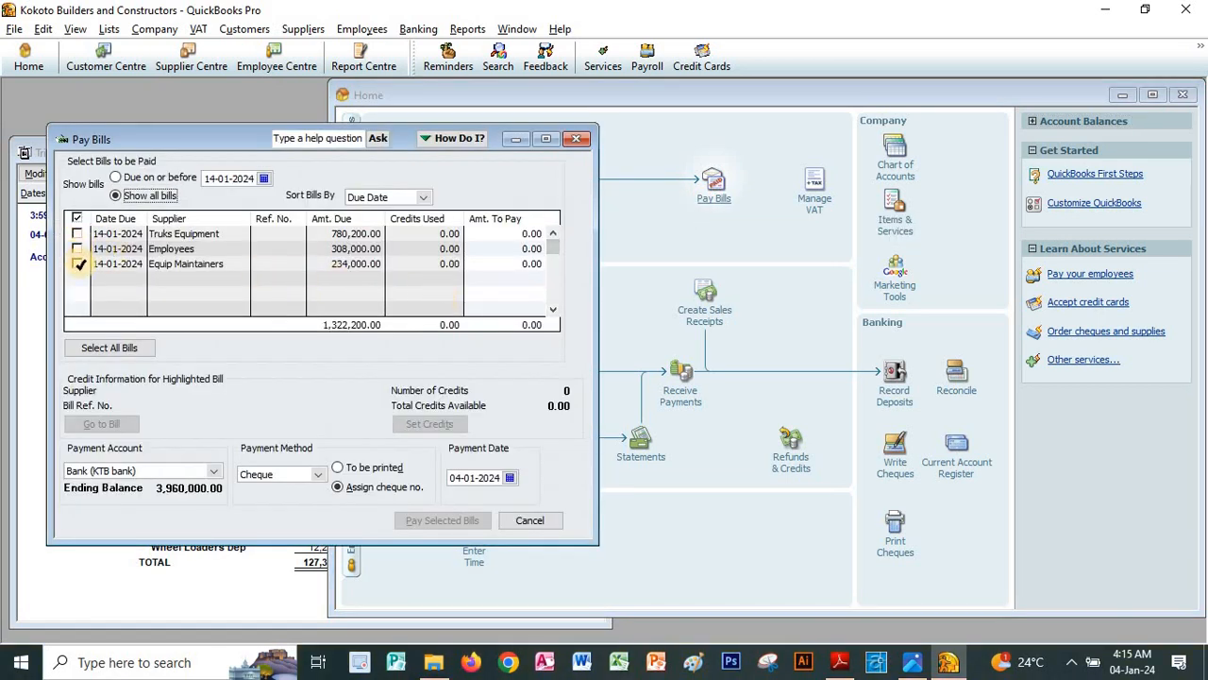
pyautogui.click(79, 263)
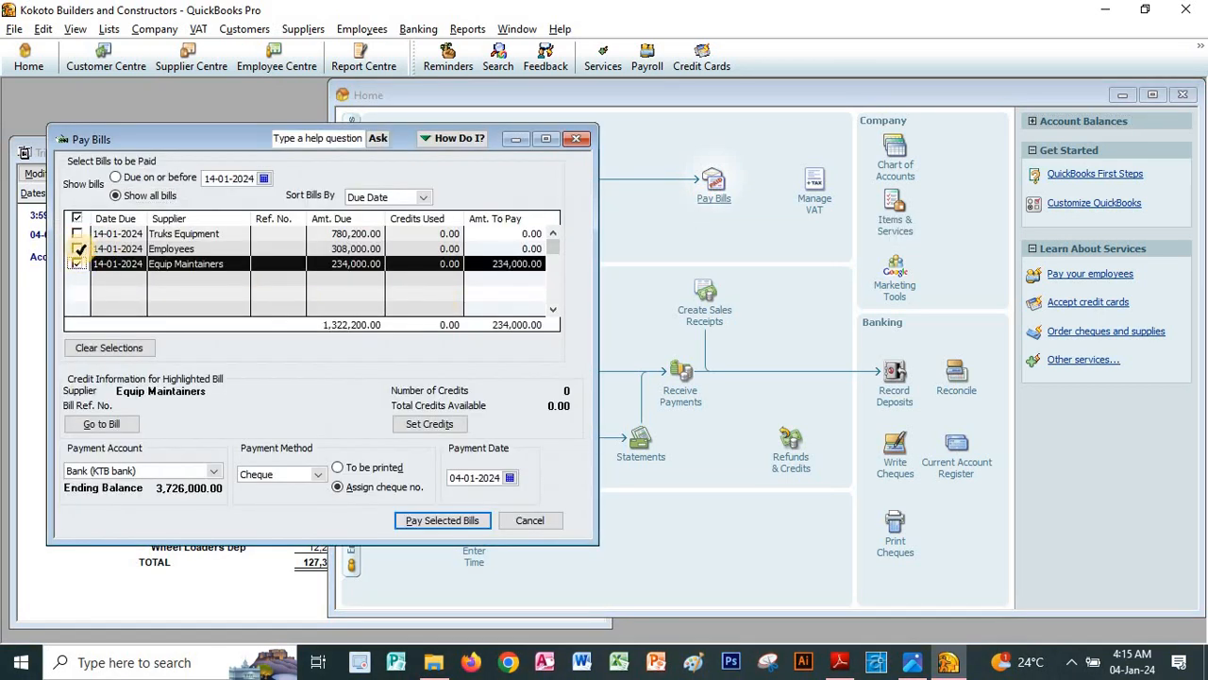
pyautogui.click(79, 248)
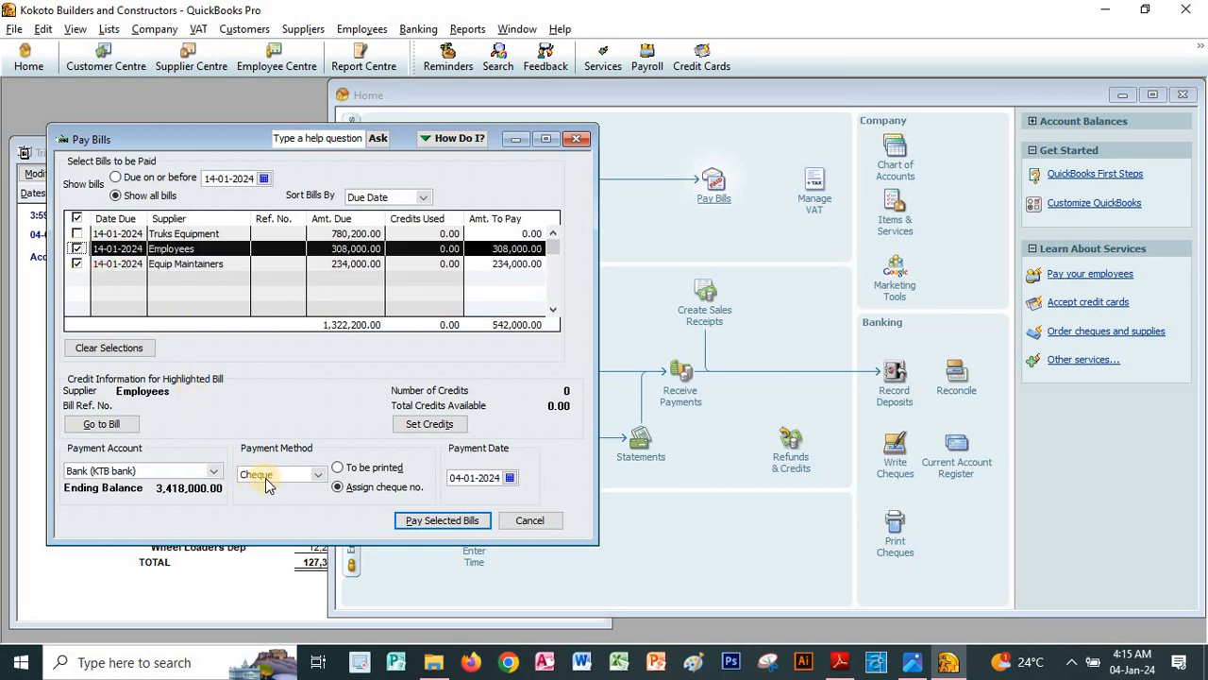
# Step: Check the May 30 entry in the PDF, pay the two selected bills by Cash, and close the payment summary
pyautogui.hotkey('alt', 'Tab')
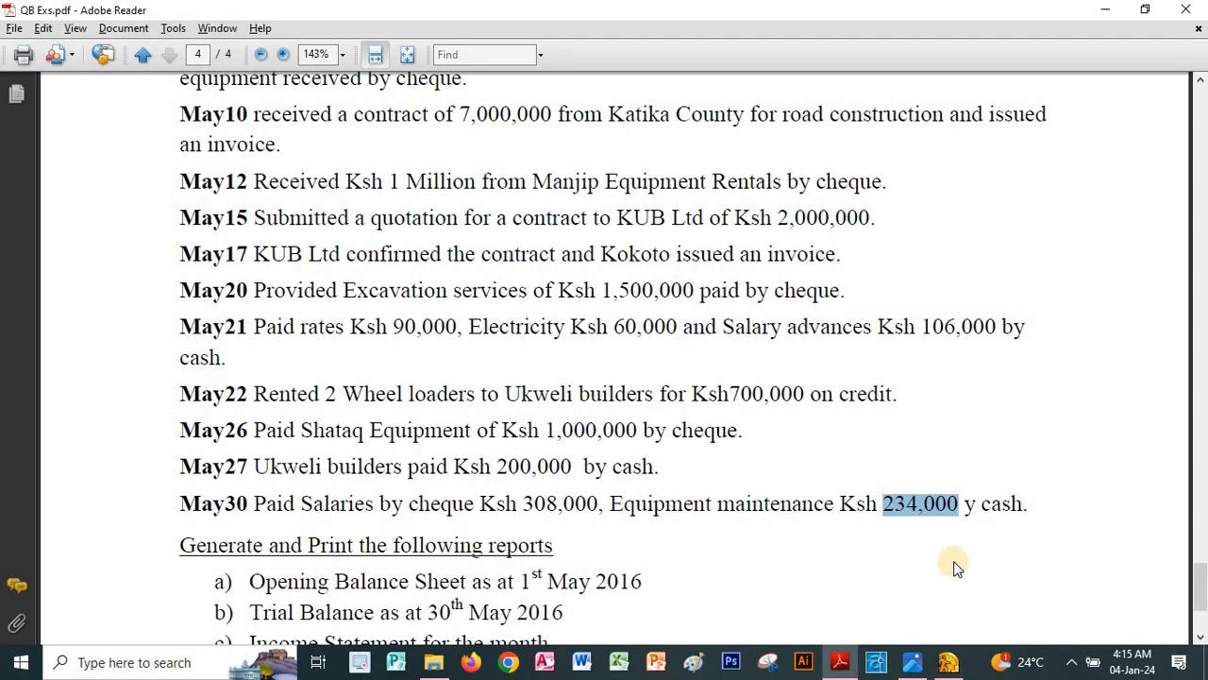
pyautogui.hotkey('alt', 'Tab')
pyautogui.click(316, 475)
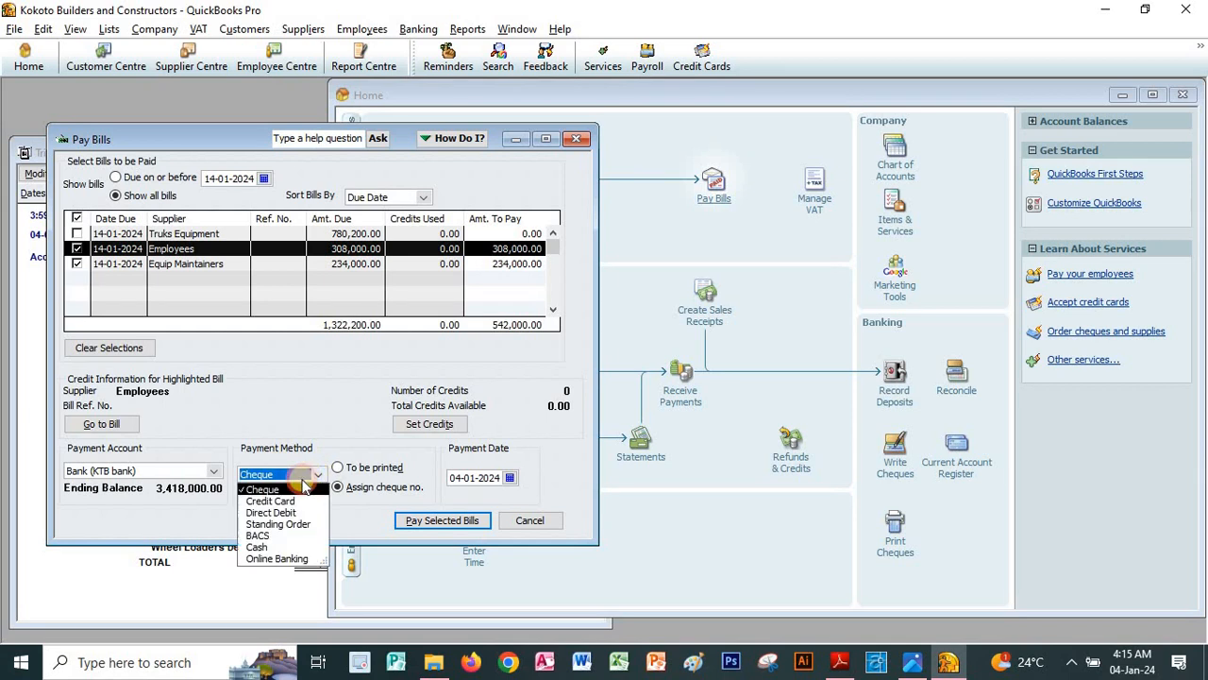
pyautogui.click(257, 548)
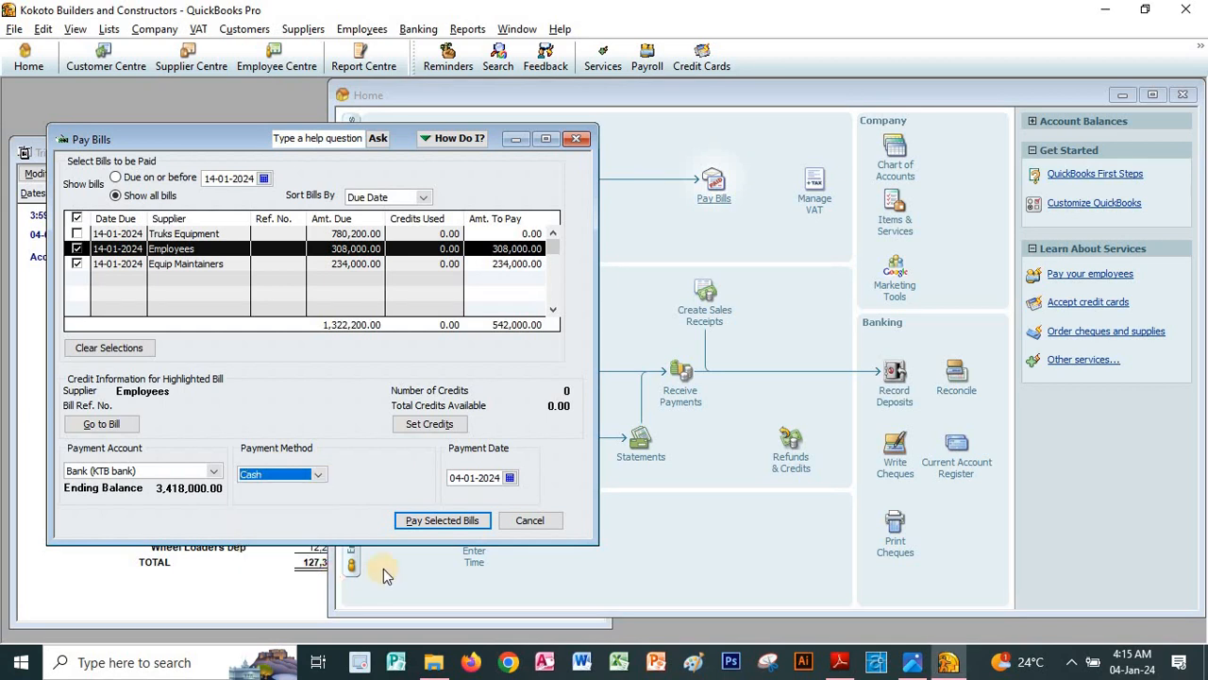
pyautogui.click(429, 521)
pyautogui.click(269, 372)
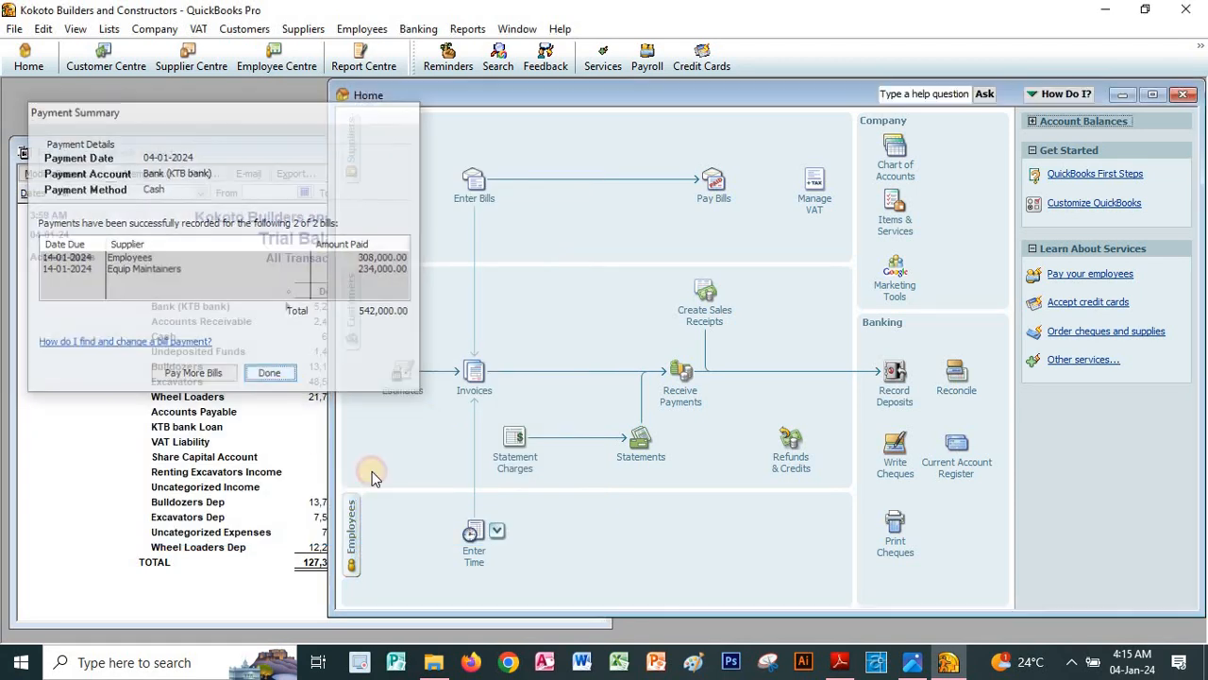
# Step: Review the list of required reports at the end of the exercise PDF and return to QuickBooks
pyautogui.hotkey('alt', 'Tab')
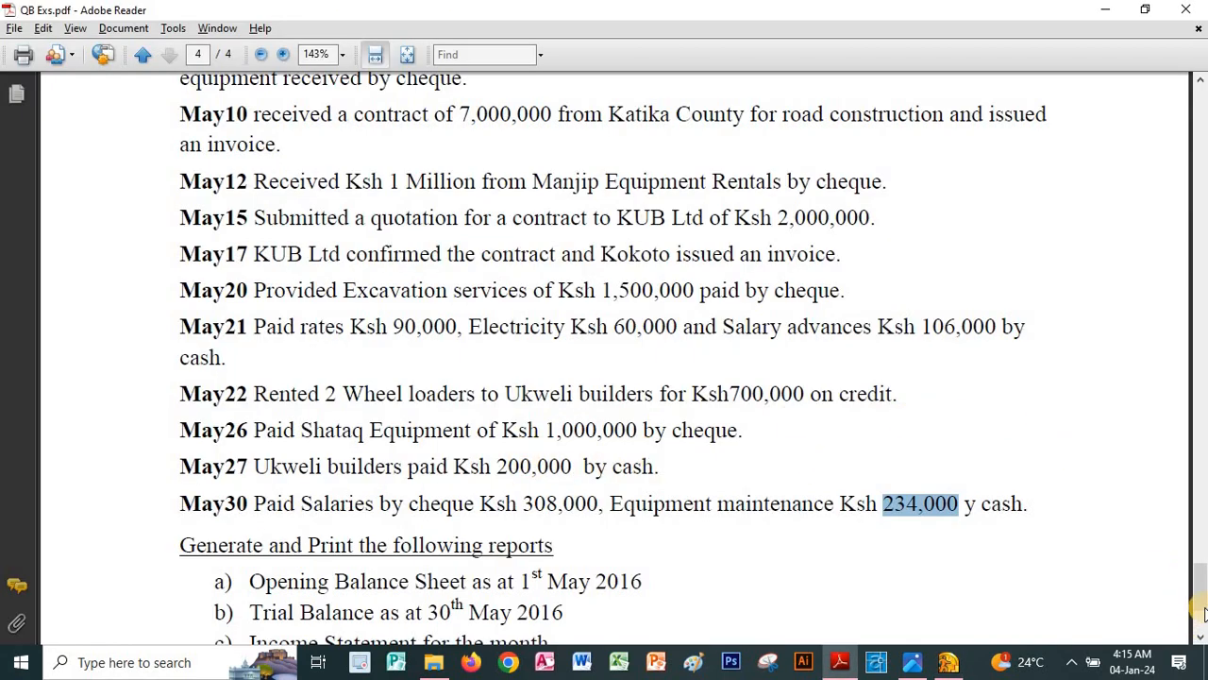
pyautogui.moveTo(1200, 600); pyautogui.dragTo(1201, 623)
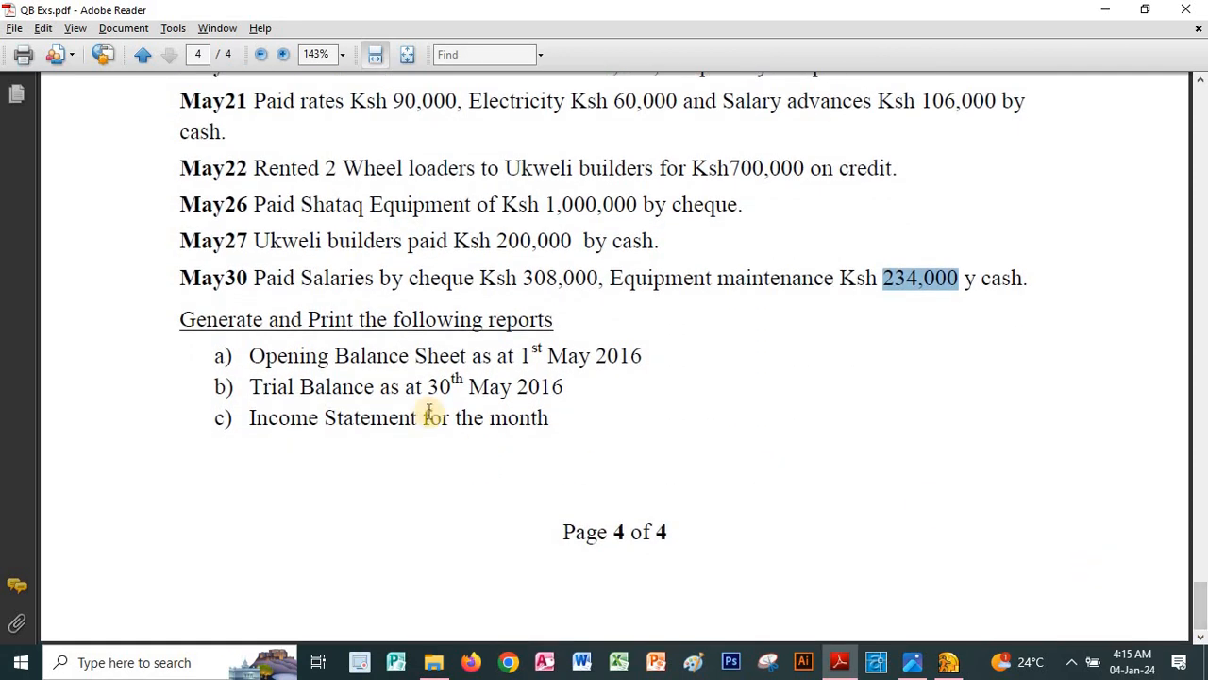
pyautogui.moveTo(253, 356); pyautogui.dragTo(408, 356)
pyautogui.moveTo(255, 387); pyautogui.dragTo(464, 356)
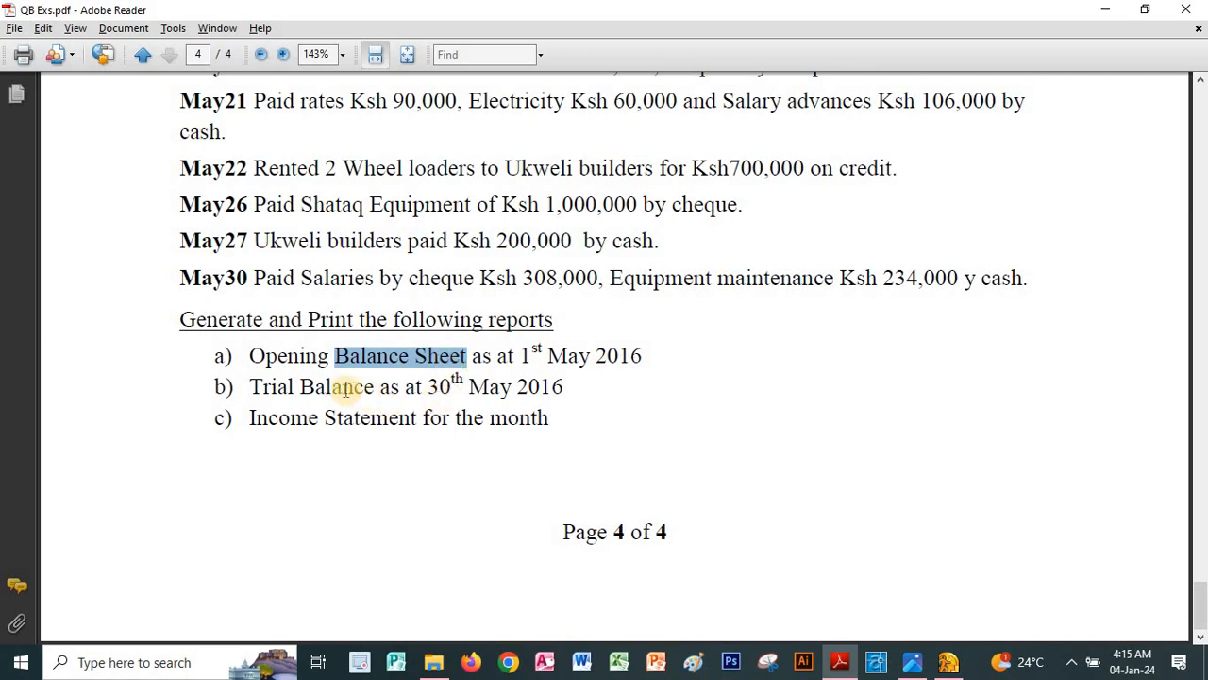
pyautogui.moveTo(250, 387); pyautogui.dragTo(375, 388)
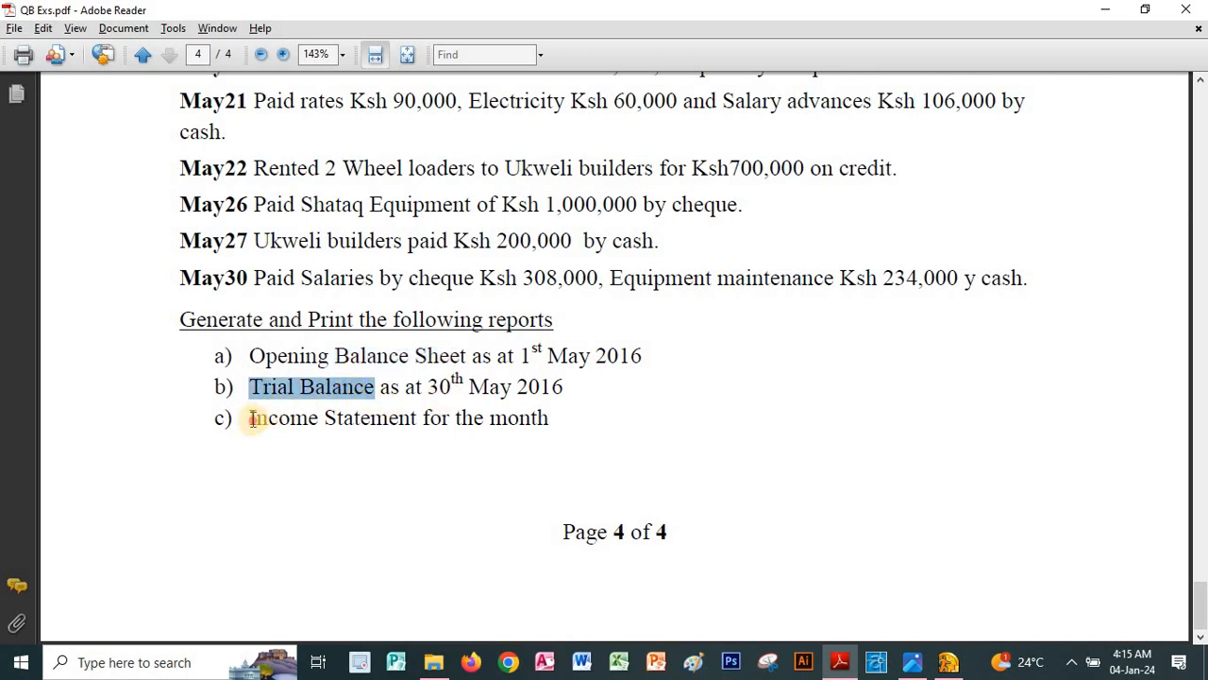
pyautogui.click(253, 419)
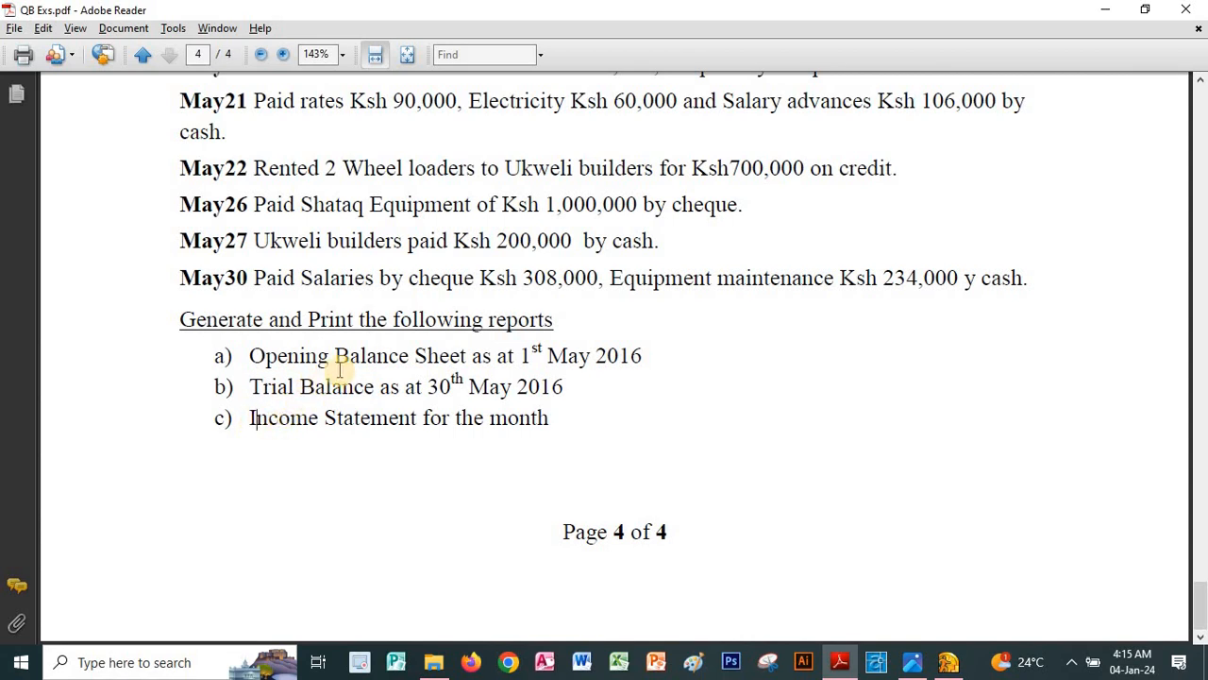
pyautogui.hotkey('alt', 'Tab')
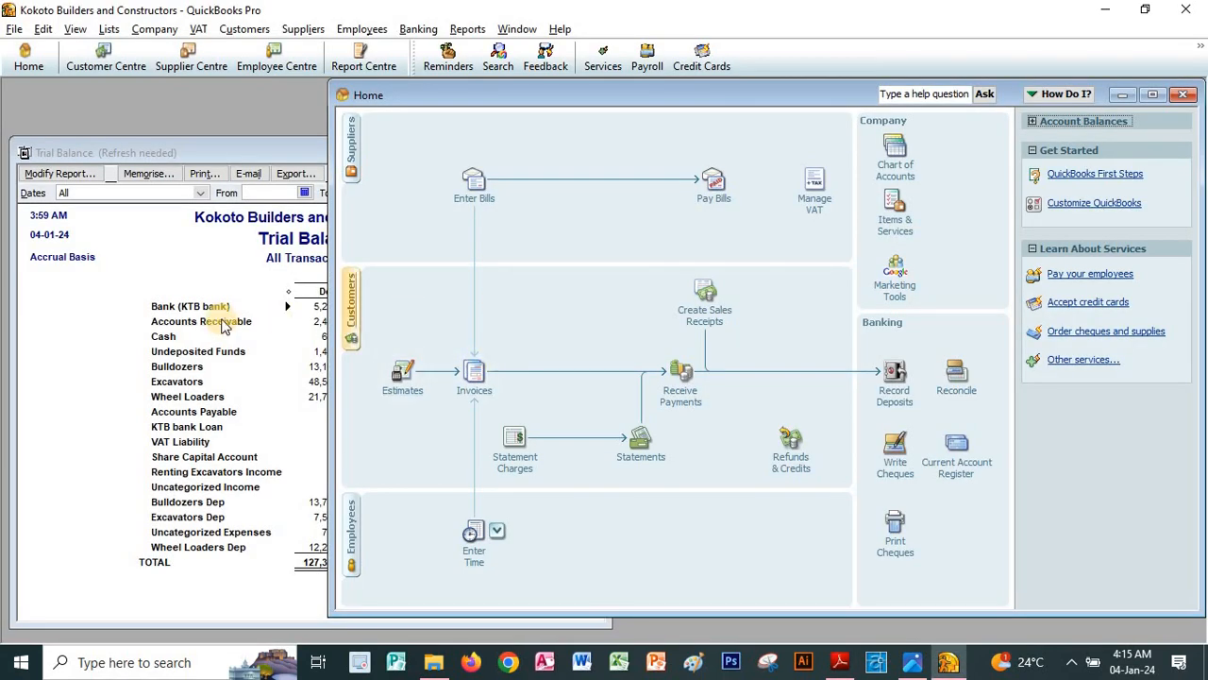
# Step: Bring the Trial Balance report to the front for review and generate the Profit & Loss Standard report
pyautogui.click(221, 283)
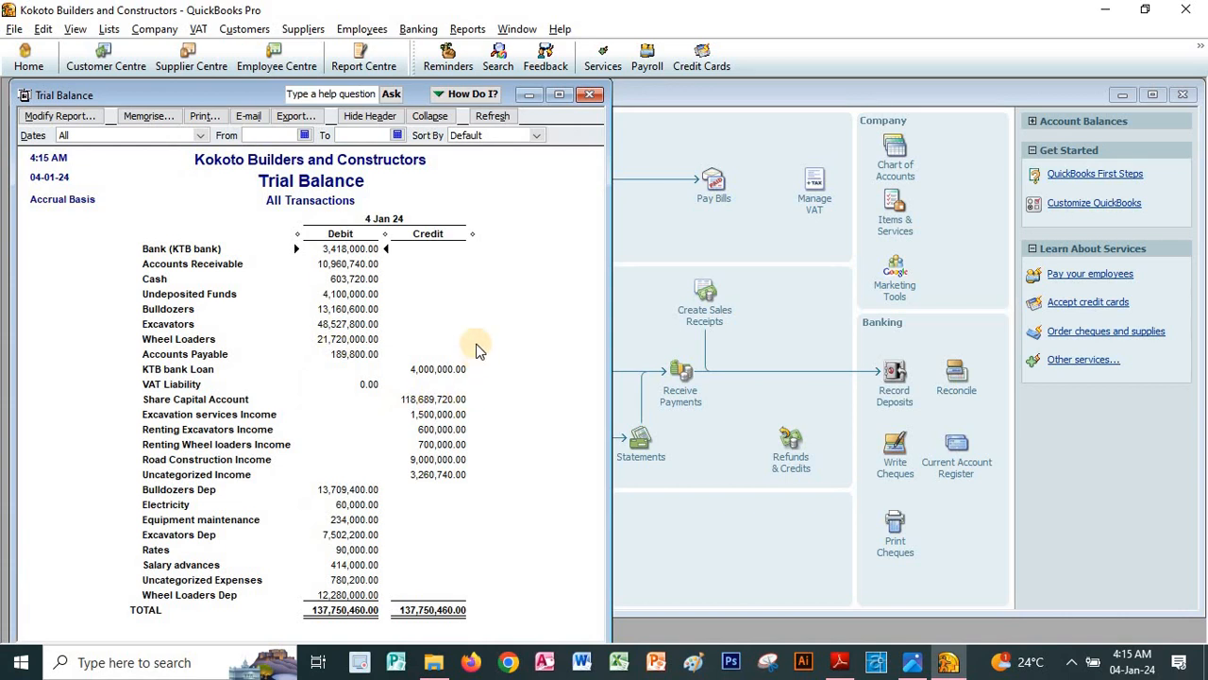
pyautogui.click(315, 326)
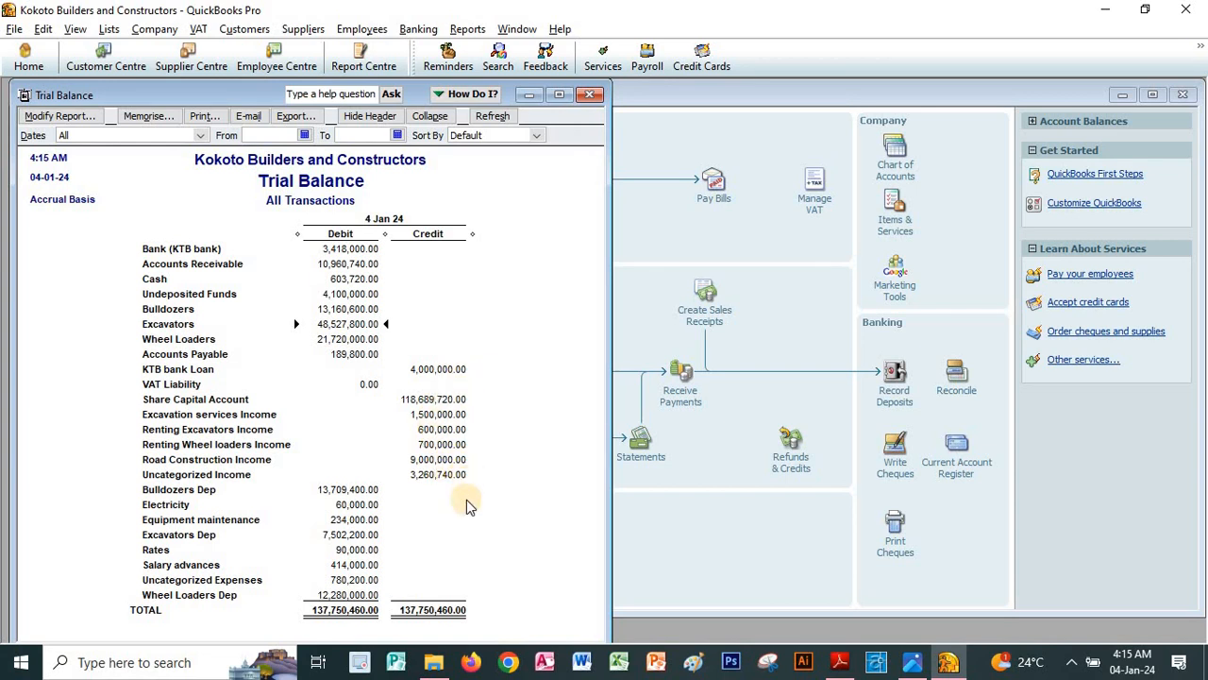
pyautogui.click(466, 30)
pyautogui.moveTo(649, 141)
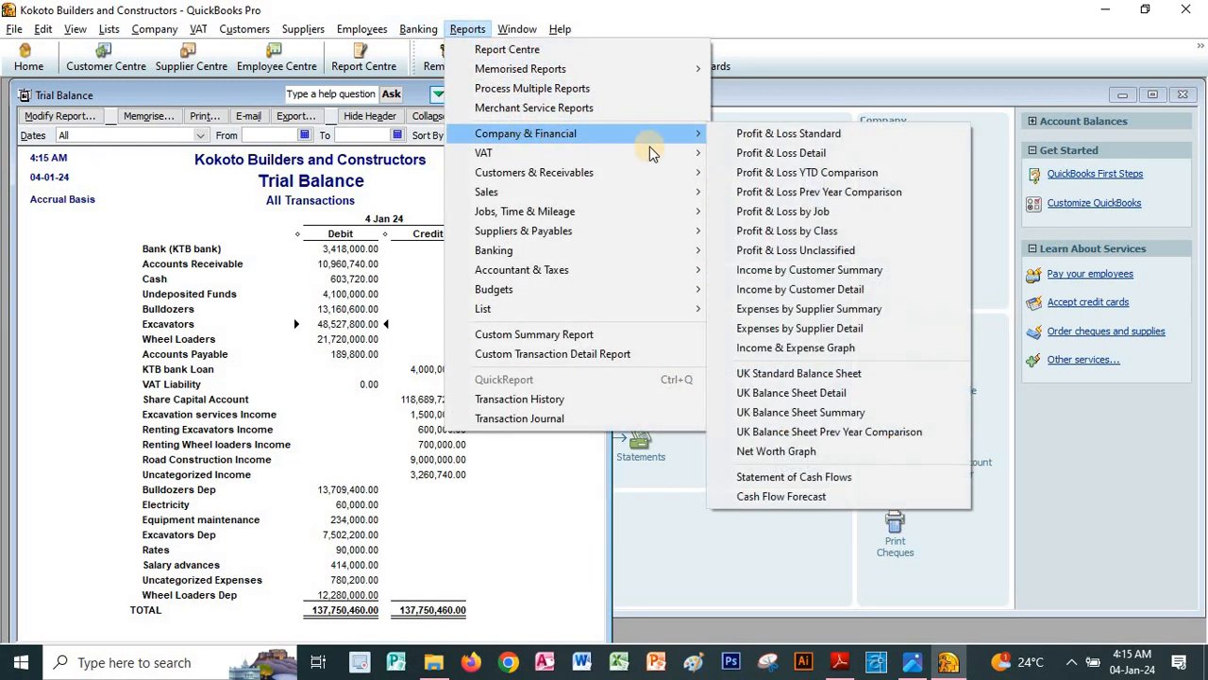
pyautogui.click(772, 137)
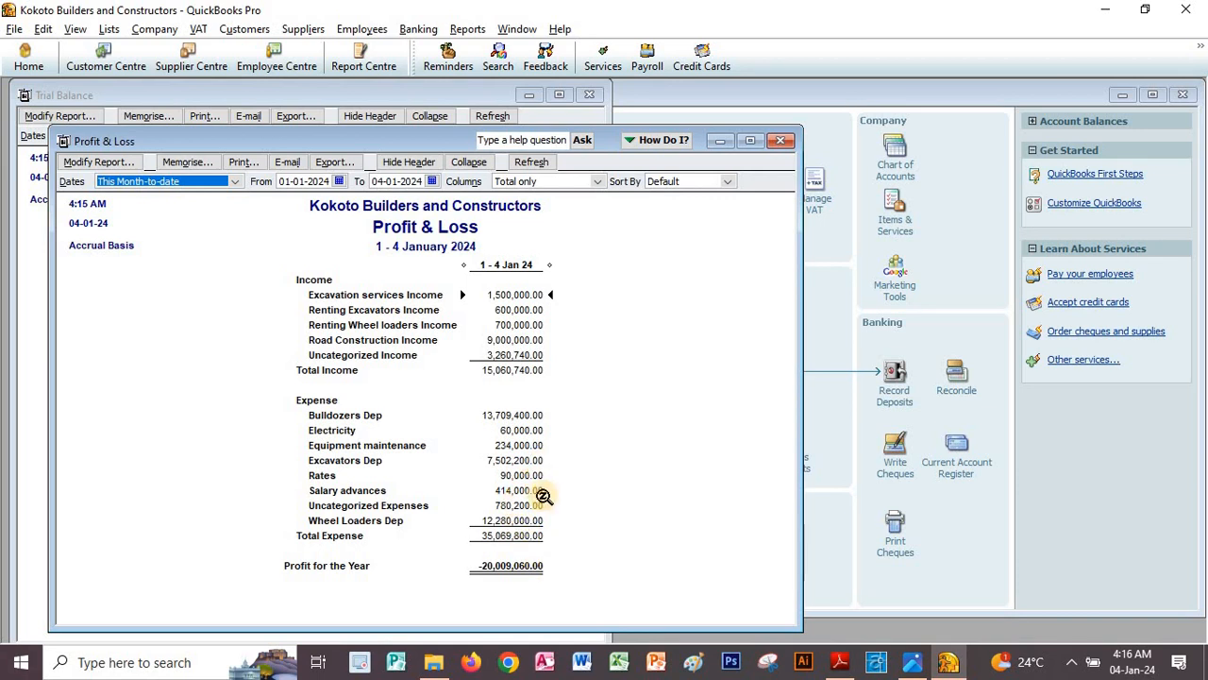
# Step: Generate the UK Standard Balance Sheet, move its window clear of the other reports, and look through its sections
pyautogui.click(469, 28)
pyautogui.moveTo(543, 142)
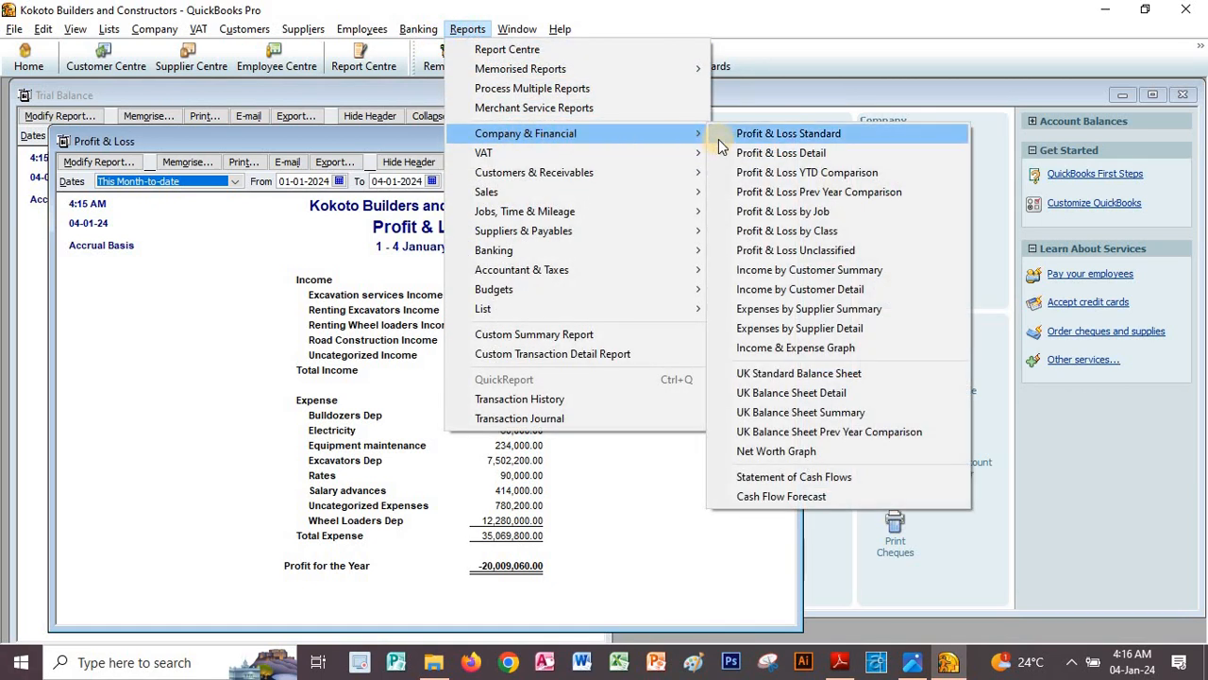
pyautogui.click(823, 375)
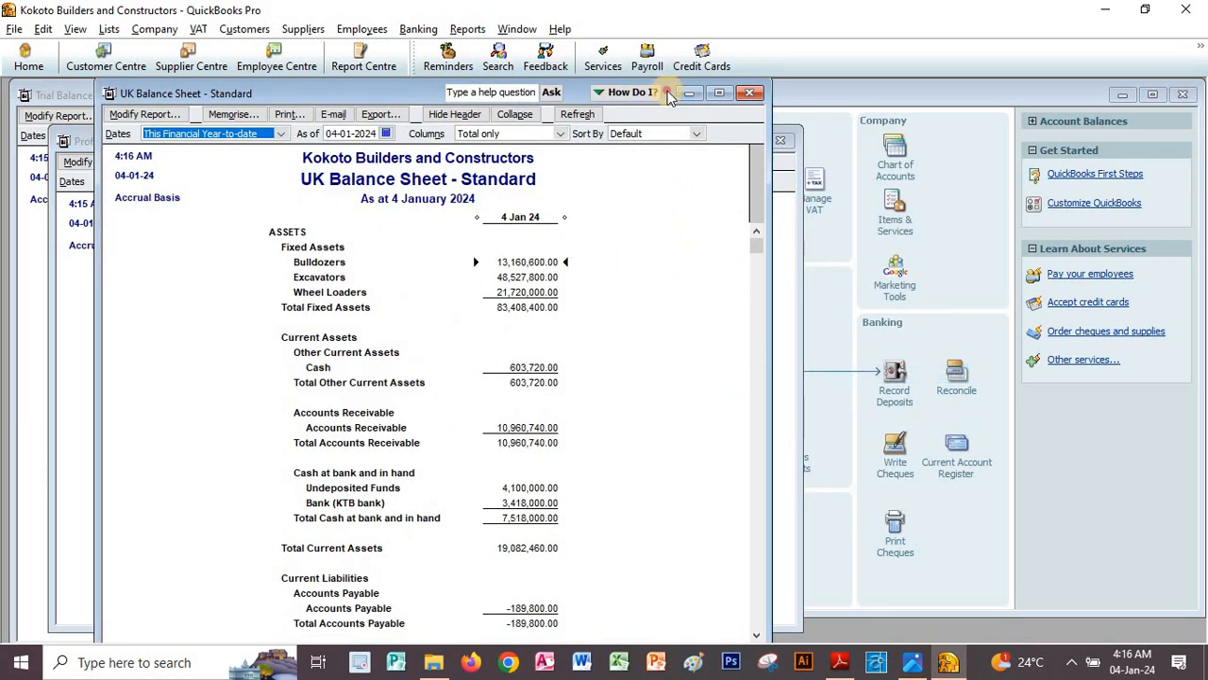
pyautogui.moveTo(667, 97); pyautogui.dragTo(725, 99)
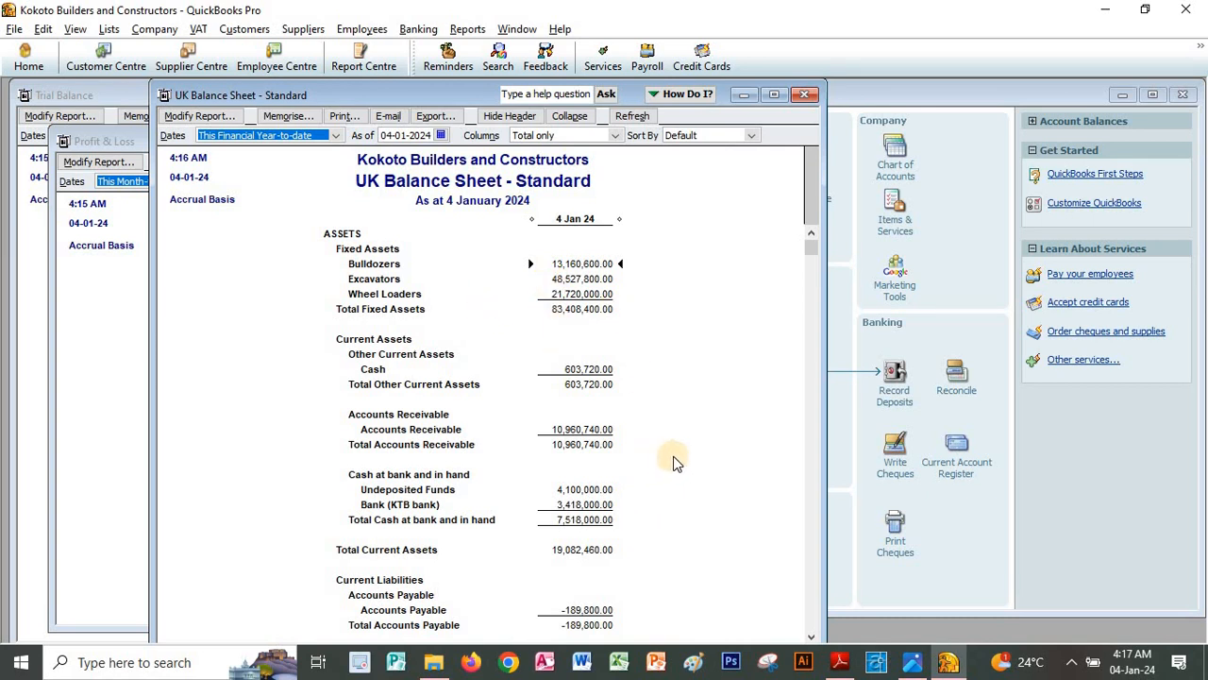
pyautogui.click(811, 634)
pyautogui.click(811, 634)
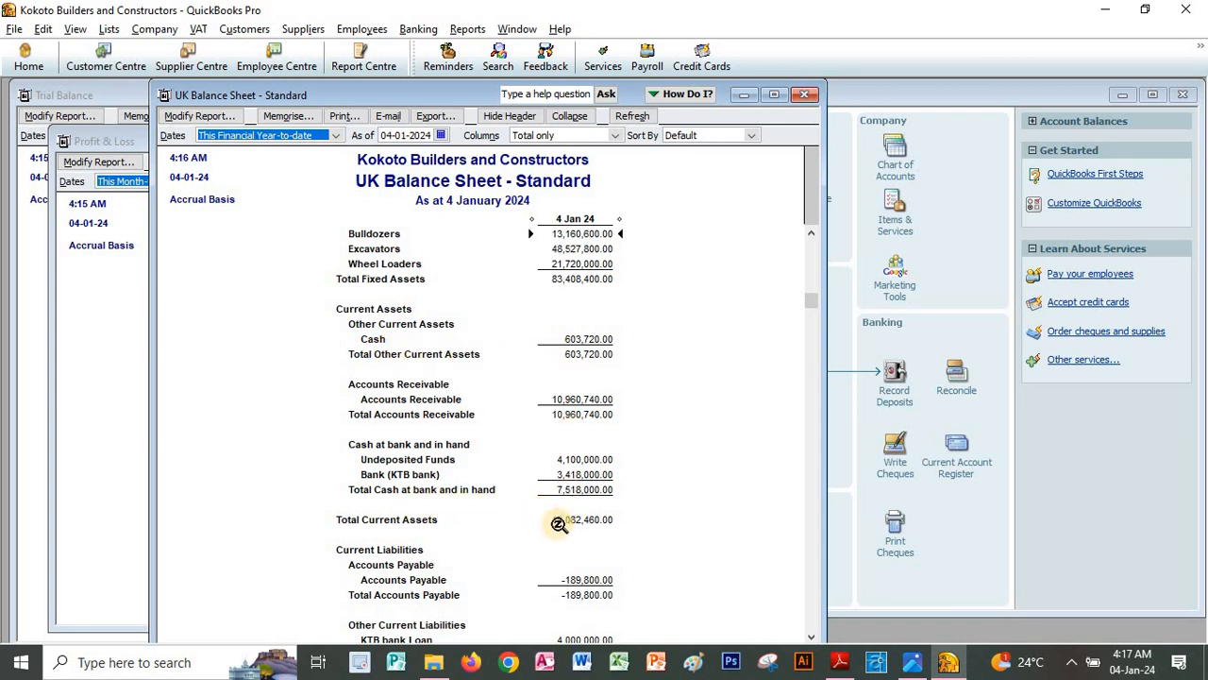
# Step: Look through the rest of the balance sheet and check the three required report names in the exercise PDF
pyautogui.scroll(-5, 691, 548)
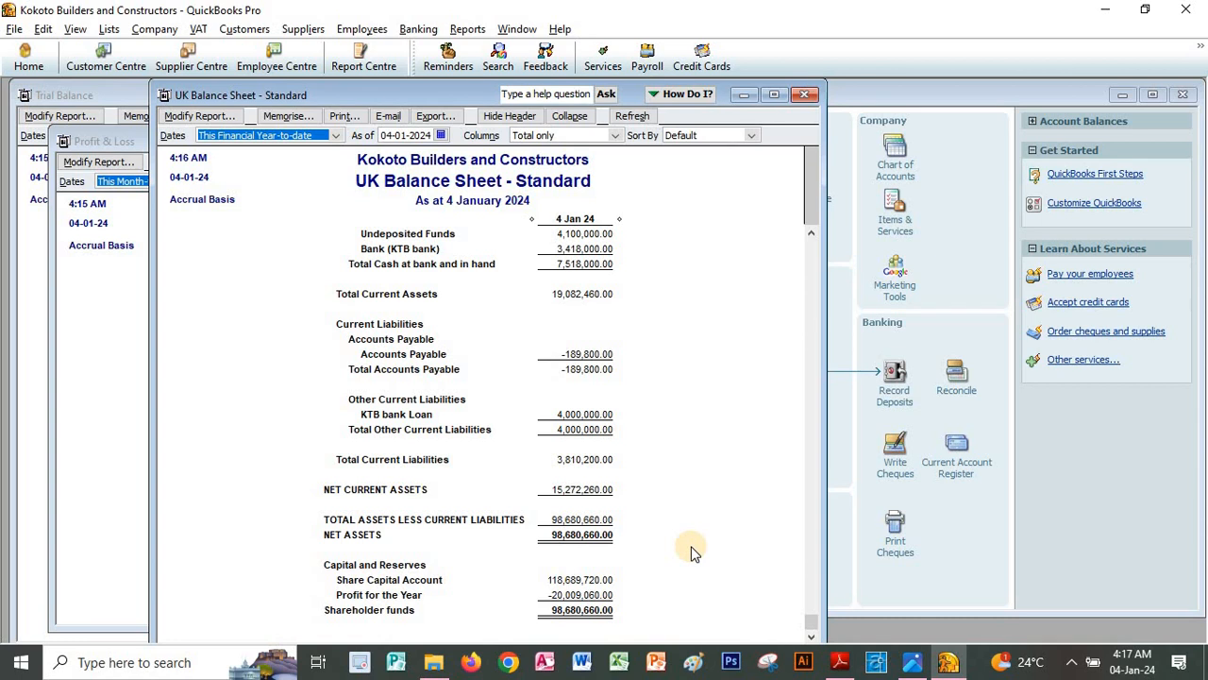
pyautogui.scroll(5, 691, 547)
pyautogui.click(839, 662)
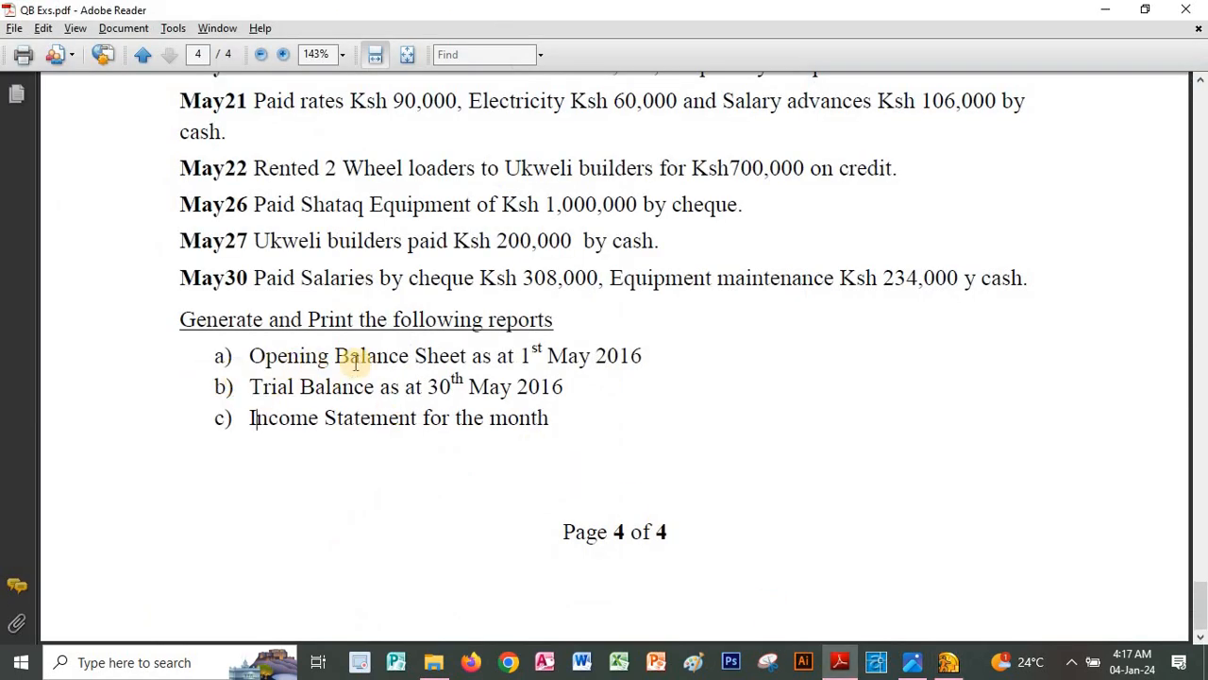
pyautogui.moveTo(341, 355); pyautogui.dragTo(467, 355)
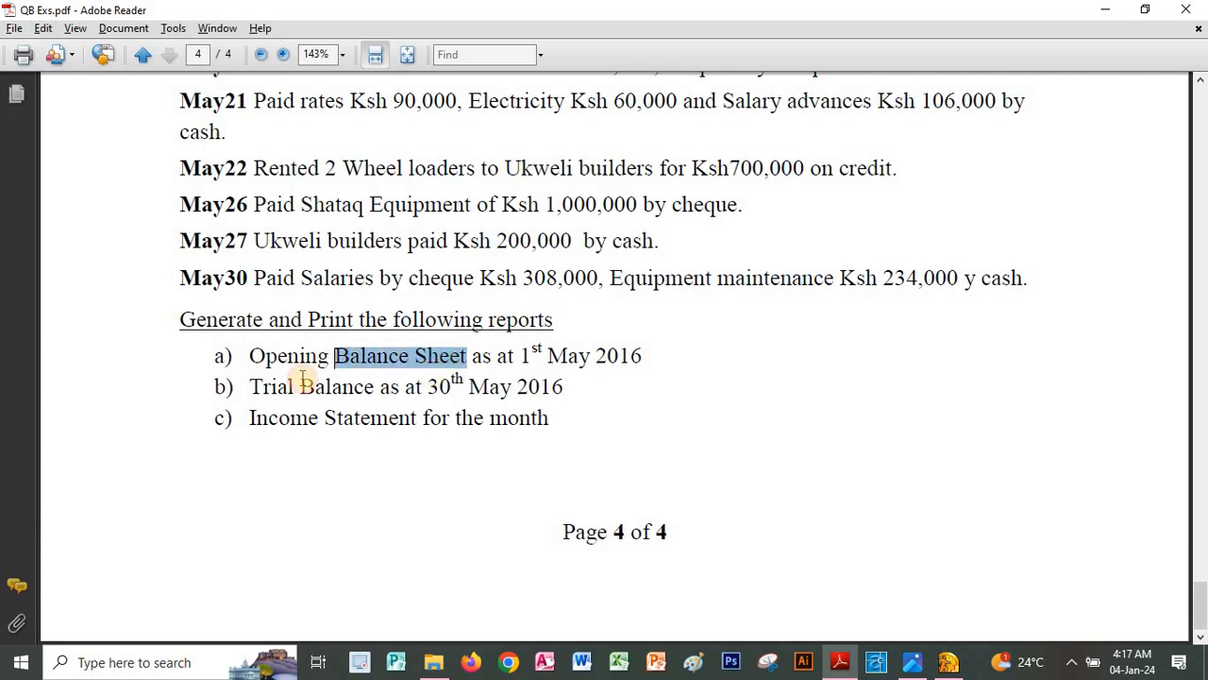
pyautogui.moveTo(250, 387); pyautogui.dragTo(375, 388)
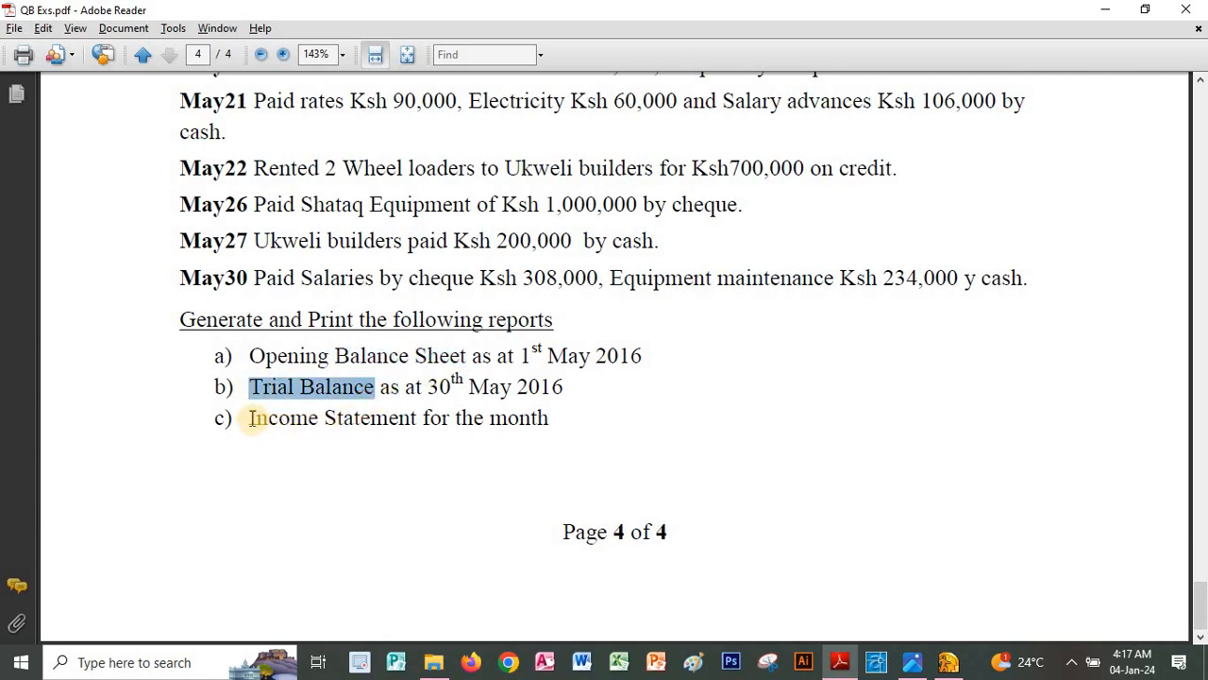
pyautogui.moveTo(250, 418); pyautogui.dragTo(353, 417)
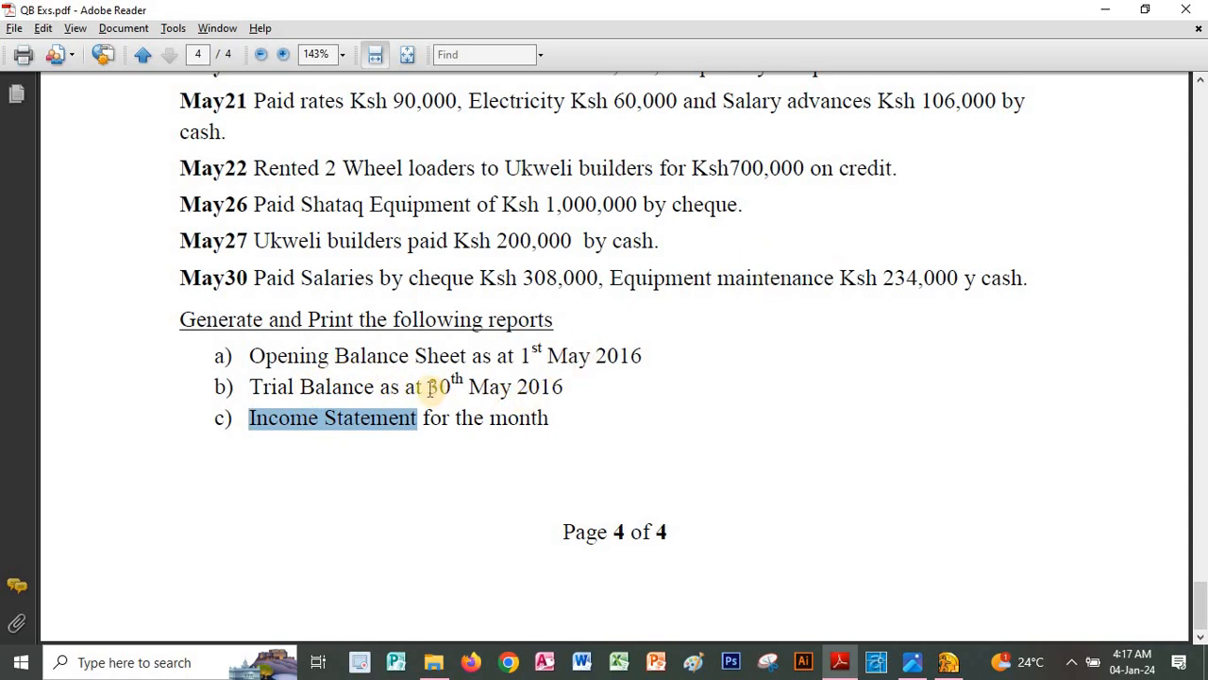
# Step: Check the as-at dates of the opening balance sheet and trial balance in the PDF against the May entries, and return to QuickBooks
pyautogui.moveTo(428, 387); pyautogui.dragTo(643, 354)
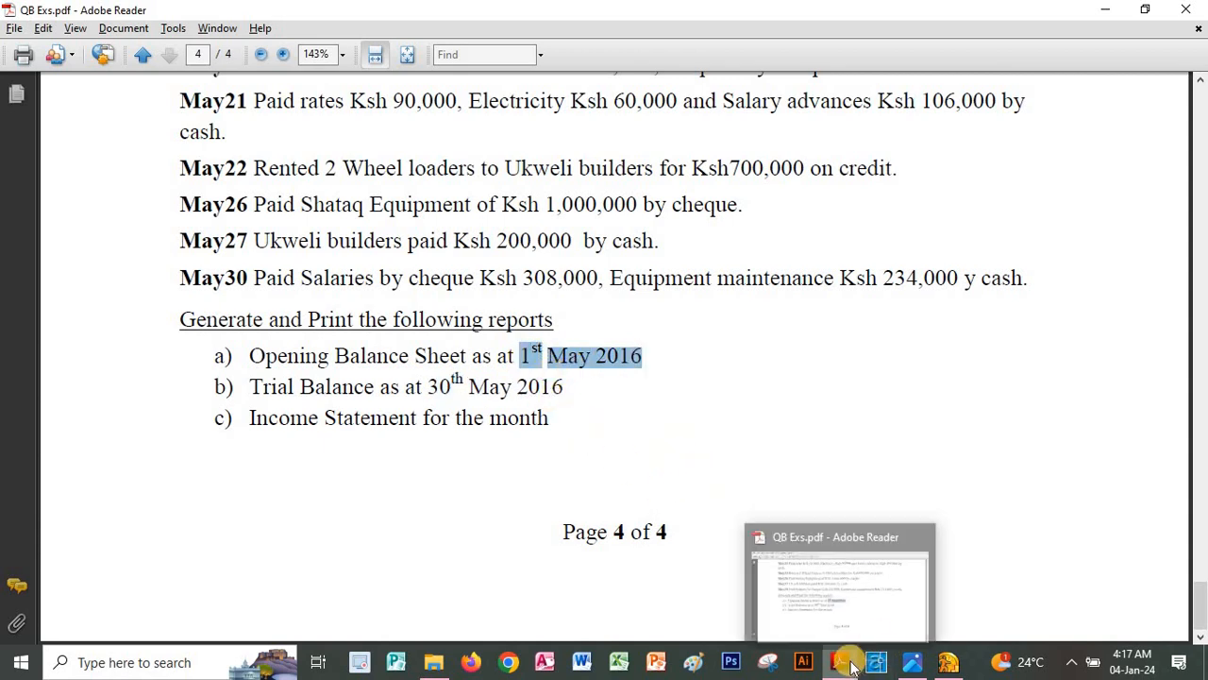
pyautogui.moveTo(251, 271); pyautogui.dragTo(179, 251)
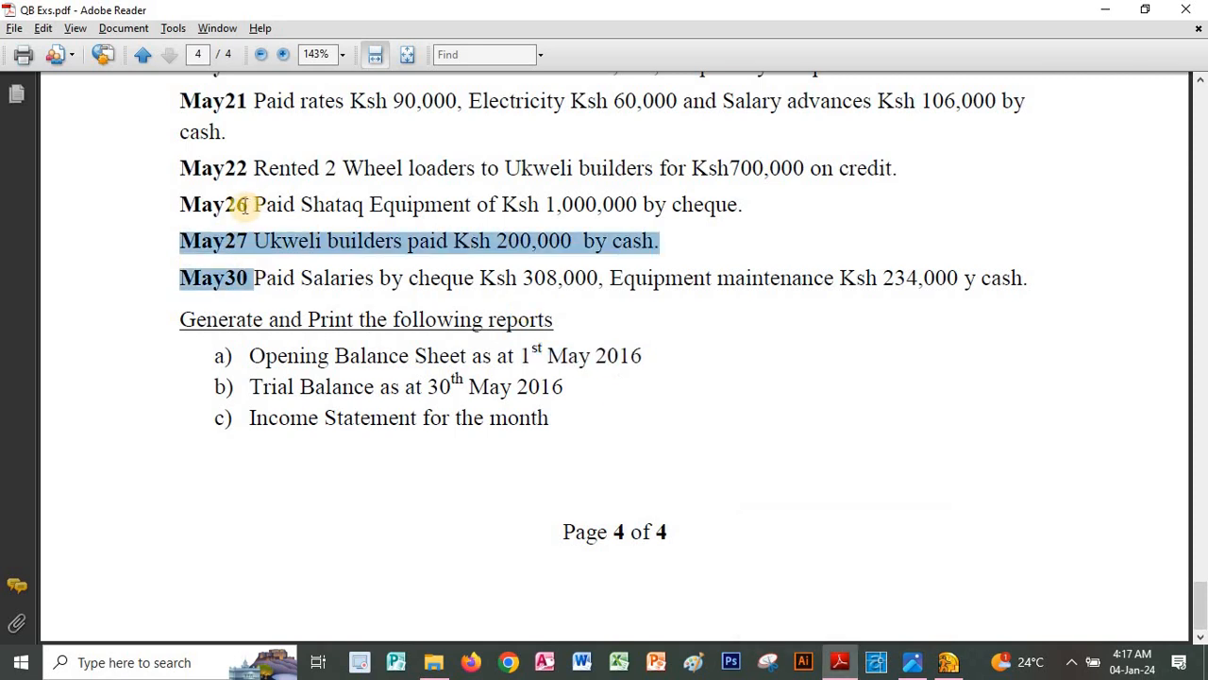
pyautogui.moveTo(247, 206); pyautogui.dragTo(166, 195)
pyautogui.click(528, 360)
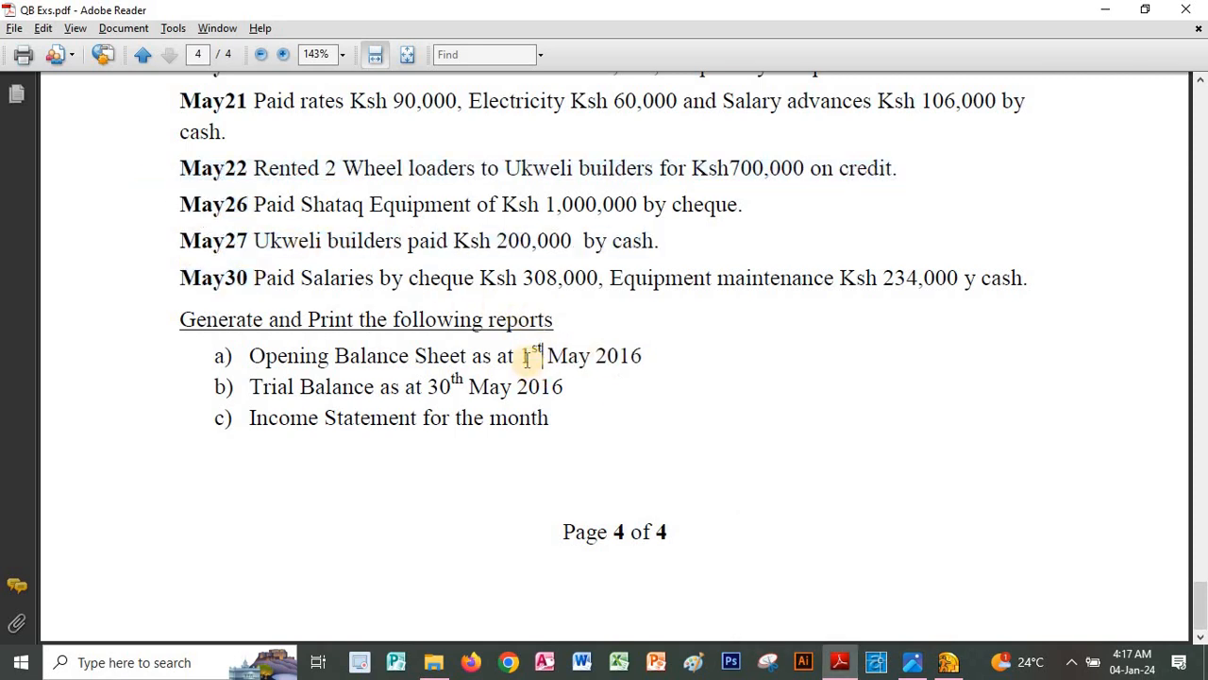
pyautogui.moveTo(525, 357); pyautogui.dragTo(642, 356)
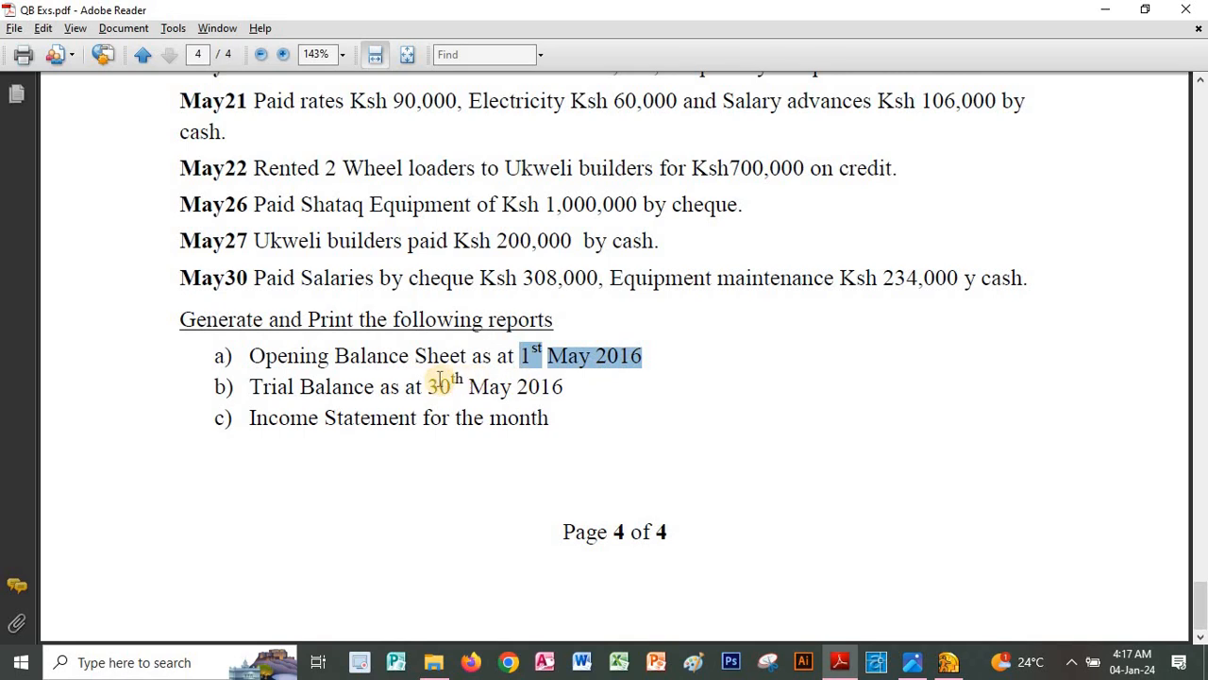
pyautogui.moveTo(437, 384); pyautogui.dragTo(563, 387)
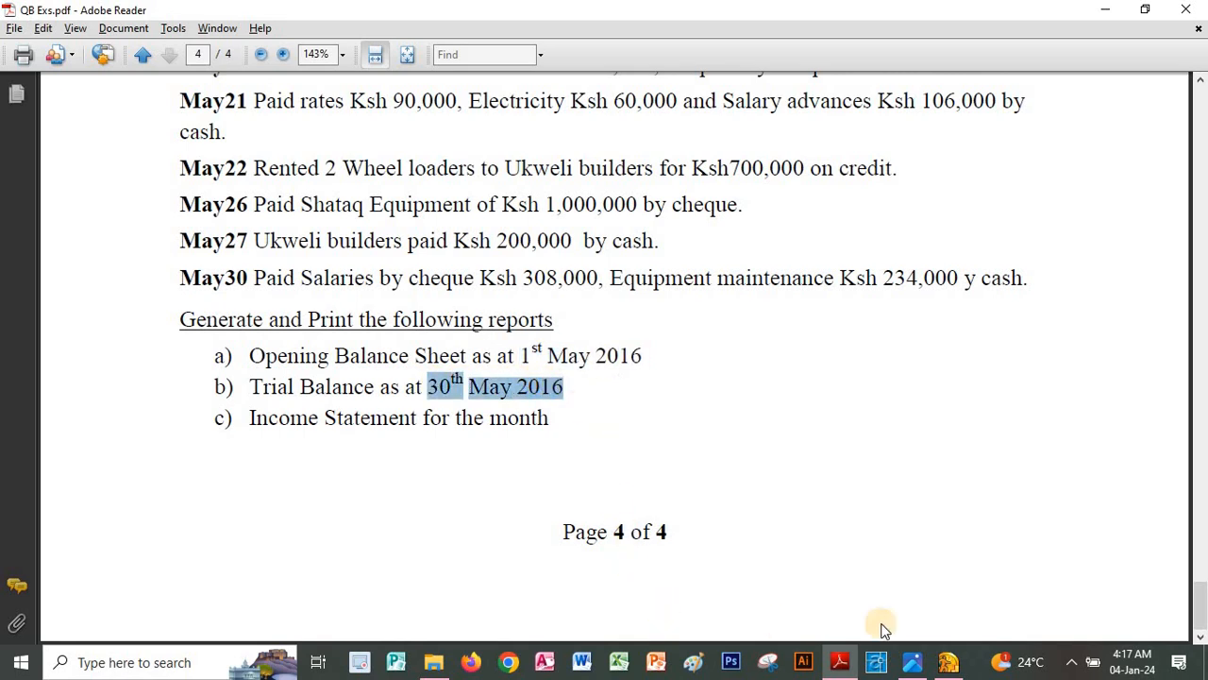
pyautogui.click(839, 658)
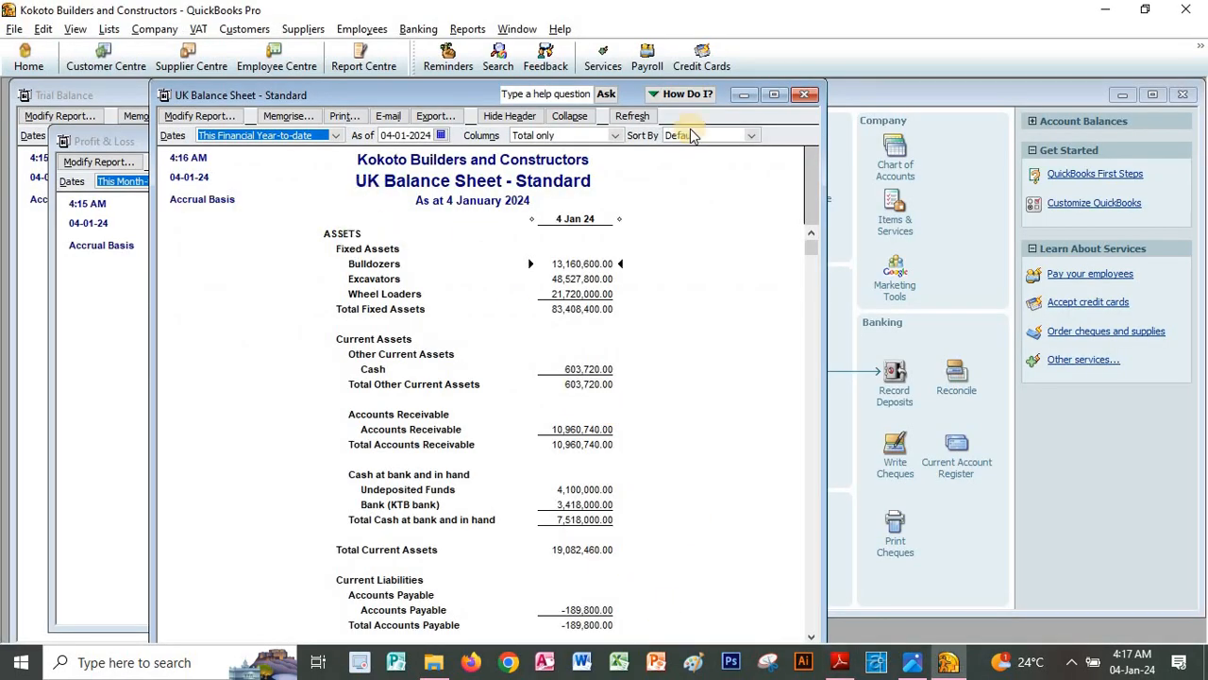
# Step: Close the balance sheet and Profit & Loss reports, and recheck the trial balance date in the exercise PDF
pyautogui.click(803, 95)
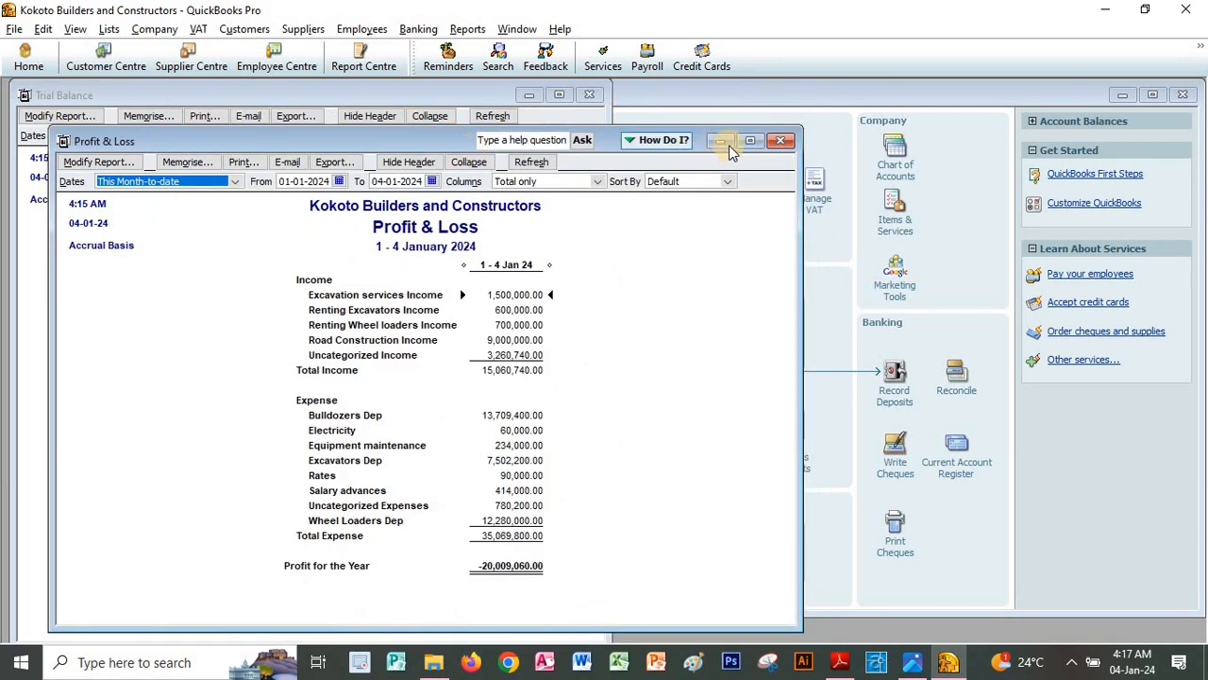
pyautogui.click(780, 143)
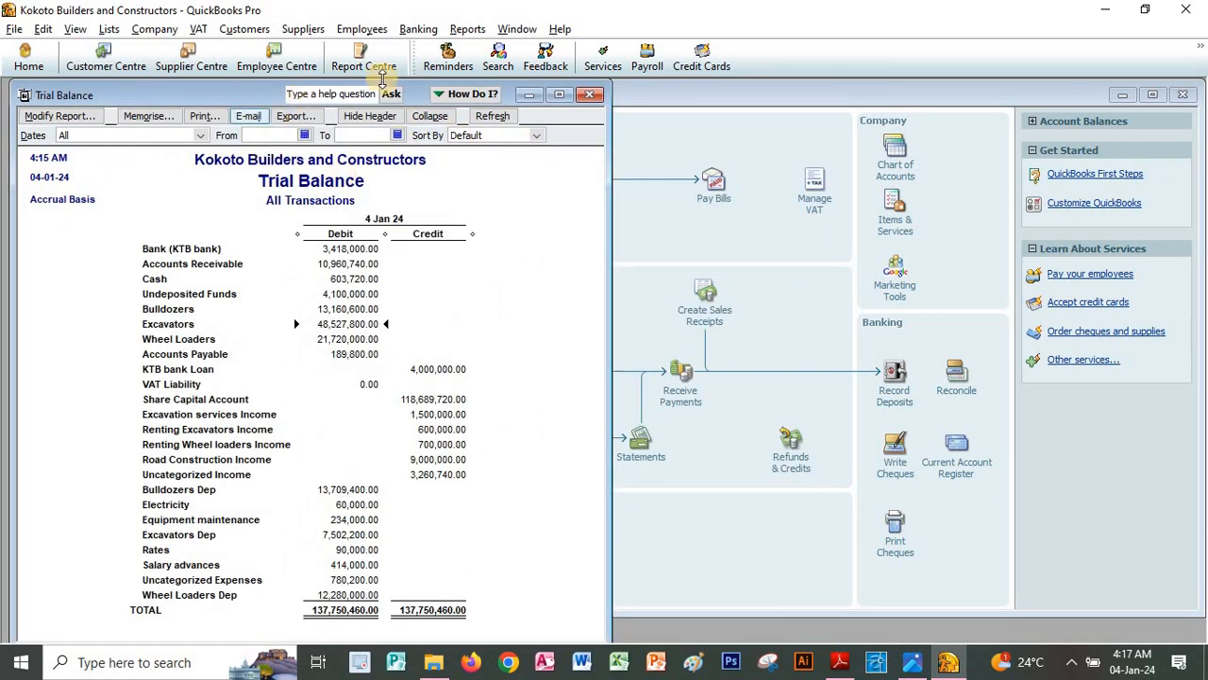
pyautogui.click(843, 663)
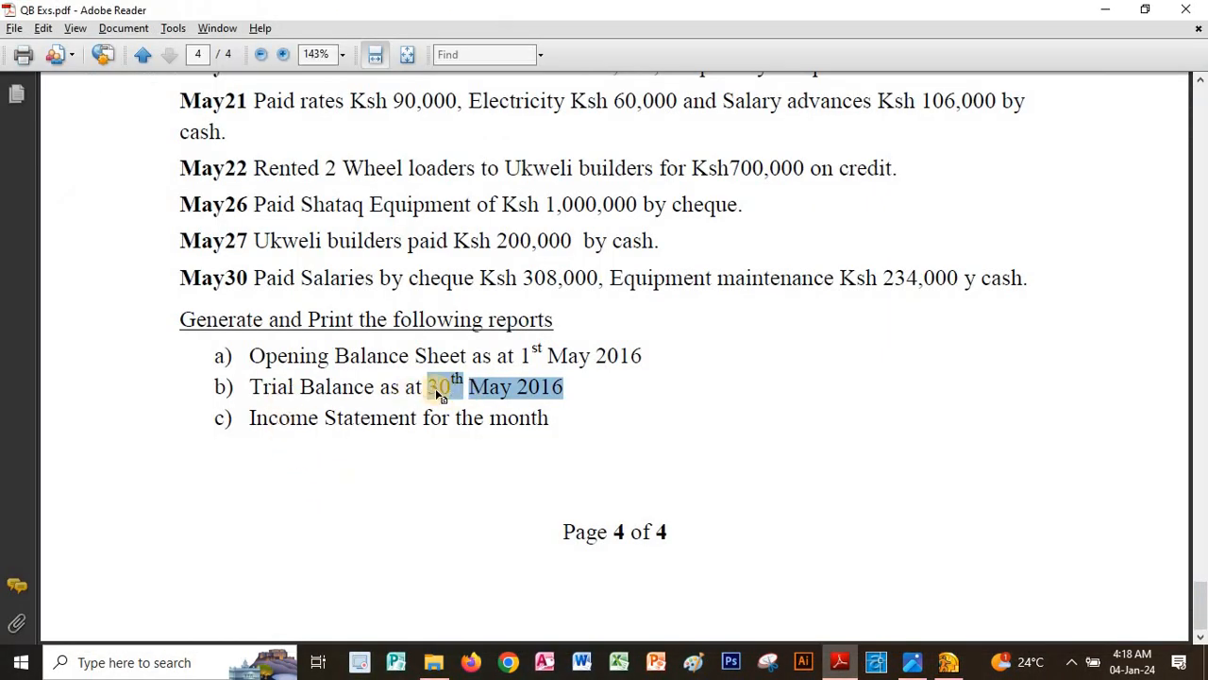
pyautogui.click(839, 663)
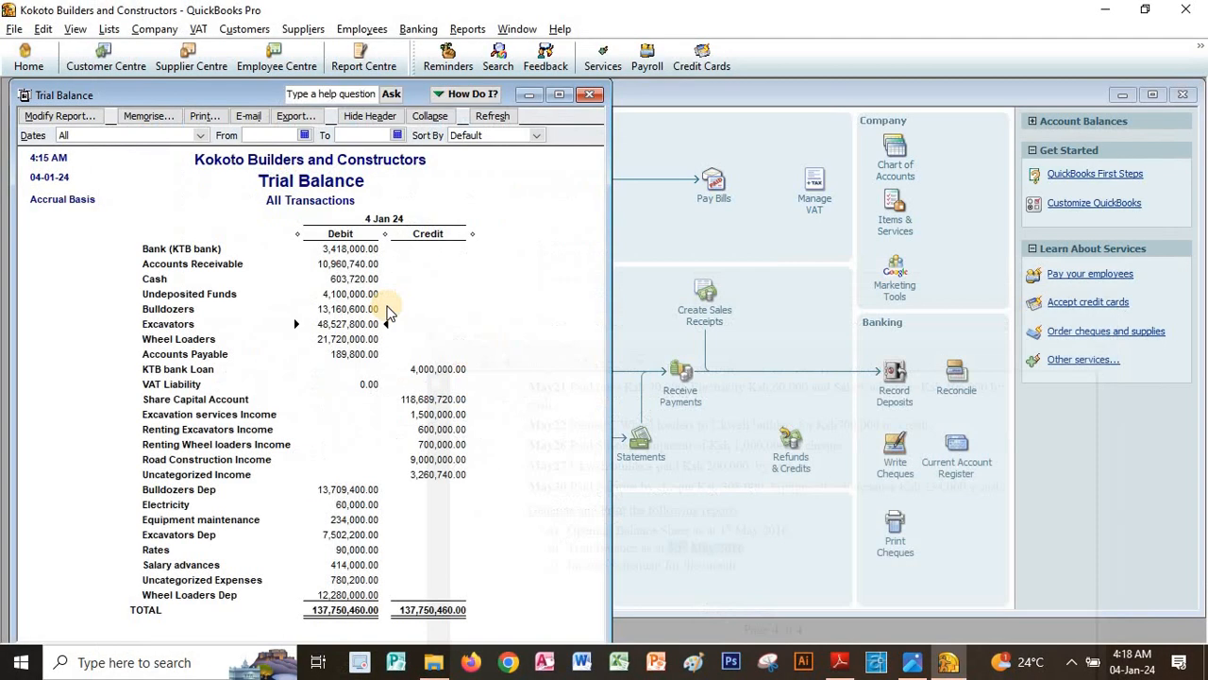
# Step: Set the Trial Balance period from 01-01-2024 to 30-01-2024 and check the preset date range options
pyautogui.click(305, 136)
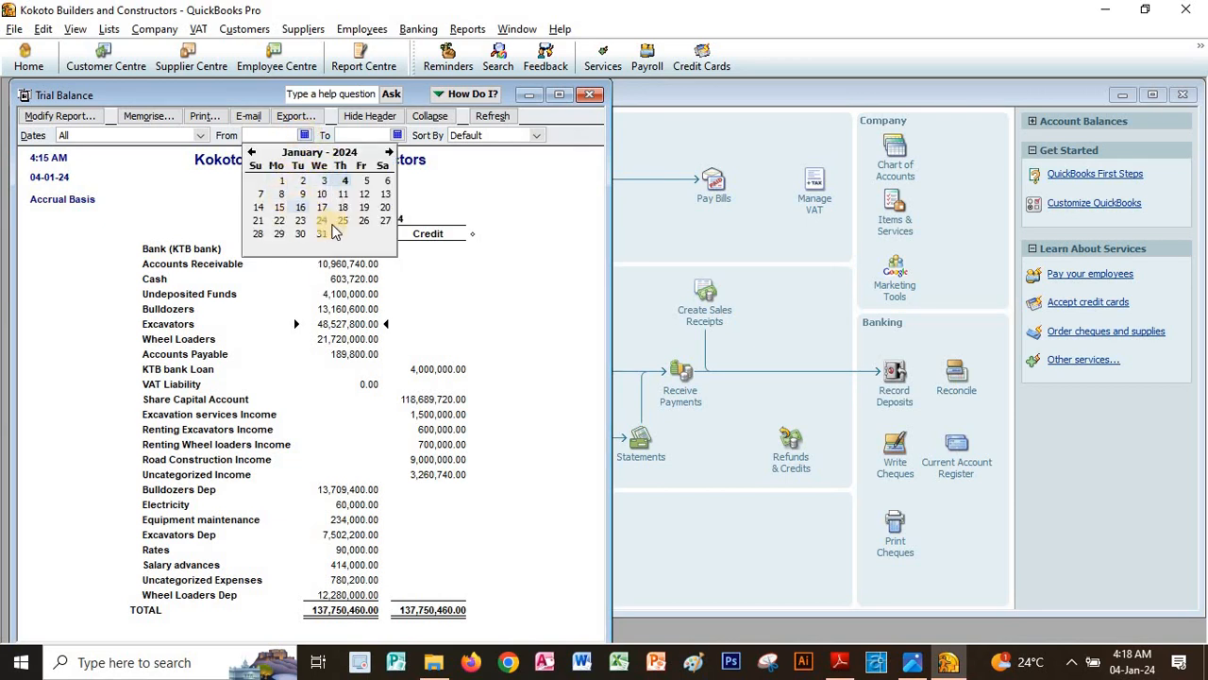
pyautogui.click(299, 234)
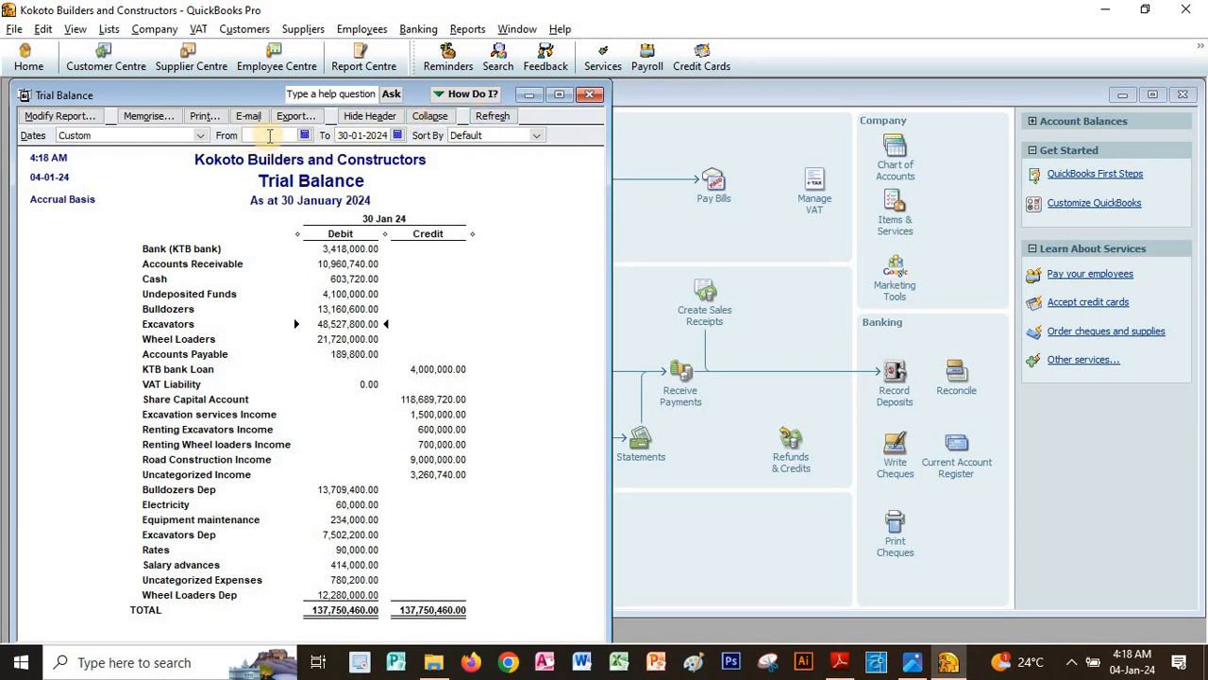
pyautogui.click(306, 136)
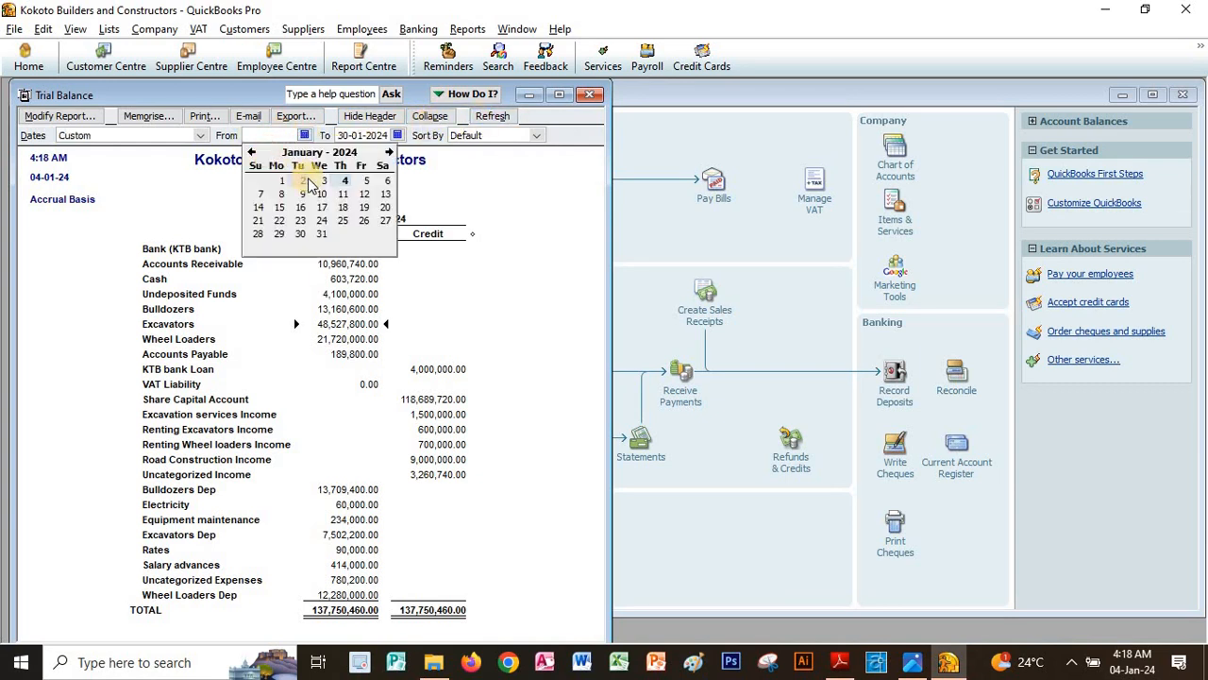
pyautogui.click(283, 182)
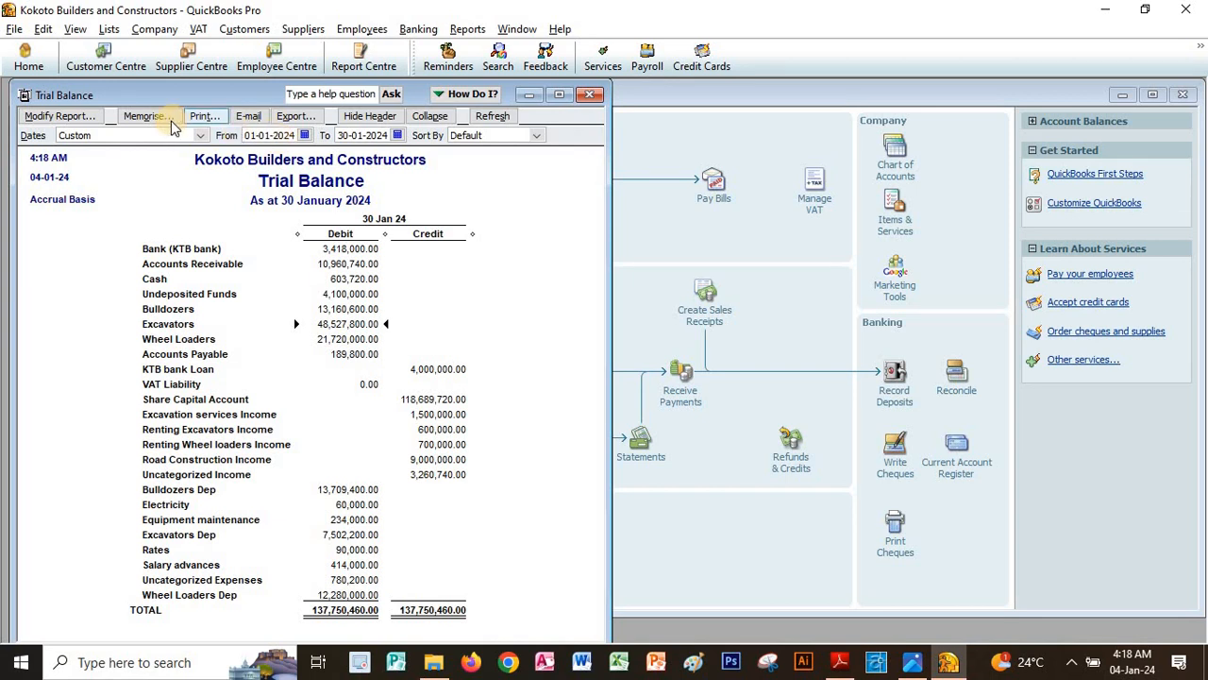
pyautogui.click(141, 135)
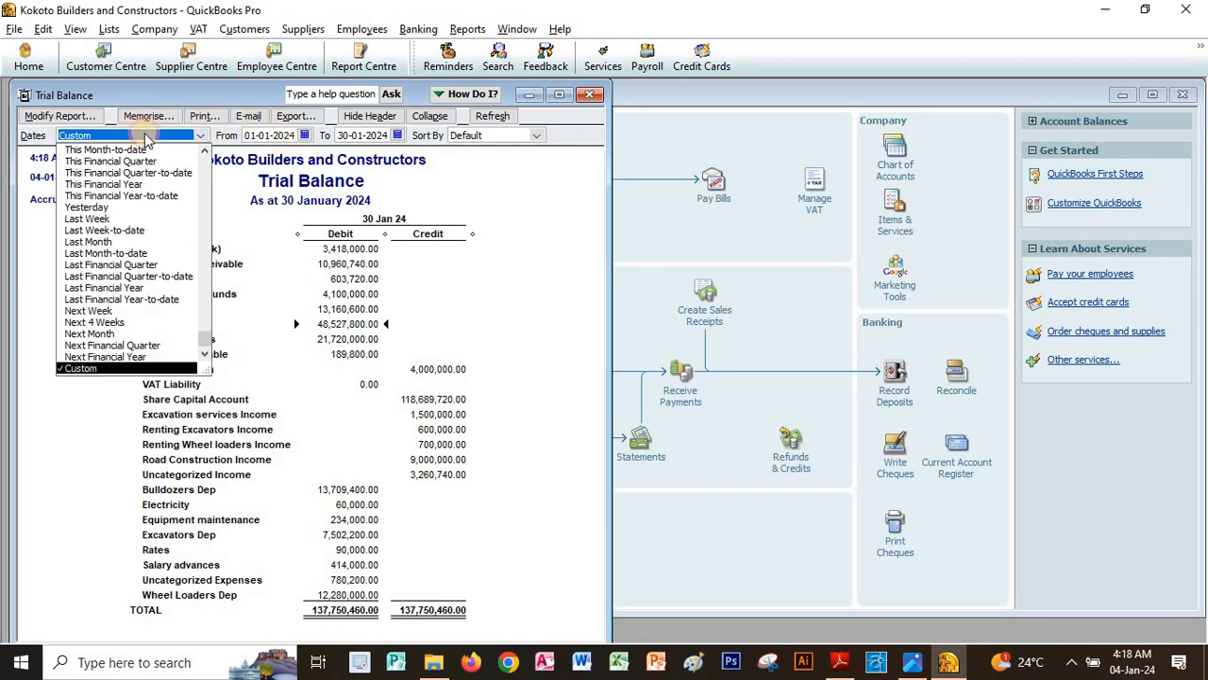
pyautogui.click(148, 139)
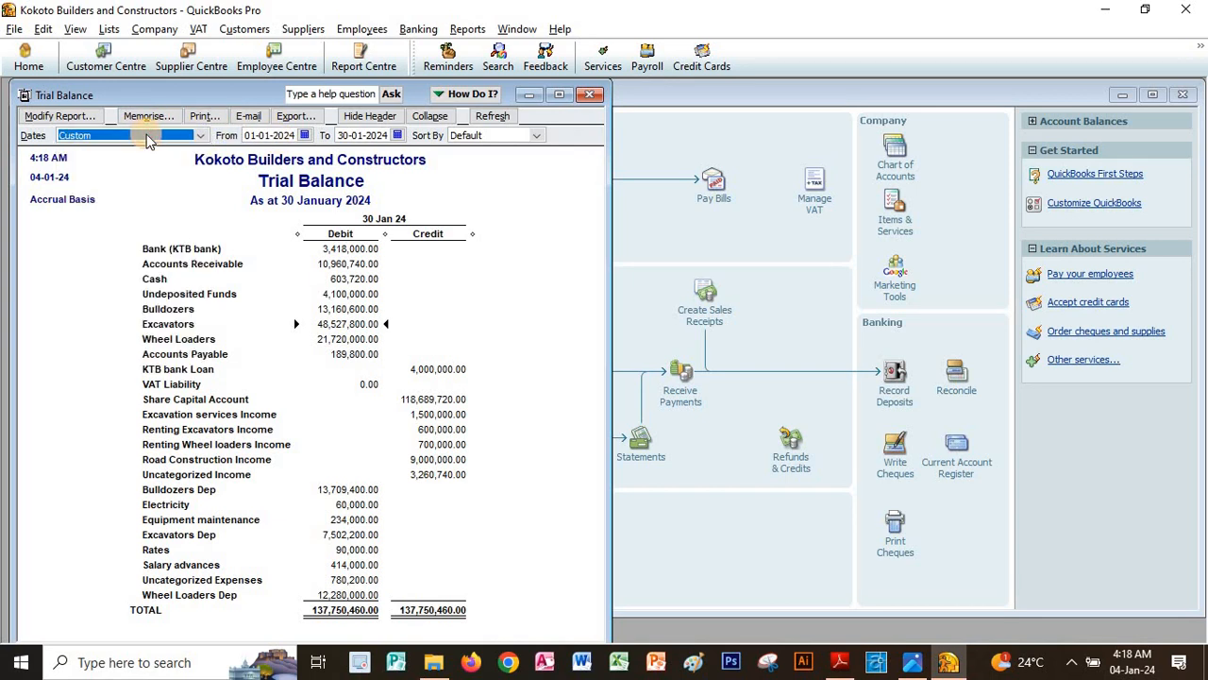
pyautogui.click(343, 135)
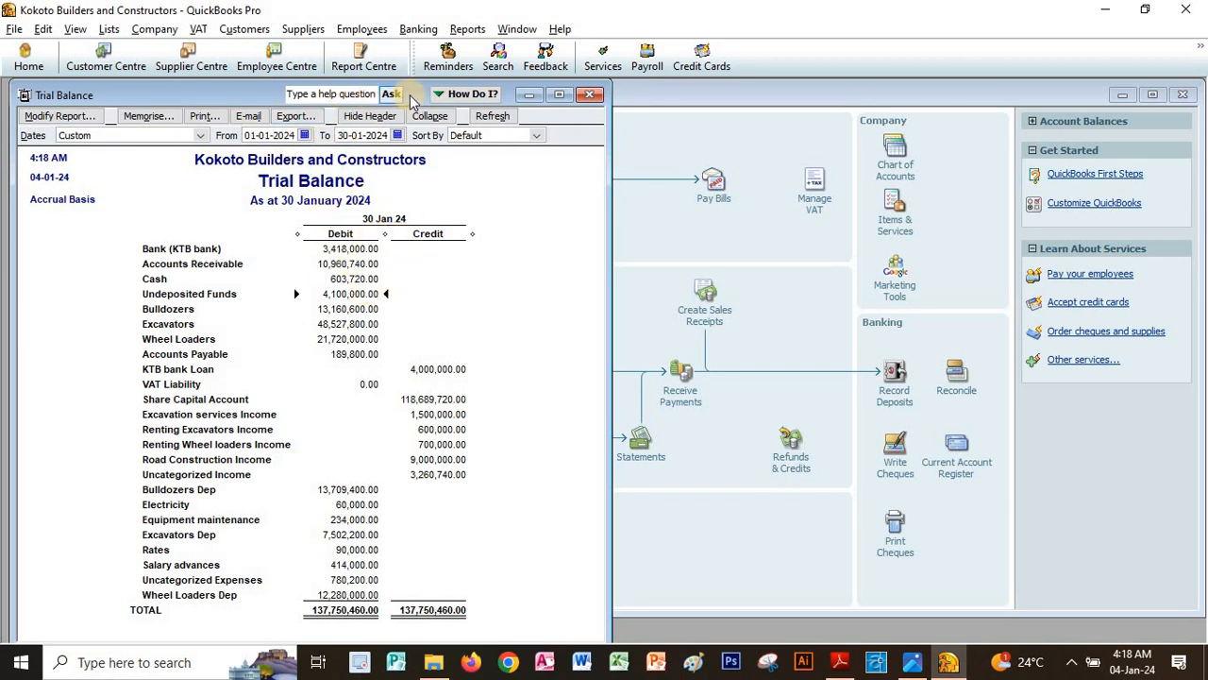
# Step: Move the Trial Balance window away from the edge and set the report's start date to 12-11-2023
pyautogui.click(555, 95)
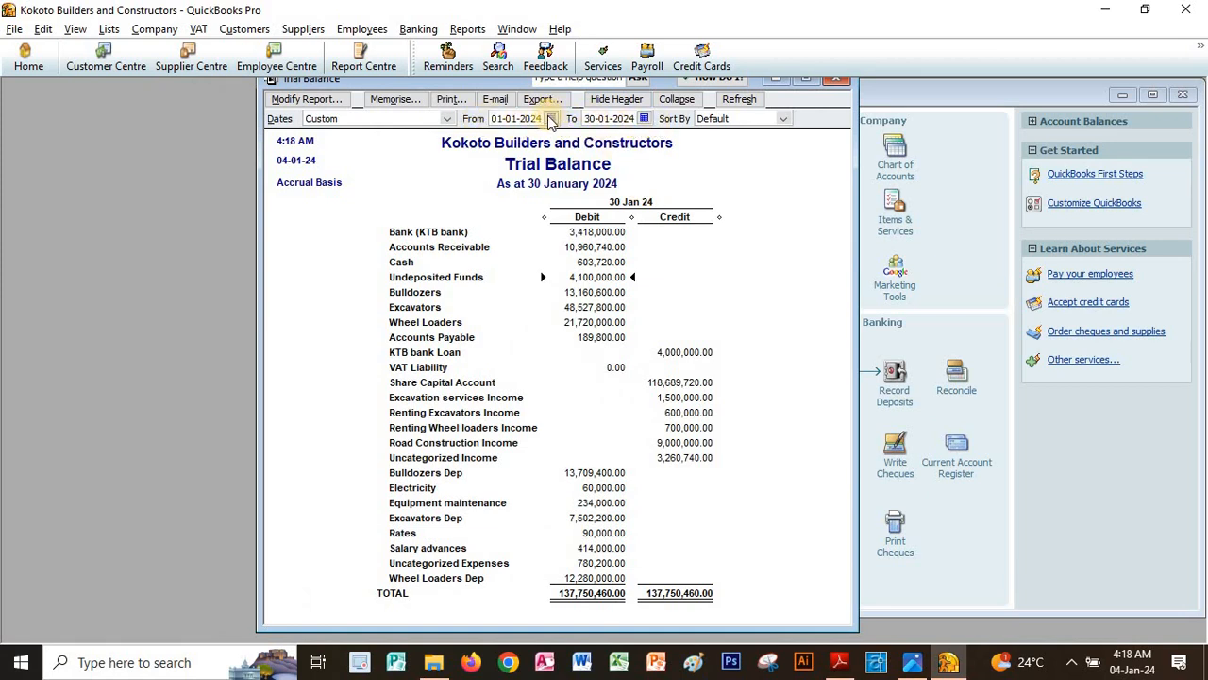
pyautogui.click(552, 119)
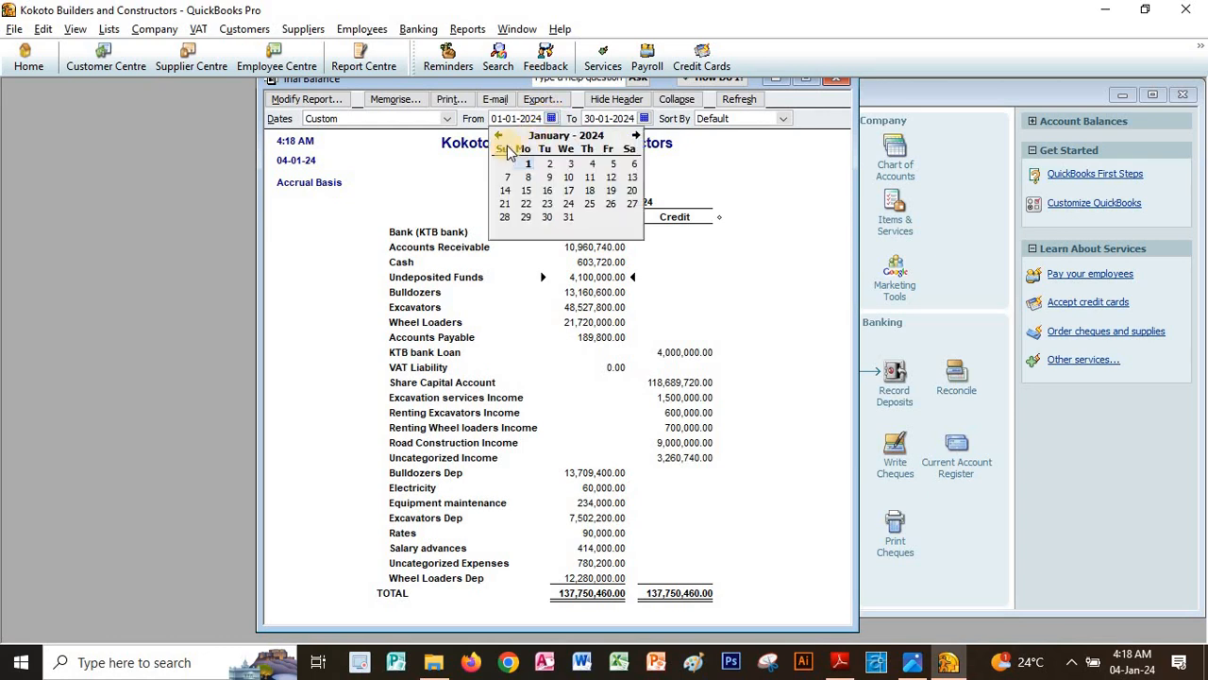
pyautogui.click(499, 135)
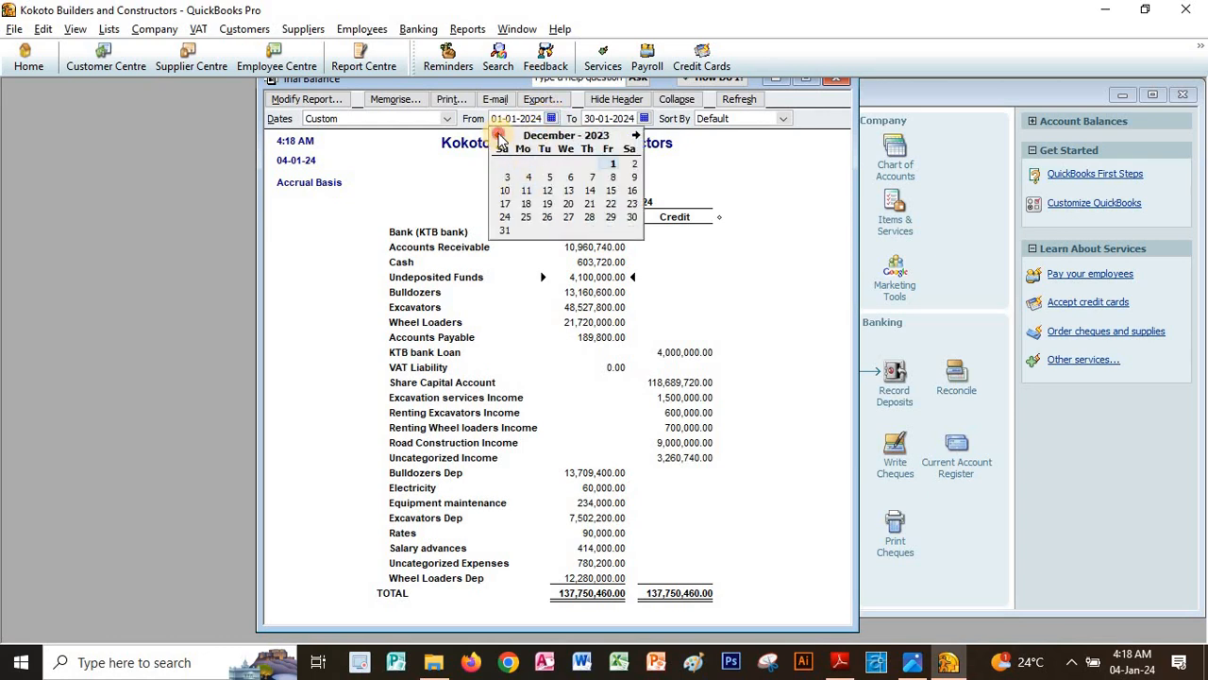
pyautogui.click(500, 135)
pyautogui.click(507, 190)
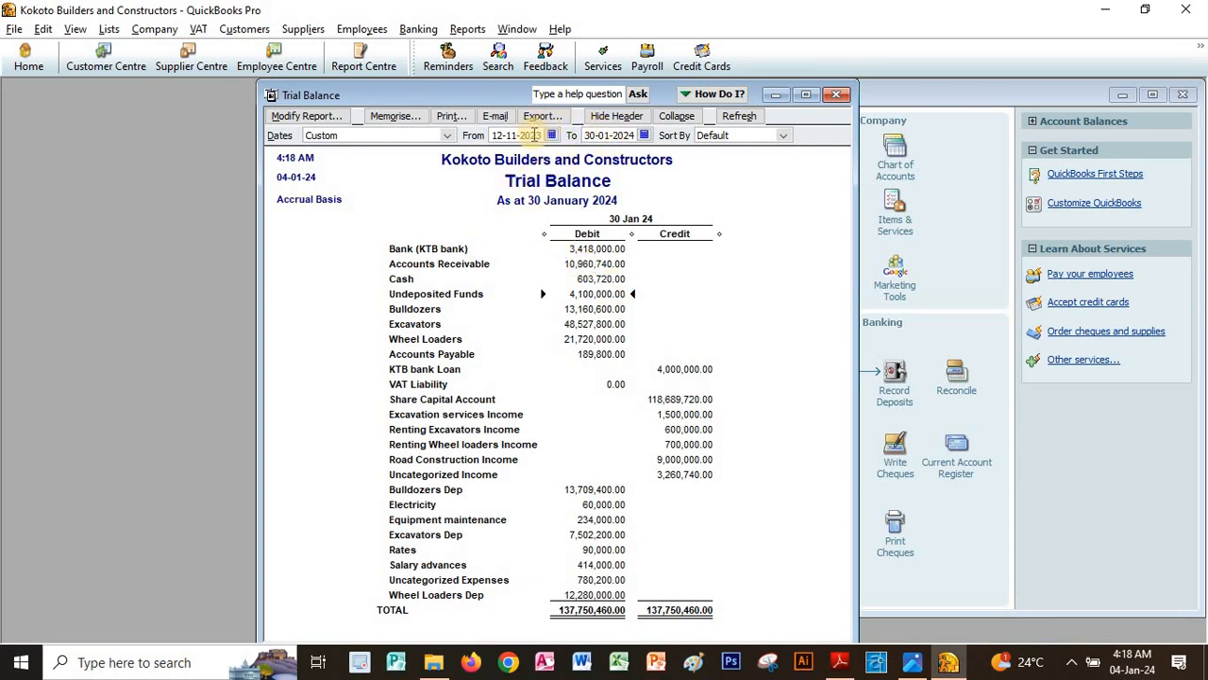
# Step: Try 01-01-2024 as the Trial Balance end date, and set it to 04-01-2024 instead
pyautogui.click(643, 135)
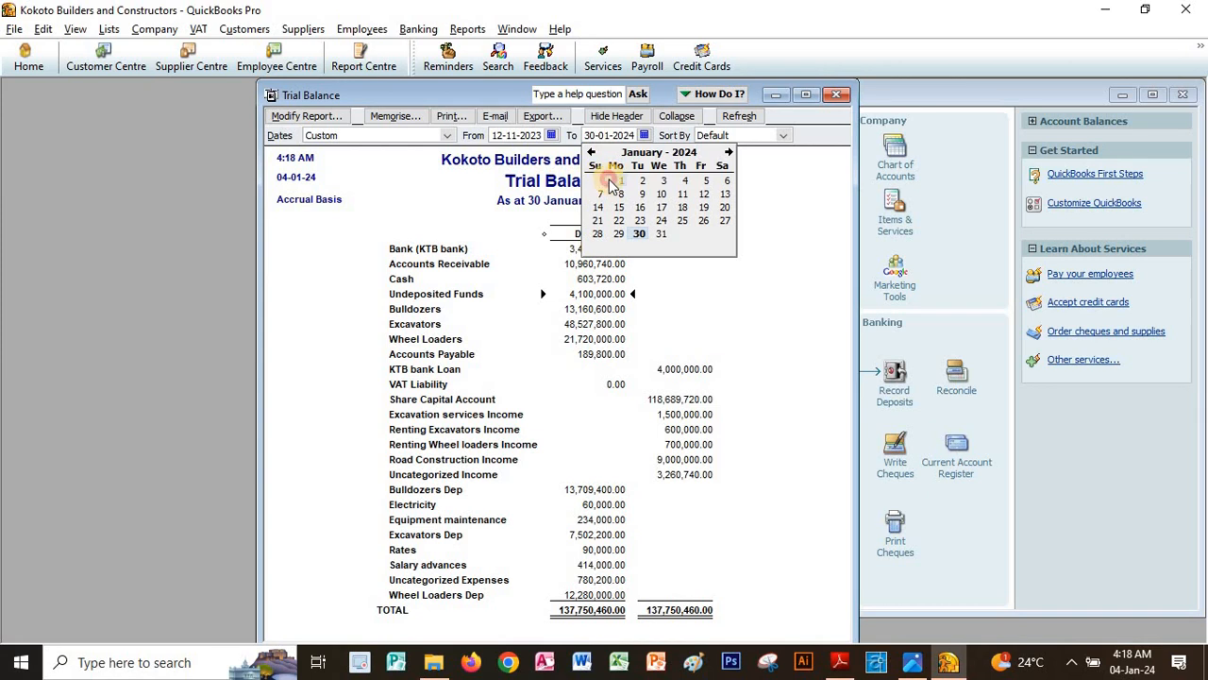
pyautogui.click(611, 181)
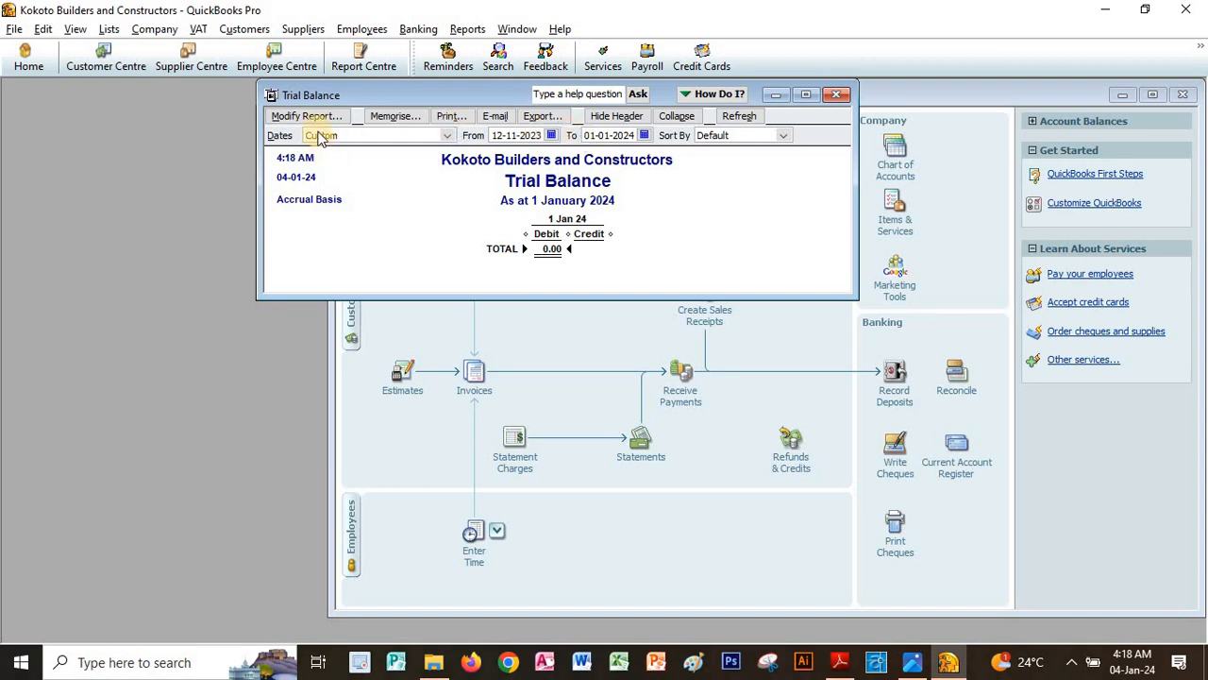
pyautogui.click(644, 135)
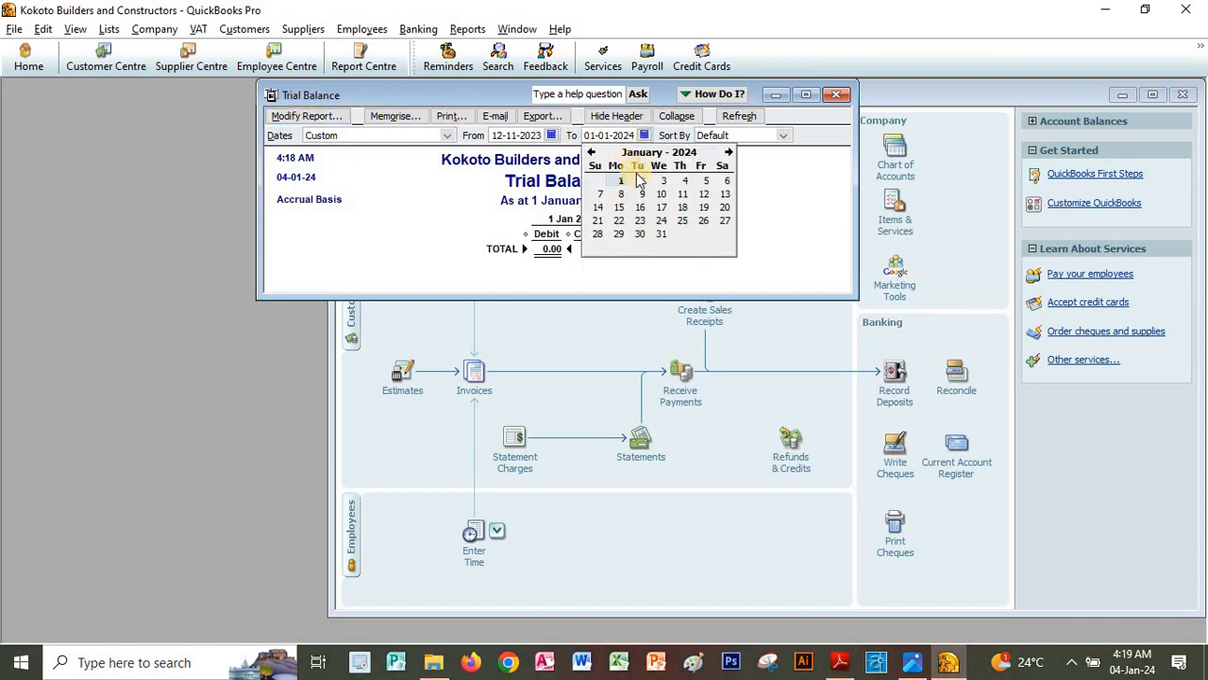
pyautogui.click(684, 180)
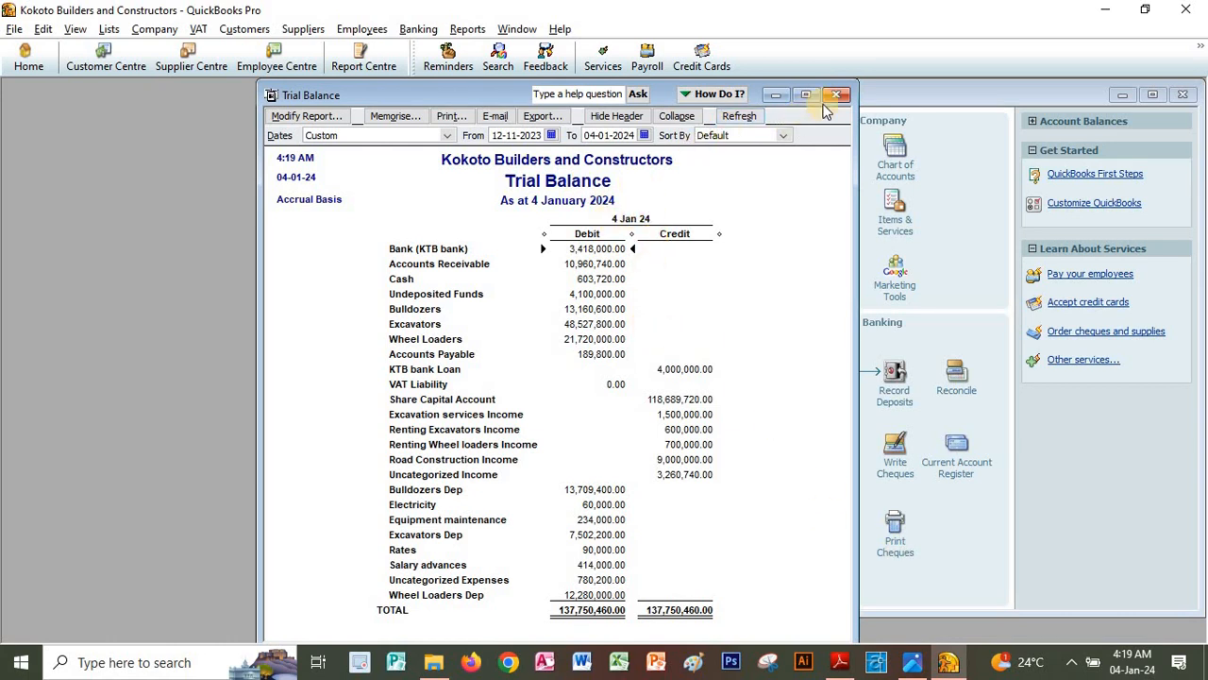
# Step: Generate the Profit & Loss Standard report, check the income statement requirement in the PDF, and return to the report
pyautogui.click(468, 29)
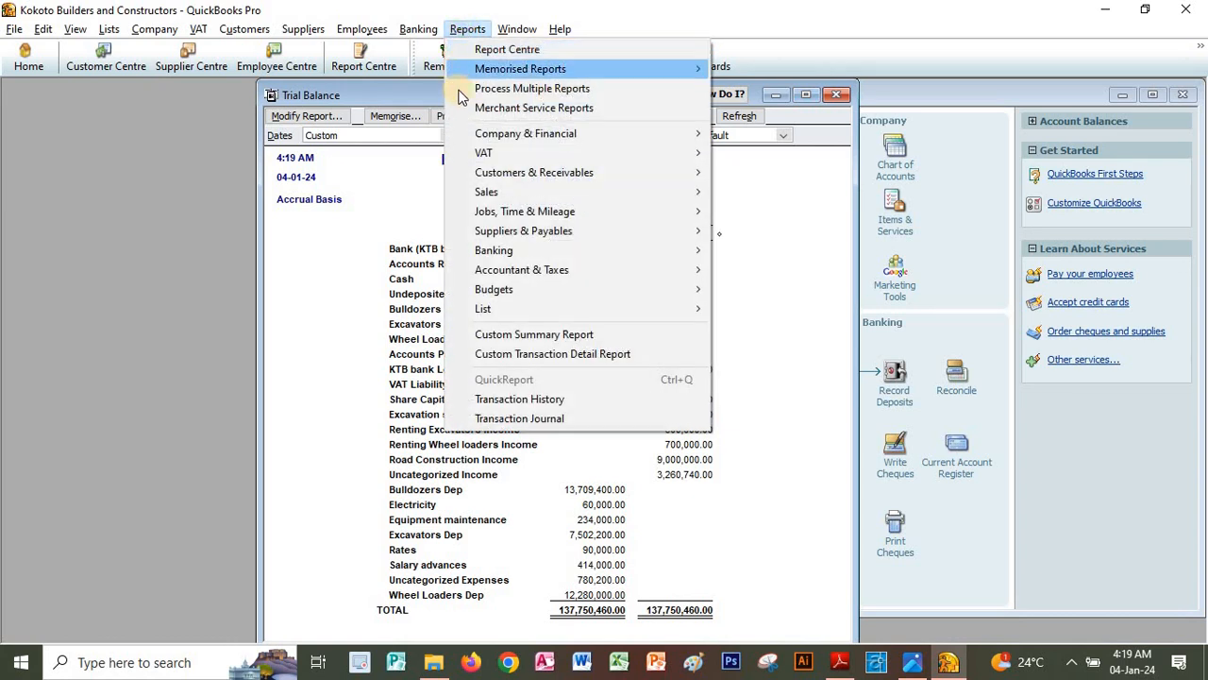
pyautogui.moveTo(489, 138)
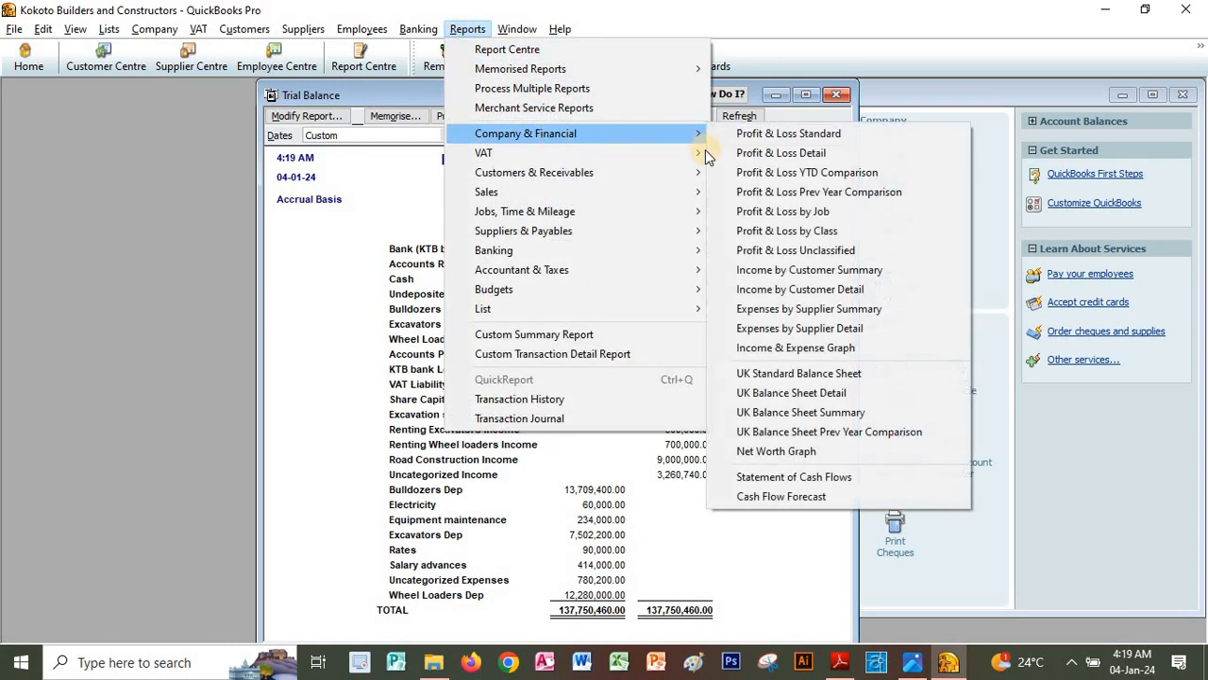
pyautogui.click(776, 134)
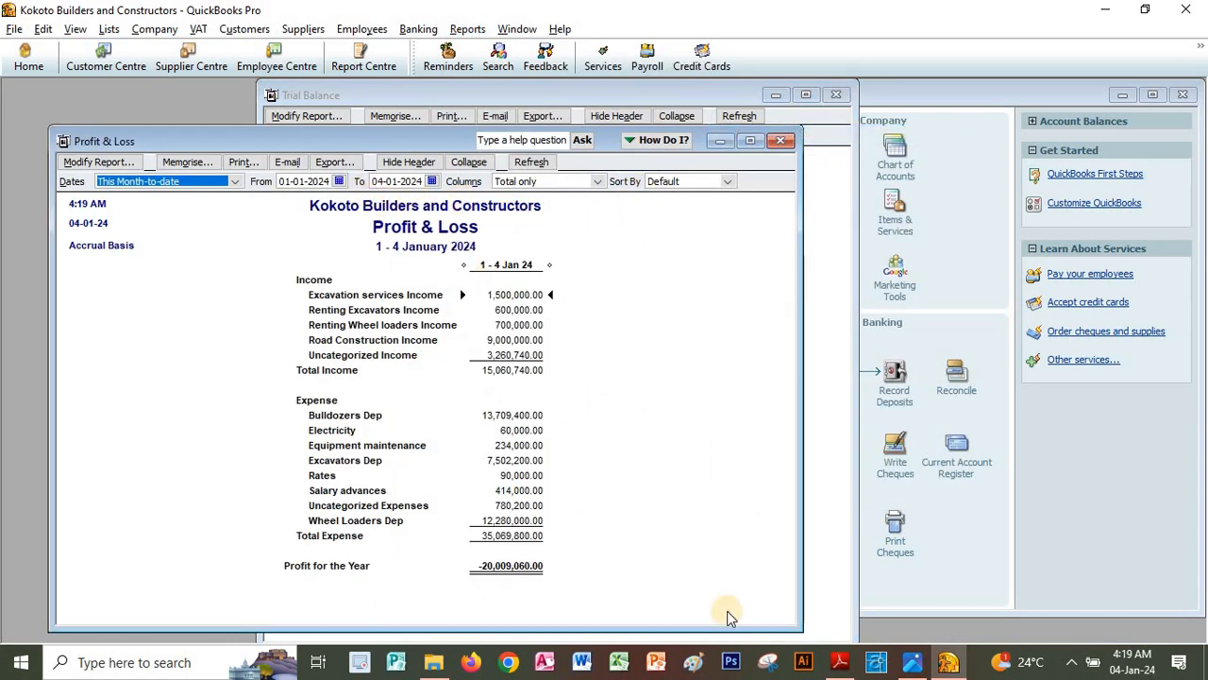
pyautogui.click(839, 662)
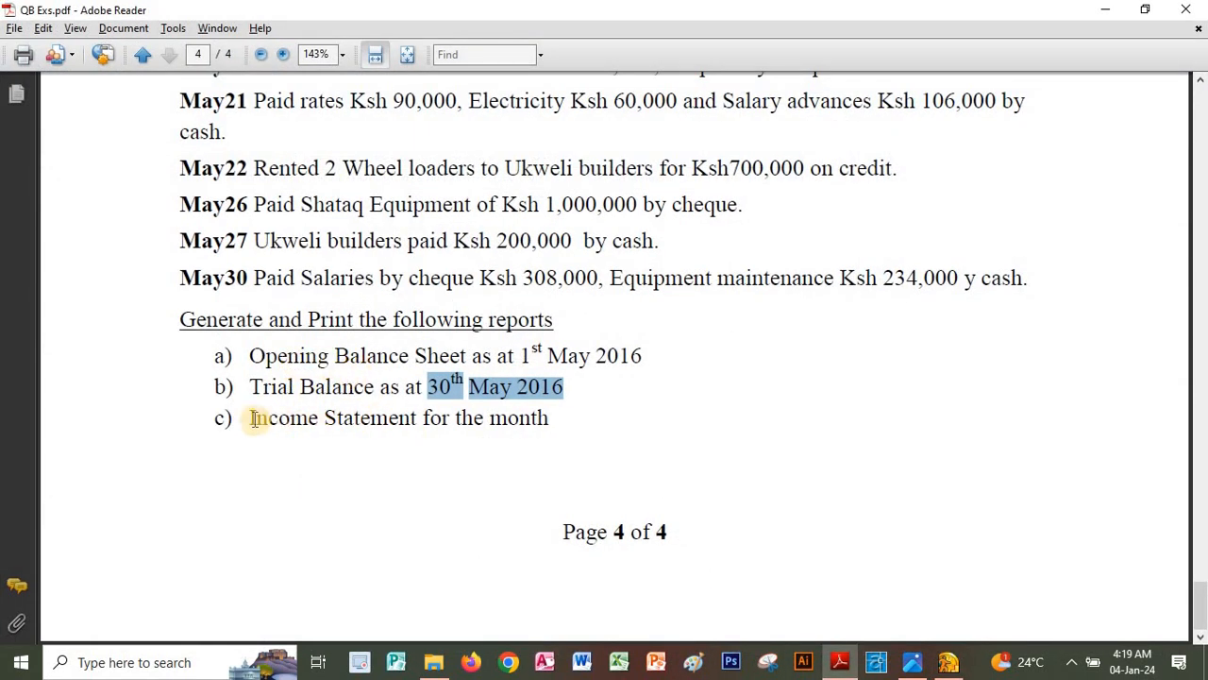
pyautogui.click(837, 660)
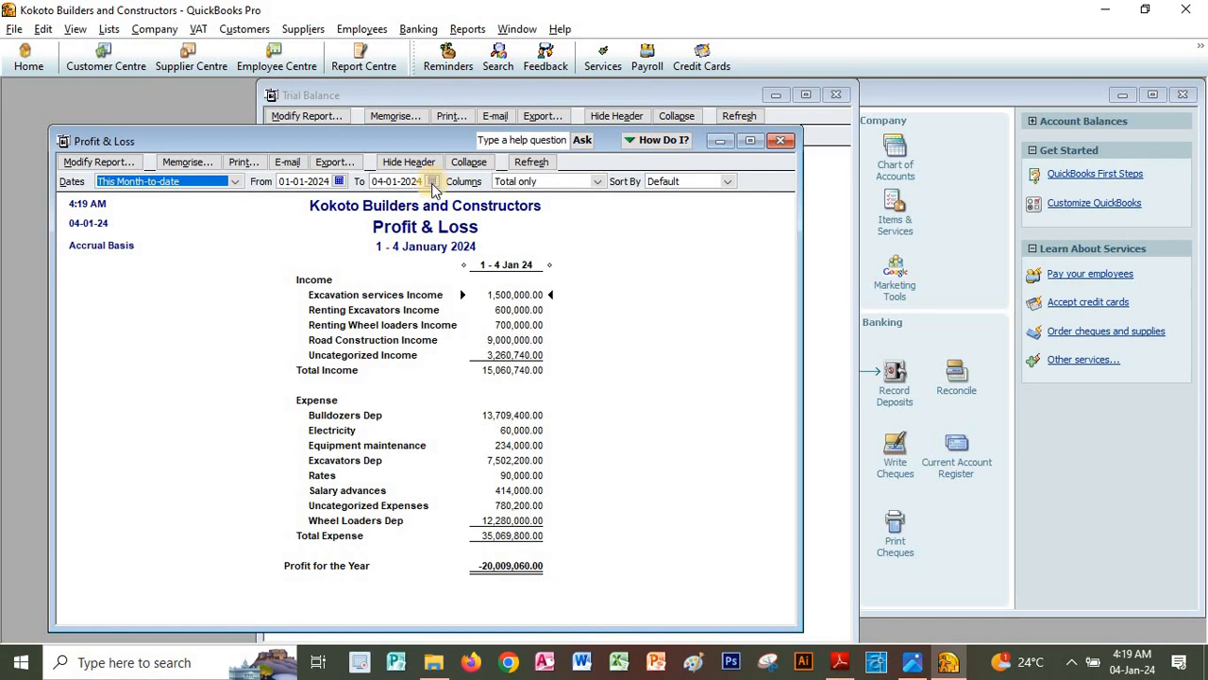
# Step: Choose 04-01-2024 as the Profit & Loss end date and generate the UK Standard Balance Sheet report
pyautogui.click(431, 180)
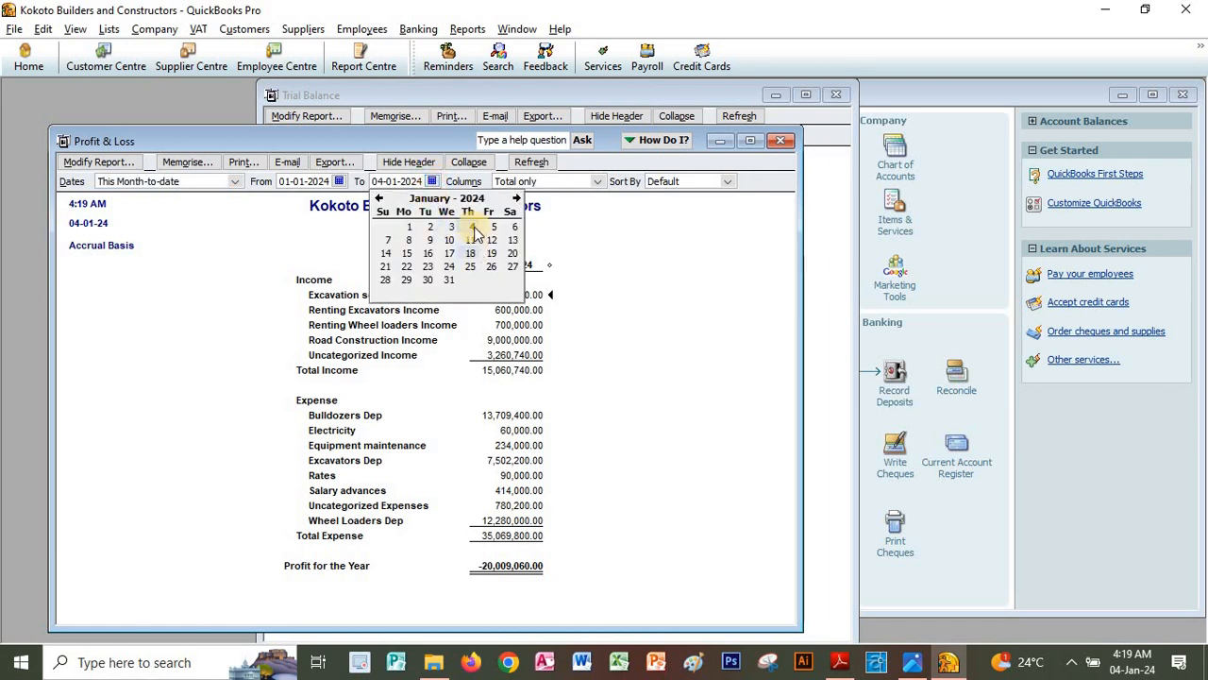
pyautogui.click(469, 233)
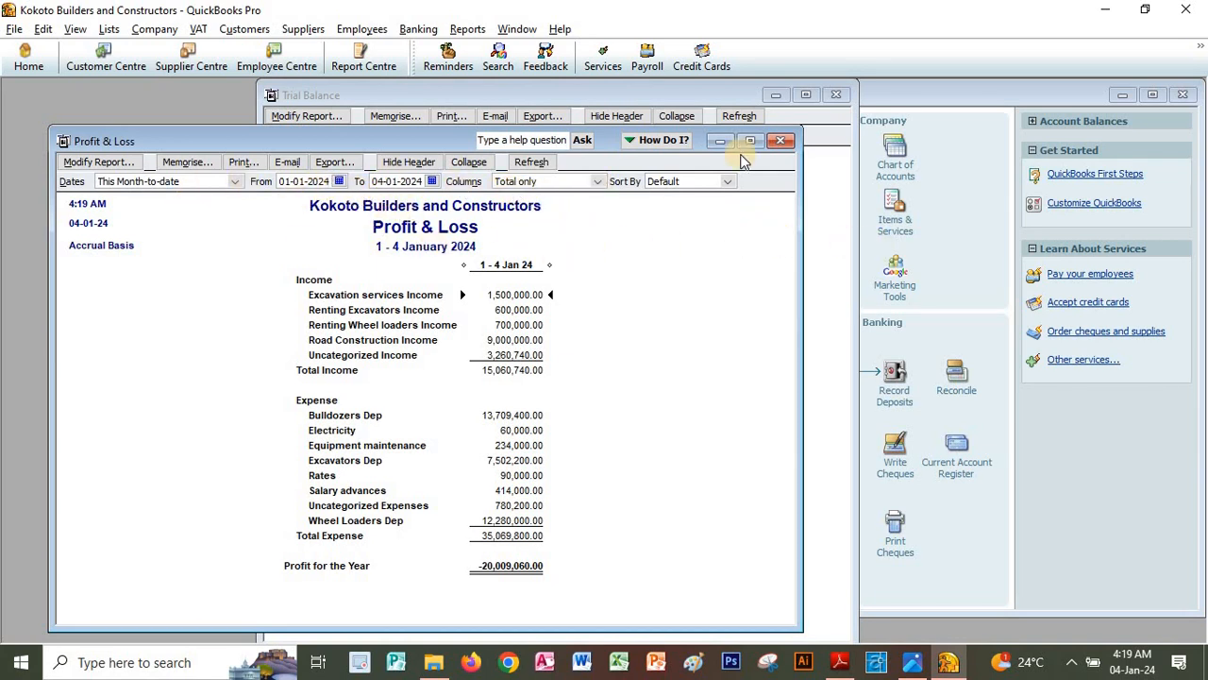
pyautogui.click(467, 28)
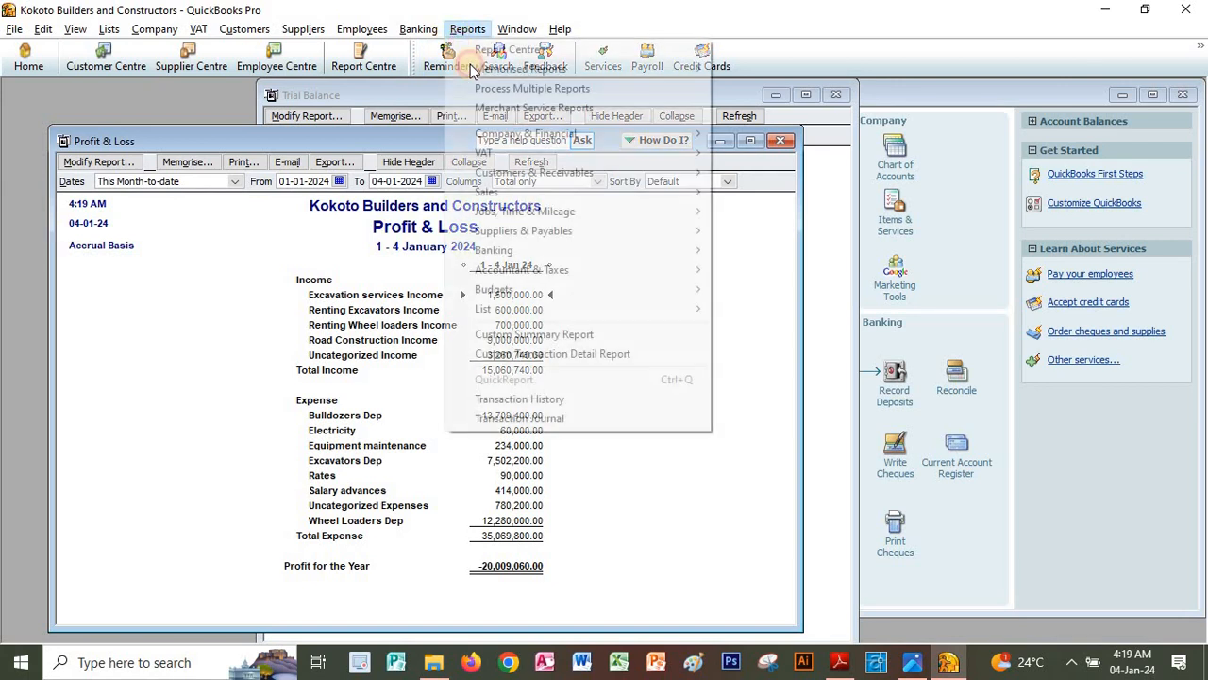
pyautogui.moveTo(506, 132)
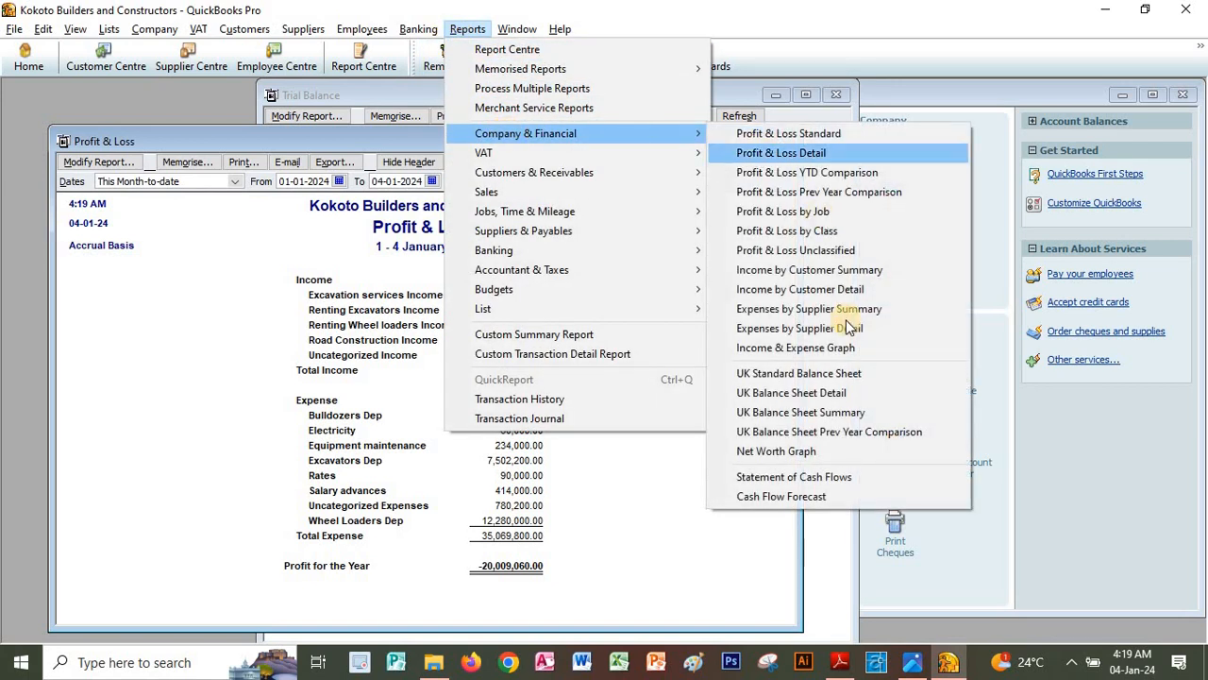
pyautogui.click(798, 374)
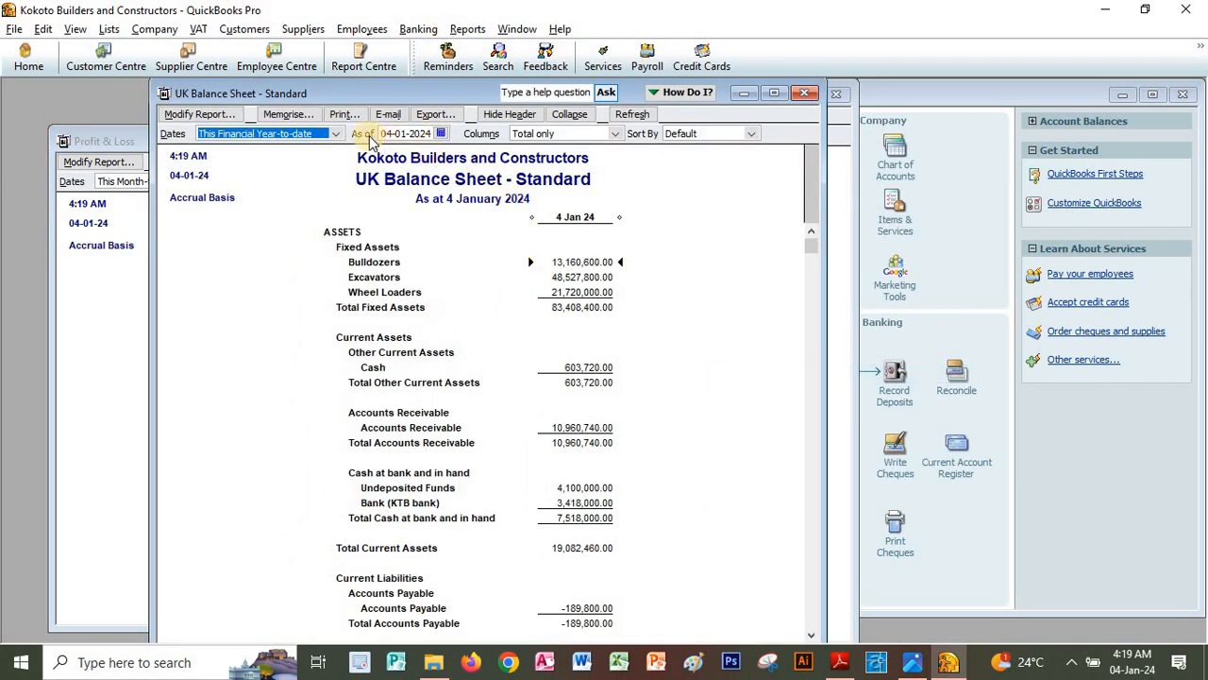
# Step: Try 01-01-2024 as the UK Balance Sheet's as-of date, and set it to 04-01-2024 instead
pyautogui.click(441, 134)
pyautogui.click(418, 179)
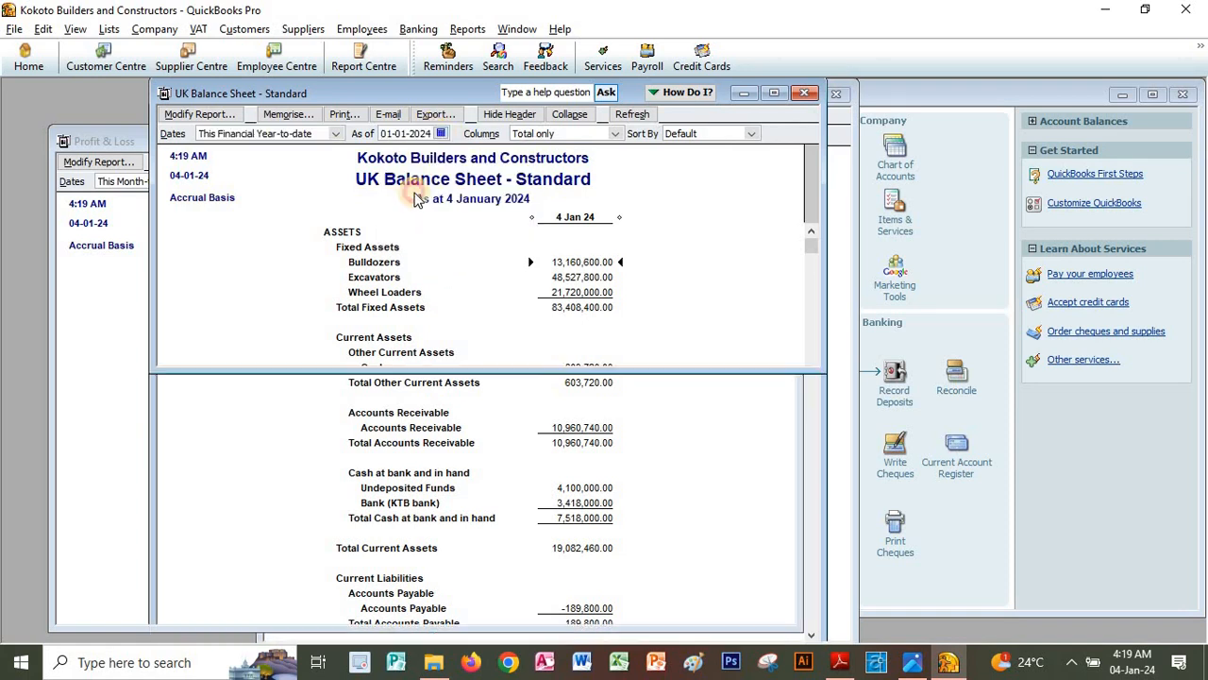
pyautogui.click(441, 134)
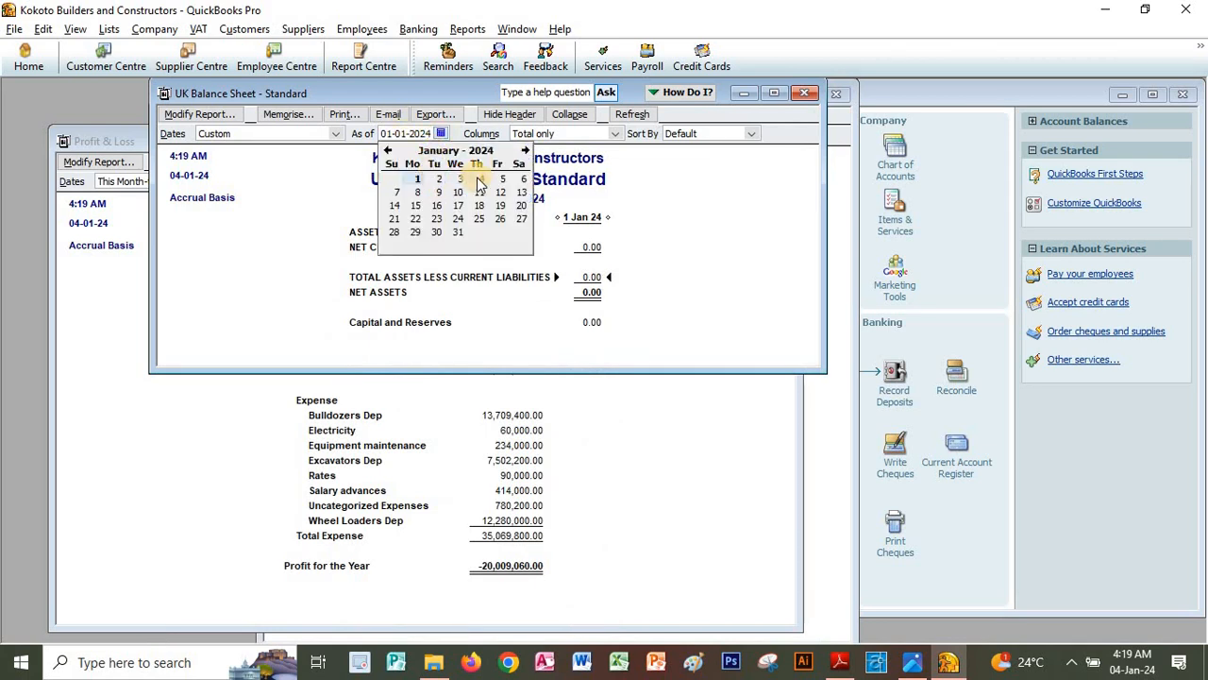
pyautogui.click(481, 179)
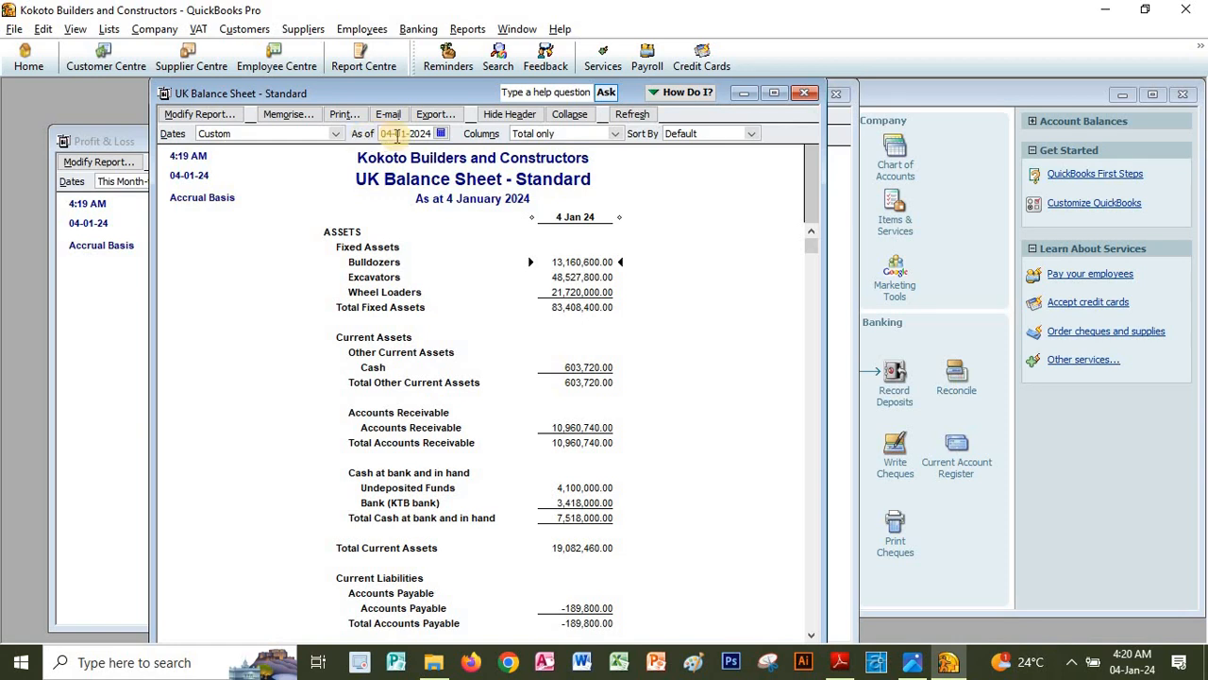
# Step: Switch to QB Exs.pdf in Adobe Reader and activate the Hand Tool
pyautogui.click(849, 662)
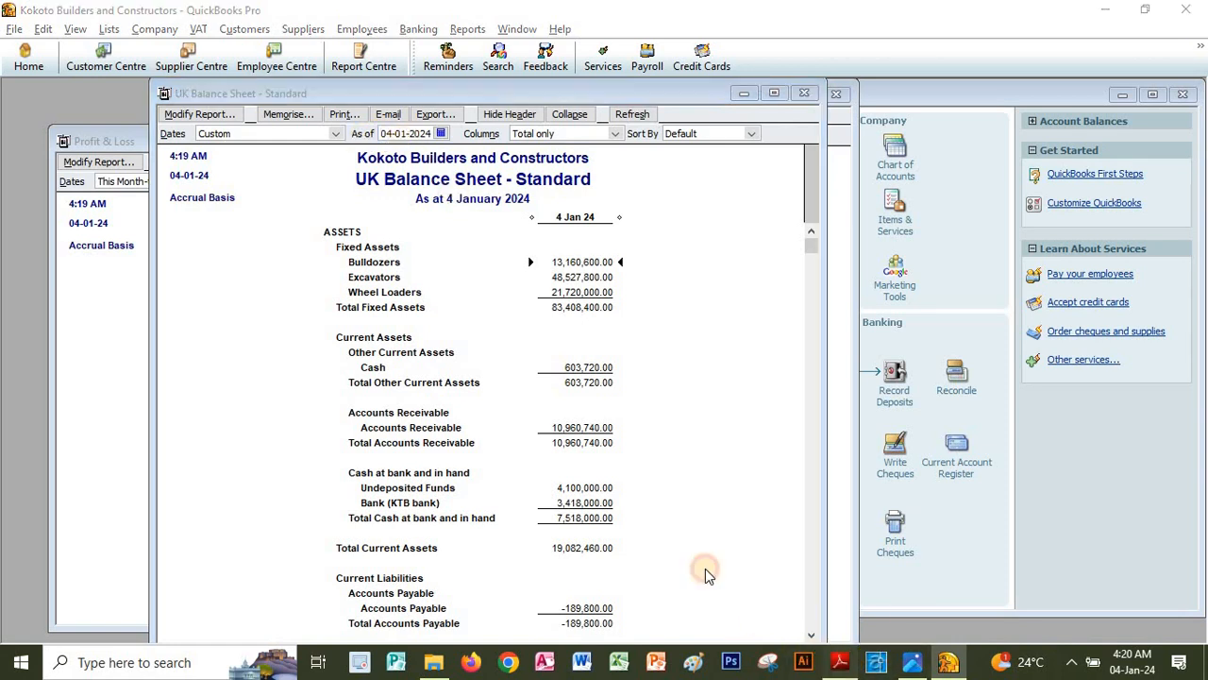
pyautogui.click(261, 265)
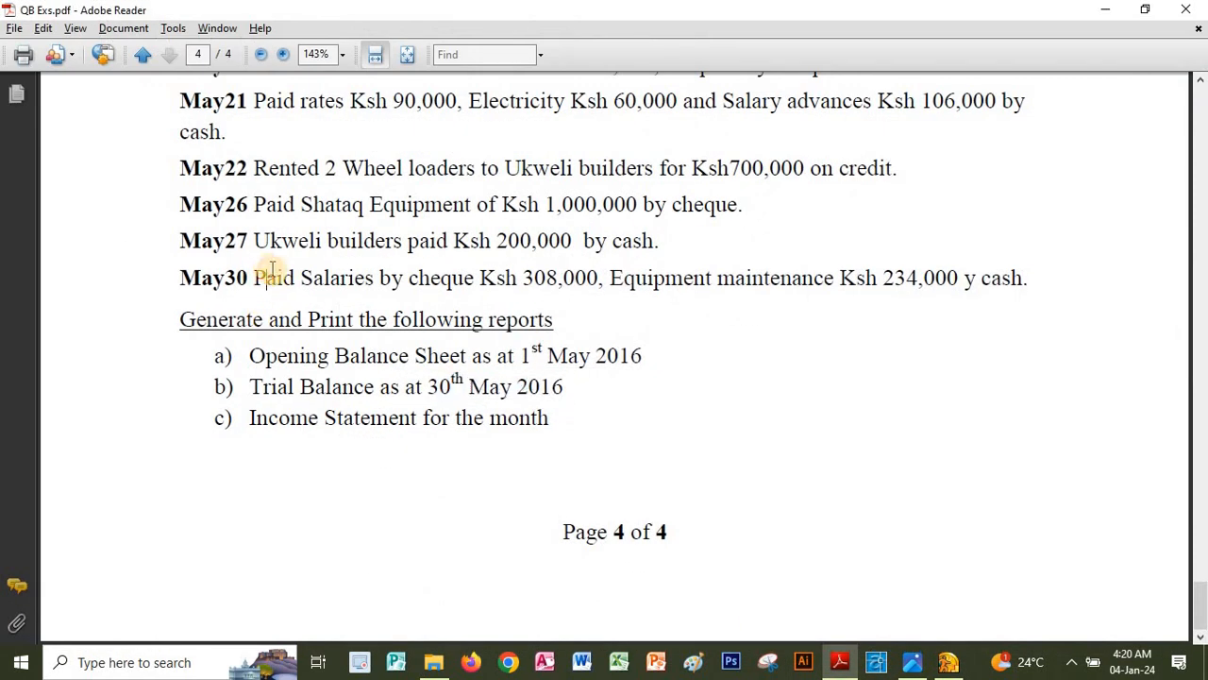
pyautogui.click(174, 28)
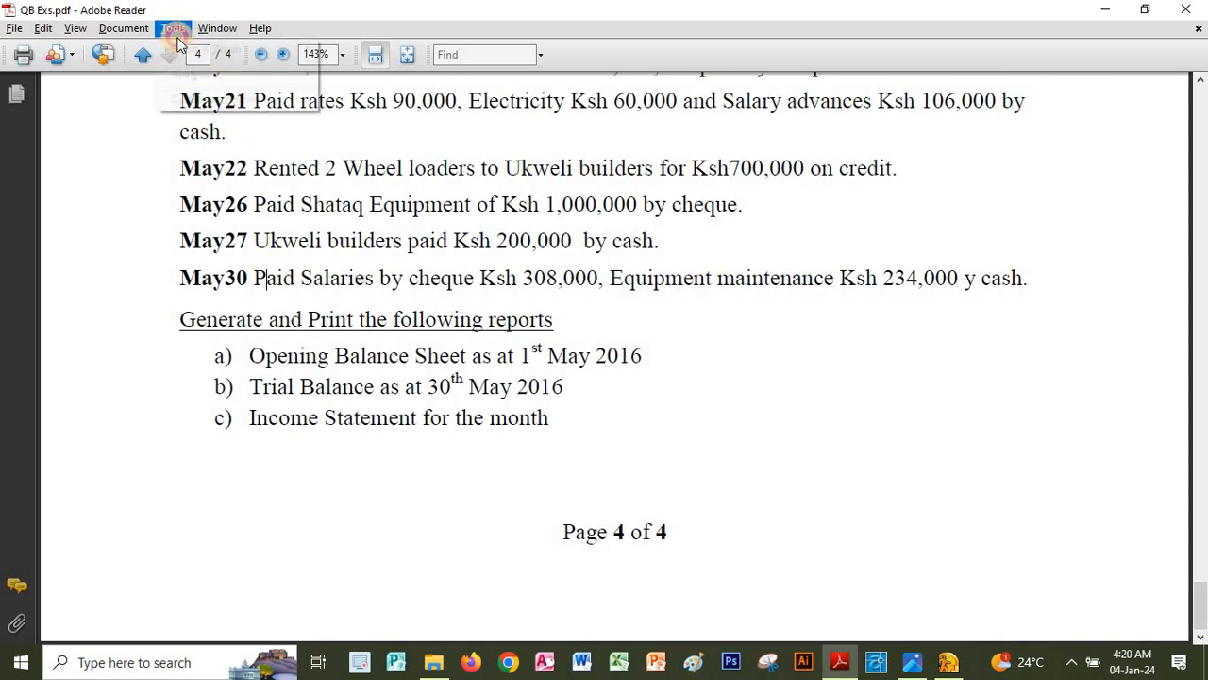
pyautogui.moveTo(262, 53)
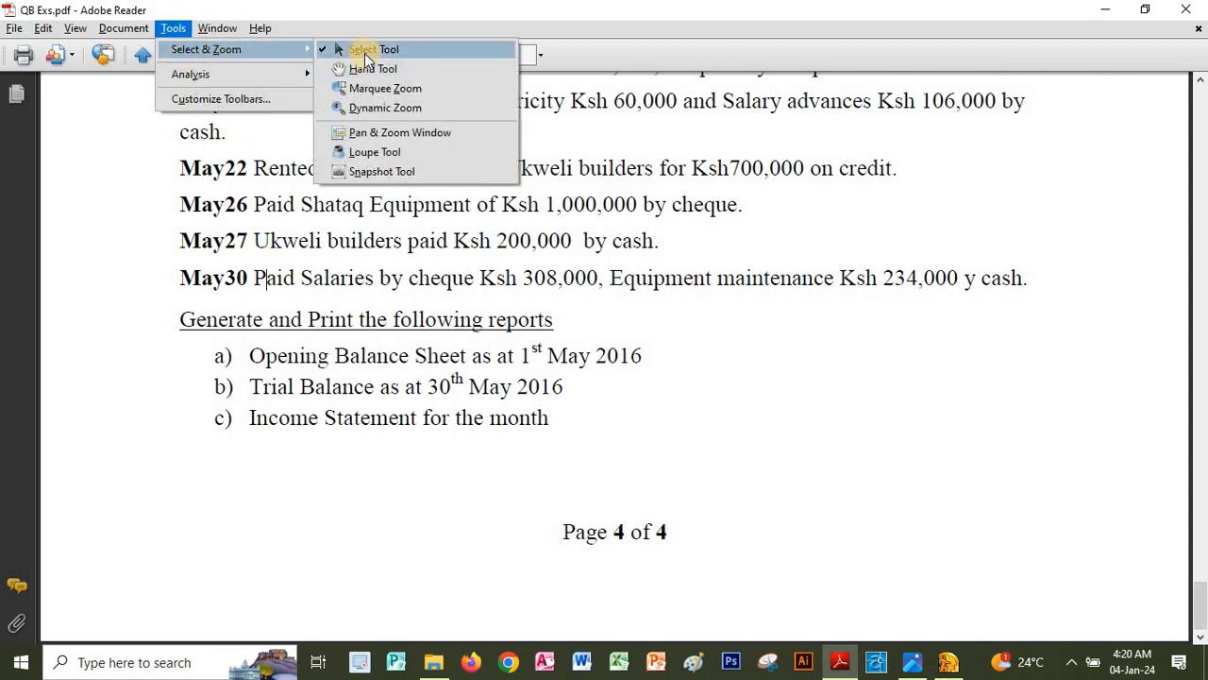
pyautogui.click(340, 67)
# Step: Review the May transactions, the required reports and the balances as at 1.5.2016 in the PDF exercise
pyautogui.moveTo(434, 242); pyautogui.dragTo(463, 552)
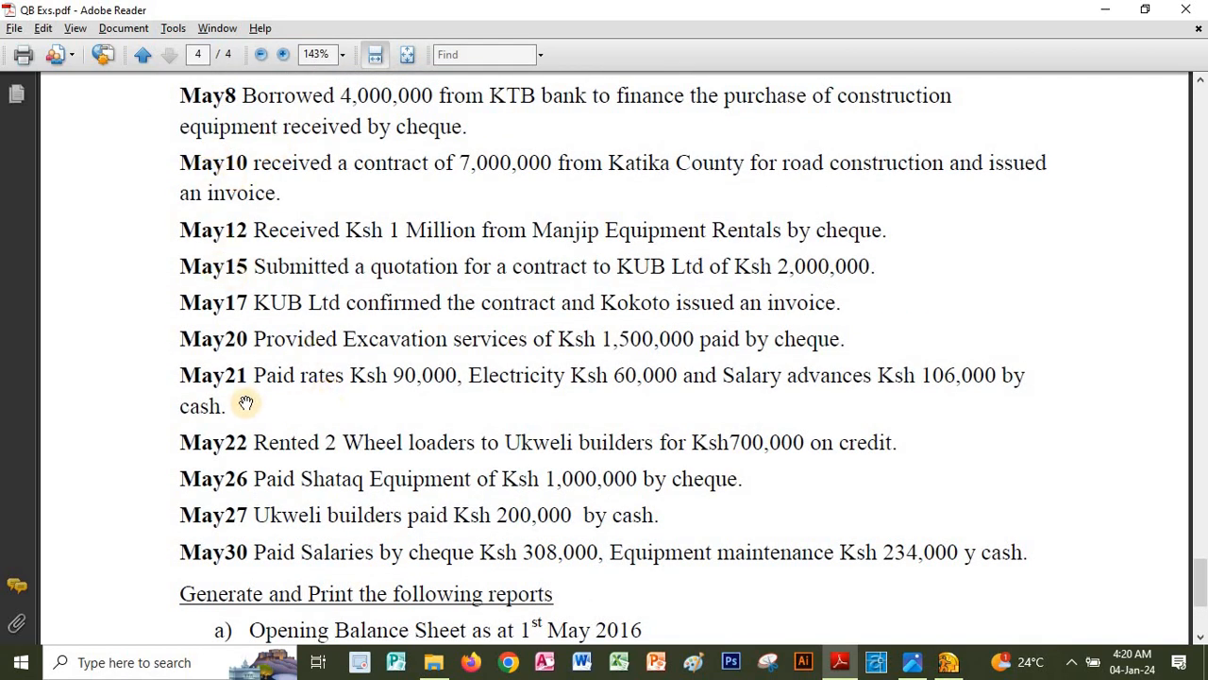
pyautogui.scroll(-5, 561, 161)
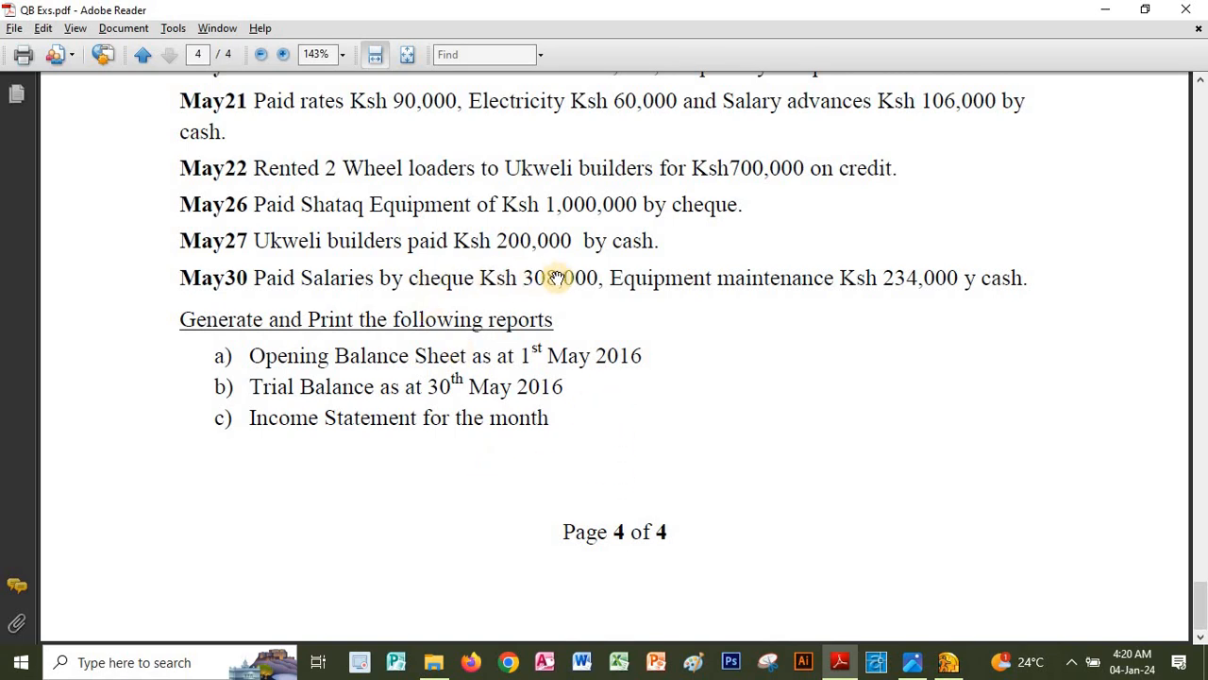
pyautogui.scroll(1, 504, 318)
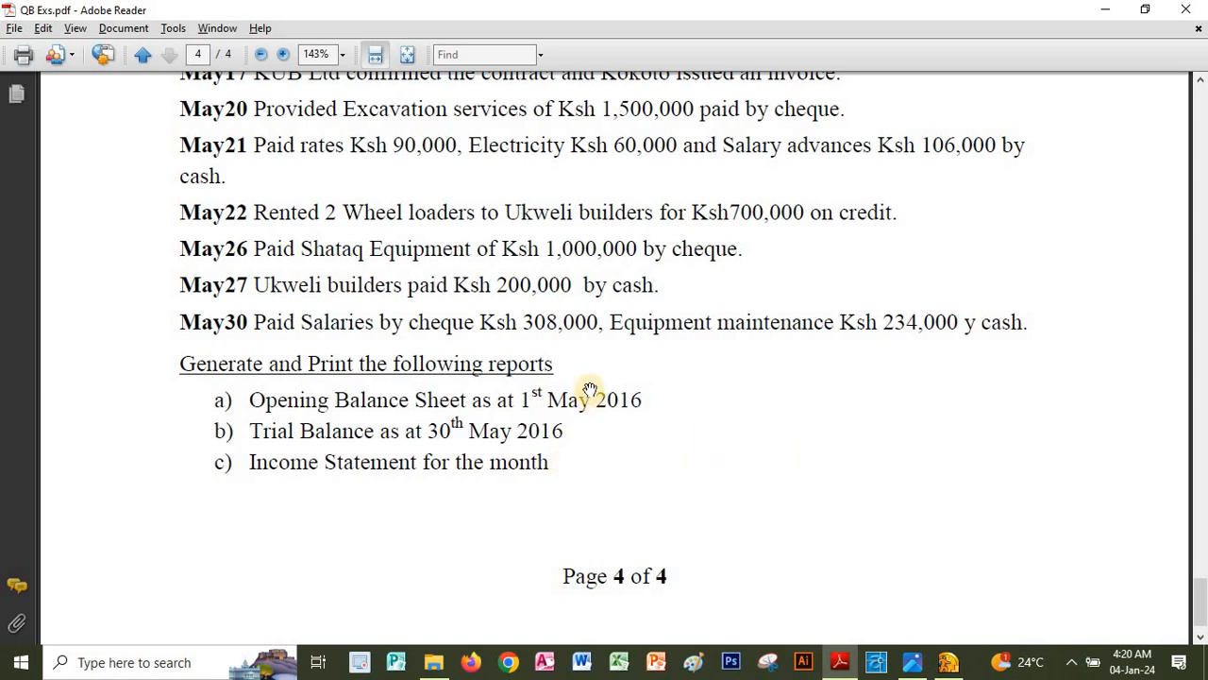
pyautogui.scroll(6, 620, 305)
pyautogui.scroll(4, 620, 305)
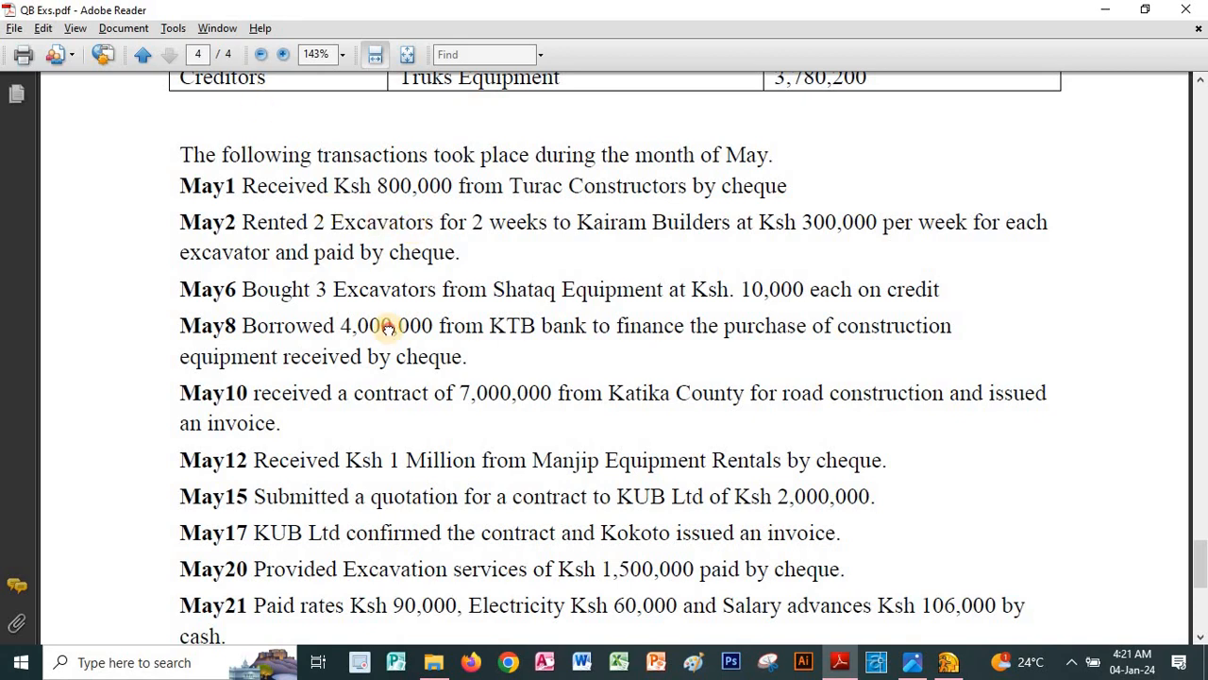
pyautogui.scroll(5, 391, 321)
pyautogui.scroll(4, 405, 359)
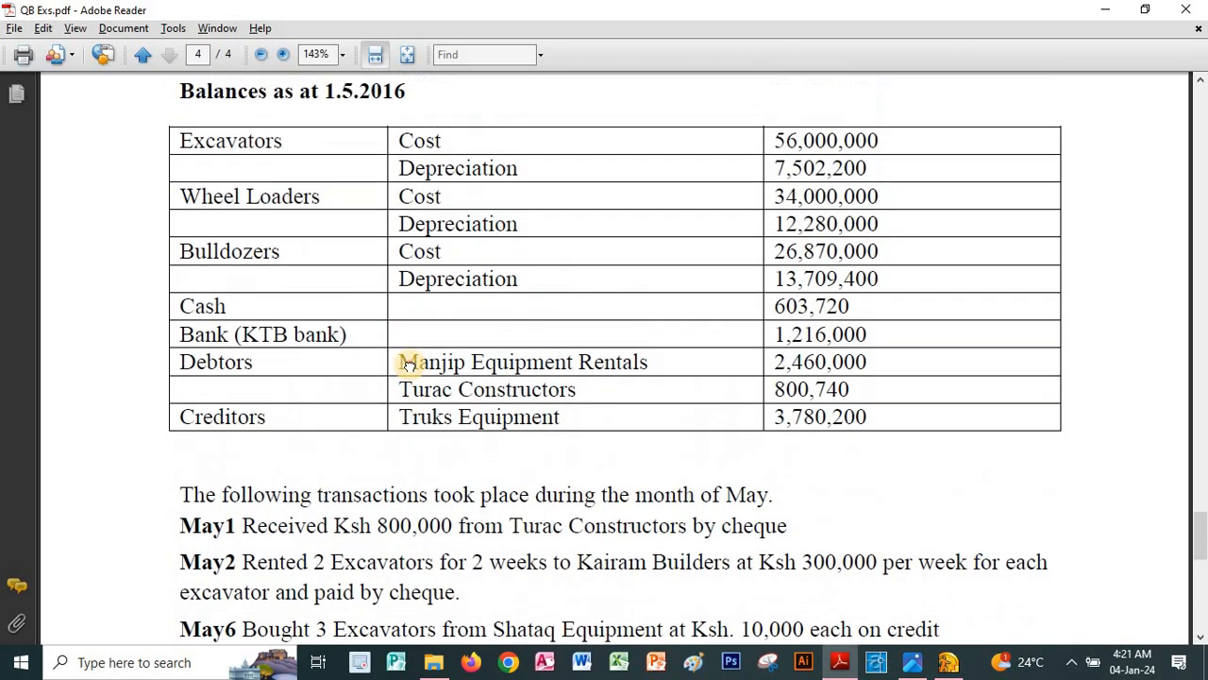
pyautogui.scroll(-3, 412, 359)
pyautogui.scroll(-2, 438, 255)
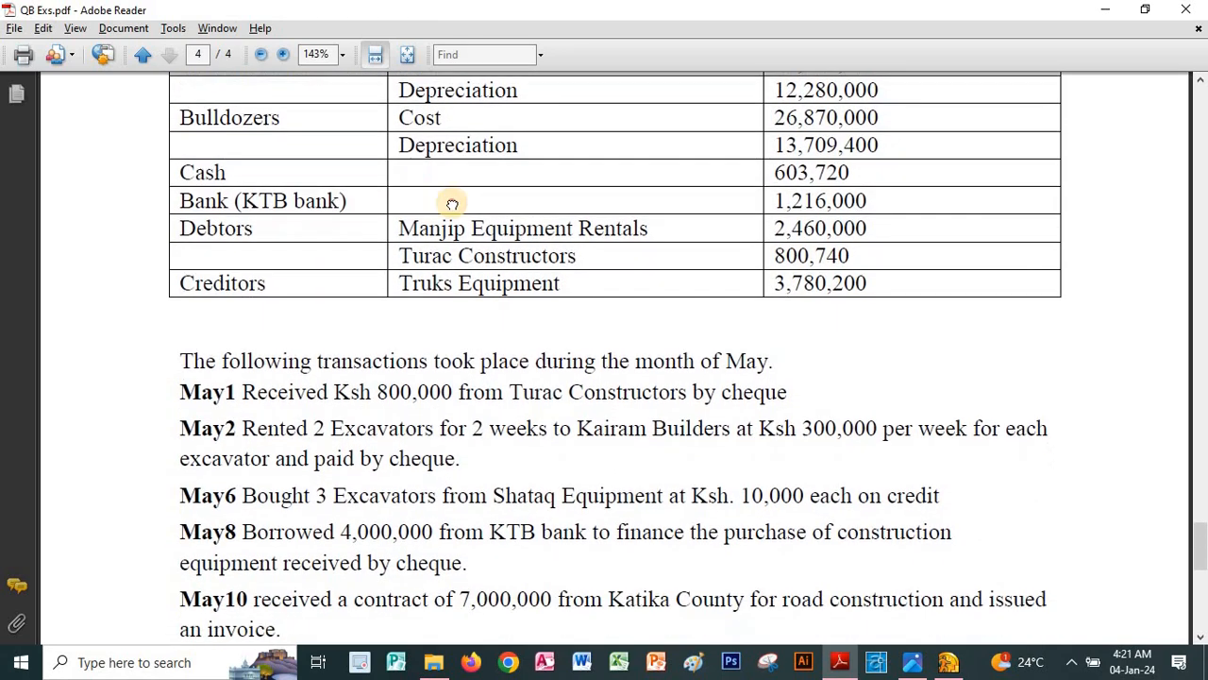
# Step: Return to QuickBooks and close the UK Balance Sheet, Profit & Loss and Trial Balance reports without memorising their modified settings
pyautogui.click(949, 662)
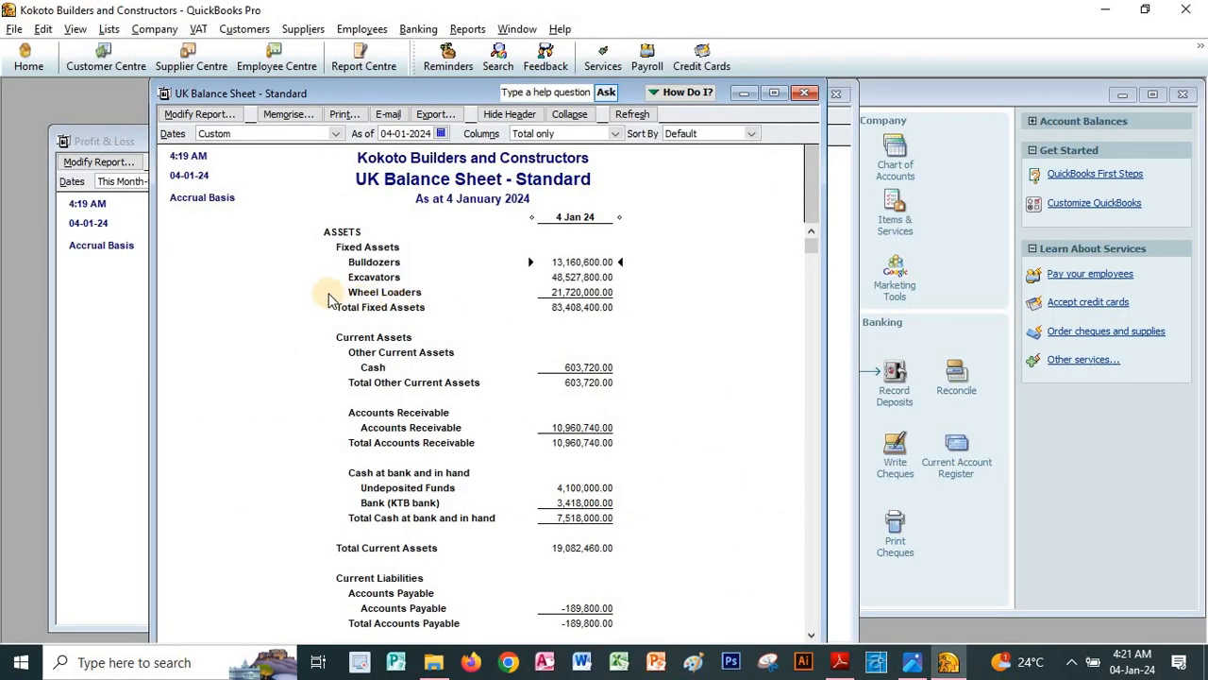
pyautogui.click(803, 92)
pyautogui.click(603, 330)
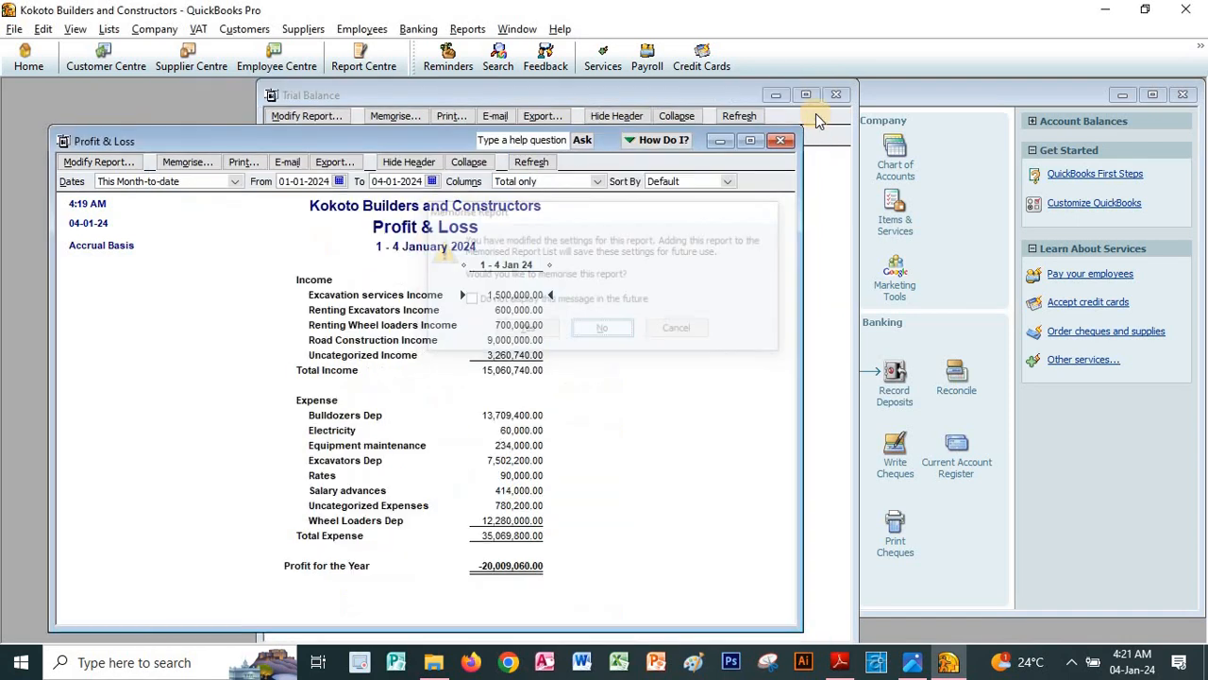
pyautogui.click(782, 140)
pyautogui.click(836, 95)
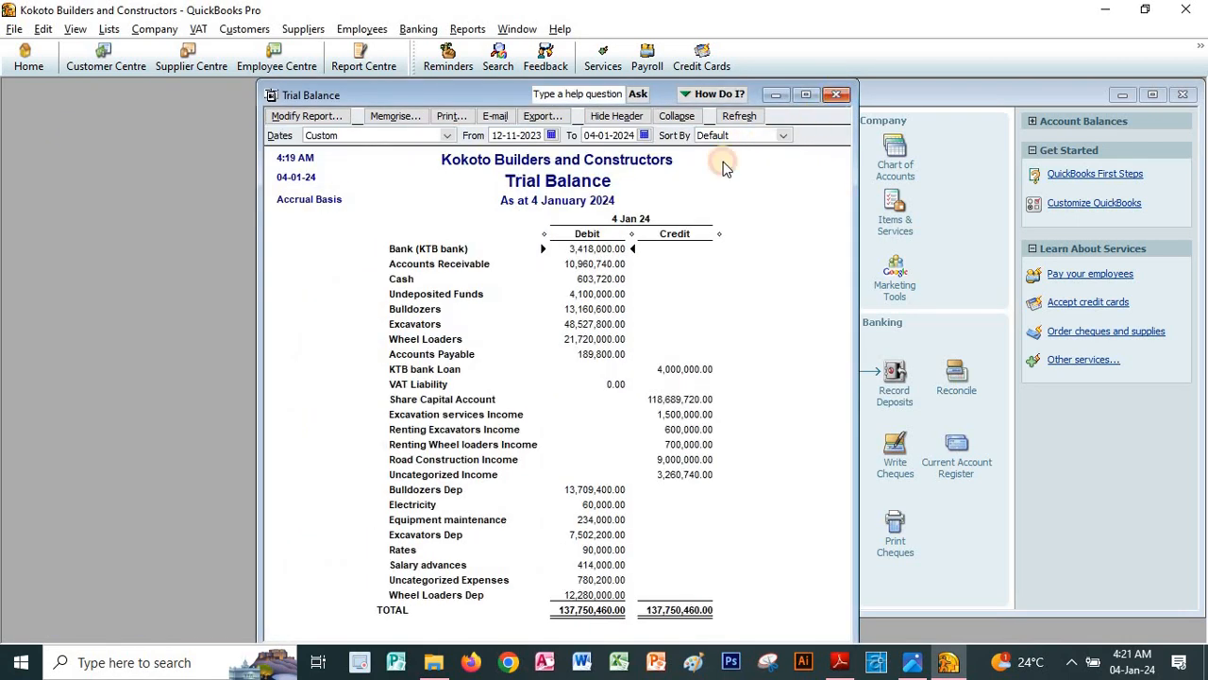
pyautogui.click(604, 333)
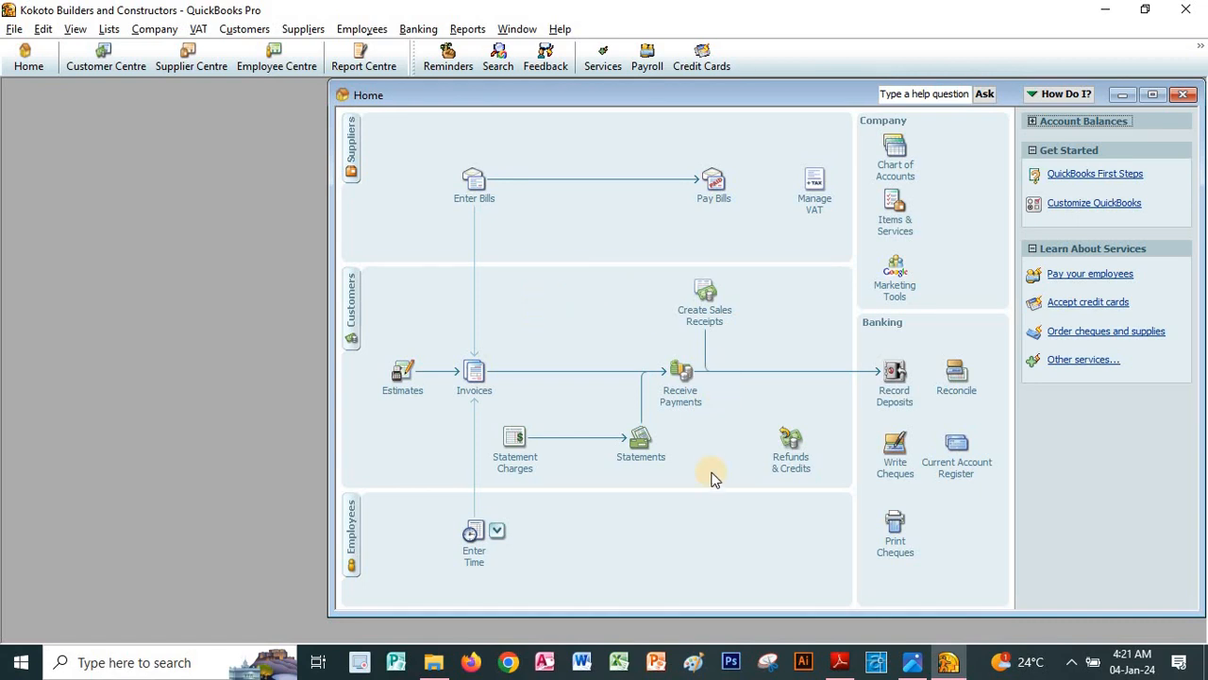
# Step: Switch to the Subscribing.PNG image in the photo viewer
pyautogui.click(912, 662)
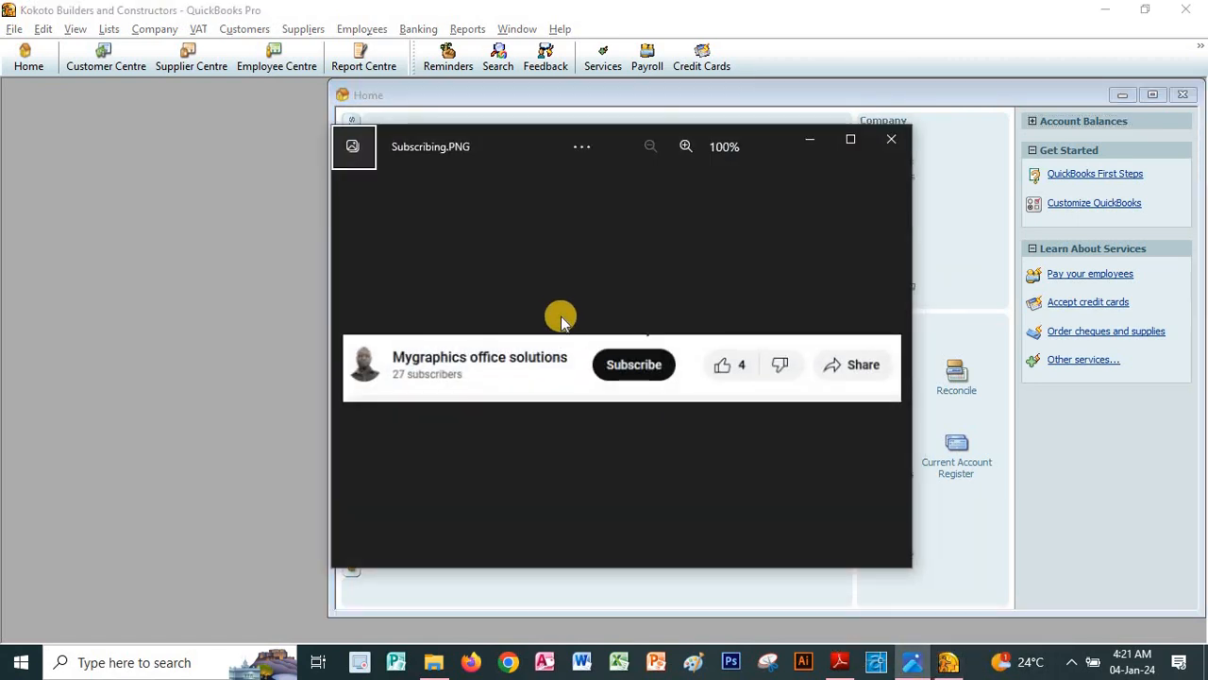